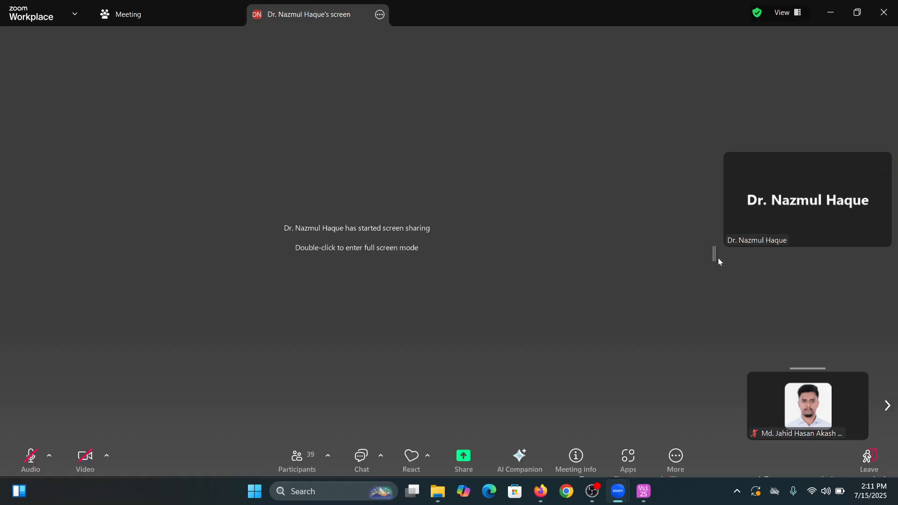
Enlarge the shared screen view and run the Shahbag Intersection traffic simulation
drag(716, 252, 839, 253)
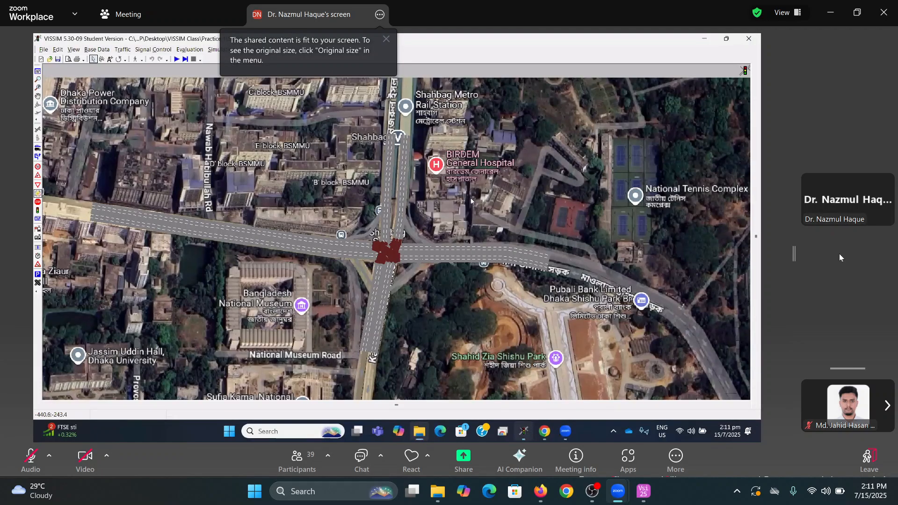
key(space)
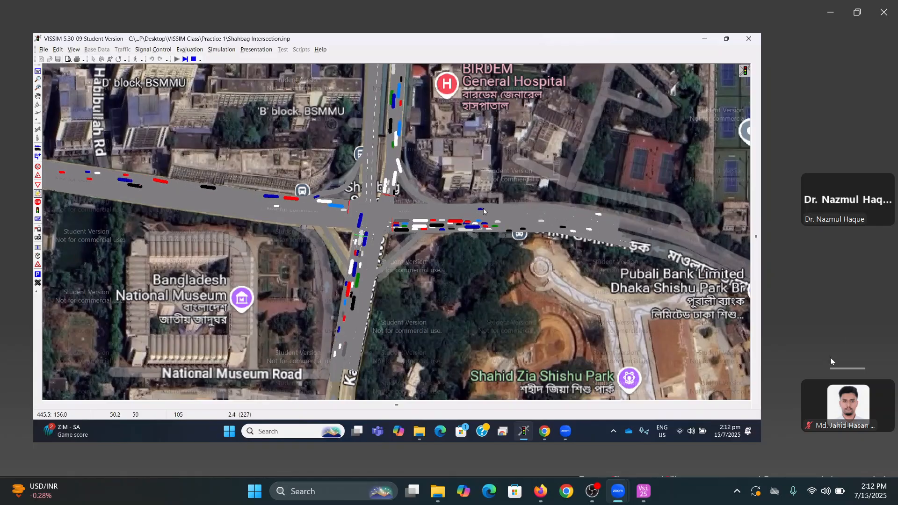
click(593, 490)
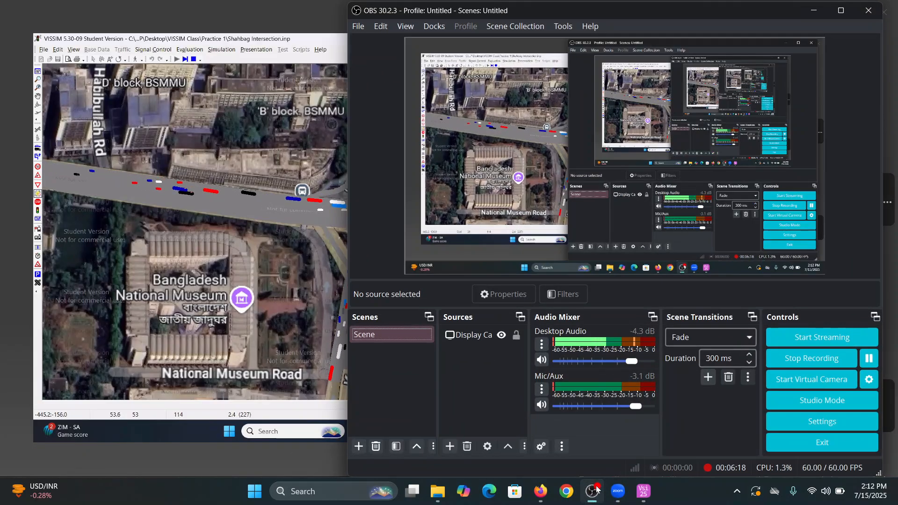
click(596, 490)
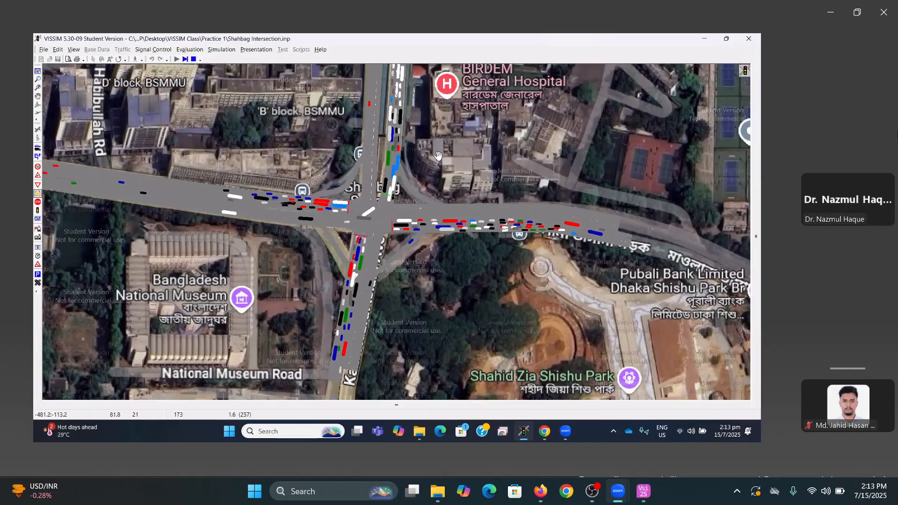
Stop the Shahbag Intersection simulation and dismiss the run-time warnings message
drag(438, 156, 434, 165)
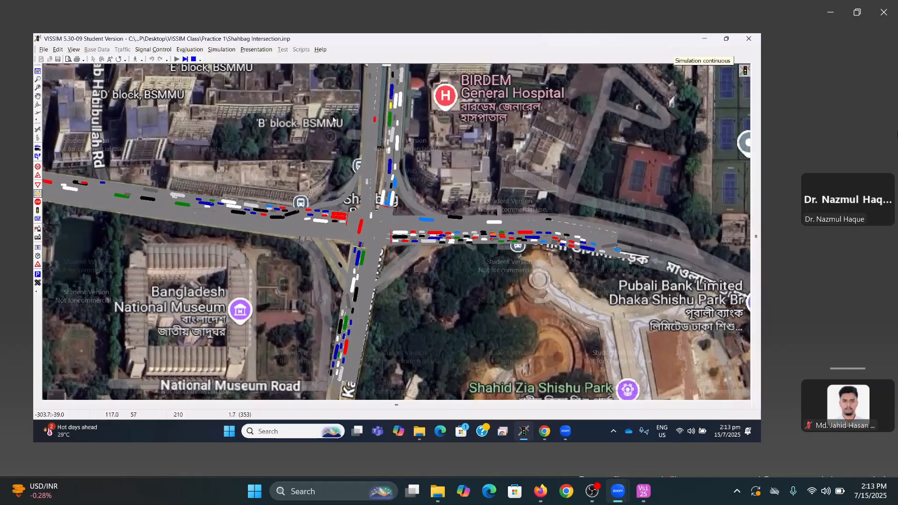
click(193, 59)
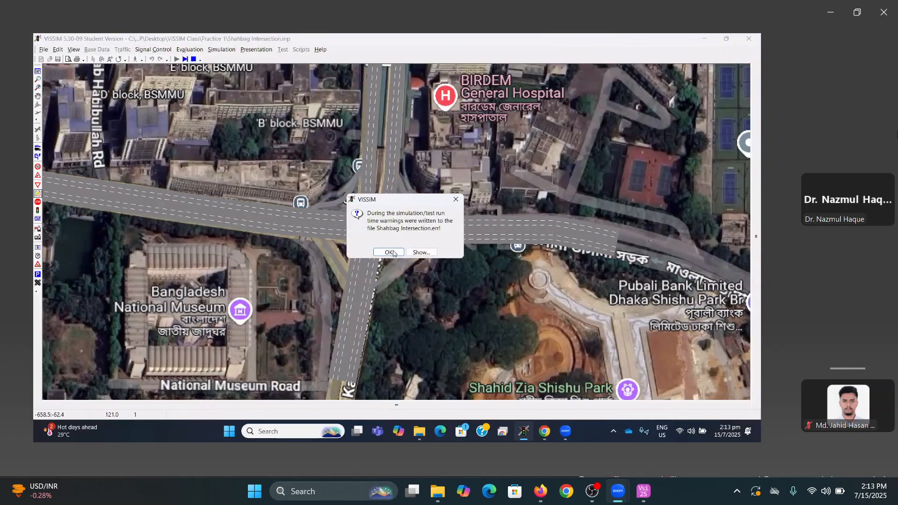
click(389, 252)
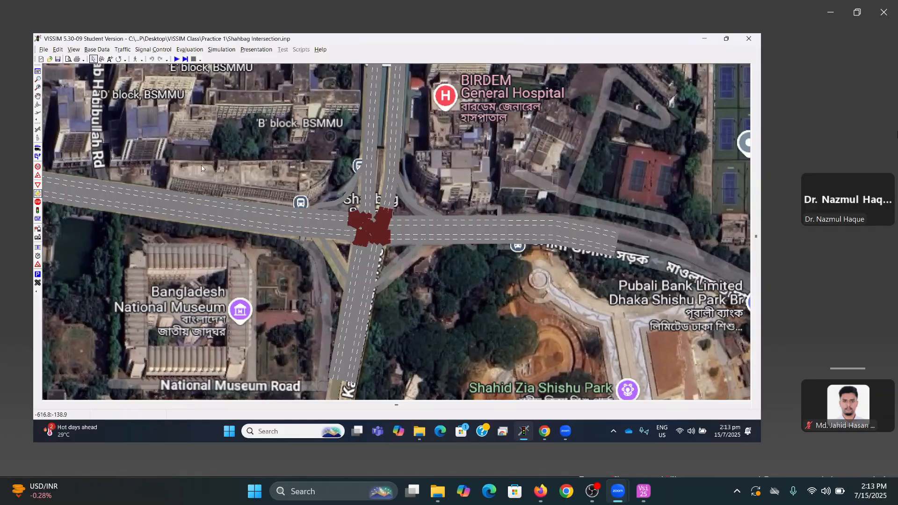
drag(452, 159, 466, 152)
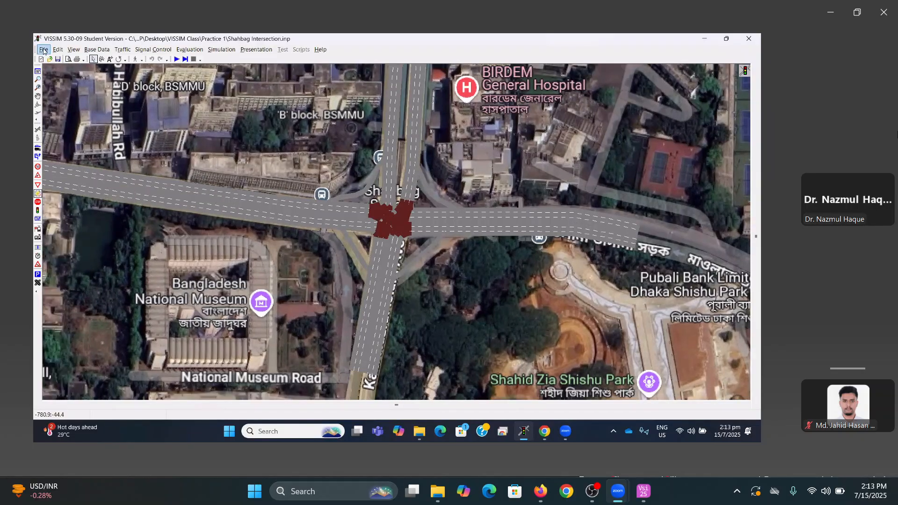
click(43, 49)
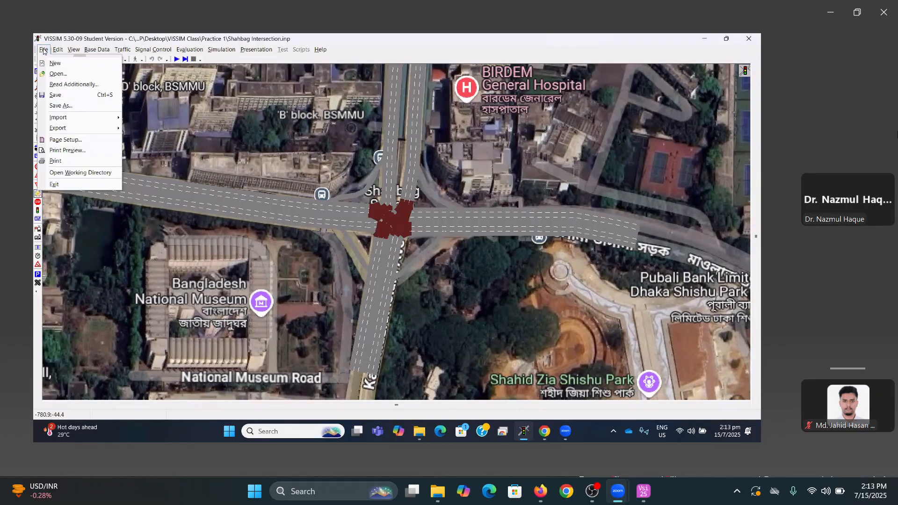
click(516, 158)
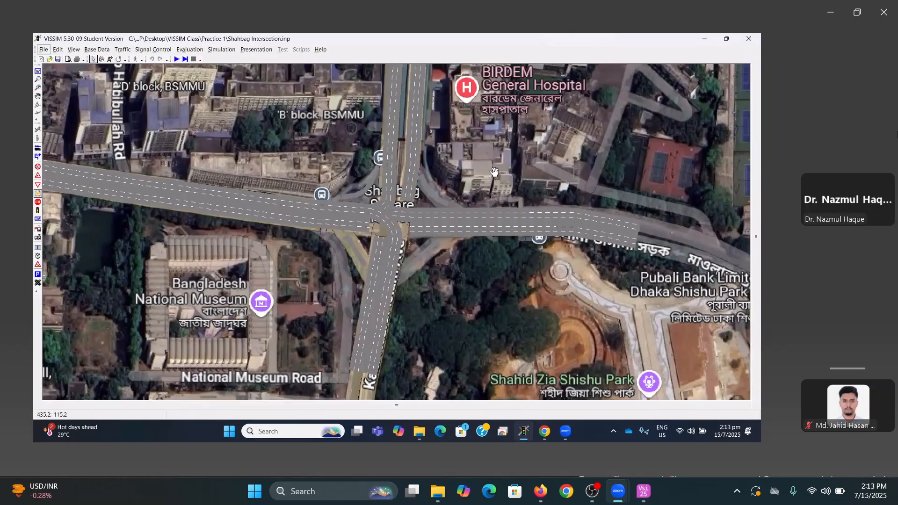
drag(467, 172, 464, 171)
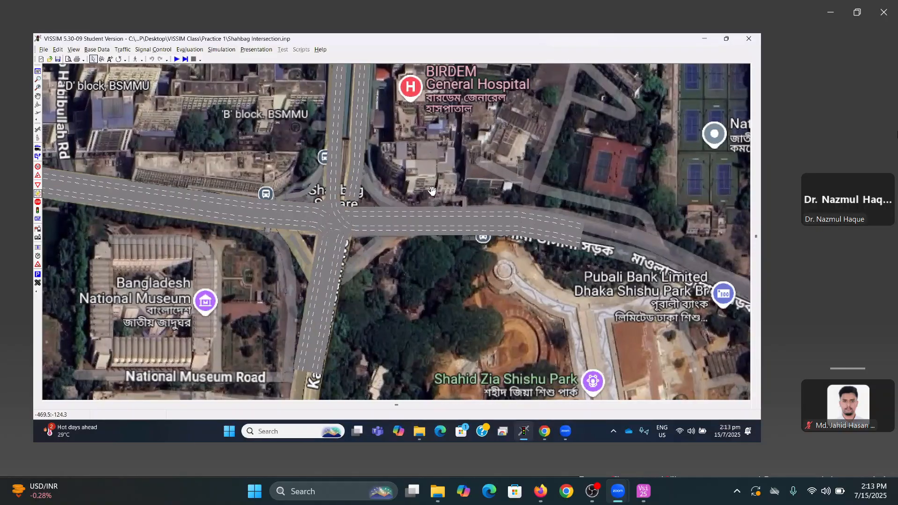
drag(426, 184, 442, 200)
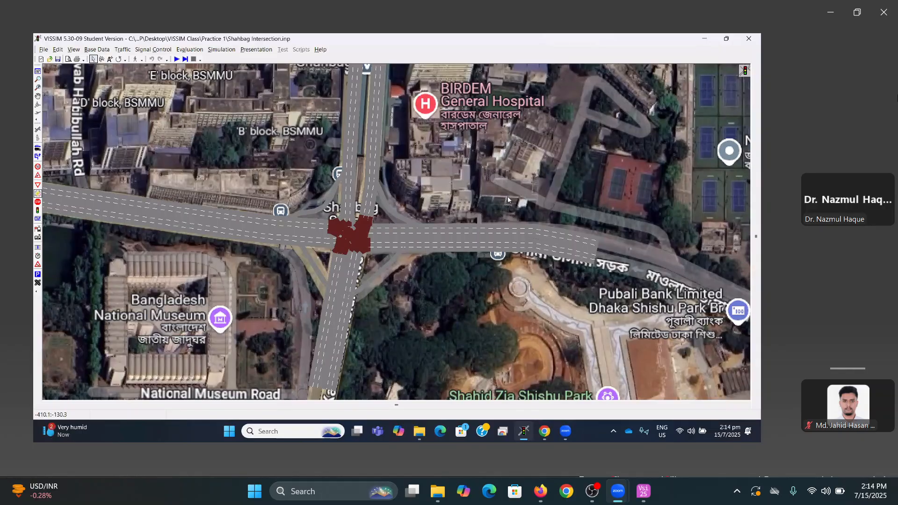
Start a new, untitled network in place of the Shahbag Intersection file
key(space)
click(43, 50)
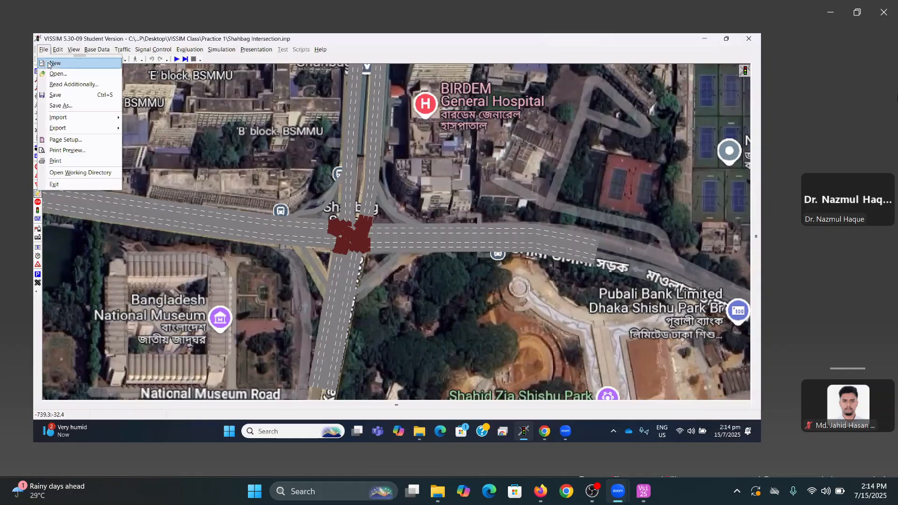
click(52, 63)
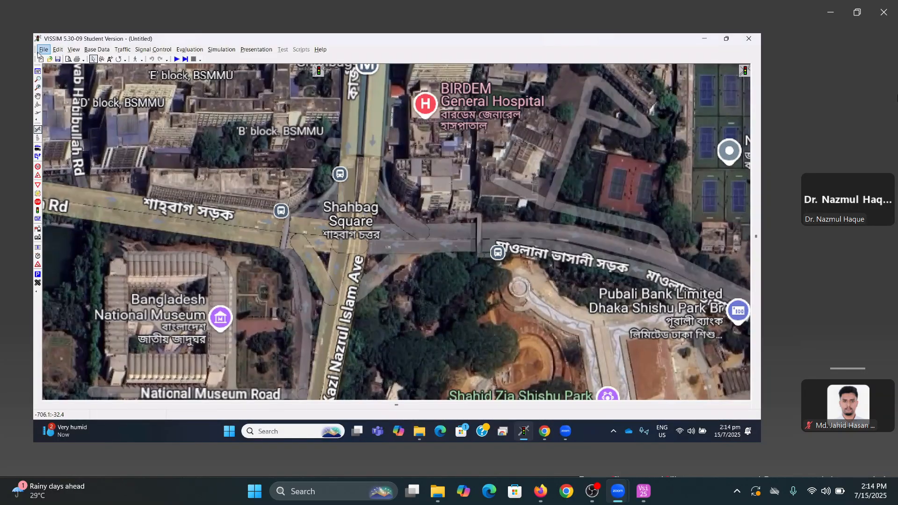
click(43, 49)
click(53, 62)
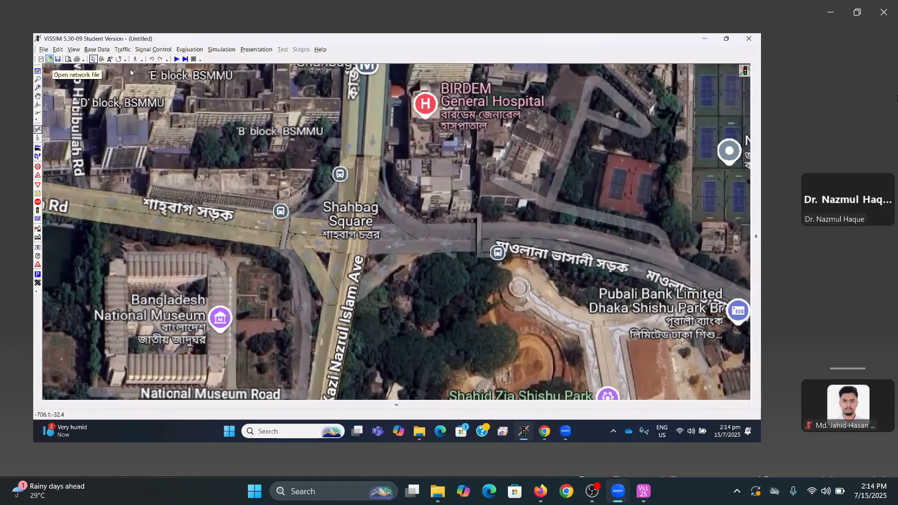
scroll(352, 177, down, 3)
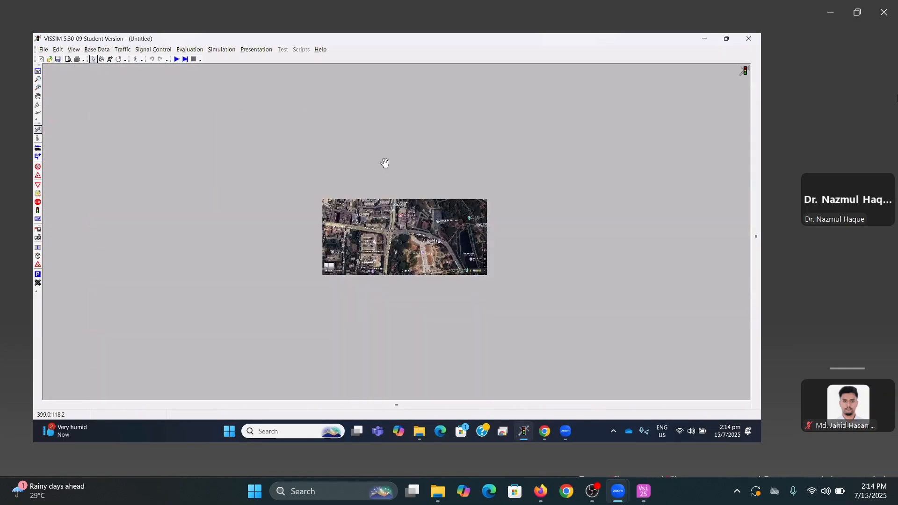
scroll(341, 197, up, 1)
scroll(343, 216, up, 2)
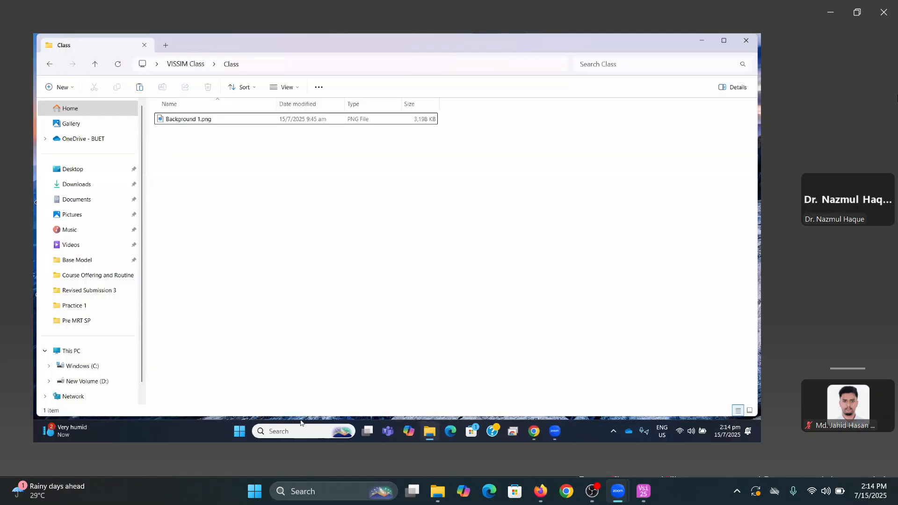
Search Windows for VISSIM and launch VISSIM 5.30 32 Bit
click(290, 433)
text(VISSIM)
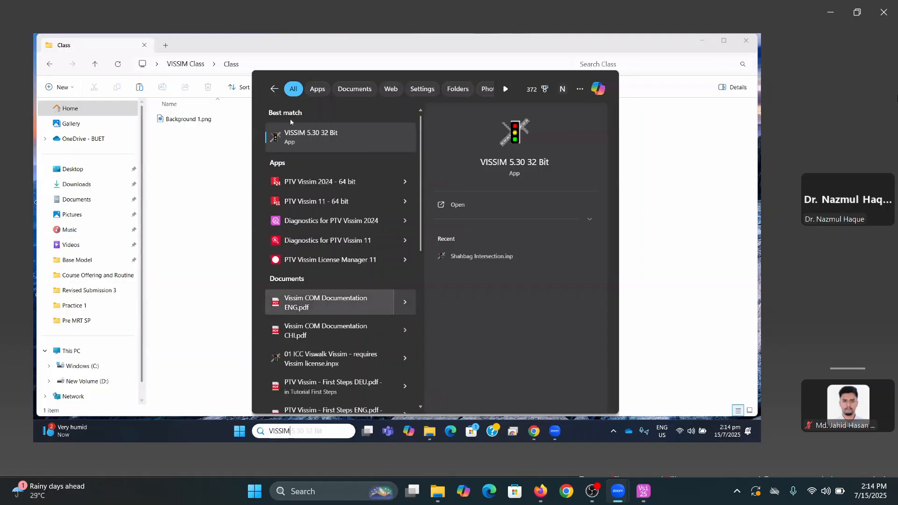
click(300, 144)
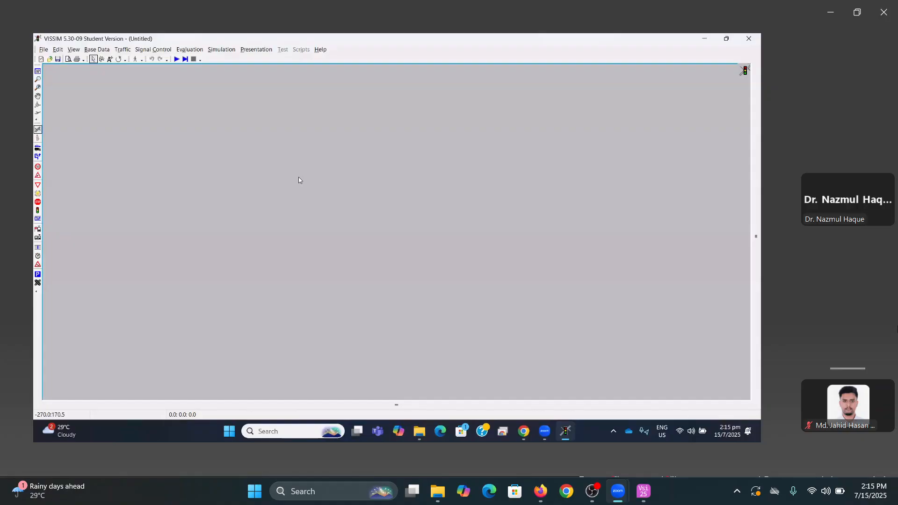
click(122, 49)
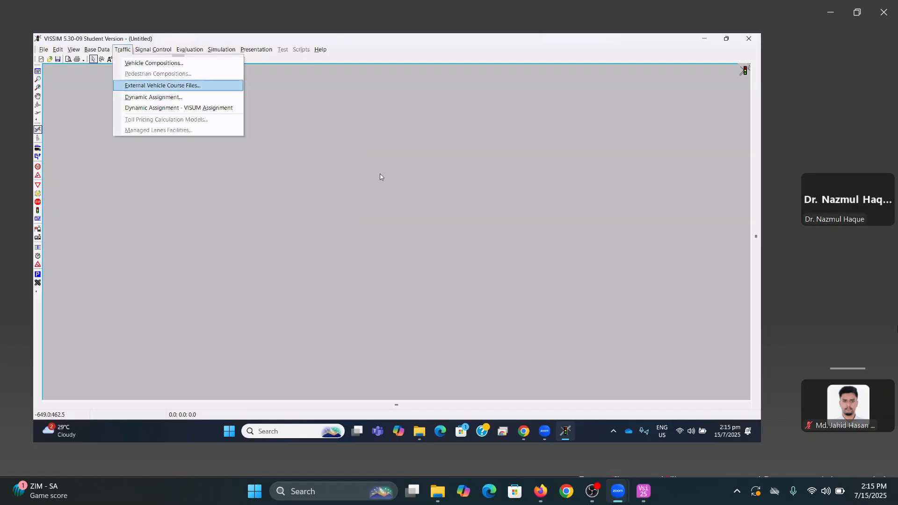
click(387, 182)
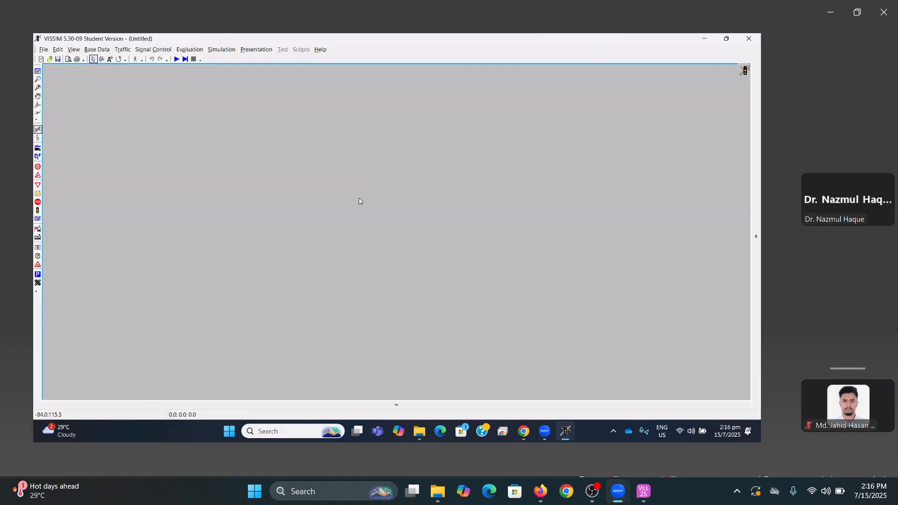
Switch to File Explorer and locate Background 1.png in the Class folder
click(420, 428)
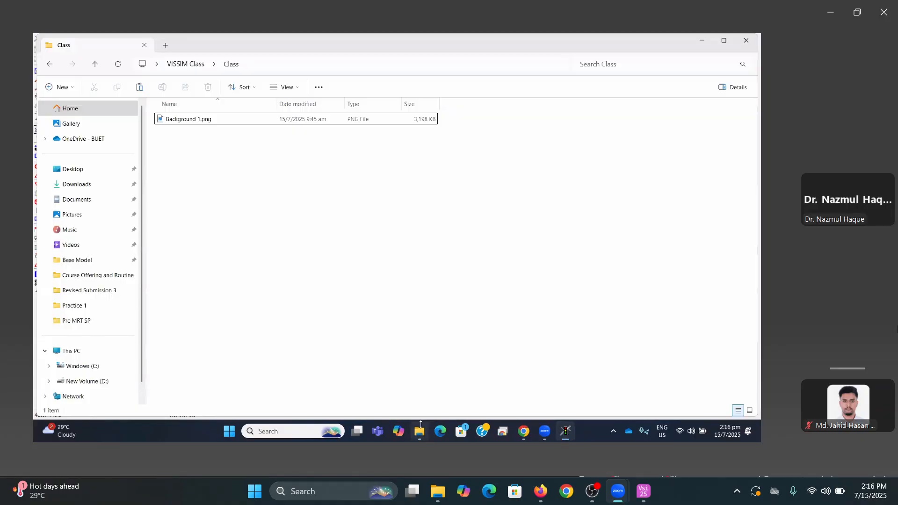
click(205, 123)
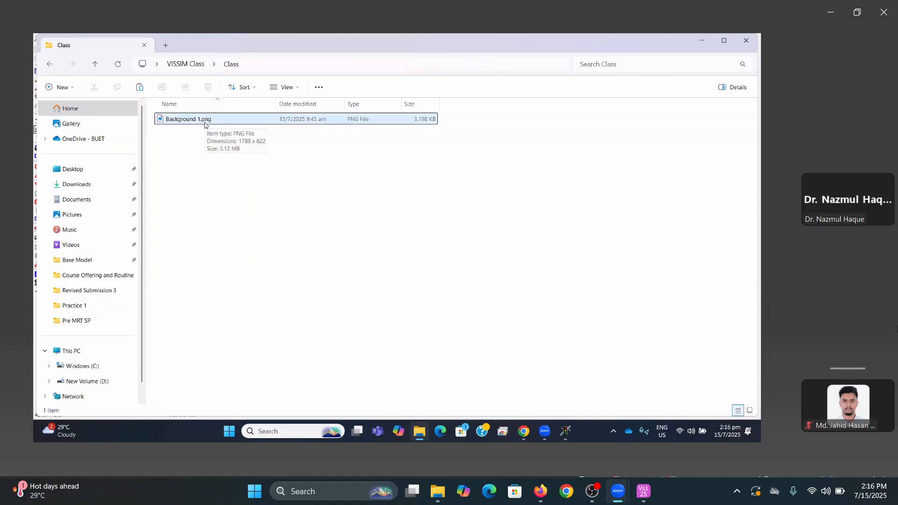
Switch to Chrome, search the web for "google map" and open the Google Maps site
click(528, 433)
text(go)
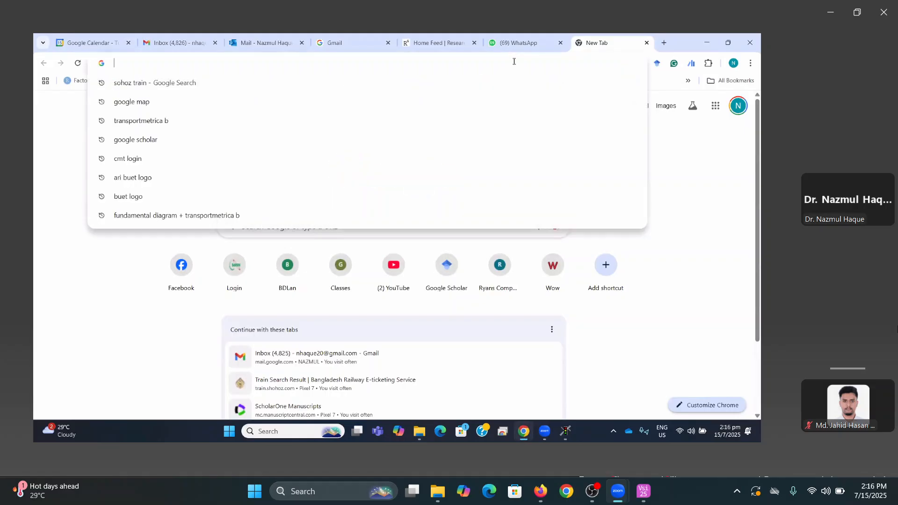
text(ogle ma)
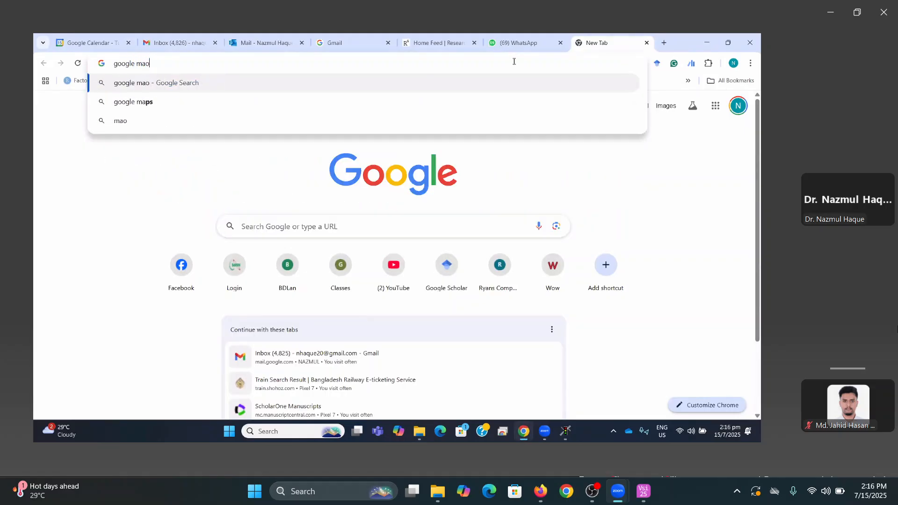
text(p)
key(Return)
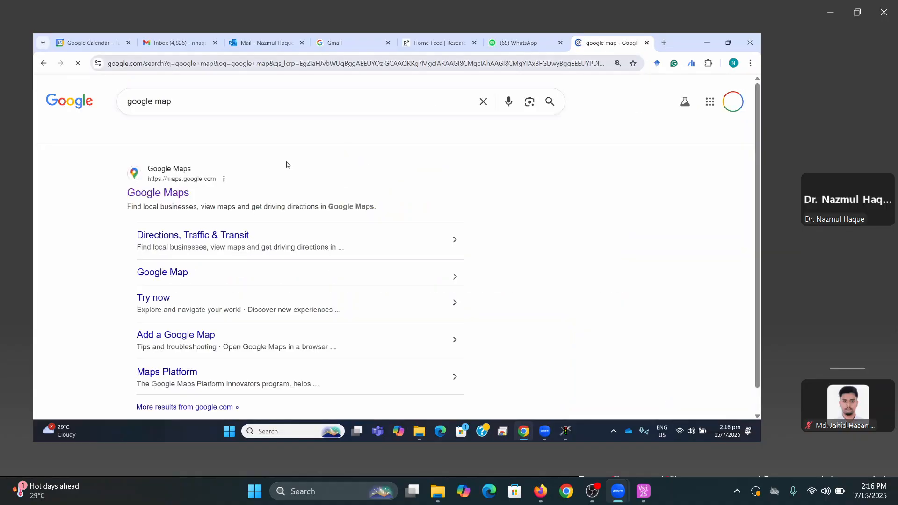
click(162, 198)
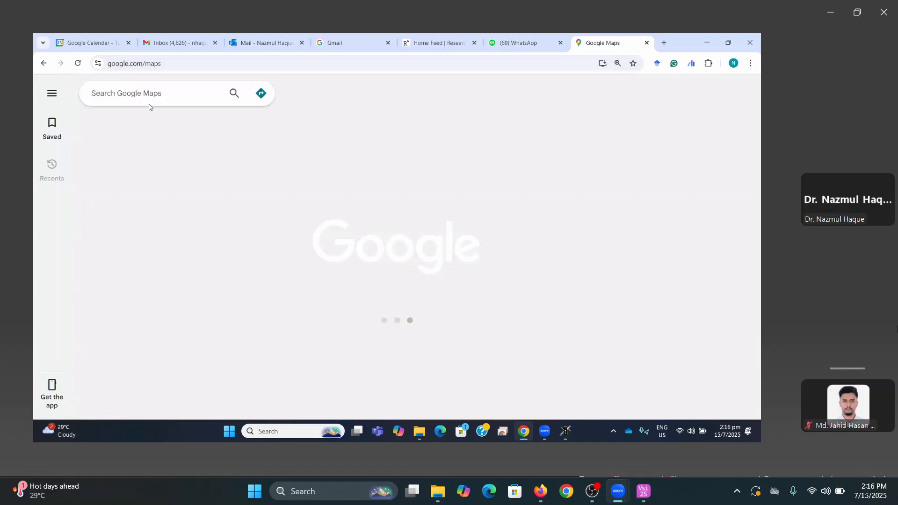
Search Google Maps for "shahbag" and open the suggested place Shahbagh, Dacca
click(129, 92)
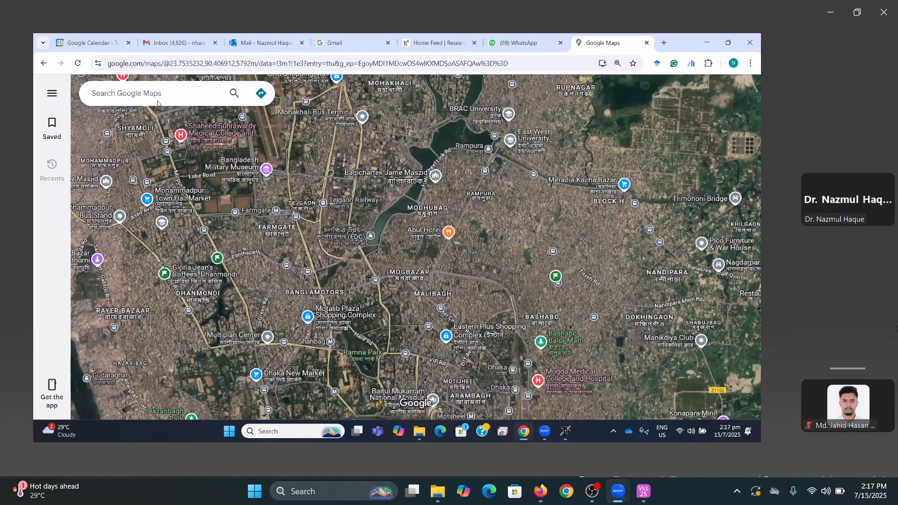
click(153, 94)
text(shahbag)
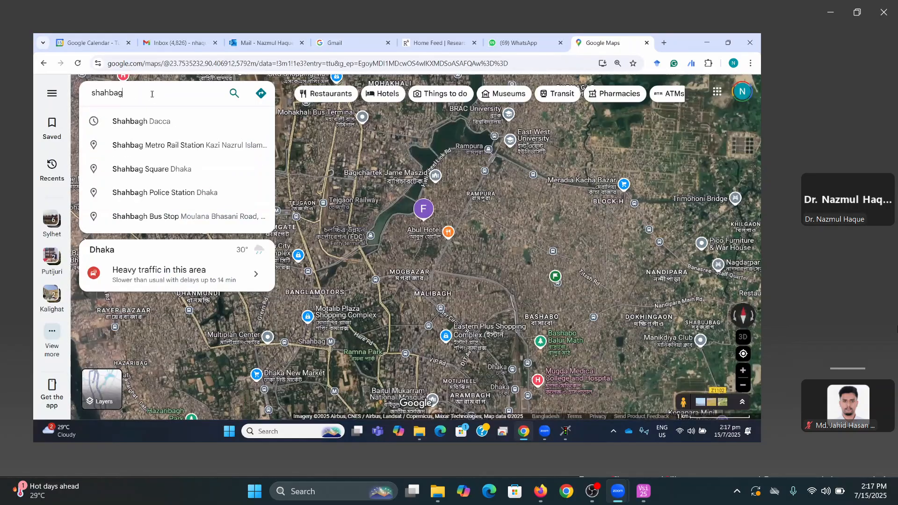
click(154, 121)
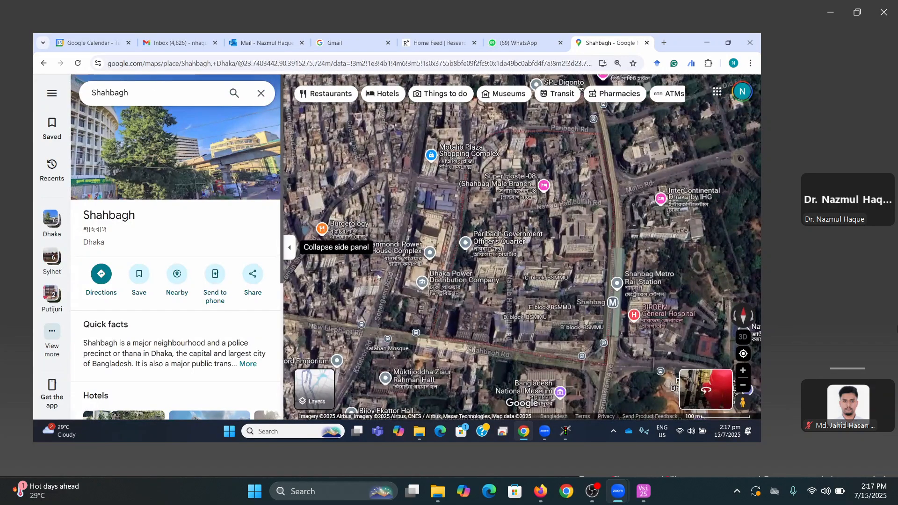
Collapse the place details and frame the Shahbagh intersection in the satellite map
click(289, 247)
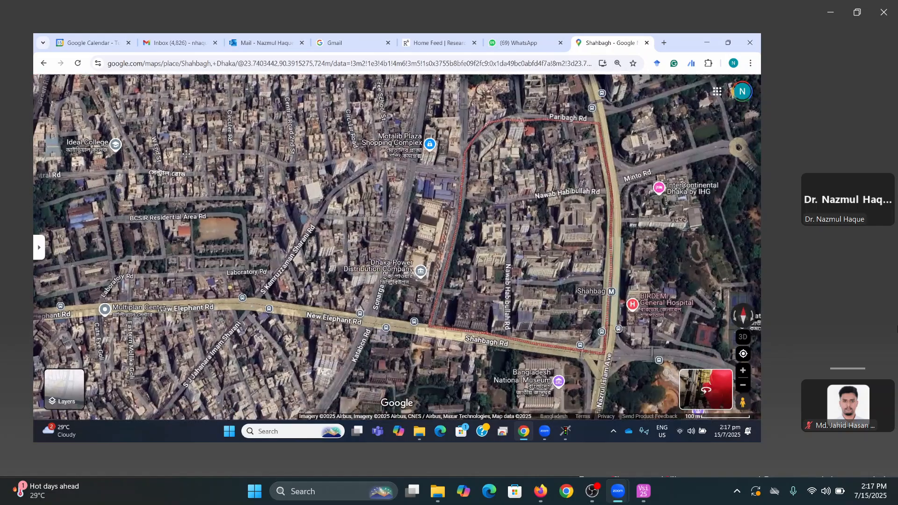
drag(456, 292, 328, 222)
drag(477, 282, 319, 222)
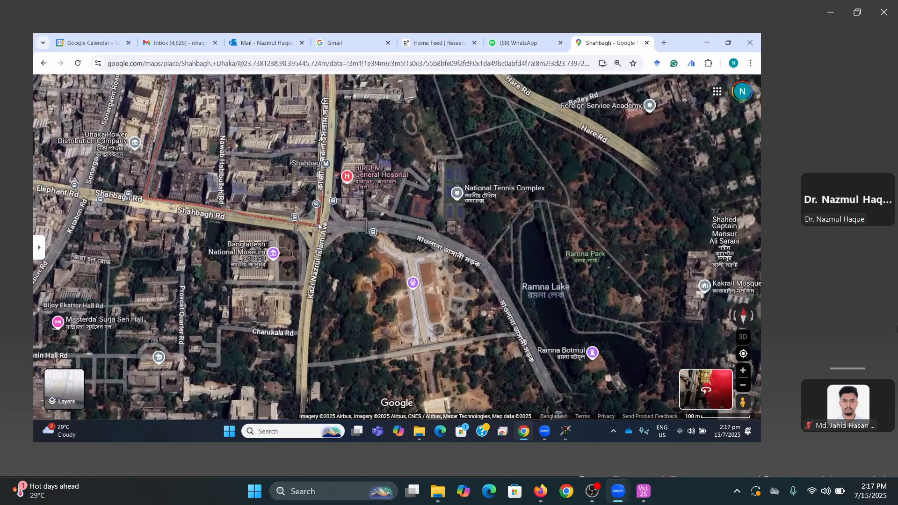
scroll(321, 223, up, 1)
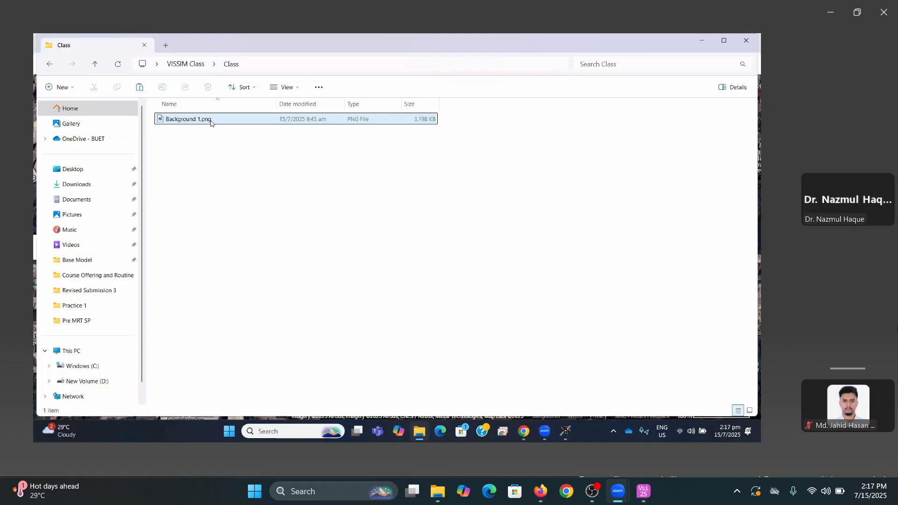
Open Background 1.png from the Class folder in the image viewer
click(211, 121)
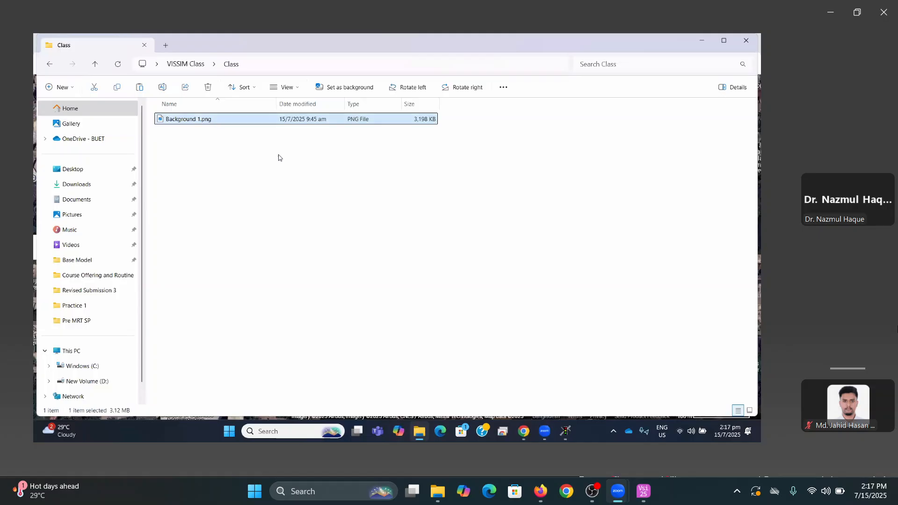
key(Return)
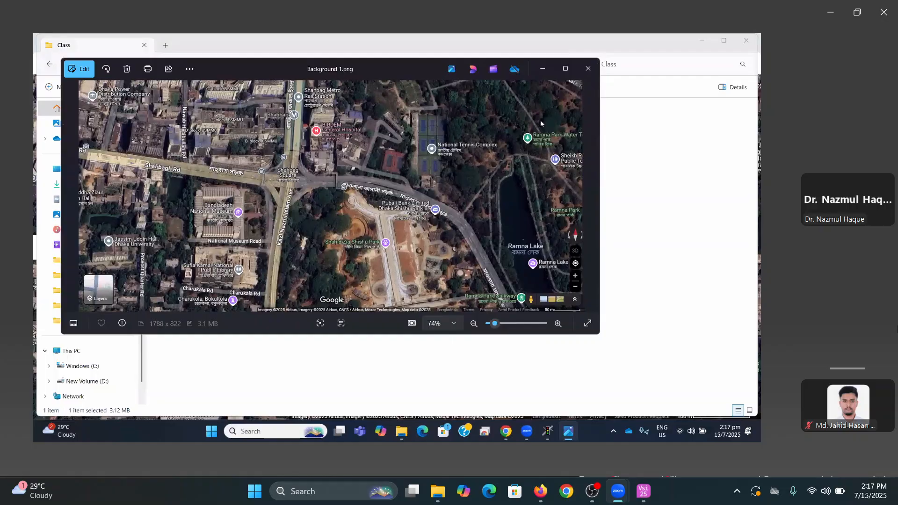
Close the Background 1.png preview, select the file in the Class folder, and switch to VISSIM
click(548, 74)
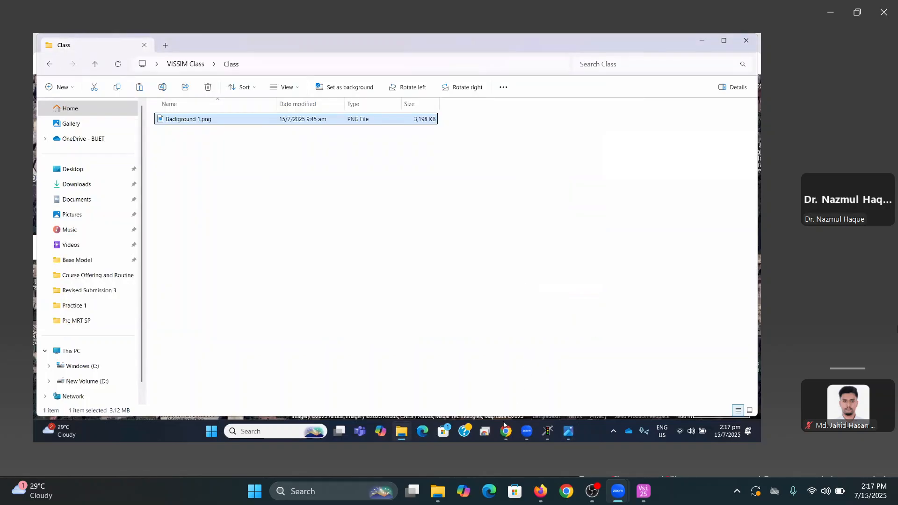
mouse_move(503, 436)
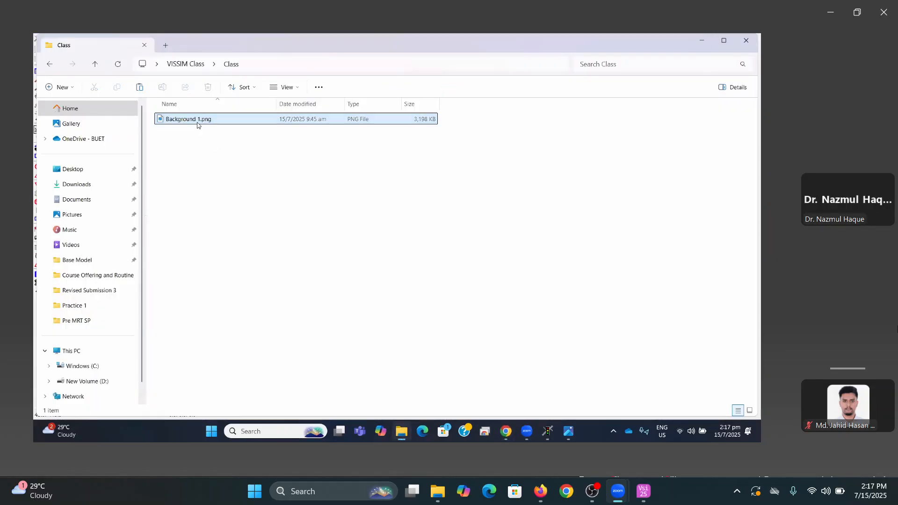
double_click(197, 122)
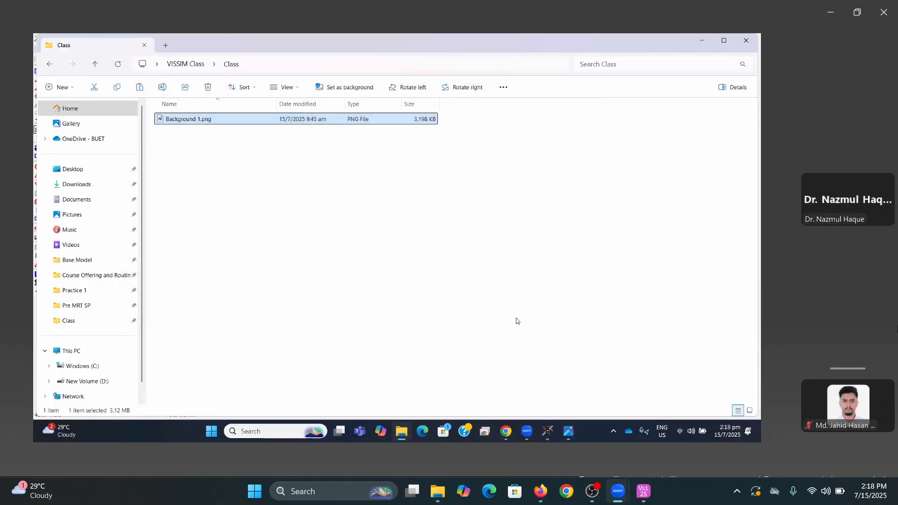
click(547, 429)
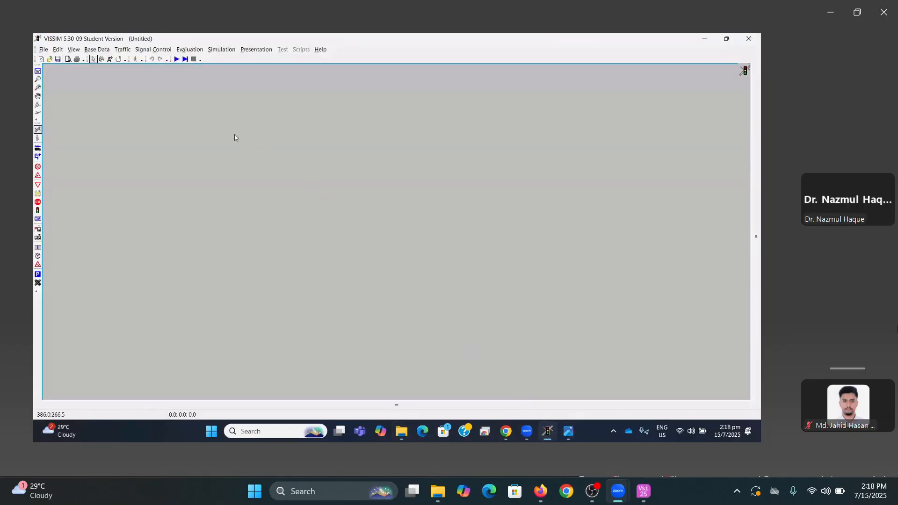
Open the background editing dialog and enlarge it in width and height for the list of background files
click(74, 49)
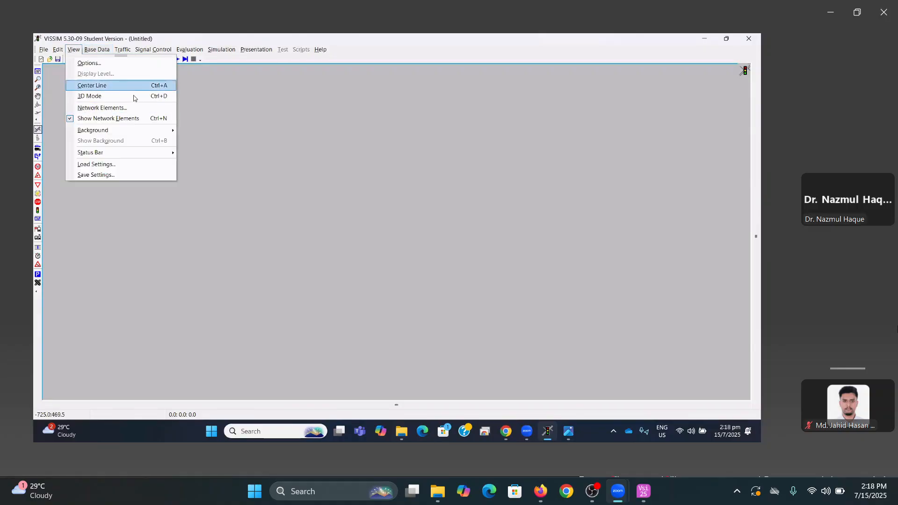
mouse_move(138, 131)
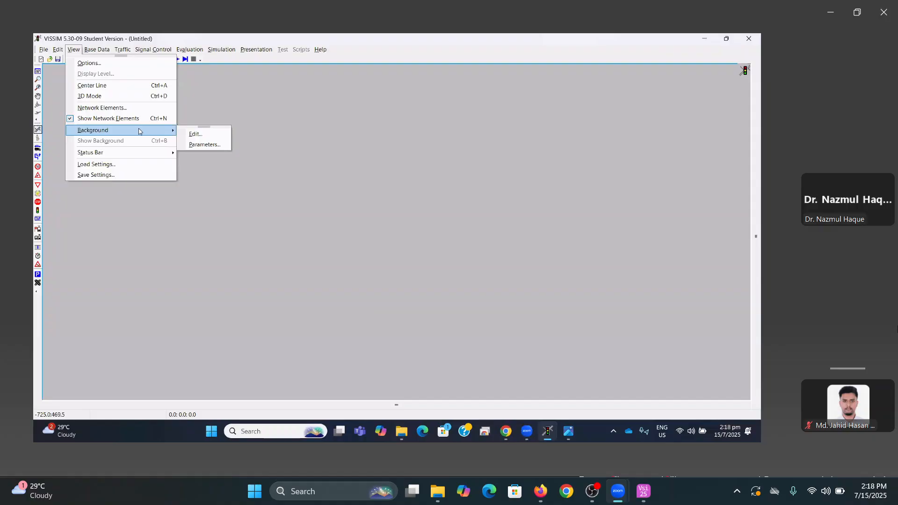
click(196, 135)
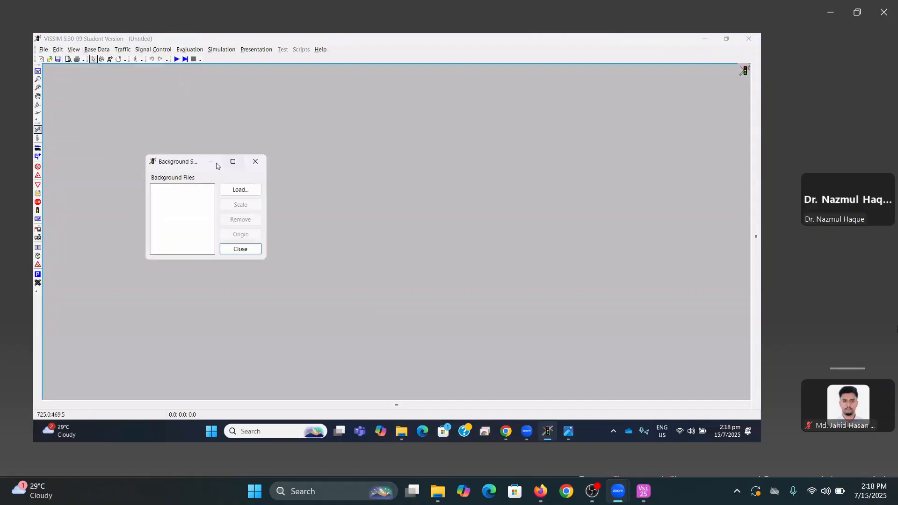
drag(183, 166, 225, 158)
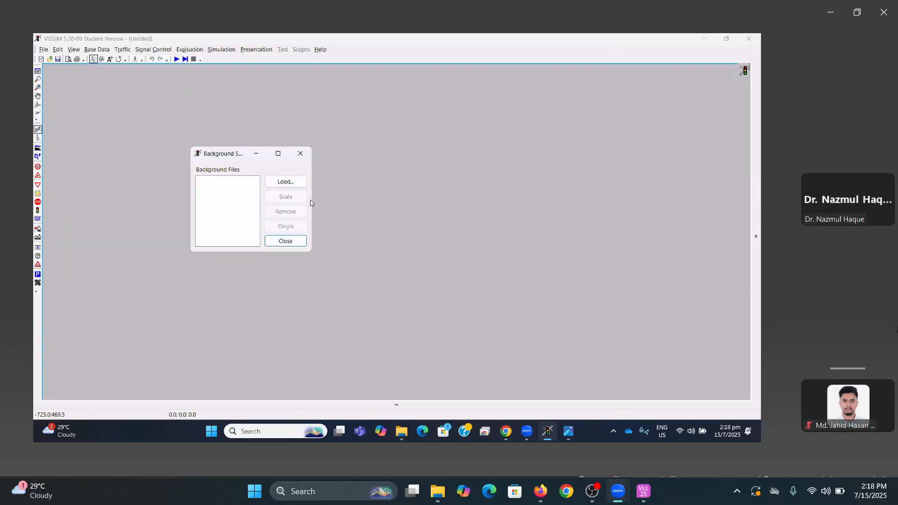
drag(312, 199, 403, 201)
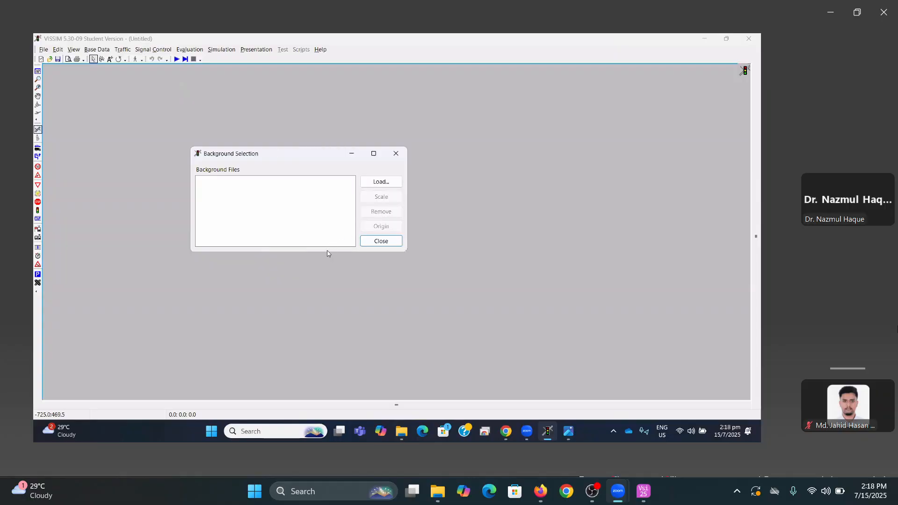
drag(326, 252, 319, 297)
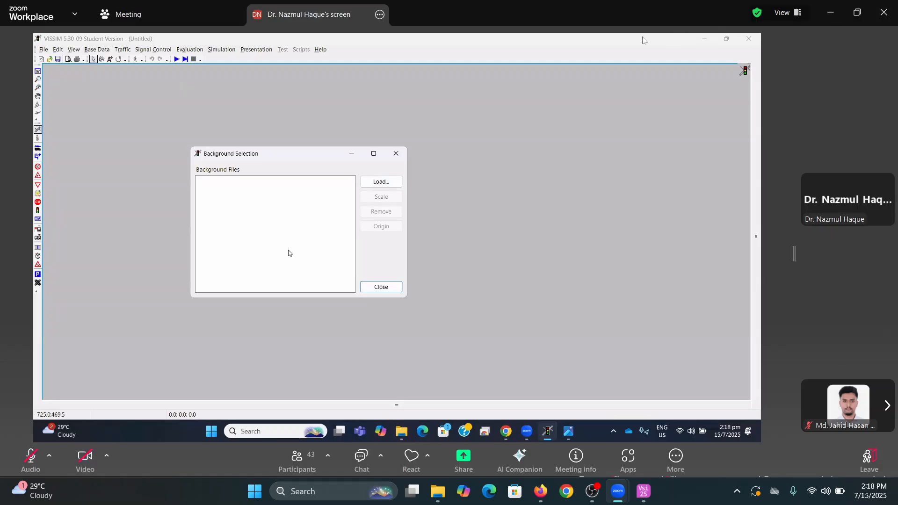
Arrange the Zoom meeting side by side with PTV Vissim 2025 and browse its view and base data commands
double_click(603, 6)
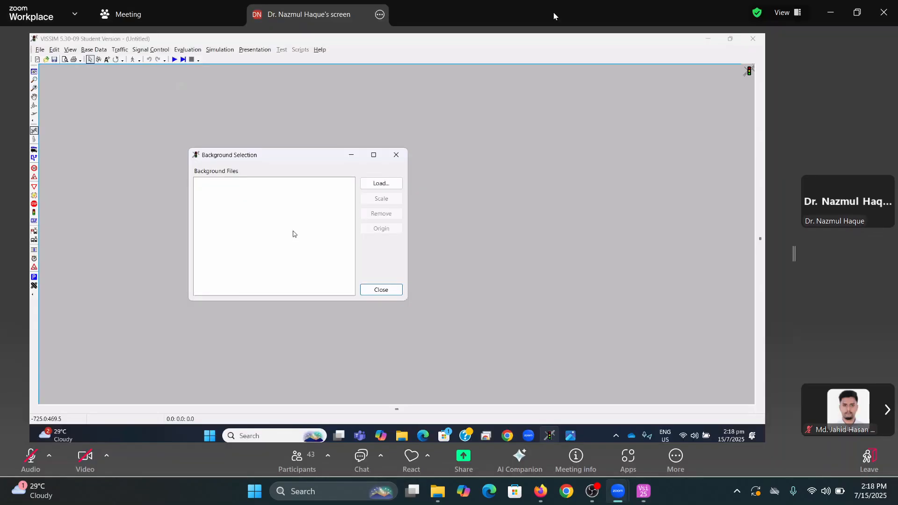
drag(553, 12, 895, 113)
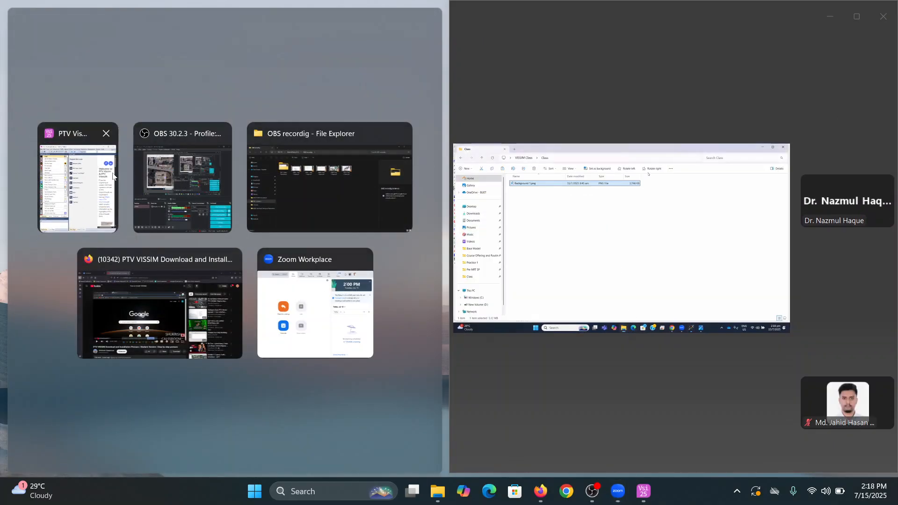
click(94, 180)
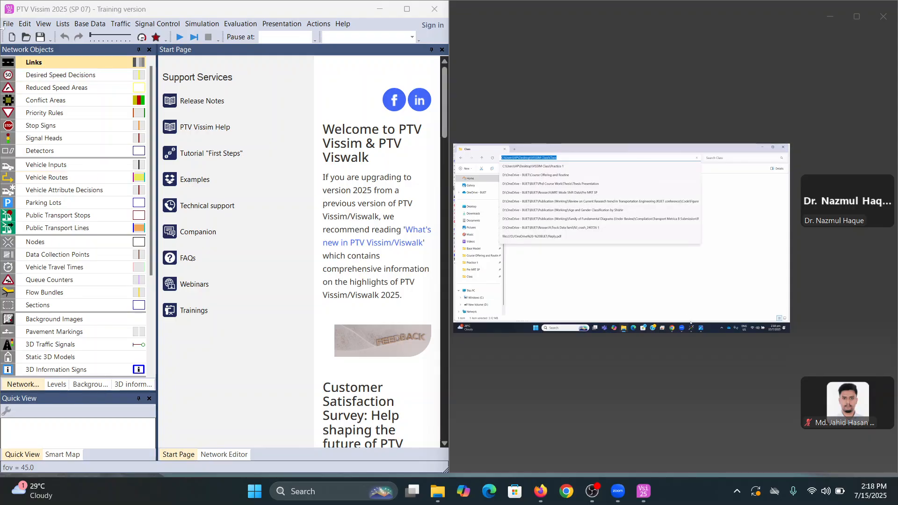
click(43, 24)
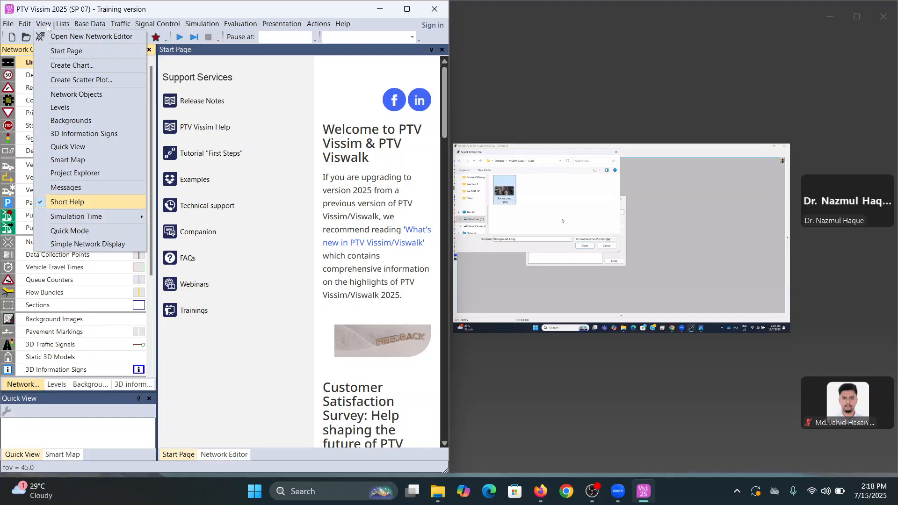
mouse_move(62, 26)
mouse_move(89, 23)
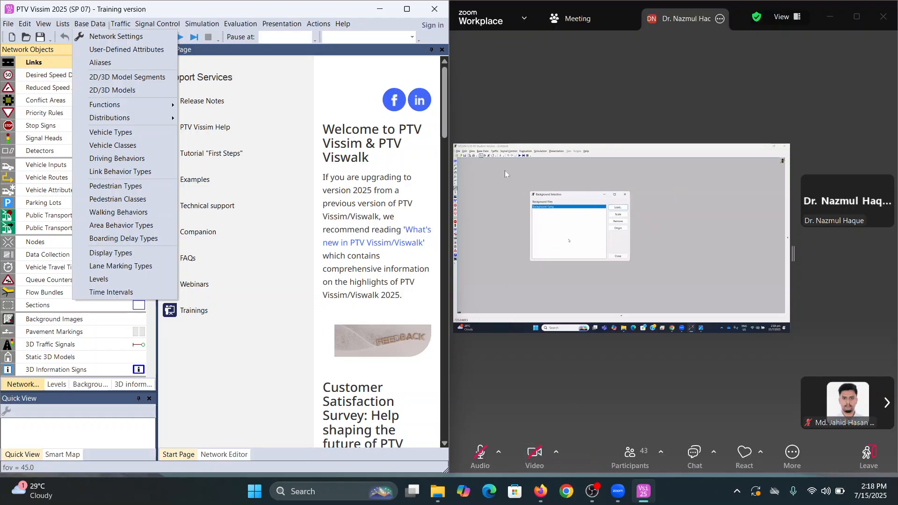
Maximize the Zoom meeting, show it in full screen and widen the shared screen area
click(851, 15)
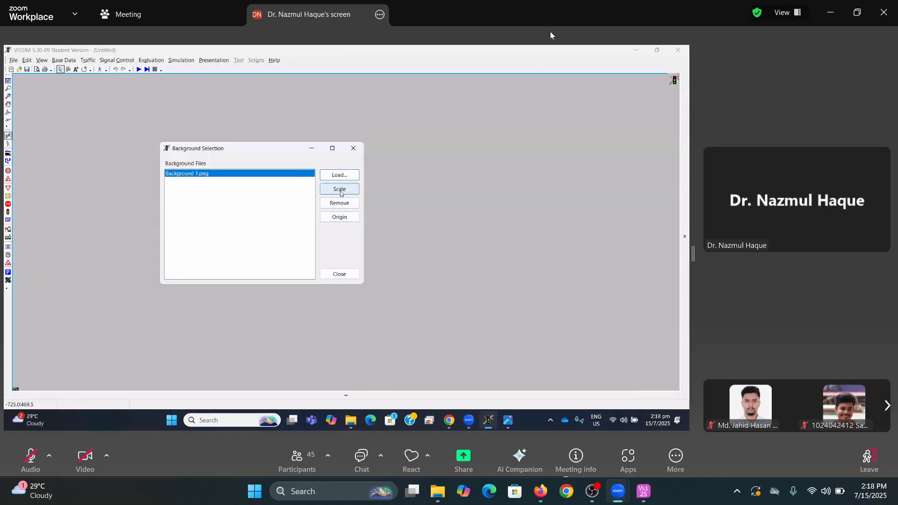
double_click(739, 111)
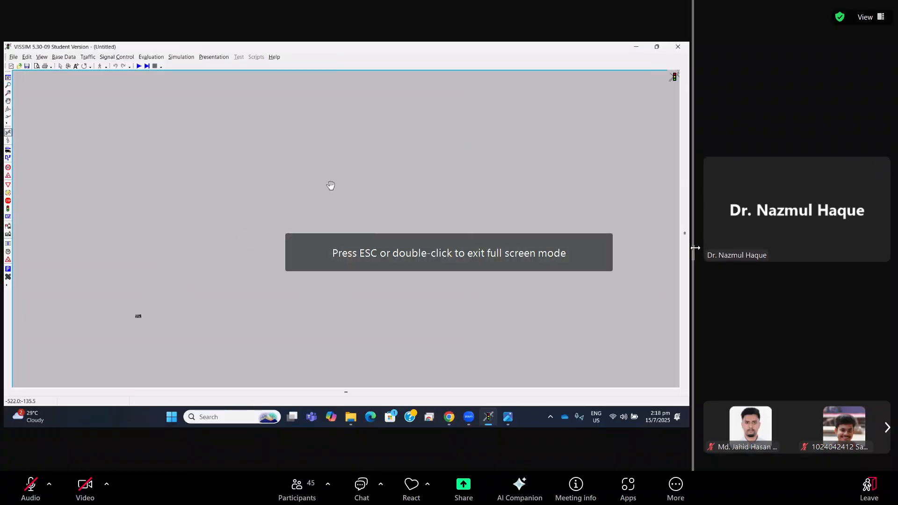
drag(695, 247, 826, 222)
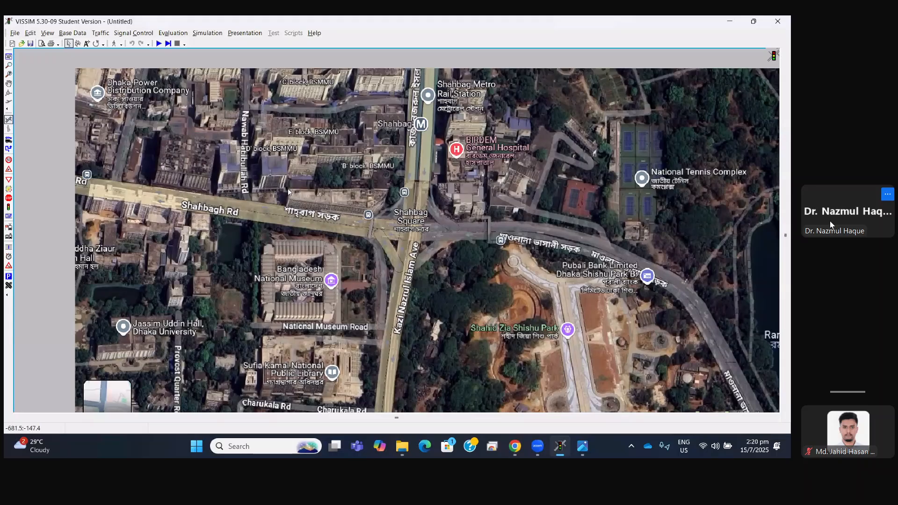
scroll(274, 202, down, 1)
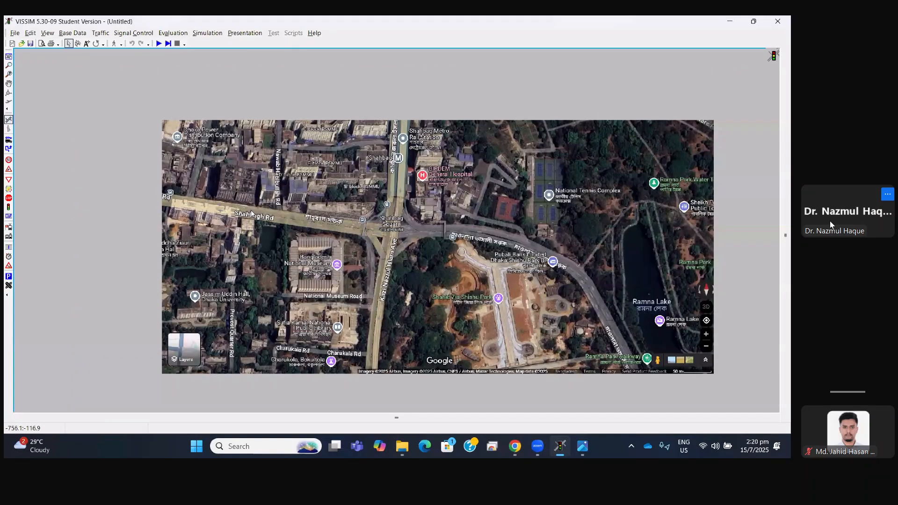
scroll(176, 193, up, 1)
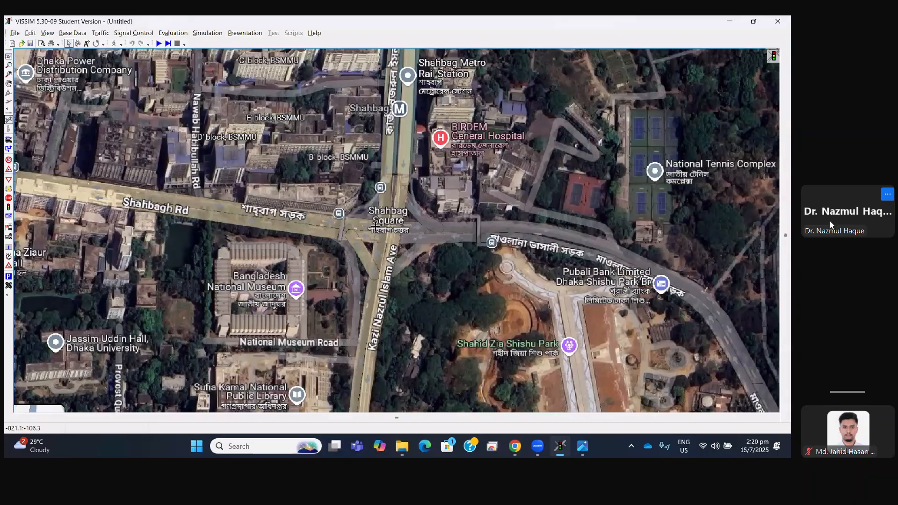
drag(375, 226, 453, 238)
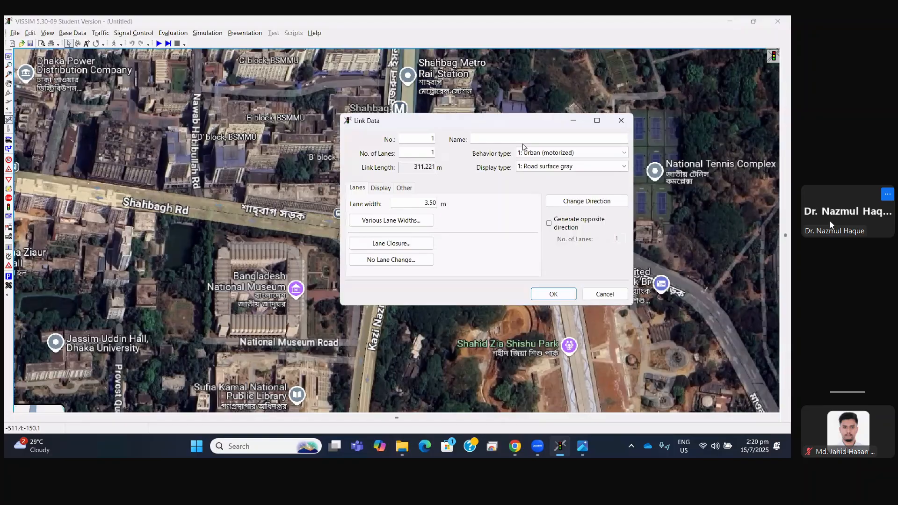
key(Escape)
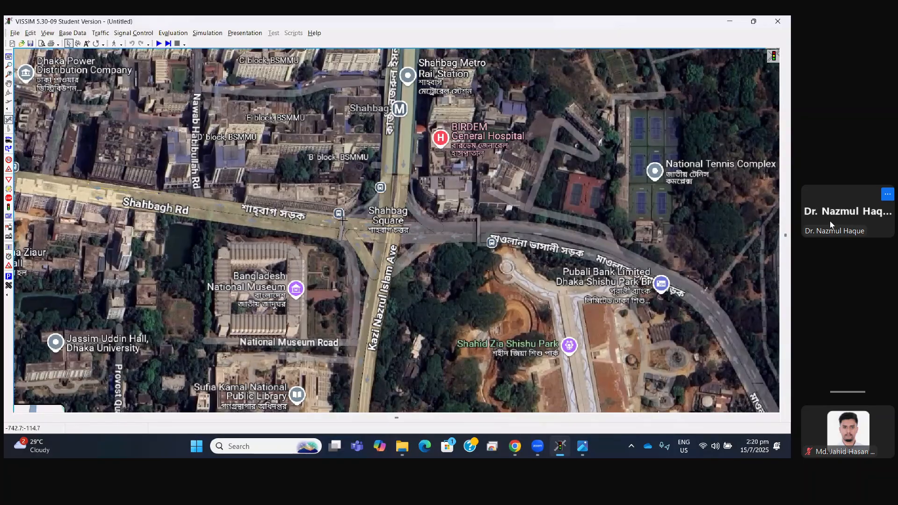
Draw a link about 316 m long along Shahbagh Rd towards Shahbag Square and set it to 3 lanes
drag(342, 220, 463, 237)
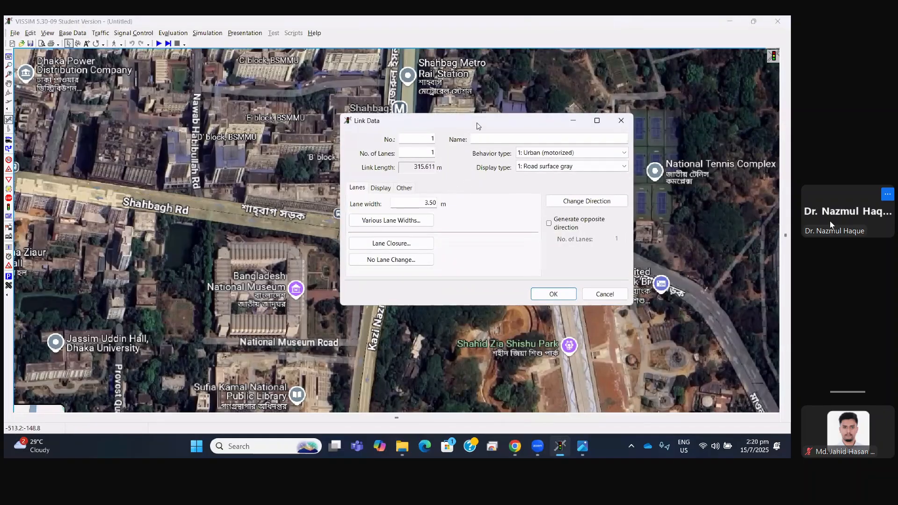
drag(436, 119, 499, 107)
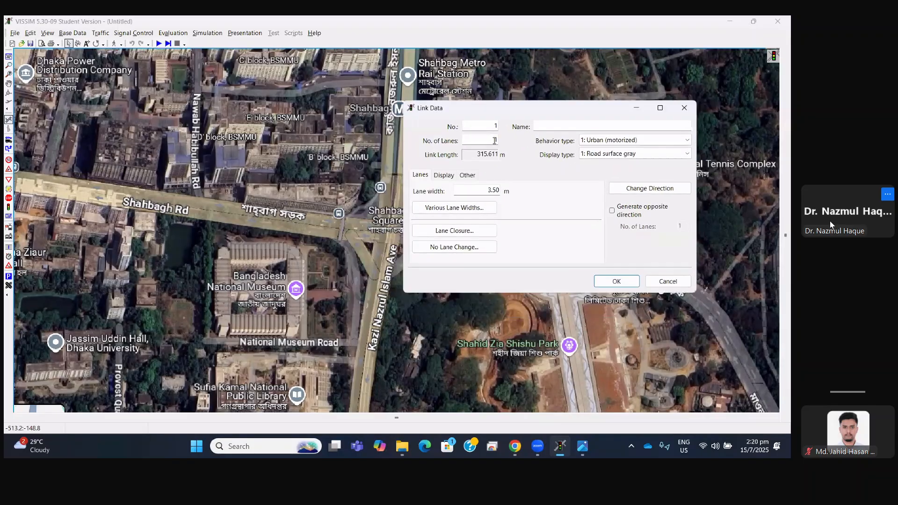
double_click(499, 140)
text(3)
drag(524, 109, 469, 89)
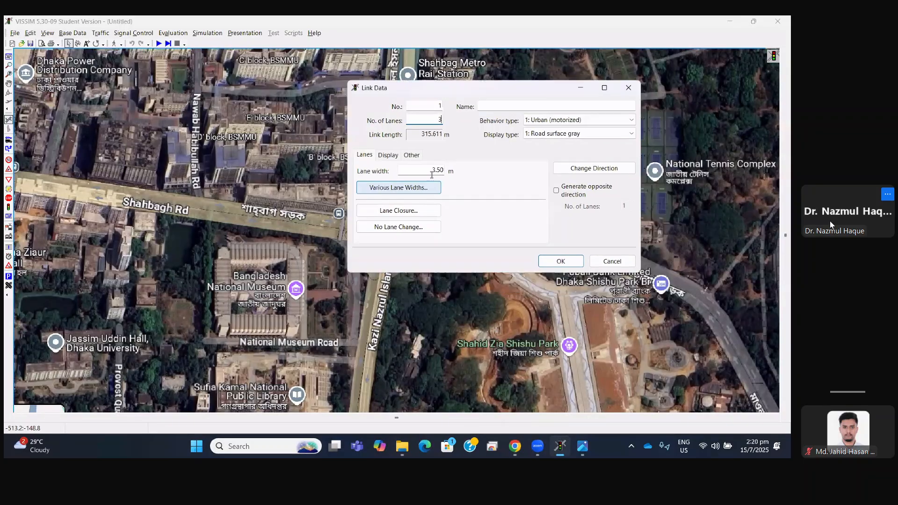
drag(446, 171, 419, 181)
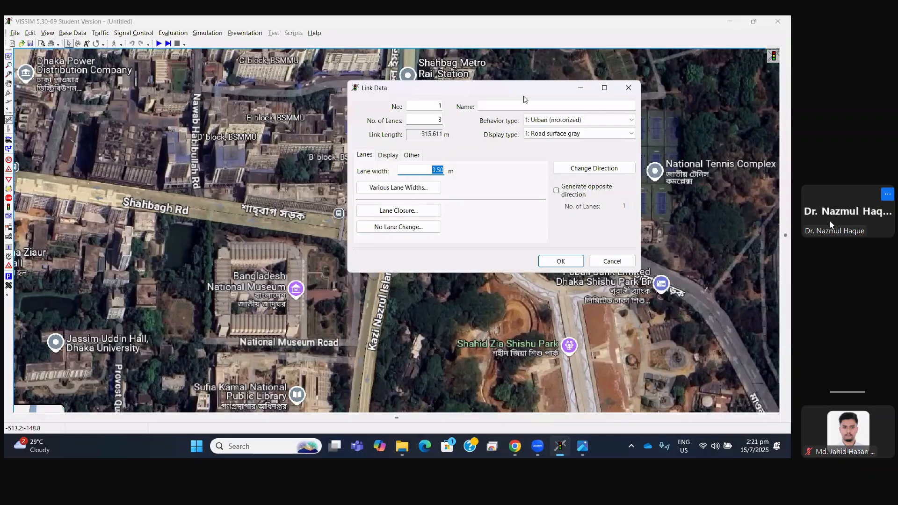
drag(523, 91, 570, 107)
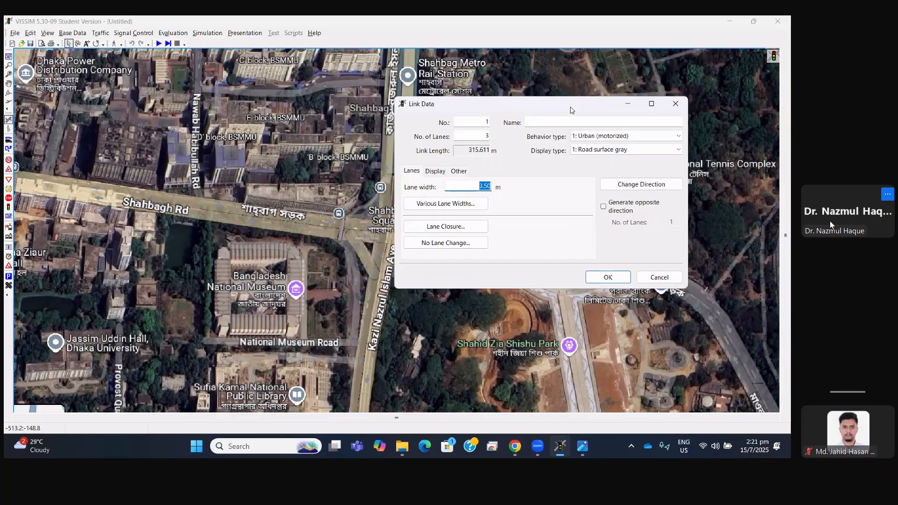
drag(565, 112, 540, 114)
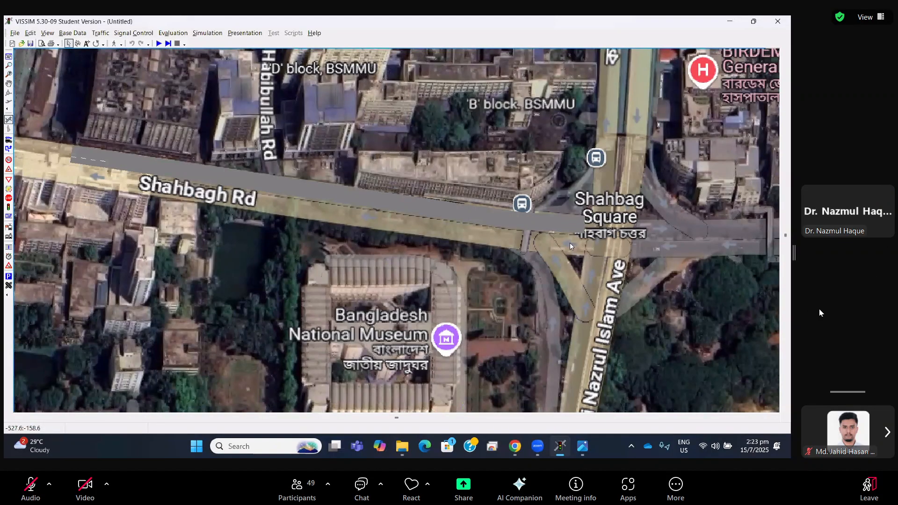
double_click(821, 313)
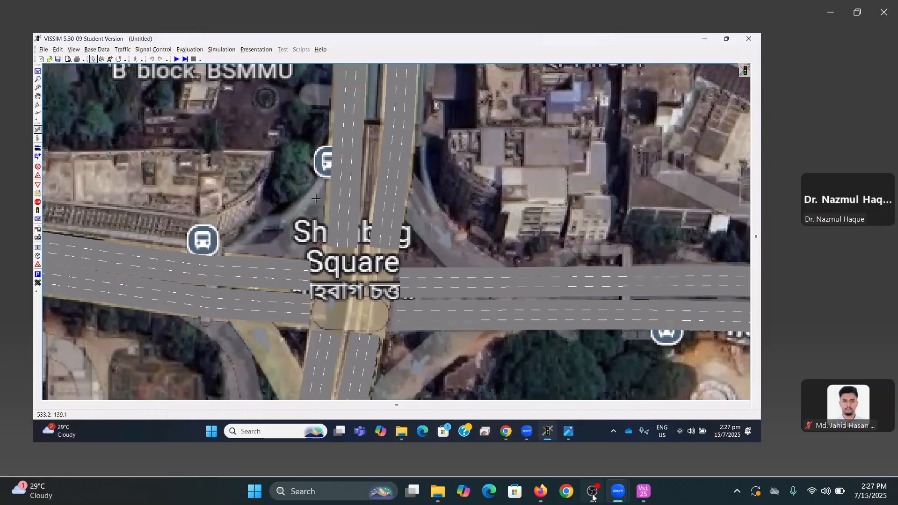
click(592, 491)
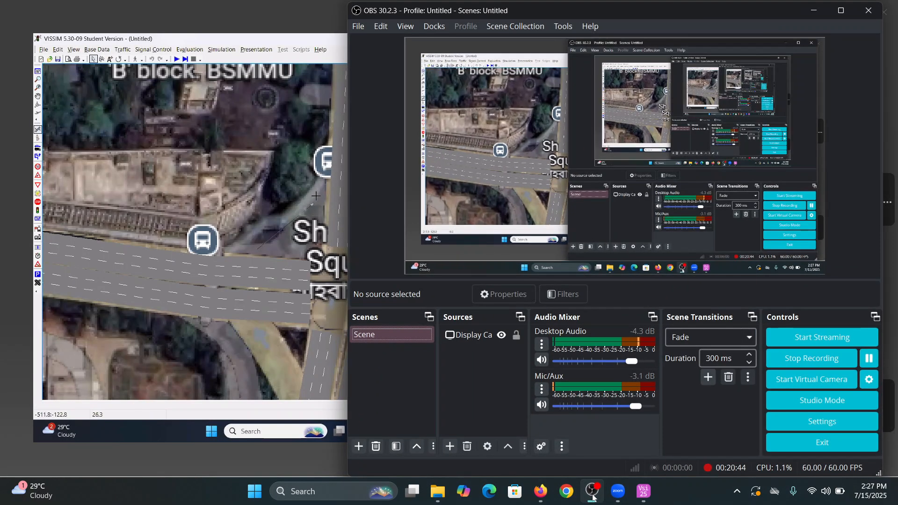
click(592, 496)
click(592, 495)
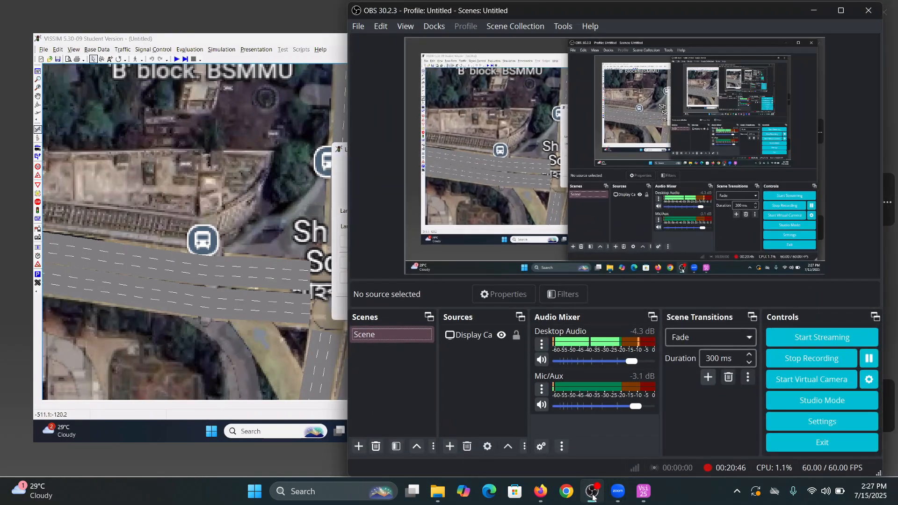
click(592, 495)
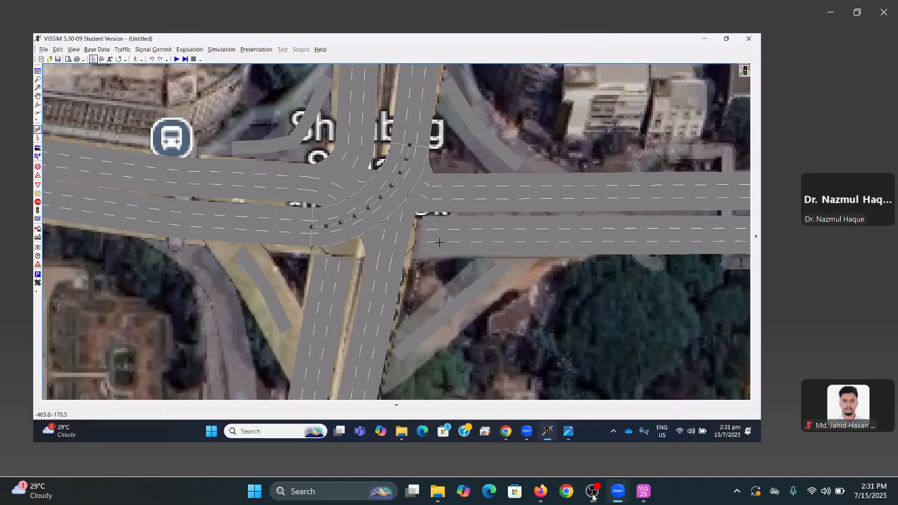
Connect all three lanes of the eastern arm's lower link 5 to Kazi Nazrul Islam Ave link 8 with a 10-point spline
click(437, 248)
click(425, 236)
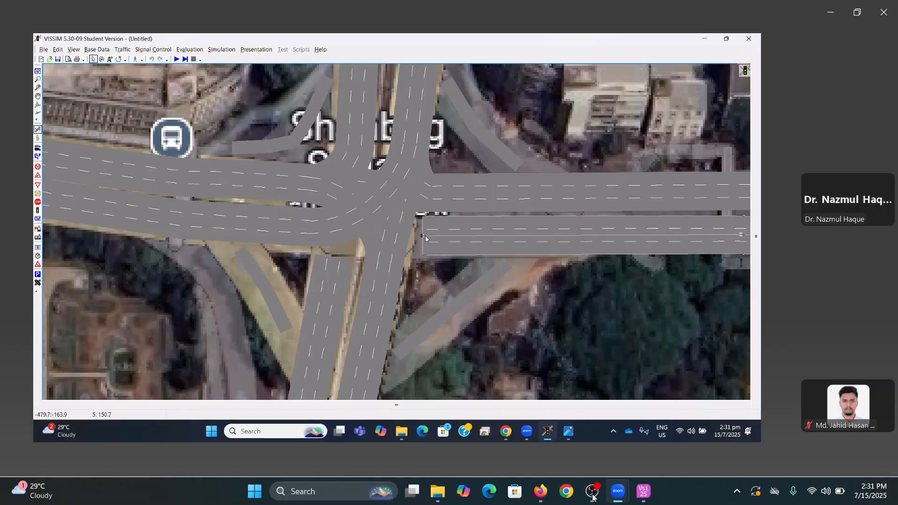
drag(424, 236, 387, 258)
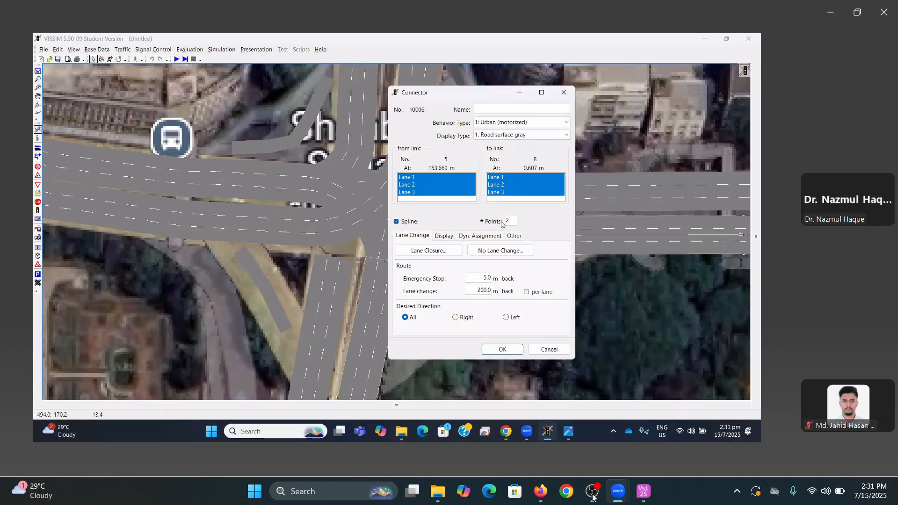
drag(511, 220, 502, 222)
text(10)
key(Return)
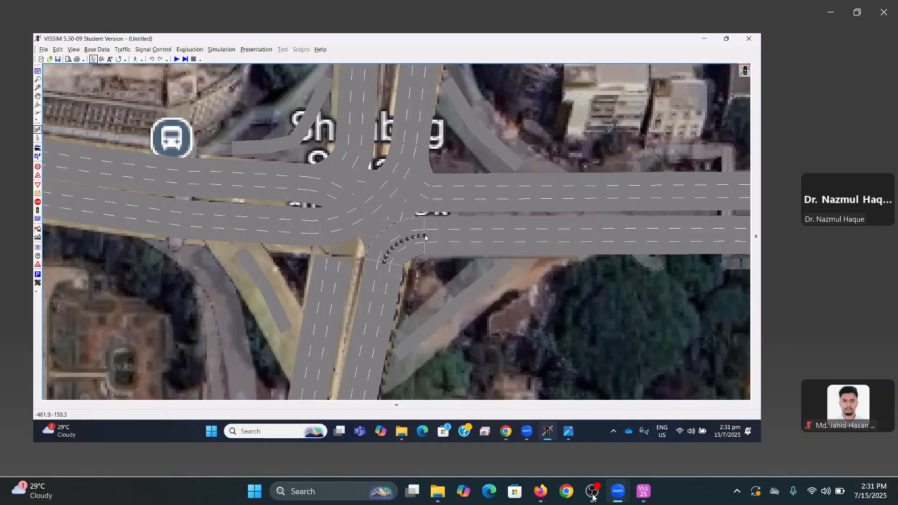
Connect all three lanes of the eastern arm's link 5 straight across to the western arm's link 2 with a 10-point spline
click(425, 235)
drag(423, 235, 312, 226)
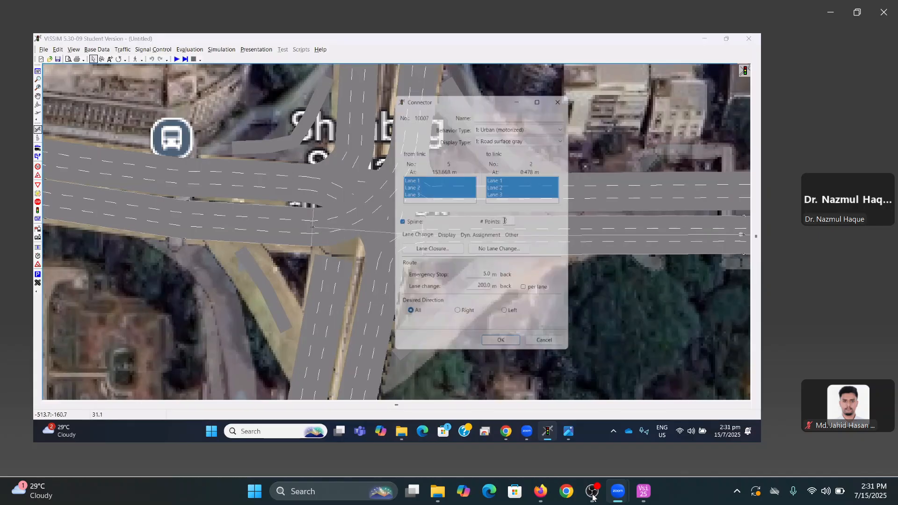
drag(505, 223, 514, 221)
text(10)
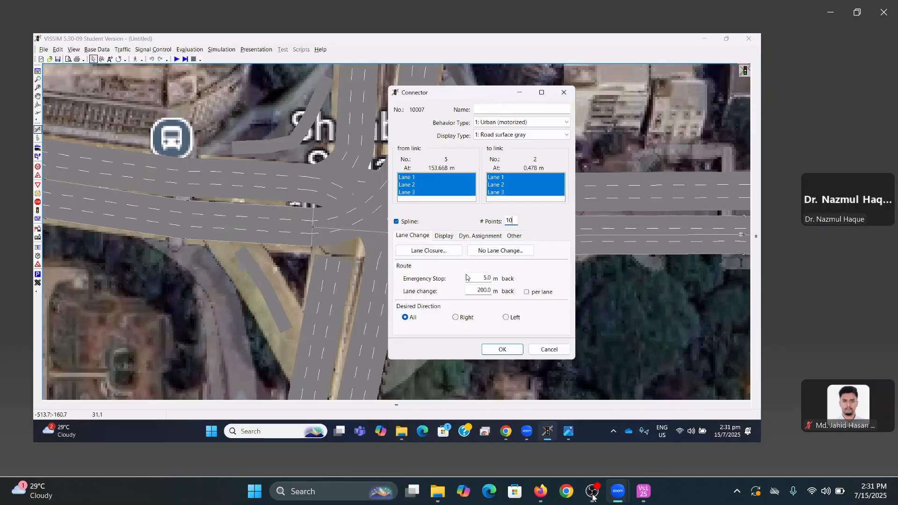
key(Return)
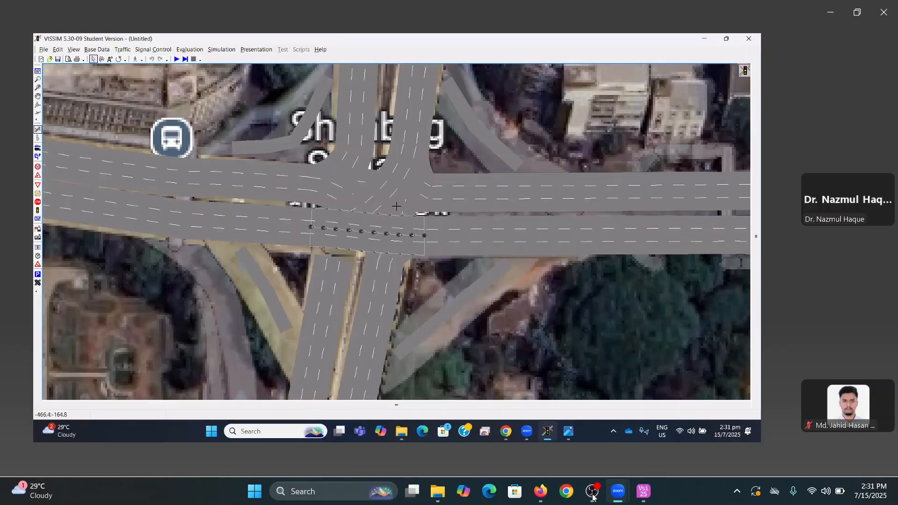
Connect all three lanes of the eastern arm's link 5 to the northern arm's link 4 with a 10-point spline
drag(357, 146, 424, 230)
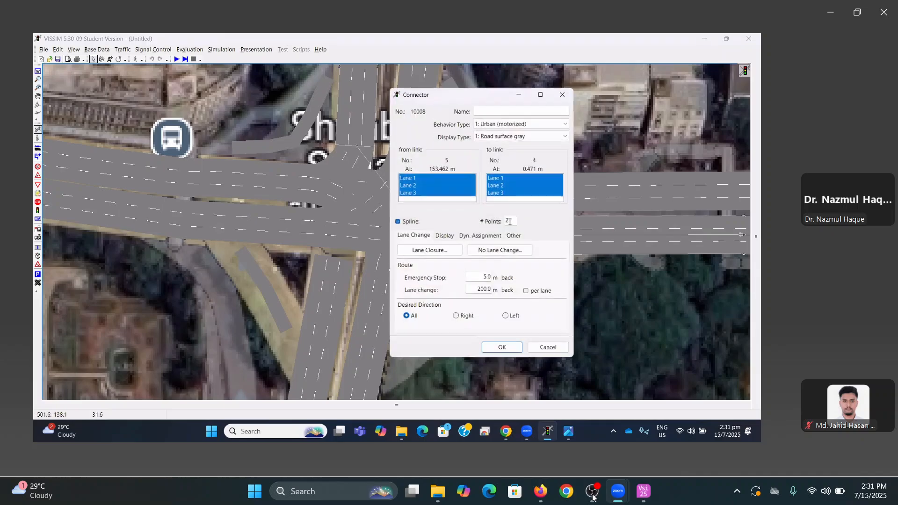
drag(505, 221, 514, 221)
text(10)
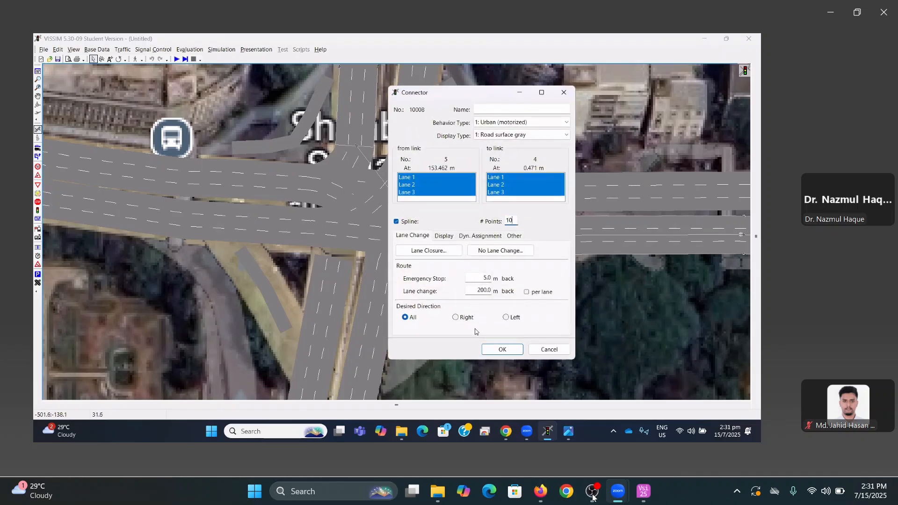
key(Return)
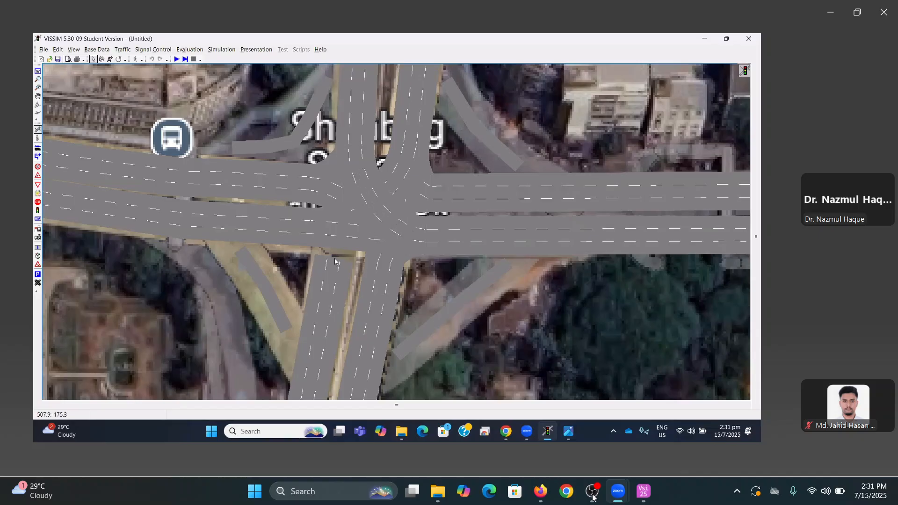
Connect all three lanes of the southern arm's link 7 to the western arm's link 2 with a 10-point spline
click(333, 279)
drag(334, 259, 311, 221)
drag(512, 221, 496, 220)
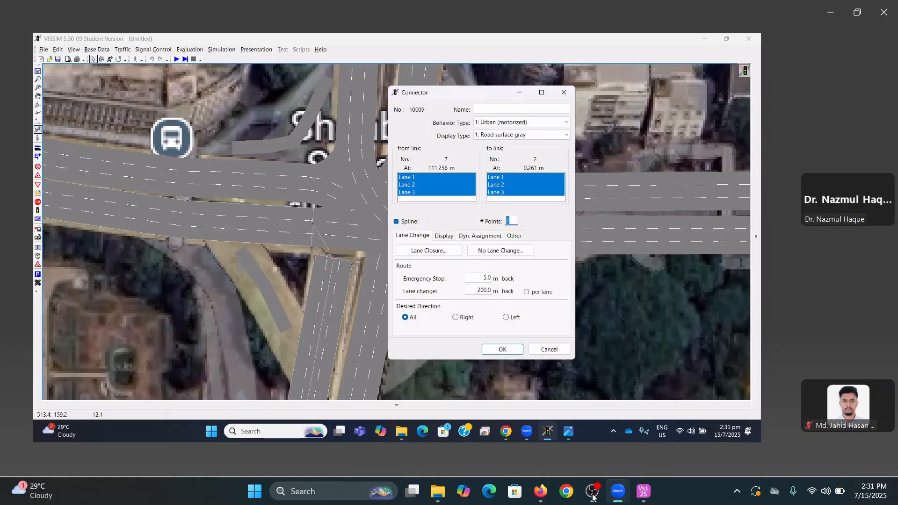
text(10)
key(Return)
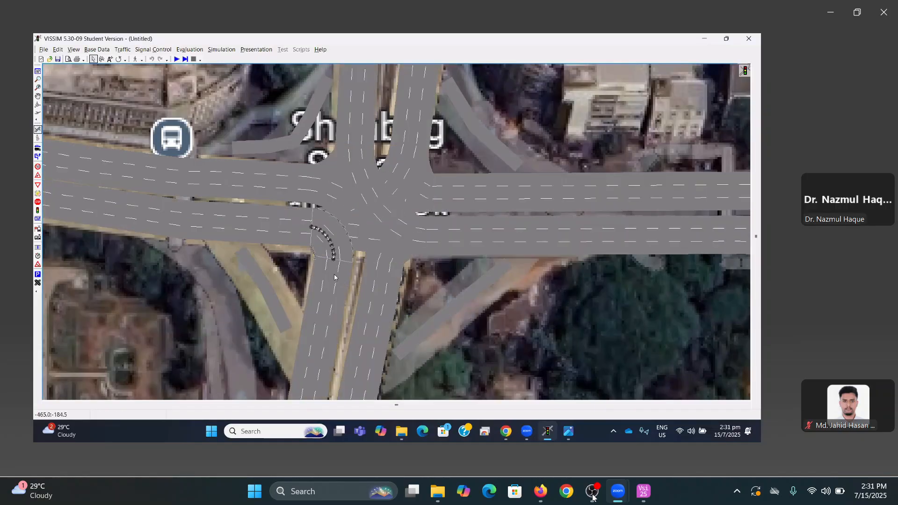
Connect all three lanes of the southern arm's link 7 straight across to the northern arm's link 4 with a 10-point spline
drag(349, 132, 354, 146)
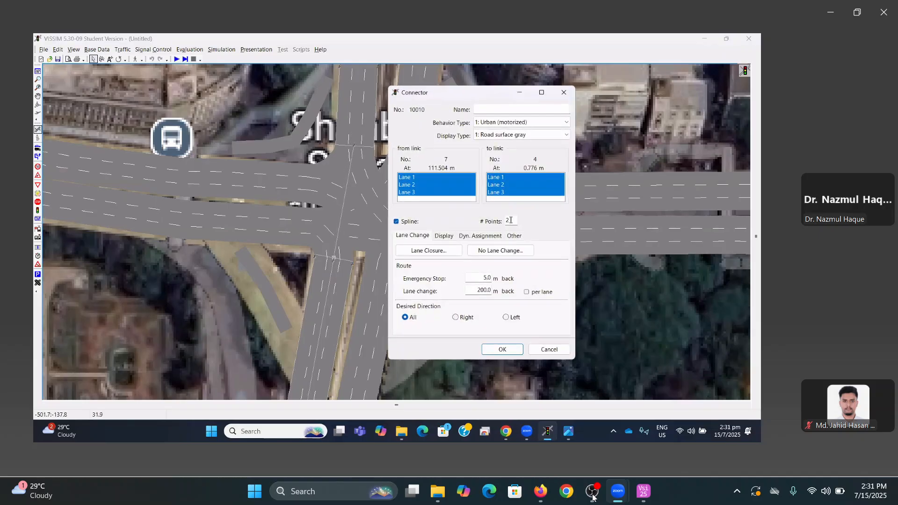
drag(512, 221, 498, 220)
text(10)
key(Return)
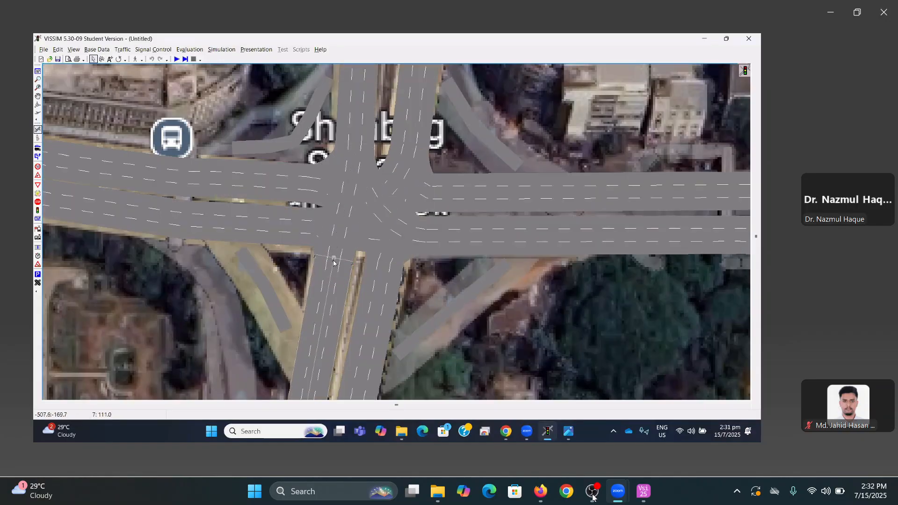
Connect all three lanes of the southern arm's link 7 to the eastern arm's link 6 with a 10-point spline
drag(333, 260, 432, 192)
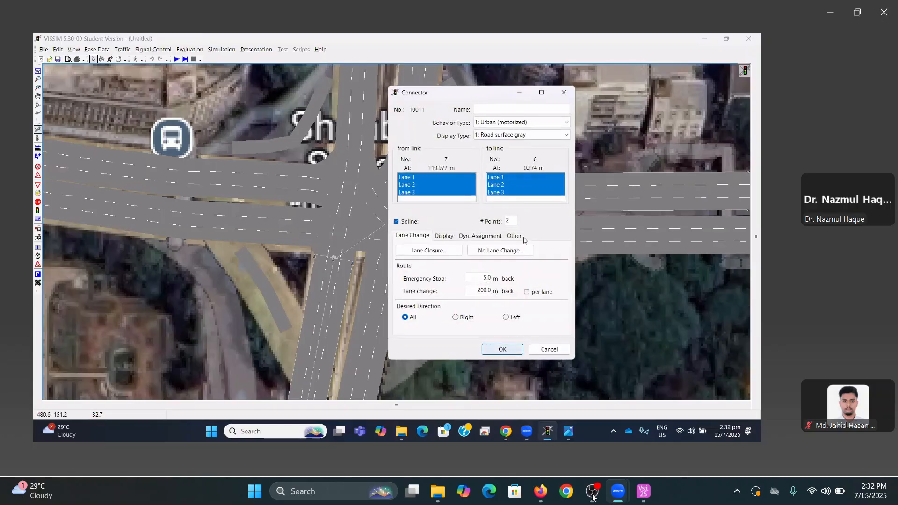
drag(514, 220, 494, 223)
text(10)
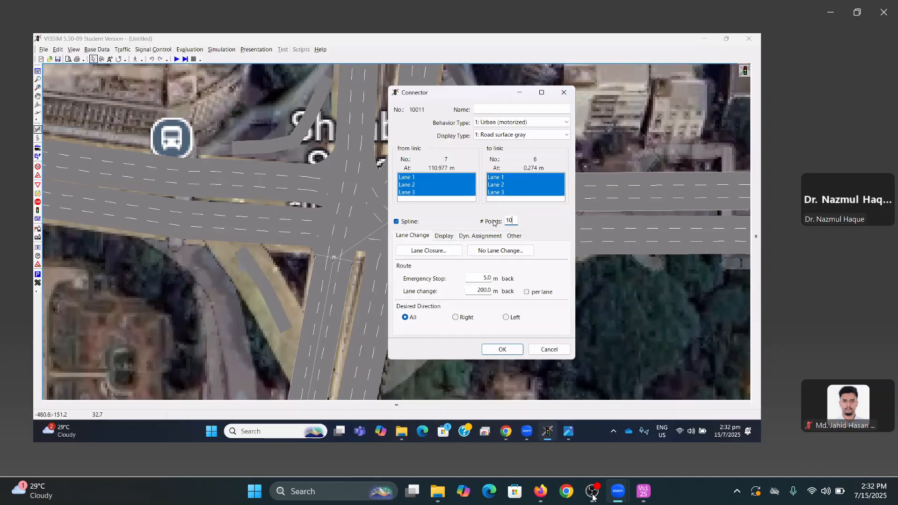
key(Return)
click(360, 305)
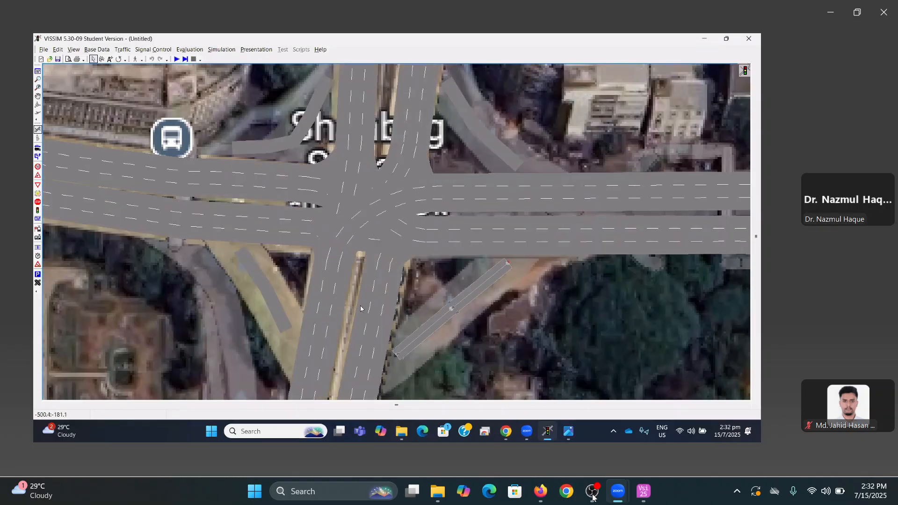
Connect lane 3 of the southern arm's link 7 to the south-western slip road, link 12, with a 10-point spline
middle_click(527, 274)
drag(506, 325, 475, 315)
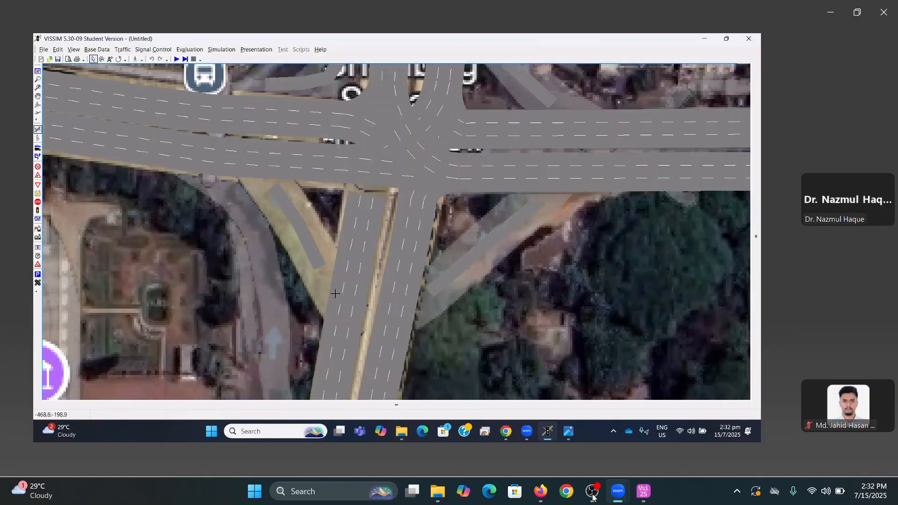
click(332, 294)
drag(332, 277, 321, 264)
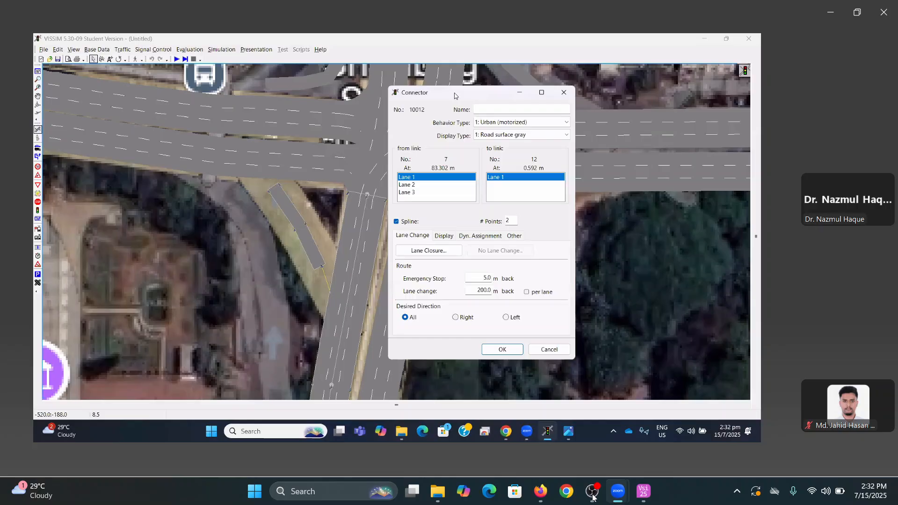
drag(449, 93, 461, 87)
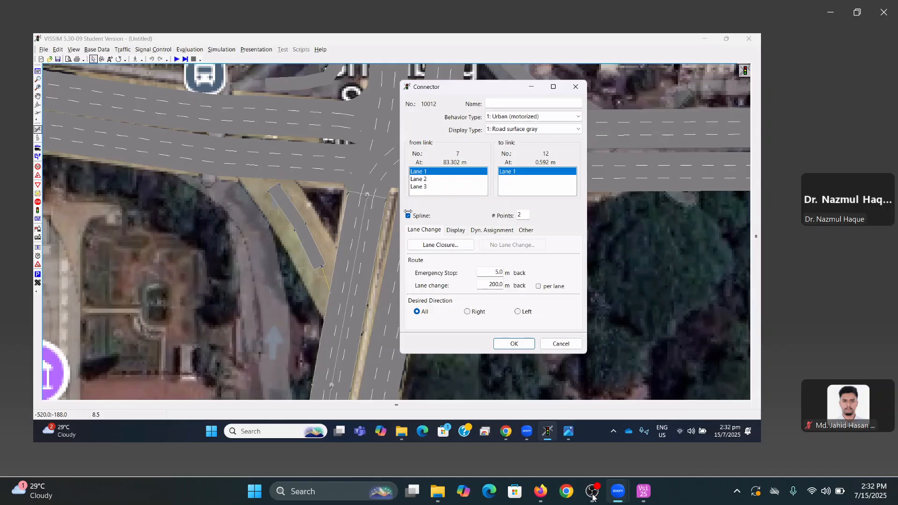
click(421, 187)
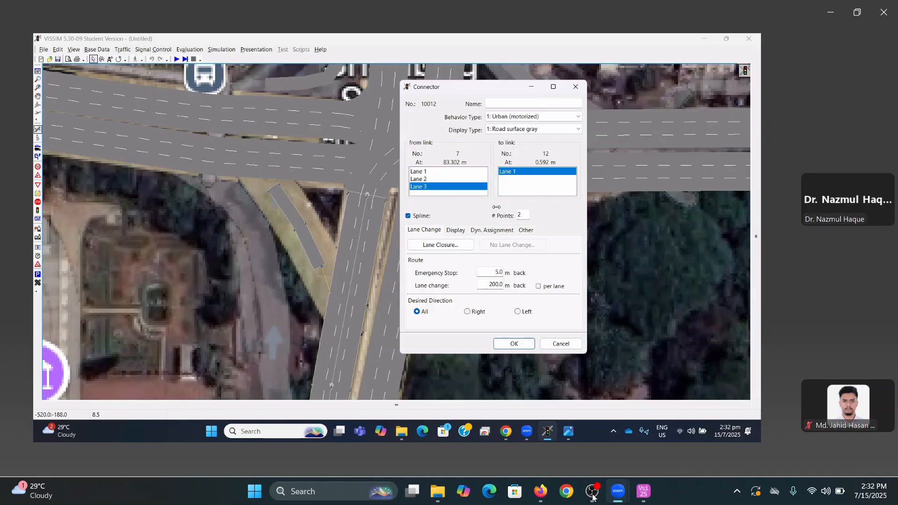
double_click(516, 216)
text(10)
click(514, 344)
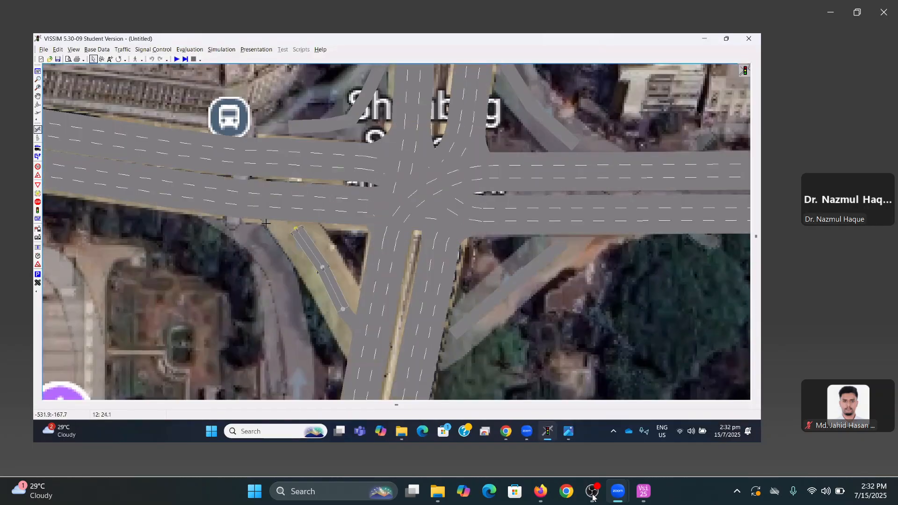
Connect the south-western slip road, link 12, to lane 3 of the western arm's link 2 with a 10-point spline
drag(265, 223, 268, 217)
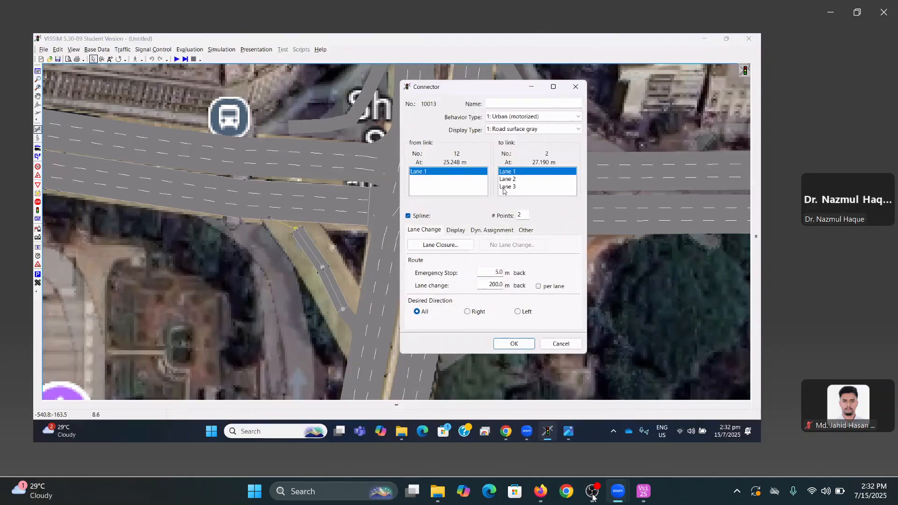
click(503, 189)
drag(523, 216, 510, 213)
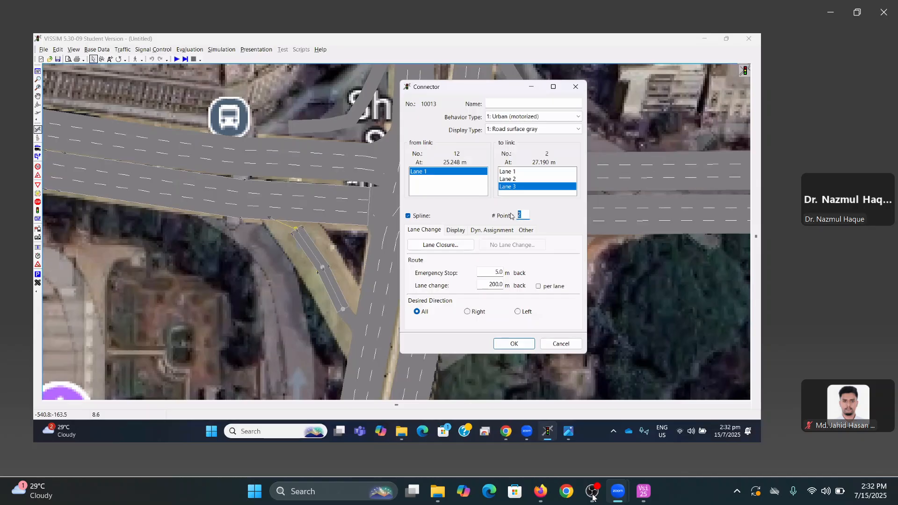
text(10)
key(Return)
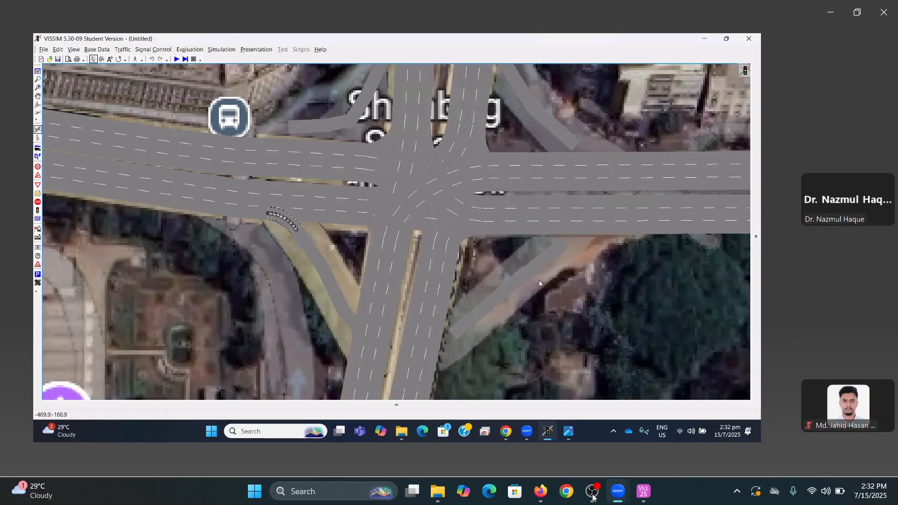
Connect the south-eastern slip road, link 11, to lane 3 of the southern arm's link 8 with a 10-point spline
click(539, 282)
scroll(547, 283, down, 1)
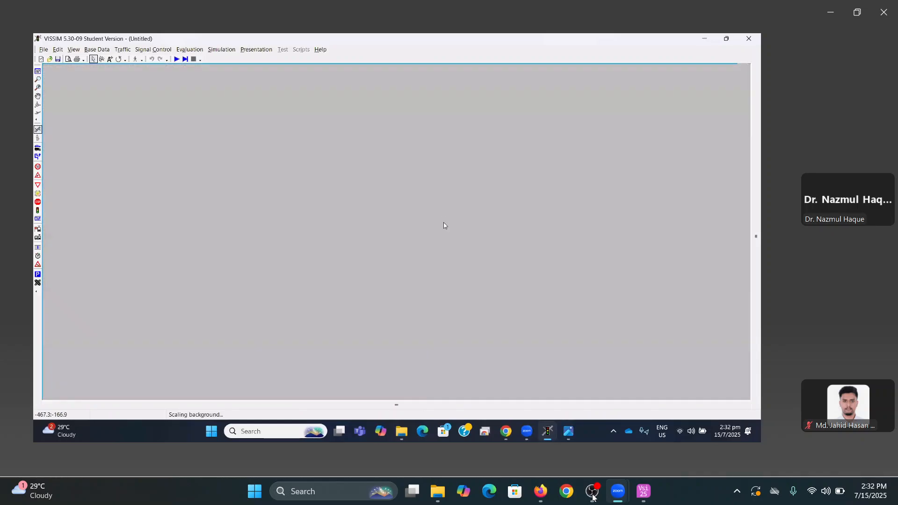
click(428, 234)
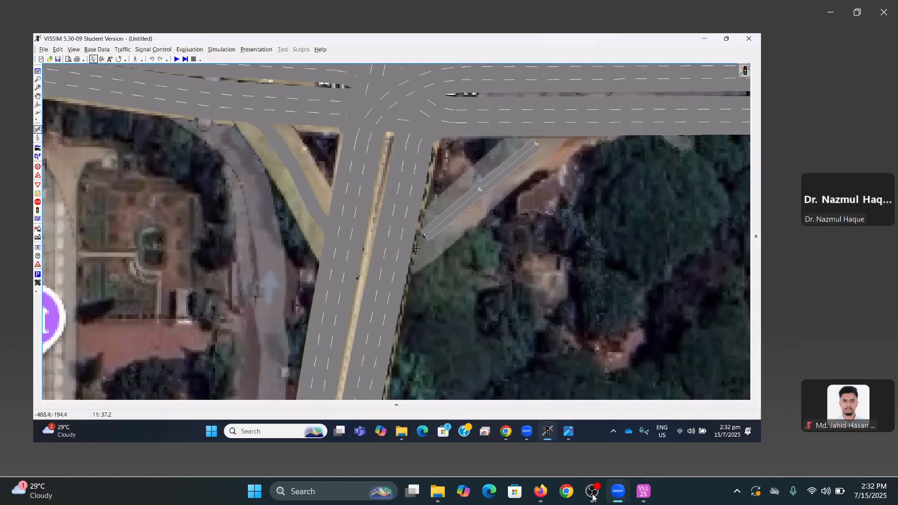
drag(425, 235, 407, 257)
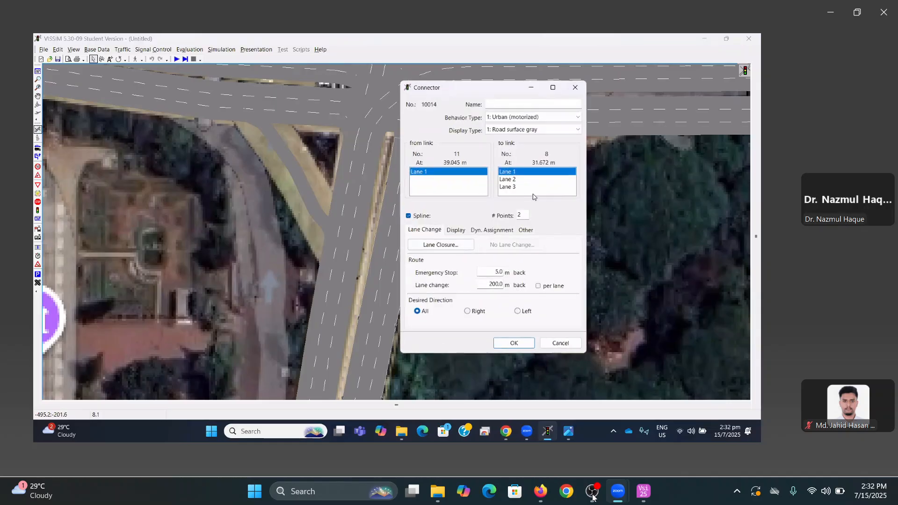
click(514, 187)
double_click(519, 215)
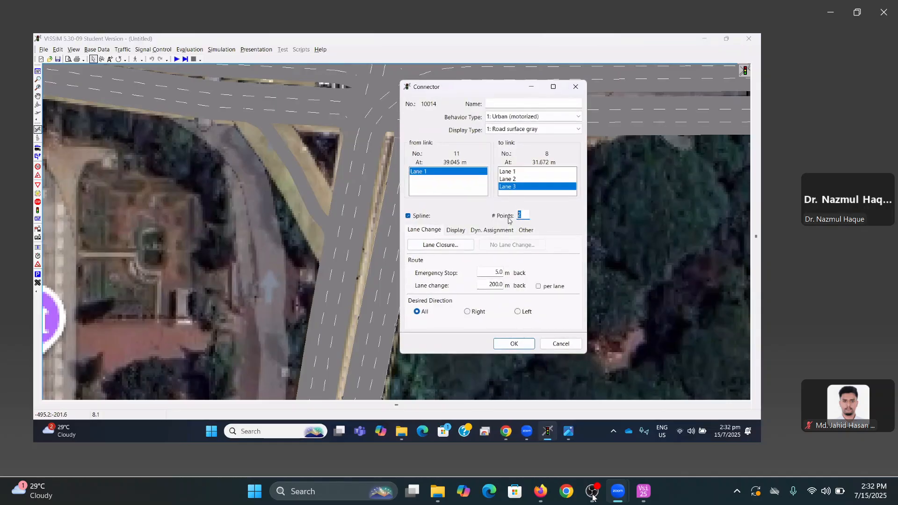
text(10)
click(514, 343)
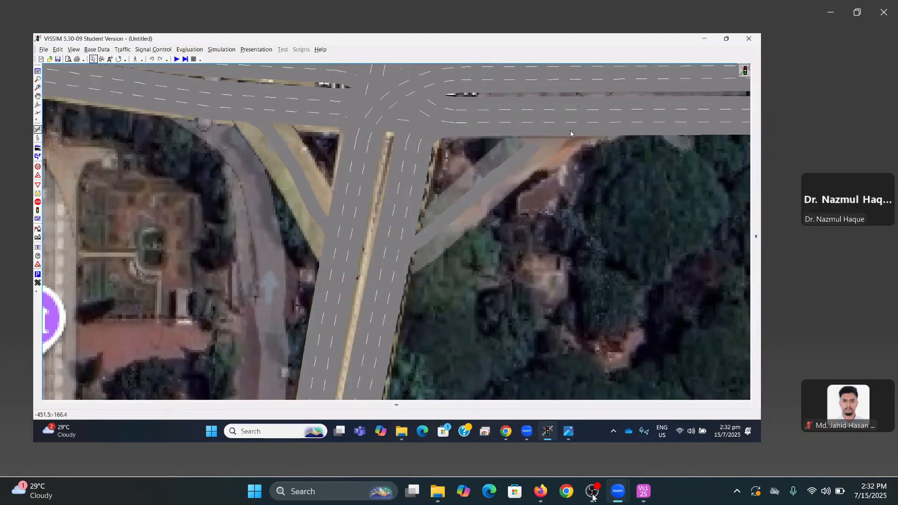
Connect lane 1 of the eastern arm's link 5 to the south-eastern slip road, link 11, with a 10-point spline
drag(570, 130, 536, 146)
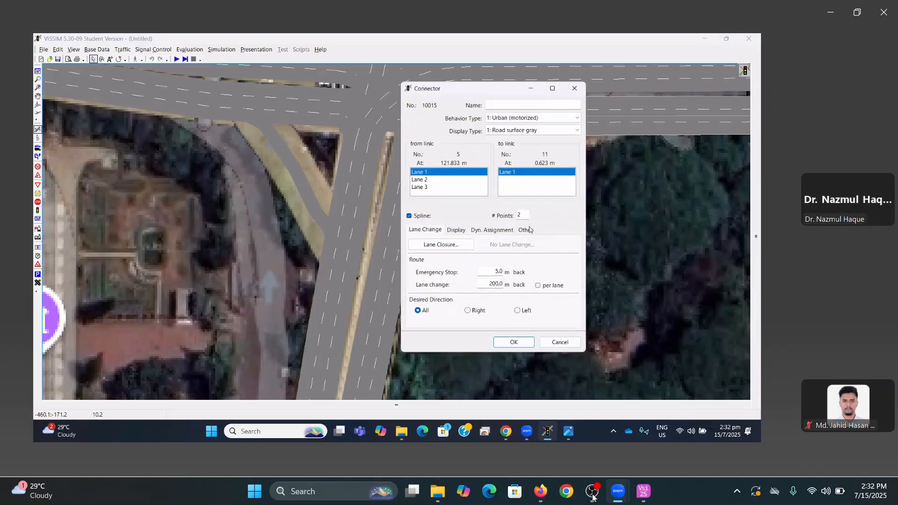
double_click(516, 215)
text(10)
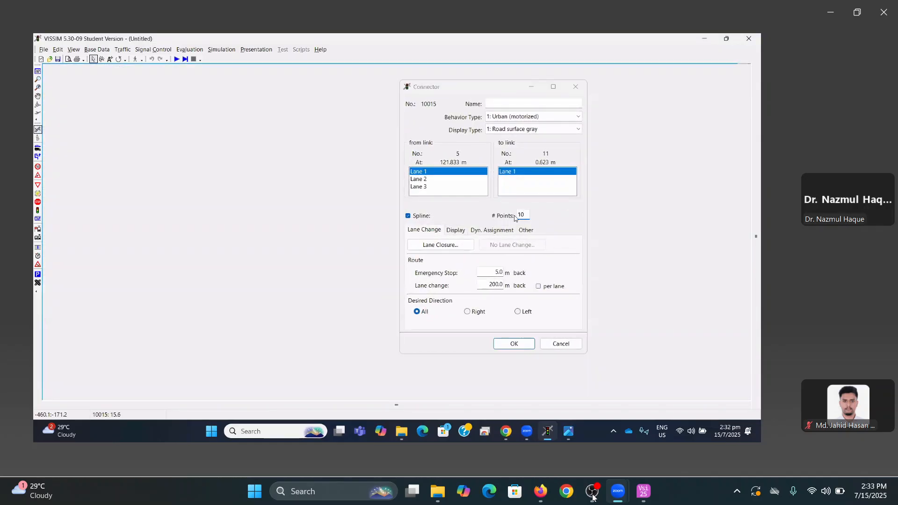
key(Return)
Edit the connector from link 5 to the south-eastern slip road so it starts from lane 3
drag(558, 171, 542, 241)
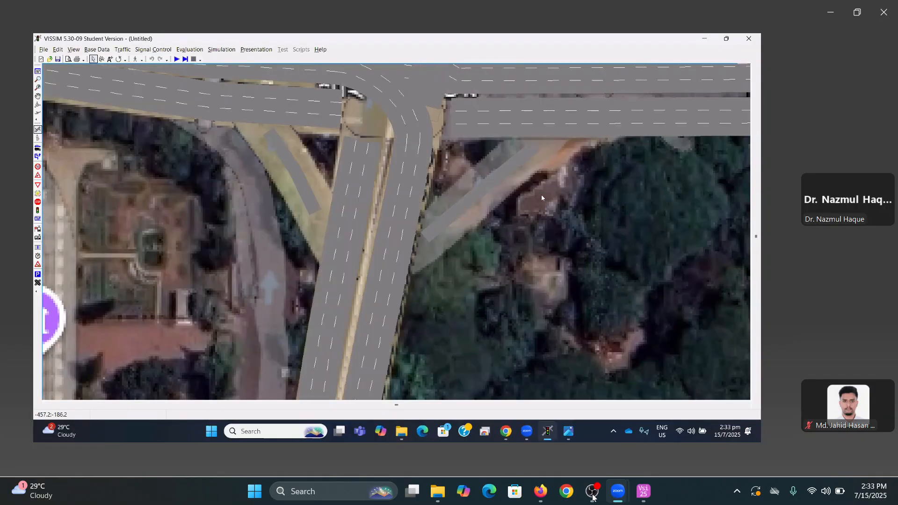
key(space)
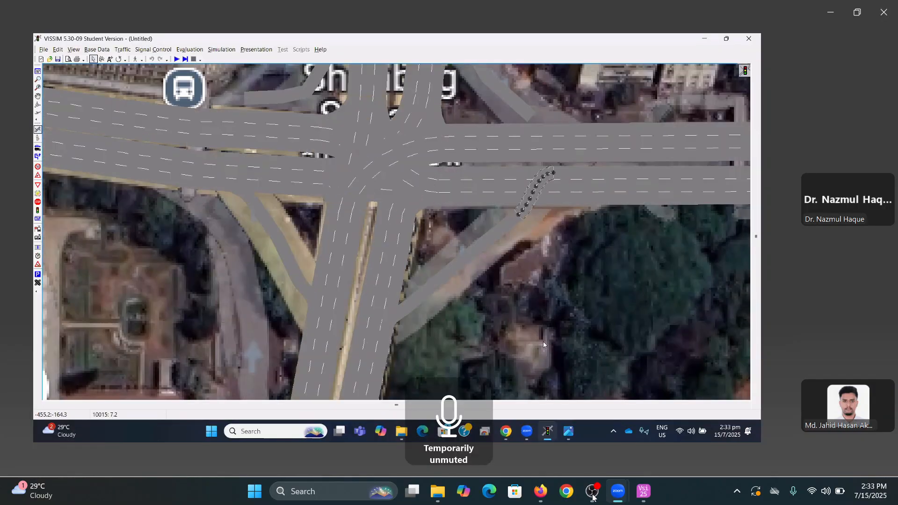
double_click(532, 193)
click(426, 186)
click(519, 342)
click(550, 284)
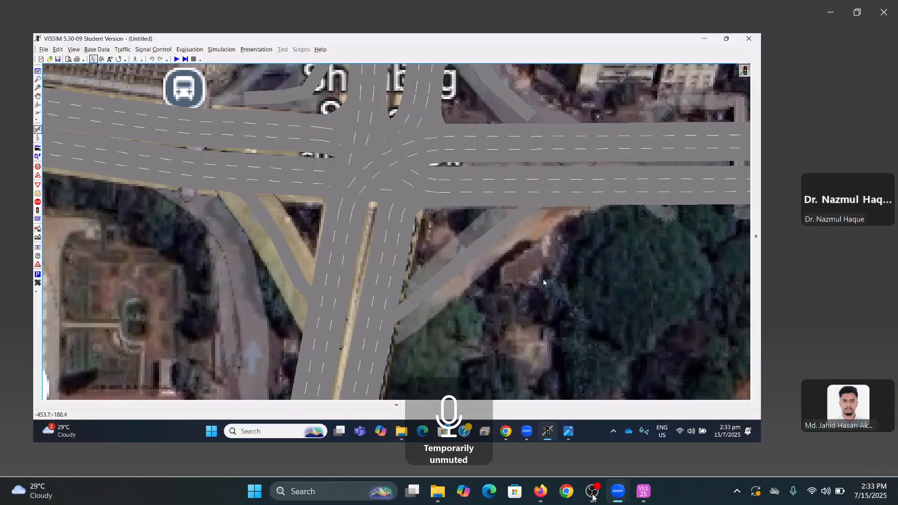
Connect the north-western slip road, link 9, to lane 3 of the northern arm's link 4 with a spline connector
drag(509, 282, 509, 282)
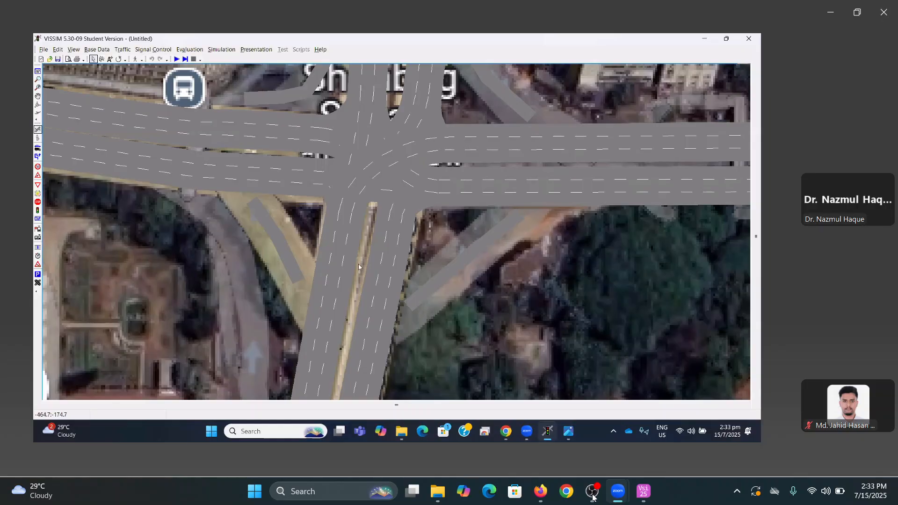
drag(344, 218, 348, 268)
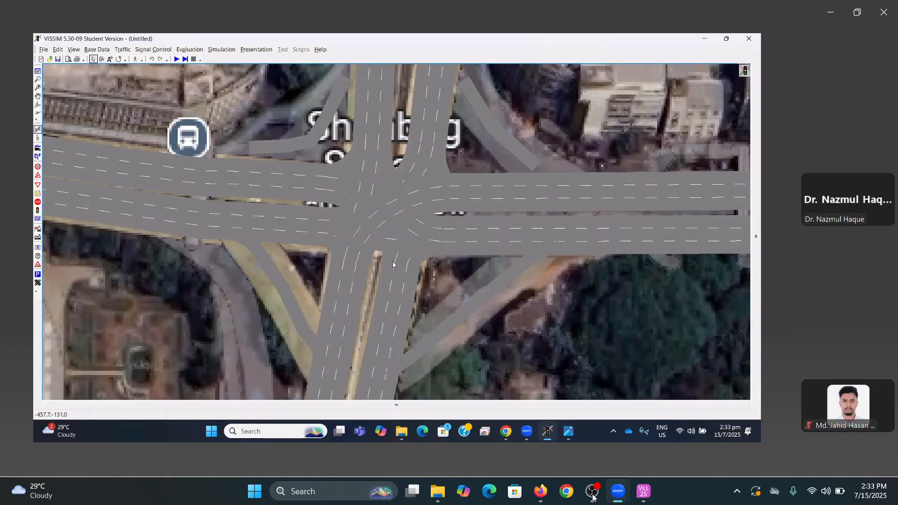
drag(562, 207, 596, 333)
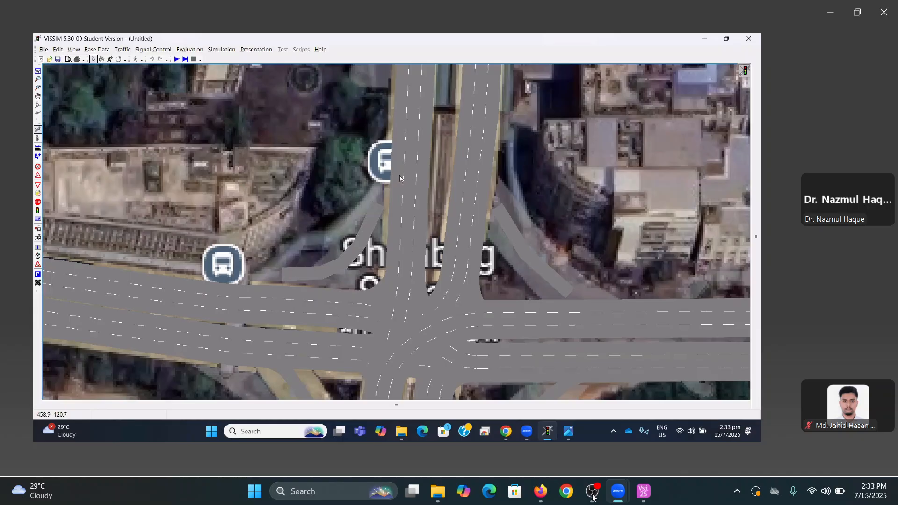
click(400, 179)
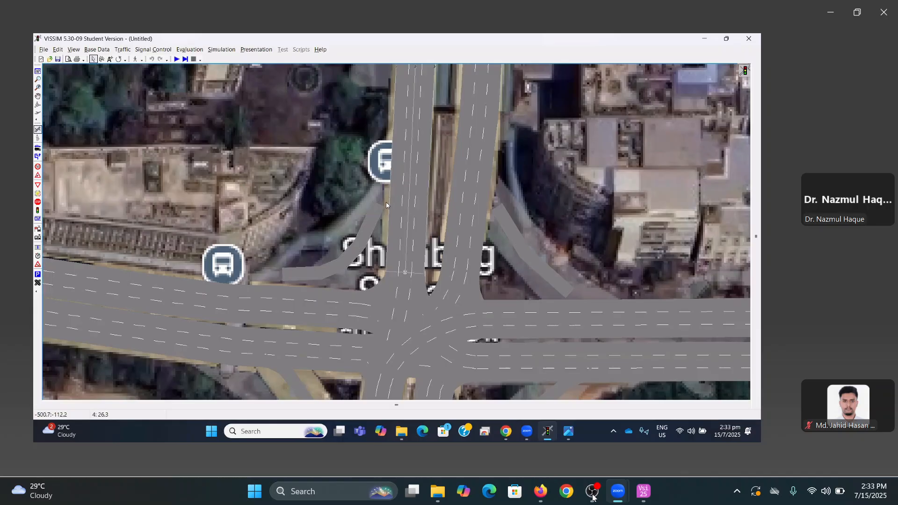
click(391, 168)
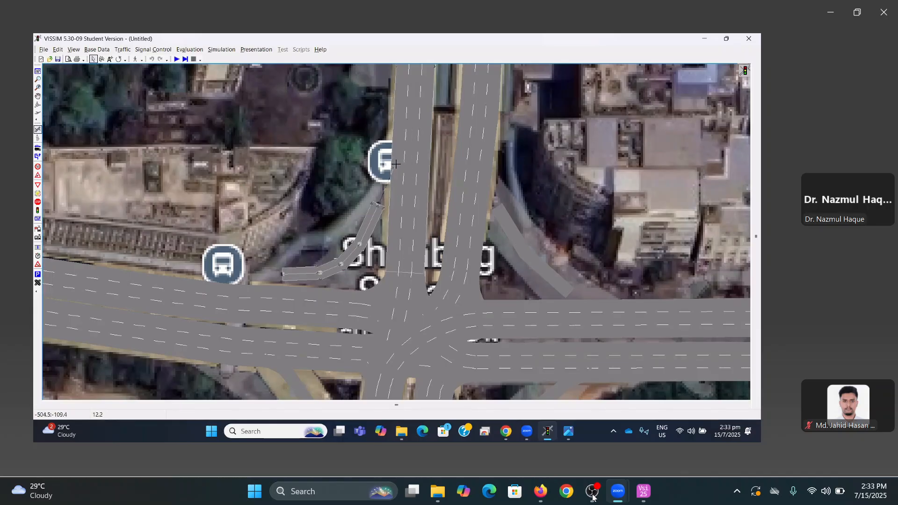
click(508, 186)
drag(524, 216, 515, 216)
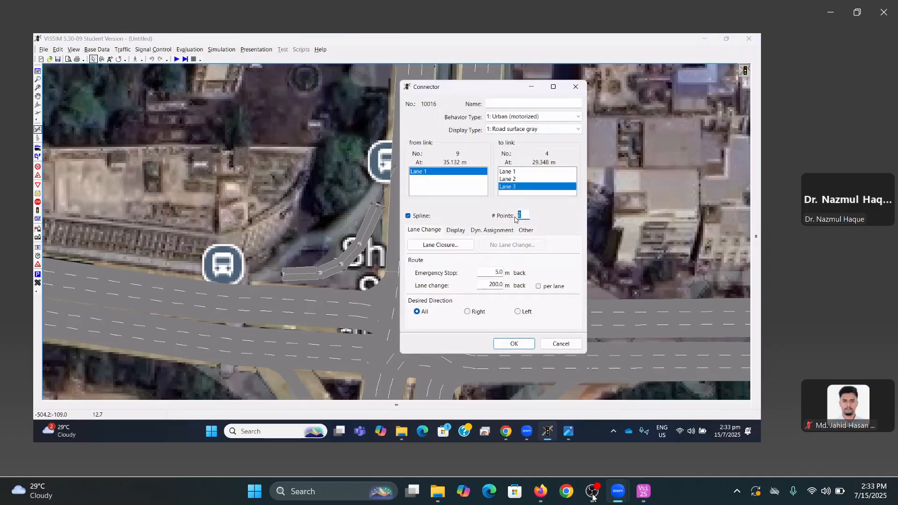
key(Return)
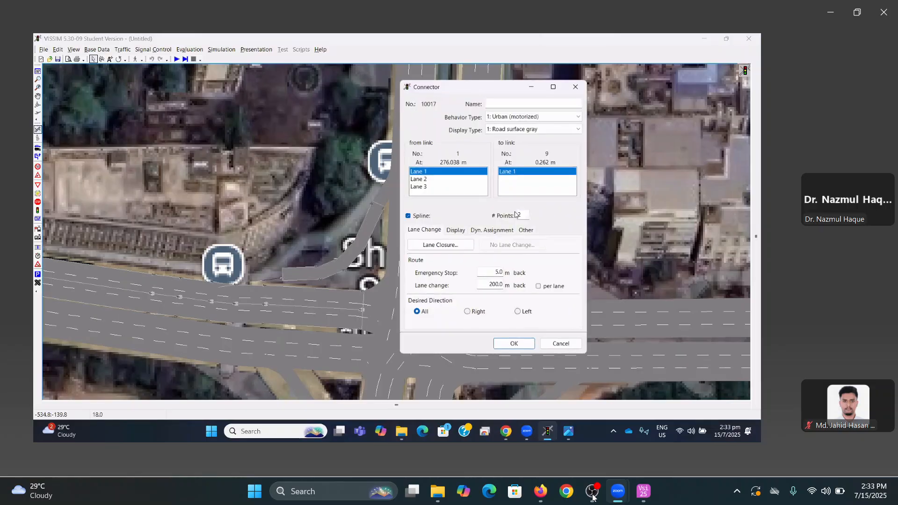
Connect lane 3 of the western arm's link 1 to the north-western slip road, link 9, with a 10-point spline
click(425, 187)
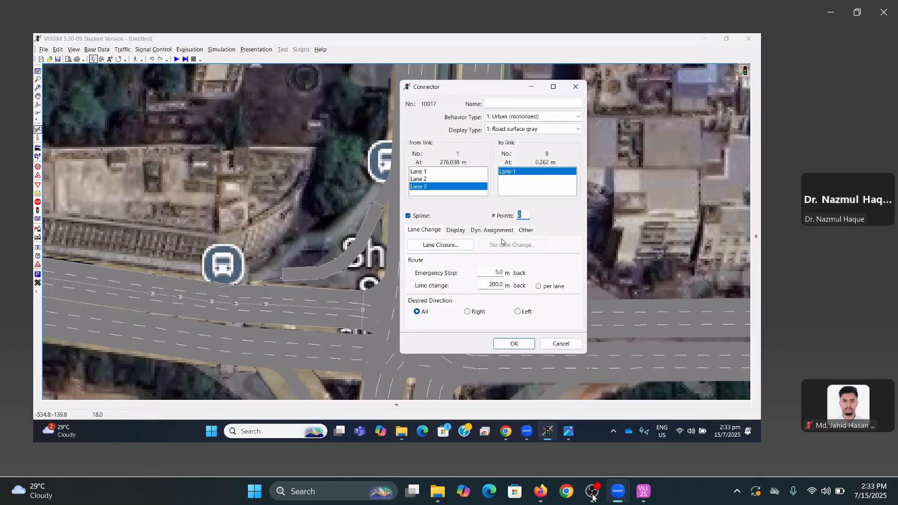
text(10)
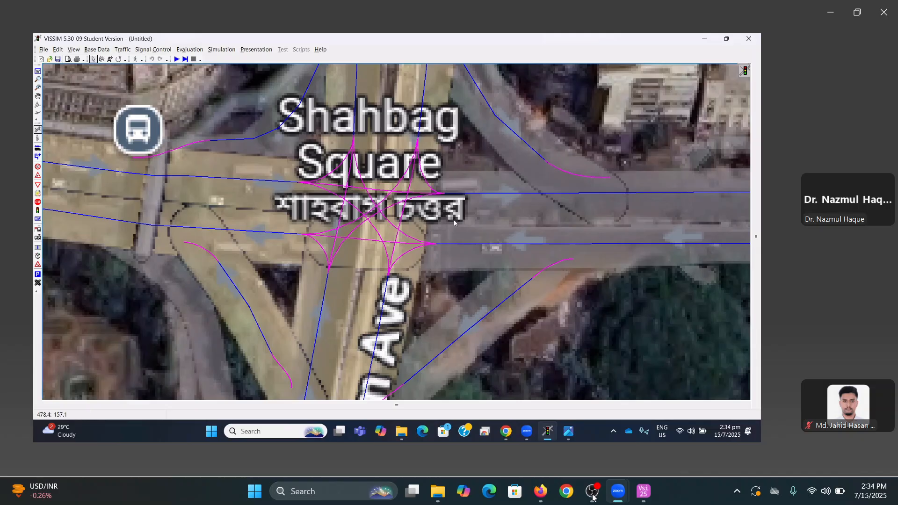
Examine the connected arms, turning movements and slip roads across the whole Shahbag intersection
scroll(454, 223, down, 2)
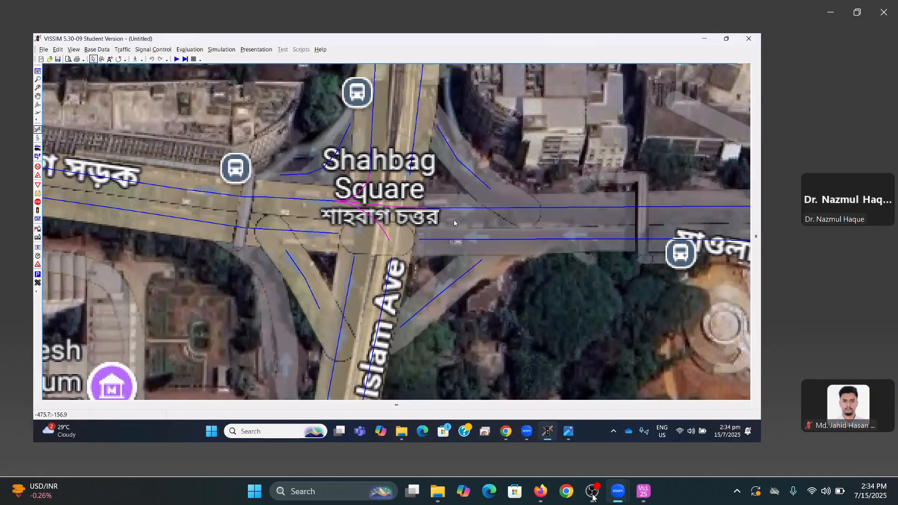
scroll(453, 223, down, 2)
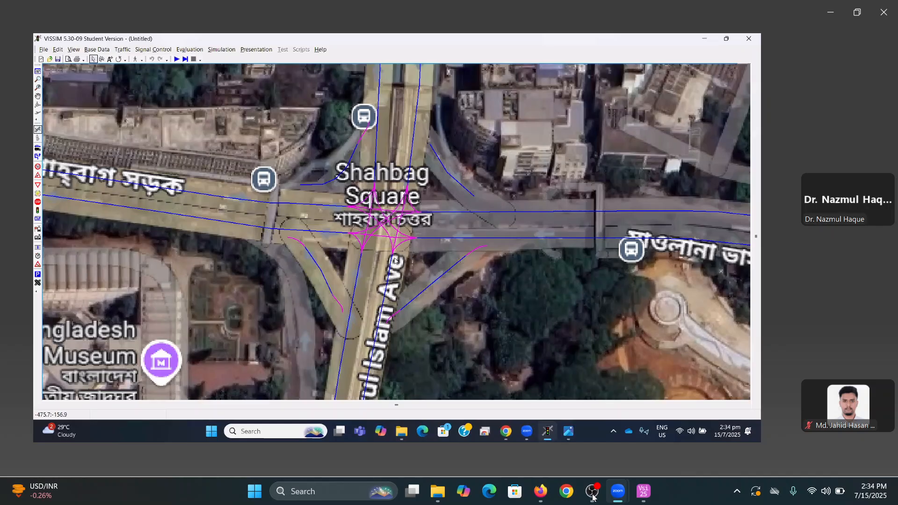
scroll(395, 261, up, 2)
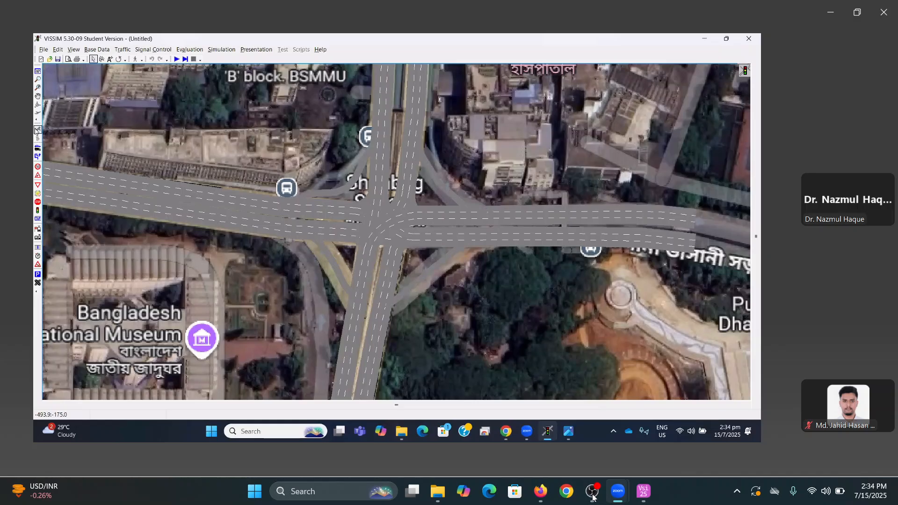
scroll(456, 294, down, 1)
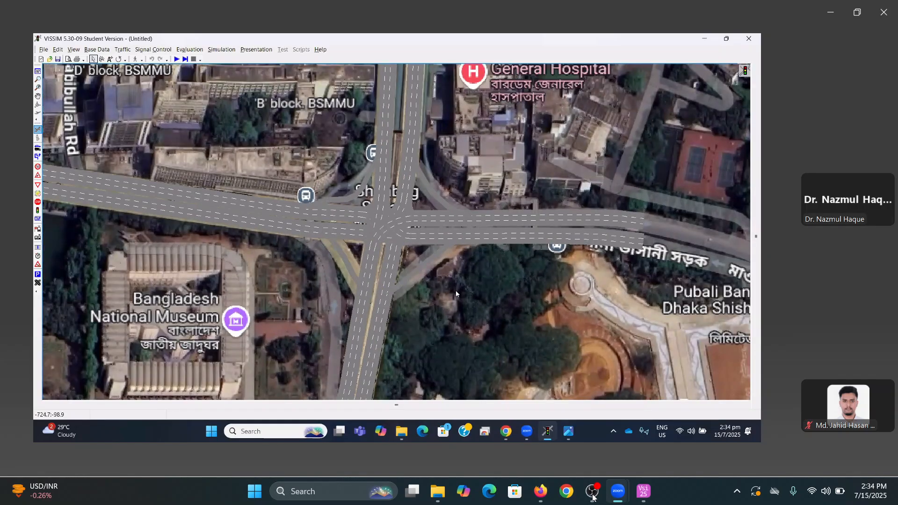
scroll(461, 196, down, 2)
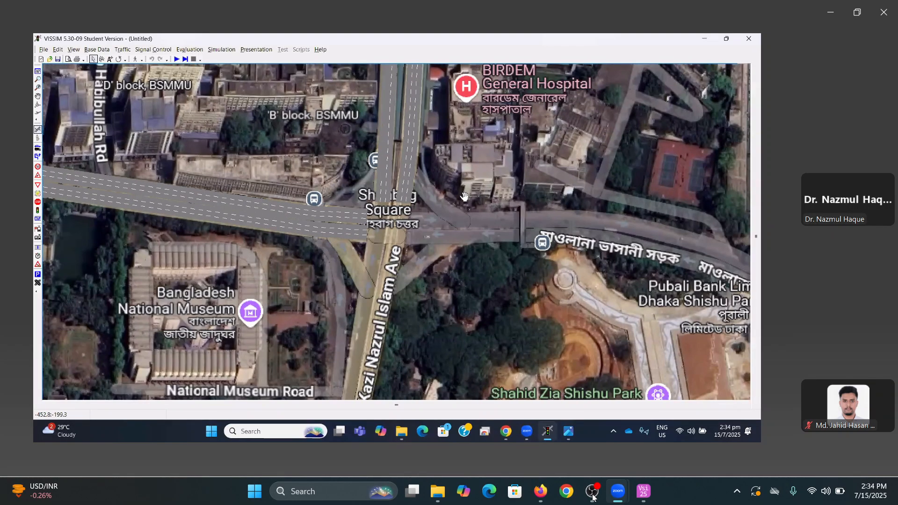
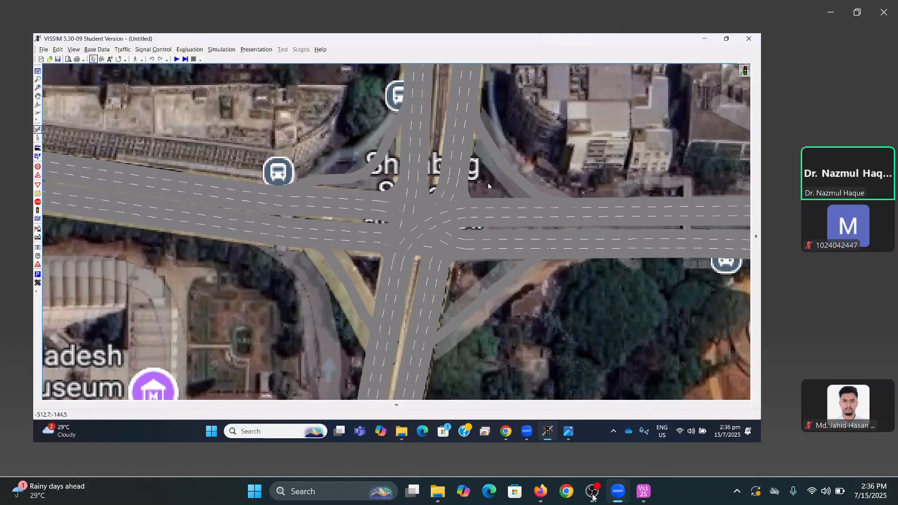
scroll(488, 185, down, 1)
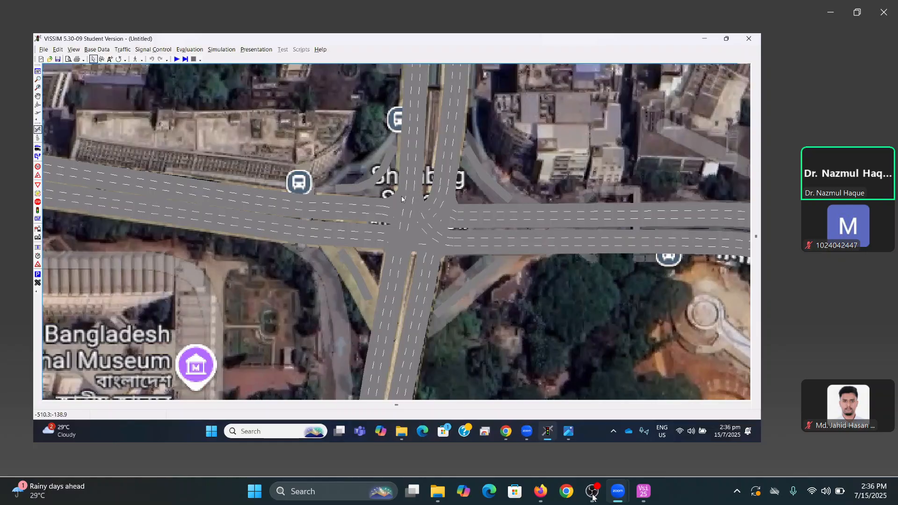
drag(348, 209, 329, 197)
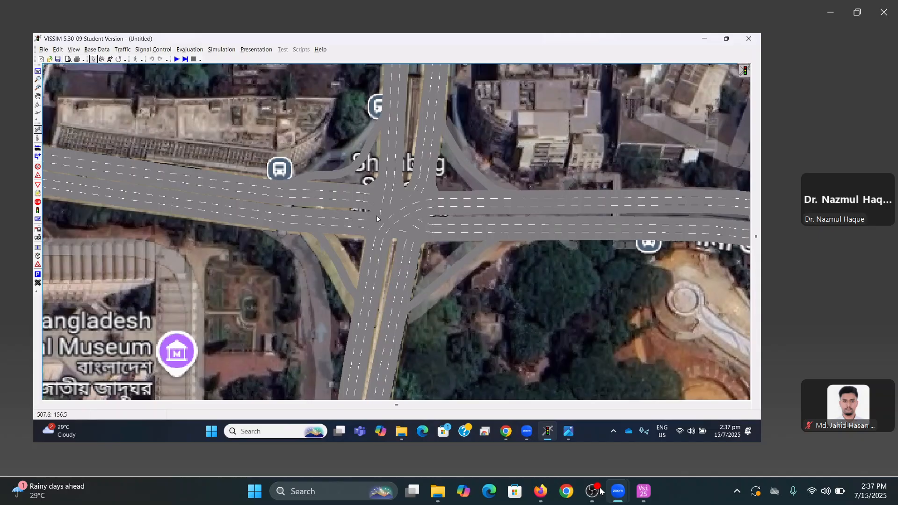
key(space)
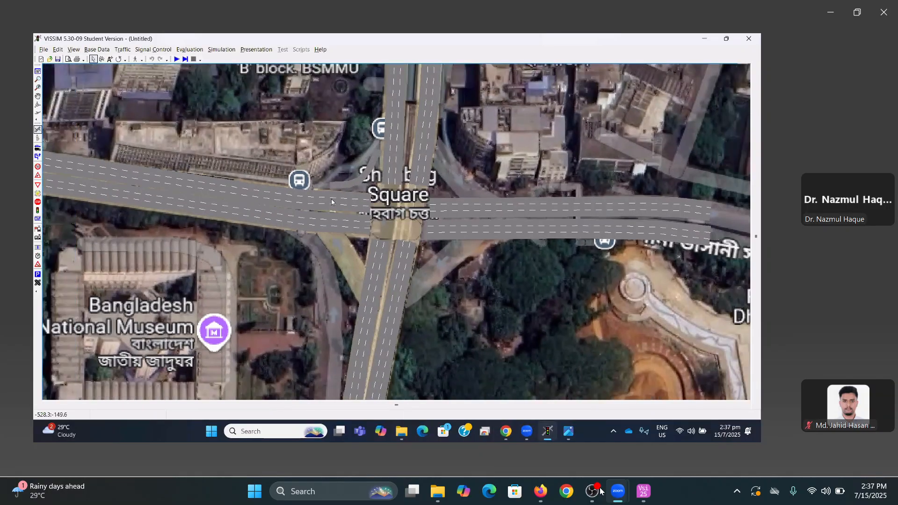
key(space)
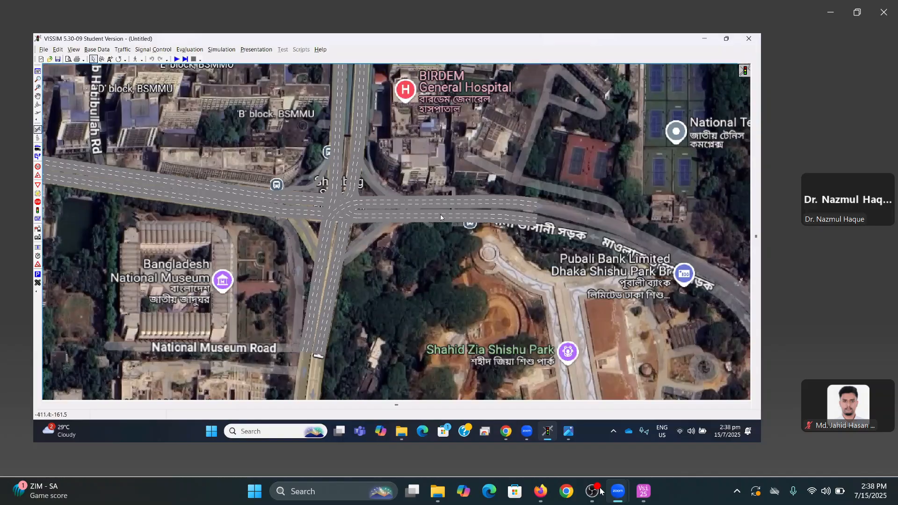
key(space)
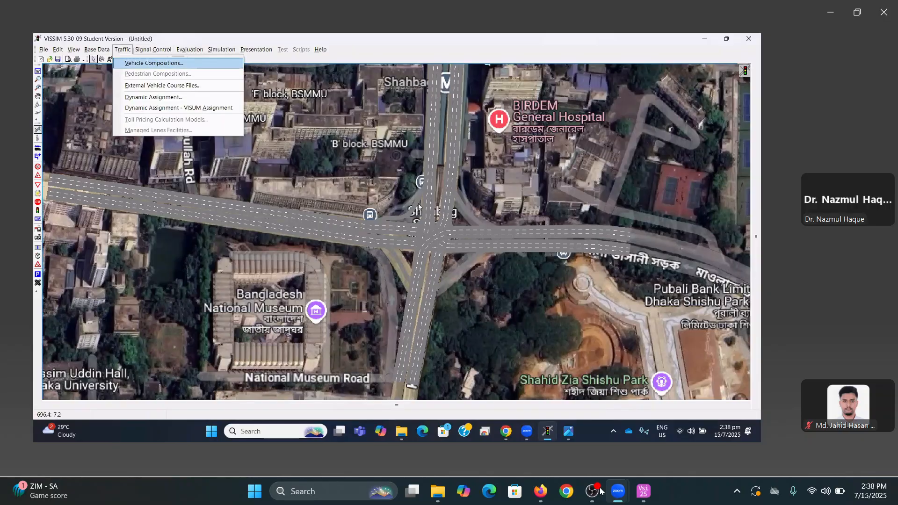
Add vehicle type Car to the From TSC vehicle composition with a relative flow of 0.5 and a desired speed of 80 km/h
mouse_move(787, 466)
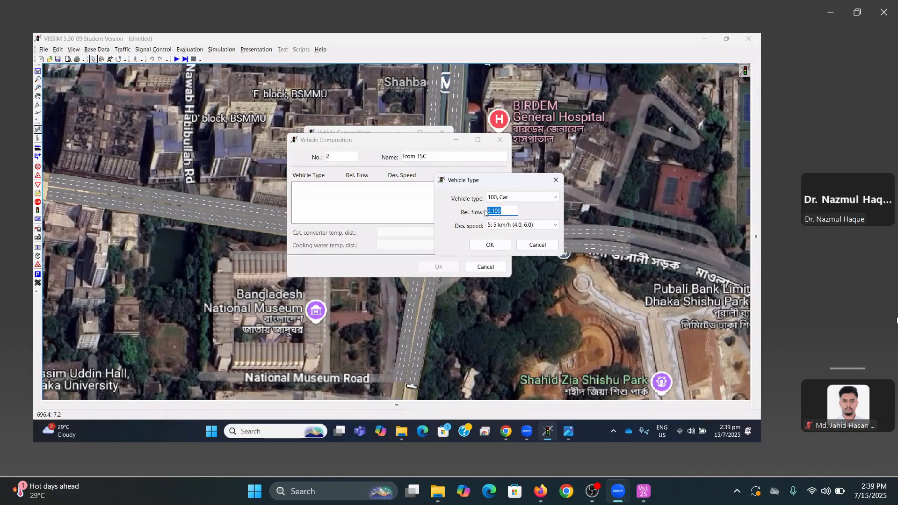
drag(493, 185, 495, 173)
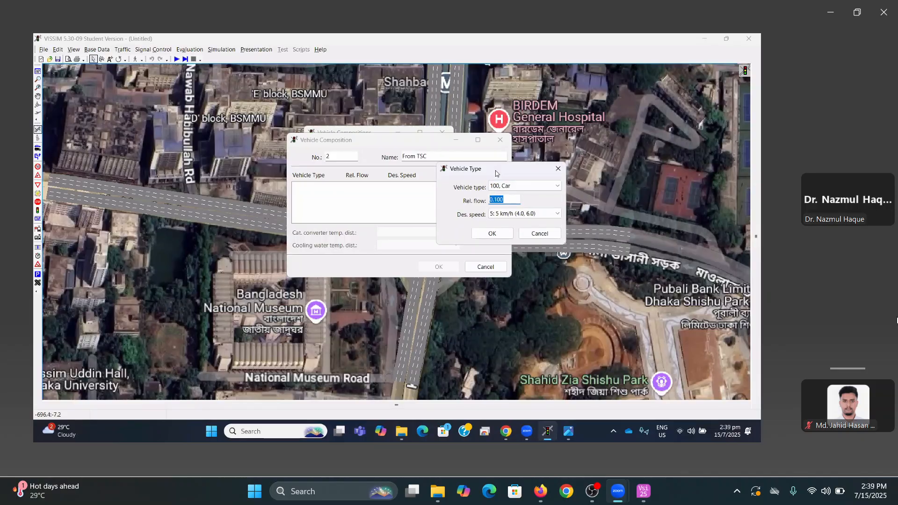
text(0.5)
click(505, 215)
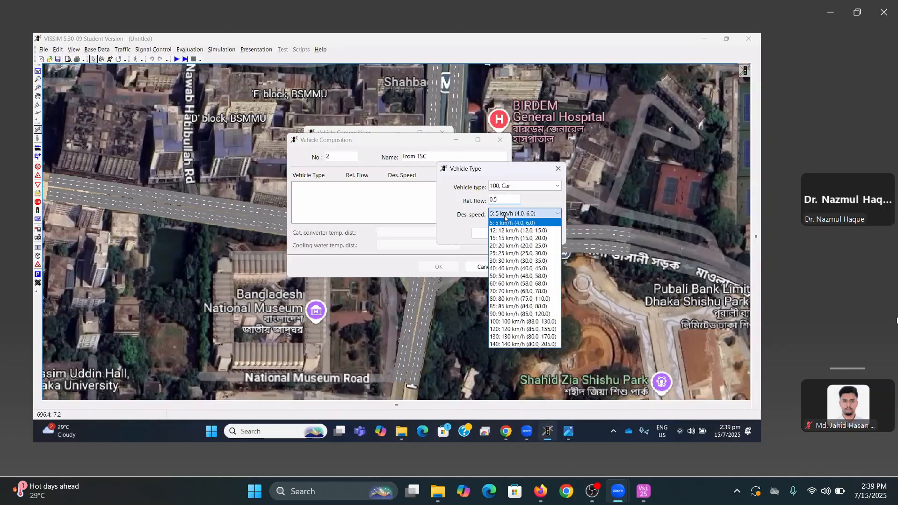
click(510, 299)
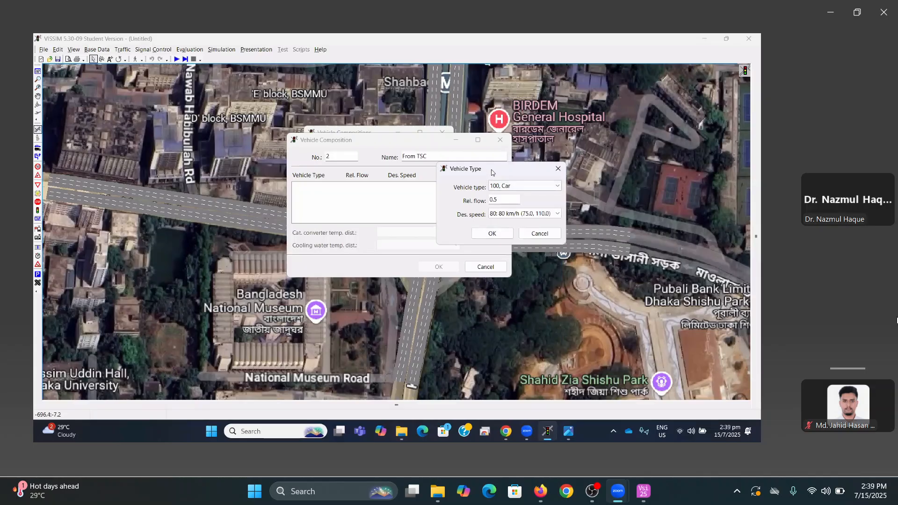
drag(484, 175, 480, 206)
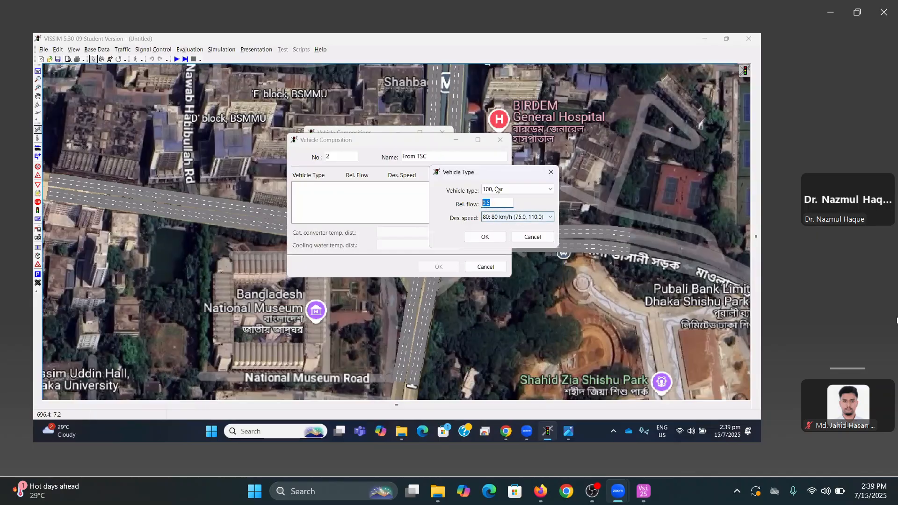
click(511, 217)
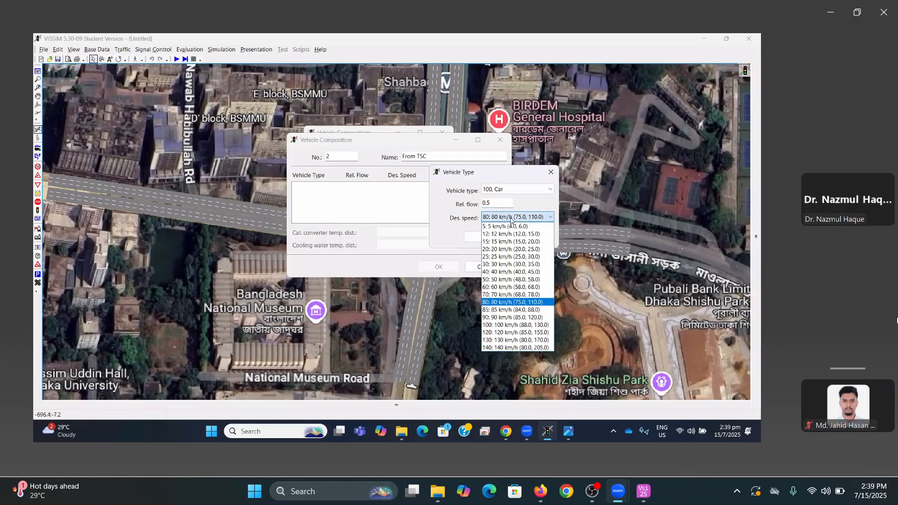
click(515, 207)
click(483, 240)
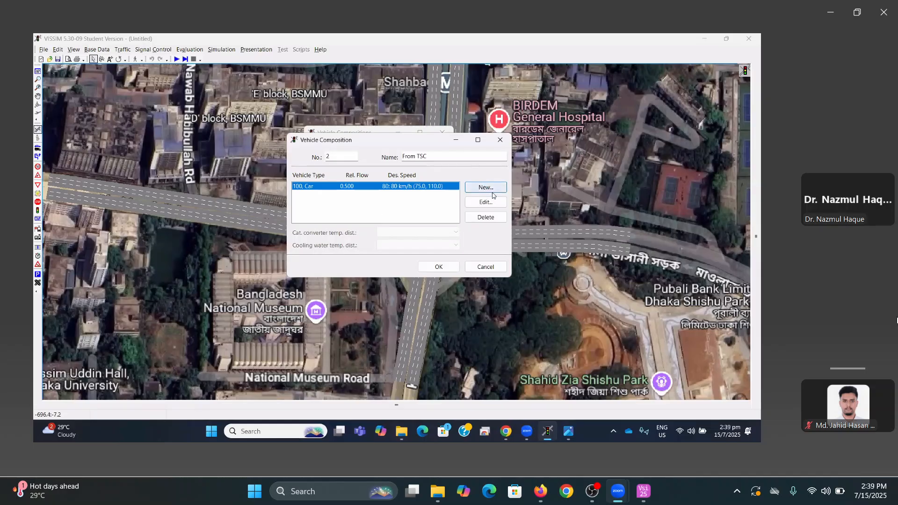
Add vehicle type Bus to the From TSC vehicle composition with a relative flow of 0.25 and a desired speed of 40 km/h
click(490, 190)
click(497, 190)
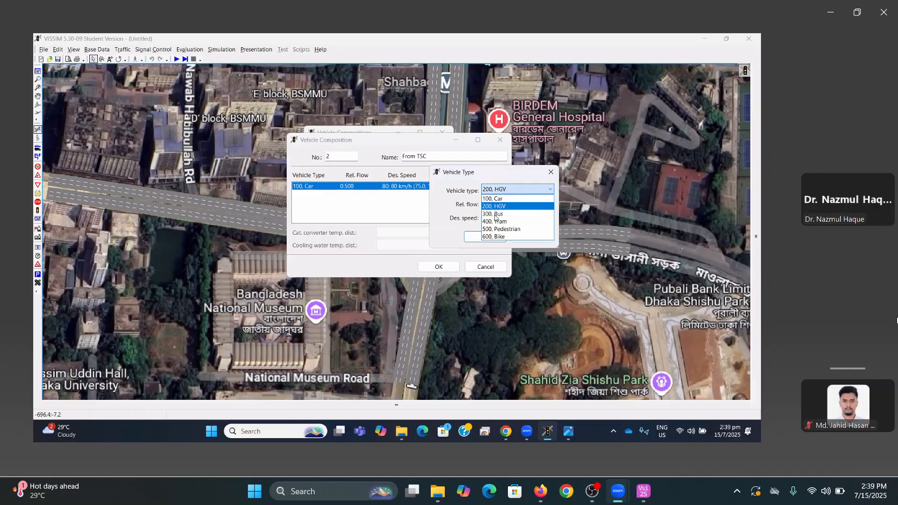
click(495, 214)
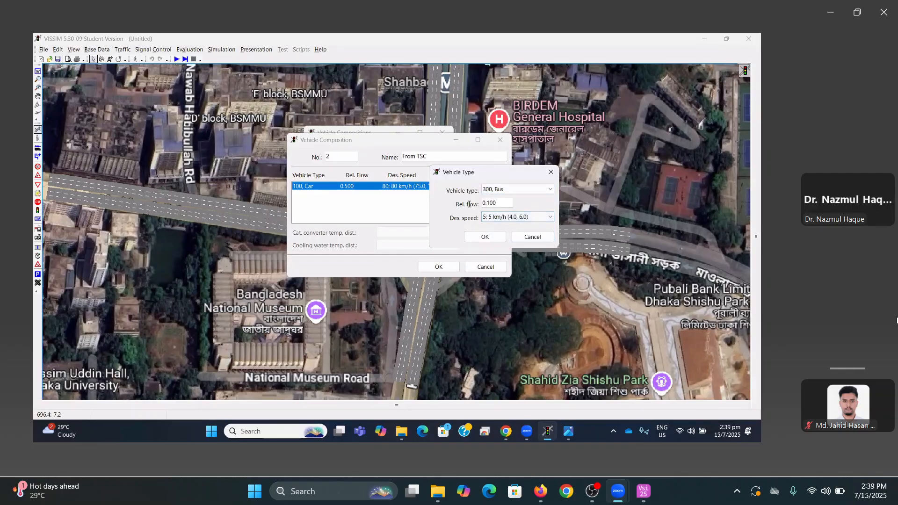
key(Tab)
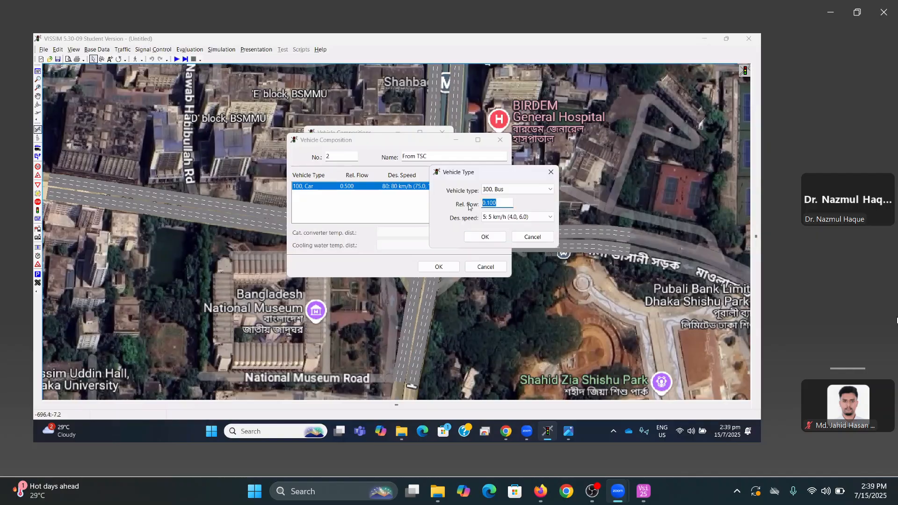
text(0.25)
click(498, 220)
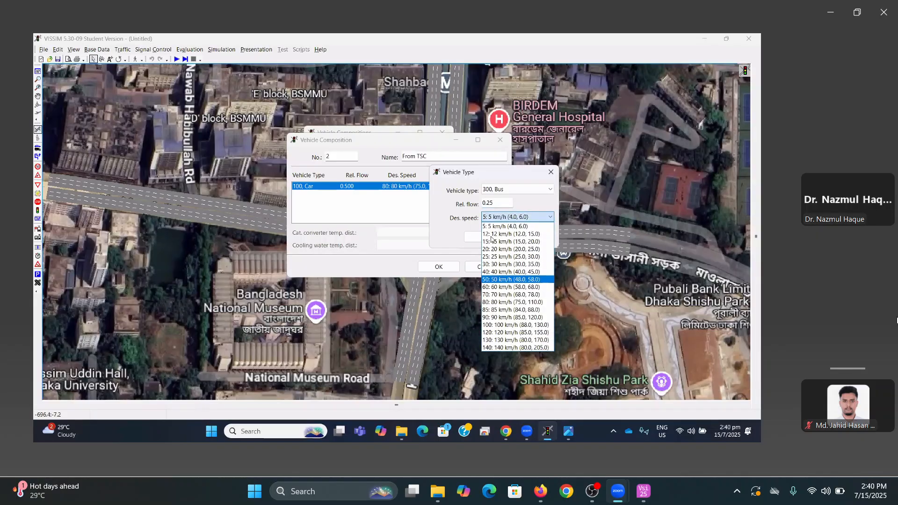
click(505, 272)
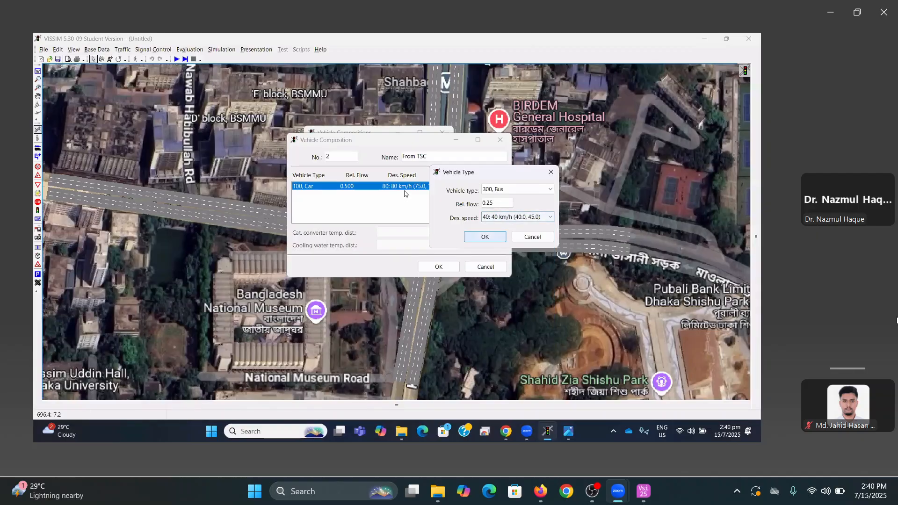
key(Return)
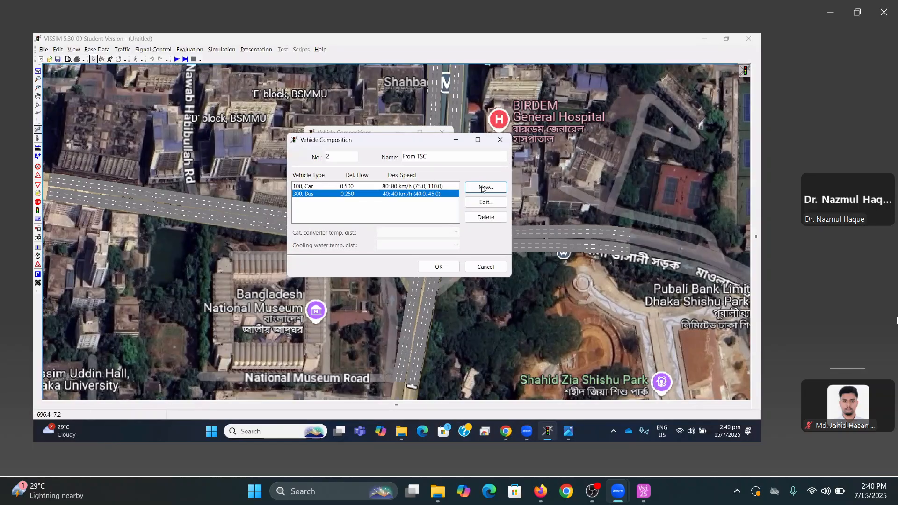
Add vehicle type Bike to the From TSC vehicle composition with a relative flow of 0.25 and a desired speed of 50 km/h
click(501, 189)
click(502, 189)
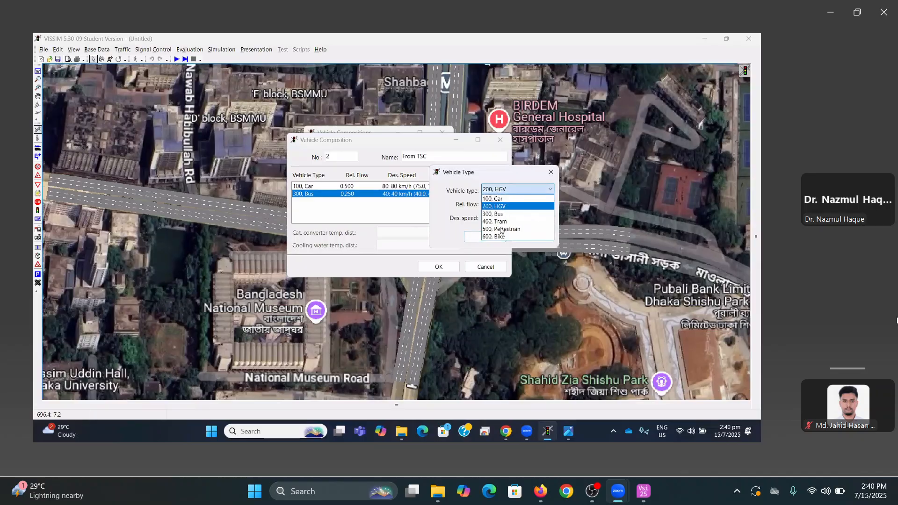
click(493, 236)
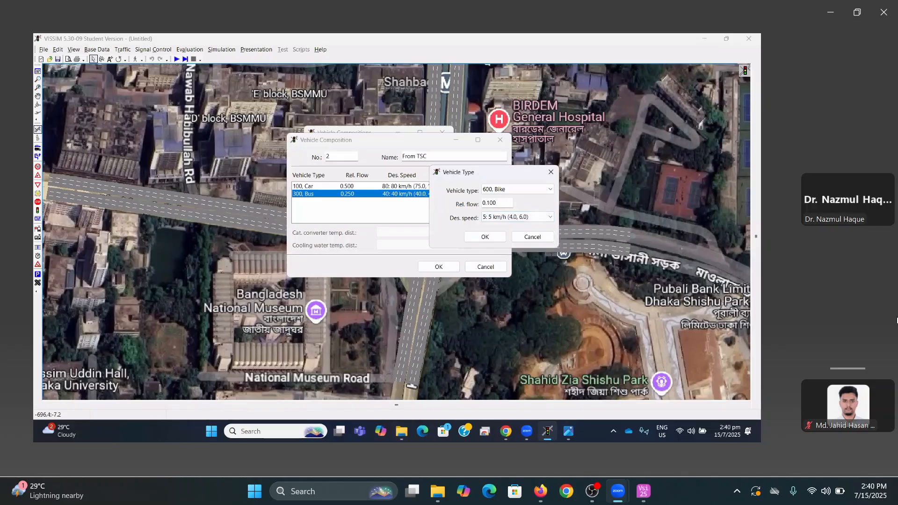
double_click(488, 203)
text(0.25)
click(494, 219)
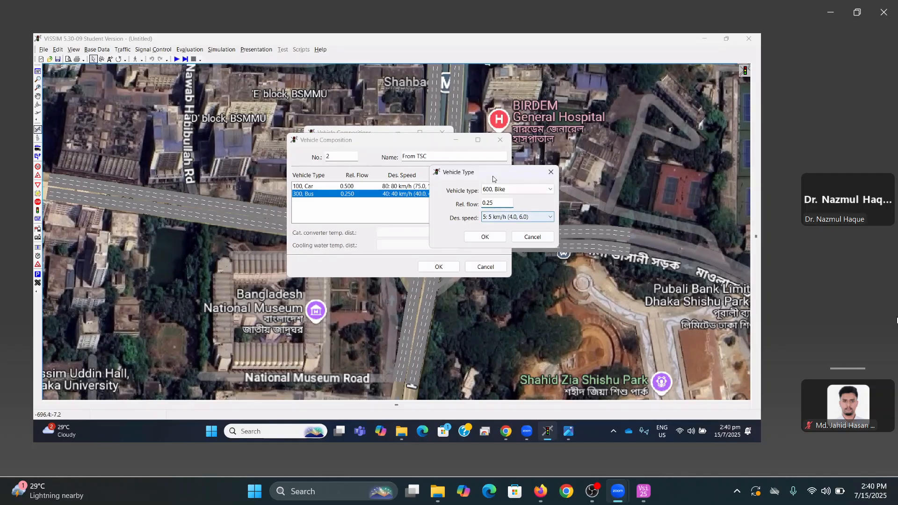
click(514, 217)
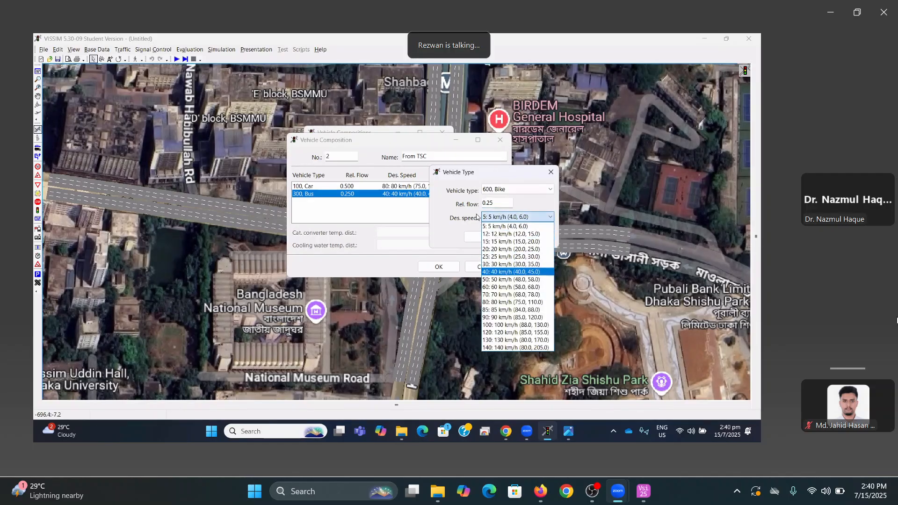
click(502, 279)
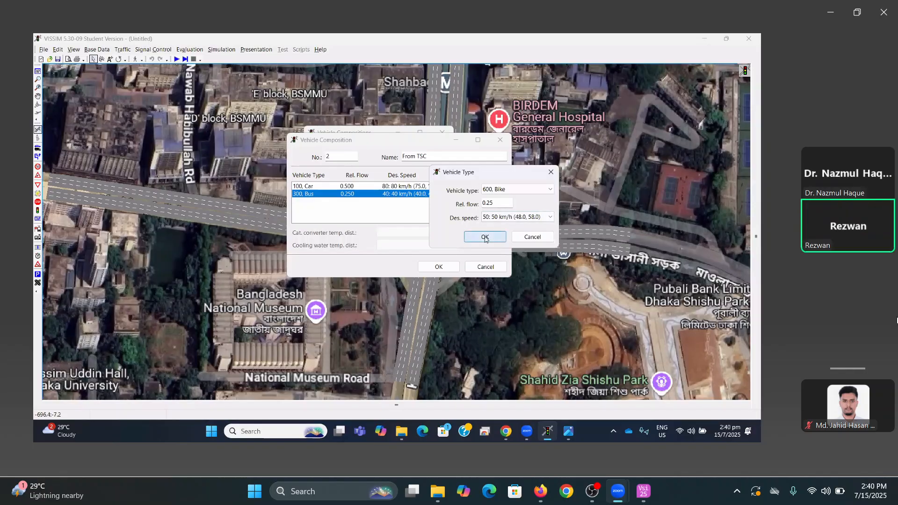
click(484, 239)
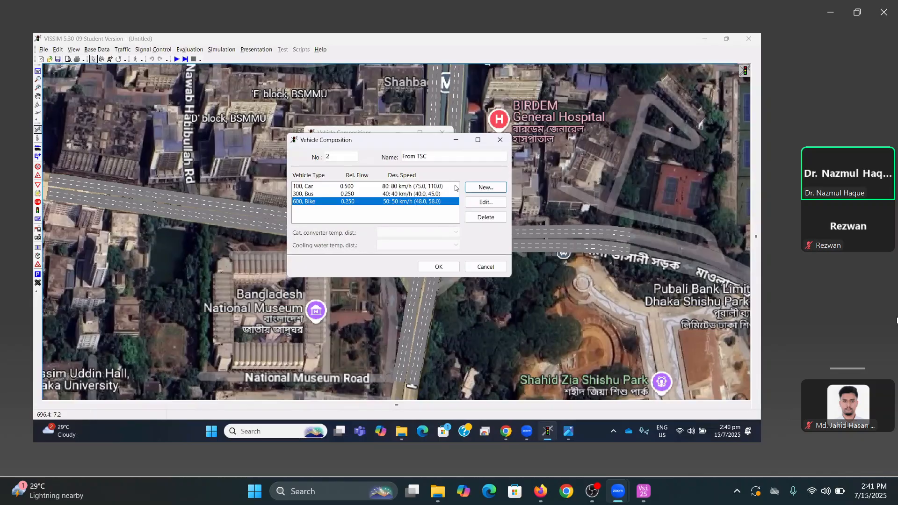
click(482, 190)
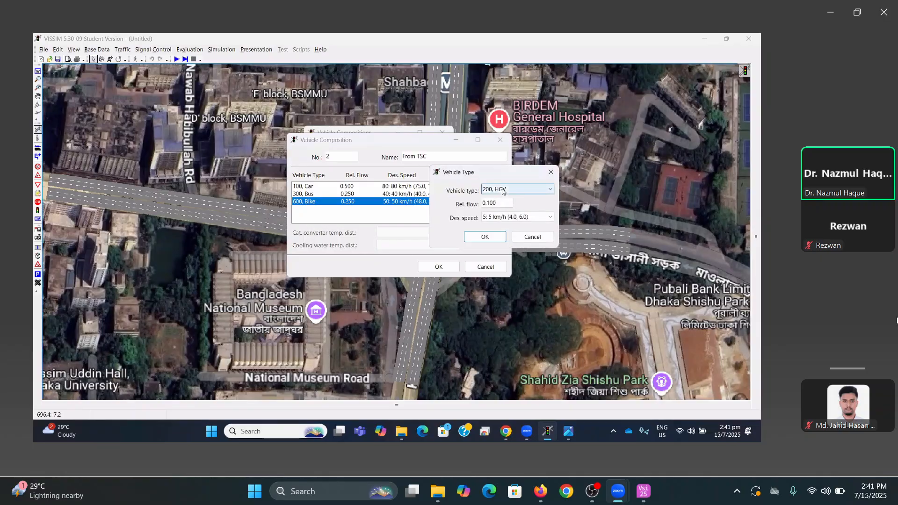
click(503, 189)
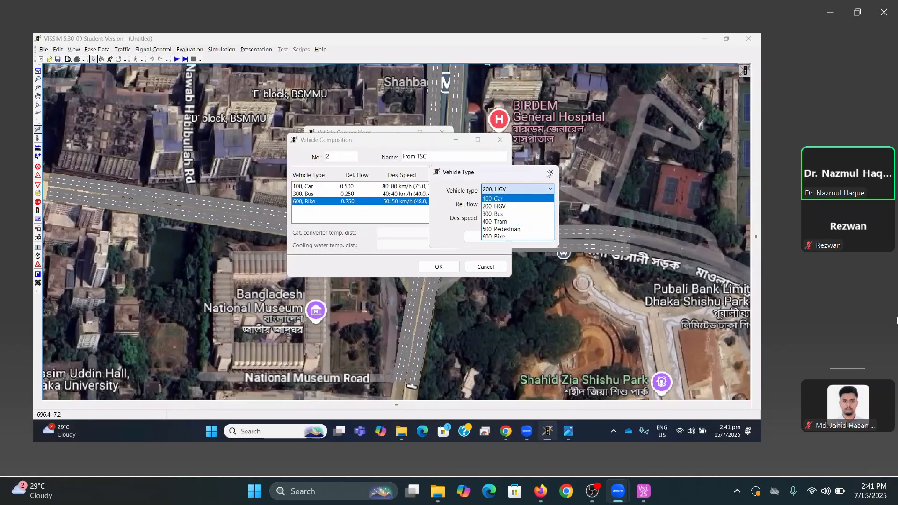
click(517, 176)
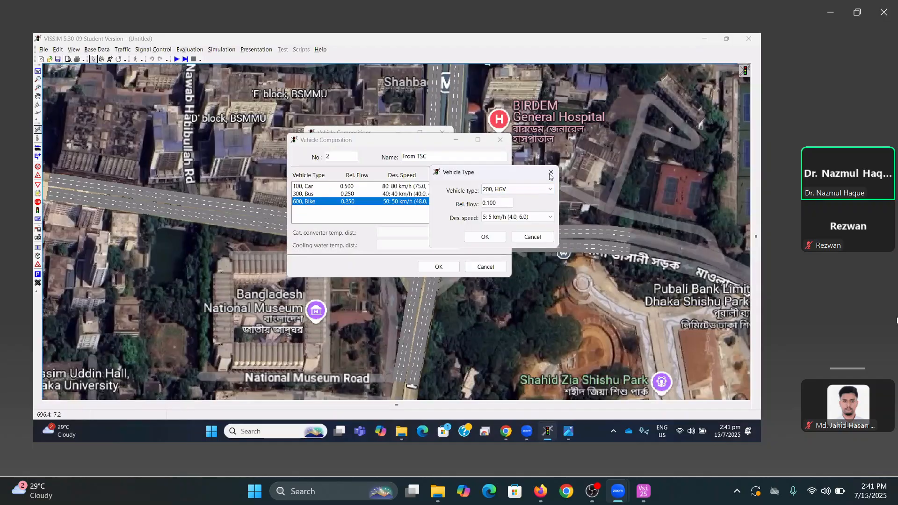
drag(547, 173, 528, 186)
click(528, 186)
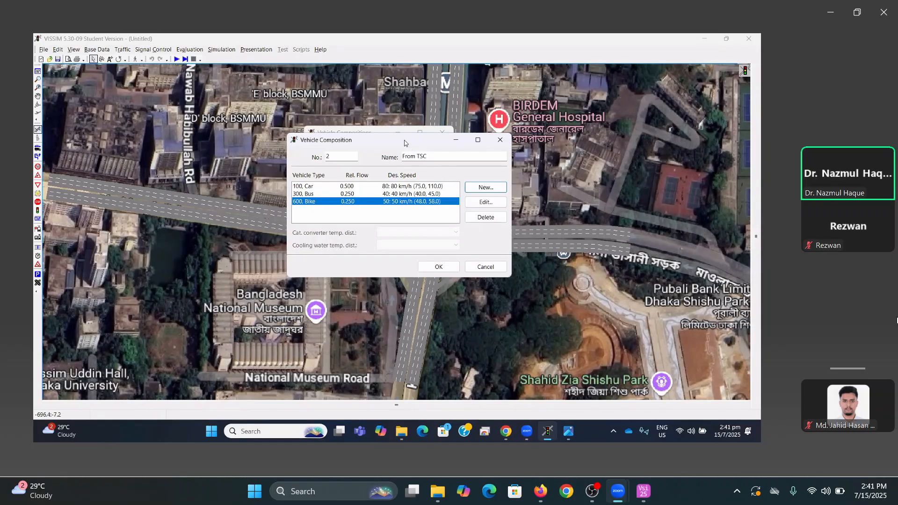
Accept the From TSC vehicle composition with its Car, Bus and Bike entries
drag(405, 143, 408, 197)
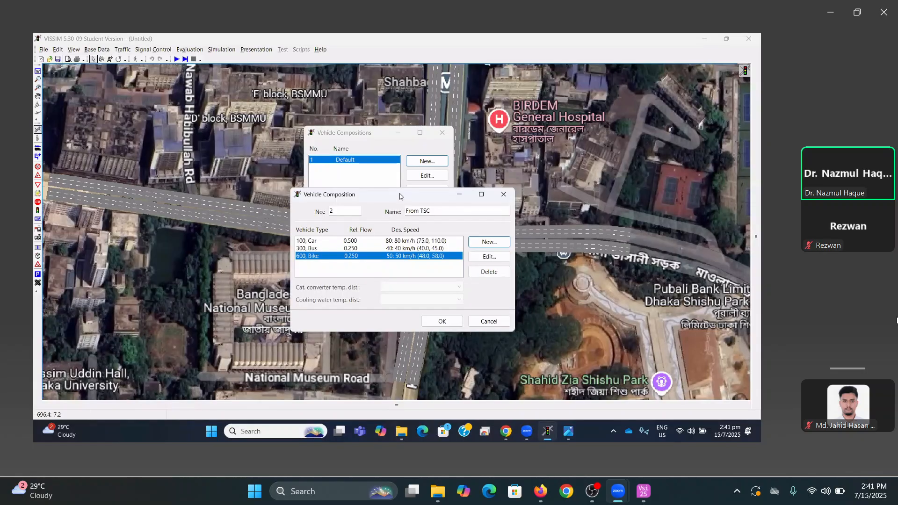
drag(471, 199, 493, 176)
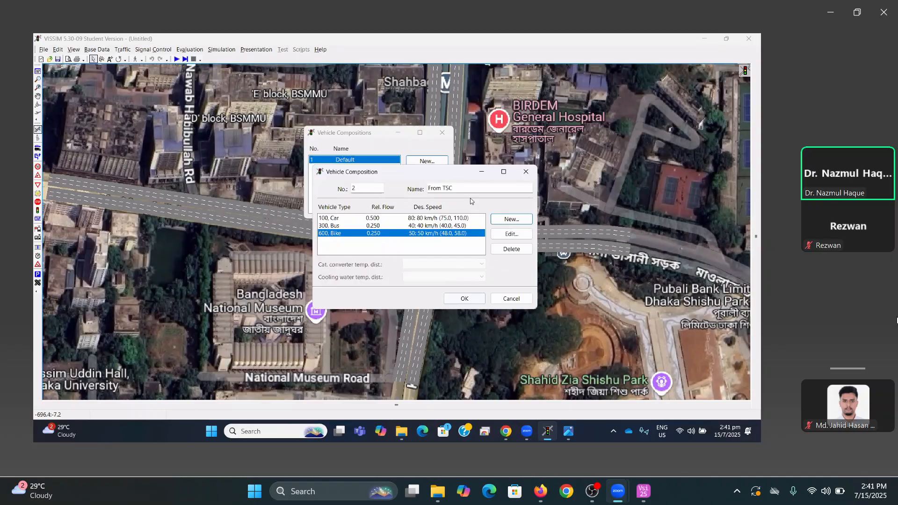
click(465, 298)
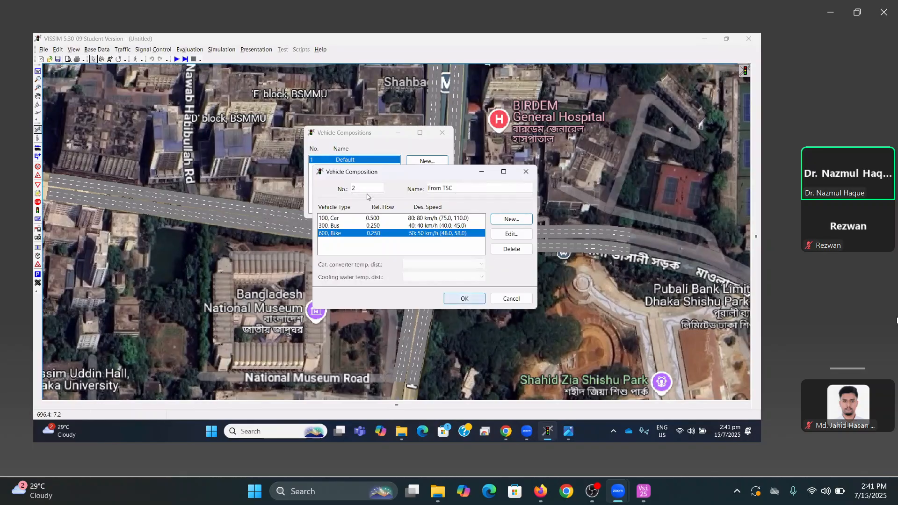
Create vehicle composition number 3 and name it From Motsho Bhaban
click(427, 161)
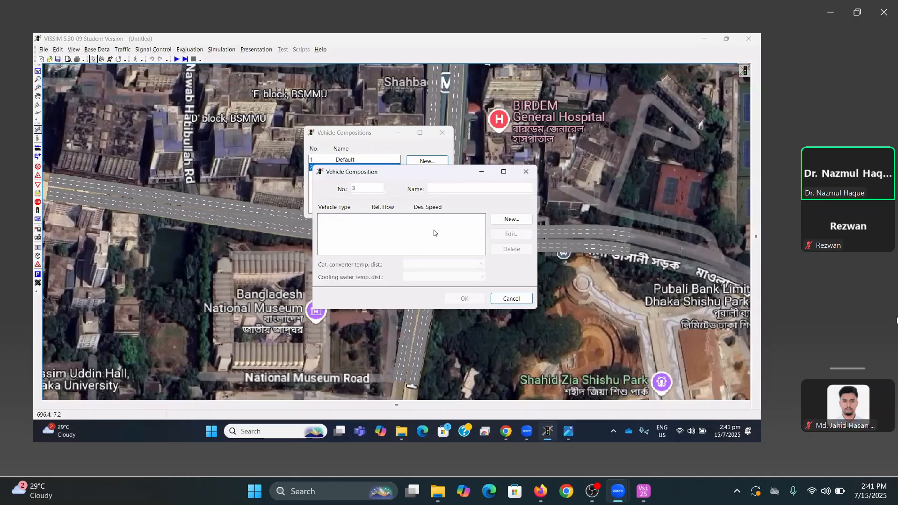
click(438, 245)
text(From)
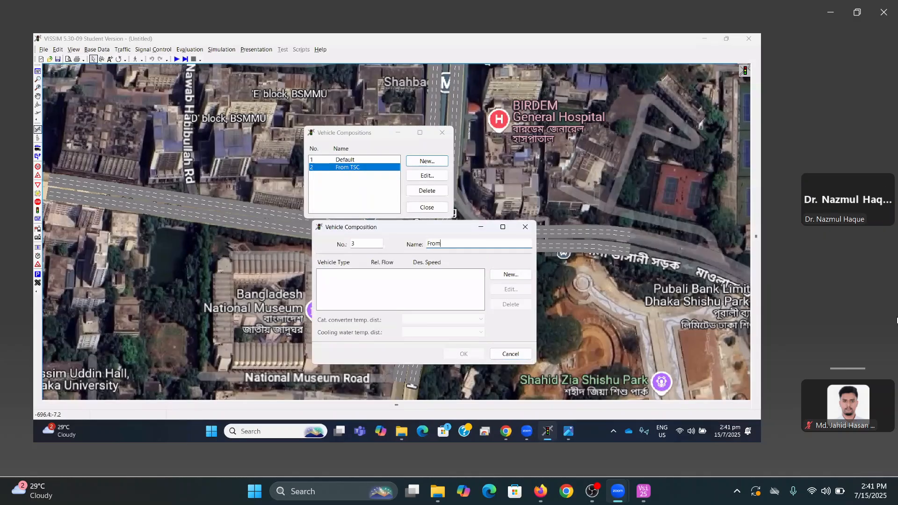
text( Motsho Bhaban)
drag(448, 228, 443, 168)
Add vehicle type Car to the From Motsho Bhaban composition with a relative flow of 0.7 and a desired speed of 80 km/h
click(490, 215)
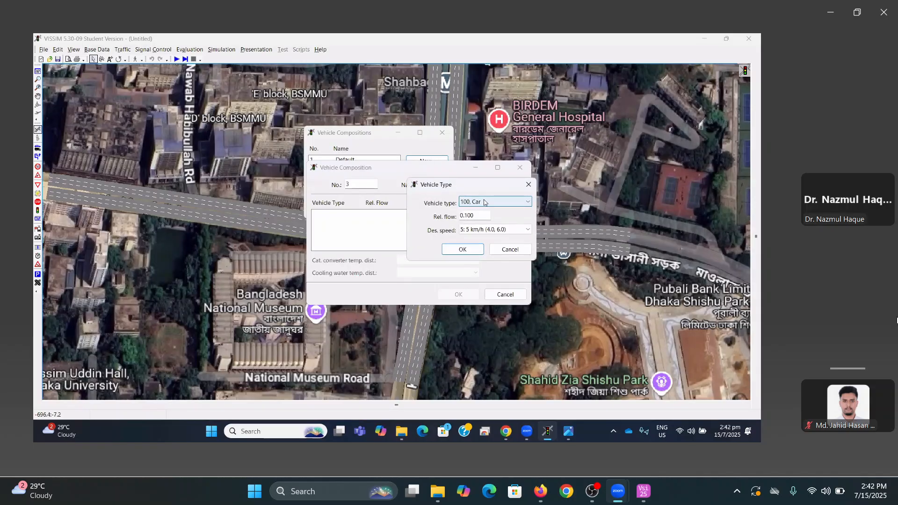
drag(477, 216, 457, 219)
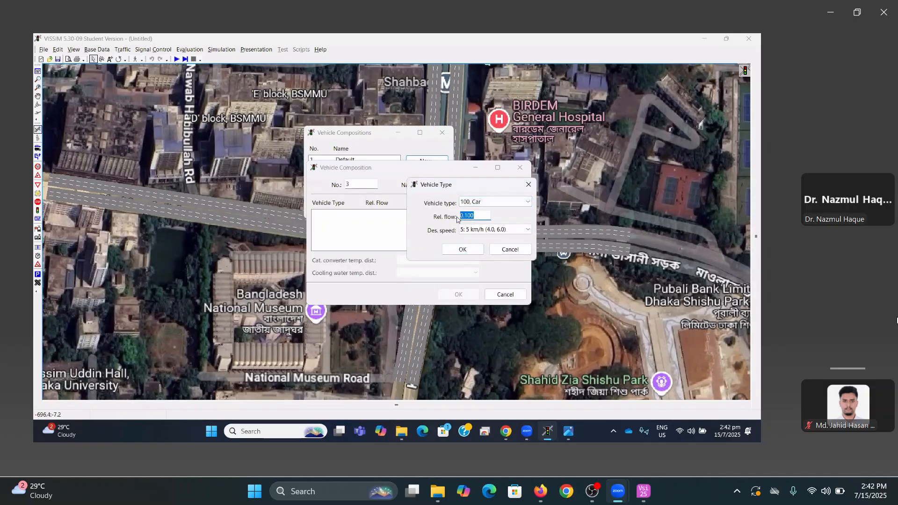
text(0.7)
click(476, 230)
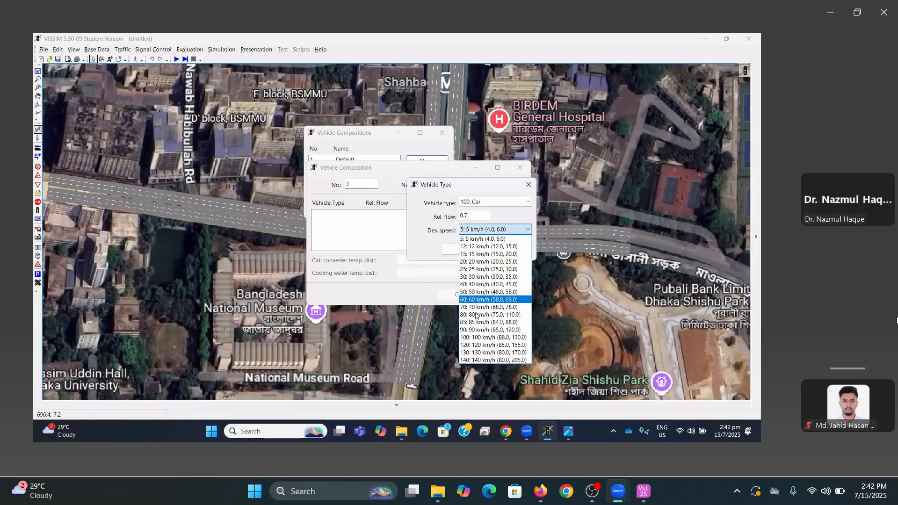
click(475, 314)
click(465, 251)
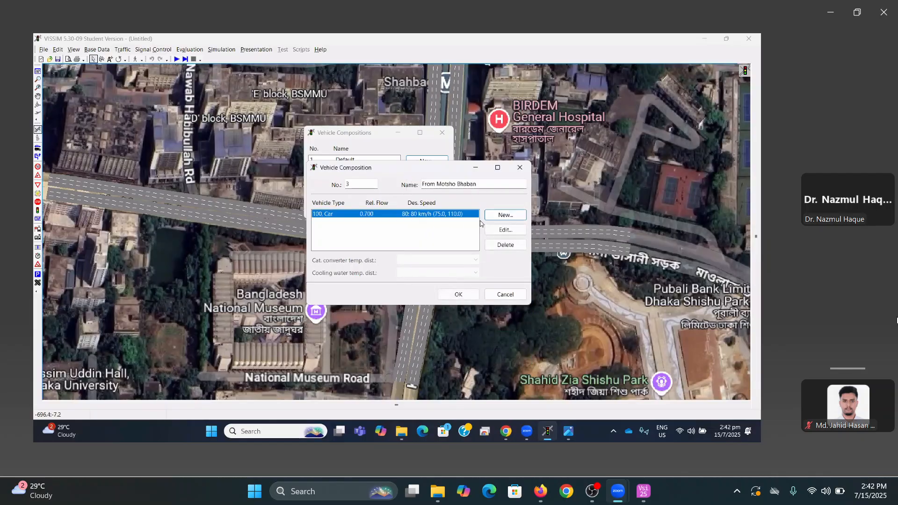
Add vehicle type Bus to the From Motsho Bhaban composition with relative flow 0.3 and desired speed 40 km/h, and accept the composition
click(499, 216)
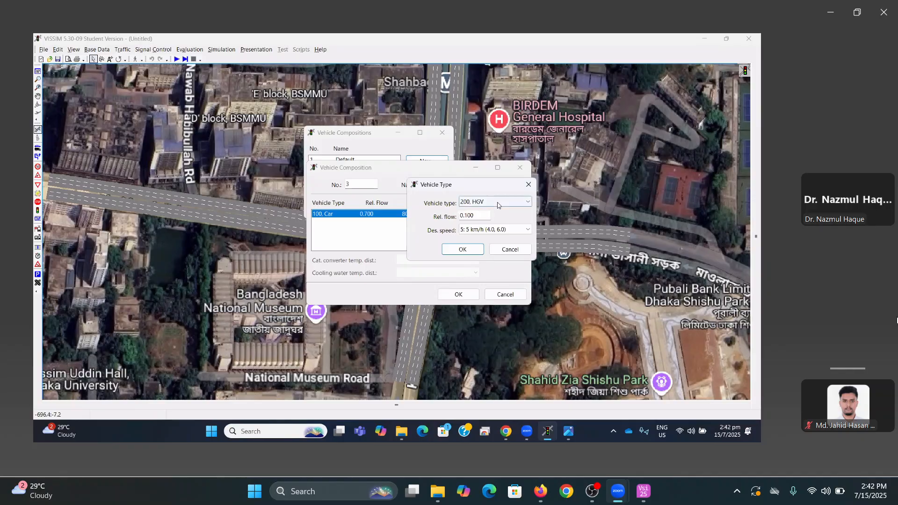
click(499, 204)
click(475, 224)
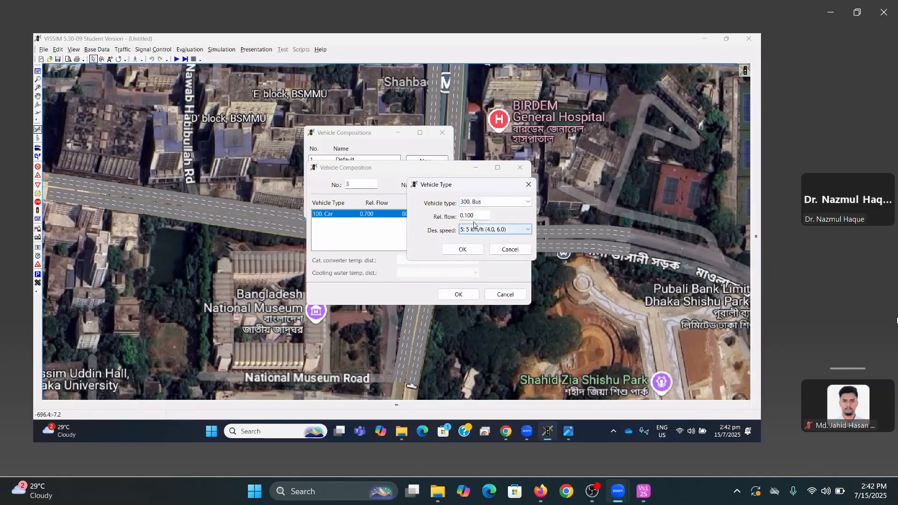
double_click(475, 215)
text(0.3)
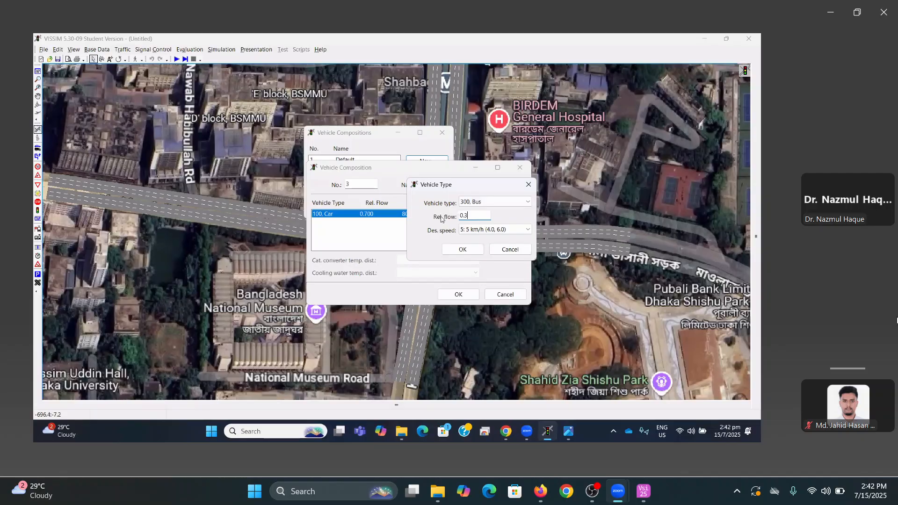
click(472, 229)
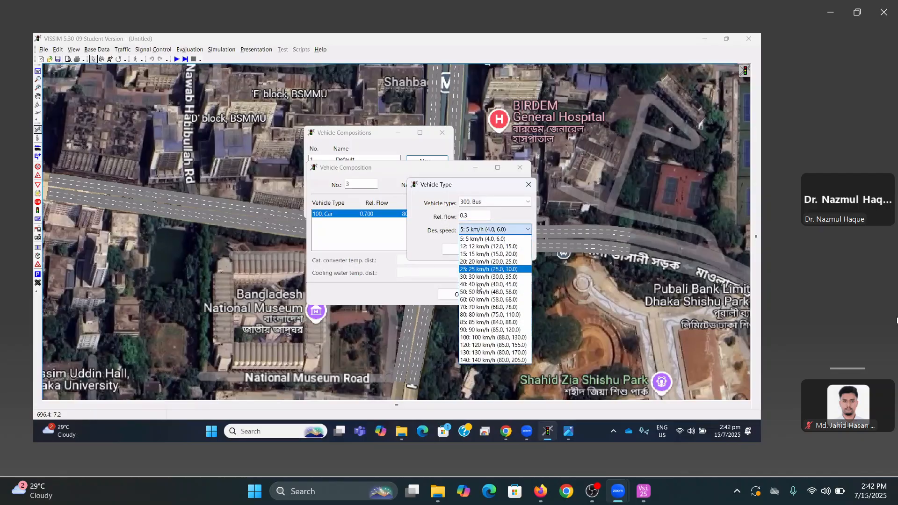
click(477, 285)
click(462, 248)
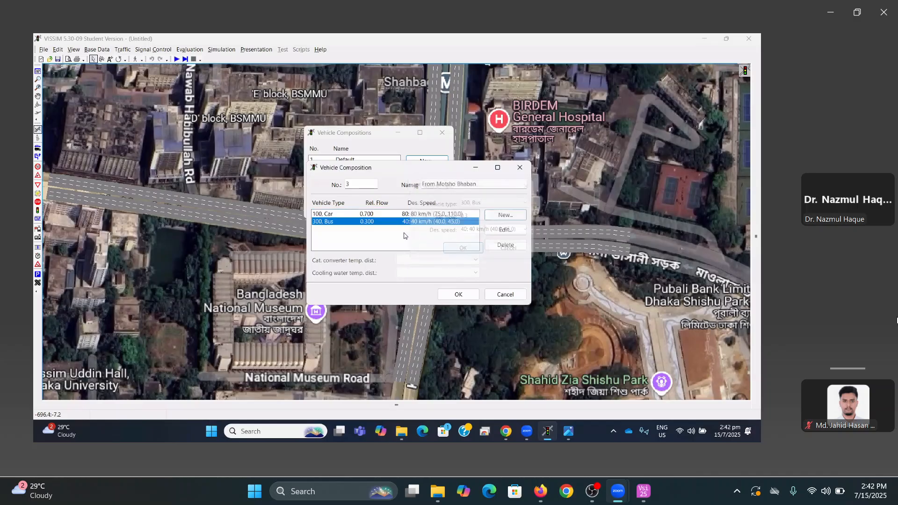
click(458, 294)
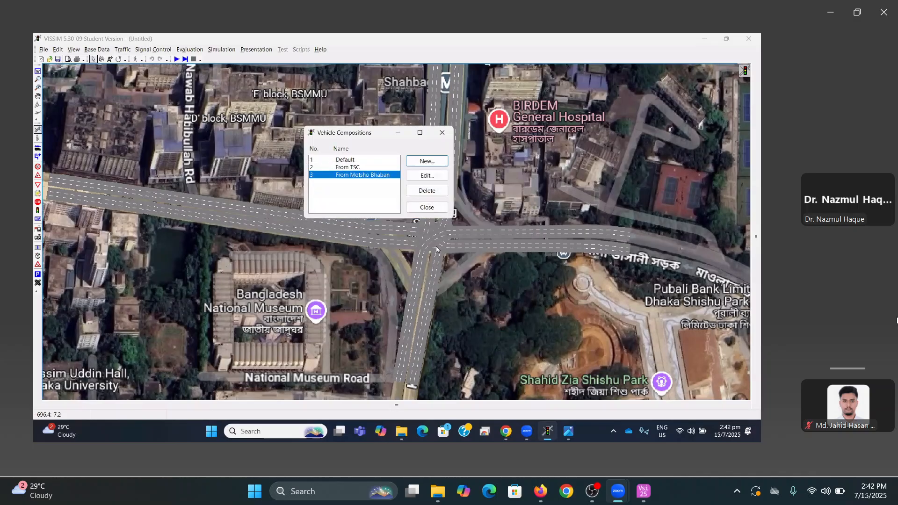
Create vehicle composition number 4 and name it From Katabon
click(422, 163)
click(433, 185)
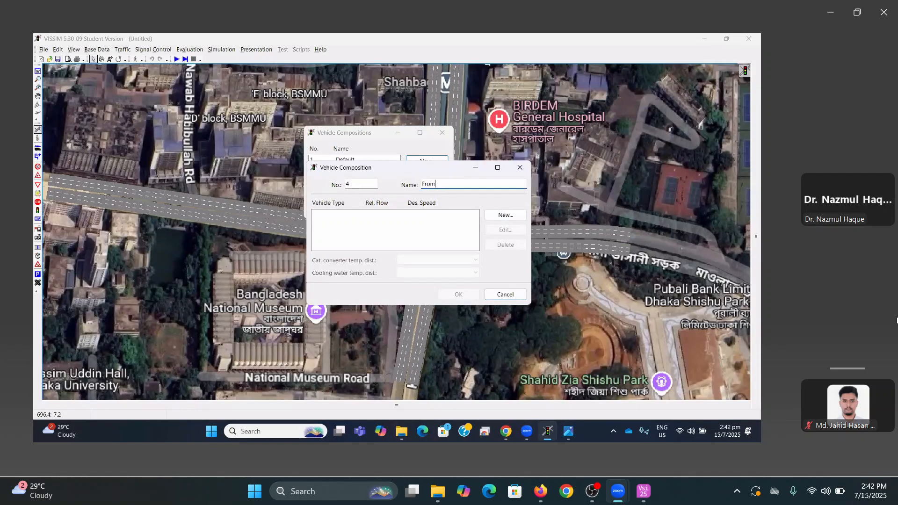
text(From Katabon)
Add vehicle type Car to the From Katabon composition with a relative flow of 0.6 and a desired speed of 80 km/h
click(501, 216)
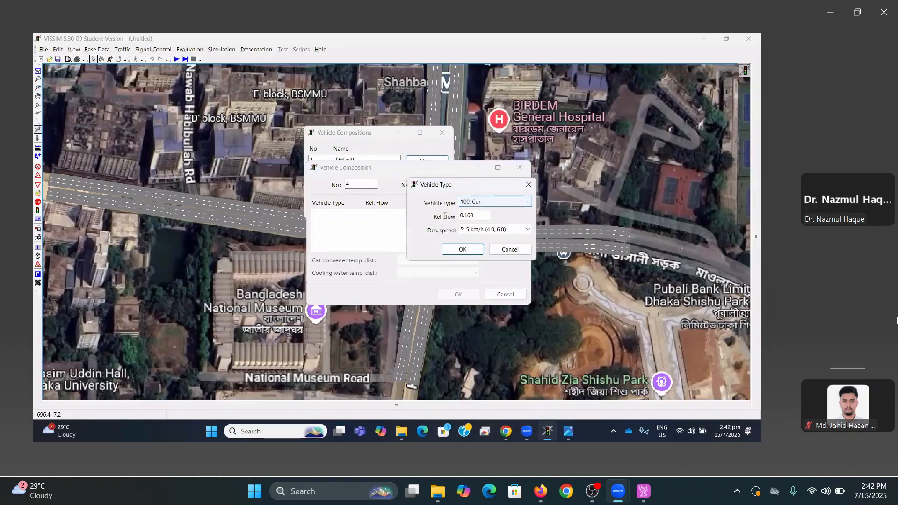
key(Tab)
text(0.6)
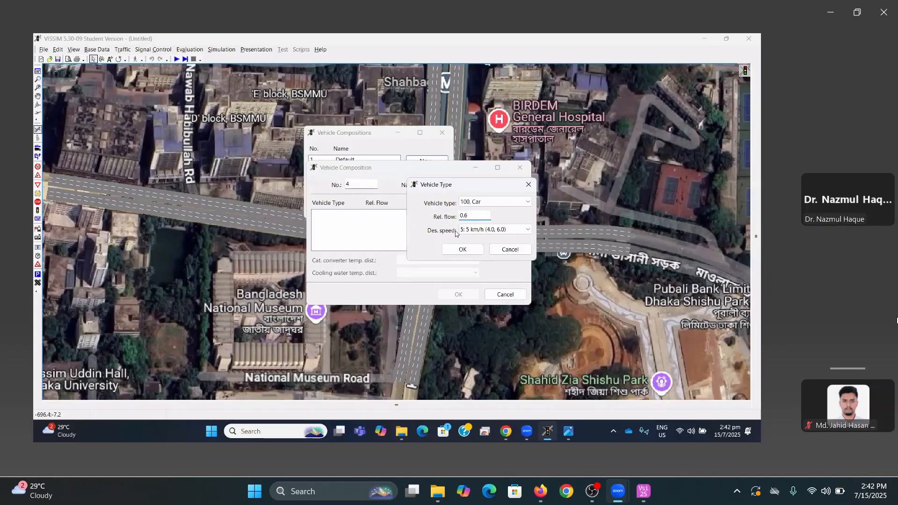
click(470, 230)
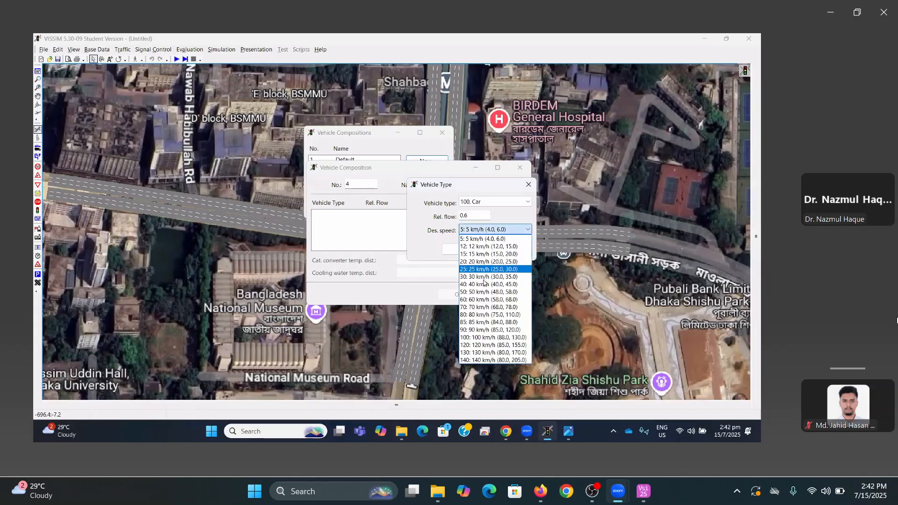
click(472, 315)
click(463, 251)
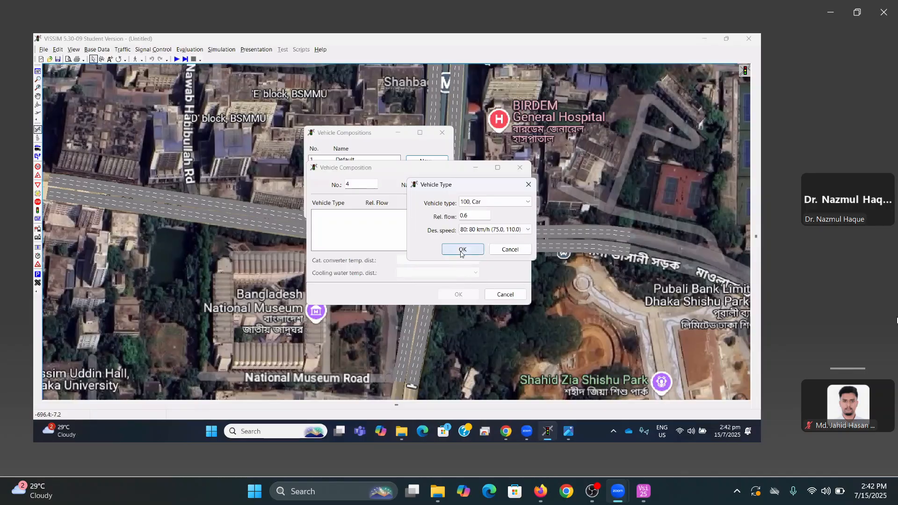
Add vehicle type Bus to the From Katabon composition with a relative flow of 0.3 and a desired speed of 40 km/h
click(498, 216)
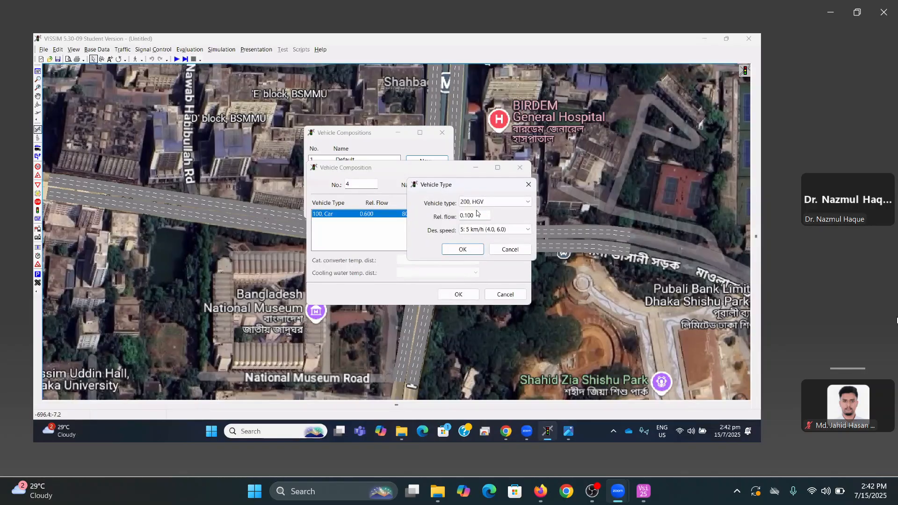
click(481, 202)
click(472, 226)
double_click(472, 215)
text(0.3)
click(478, 228)
click(465, 254)
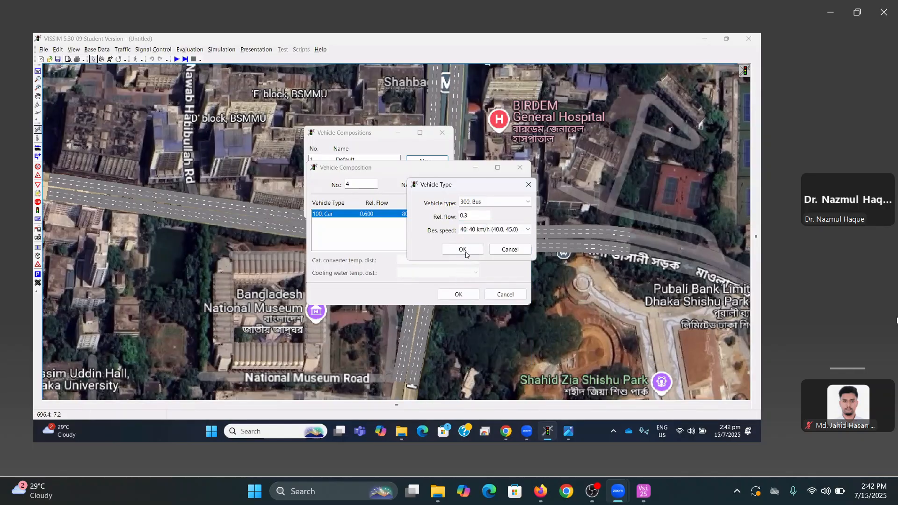
click(465, 254)
Add vehicle type Bike to the From Katabon composition with relative flow 0.1 and desired speed 50 km/h, and accept the composition
click(501, 216)
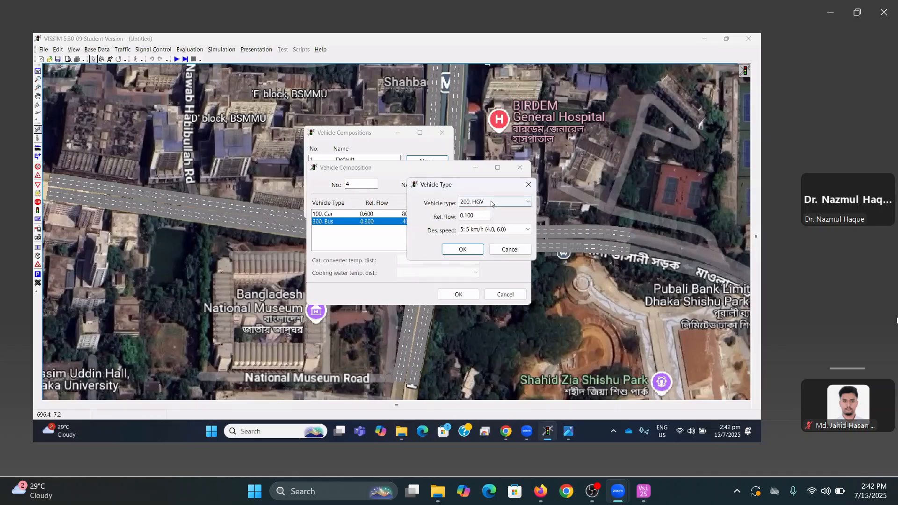
click(491, 203)
click(491, 245)
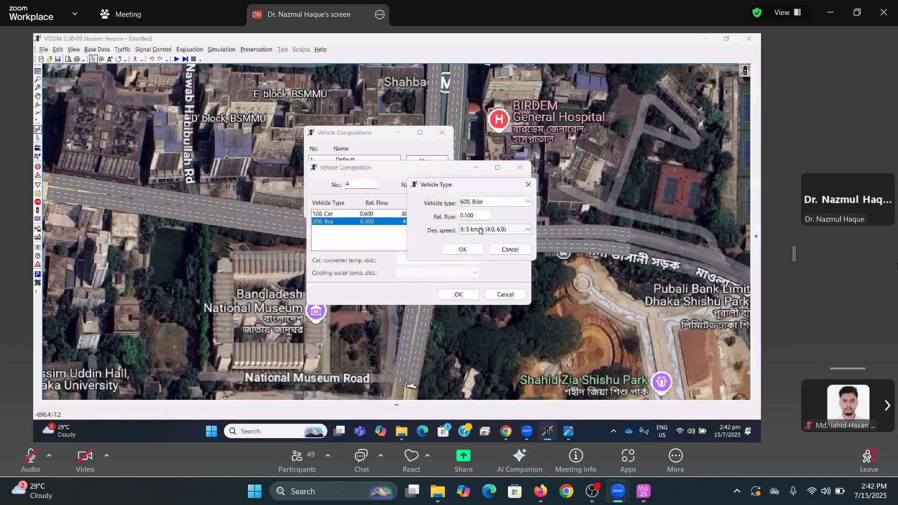
click(480, 230)
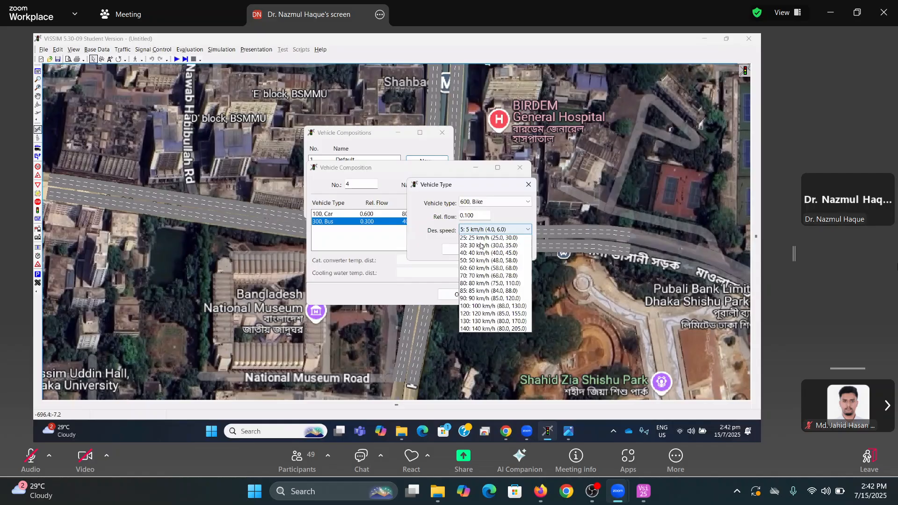
click(478, 292)
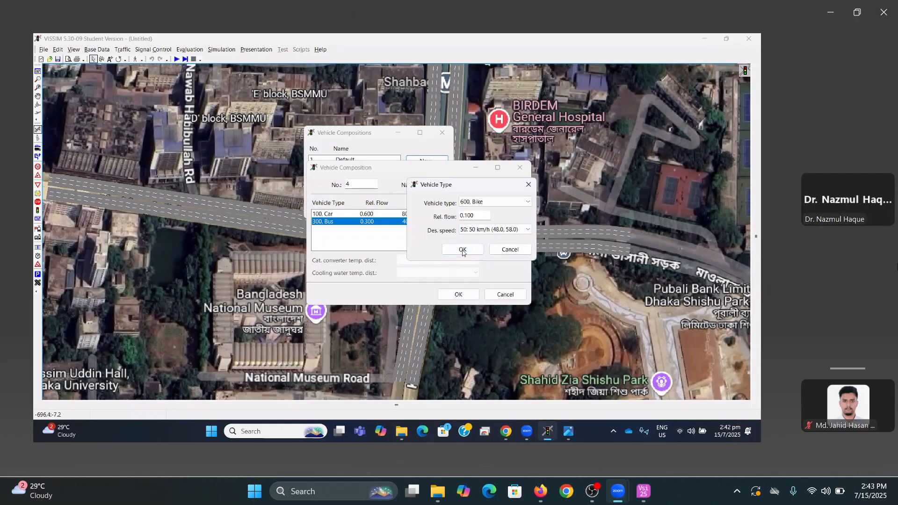
click(463, 250)
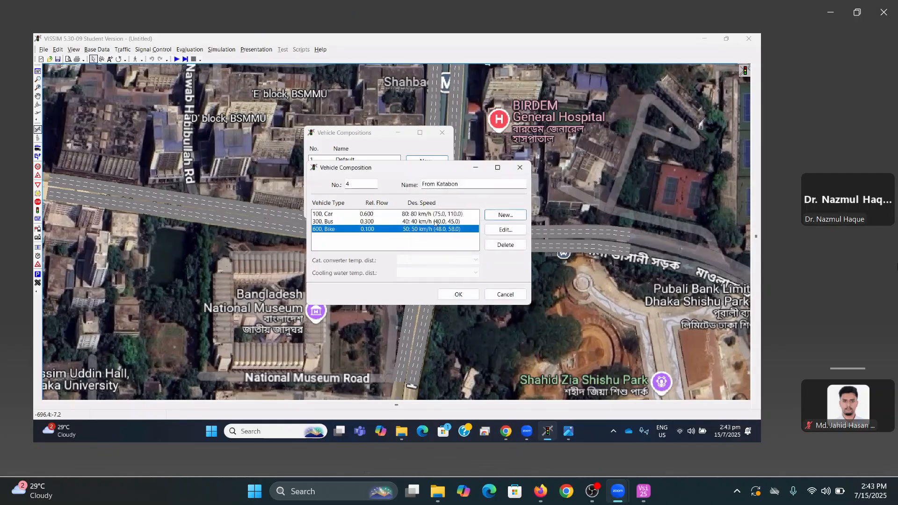
click(466, 296)
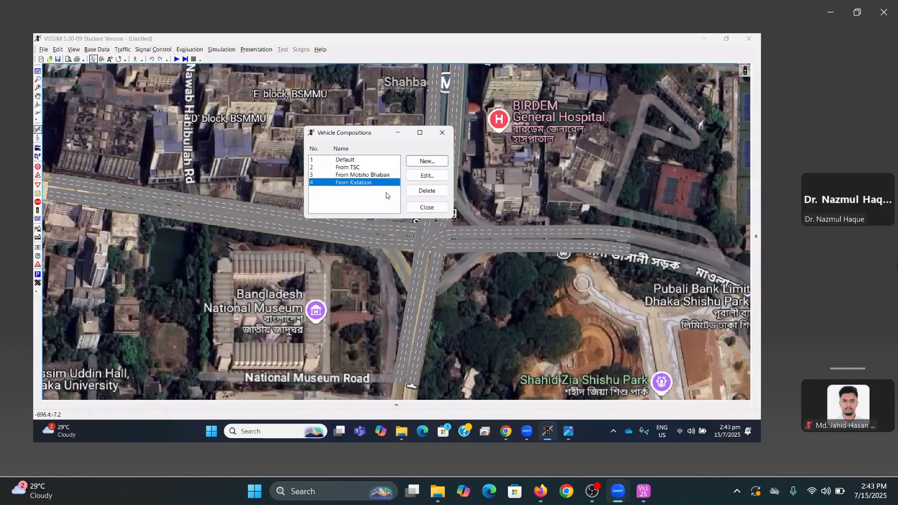
Create vehicle composition number 5 and name it From Bangla Motor
click(427, 160)
click(425, 184)
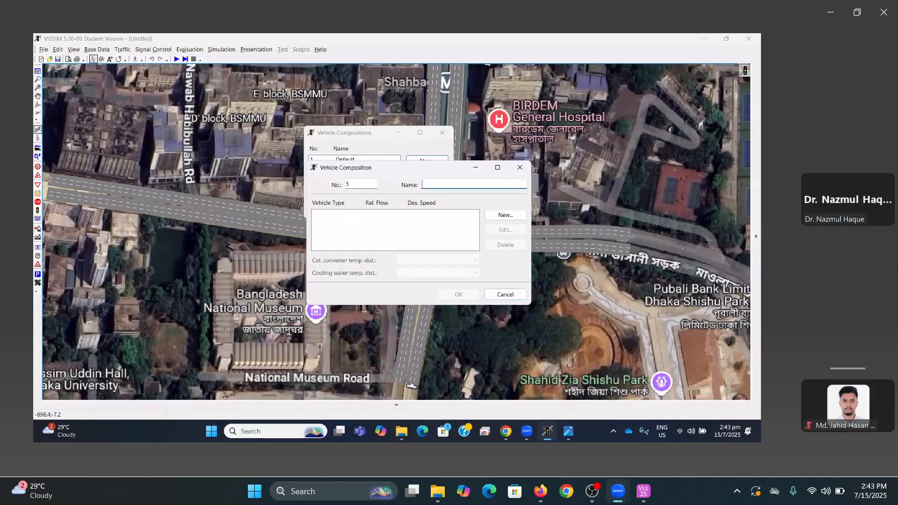
text(From Bangka)
key(BackSpace)
key(BackSpace)
Add vehicle type Car to the From Bangla Motor composition with a relative flow of 0.4 and a desired speed of 80 km/h
click(505, 215)
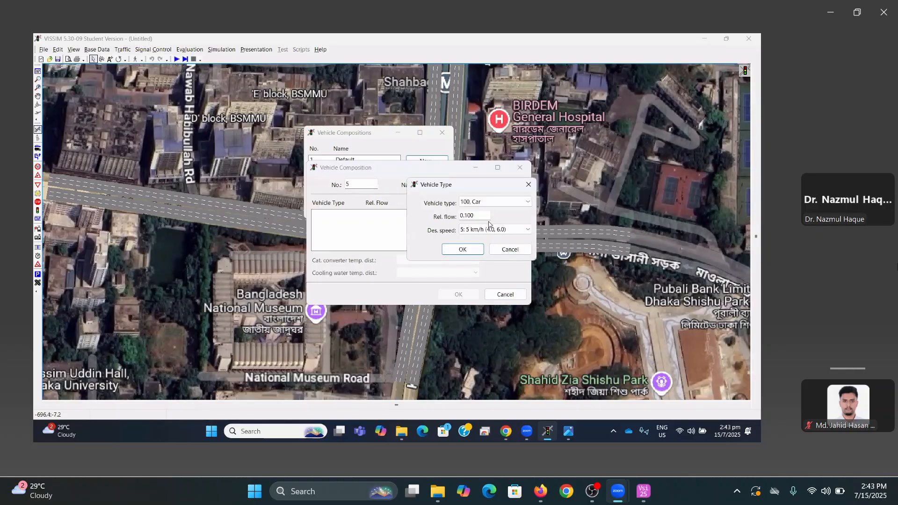
drag(477, 216, 454, 219)
text(0.4)
click(473, 231)
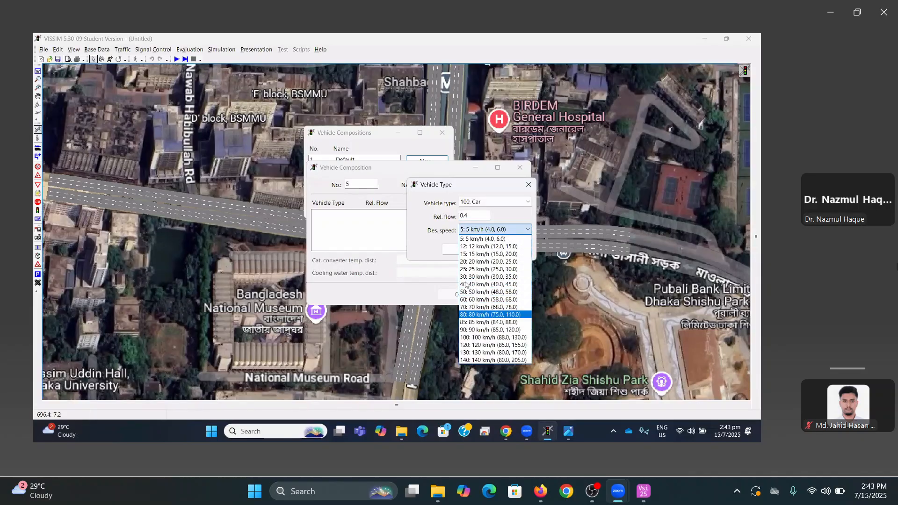
click(482, 314)
click(462, 250)
Add vehicle type Bus to the From Bangla Motor composition with a relative flow of 0.4 and a desired speed of 40 km/h
click(508, 213)
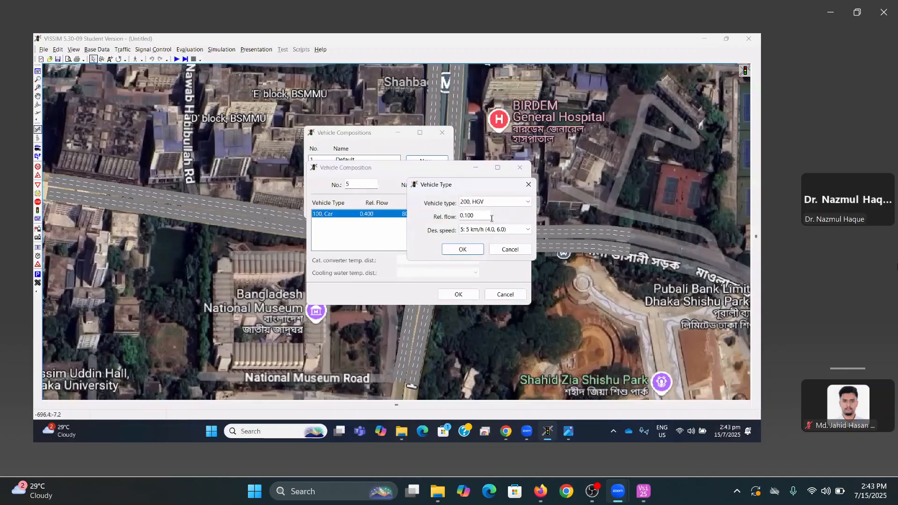
click(478, 204)
click(470, 227)
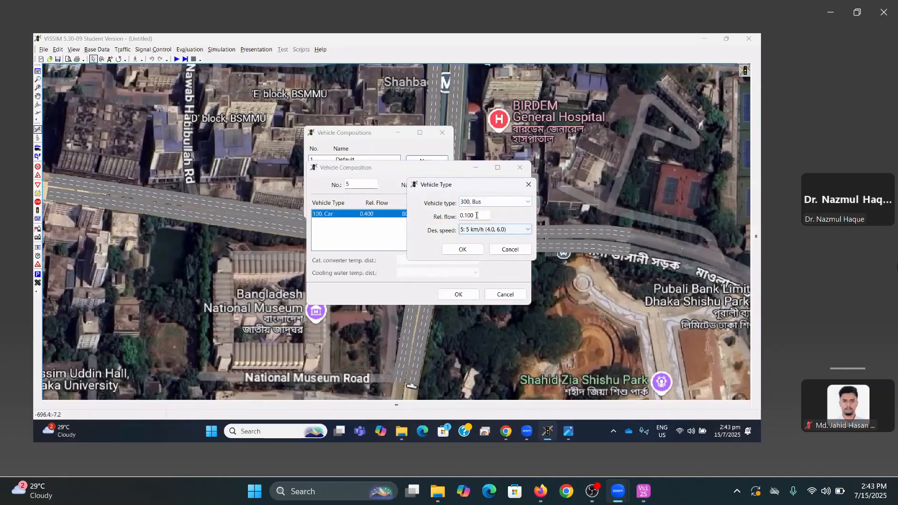
drag(477, 216, 452, 218)
text(0)
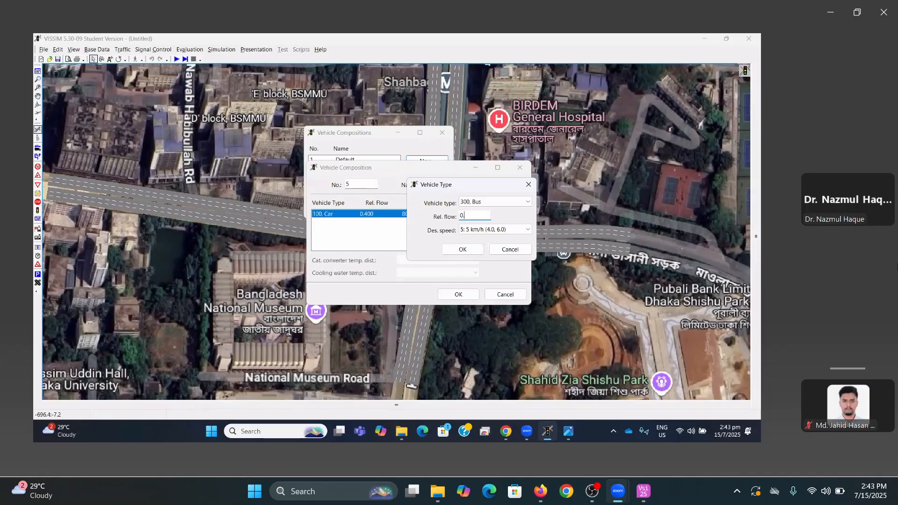
text(.4)
click(470, 229)
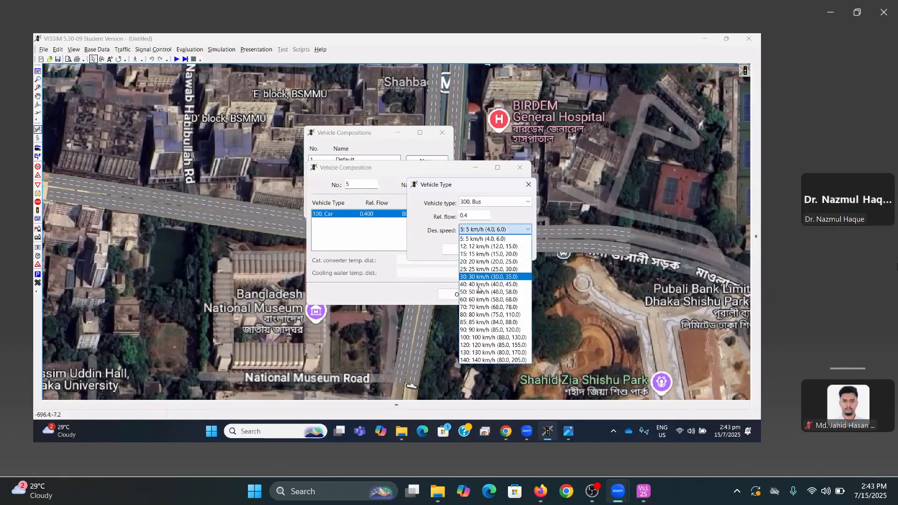
click(472, 283)
click(464, 249)
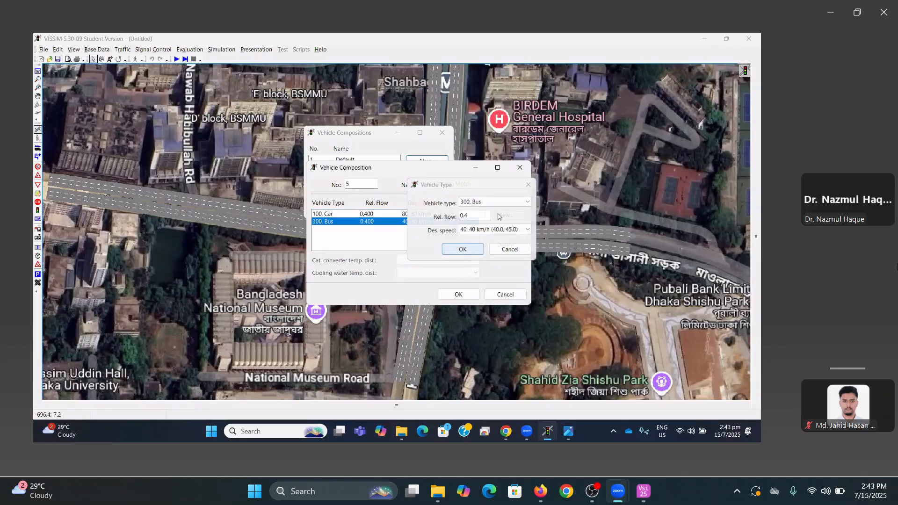
Add vehicle type Bike to From Bangla Motor with relative flow 0.2 and desired speed 50 km/h, then accept and close the vehicle compositions
click(498, 215)
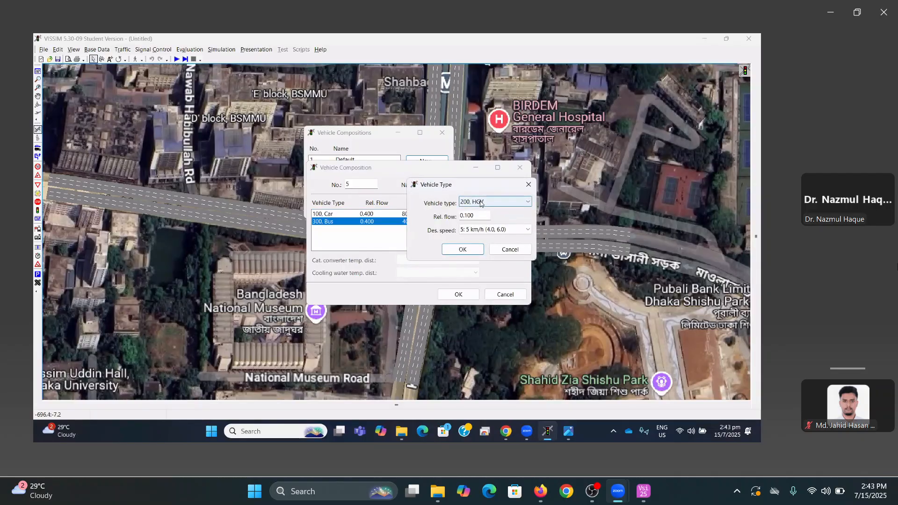
click(480, 203)
click(481, 241)
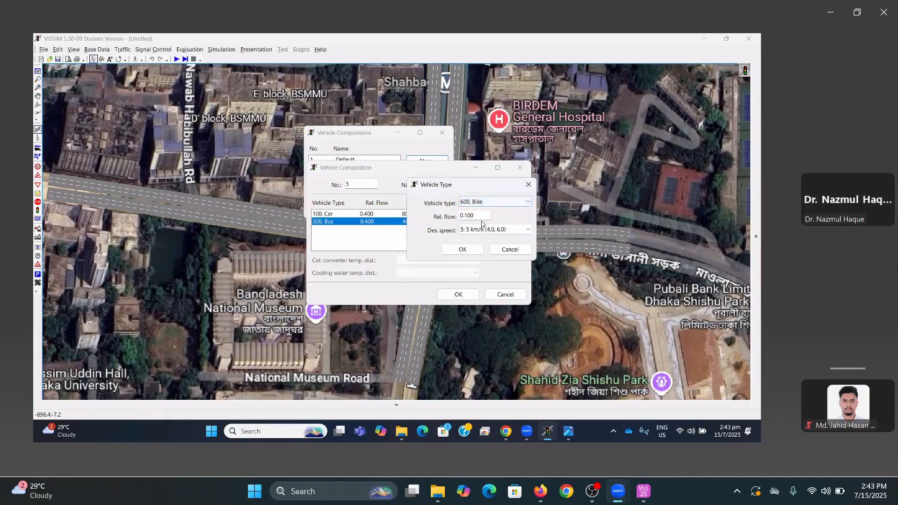
double_click(467, 216)
text(0.2)
click(472, 230)
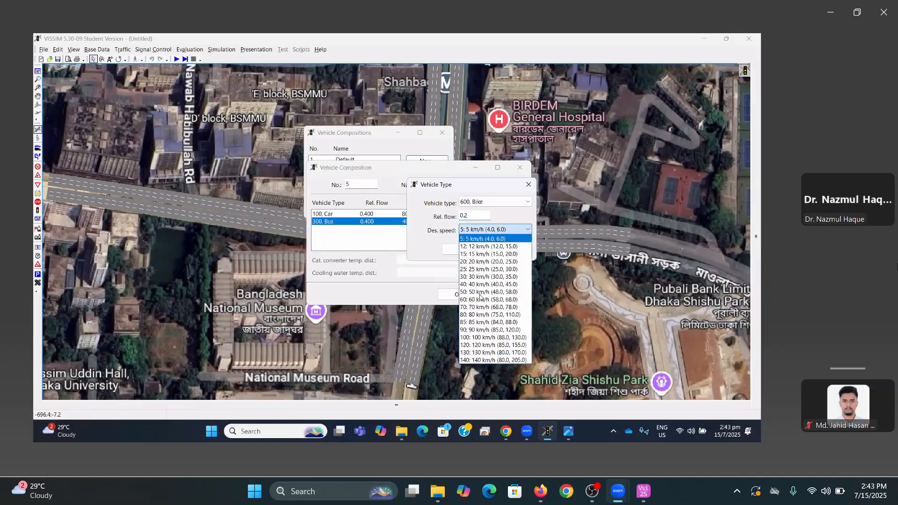
click(480, 289)
click(462, 252)
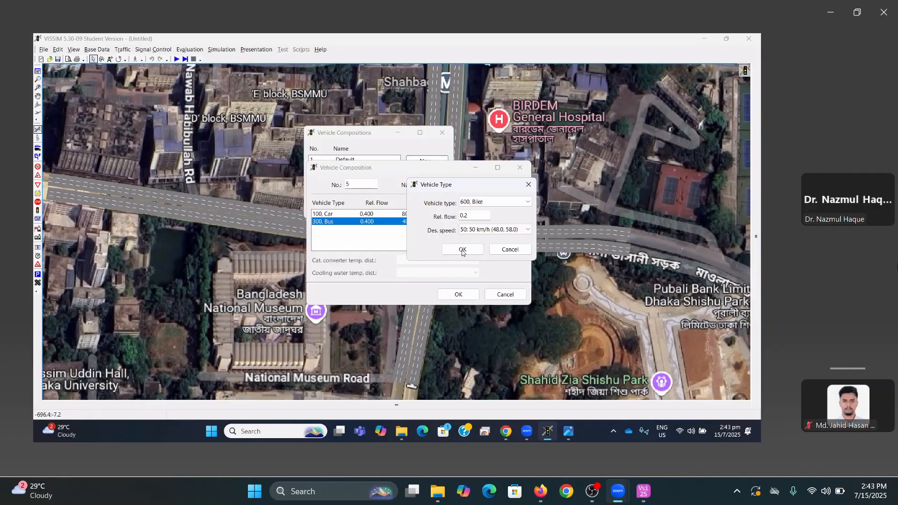
click(462, 252)
click(463, 295)
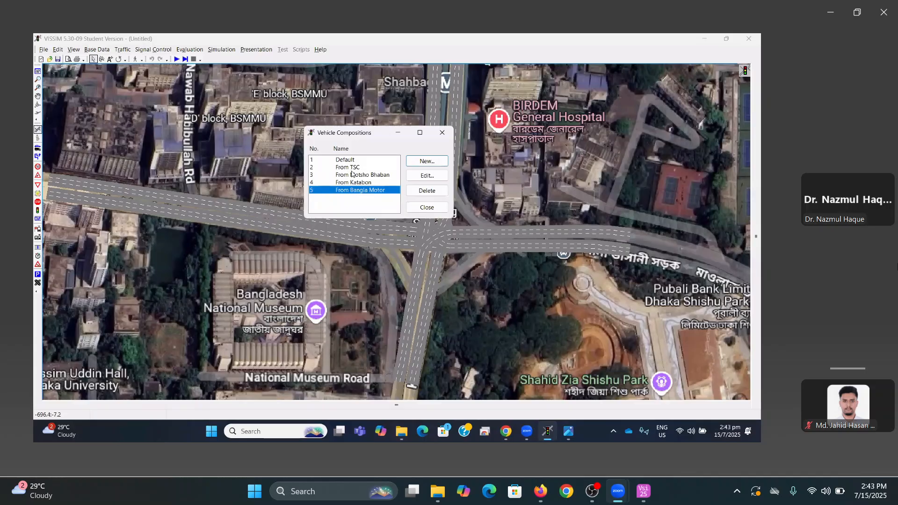
click(416, 208)
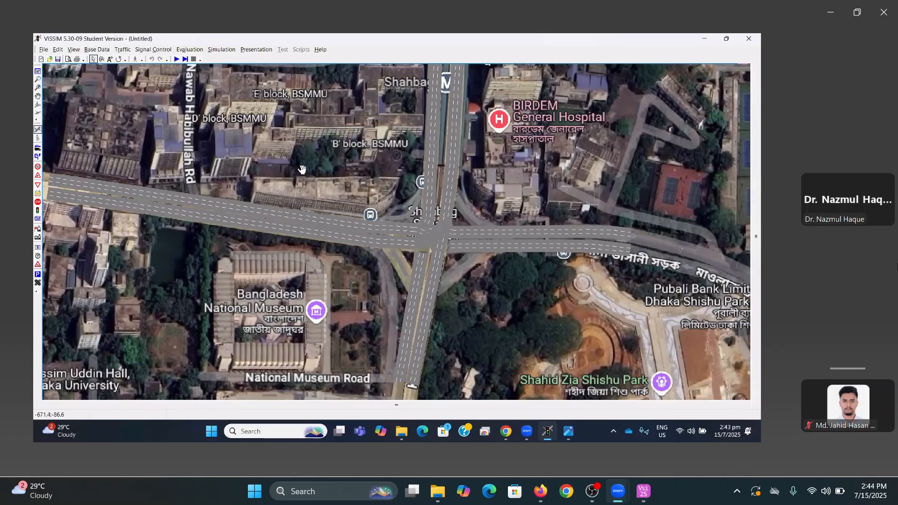
Open the vehicle inputs for link 7, the southern approach beside National Museum Road
drag(299, 165, 215, 168)
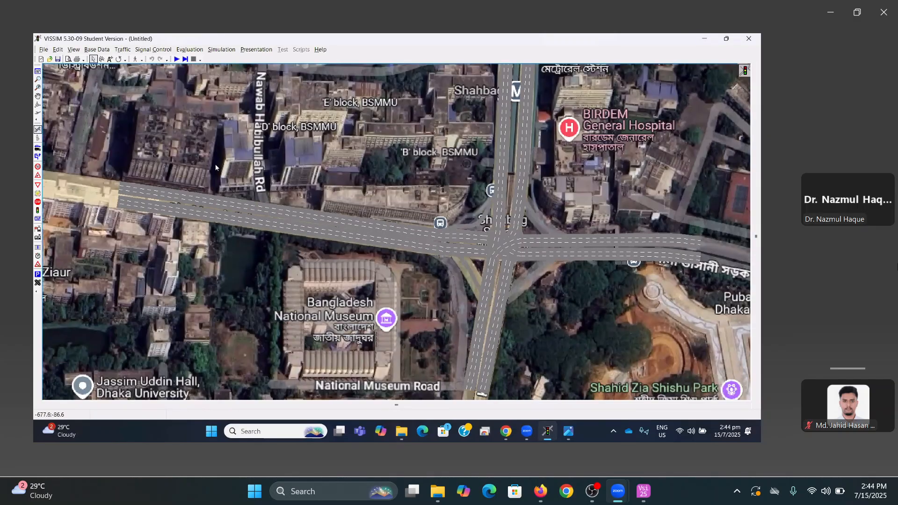
click(38, 148)
drag(486, 251, 481, 231)
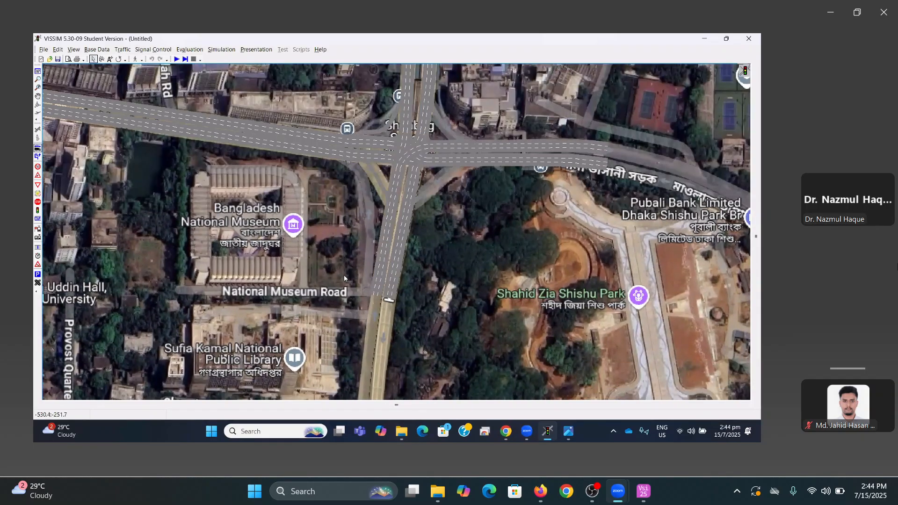
scroll(380, 304, up, 1)
scroll(381, 306, up, 3)
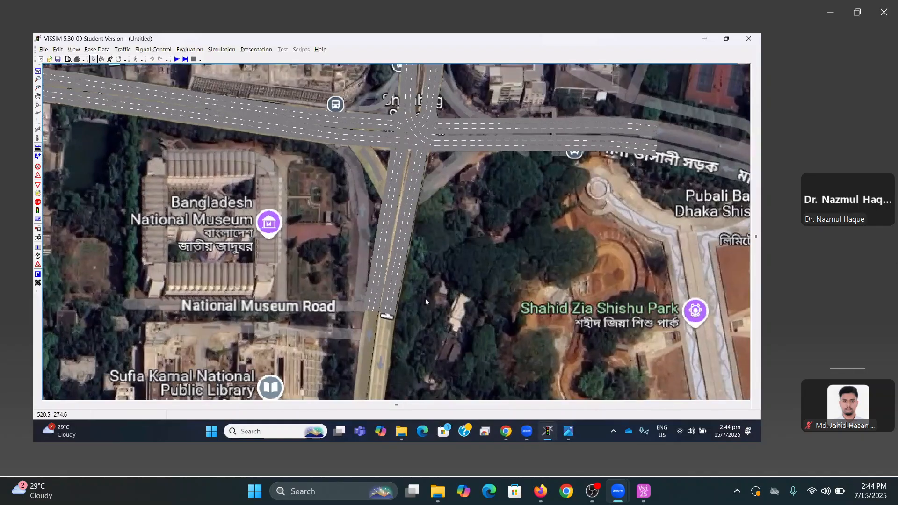
drag(425, 298, 446, 254)
scroll(427, 268, up, 1)
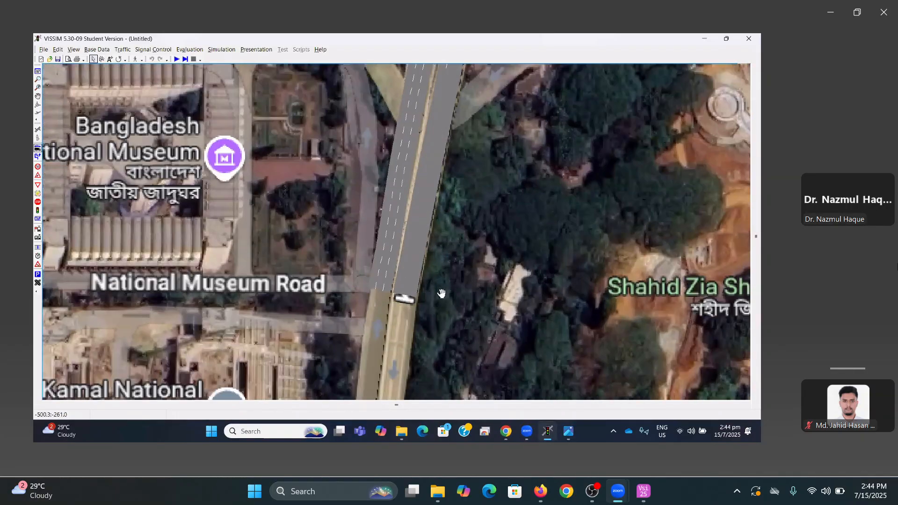
drag(401, 283, 402, 321)
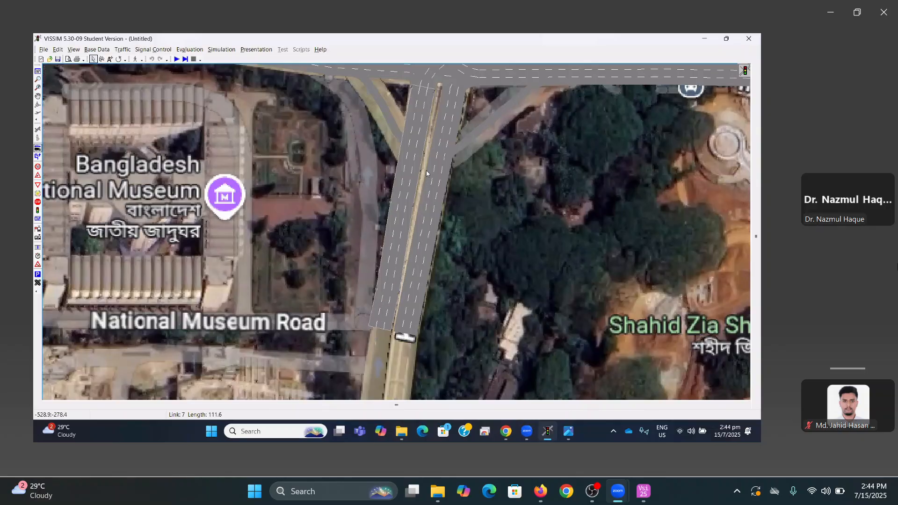
drag(425, 137, 496, 153)
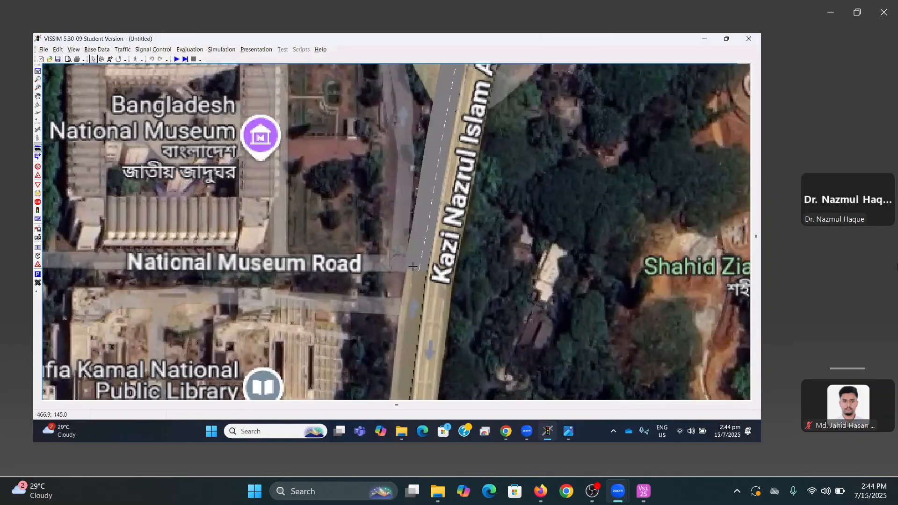
click(416, 267)
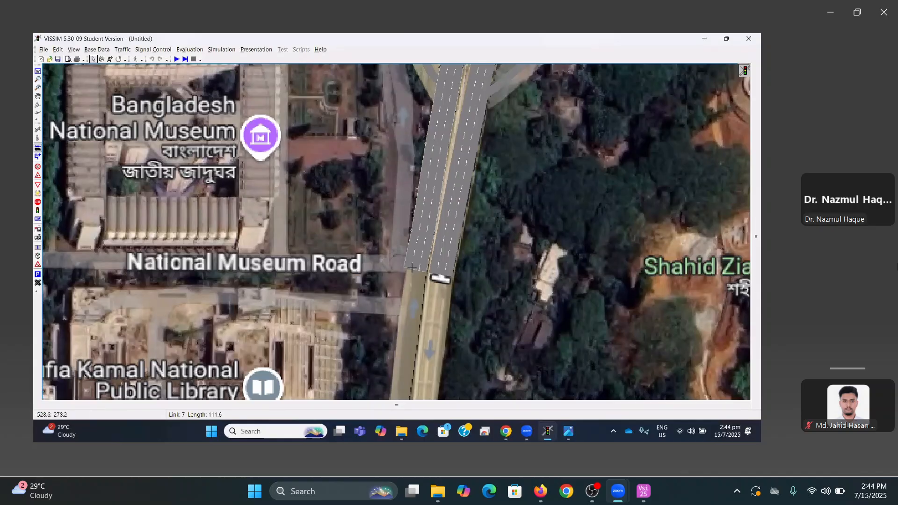
double_click(411, 268)
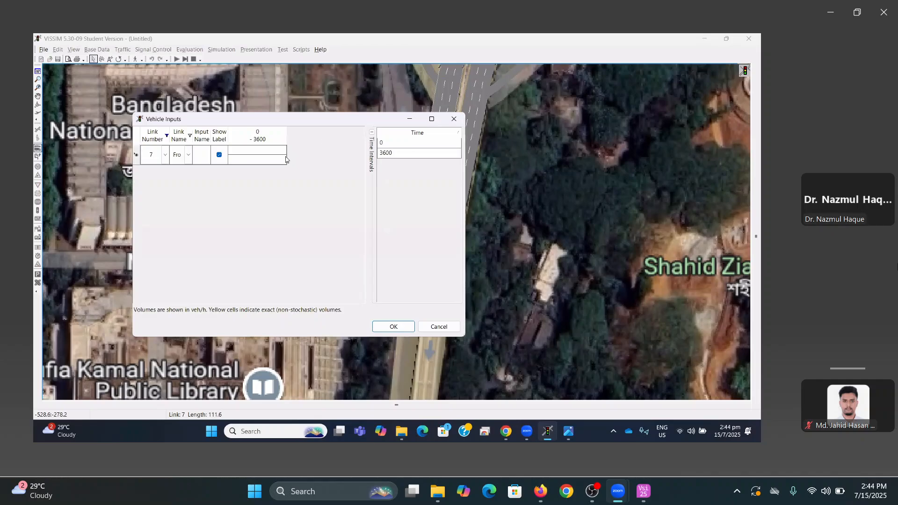
Assign the From TSC composition and a volume of 3000 veh/h to link 7 for the interval 0-3600, and accept the vehicle input
click(283, 161)
click(283, 160)
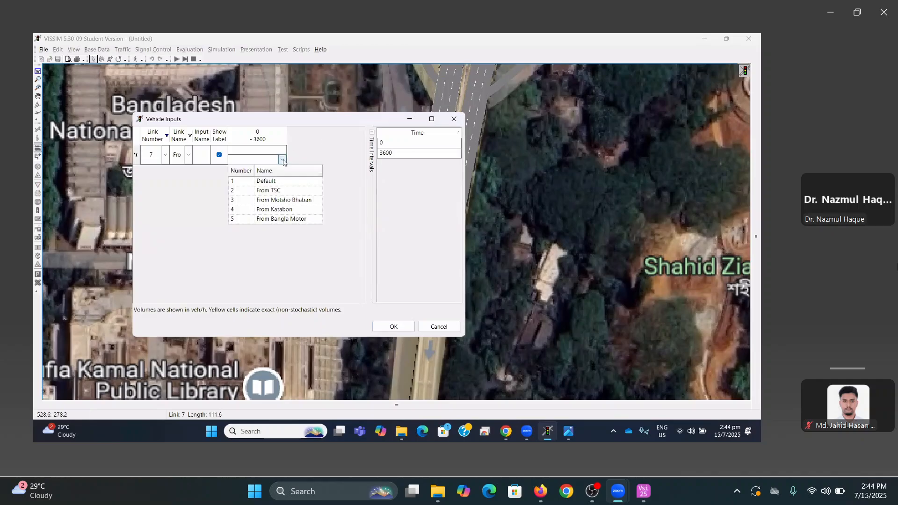
click(280, 191)
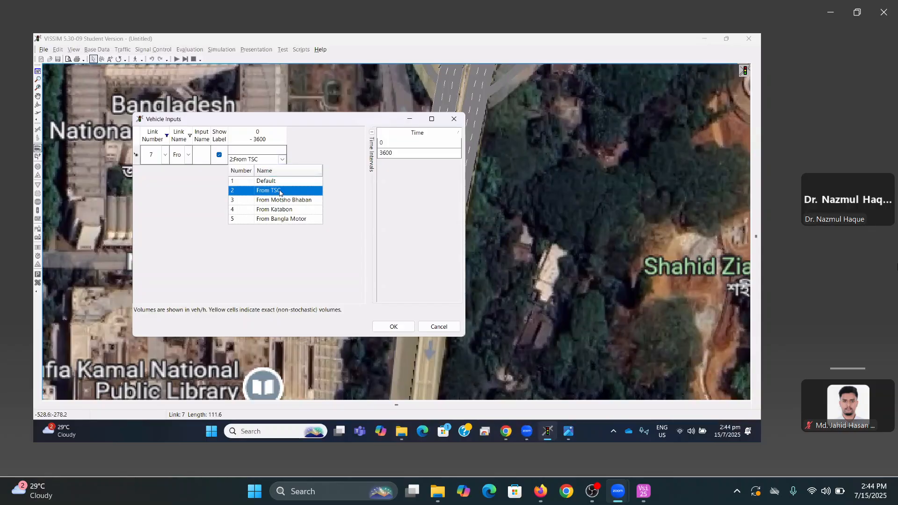
click(256, 154)
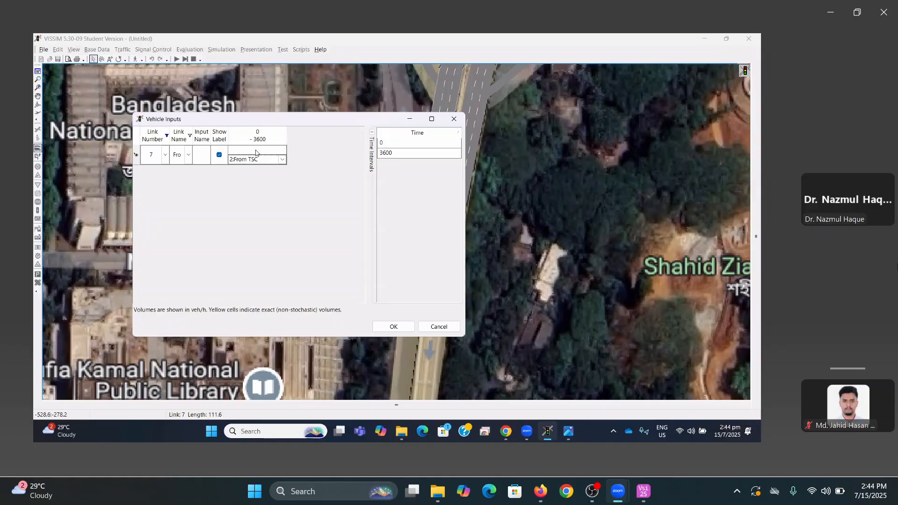
drag(264, 119, 237, 116)
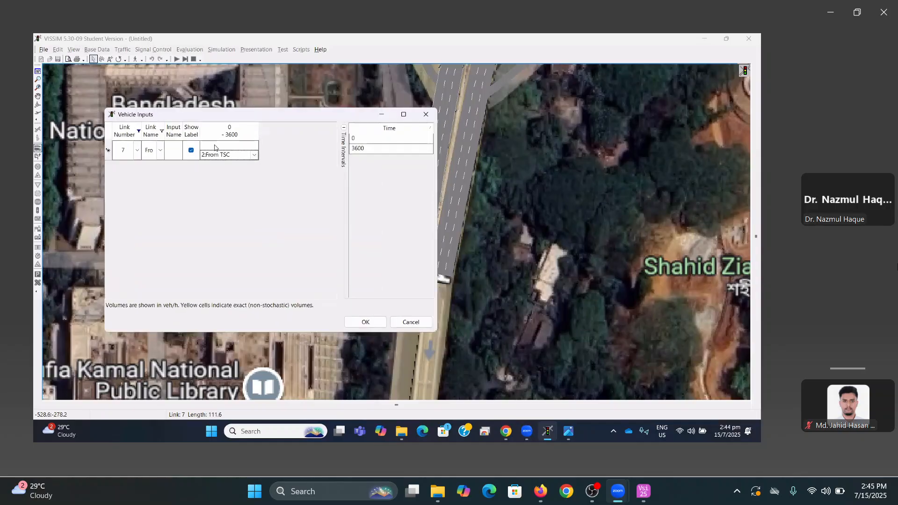
click(215, 145)
text(3000)
click(366, 322)
Assign the From Motsho Bhaban composition and a volume of 3500 veh/h to link 5, the eastern approach, for the interval 0-3600
scroll(425, 246, up, 2)
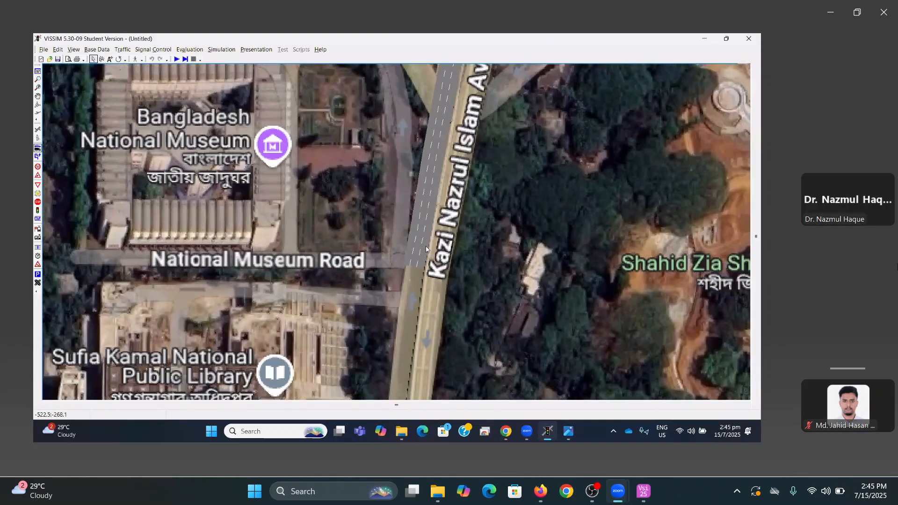
scroll(426, 245, down, 2)
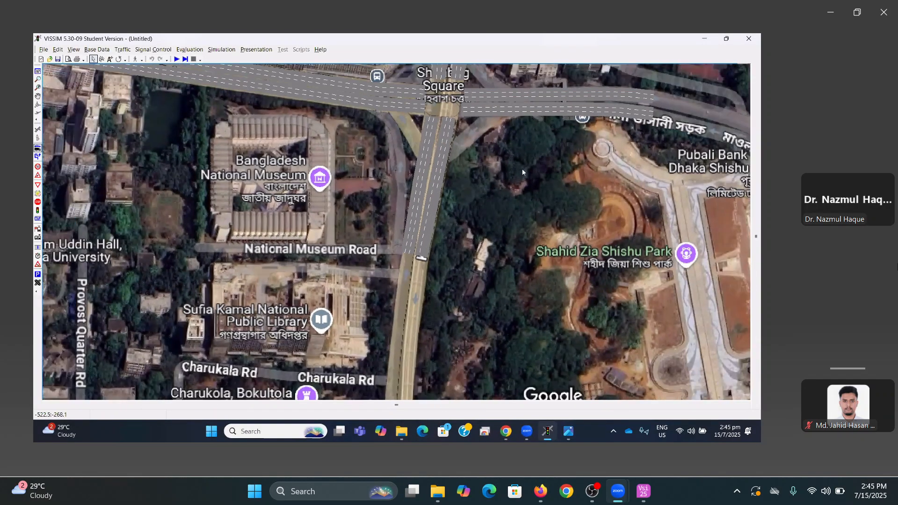
scroll(522, 169, down, 1)
drag(622, 130, 347, 220)
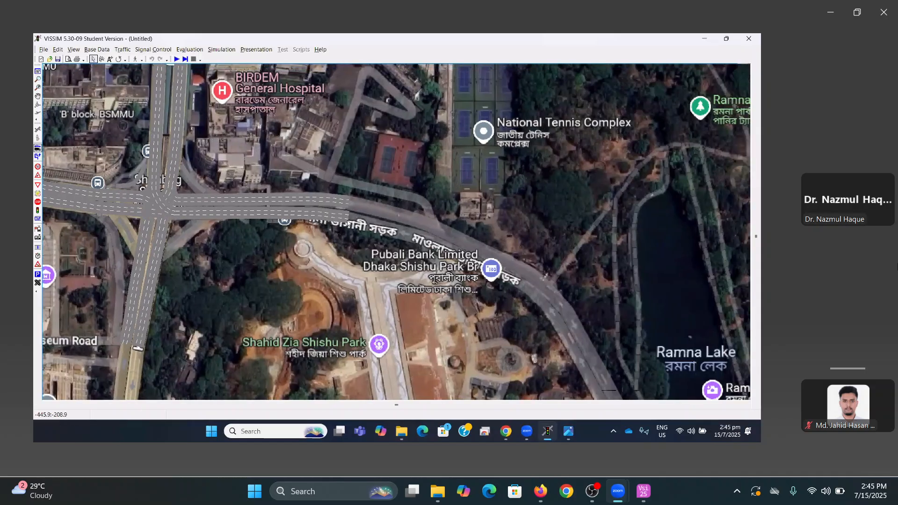
scroll(332, 214, up, 2)
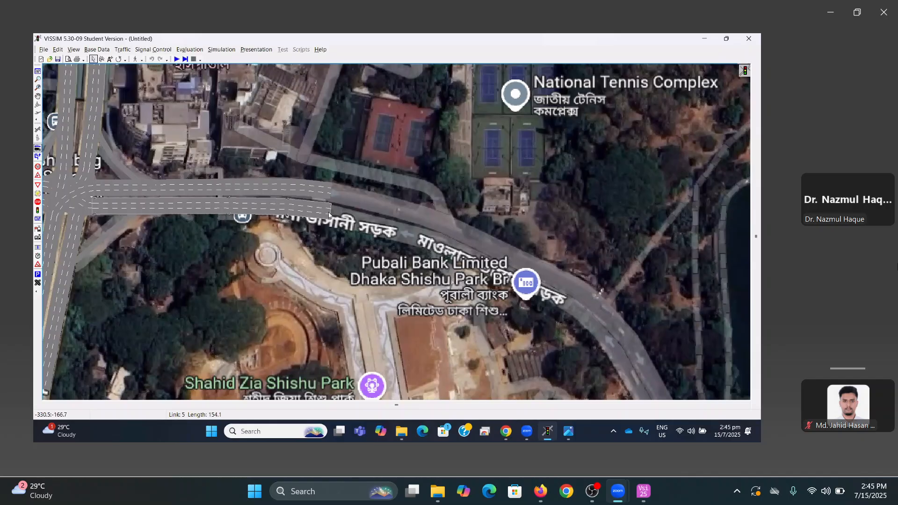
double_click(329, 214)
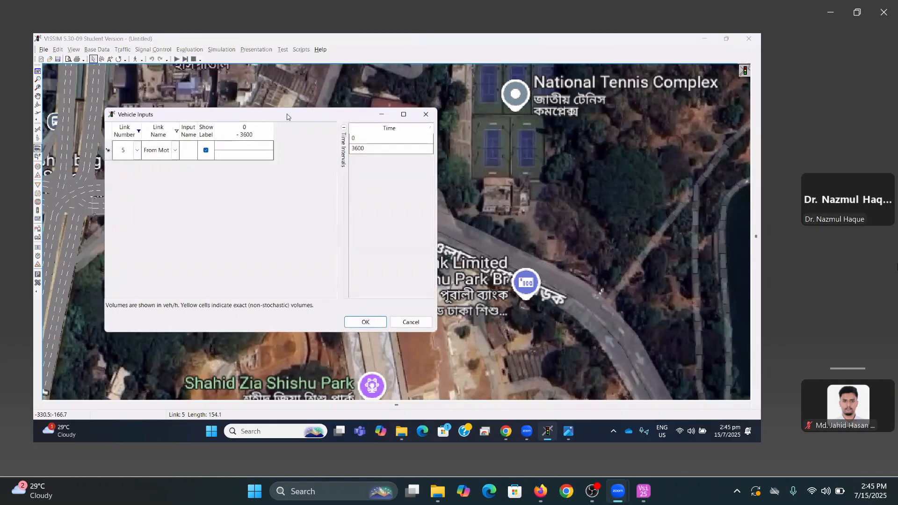
drag(287, 116, 374, 150)
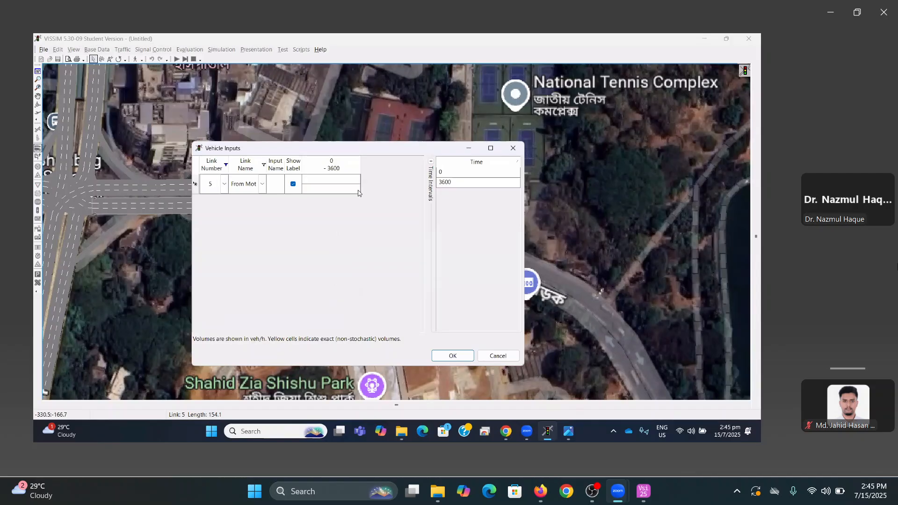
click(356, 189)
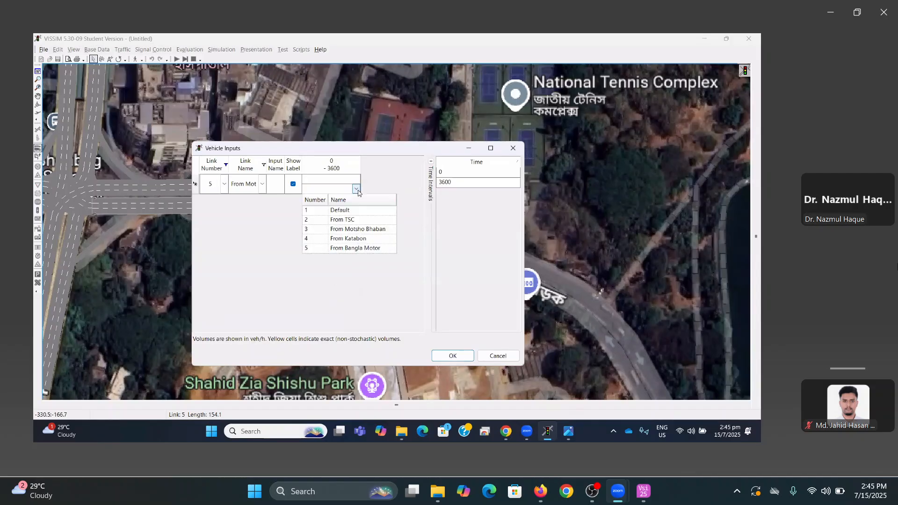
click(351, 230)
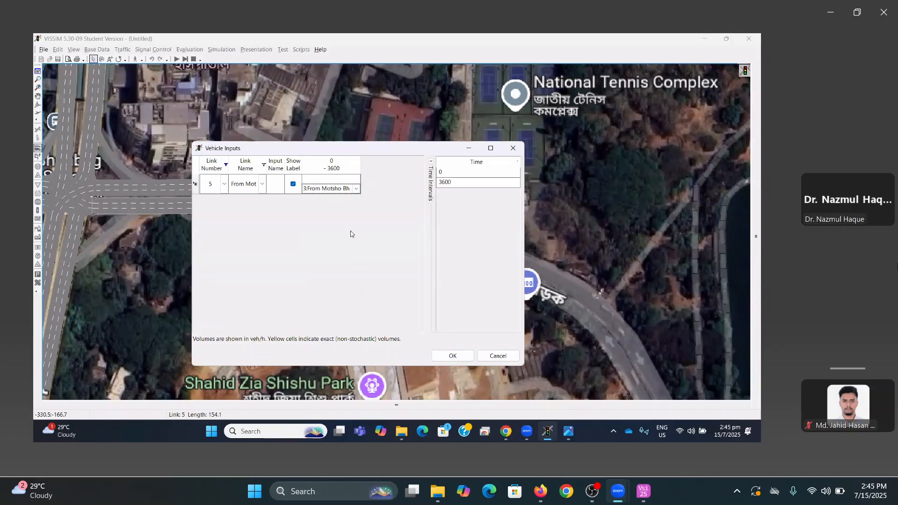
click(333, 183)
text(3500)
click(313, 290)
key(Return)
Assign the From Katabon composition and a volume of 4000 veh/h to link 1, the western approach on Shahbagh Rd, for the interval 0-3600
scroll(268, 257, down, 3)
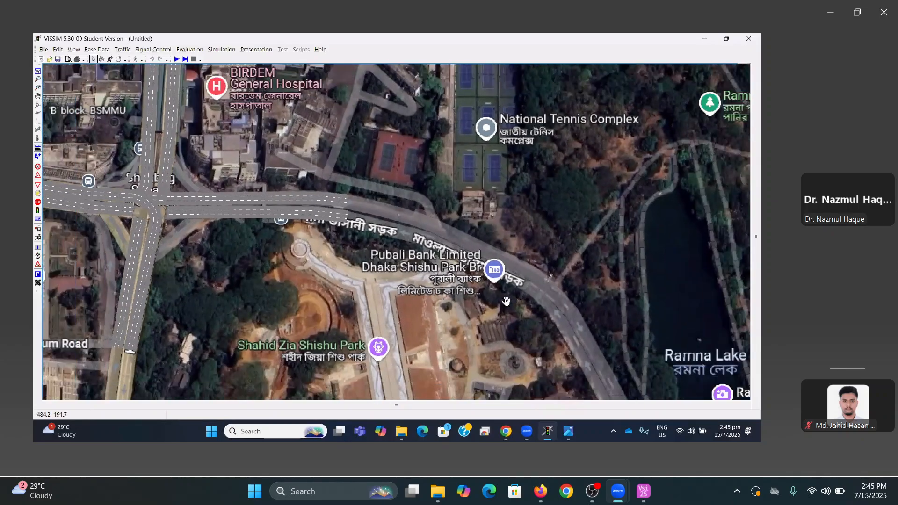
drag(506, 302, 519, 303)
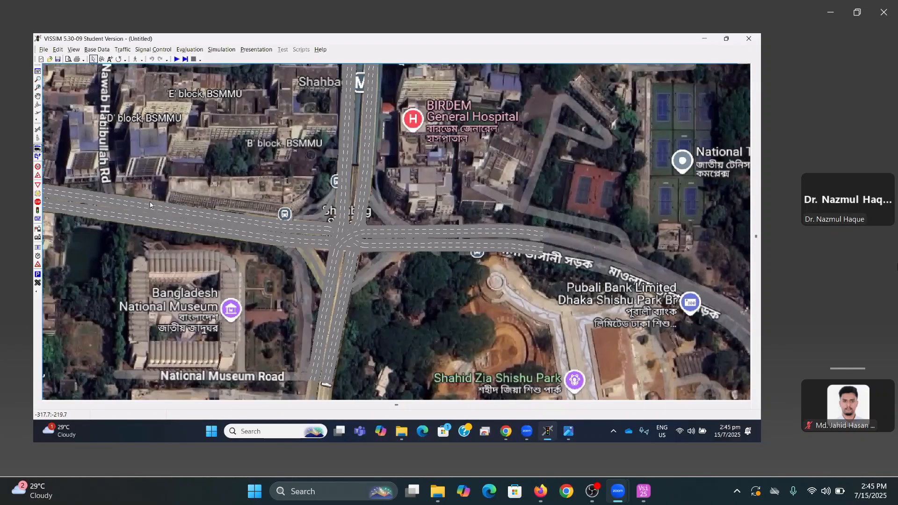
scroll(125, 186, up, 3)
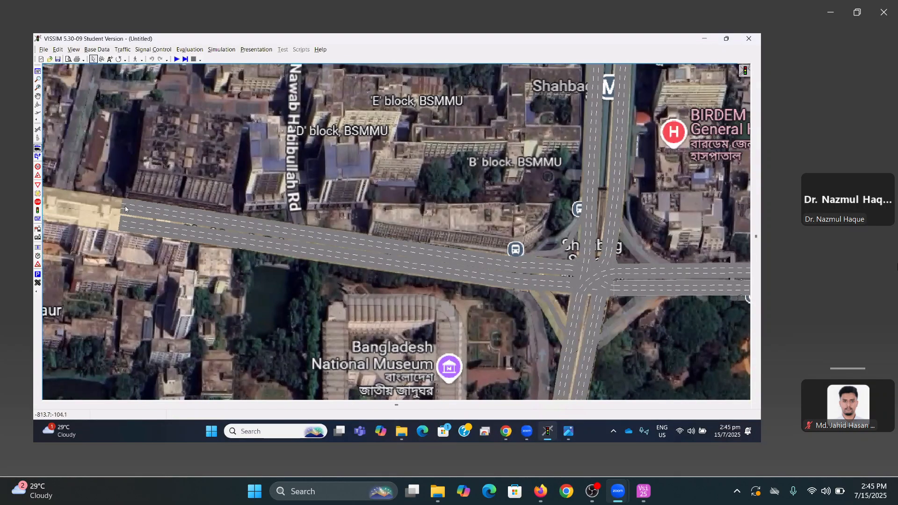
click(125, 209)
double_click(124, 209)
click(385, 189)
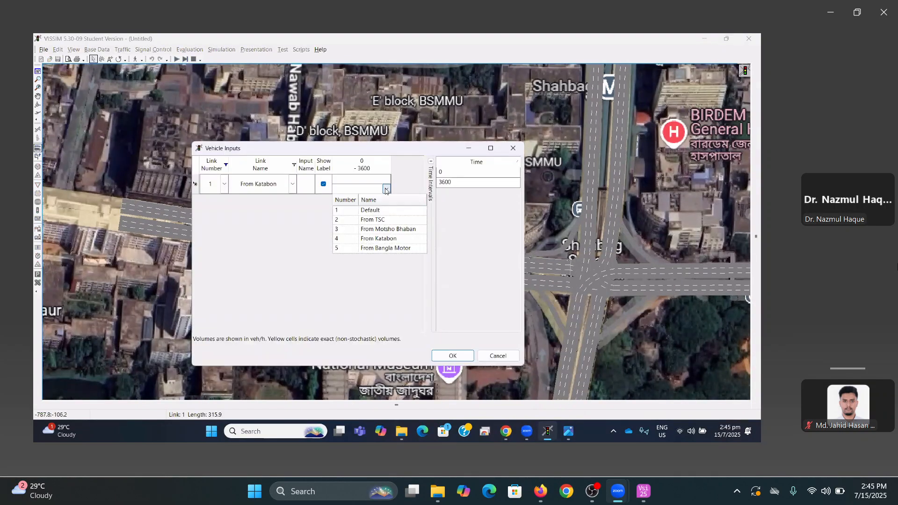
click(386, 239)
click(354, 180)
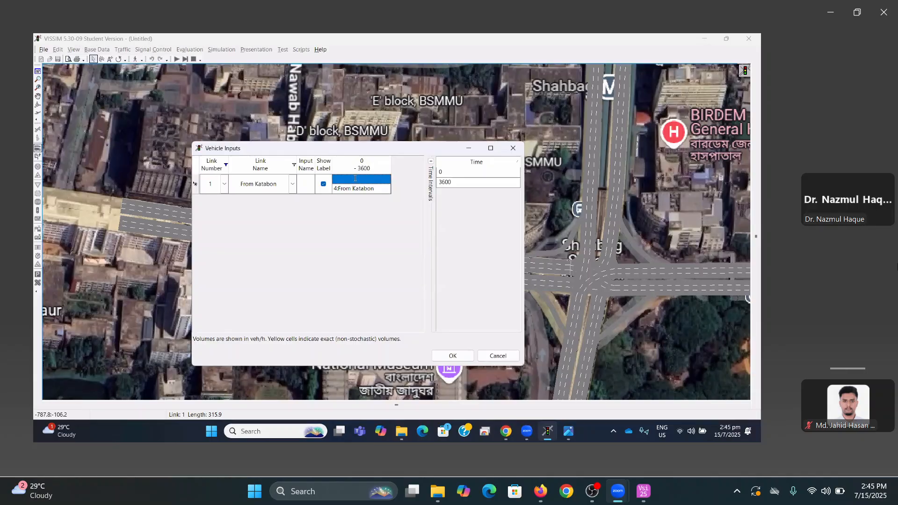
text(4000)
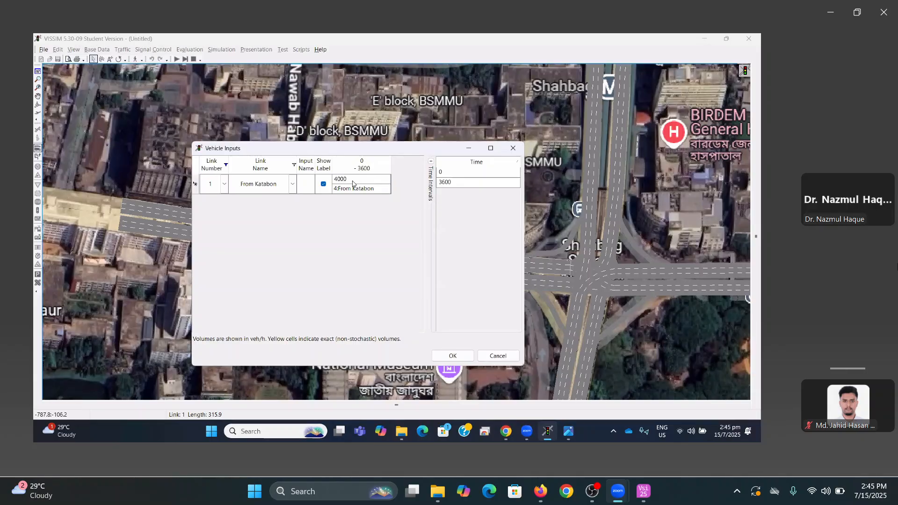
click(460, 358)
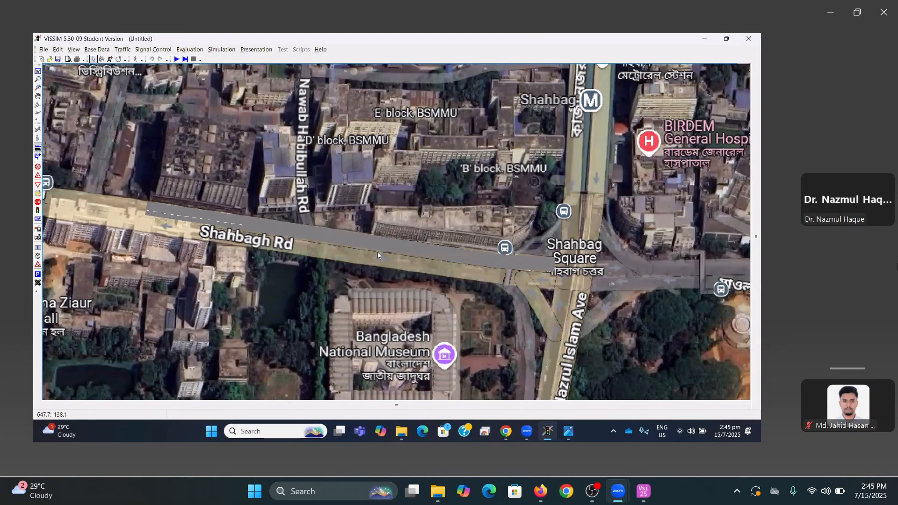
Assign a volume of 2500 veh/h and the From Bangla Motor composition to link 3, the northern approach, for the interval 0-3600
scroll(393, 232, down, 2)
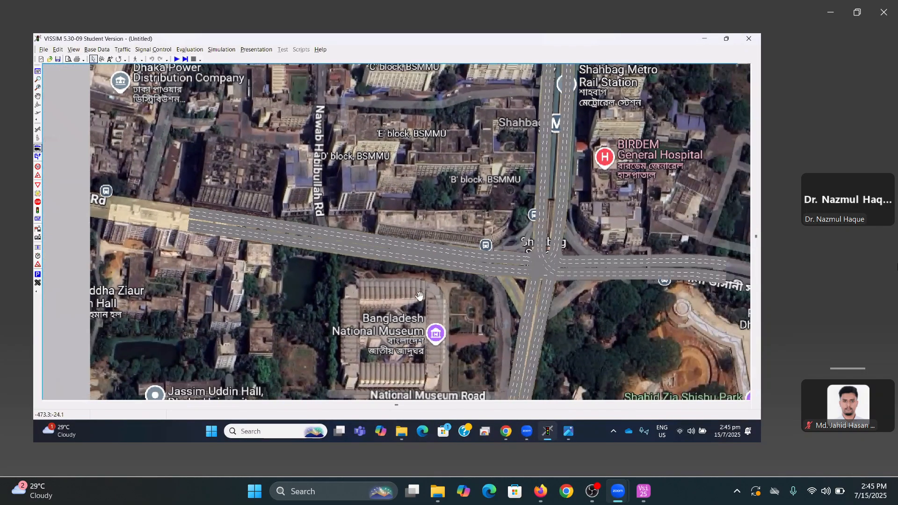
drag(582, 125, 419, 297)
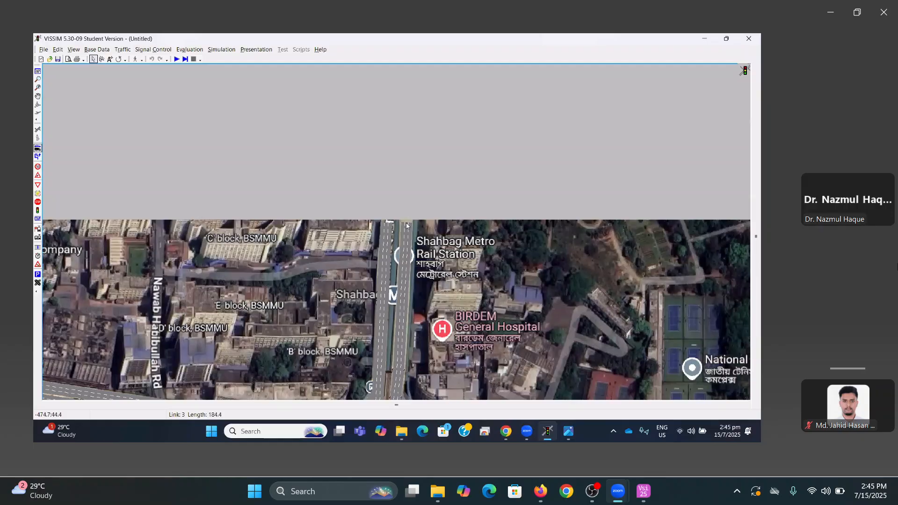
double_click(406, 225)
click(363, 182)
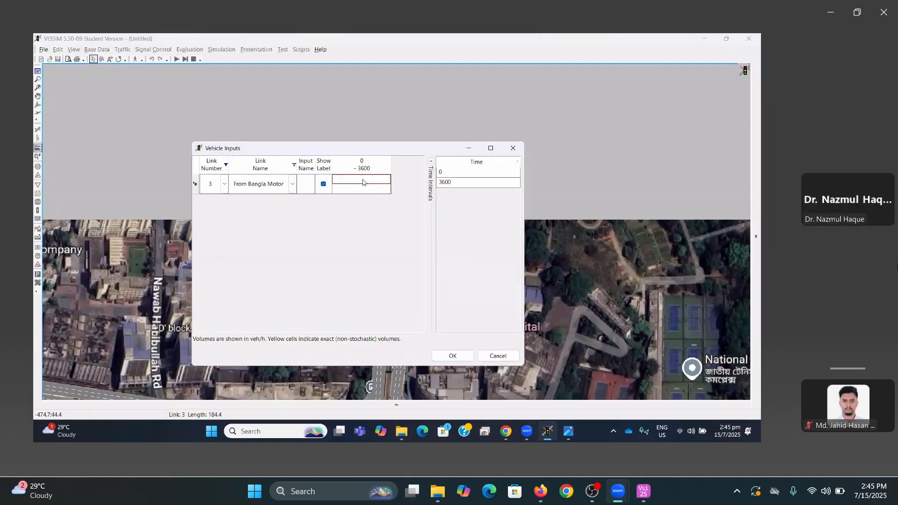
text(2500)
click(386, 188)
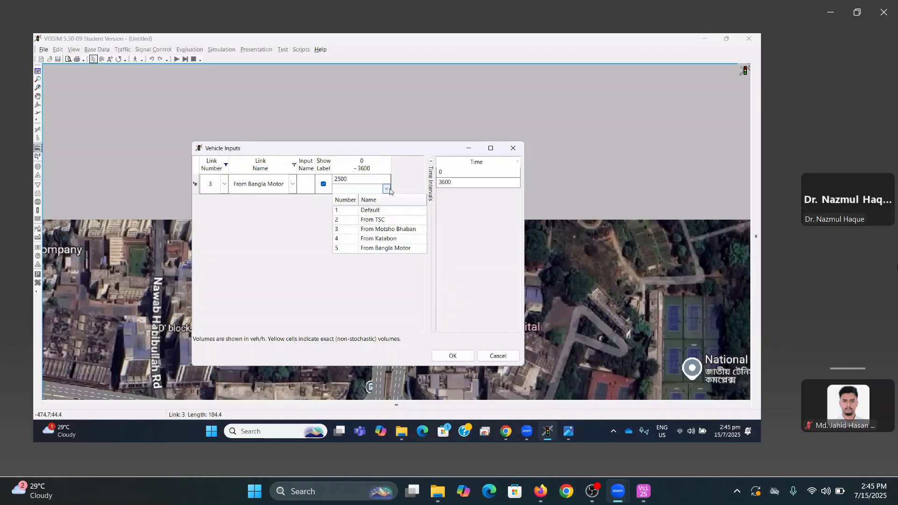
click(387, 248)
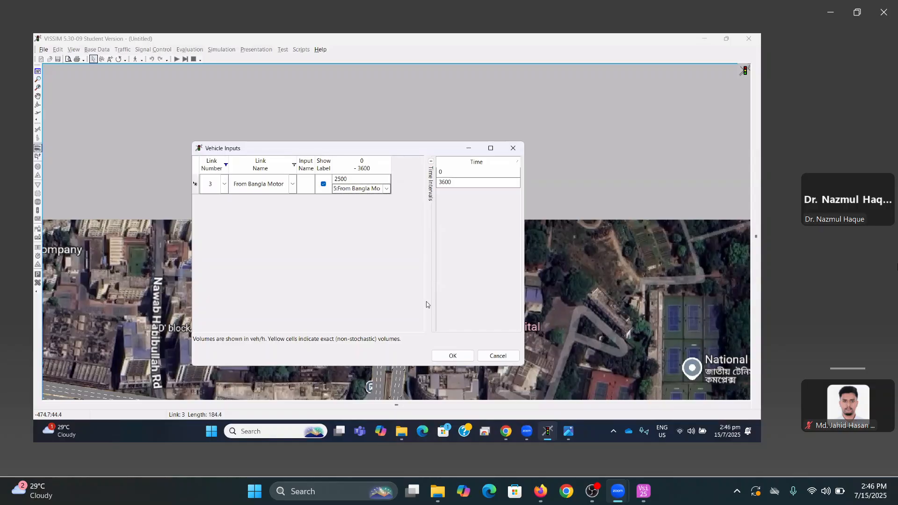
click(454, 356)
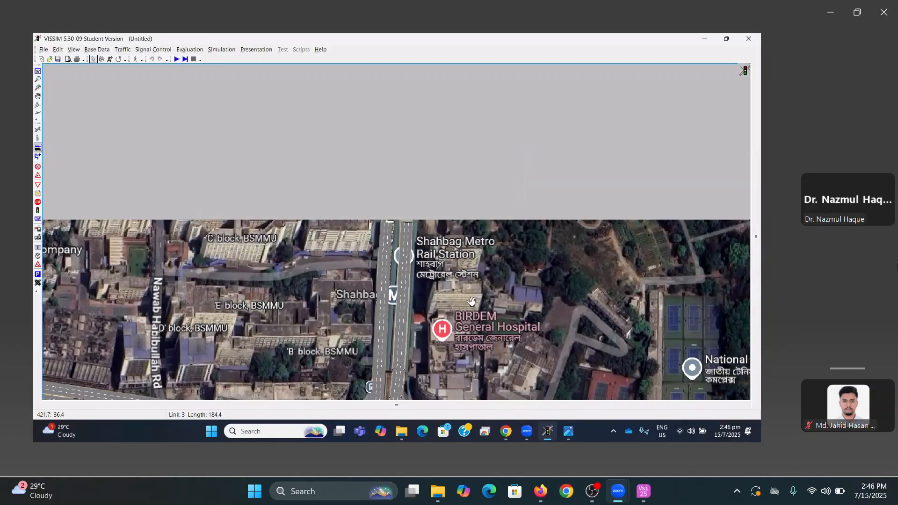
Start saving the network and set the save location to the VISSIM Class\Class folder, using its path copied from File Explorer
drag(472, 301, 505, 162)
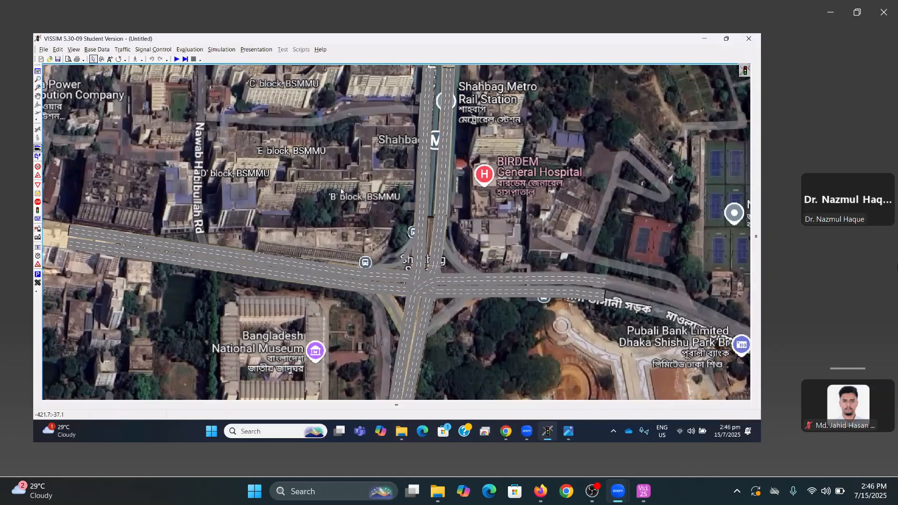
key(ctrl+s)
click(402, 431)
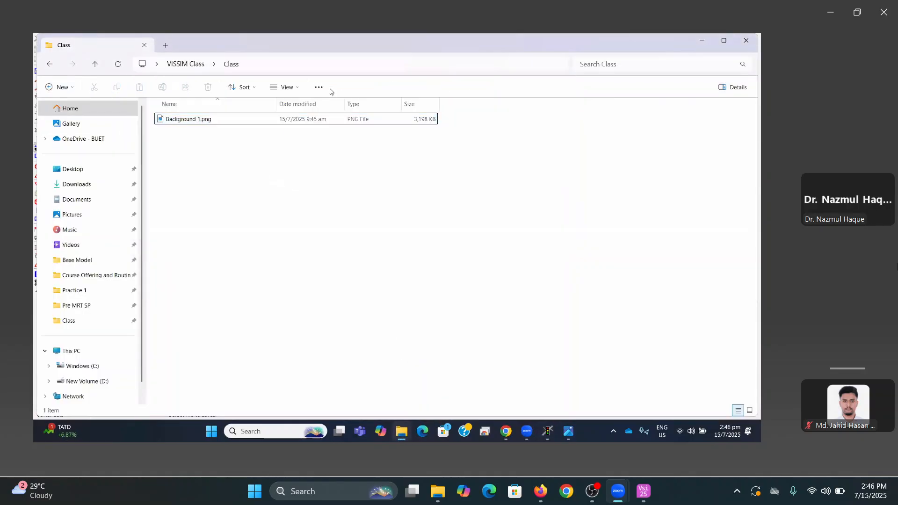
click(267, 68)
key(ctrl+c)
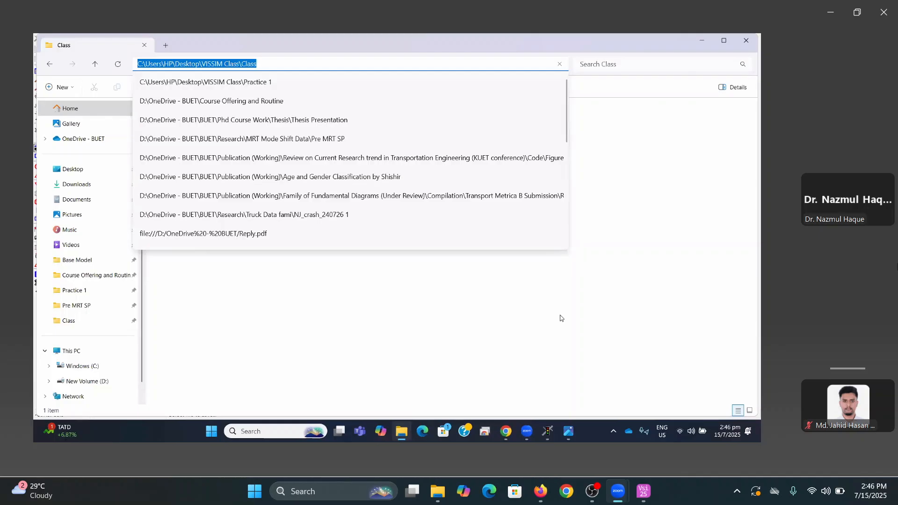
click(548, 430)
click(227, 71)
key(ctrl+v)
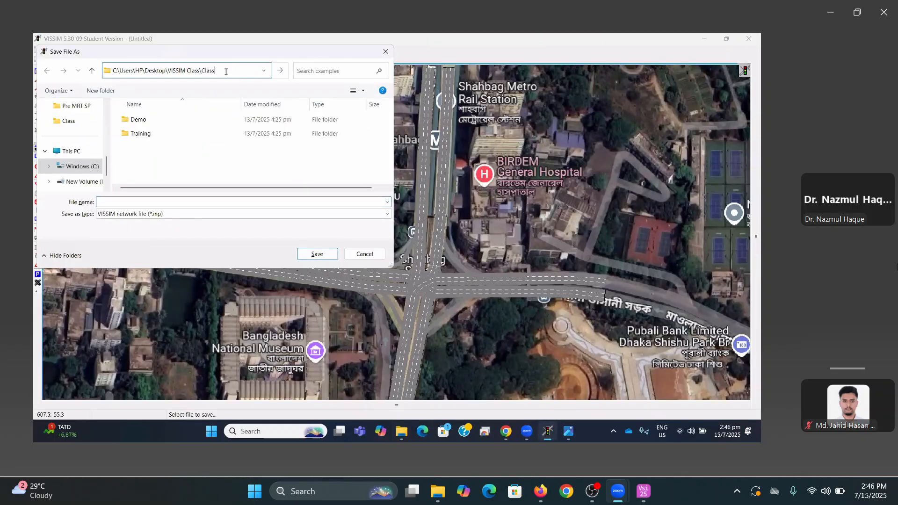
key(Return)
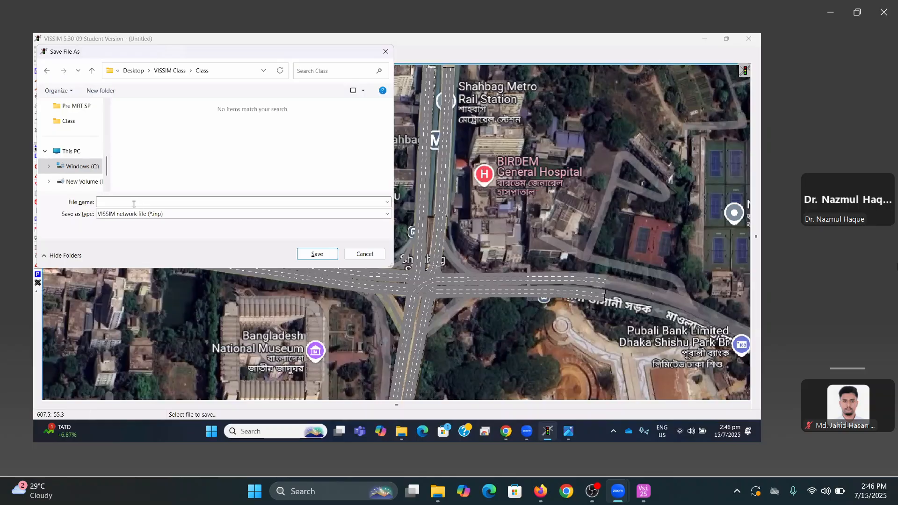
Save the network file as VissimTutorial and acknowledge the notice about additional files
click(134, 203)
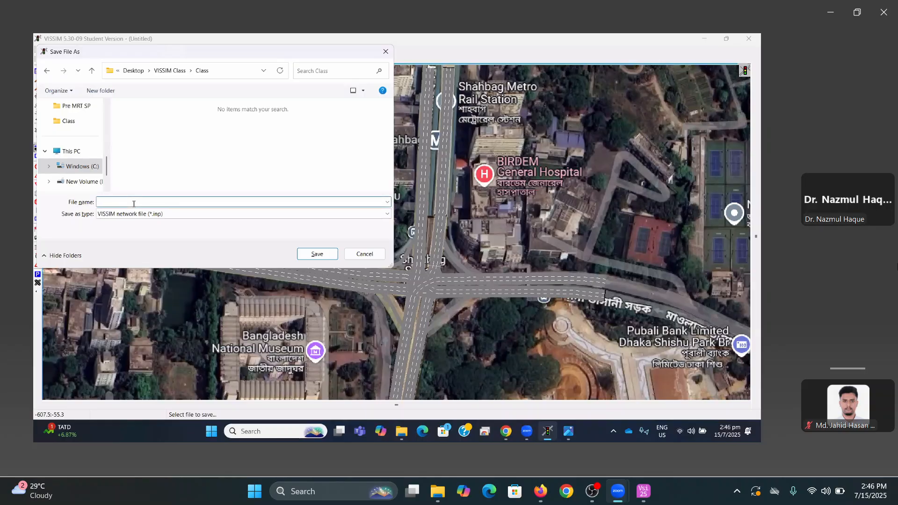
text(VissimTutorial)
click(316, 254)
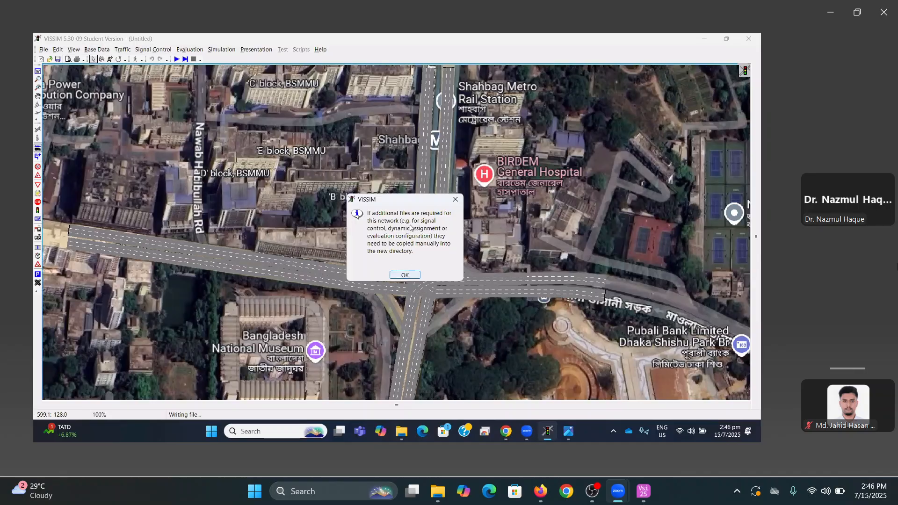
drag(398, 201, 387, 183)
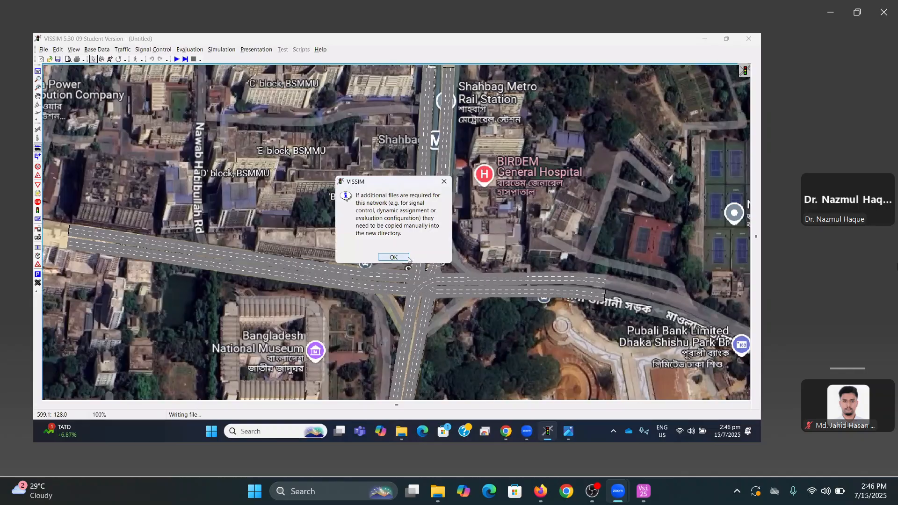
click(392, 257)
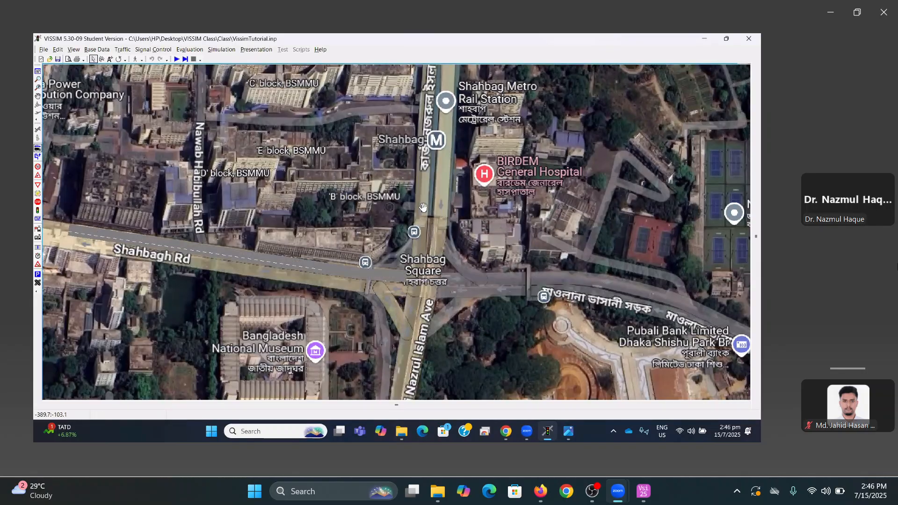
Check the background image and the saved network file in the Class folder in File Explorer, and return to VISSIM
drag(542, 231, 428, 238)
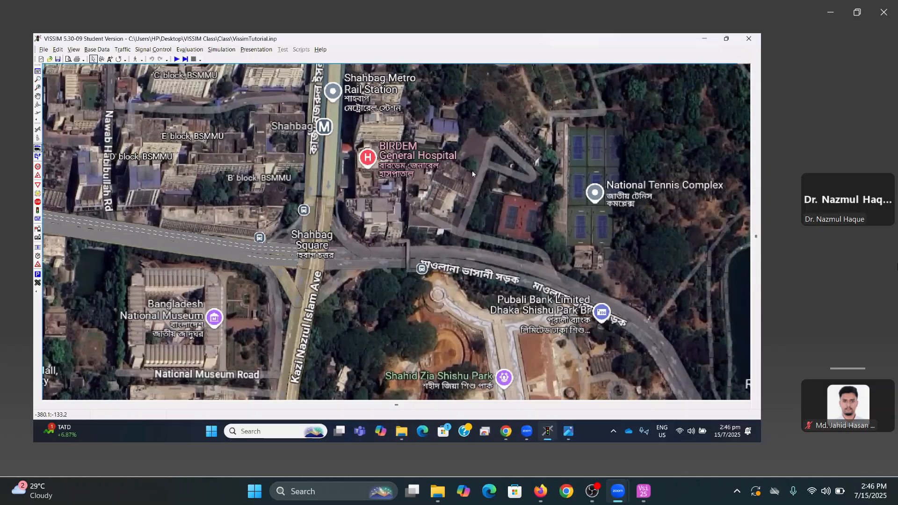
scroll(428, 238, down, 1)
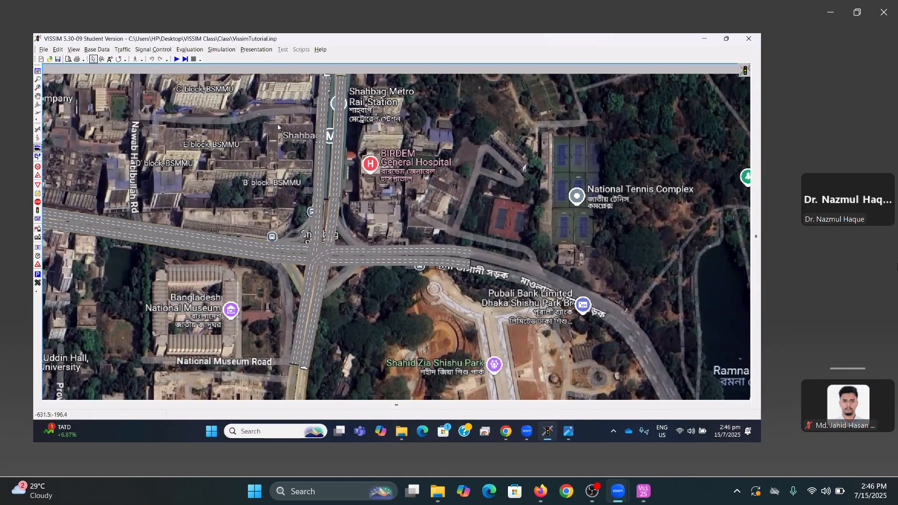
click(403, 431)
click(193, 120)
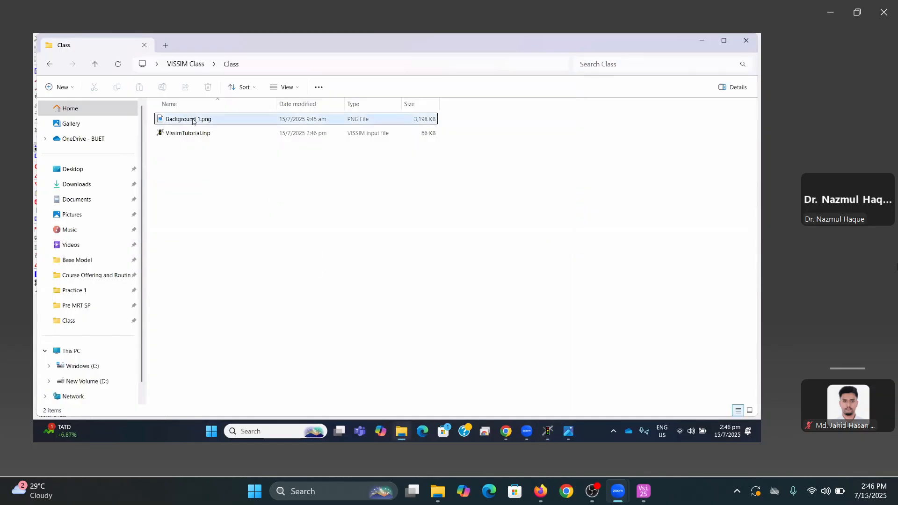
click(189, 134)
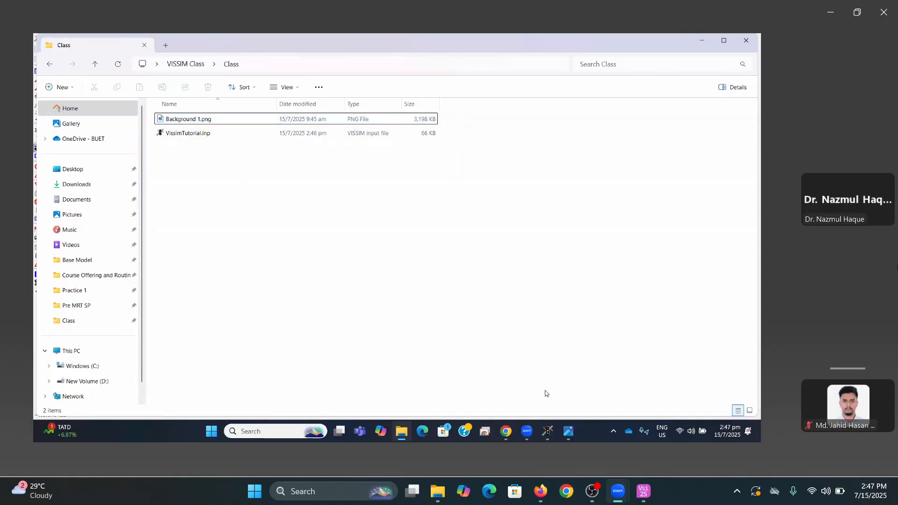
mouse_move(549, 433)
click(529, 405)
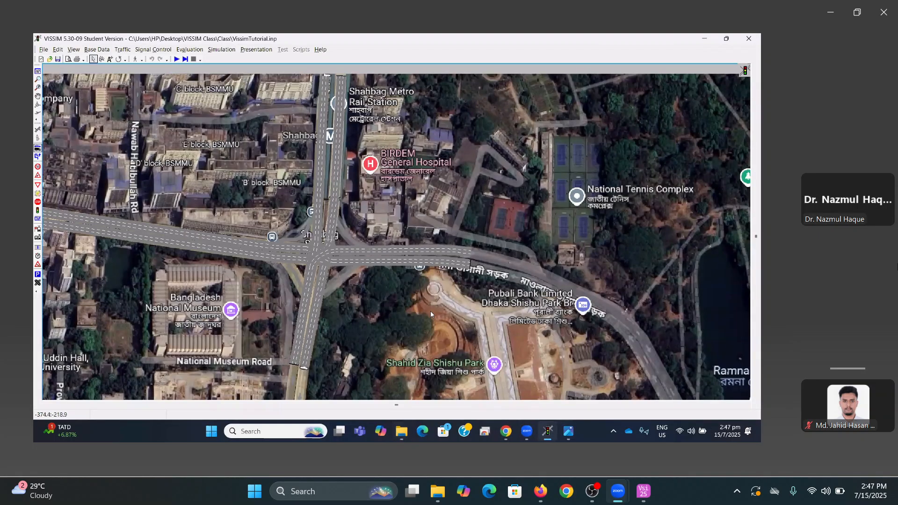
Start a continuous simulation run, save the changed background when asked, and watch the traffic around the intersection
mouse_move(400, 204)
mouse_down()
mouse_move(395, 226)
mouse_move(407, 191)
mouse_up()
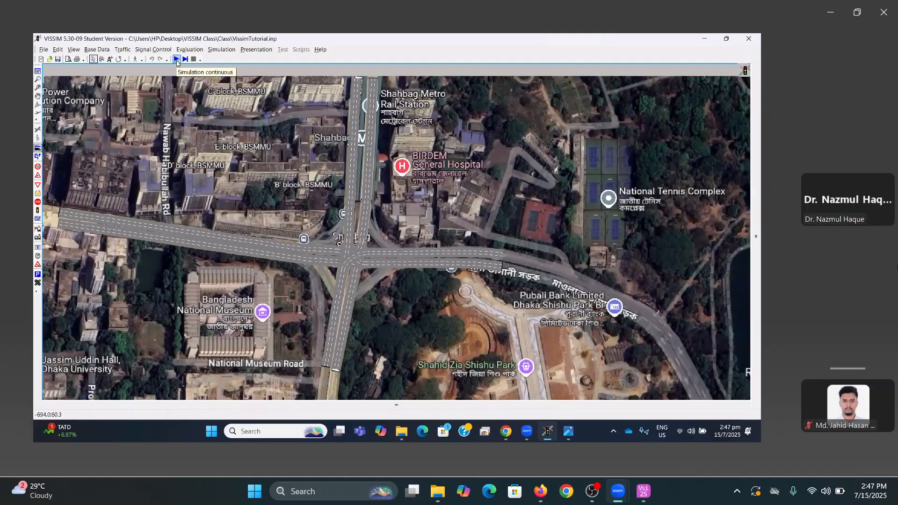
click(176, 59)
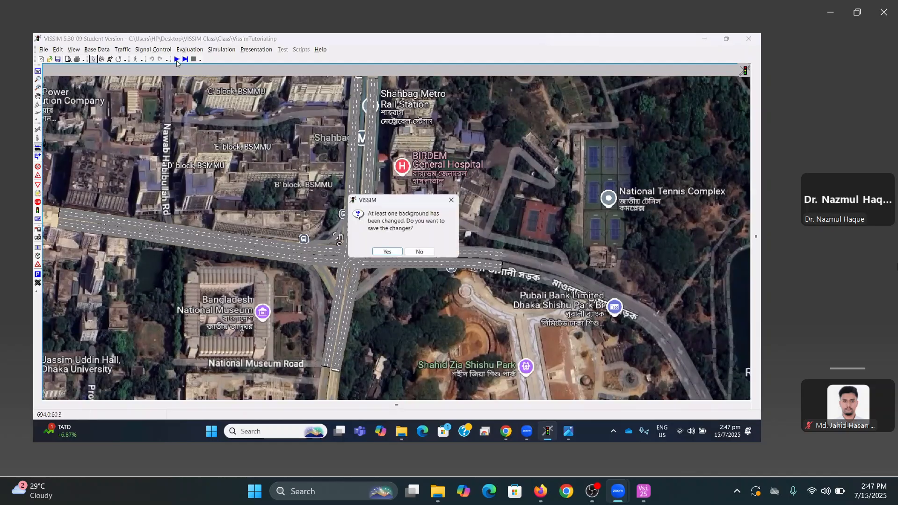
click(386, 252)
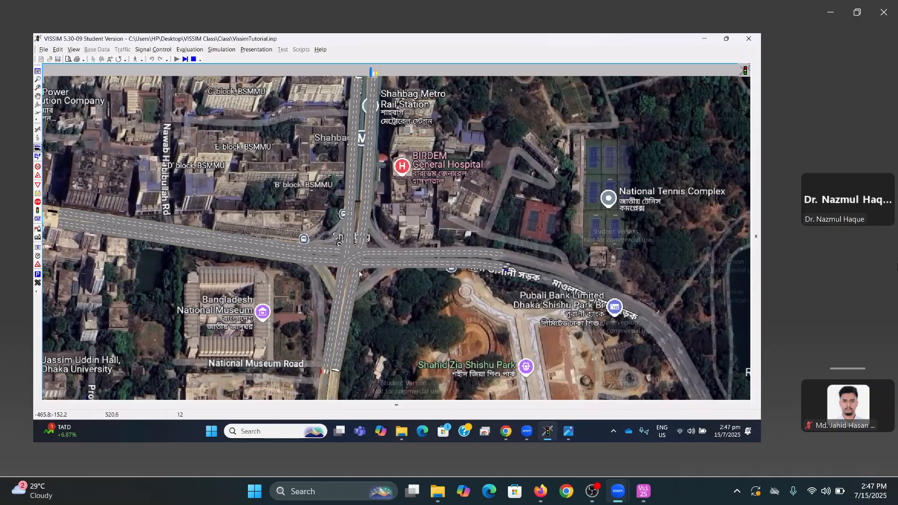
drag(388, 274, 383, 267)
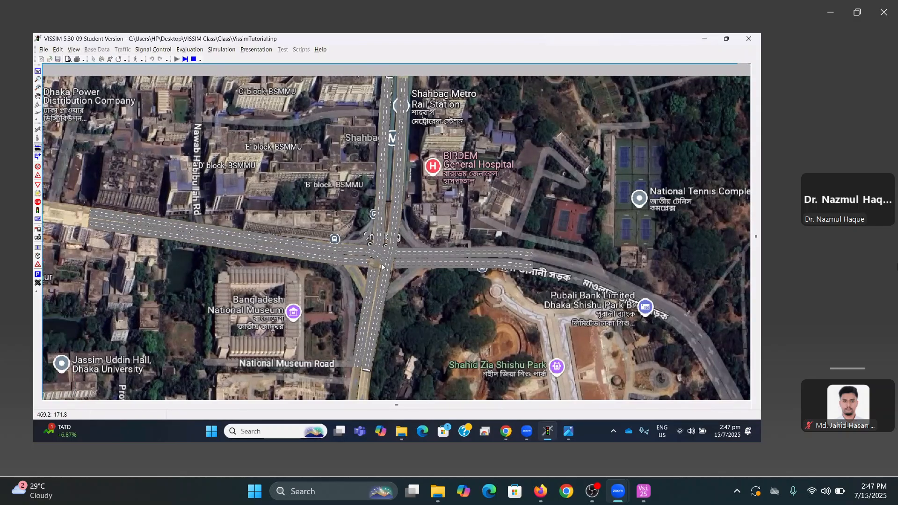
scroll(324, 258, up, 1)
scroll(324, 258, up, 2)
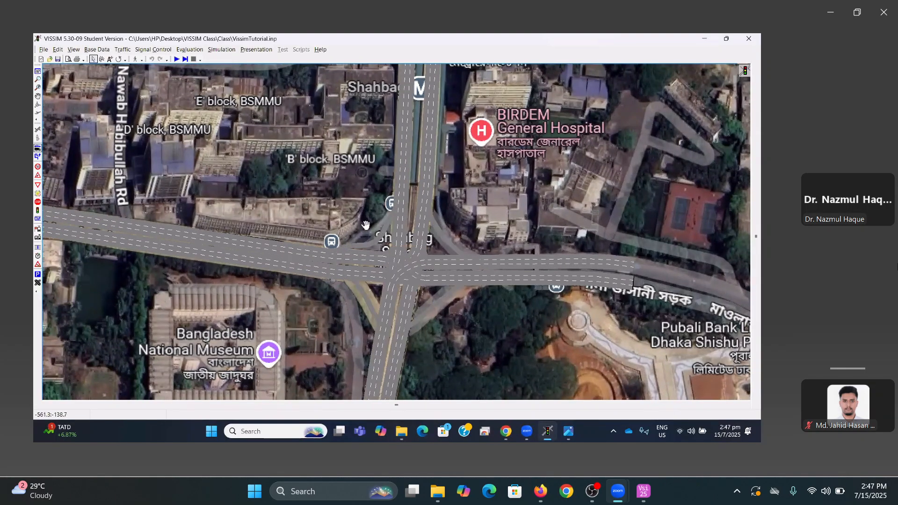
Run the continuous simulation once more, stop it, and look at the western approach
key(Left)
click(177, 60)
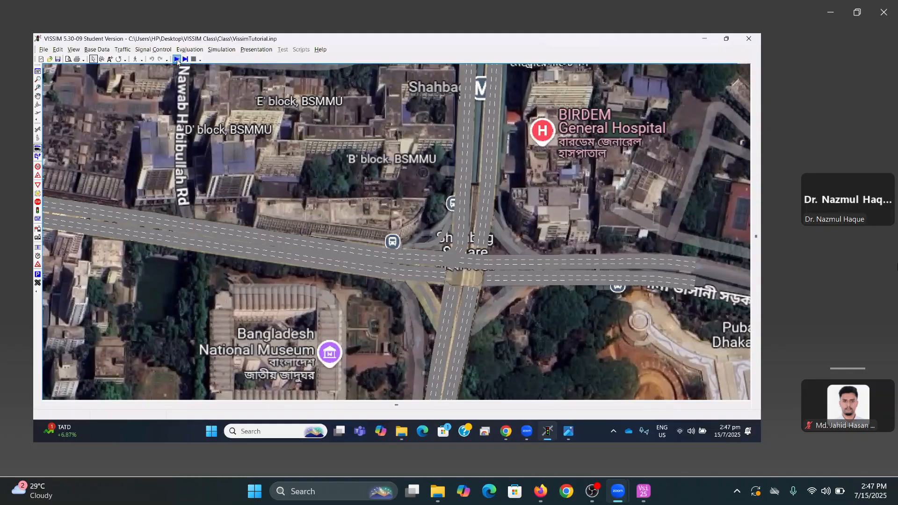
key(Escape)
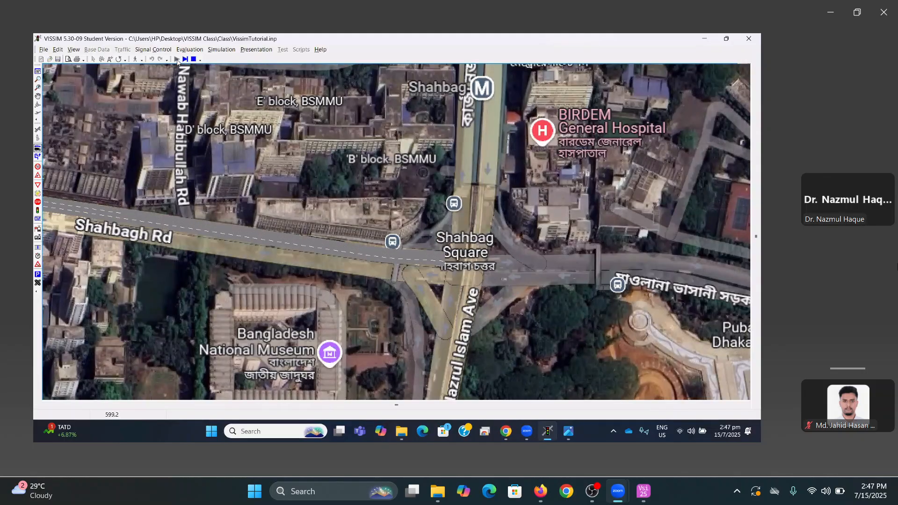
drag(195, 206, 336, 194)
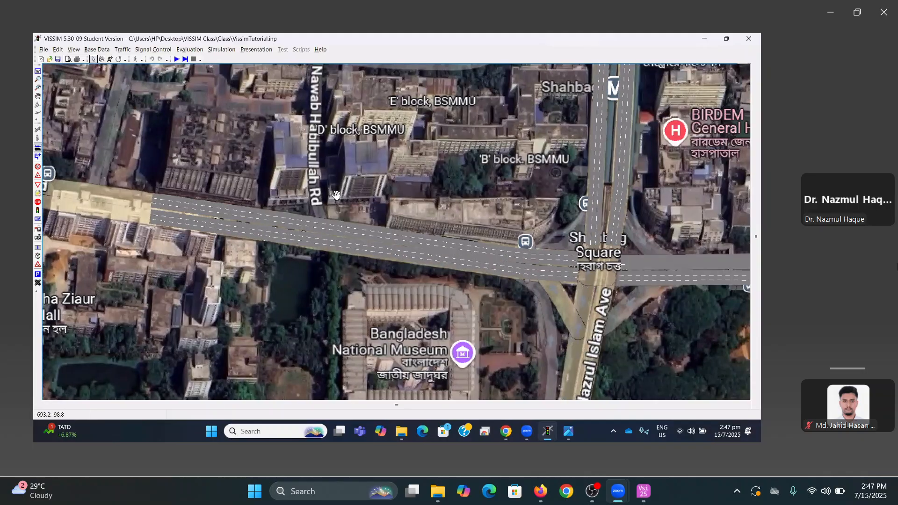
Toggle between the 3D and 2D views and rerun the continuous simulation to watch vehicles on the links, stopping each run
key(ctrl+d)
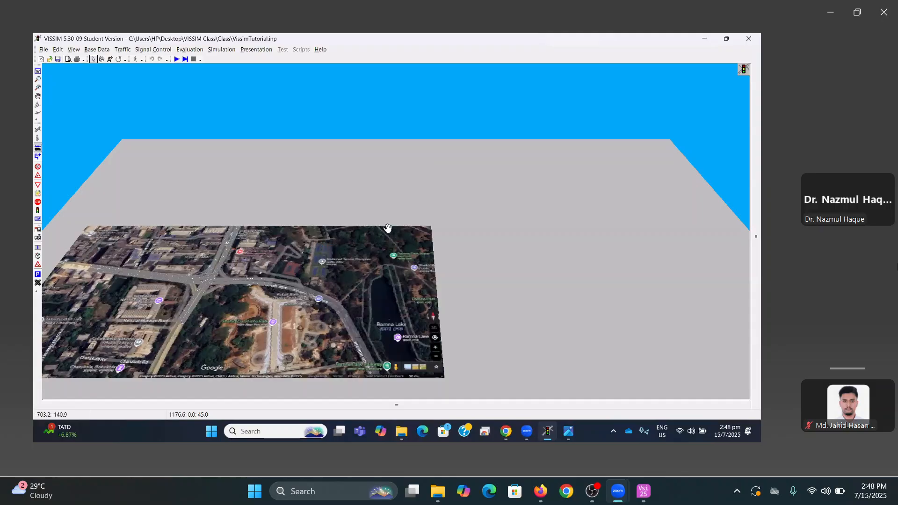
key(ctrl+d)
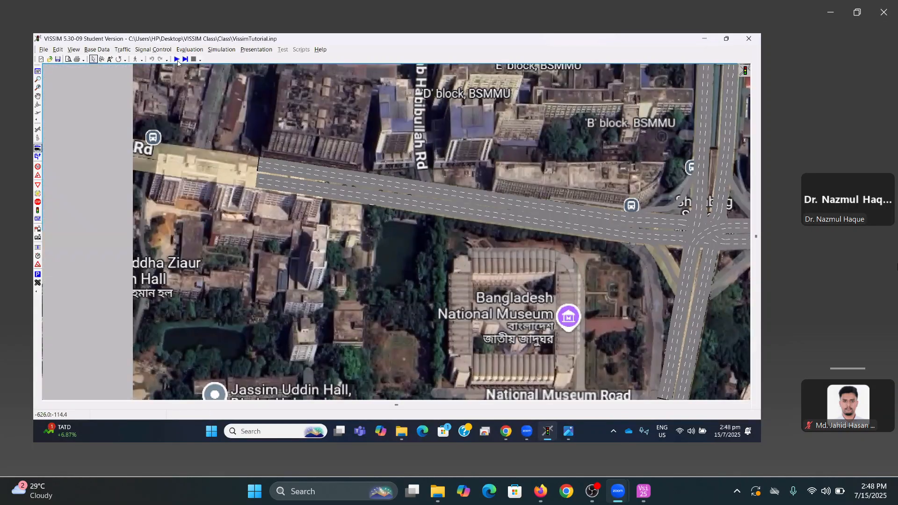
click(177, 59)
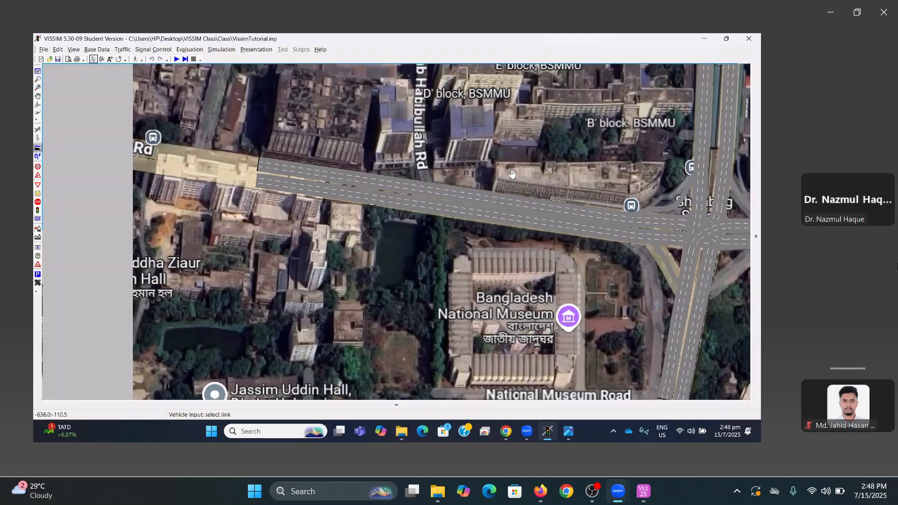
drag(426, 180, 218, 182)
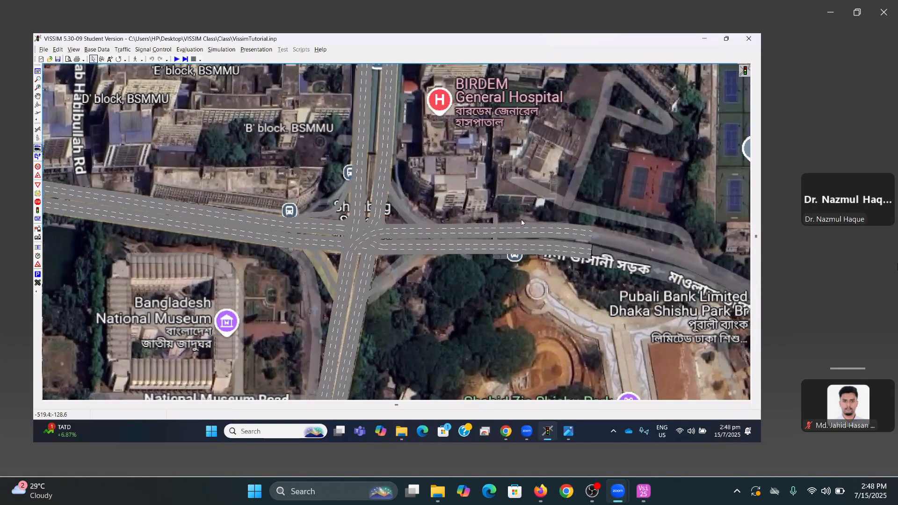
drag(574, 223, 600, 170)
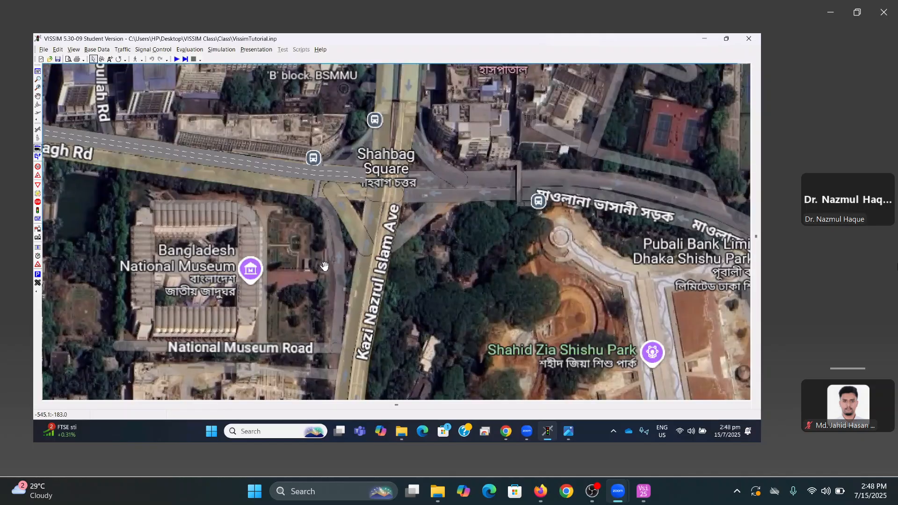
scroll(356, 201, up, 2)
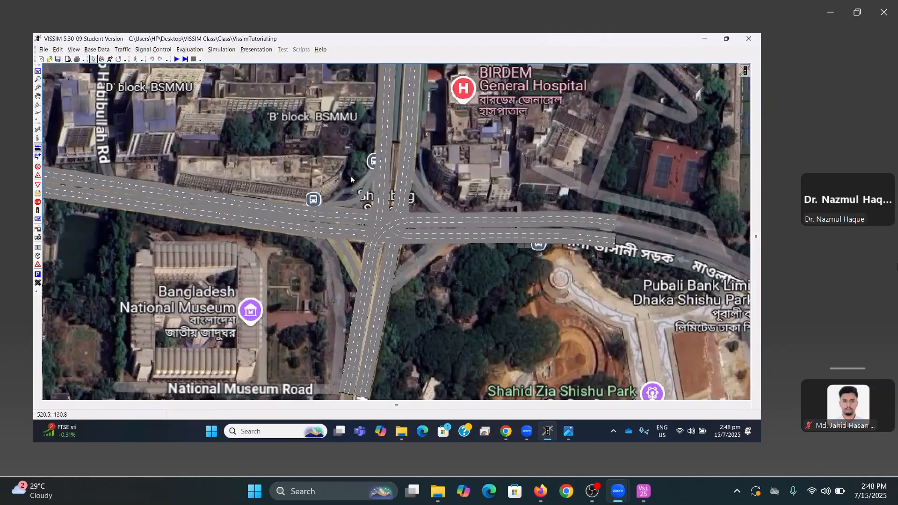
click(177, 60)
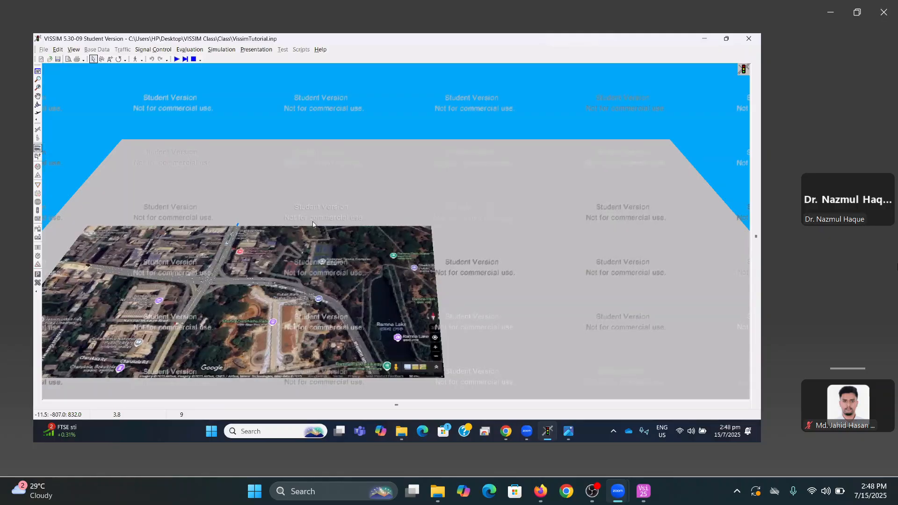
key(Escape)
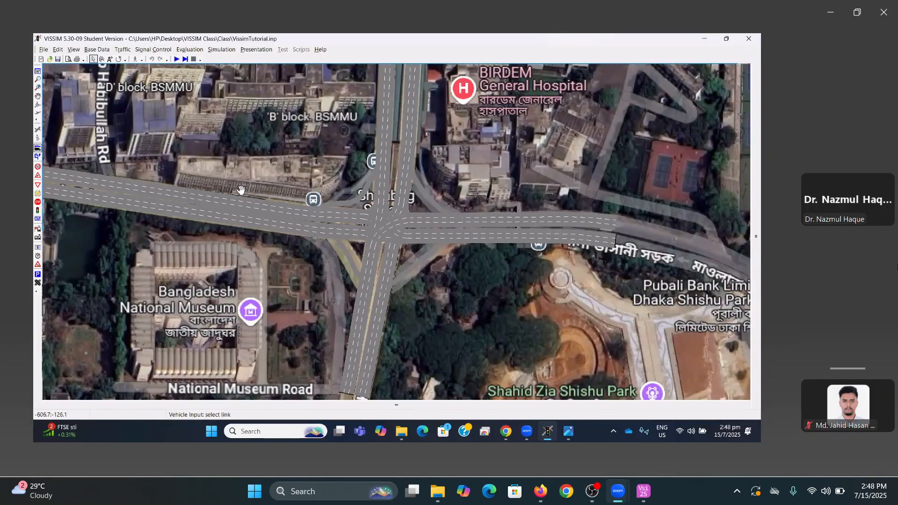
Check the vehicle input of the From Katabon link on the western approach and close its dialog
drag(232, 172, 232, 168)
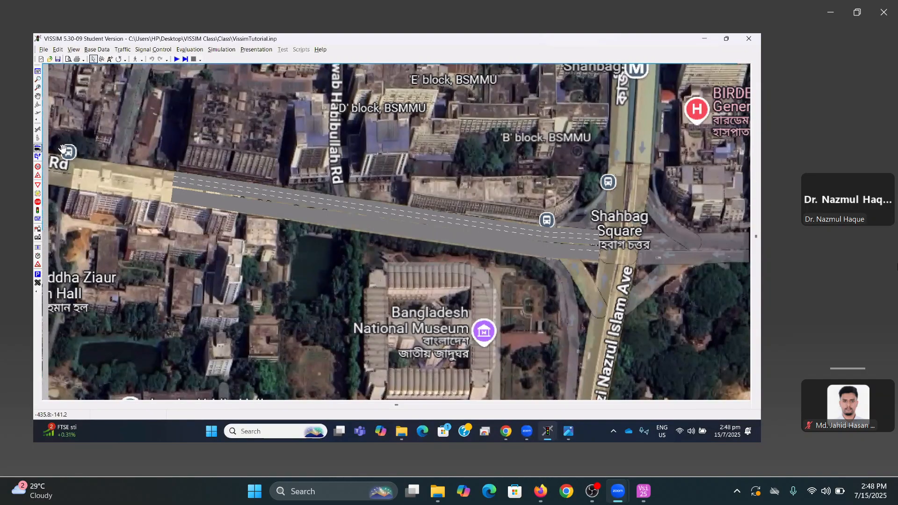
click(38, 148)
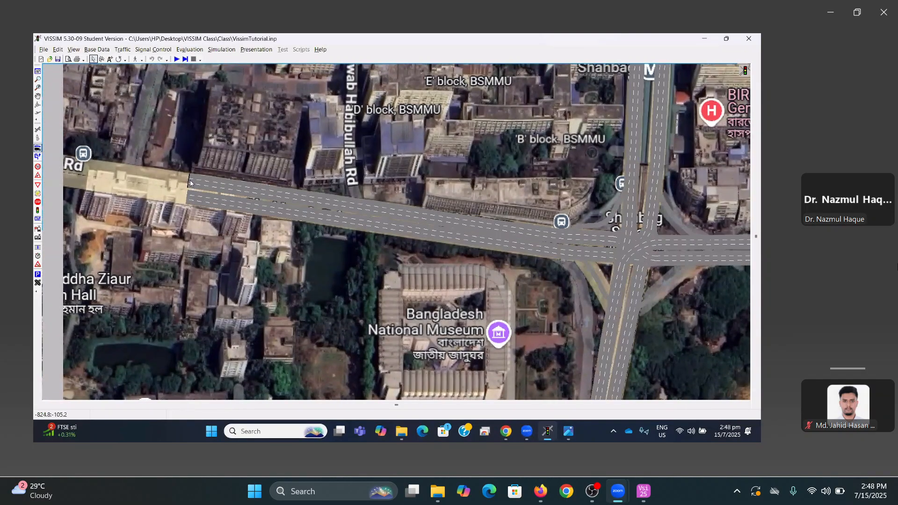
double_click(206, 185)
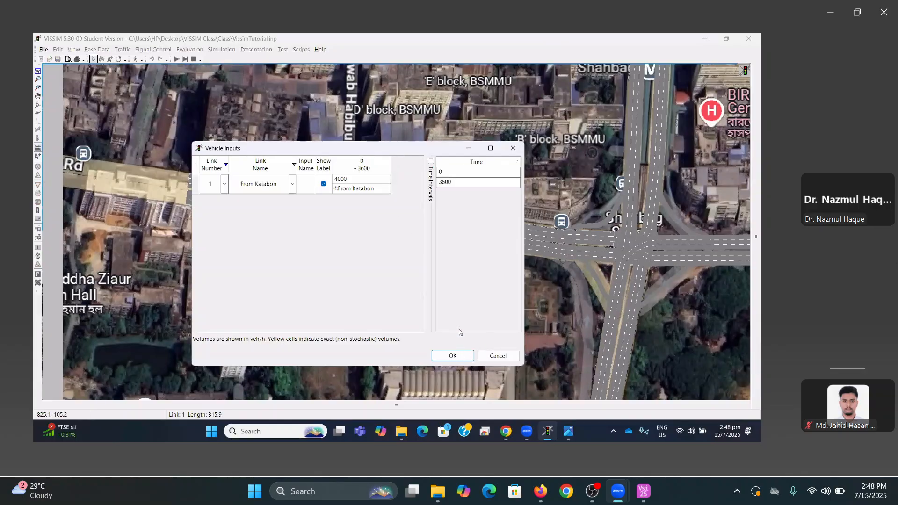
drag(441, 151, 359, 130)
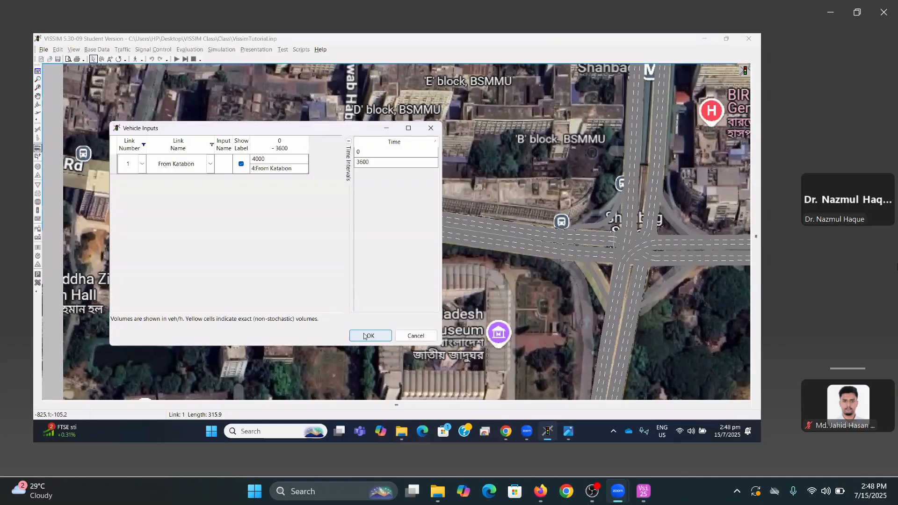
click(369, 336)
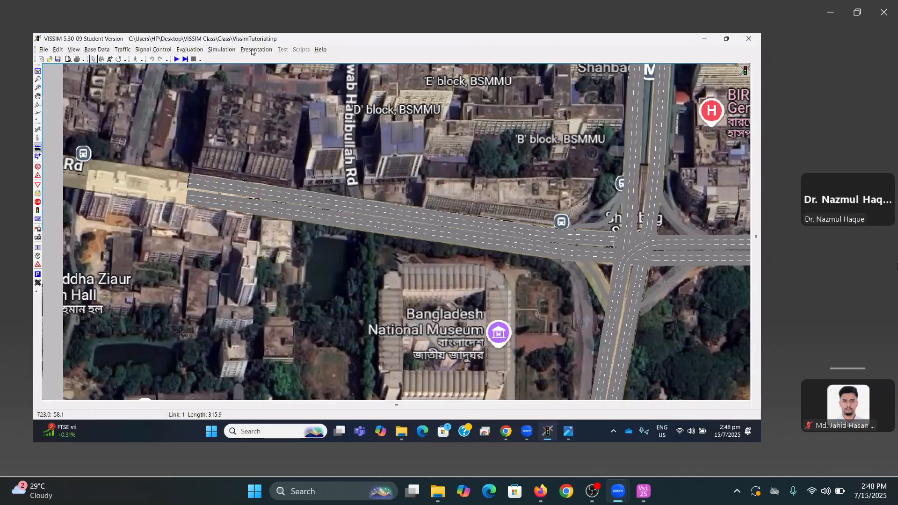
Review the simulation parameters, including period, resolution and speed, and accept them as they are
click(228, 51)
click(232, 62)
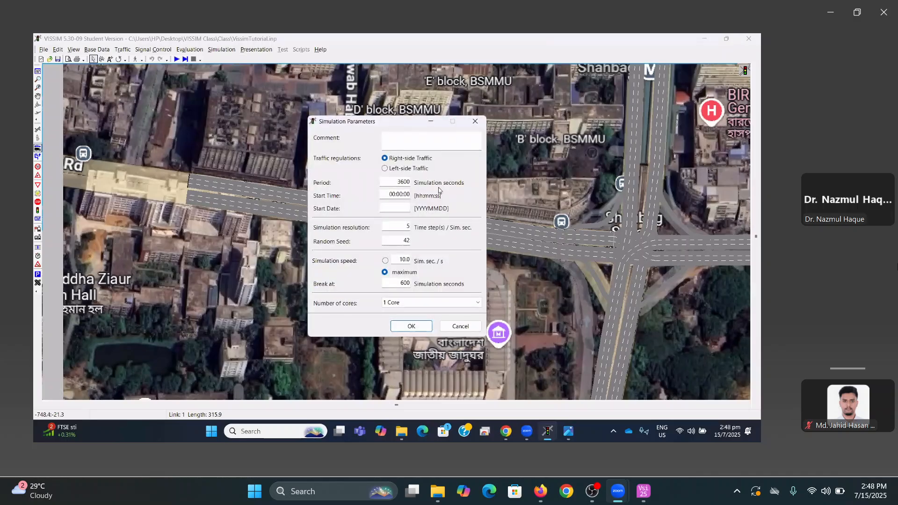
click(411, 327)
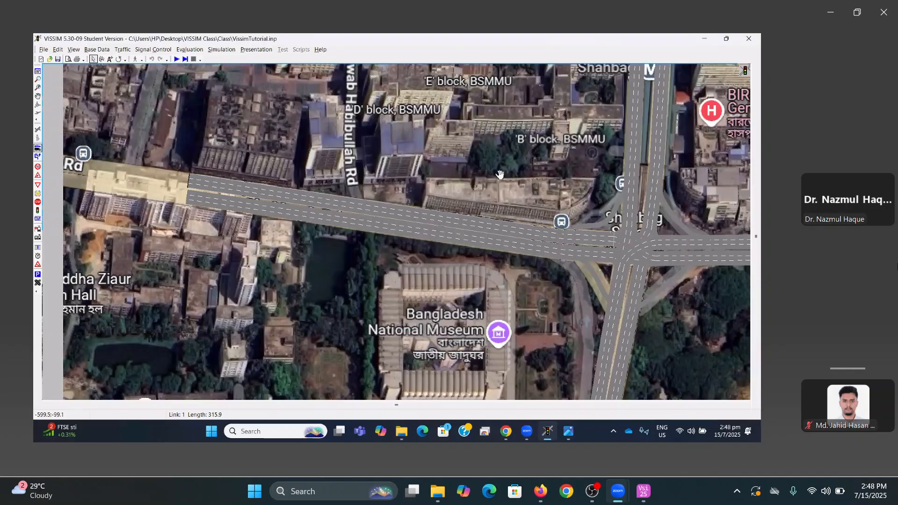
drag(409, 164, 385, 167)
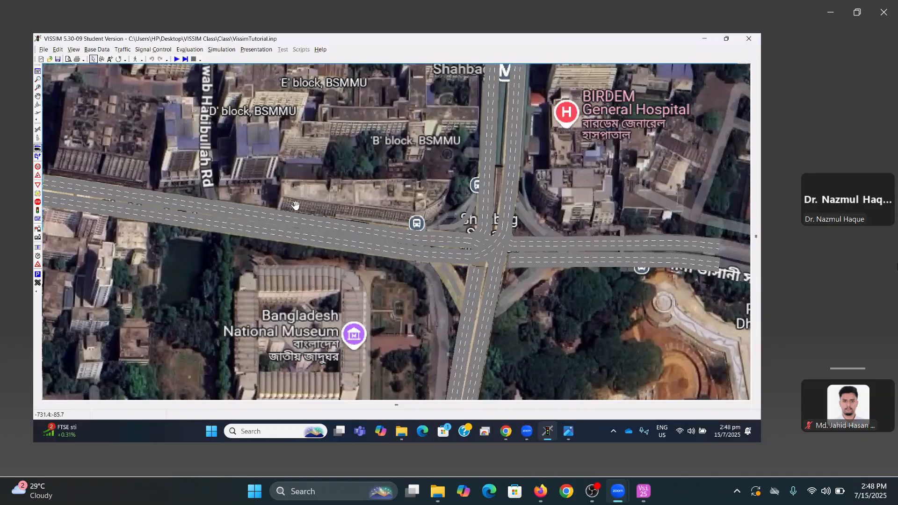
drag(541, 204, 404, 226)
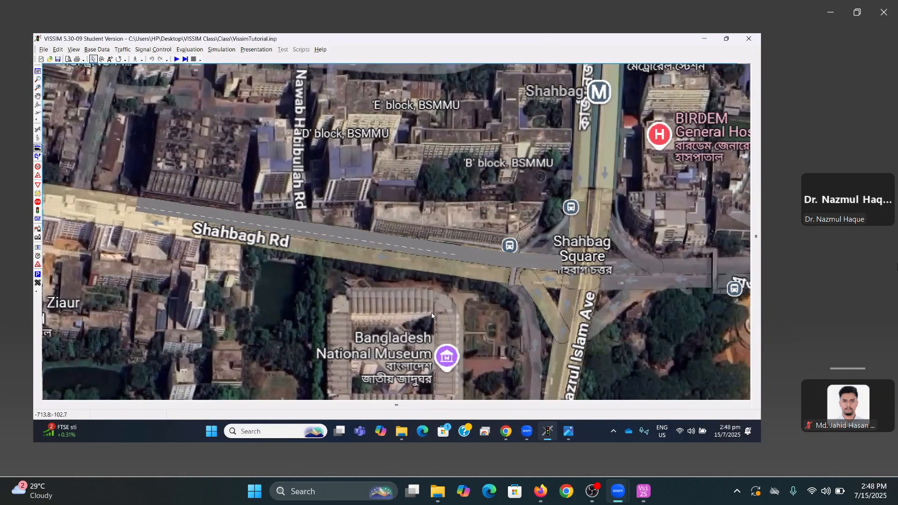
scroll(388, 248, up, 4)
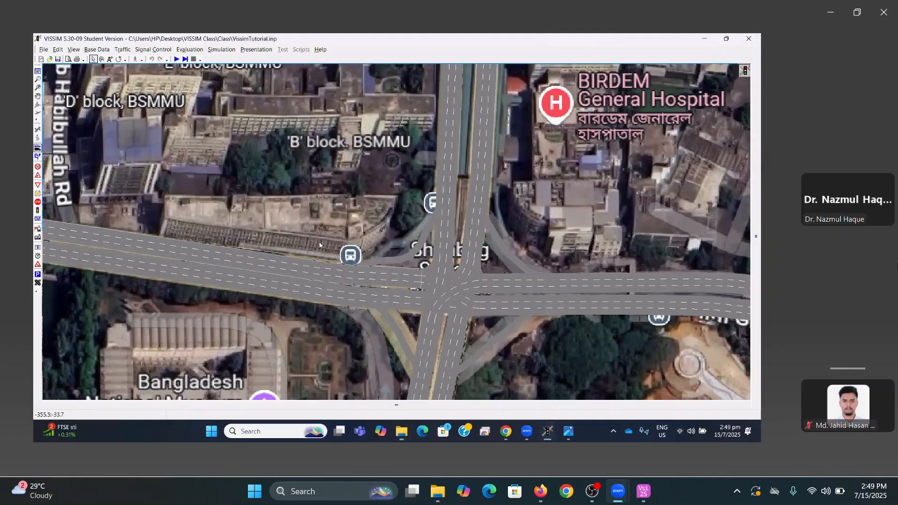
Close VISSIM and reopen the network from VissimTutorial.inp in the Class folder in File Explorer
click(748, 39)
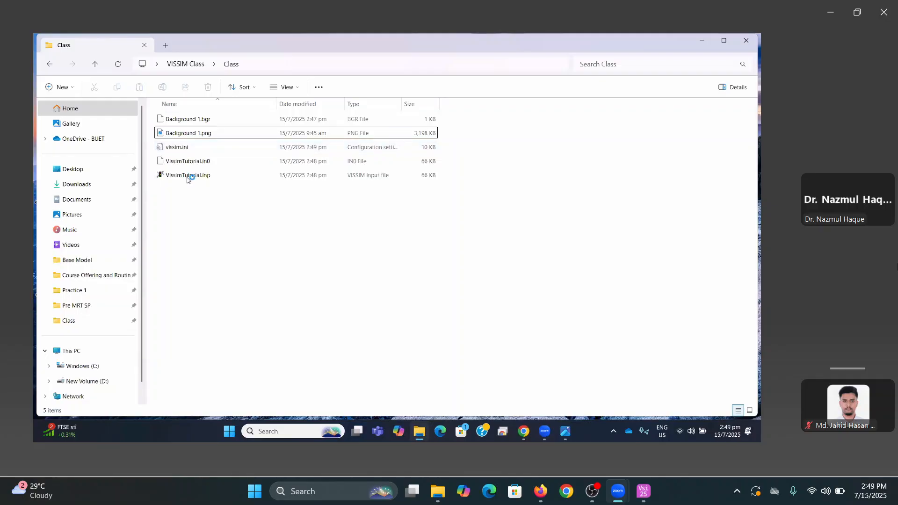
double_click(189, 176)
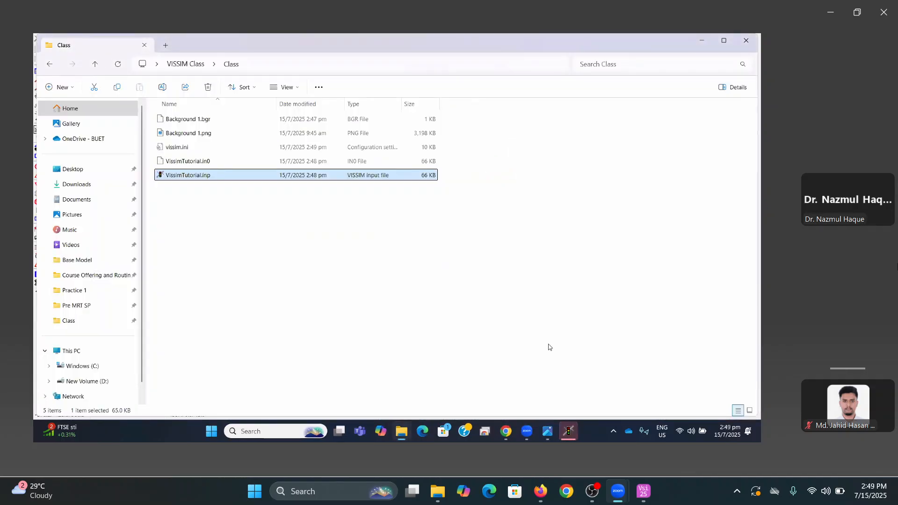
click(570, 435)
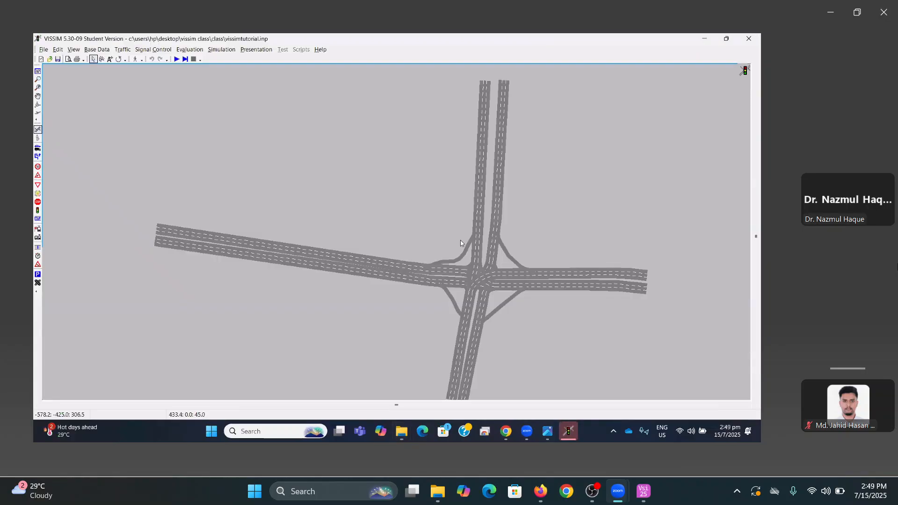
Load Background 1.png from the Class folder as the network's background image and close the background selection
drag(429, 138, 284, 62)
click(96, 50)
mouse_move(71, 50)
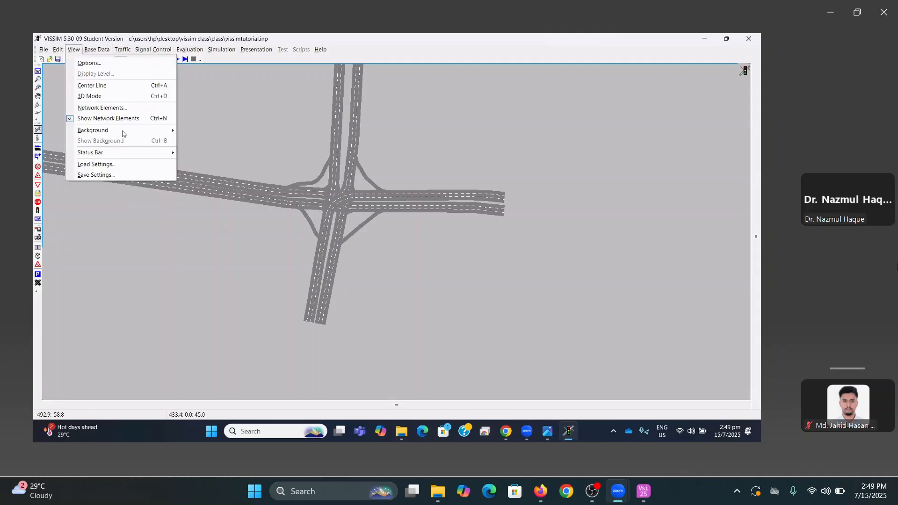
mouse_move(127, 130)
click(203, 133)
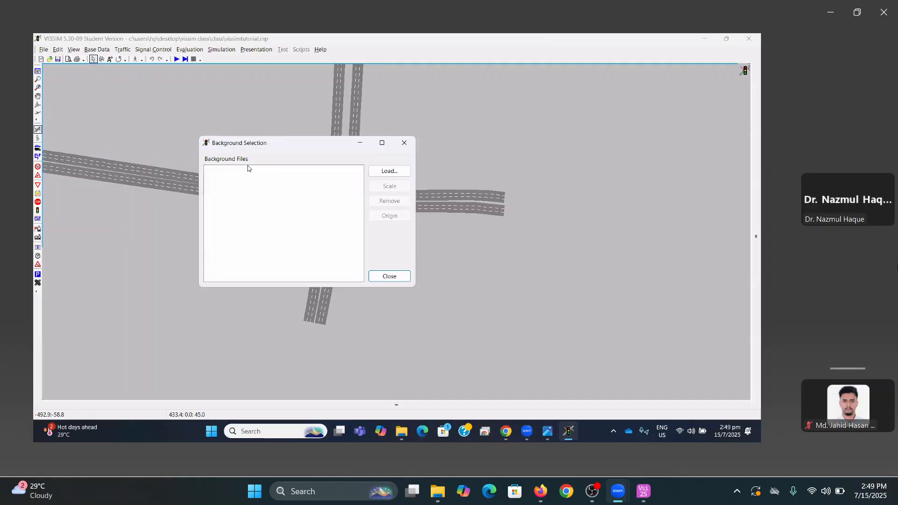
click(389, 171)
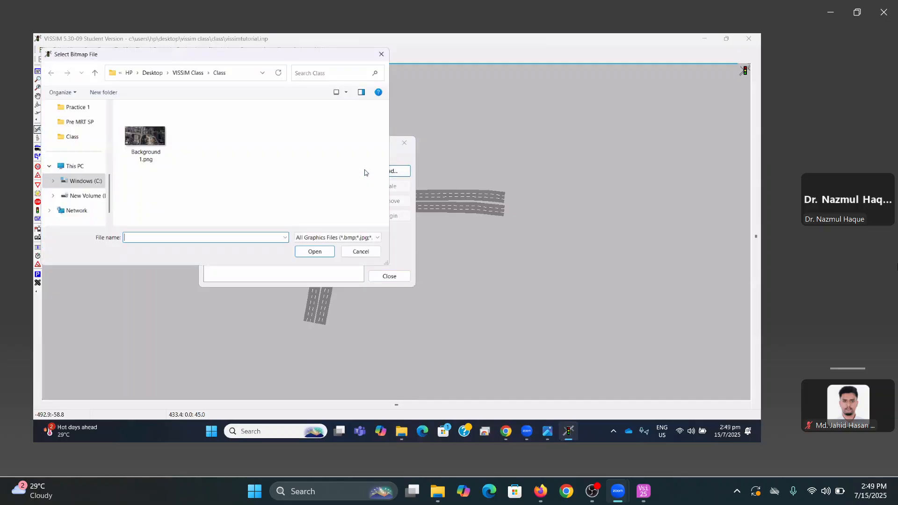
click(157, 142)
click(319, 254)
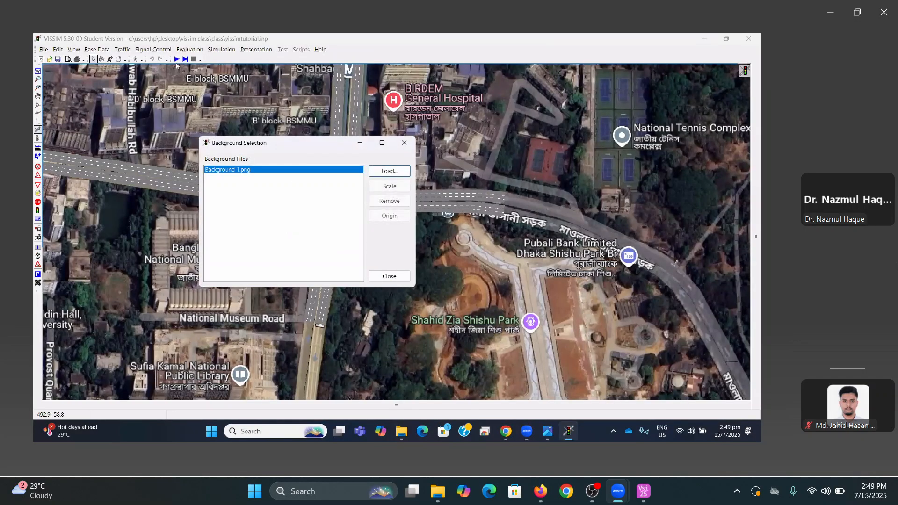
key(Escape)
Start a continuous simulation of the reopened network with the whole intersection in view
scroll(259, 119, down, 2)
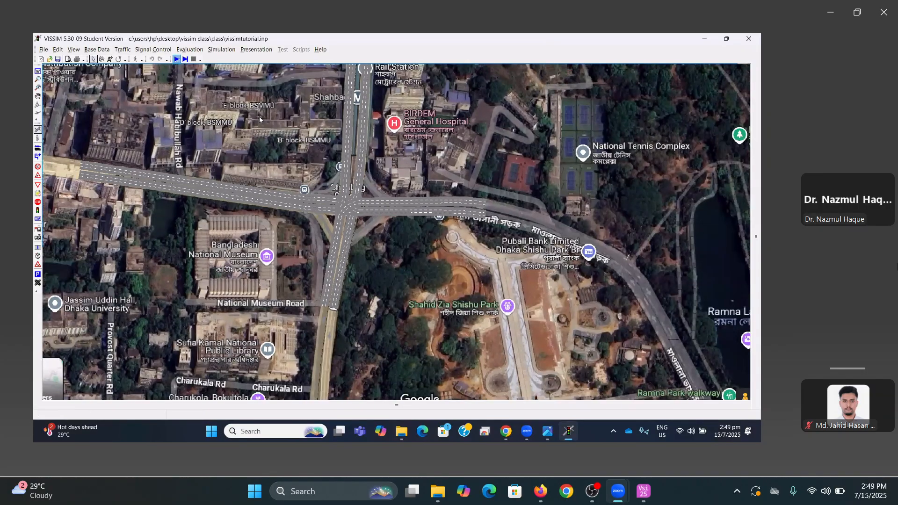
key(F5)
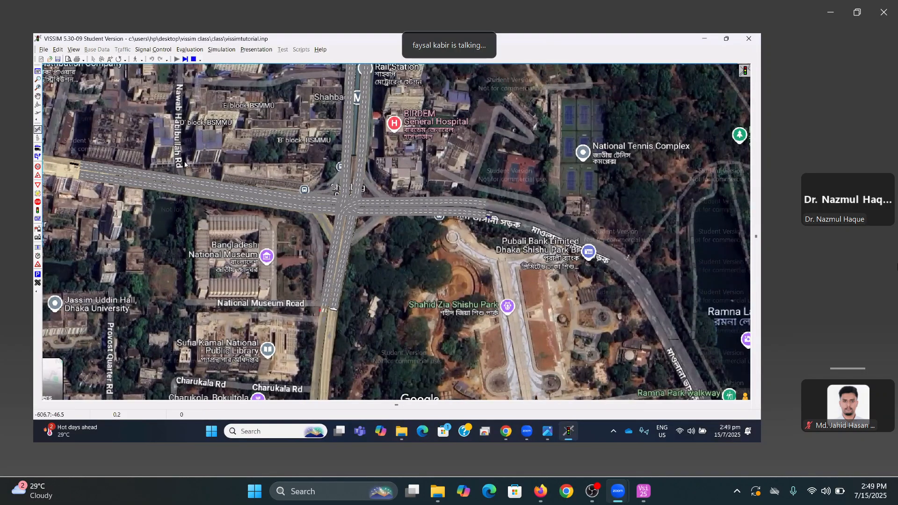
Stop the simulation and set the From Katabon link's vehicle input to 2000 veh/h for the 0–3600 interval
key(Escape)
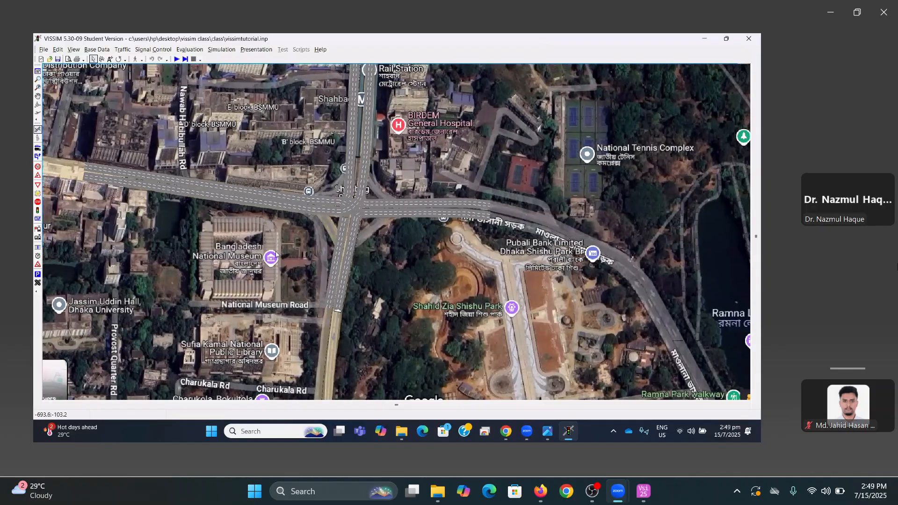
scroll(276, 255, up, 2)
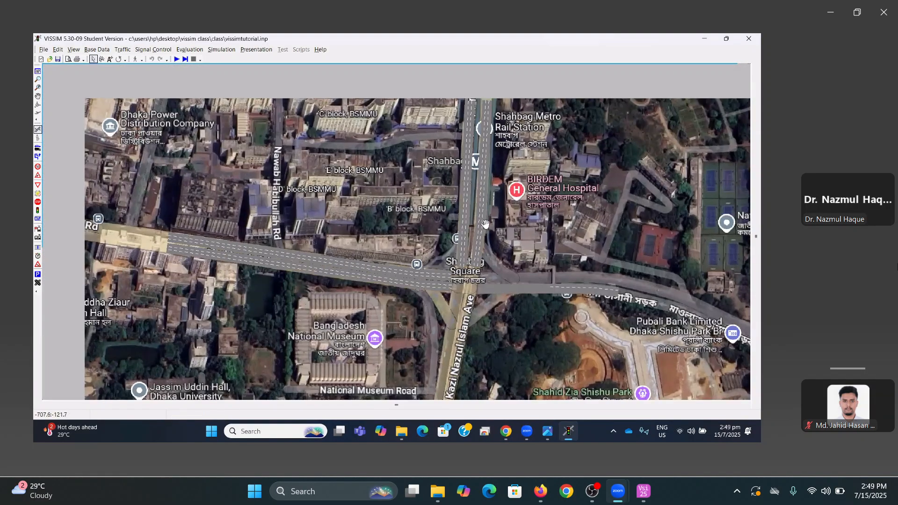
scroll(290, 137, up, 1)
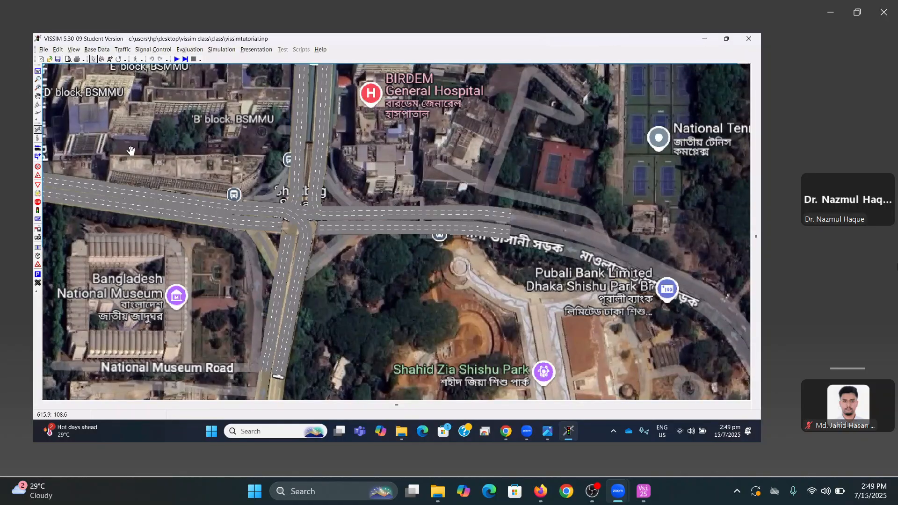
scroll(239, 226, up, 2)
drag(239, 225, 522, 266)
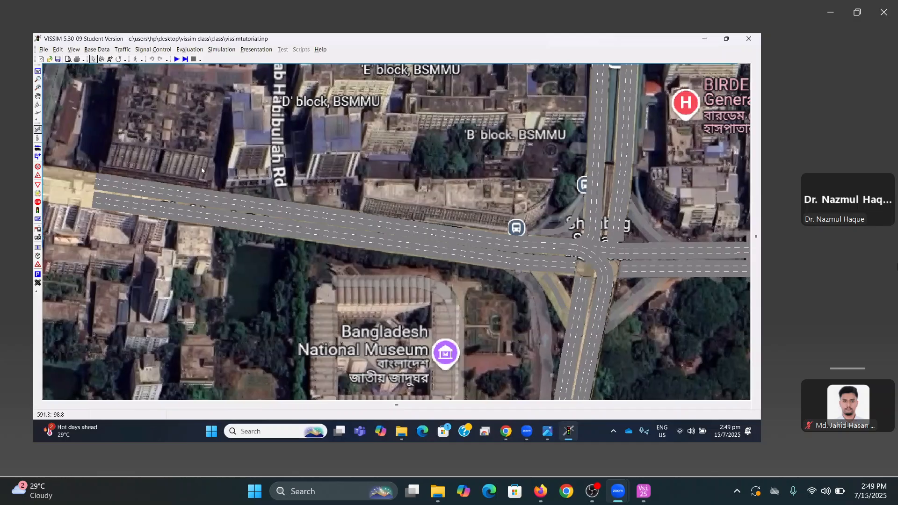
drag(423, 181, 234, 185)
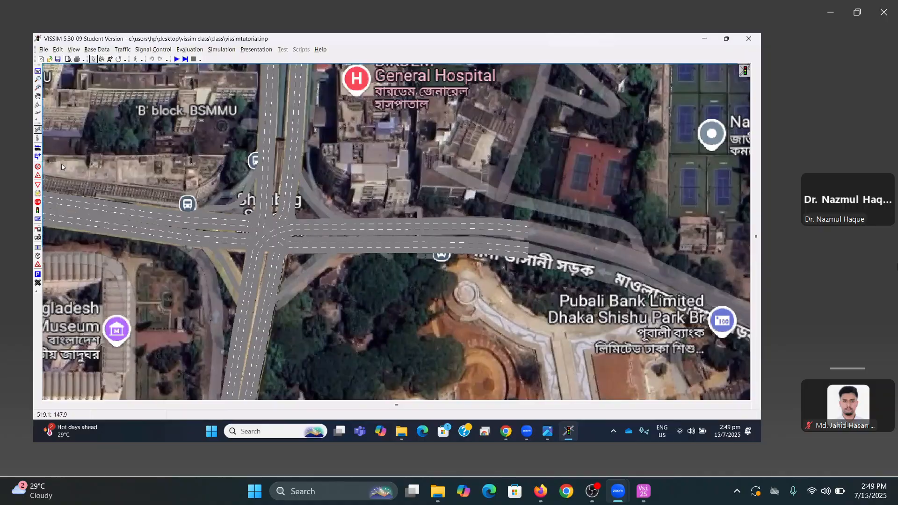
key(ctrl+a)
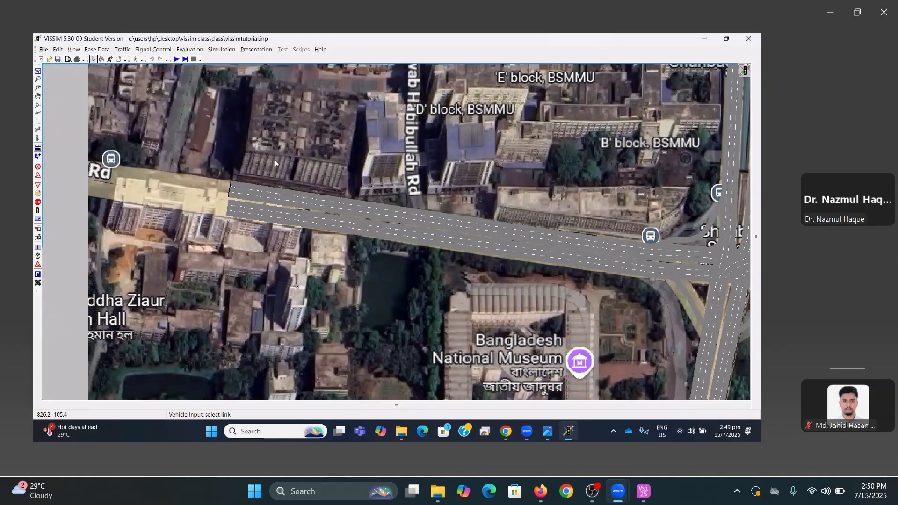
double_click(275, 160)
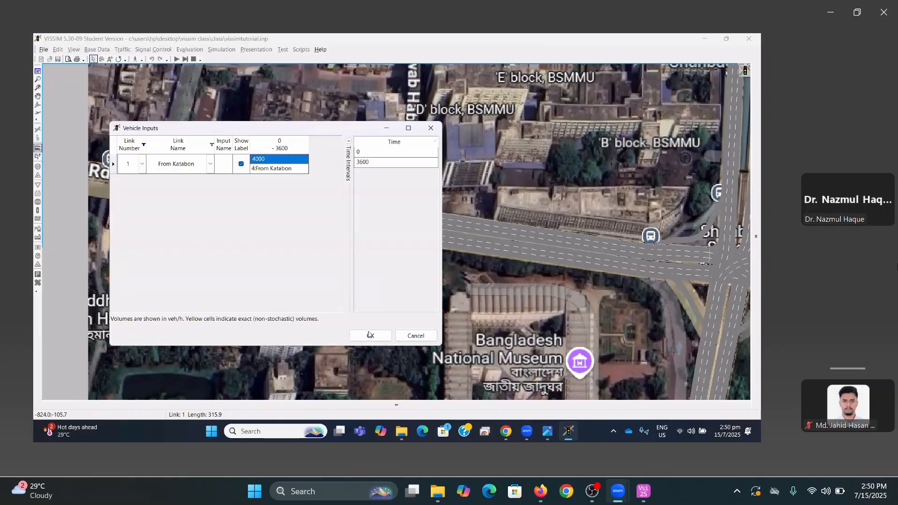
text(2000)
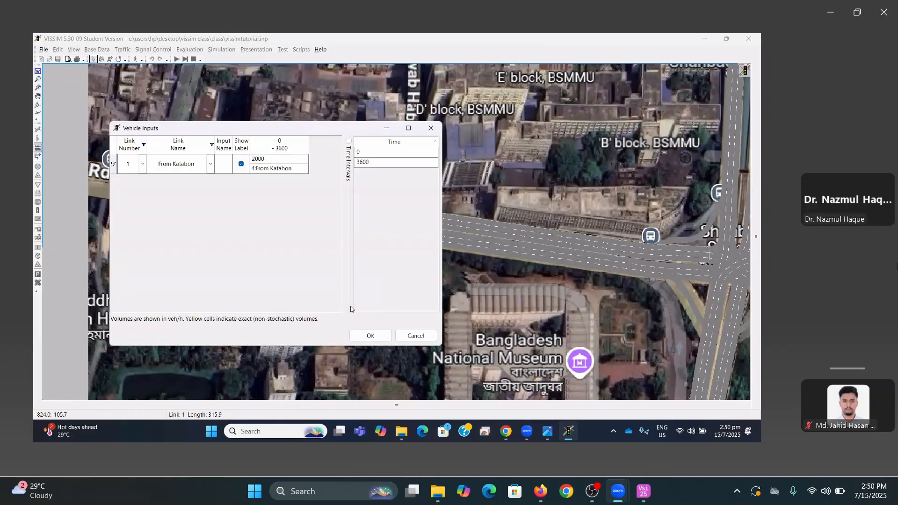
key(Return)
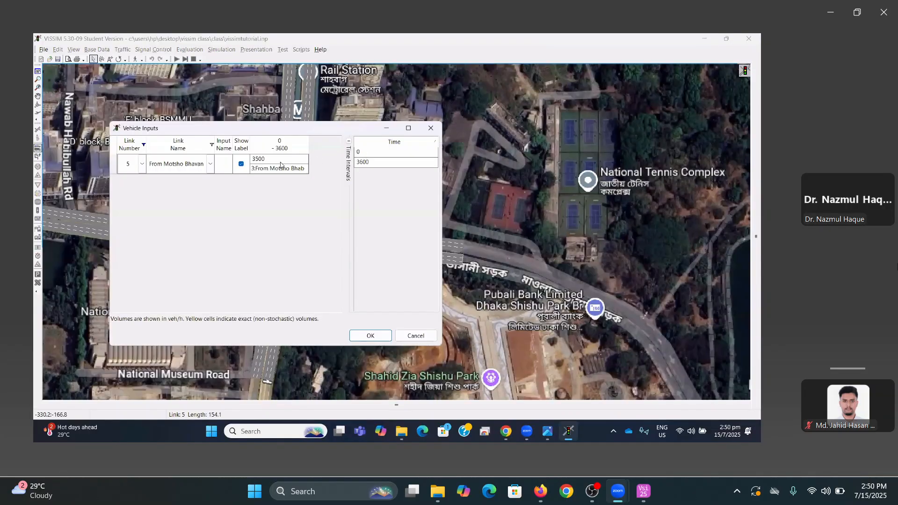
Edit the vehicle volume of the From Motsho Bhavan link and accept the vehicle input of northern link 3
click(281, 162)
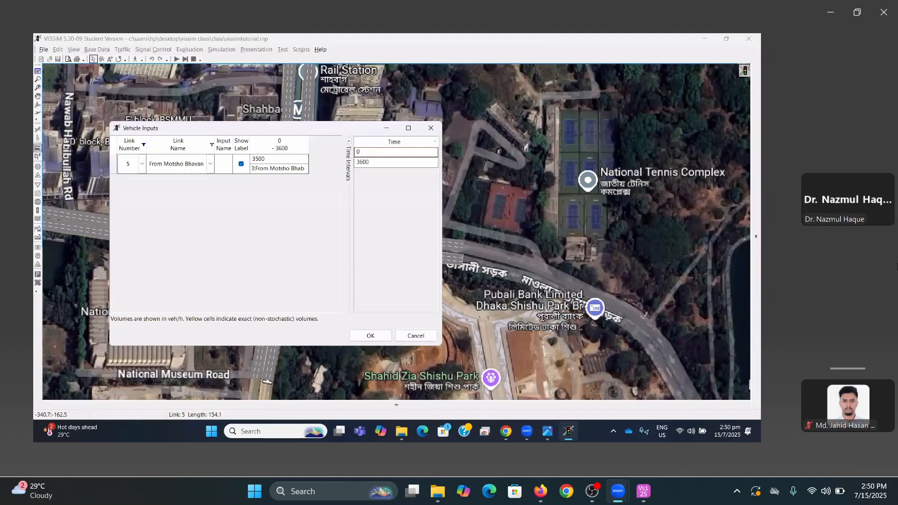
click(281, 159)
text(3)
click(360, 334)
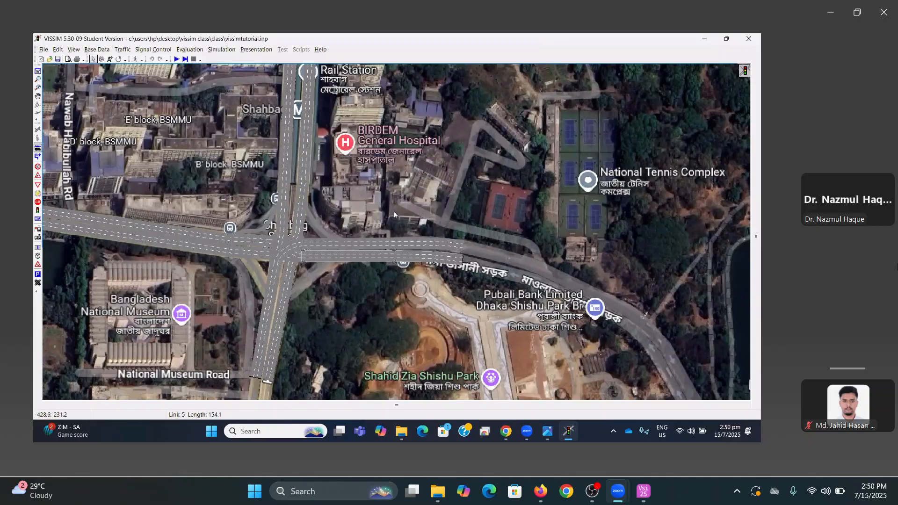
drag(394, 212, 435, 234)
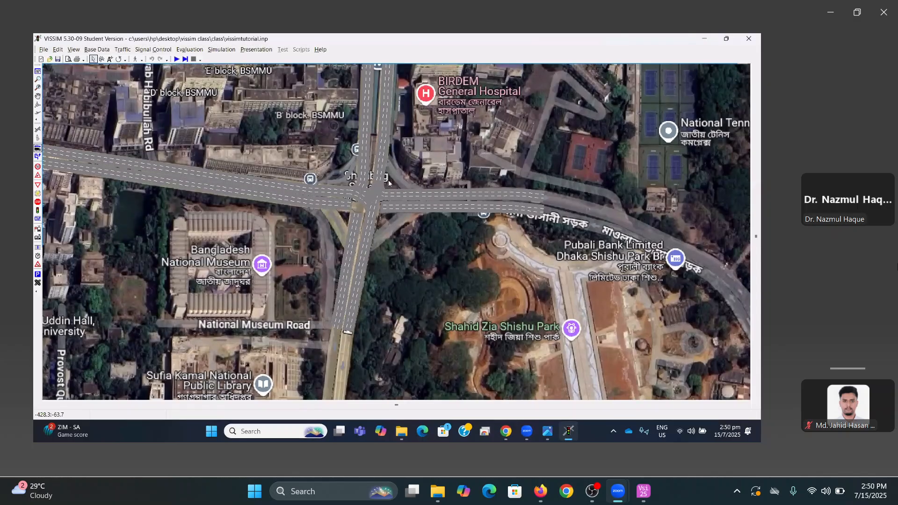
drag(369, 149, 369, 338)
double_click(389, 224)
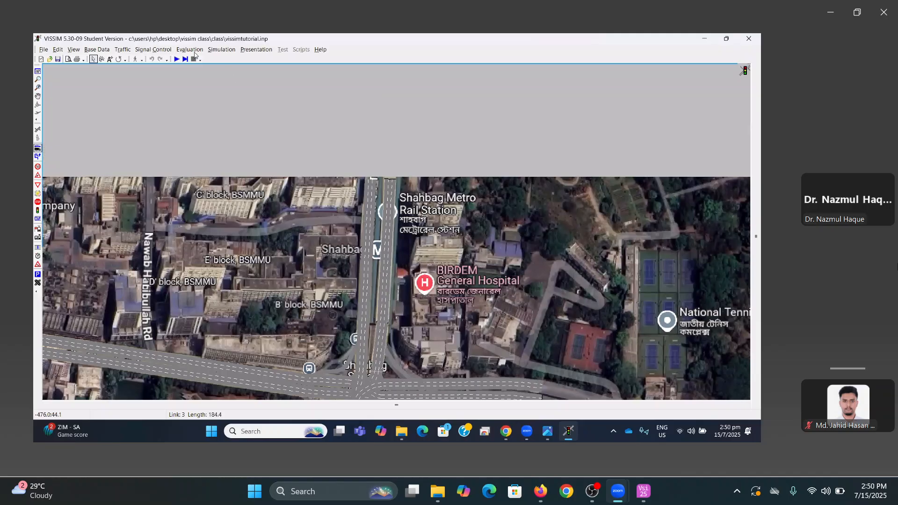
click(370, 335)
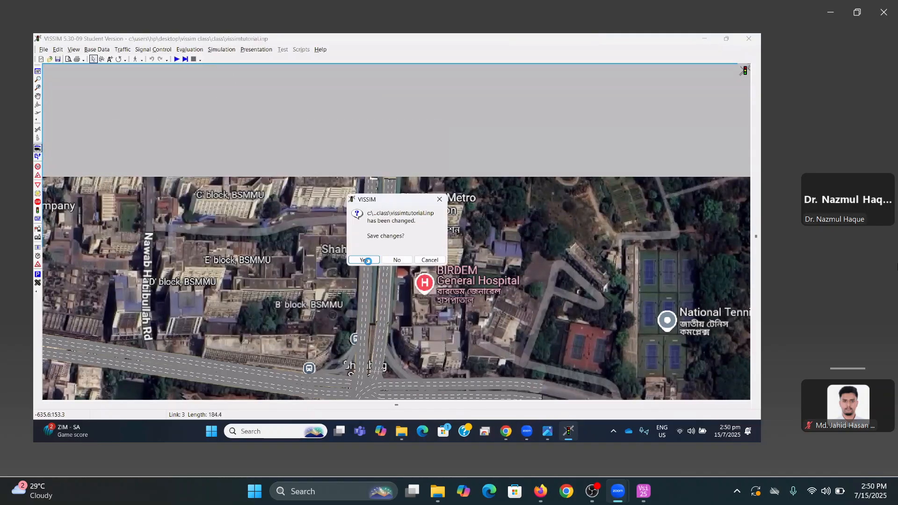
Save the changed network and run a brief simulation before stopping it
click(367, 261)
key(F5)
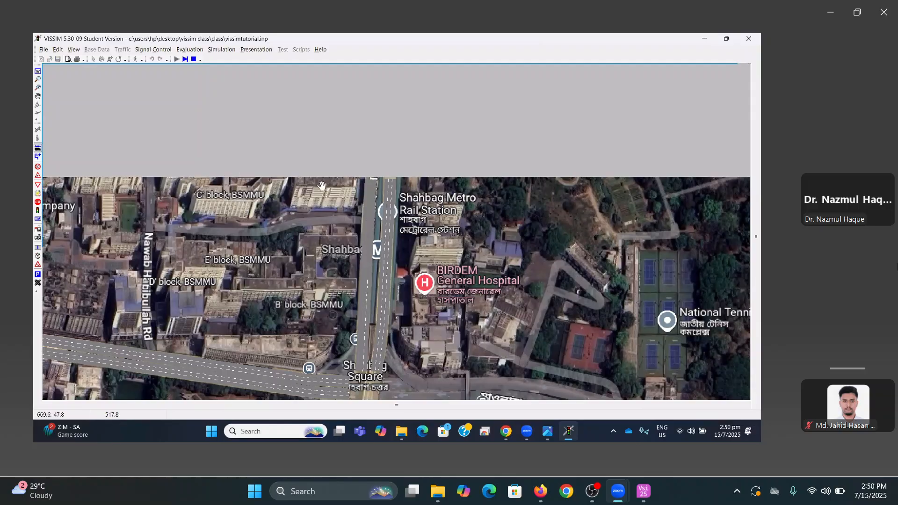
key(Escape)
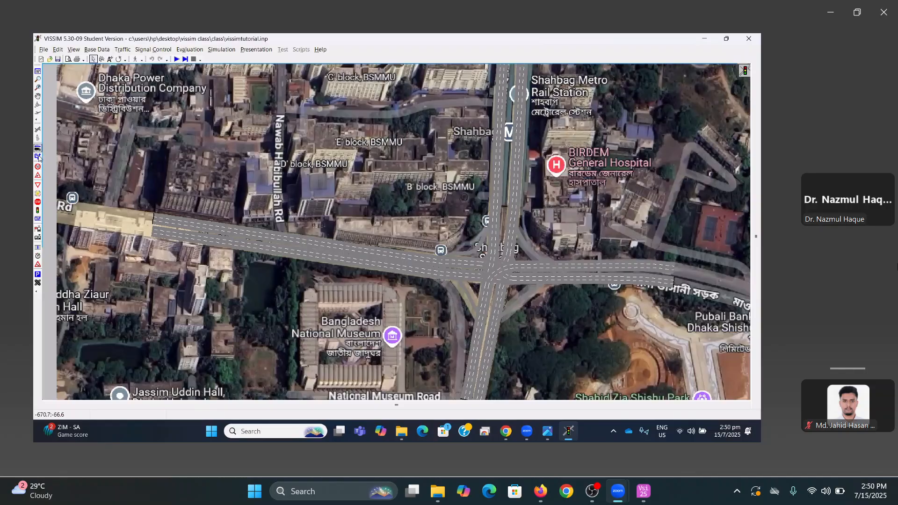
Create a static routing decision named from Katabon about 3.9 m along link 1 on the western approach
key(ctrl+d)
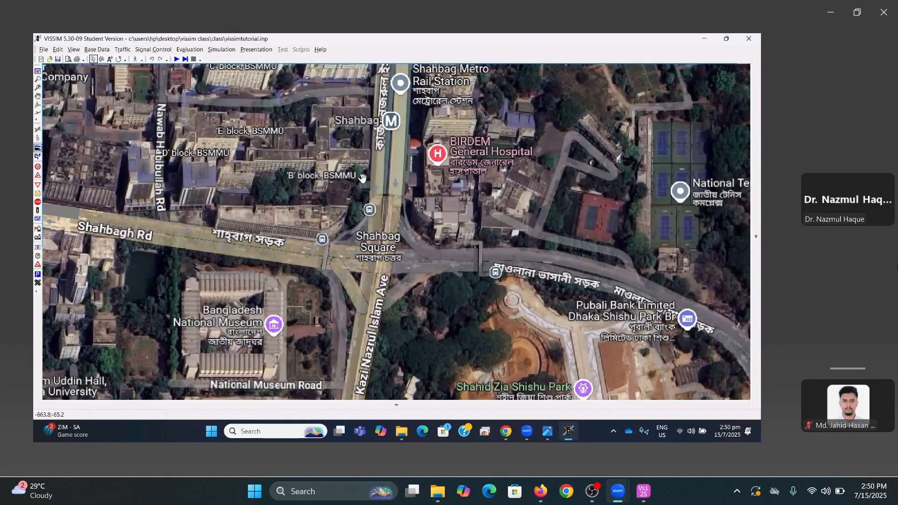
key(ctrl+d)
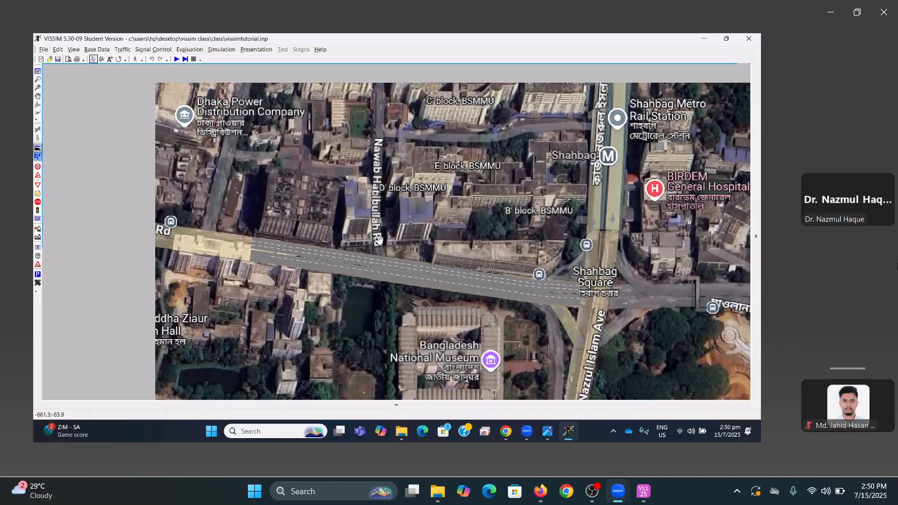
key(ctrl+d)
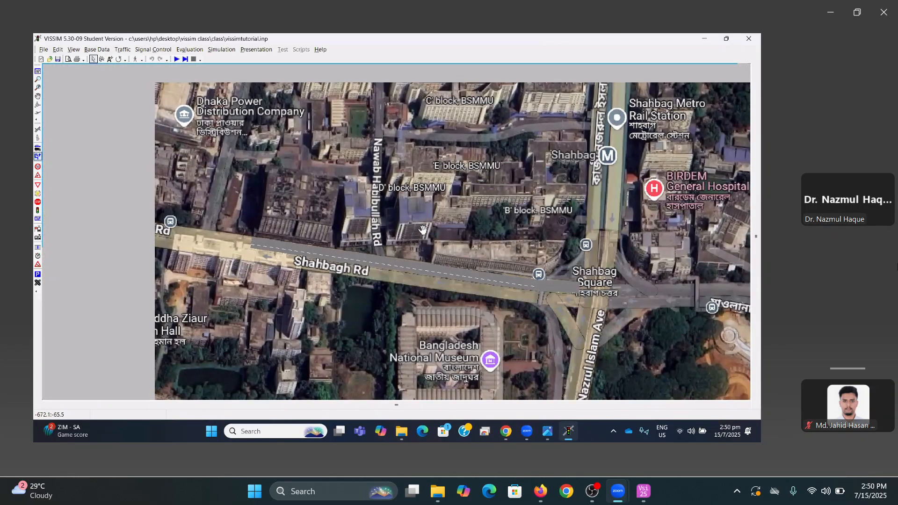
key(ctrl+d)
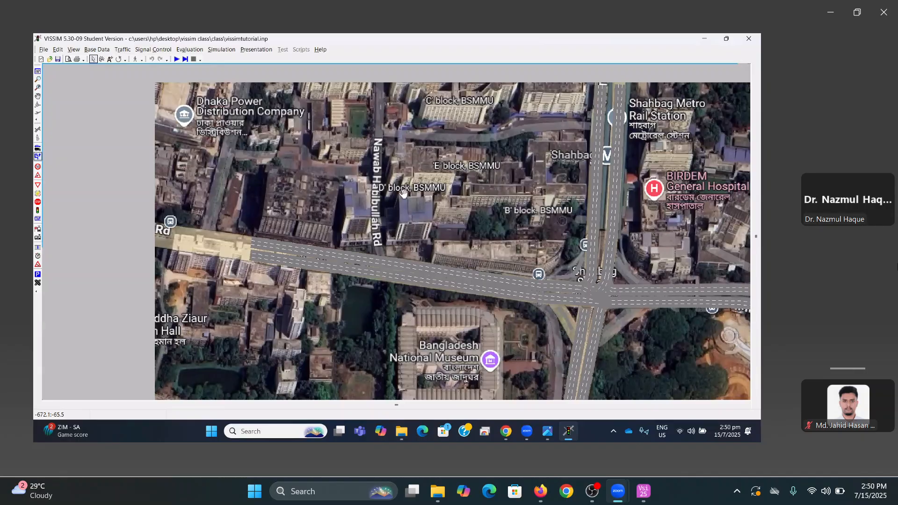
scroll(356, 250, up, 3)
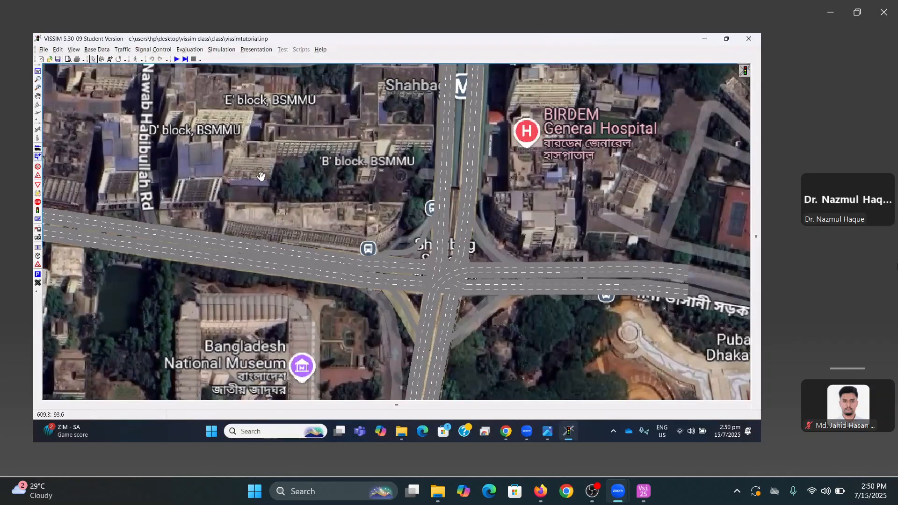
drag(261, 176, 264, 176)
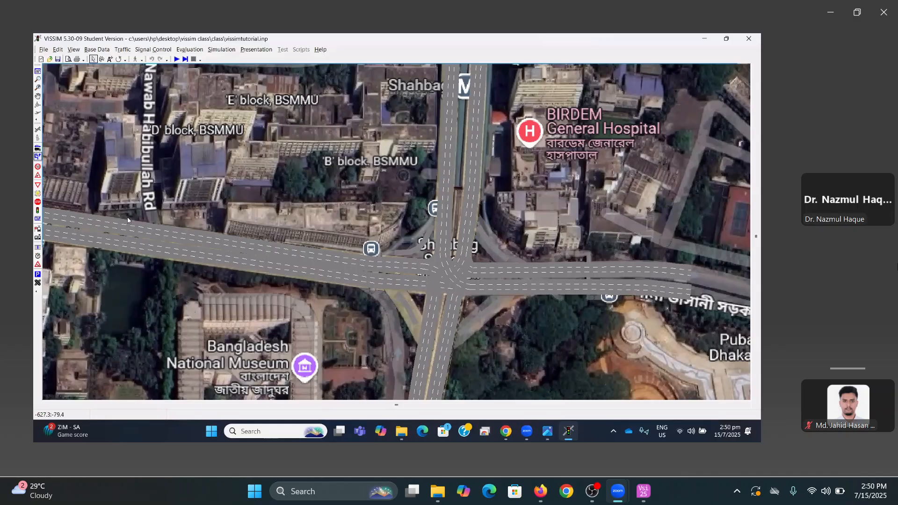
scroll(128, 220, down, 1)
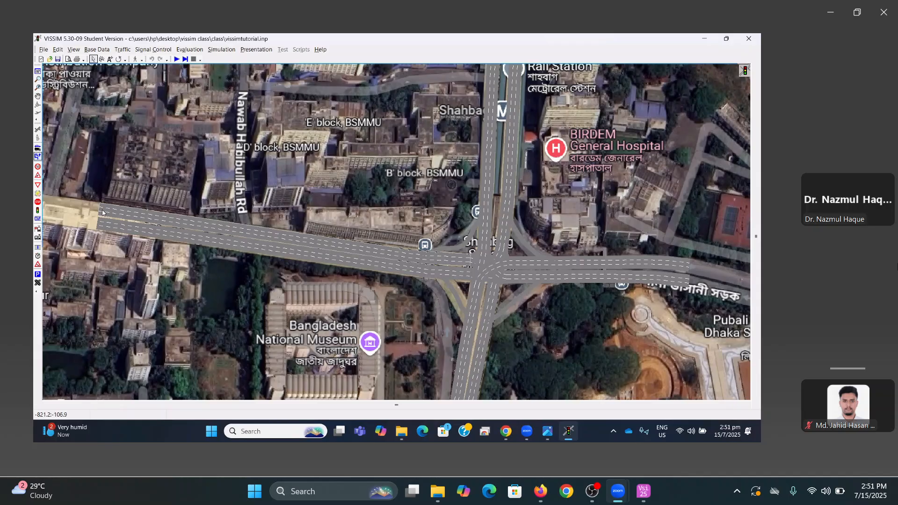
click(106, 210)
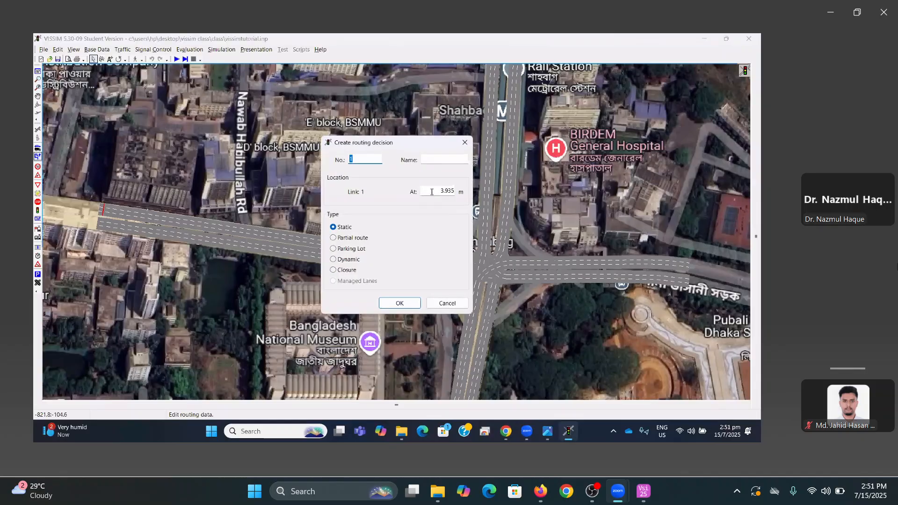
click(424, 161)
text(from Katabon)
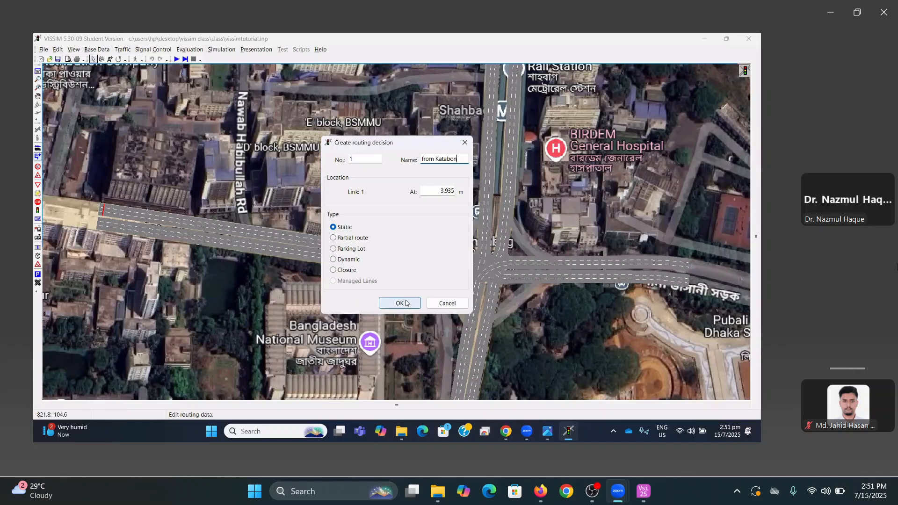
click(407, 303)
Add routes from the Katabon routing decision to the far ends of the northern, eastern and southern exit links
drag(563, 158, 533, 192)
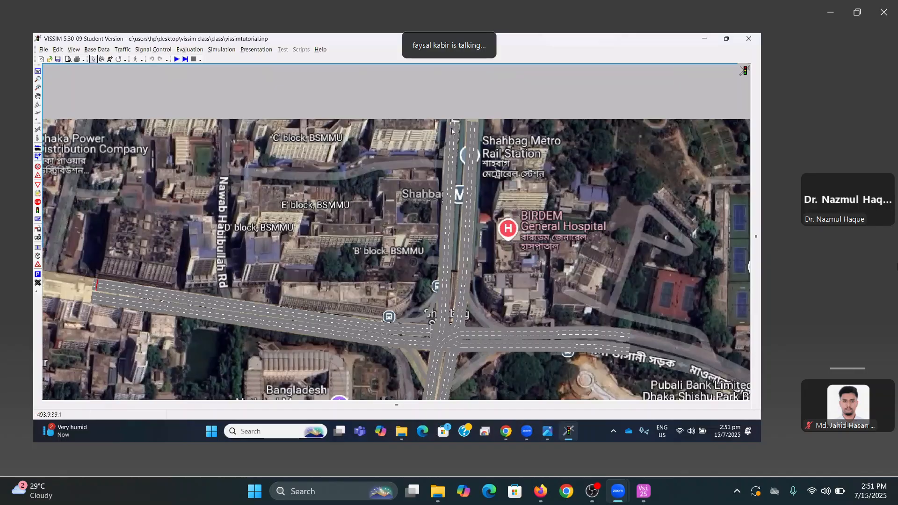
right_click(484, 154)
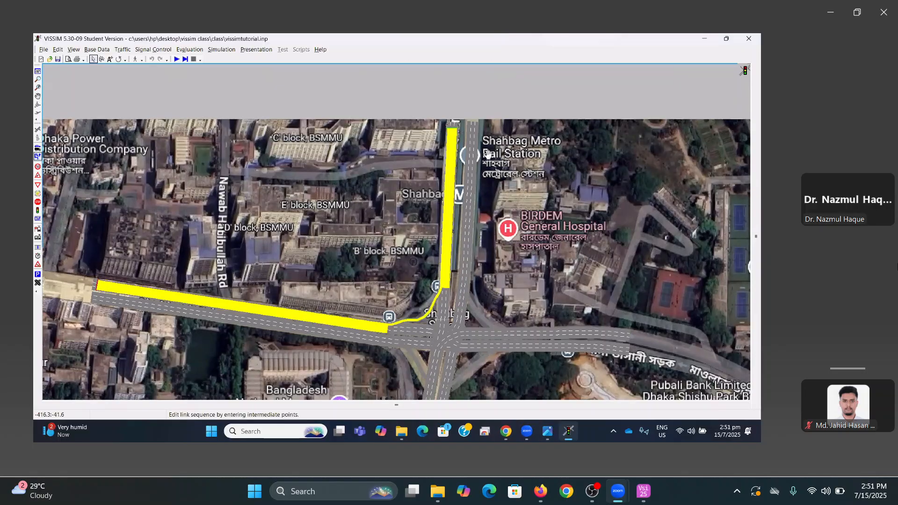
double_click(484, 154)
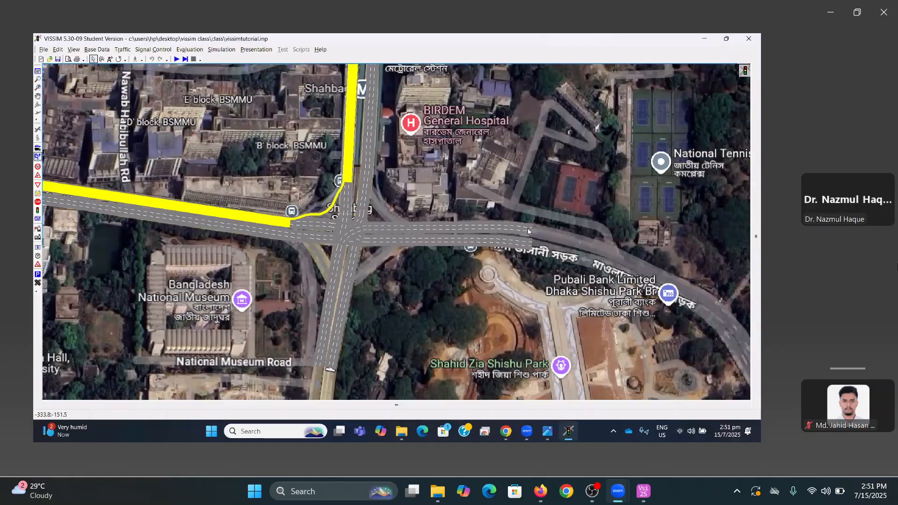
click(528, 228)
right_click(528, 229)
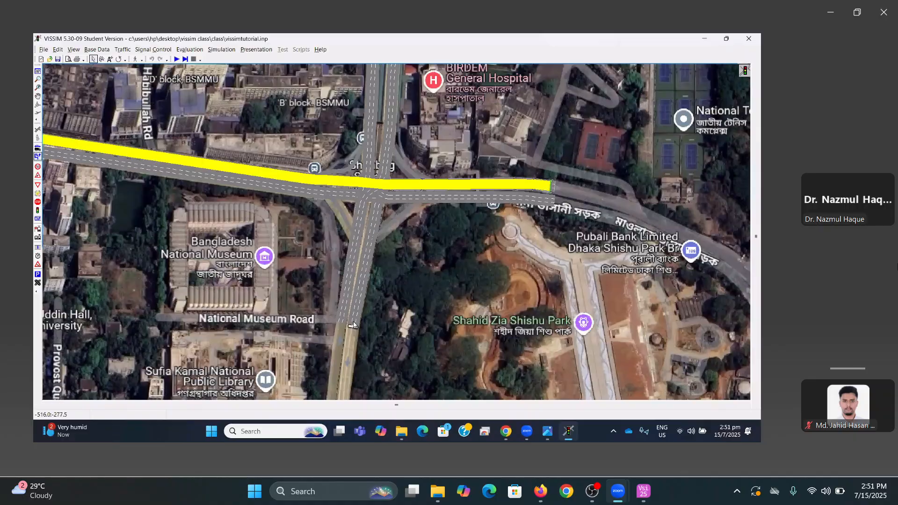
click(354, 324)
right_click(353, 324)
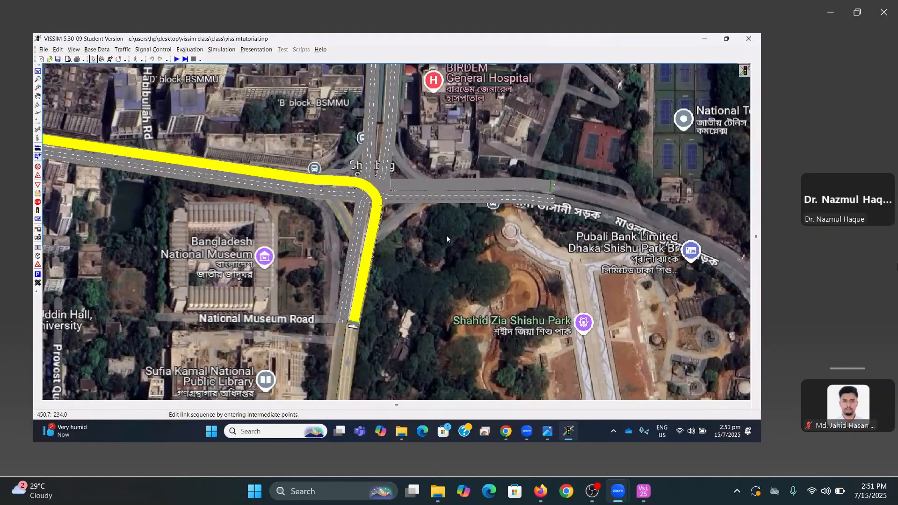
Create a static routing decision named From TSC about 2.4 m along link 7 on the southern approach
drag(460, 254, 477, 233)
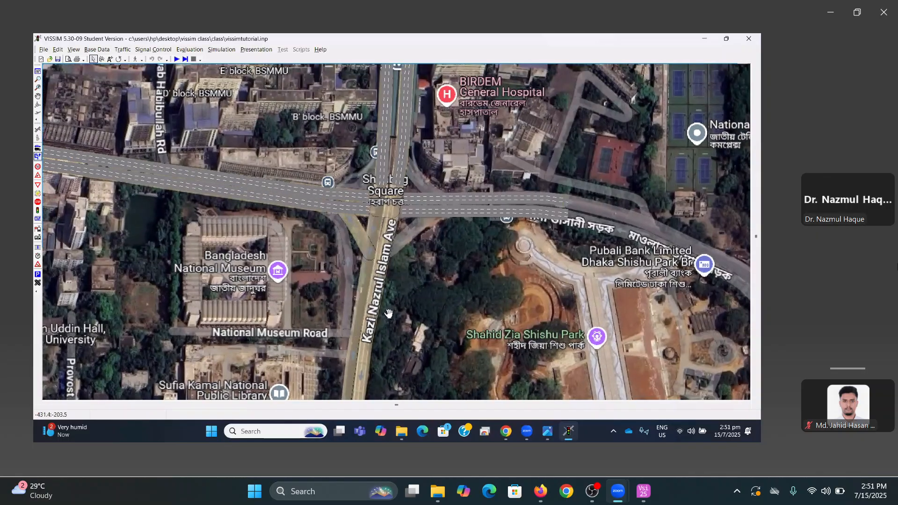
scroll(375, 323, up, 1)
scroll(375, 322, up, 1)
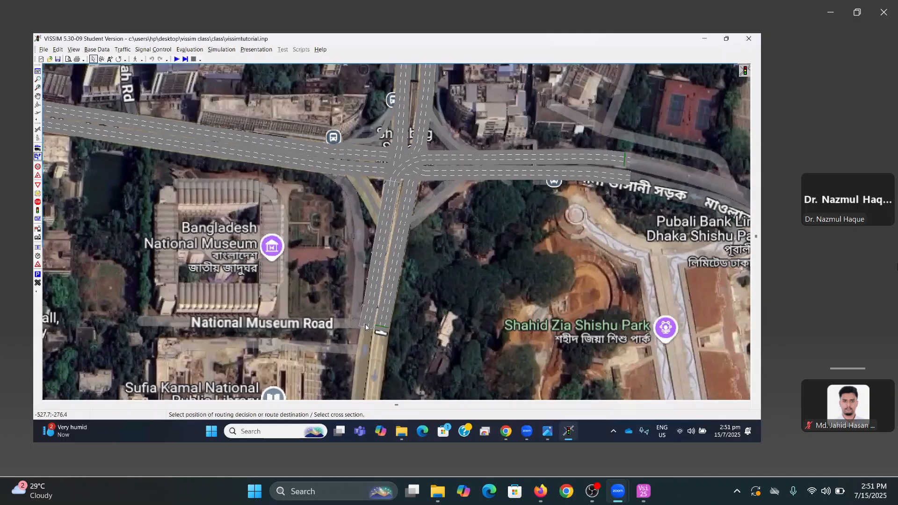
right_click(366, 326)
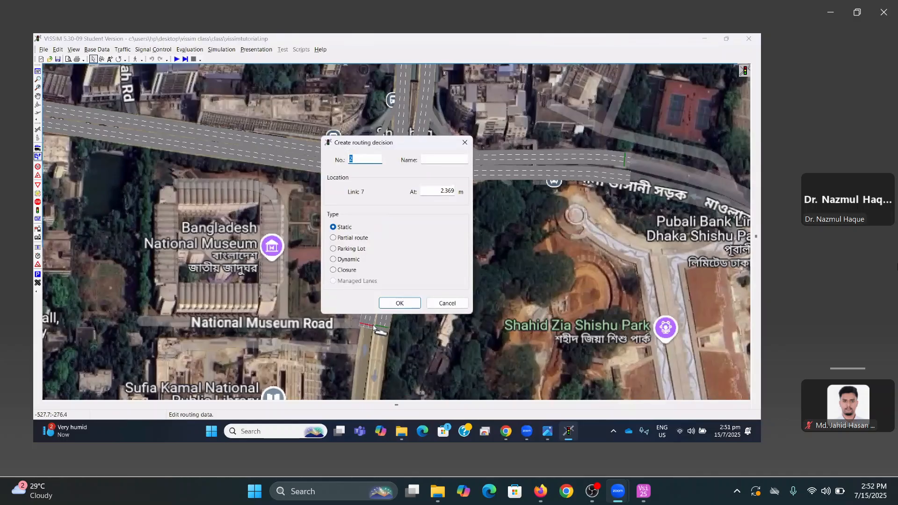
click(443, 159)
text(From TSC)
click(402, 302)
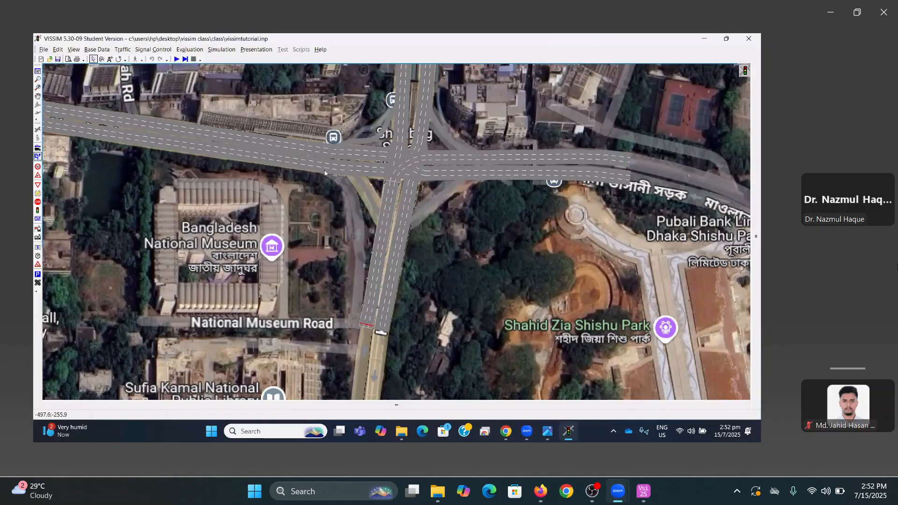
Add a route from the From TSC routing decision to the far end of the western exit link
scroll(325, 146, down, 1)
drag(324, 145, 469, 231)
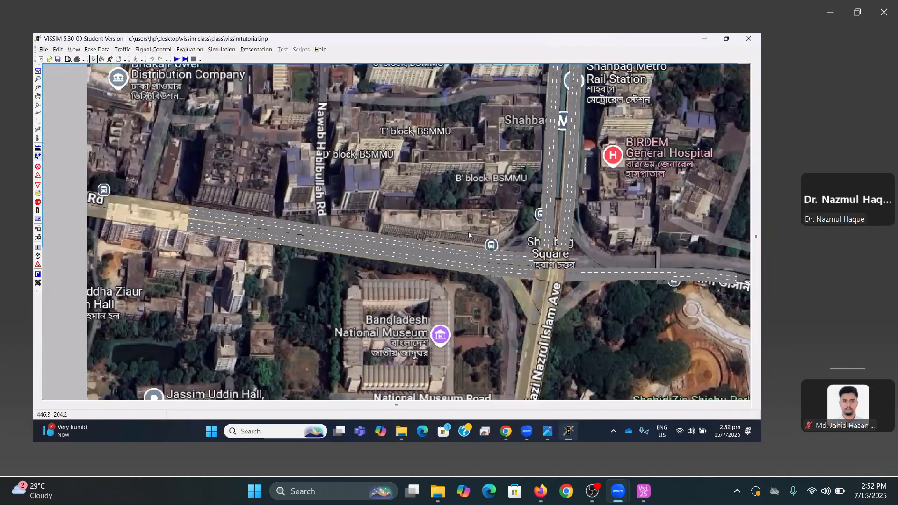
drag(387, 183, 416, 195)
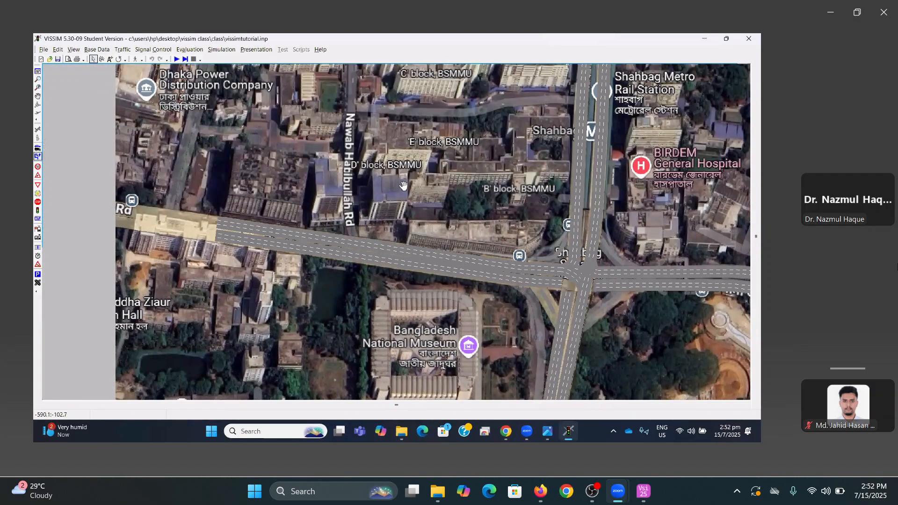
drag(331, 187, 257, 150)
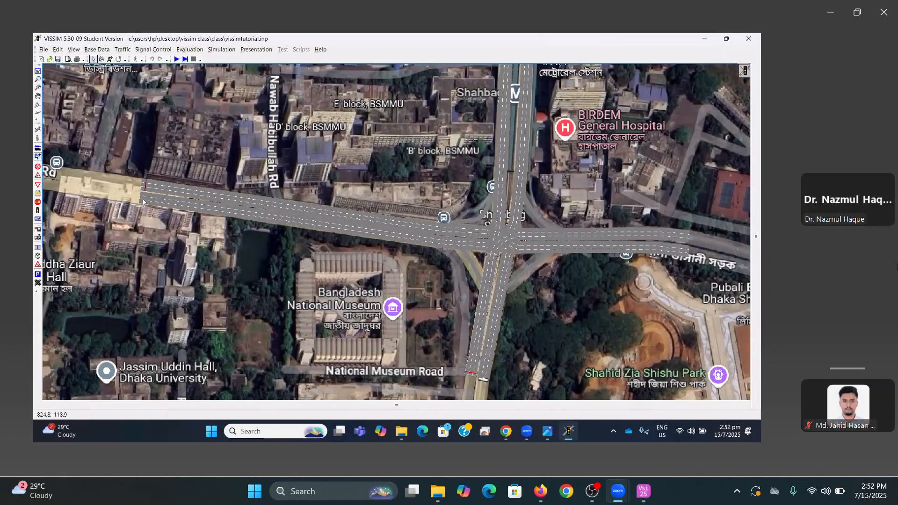
click(143, 202)
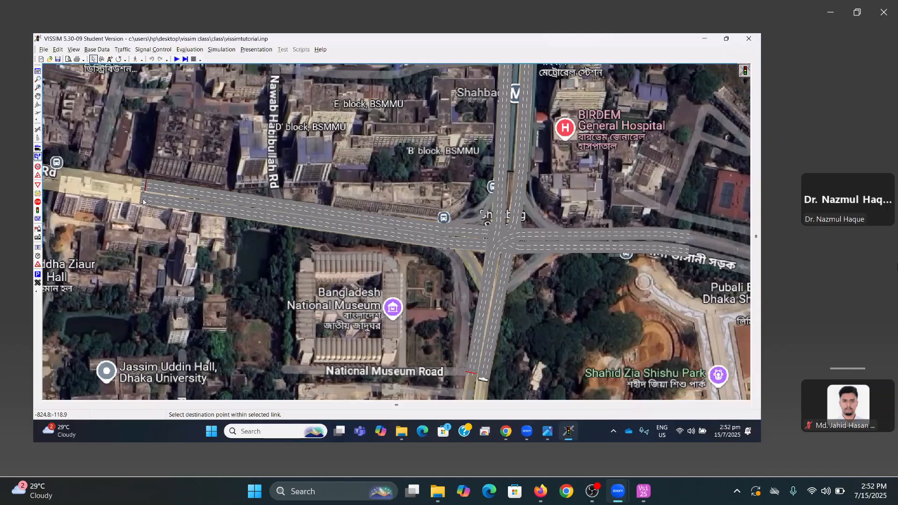
right_click(143, 201)
click(203, 208)
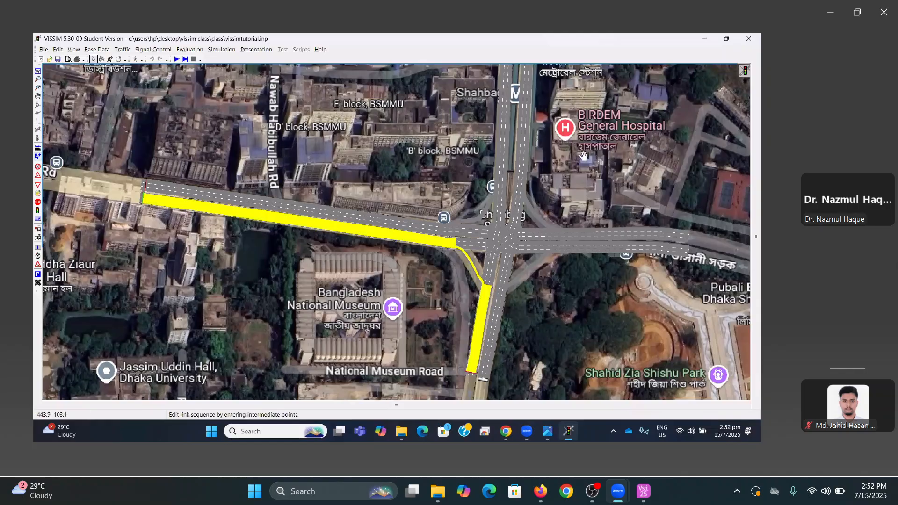
Add routes from the From TSC routing decision to the far ends of the northern and eastern exit links
drag(426, 241, 442, 269)
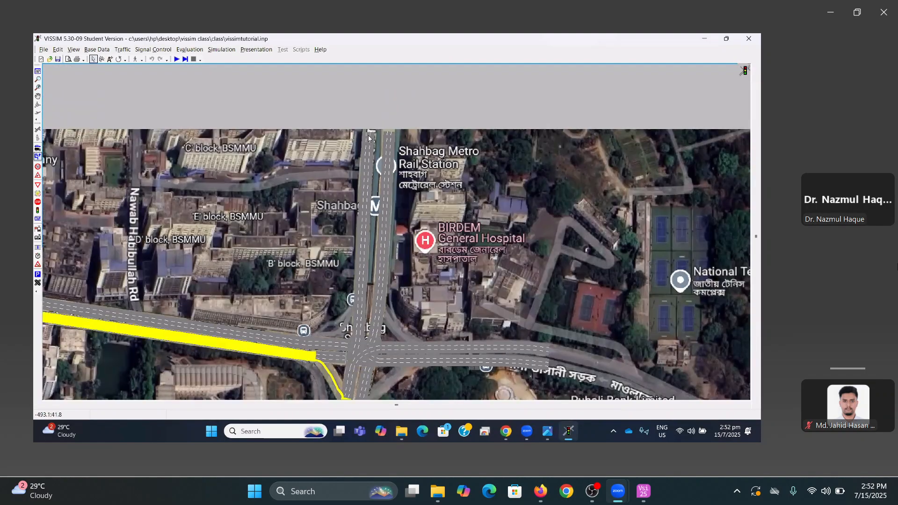
click(368, 136)
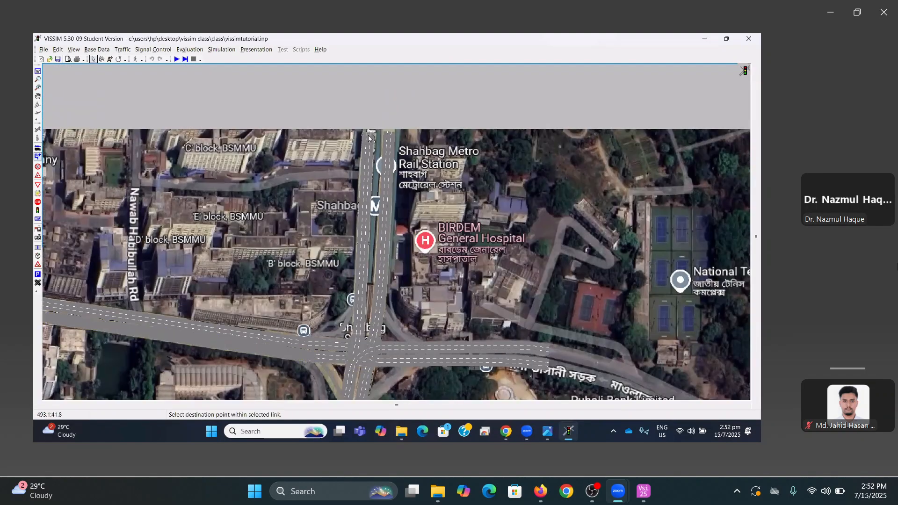
right_click(369, 138)
middle_click(535, 267)
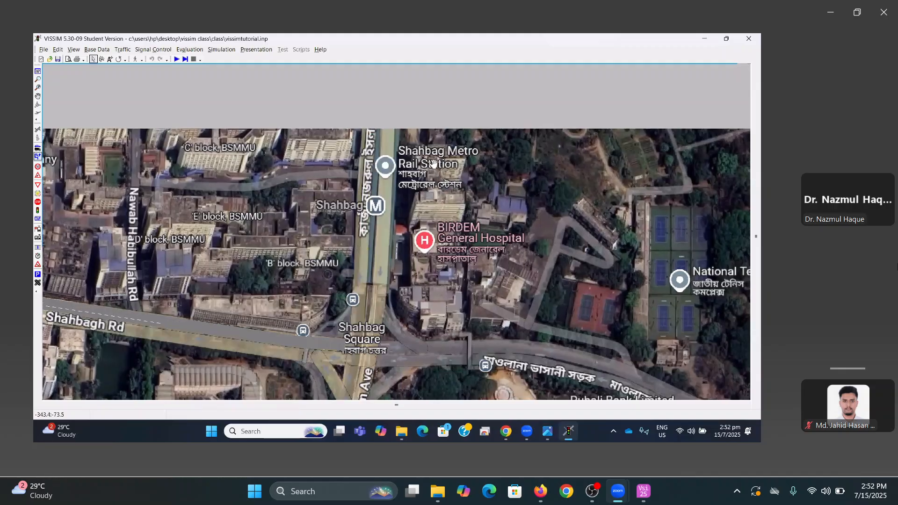
drag(545, 353, 441, 247)
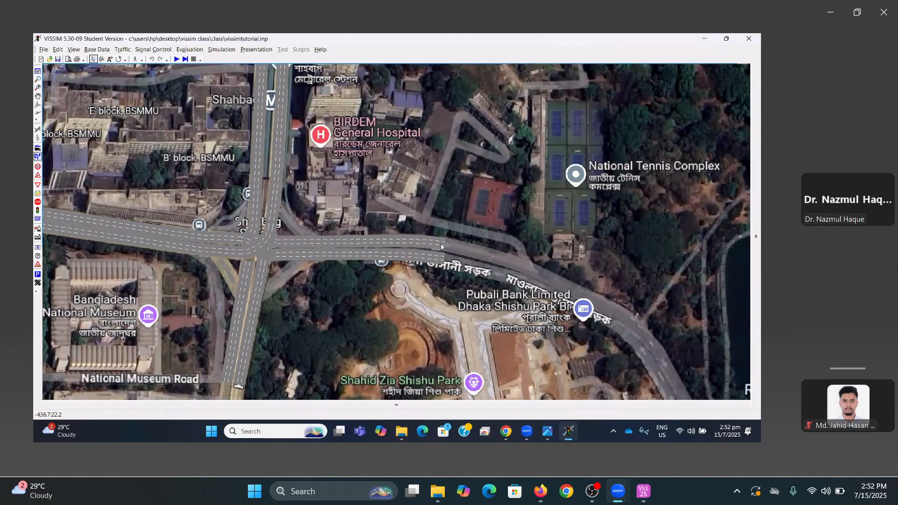
click(388, 310)
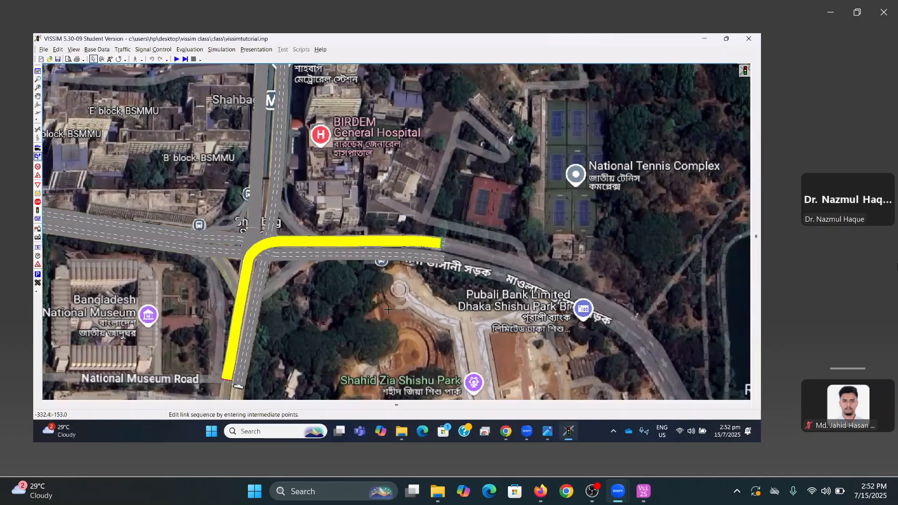
click(389, 310)
drag(389, 310, 447, 265)
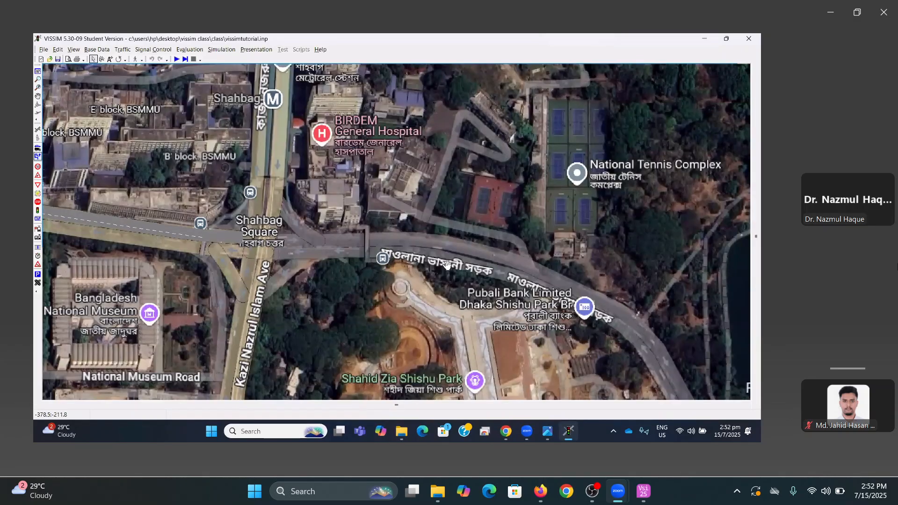
Create a static routing decision named From Motsho bhaban about 3.4 m along link 5 on the eastern approach
scroll(426, 242, up, 2)
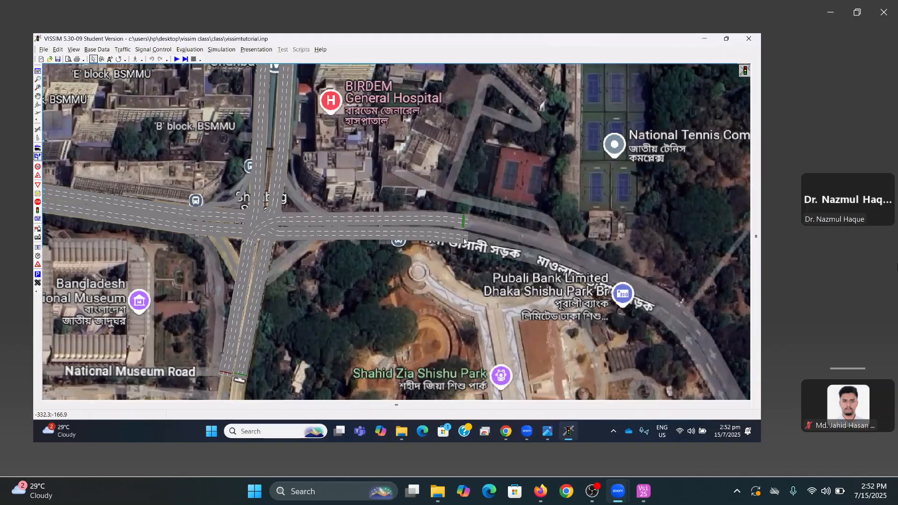
right_click(462, 238)
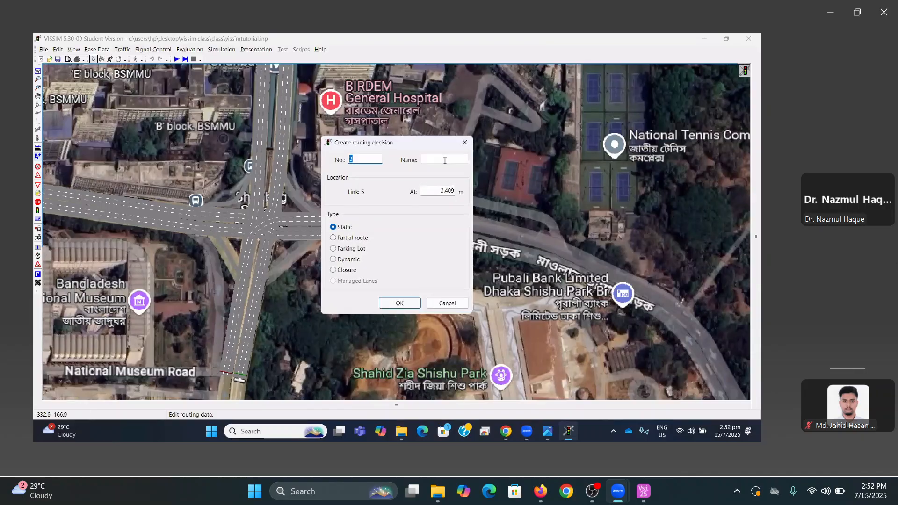
key(Tab)
text(From )
text(Motsho)
text( bhaban)
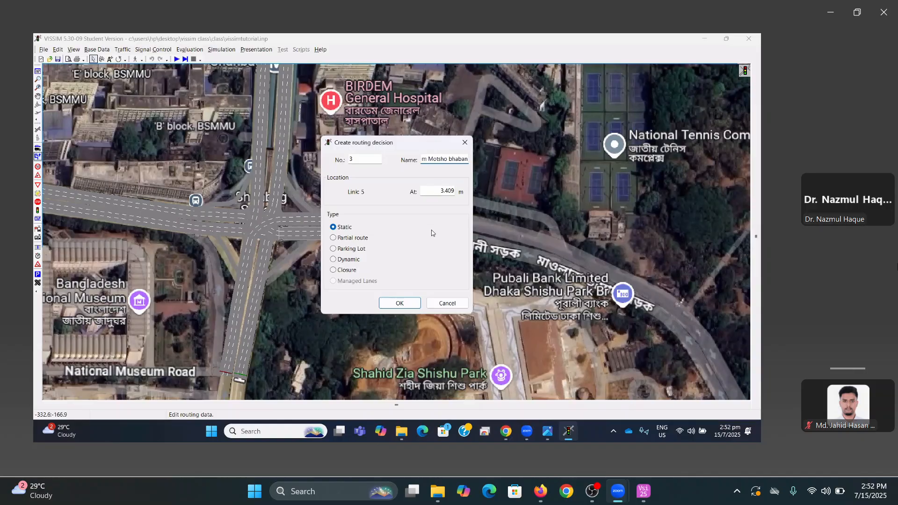
click(400, 303)
Add routes from the From Motsho bhaban routing decision to the far ends of the southern, western and northern exit links
drag(365, 275, 398, 214)
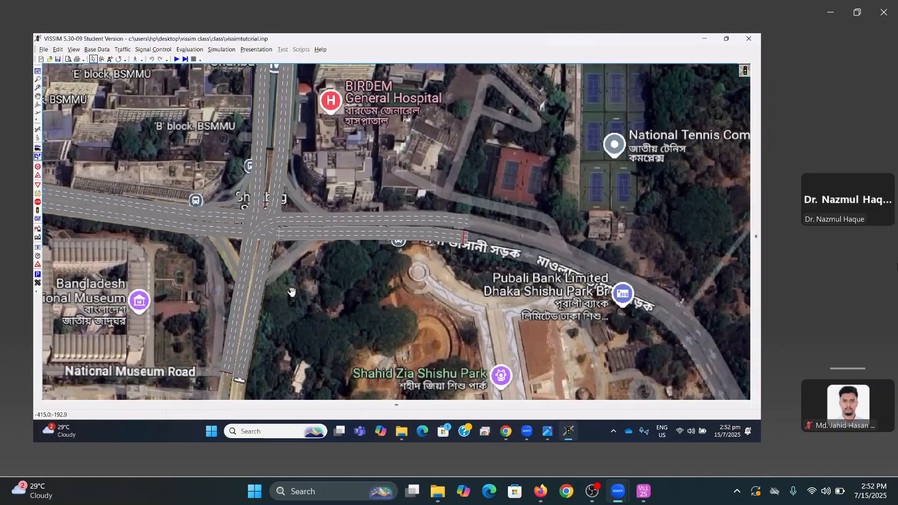
click(280, 281)
click(345, 280)
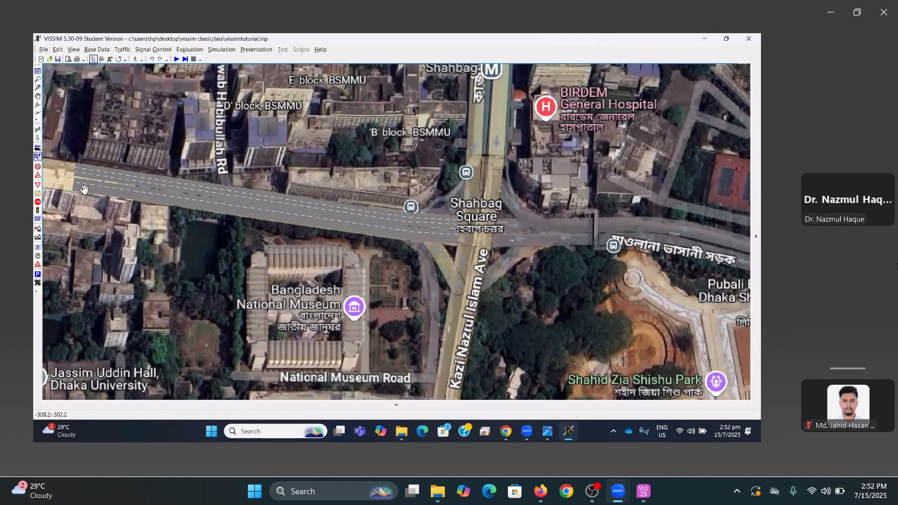
drag(404, 119, 282, 279)
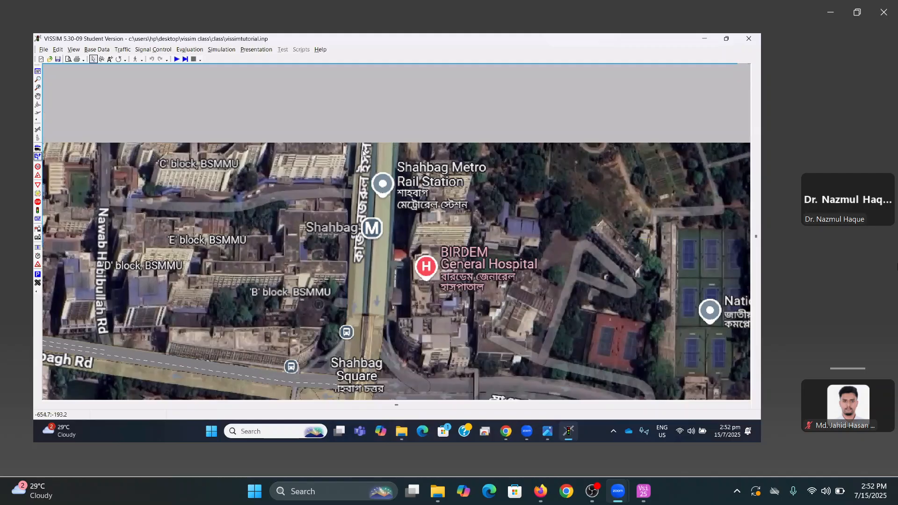
click(473, 208)
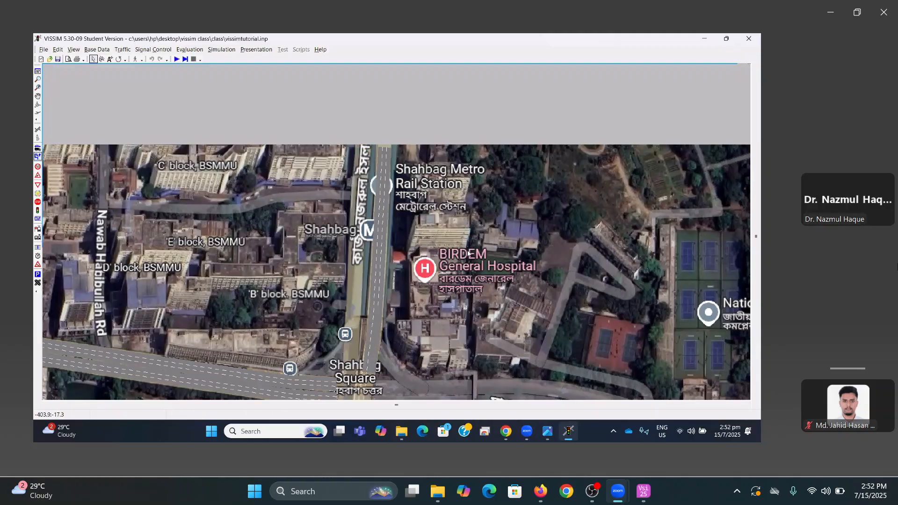
mouse_move(471, 239)
mouse_down()
mouse_move(475, 221)
mouse_move(475, 239)
mouse_up()
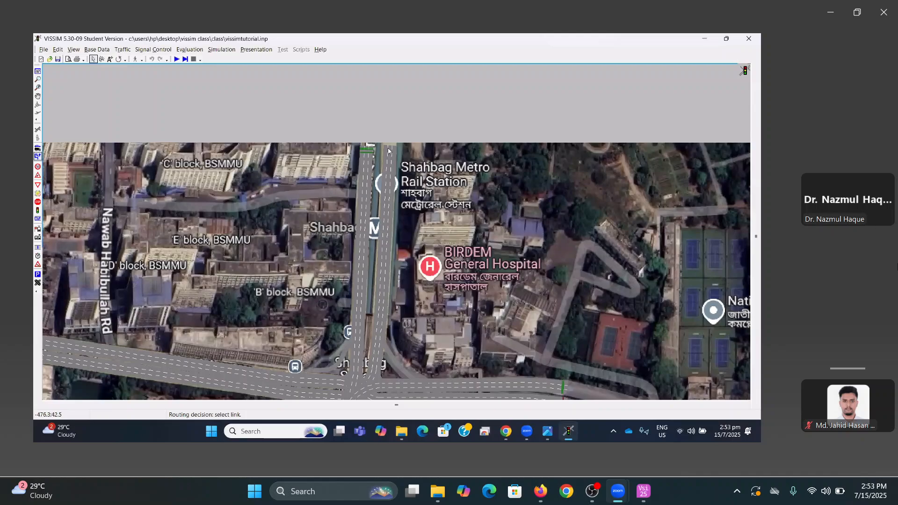
Create a static routing decision named From Bangla Motor about 2.1 m along link 3 on the northern approach
click(388, 148)
right_click(388, 147)
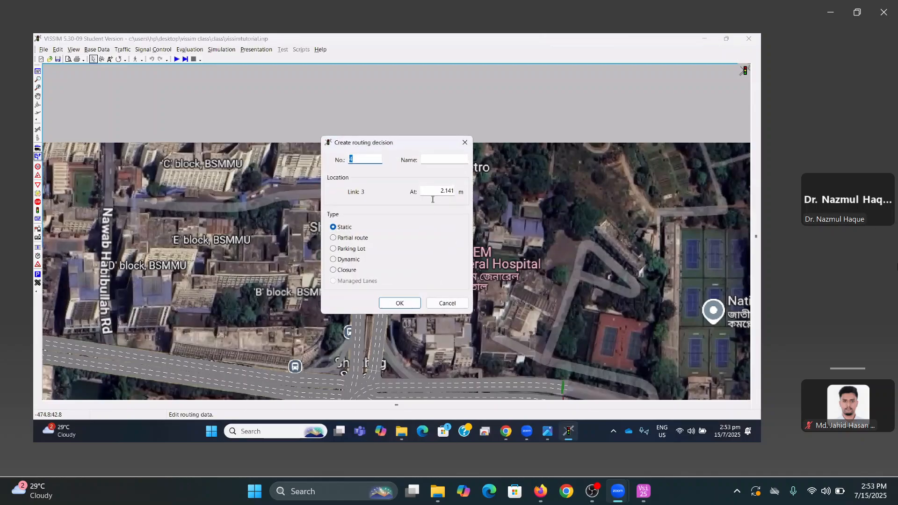
click(434, 159)
text(From)
text( Bangl)
text(a Motor)
click(399, 303)
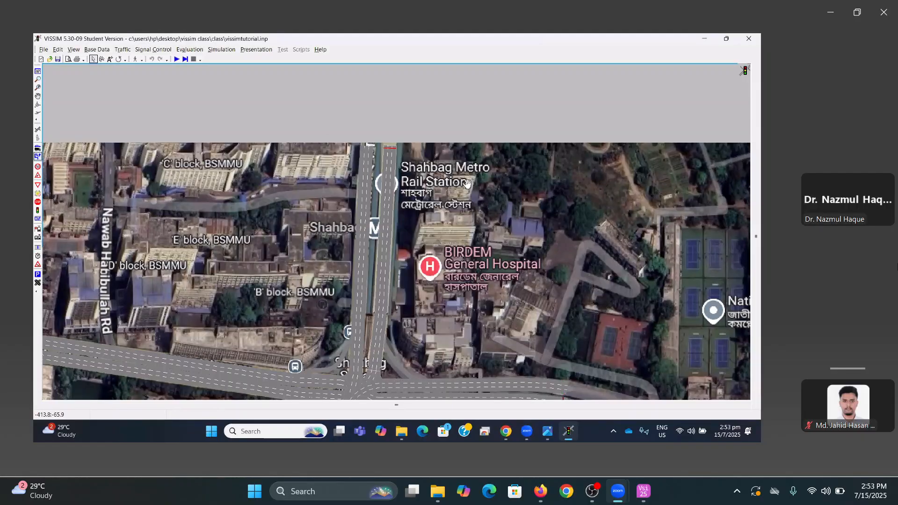
Add routes from the From Bangla Motor routing decision to the far ends of the eastern, southern and western exit links
drag(467, 285, 469, 166)
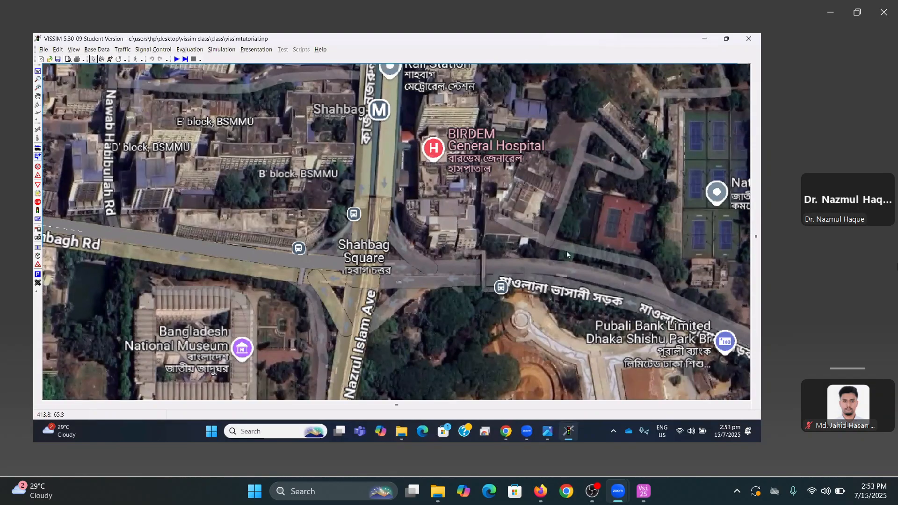
drag(467, 298, 490, 183)
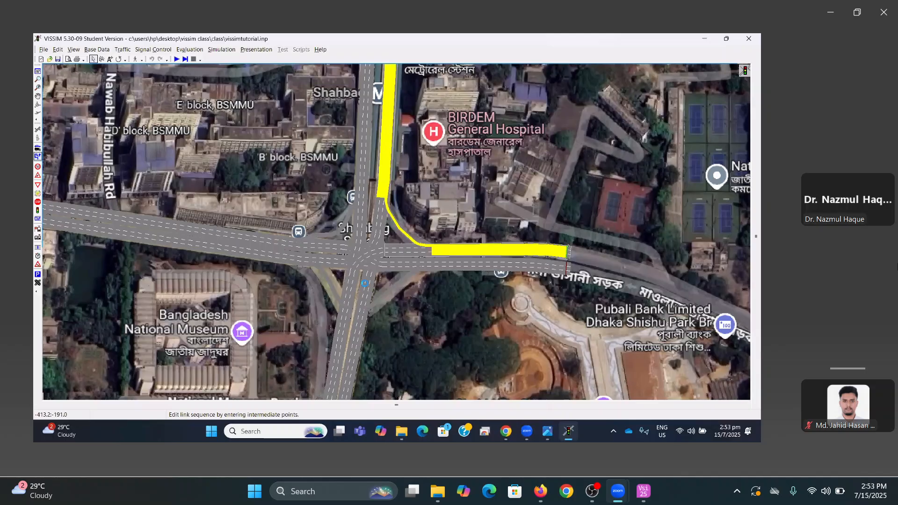
drag(366, 284, 387, 161)
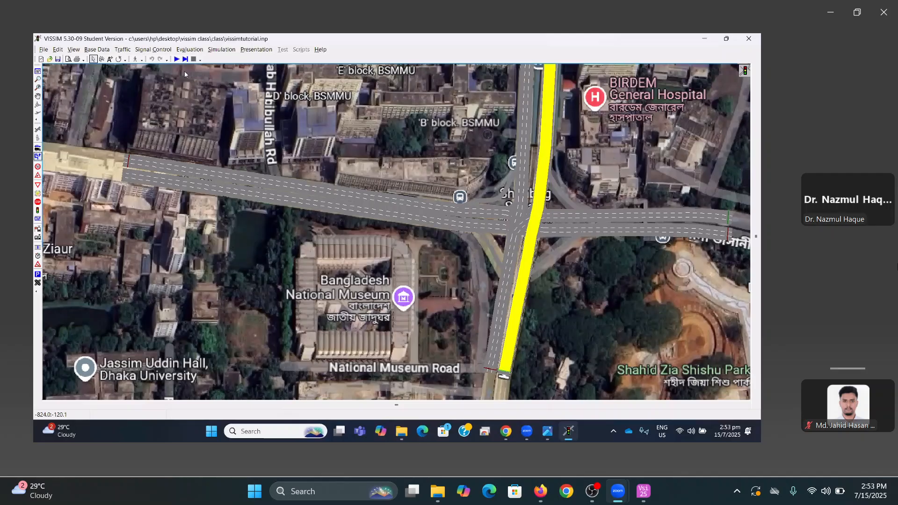
click(184, 74)
click(402, 186)
middle_click(455, 188)
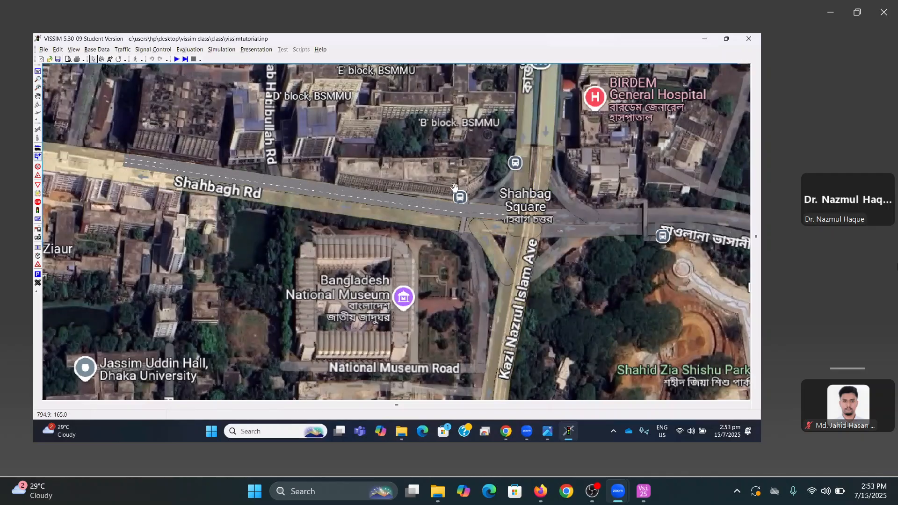
Run a brief simulation of the network with the new static routes and stop it
click(177, 60)
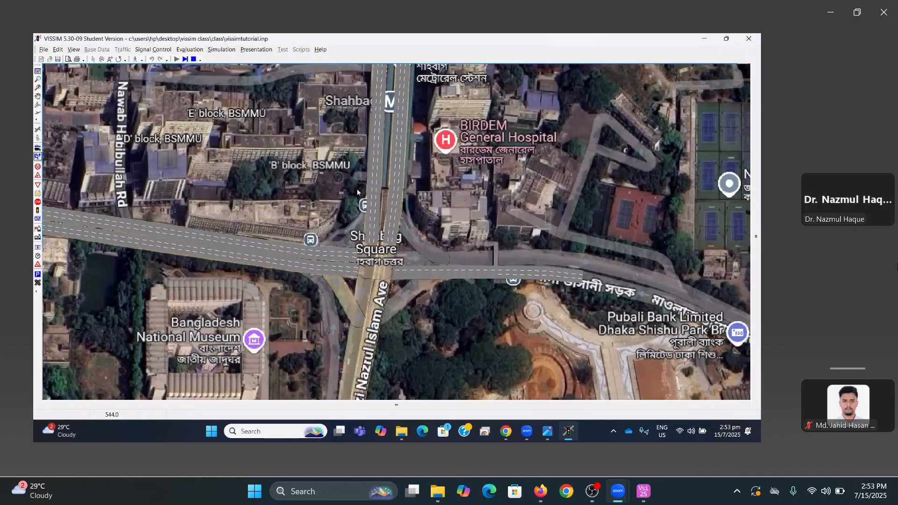
drag(220, 170, 368, 189)
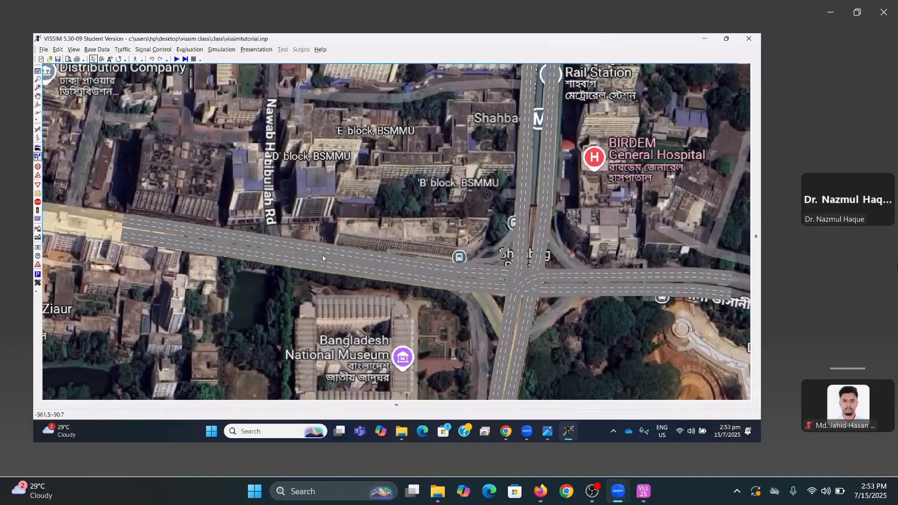
Examine the link connections at the intersection and the vehicle input locations on its eastern and southern approaches
drag(724, 297, 484, 252)
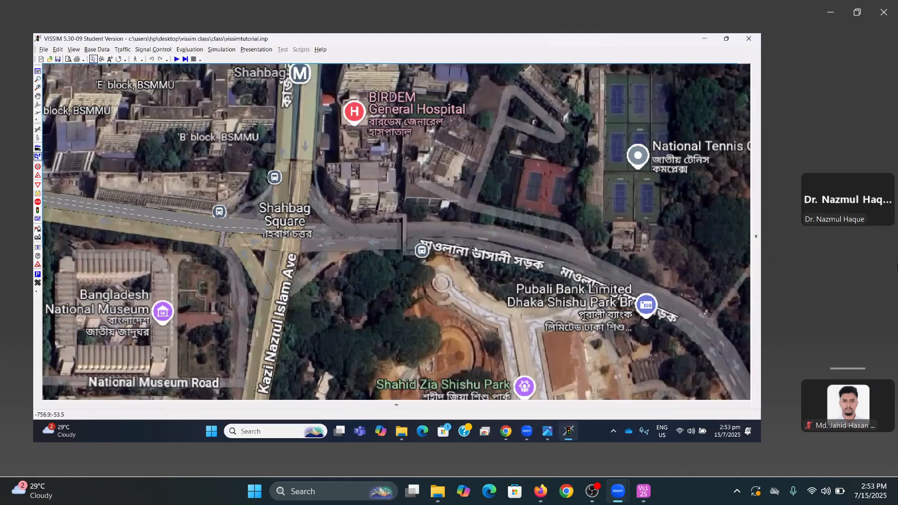
drag(430, 289, 410, 286)
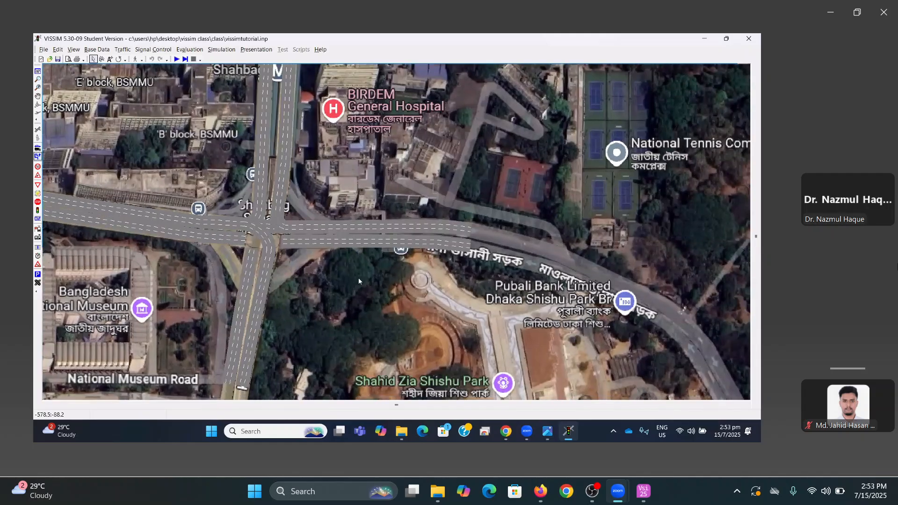
scroll(421, 265, up, 1)
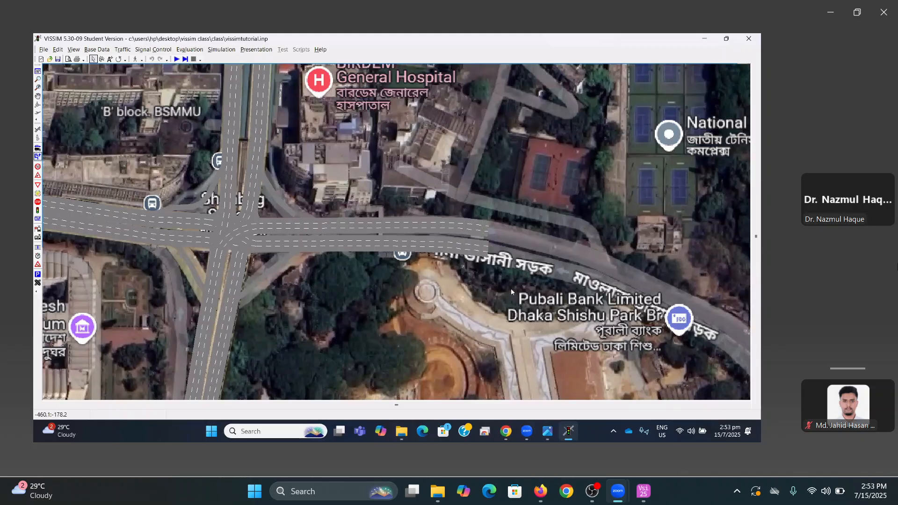
scroll(346, 132, up, 1)
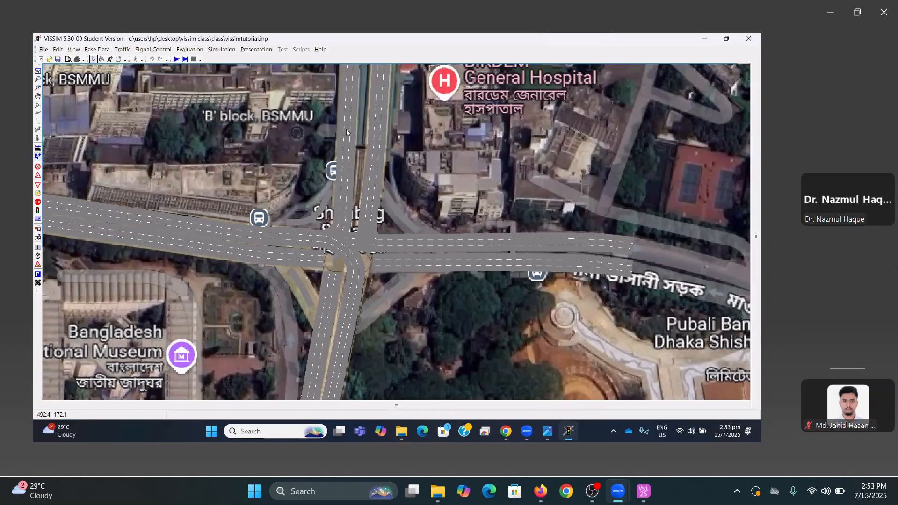
scroll(299, 163, up, 1)
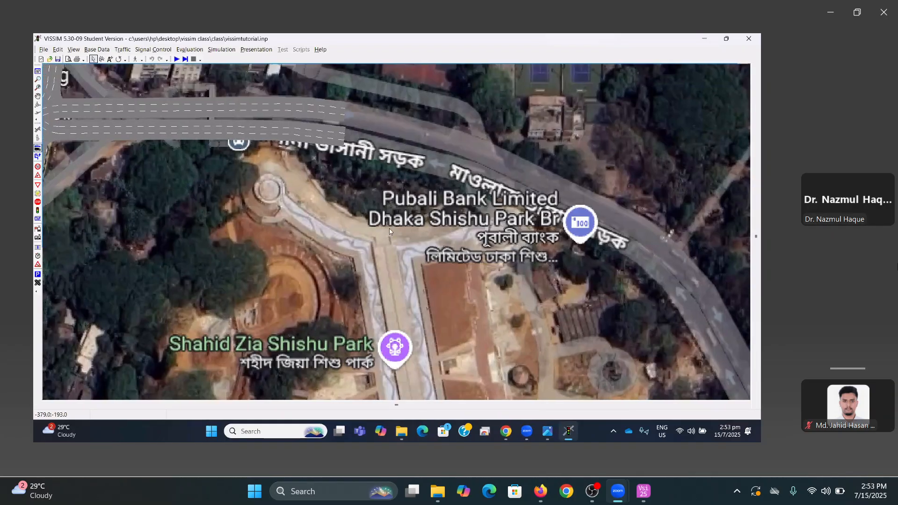
drag(66, 119, 396, 206)
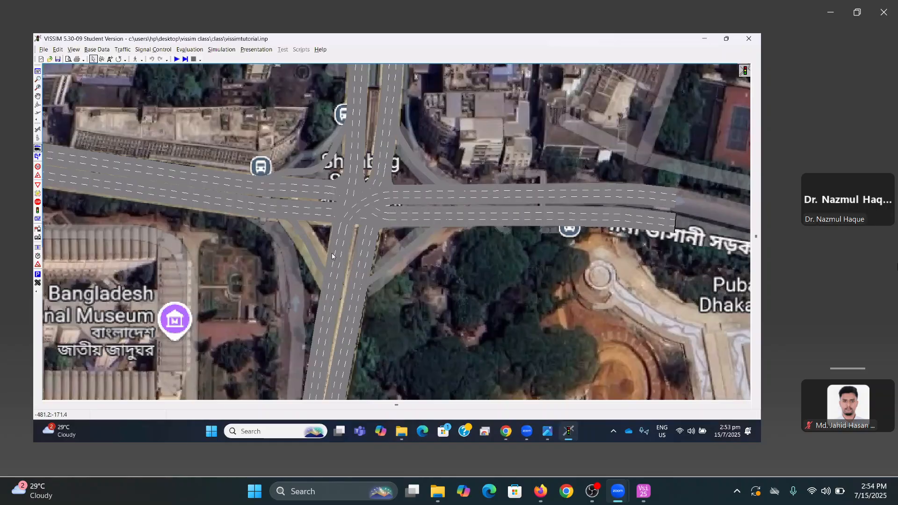
scroll(335, 255, down, 1)
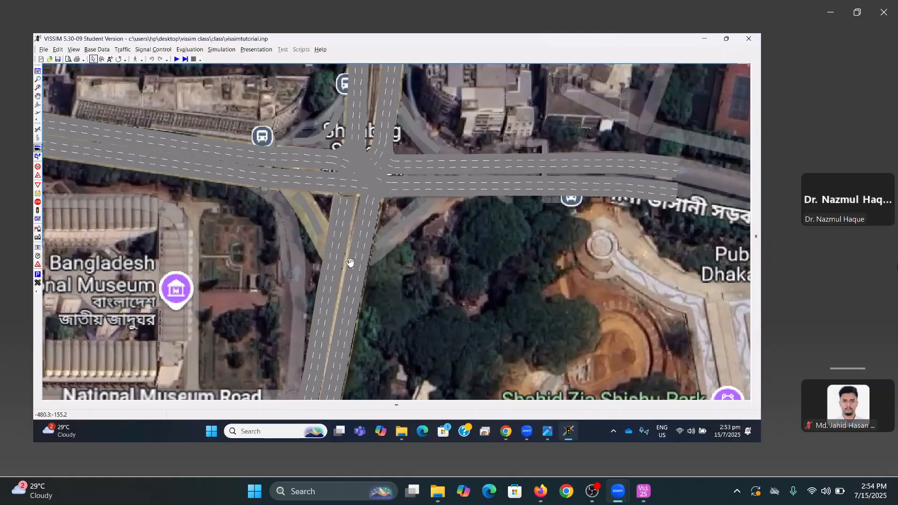
scroll(347, 260, down, 1)
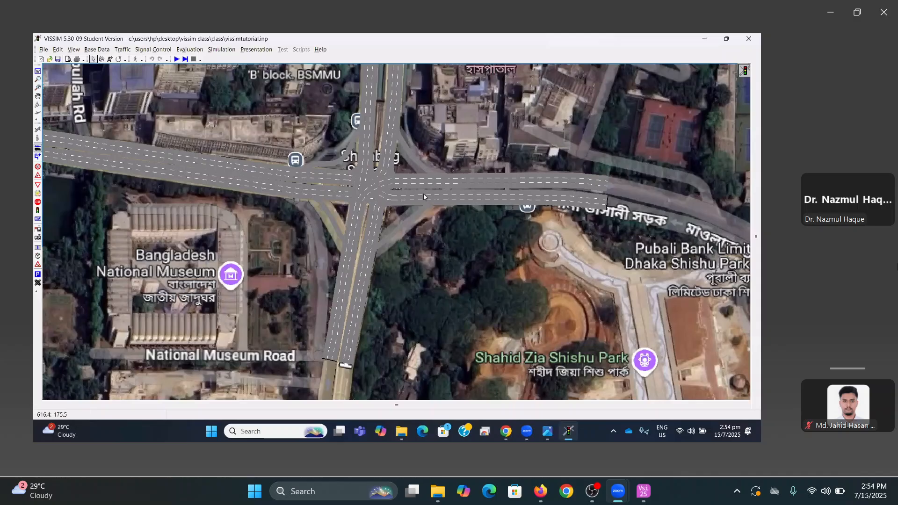
Switch the network display to link centre lines and try a run of the simulation
drag(278, 150, 423, 194)
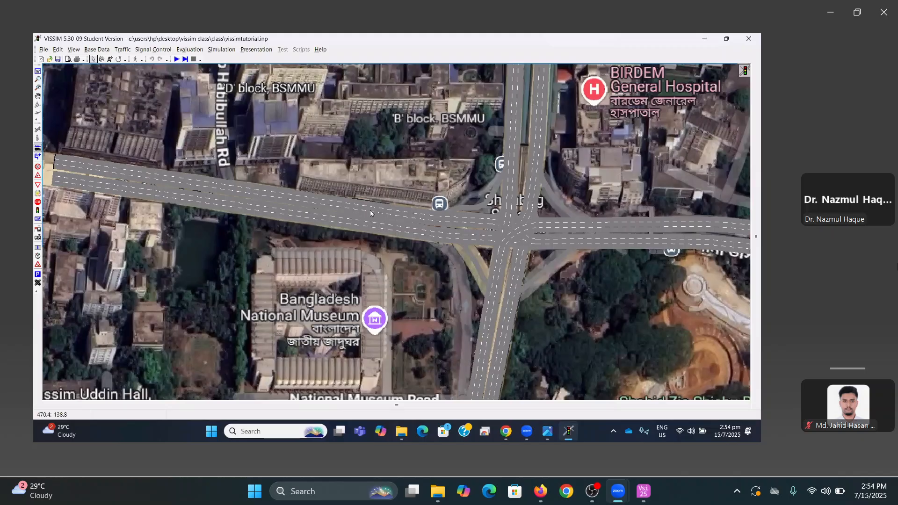
drag(500, 227, 370, 213)
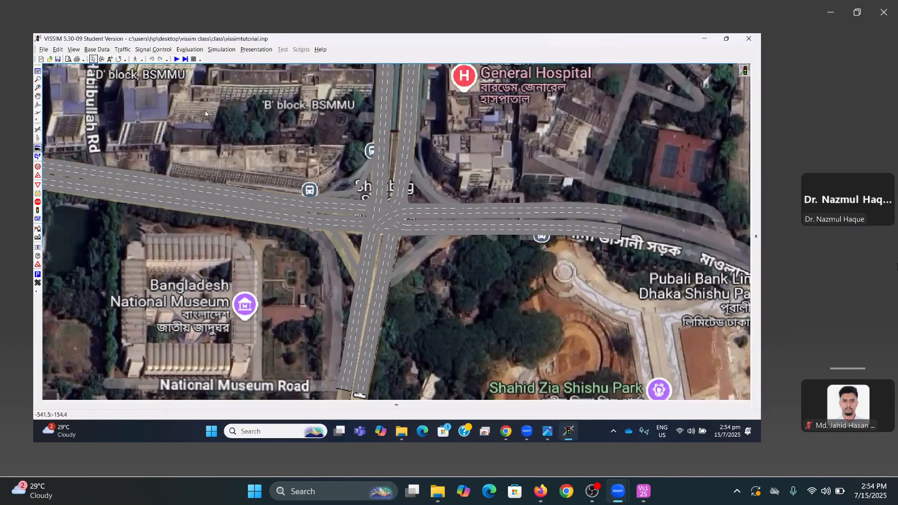
scroll(177, 63, up, 1)
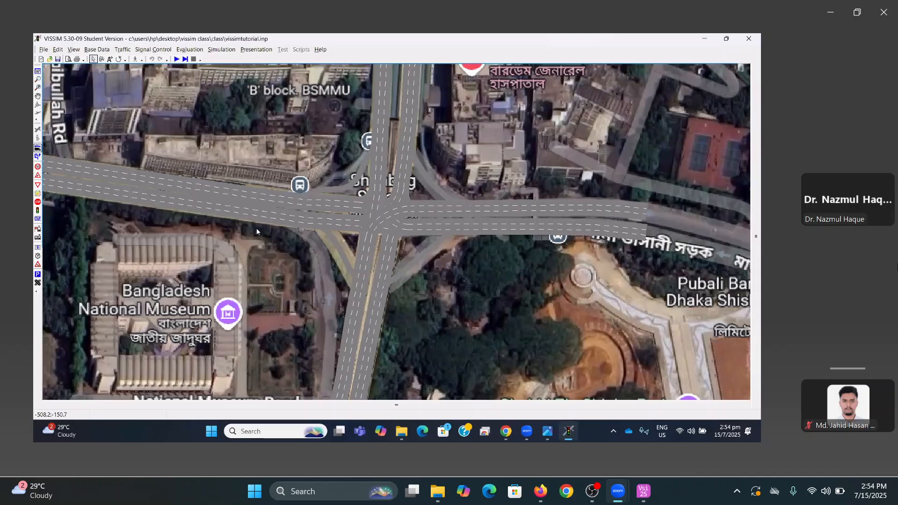
scroll(256, 229, up, 2)
key(ctrl+a)
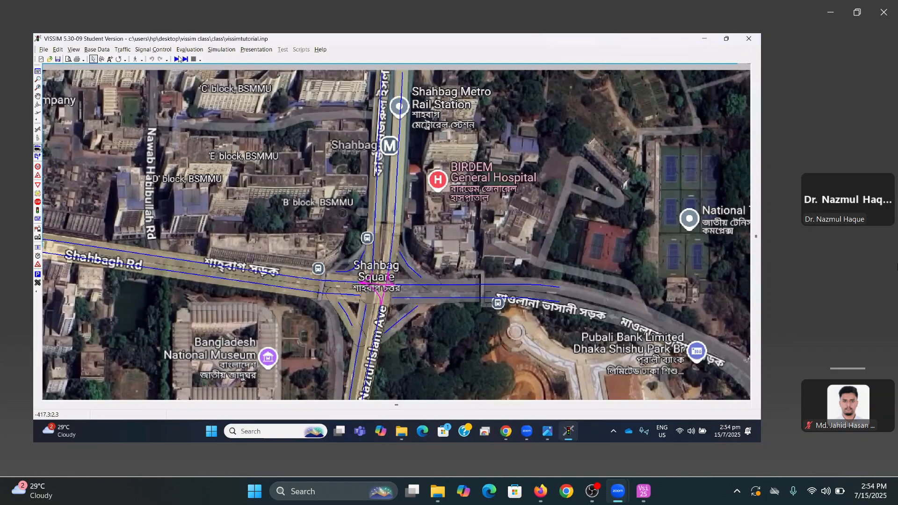
click(177, 59)
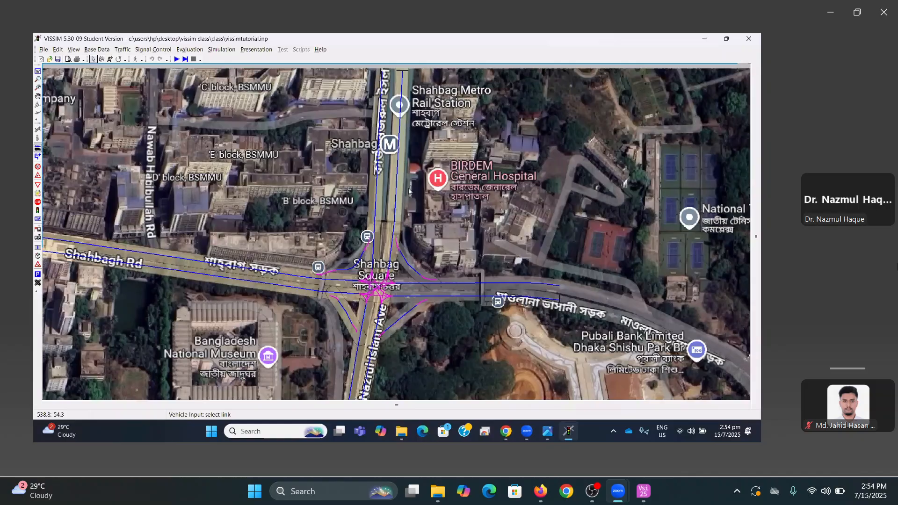
Set the simulation speed to 1 simulation second per second instead of maximum and start the simulation
click(260, 49)
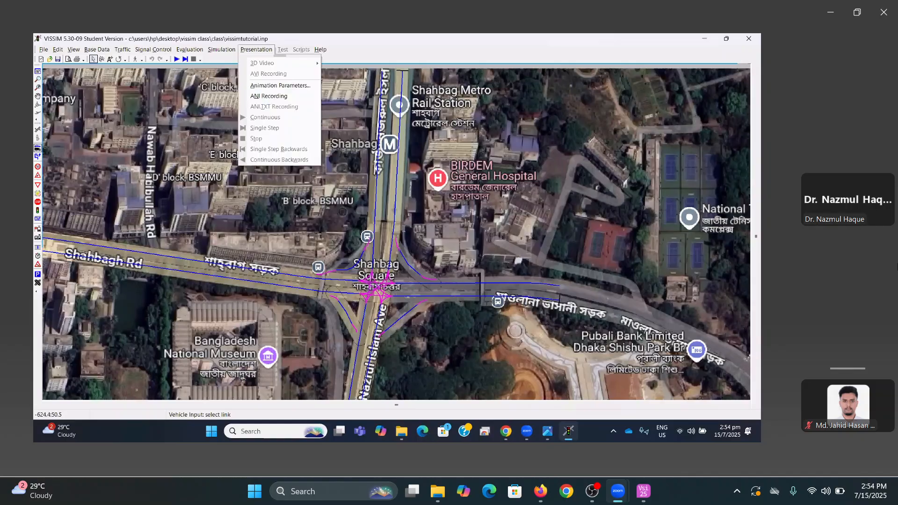
click(237, 63)
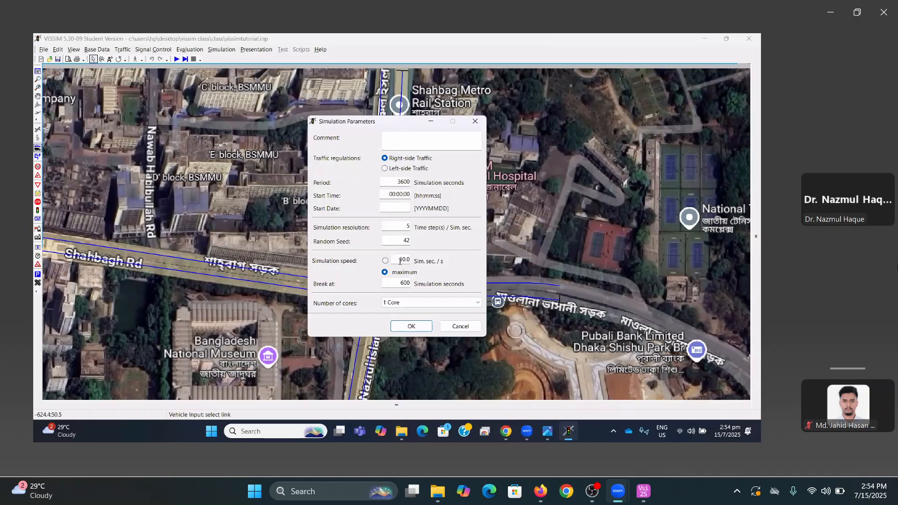
drag(398, 260, 422, 261)
text(1)
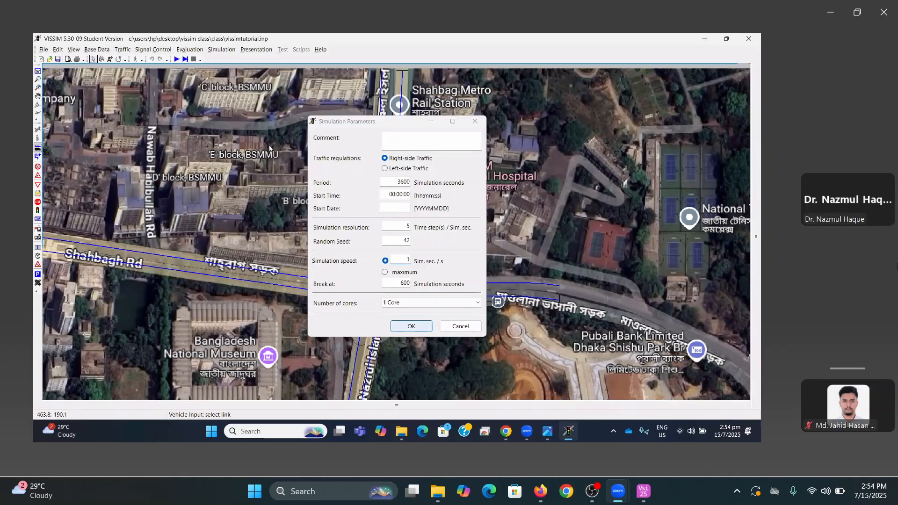
key(Return)
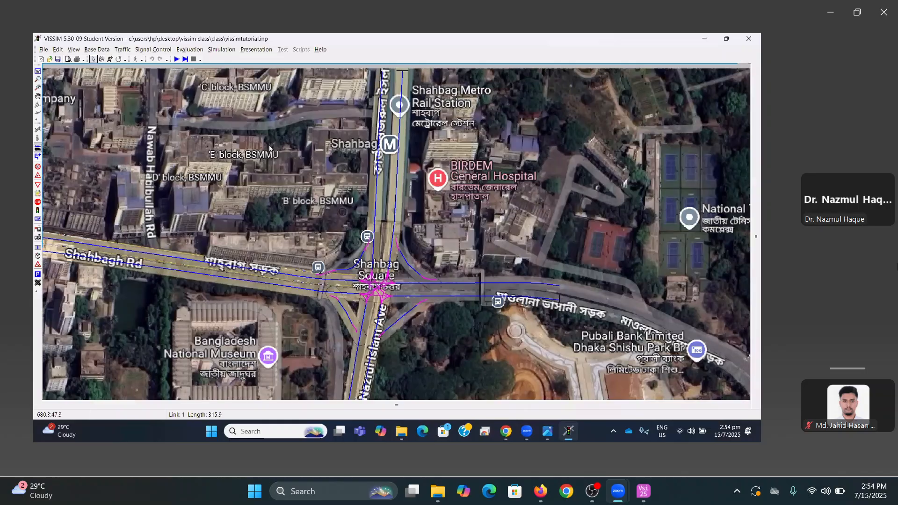
key(F5)
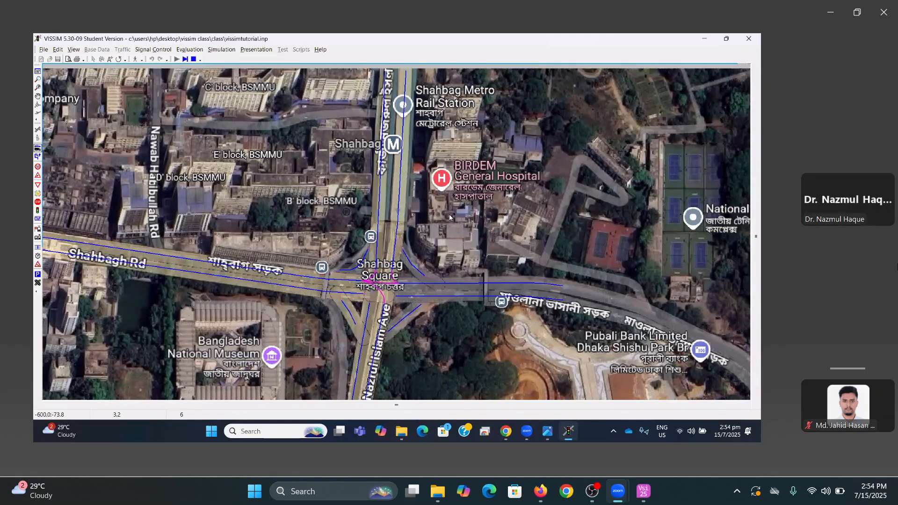
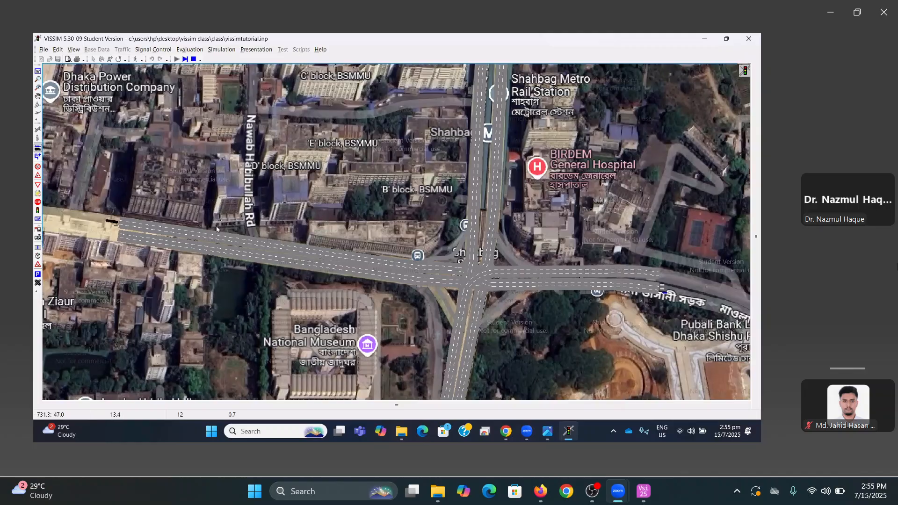
scroll(213, 229, up, 2)
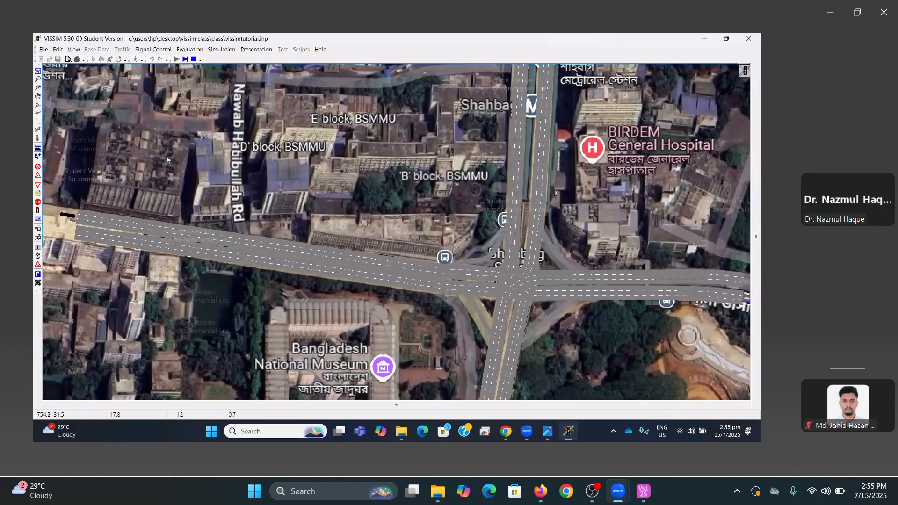
Set the running simulation's speed to 10 simulation seconds per second
click(222, 50)
click(227, 62)
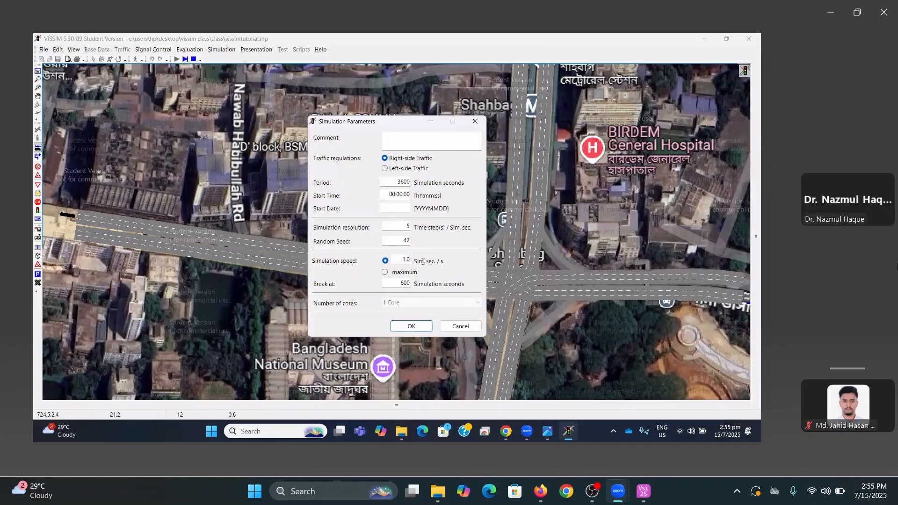
double_click(402, 260)
text(10)
click(413, 328)
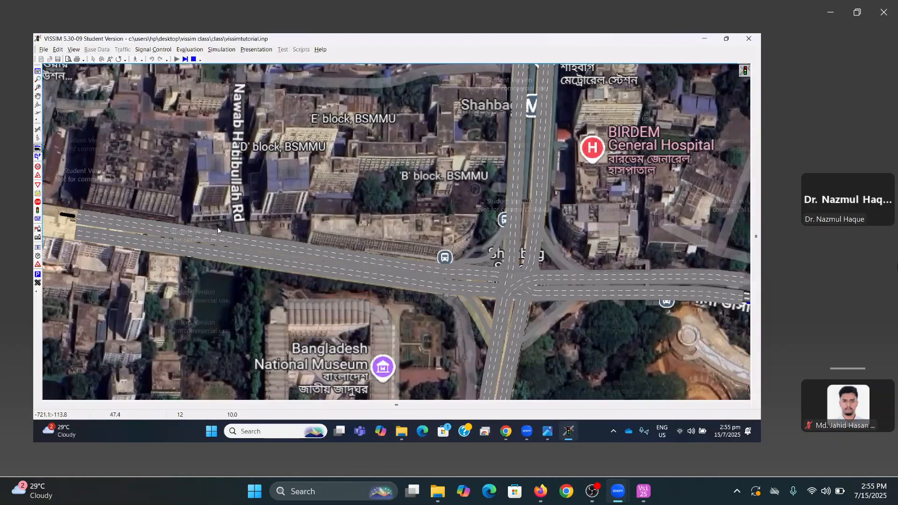
Stop the current simulation and restart the run from the beginning
scroll(218, 230, down, 2)
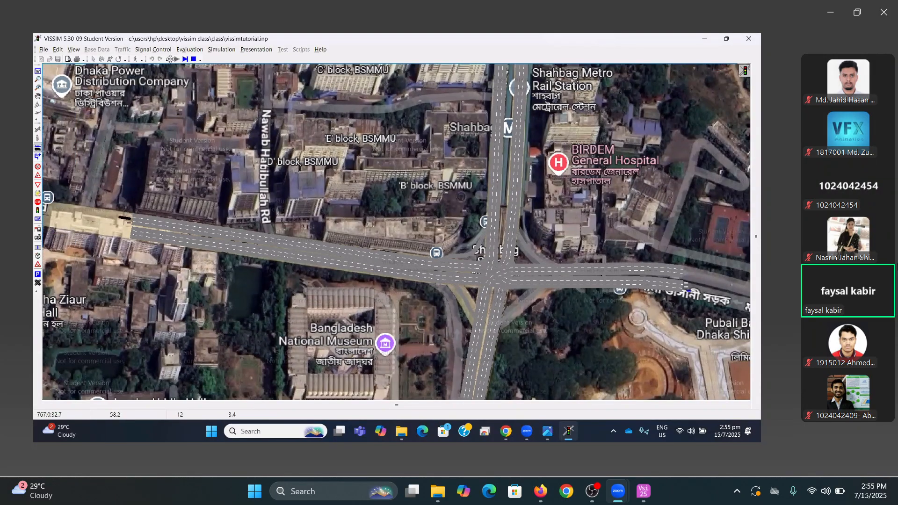
key(Escape)
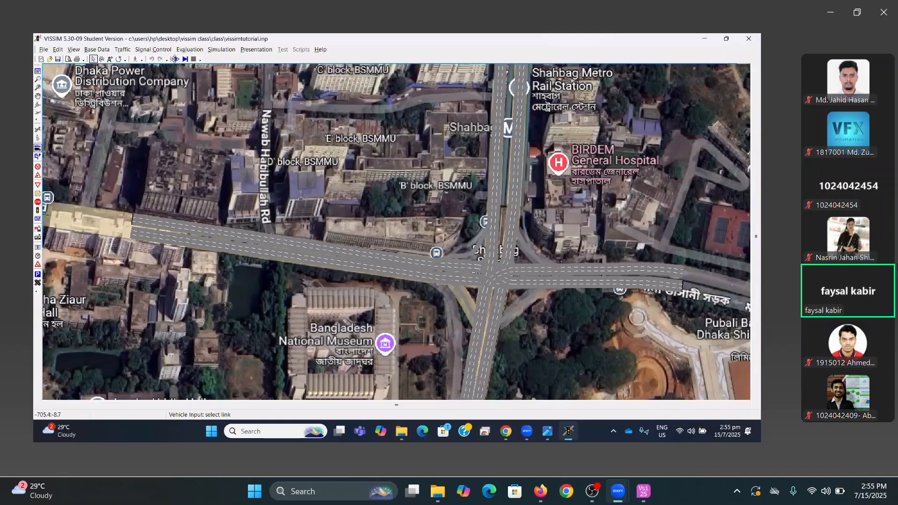
click(175, 59)
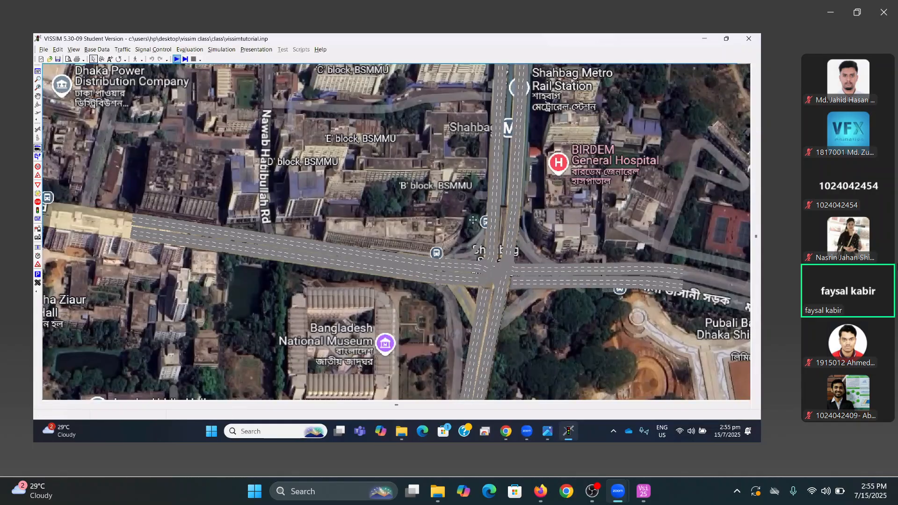
Review the simulation parameters during the run, accept them as they are and end the simulation
click(168, 49)
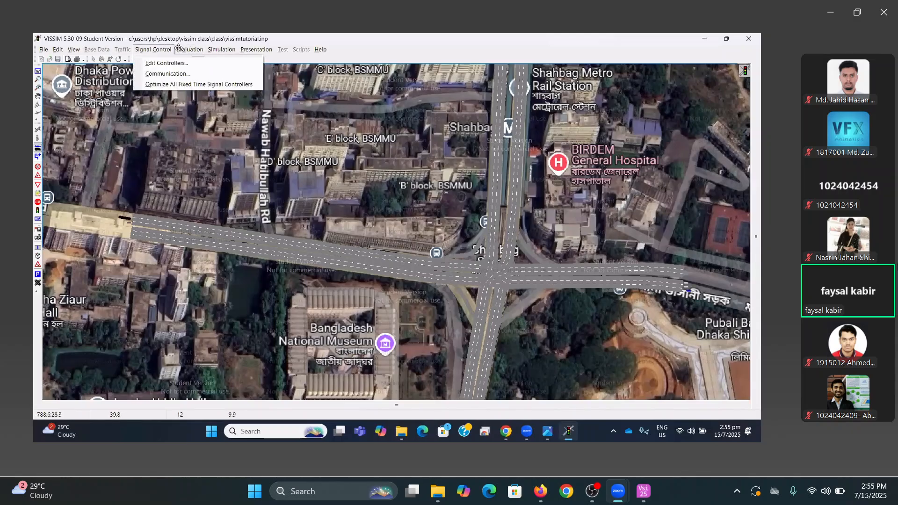
mouse_move(222, 49)
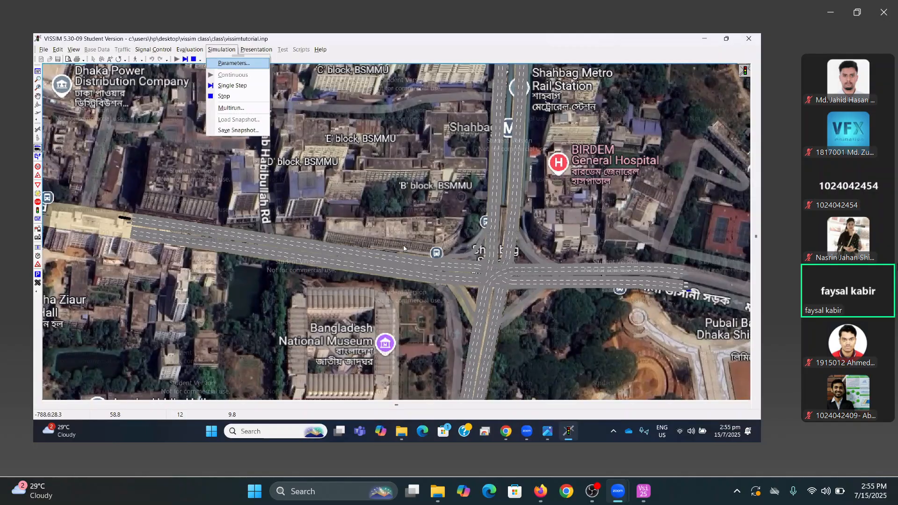
key(Return)
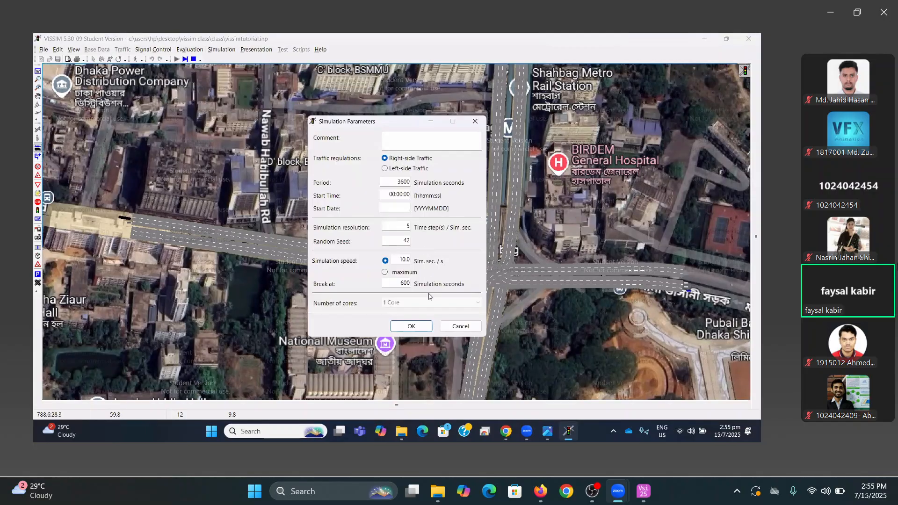
click(407, 323)
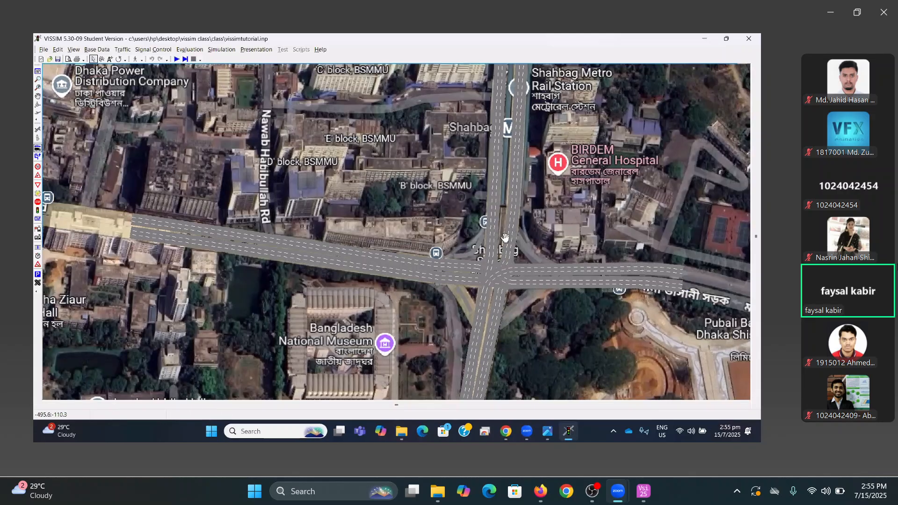
Run the traffic simulation on the four-leg intersection over the satellite background, view the network, and stop it
drag(647, 279, 494, 239)
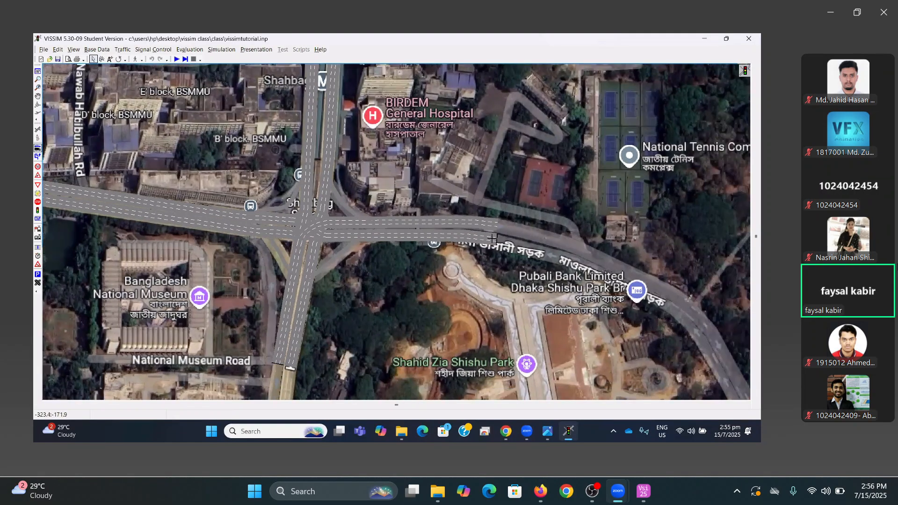
click(492, 238)
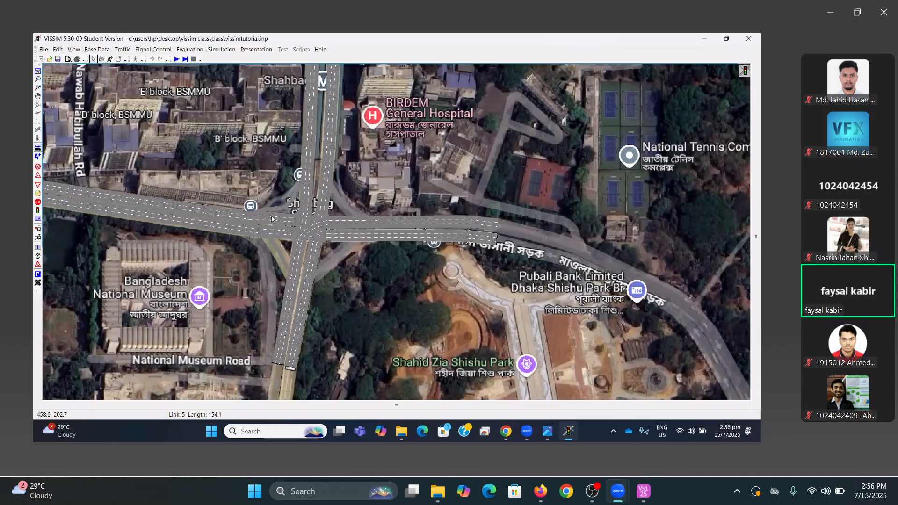
drag(272, 219, 320, 204)
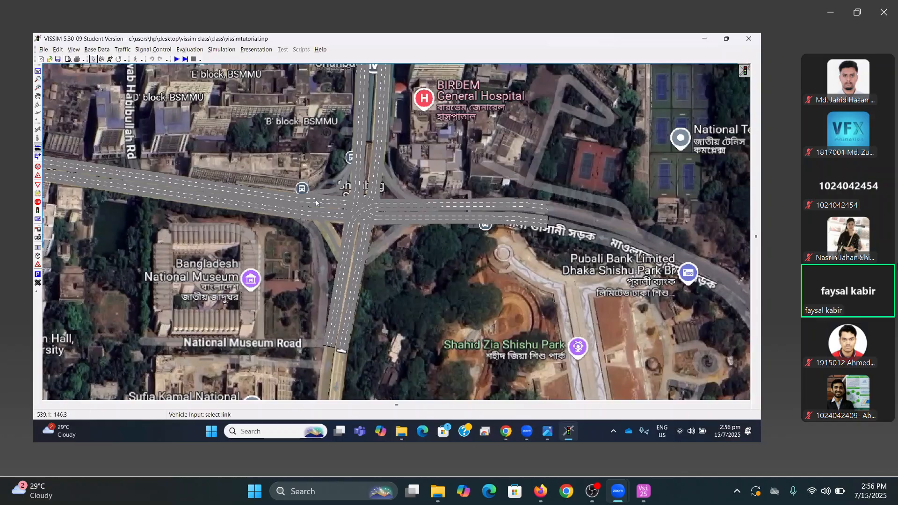
drag(295, 194, 288, 207)
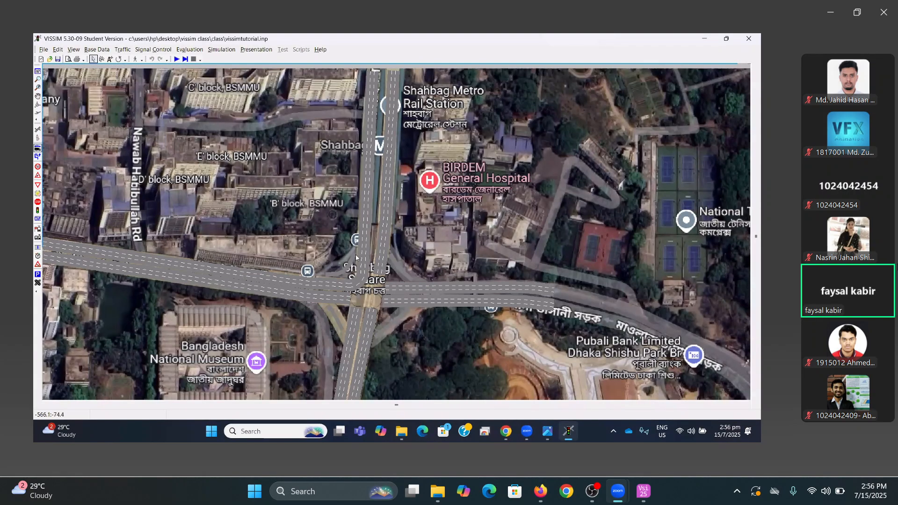
drag(417, 191, 403, 225)
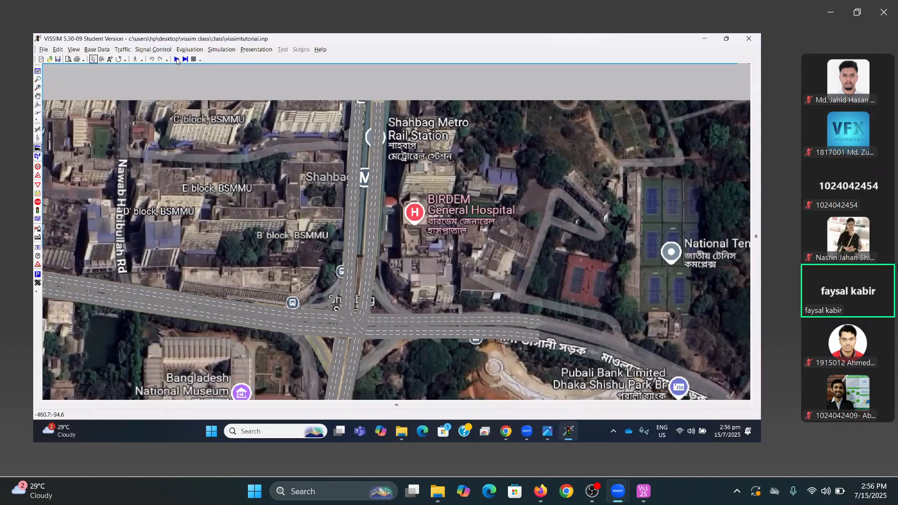
click(177, 60)
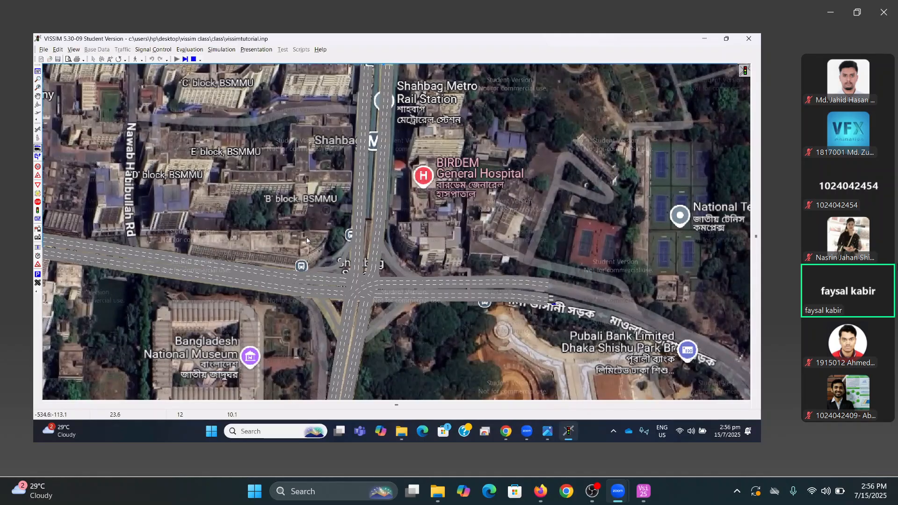
scroll(308, 193, down, 1)
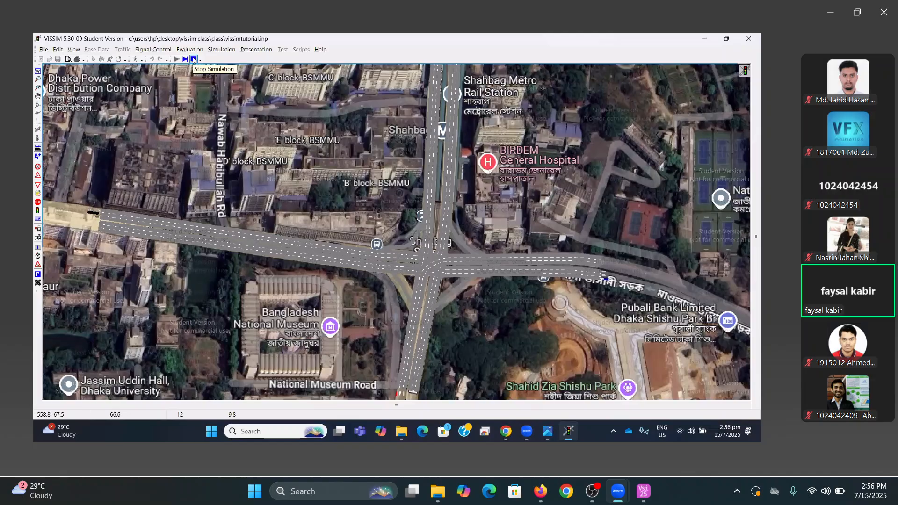
click(193, 59)
Set the simulation speed to maximum and the number of cores to use all cores in the simulation parameters
click(221, 49)
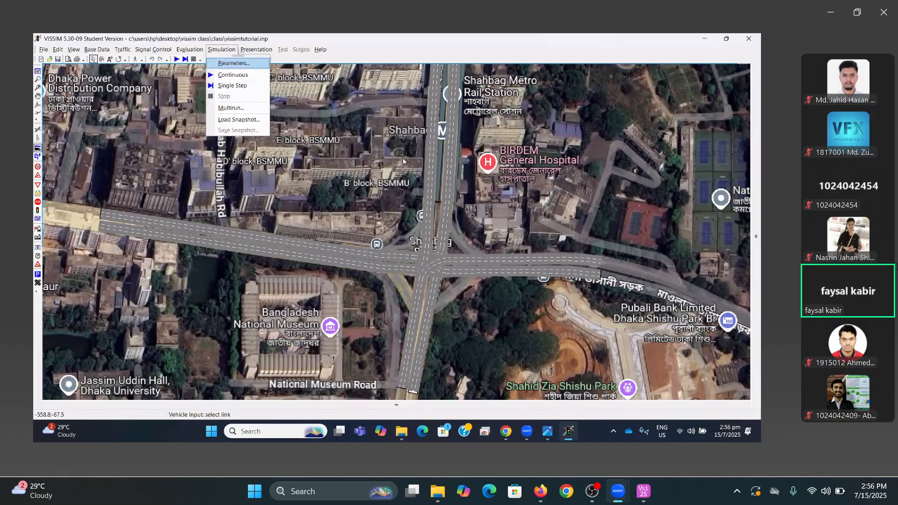
click(222, 50)
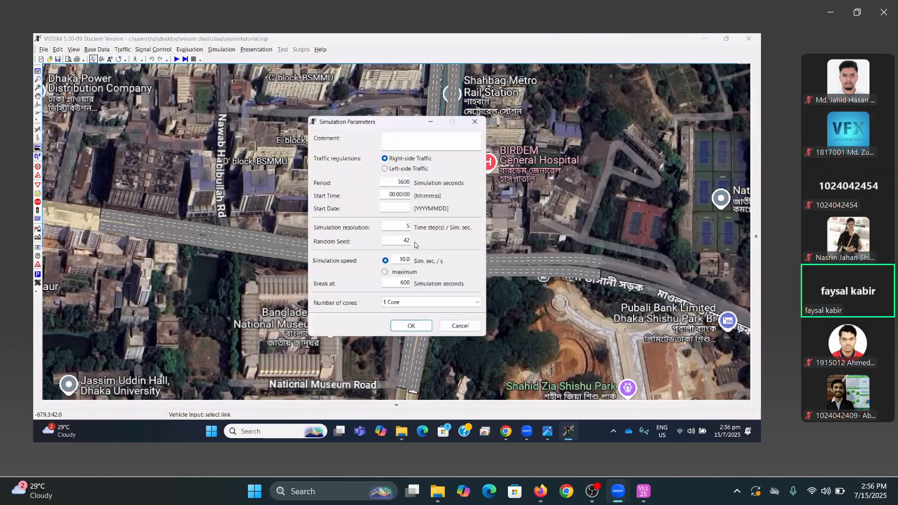
click(410, 273)
click(407, 302)
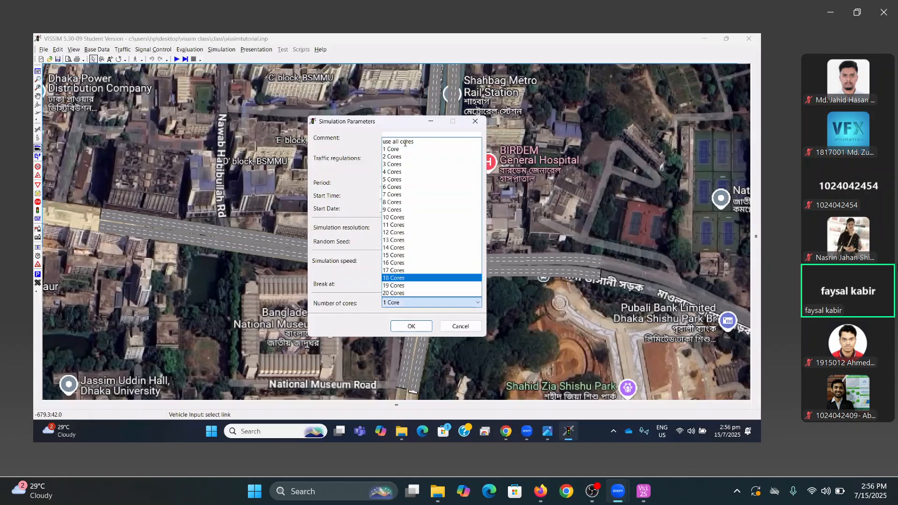
click(406, 141)
click(412, 325)
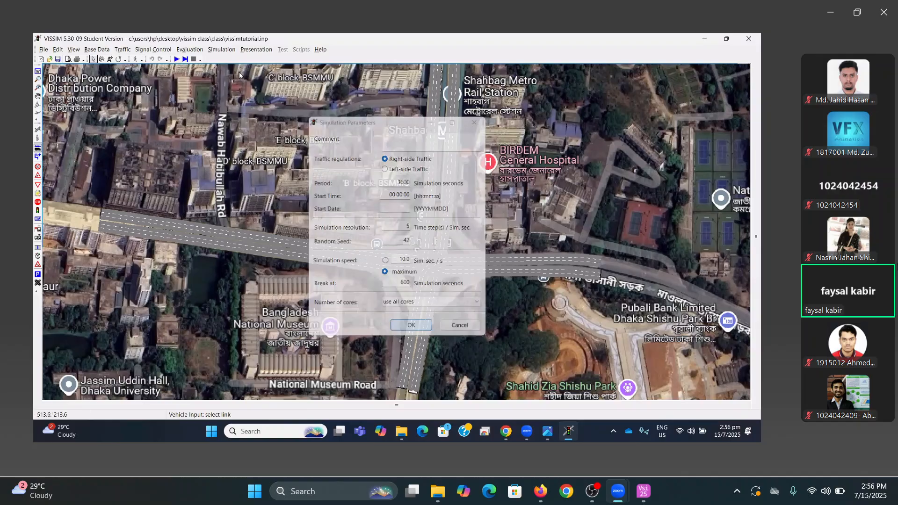
Run the simulation to its break, set its speed to 10.0 sim. sec/s, and continue the run at the junction
click(177, 59)
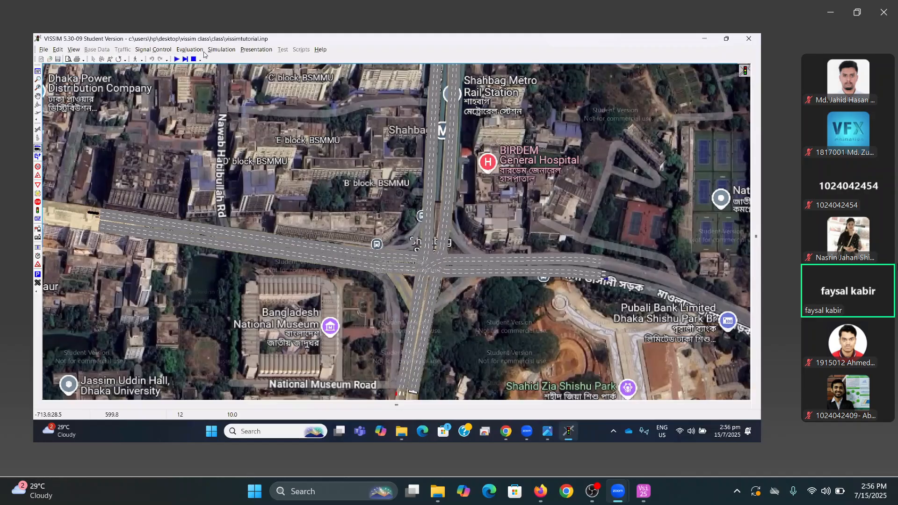
click(218, 50)
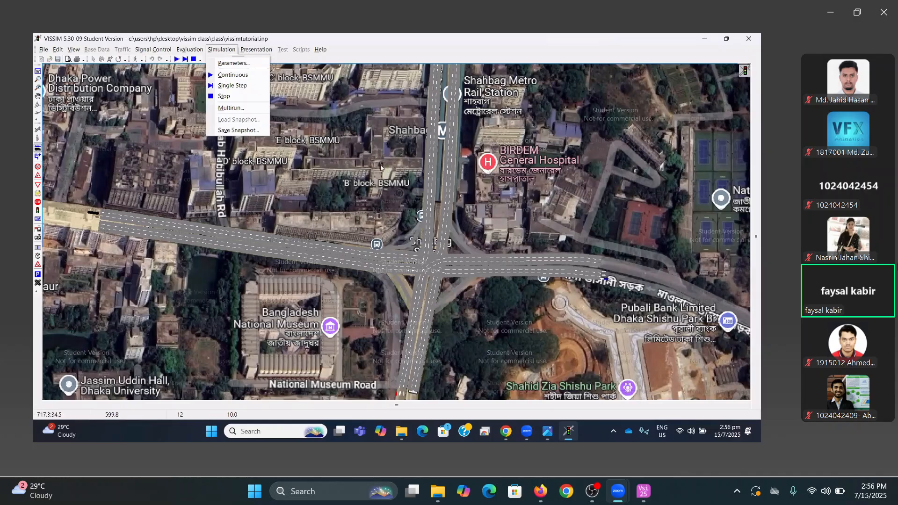
click(399, 270)
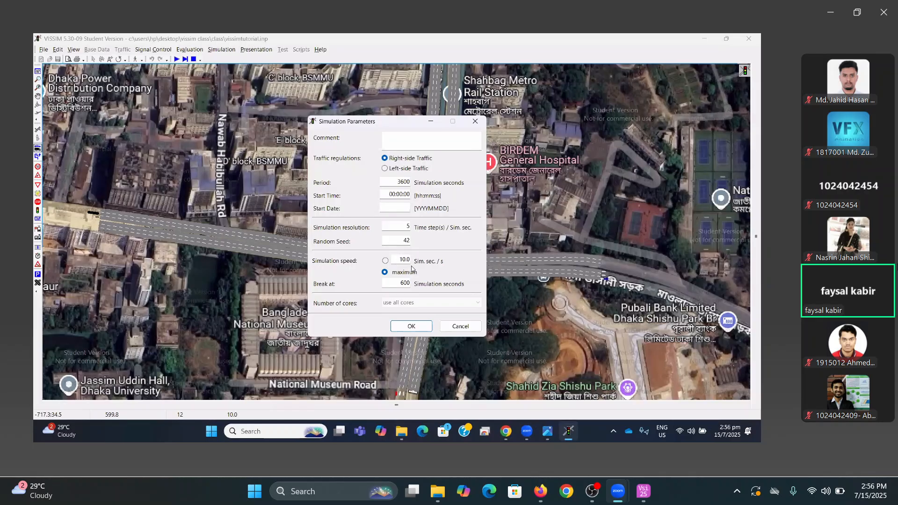
click(385, 261)
key(Return)
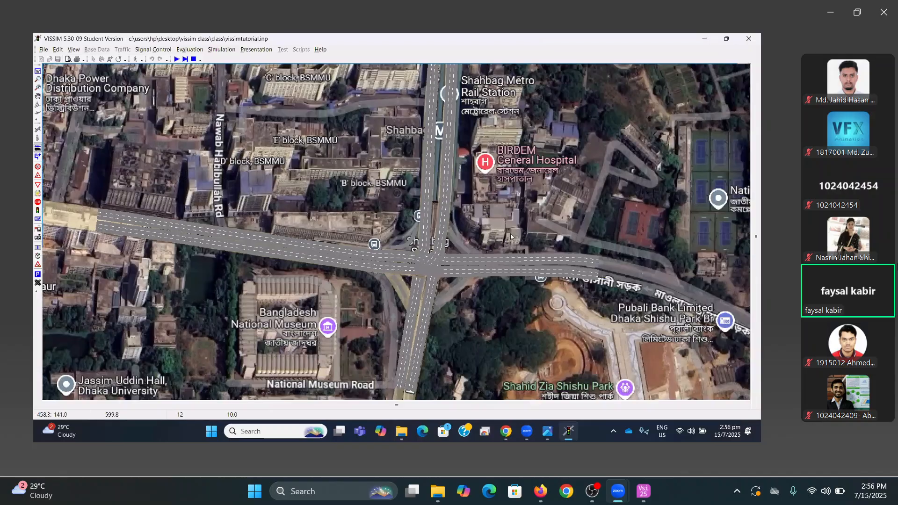
scroll(160, 243, up, 2)
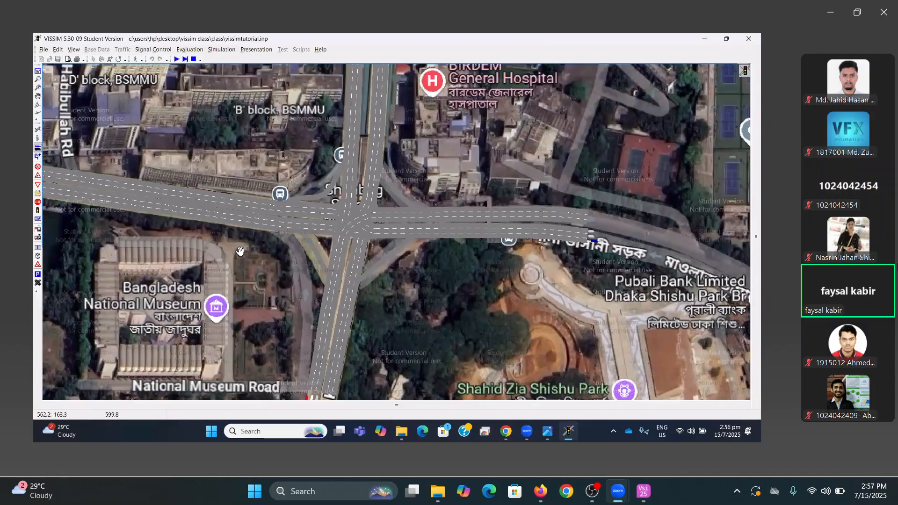
click(177, 60)
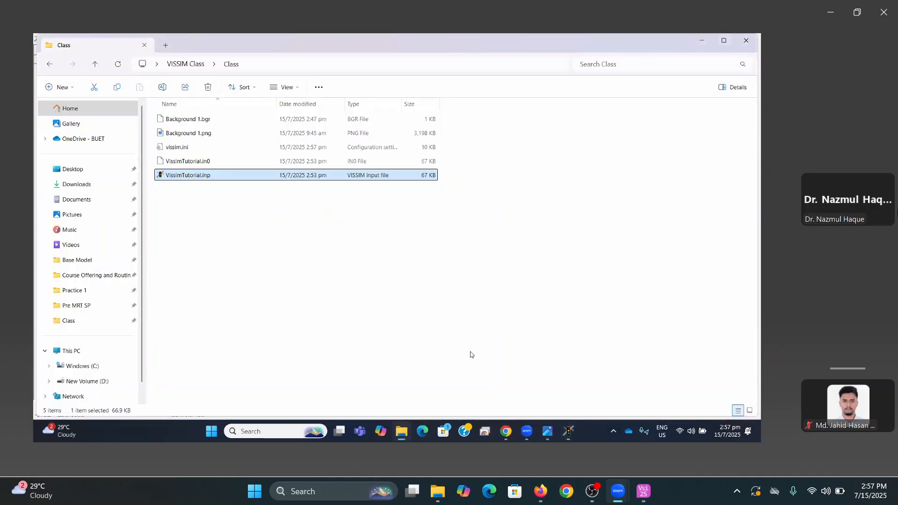
Switch to the VISSIM window, run the simulation without a background to watch the junction, and stop it
click(567, 434)
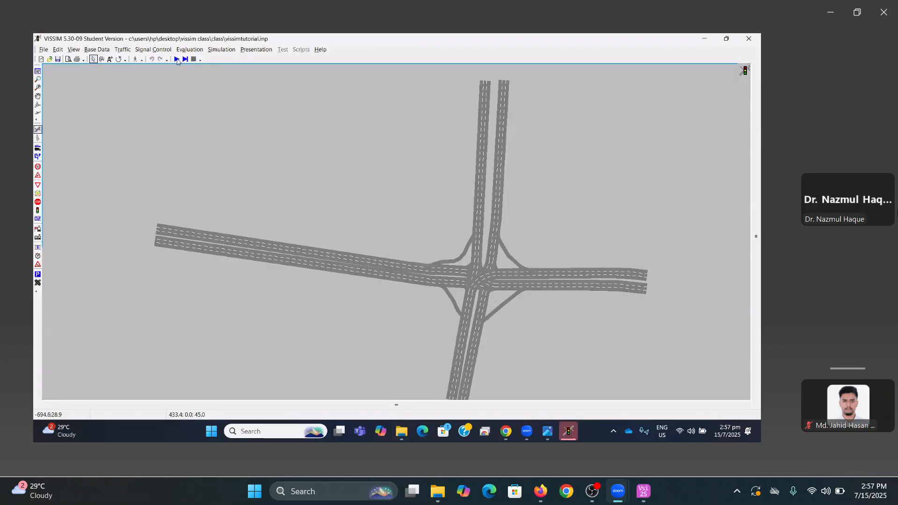
click(177, 60)
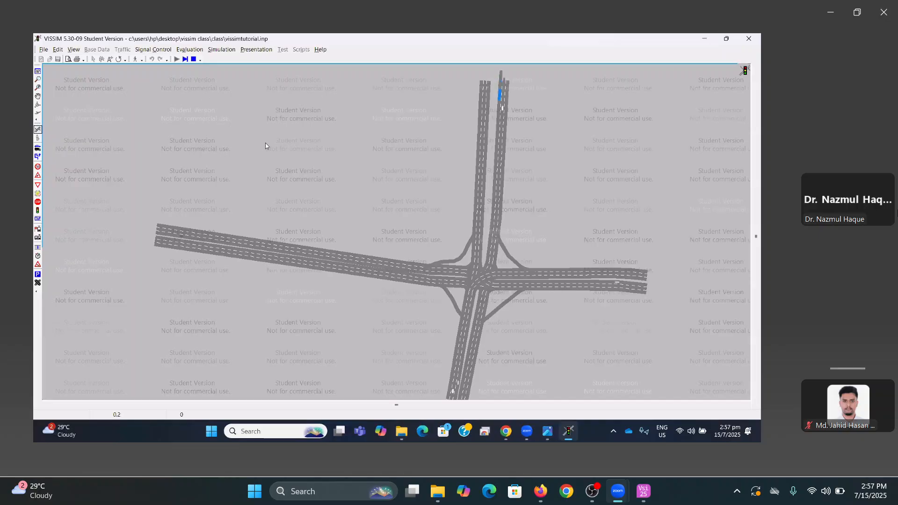
drag(594, 221, 430, 161)
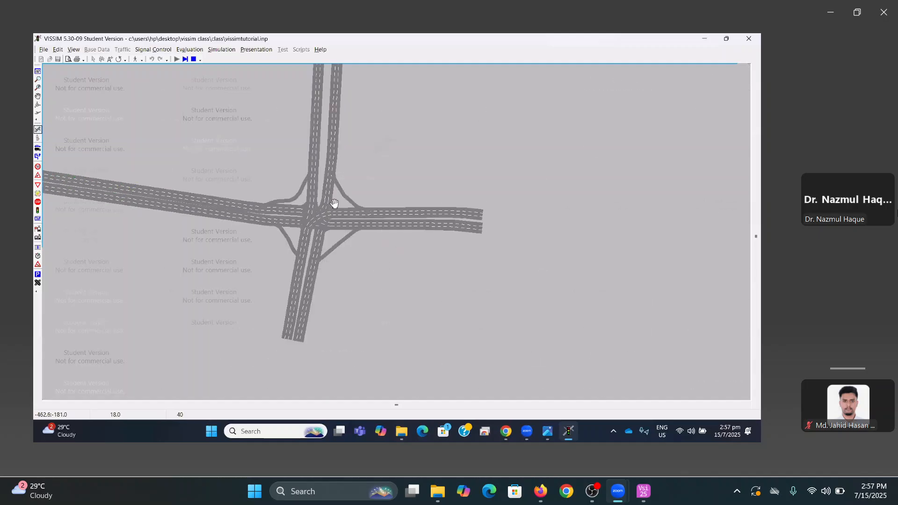
drag(242, 135, 271, 160)
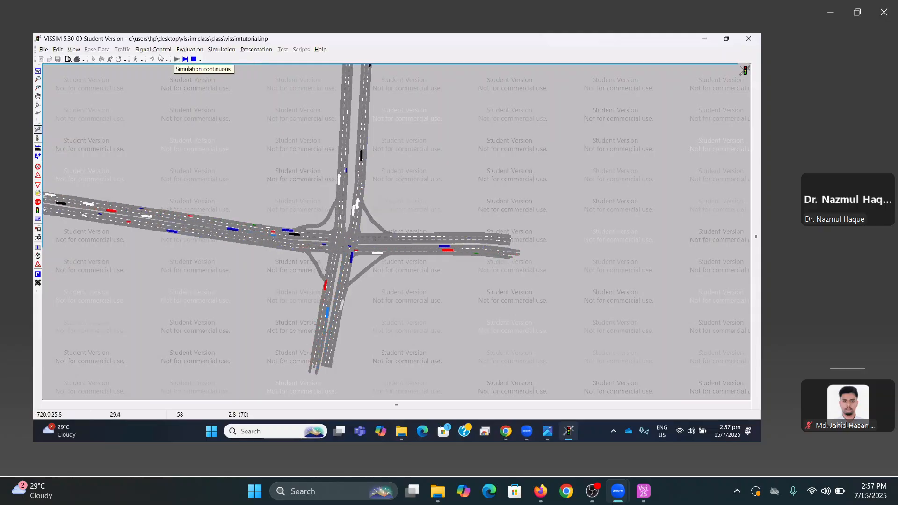
click(194, 60)
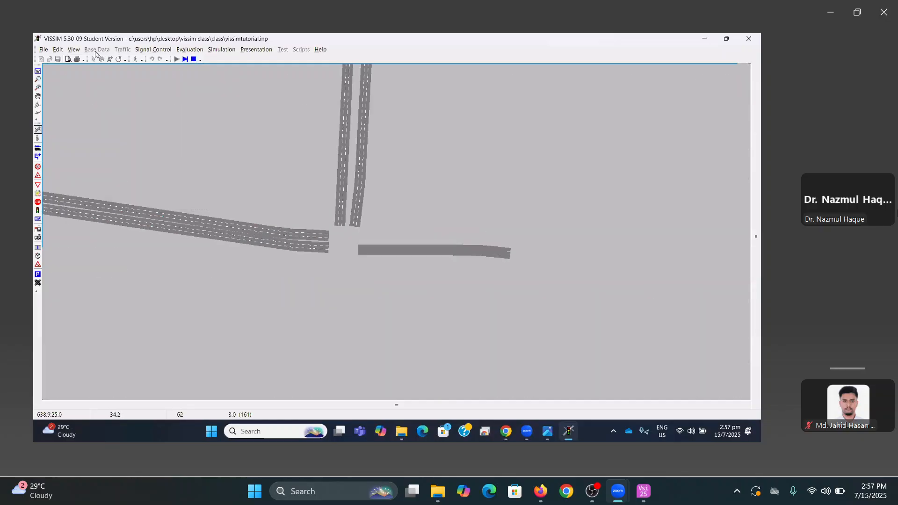
Load Background 1.png as the background image behind the road network
click(74, 50)
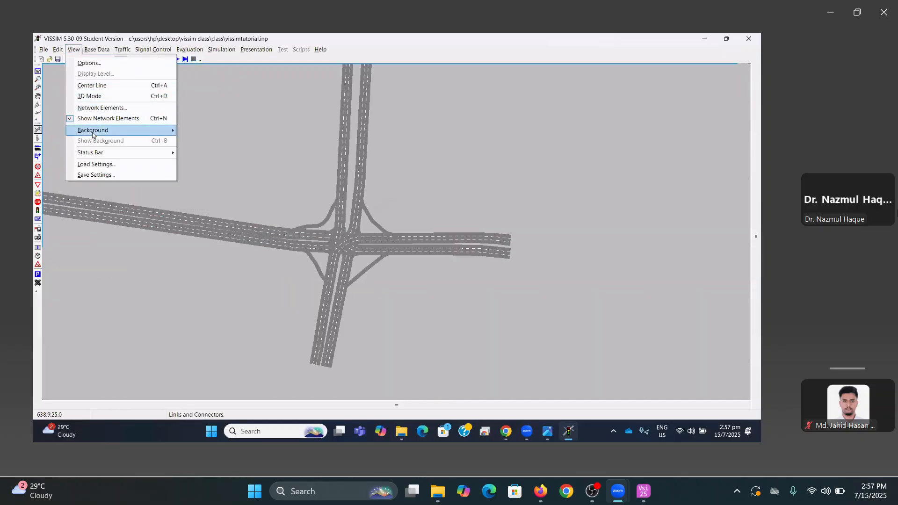
mouse_move(94, 133)
click(195, 135)
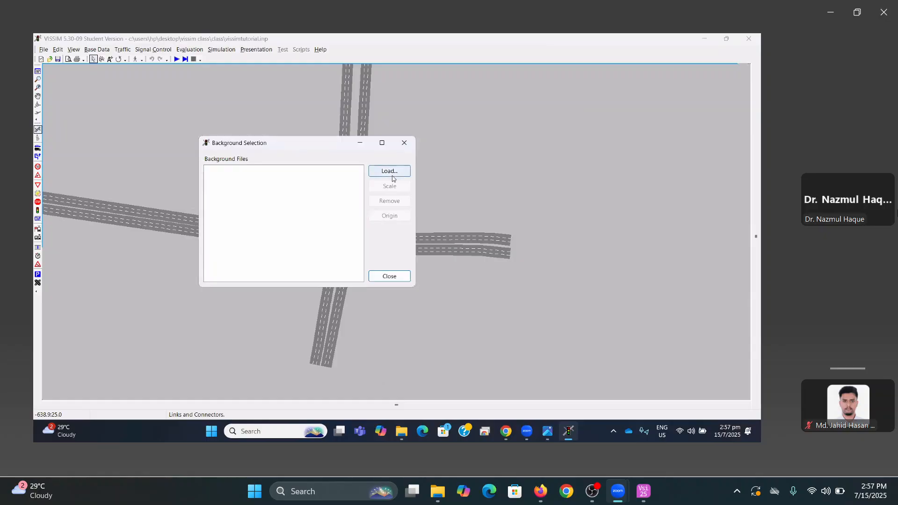
click(389, 171)
click(144, 132)
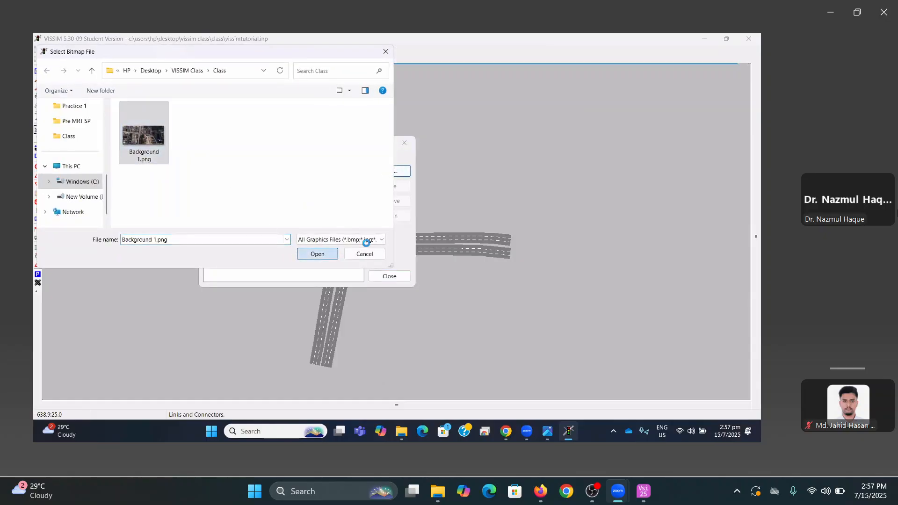
key(Return)
click(389, 277)
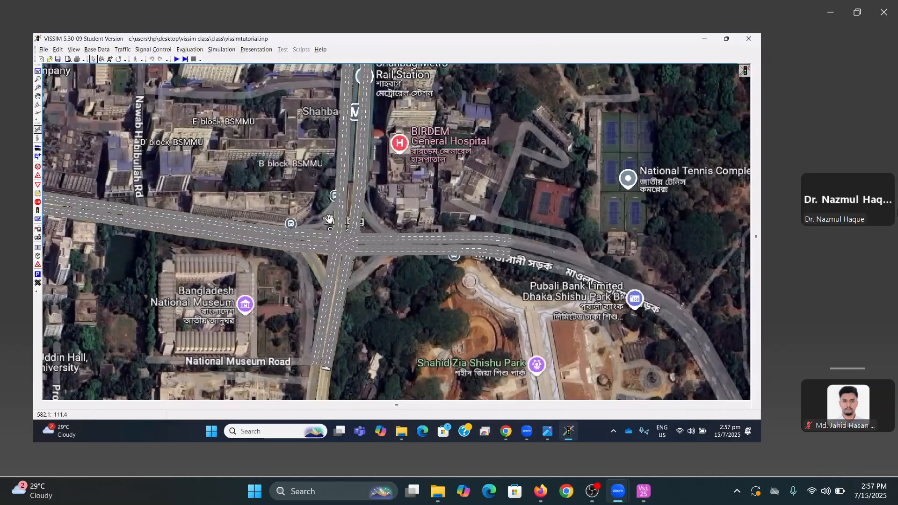
Run the simulation briefly with the satellite image loaded, stop it, and view the intersection
click(176, 59)
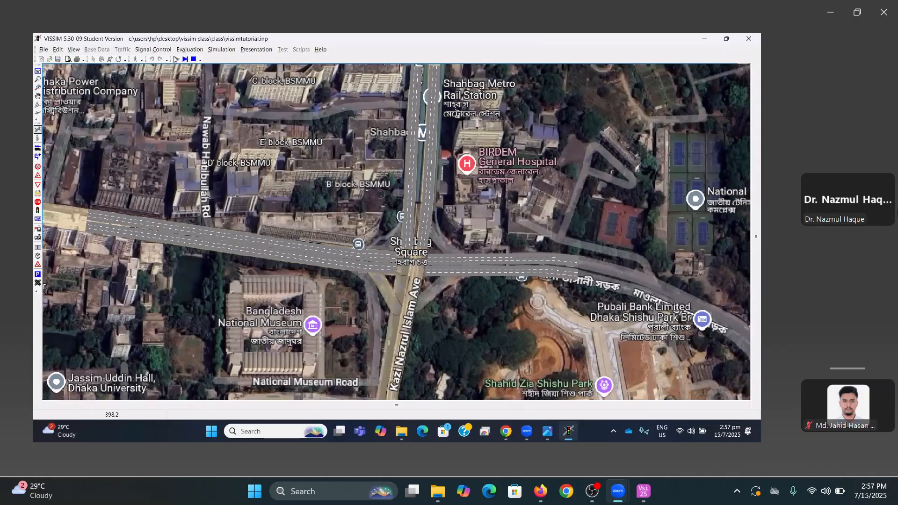
click(193, 59)
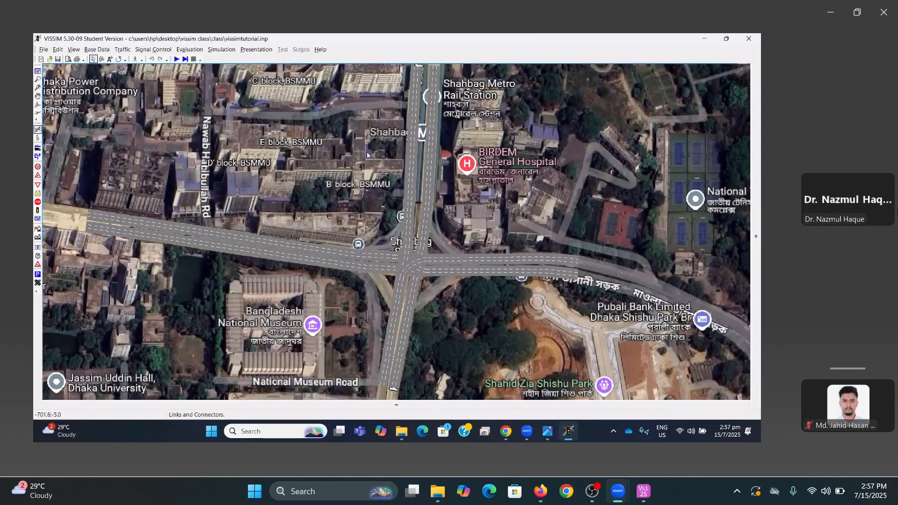
drag(450, 152, 447, 152)
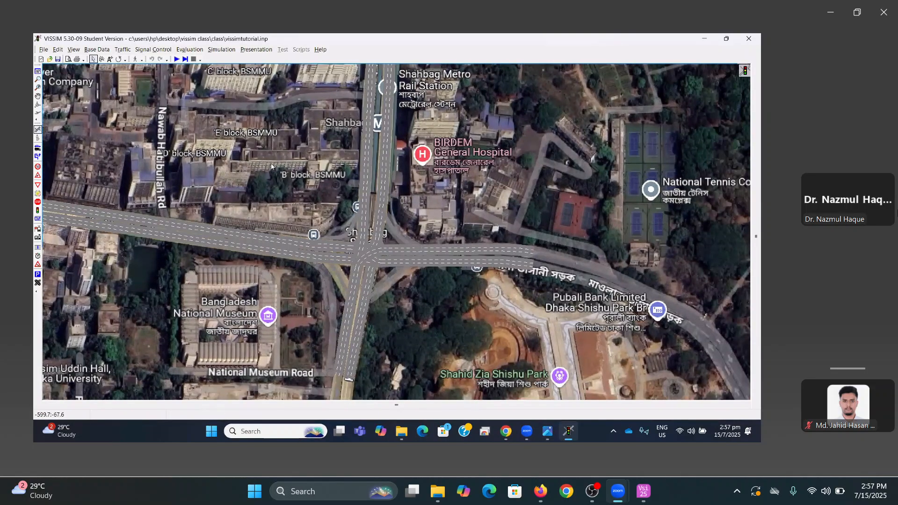
Remove Background 1.png from the network's background files
click(73, 49)
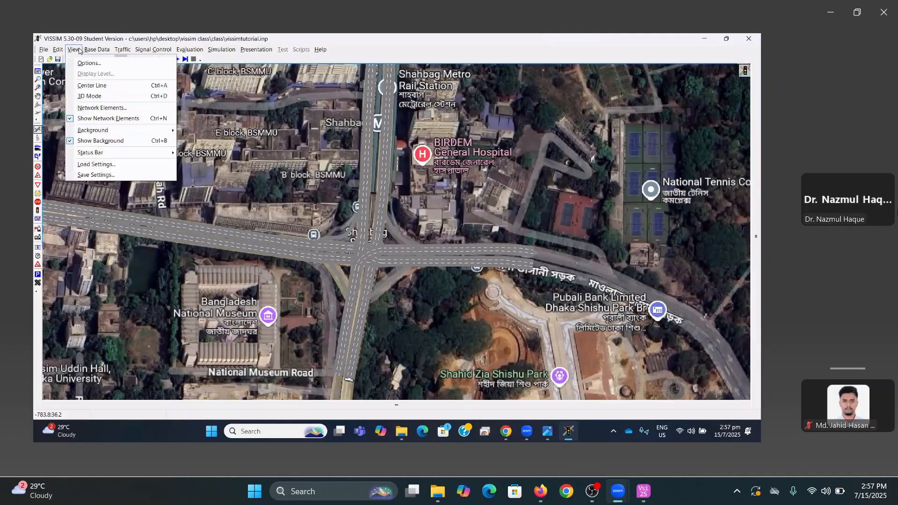
click(193, 130)
click(231, 170)
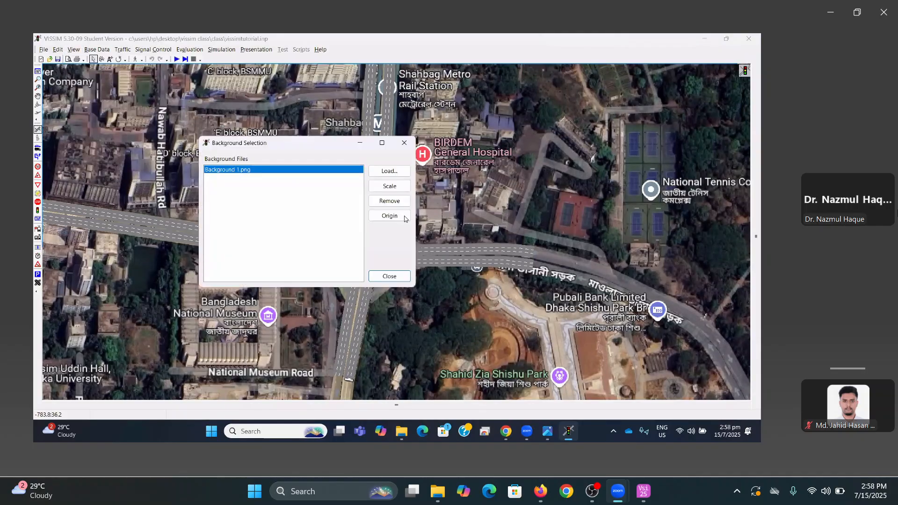
click(400, 276)
Start the simulation on the plain network and watch the vehicles moving through the intersection
click(176, 59)
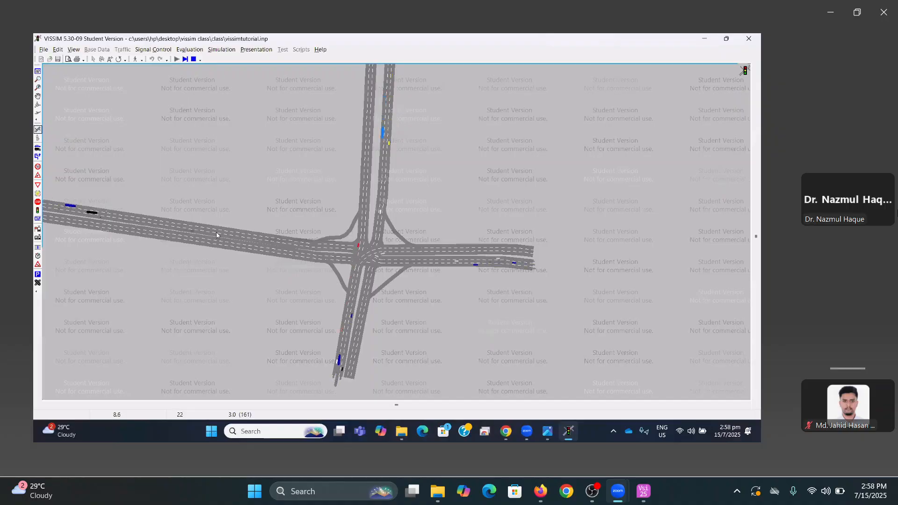
drag(175, 208, 244, 214)
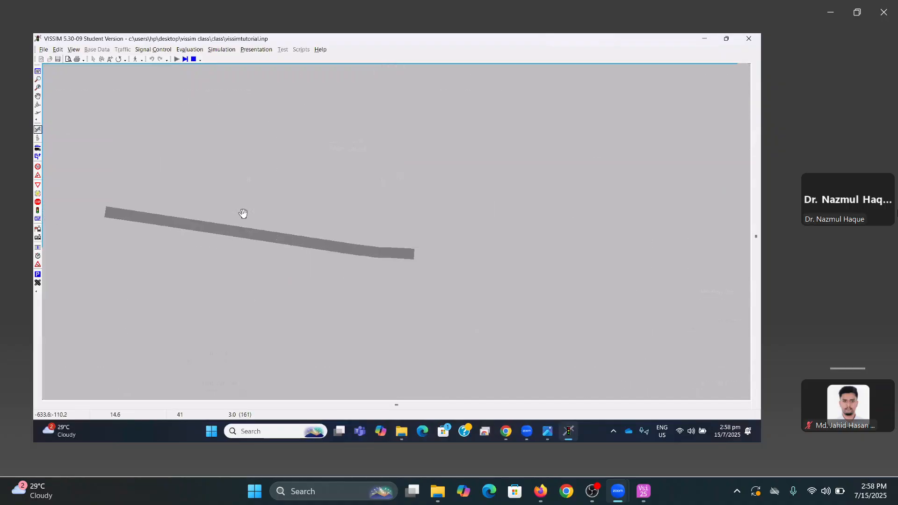
scroll(429, 268, up, 1)
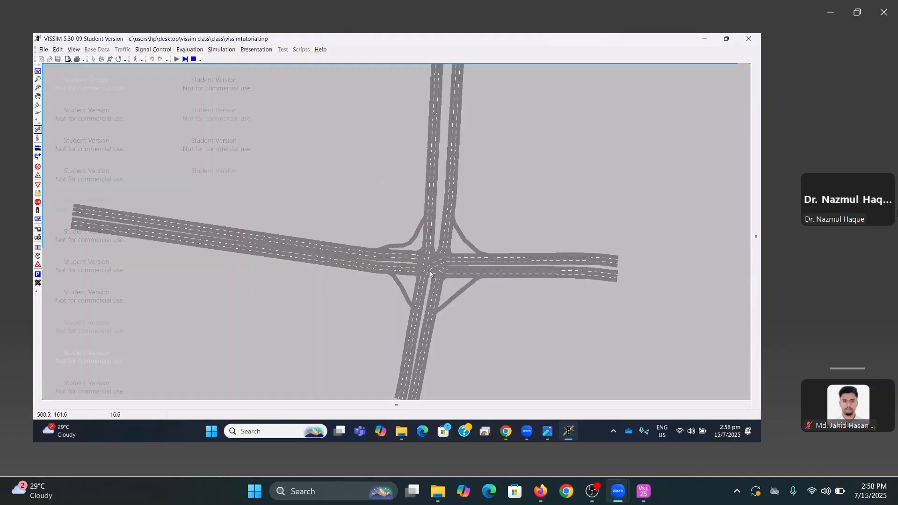
scroll(430, 270, up, 1)
drag(507, 248, 457, 206)
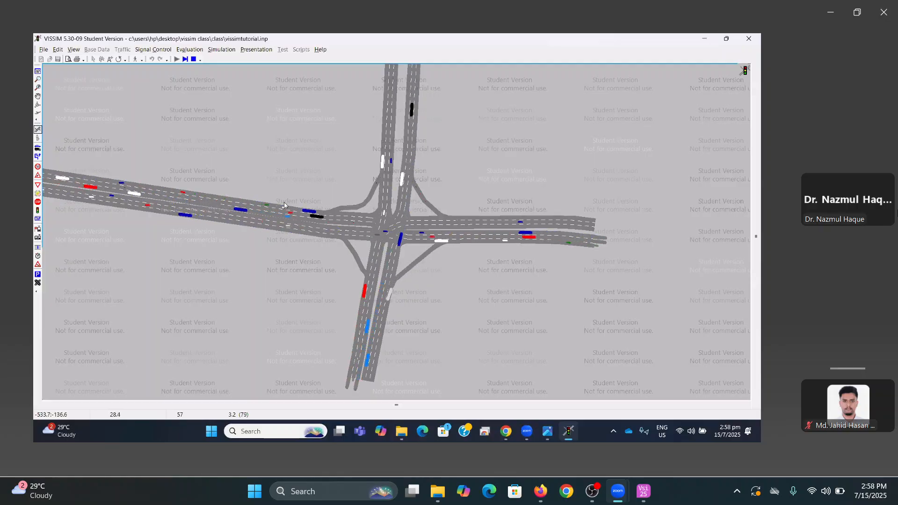
Watch the simulated vehicles move through the intersection and stop the simulation run
drag(279, 222, 307, 245)
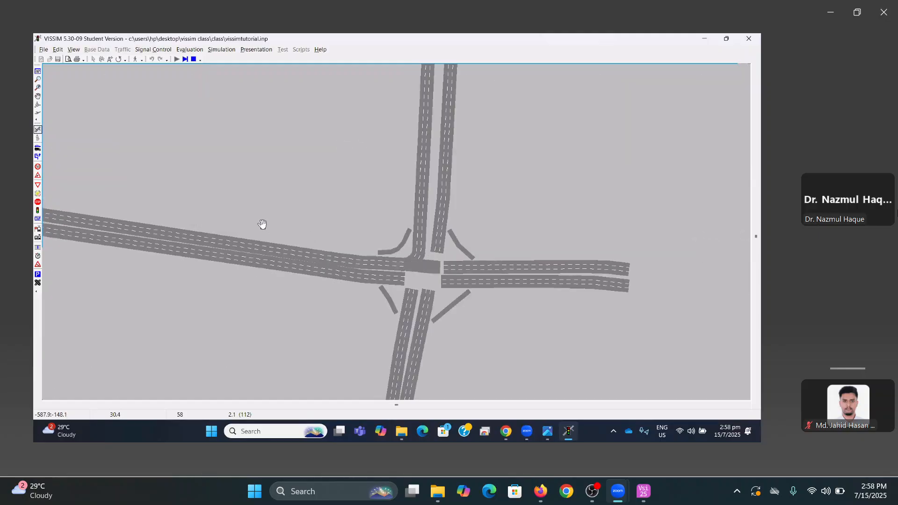
drag(260, 225, 253, 184)
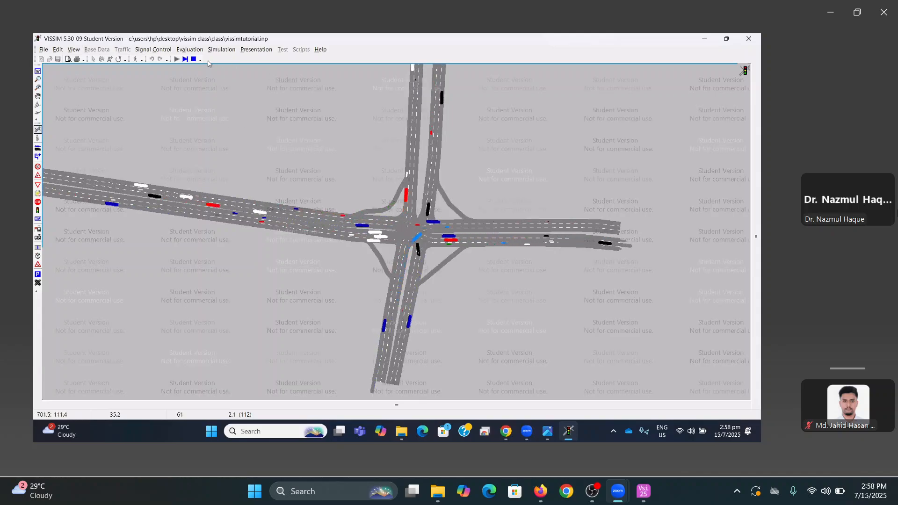
drag(282, 169, 228, 174)
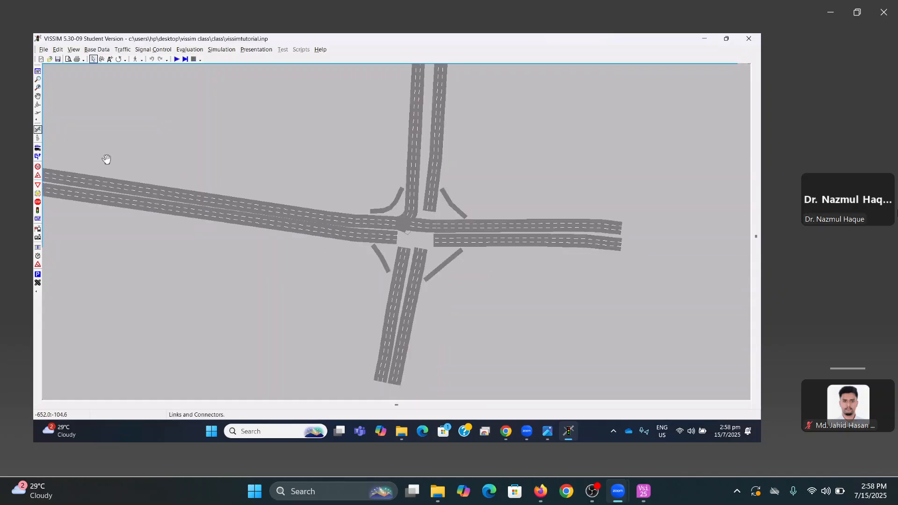
Switch to route editing and open the routes of the "from Katabon" routing decision on the western approach
click(38, 147)
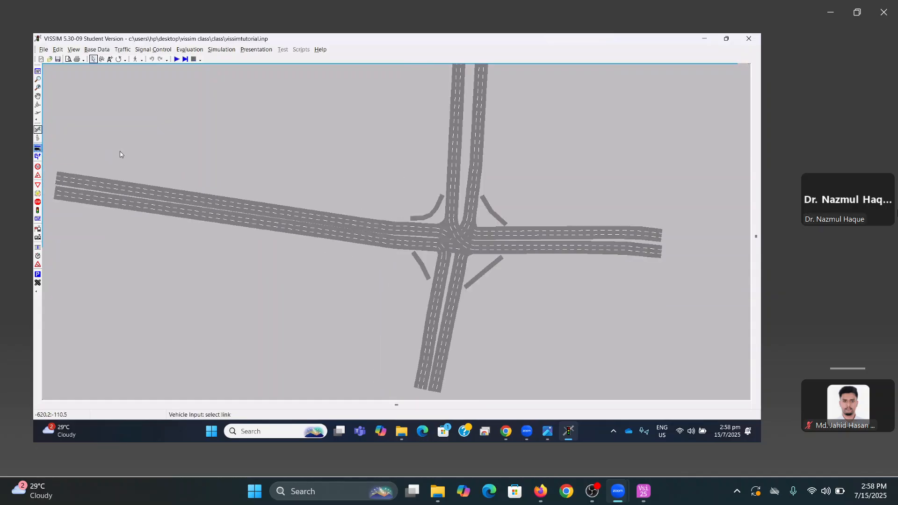
click(38, 156)
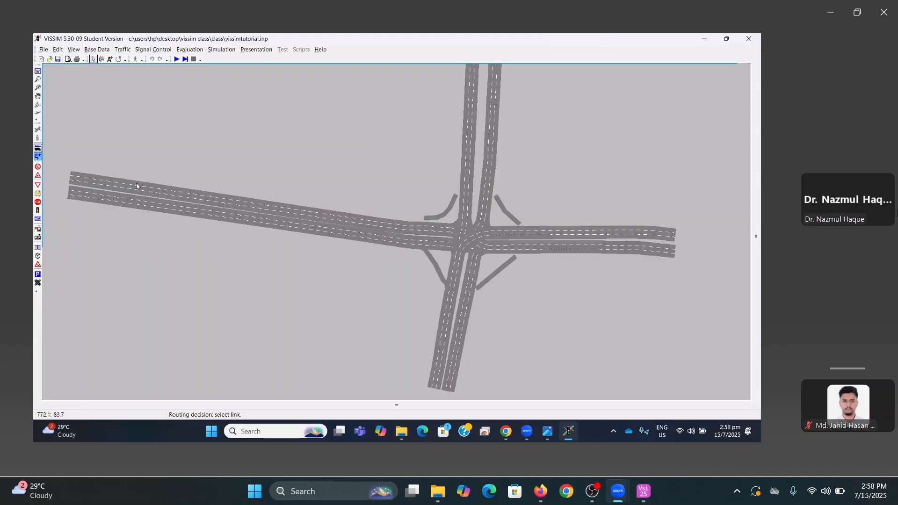
scroll(341, 167, down, 2)
drag(392, 170, 367, 188)
drag(229, 170, 451, 152)
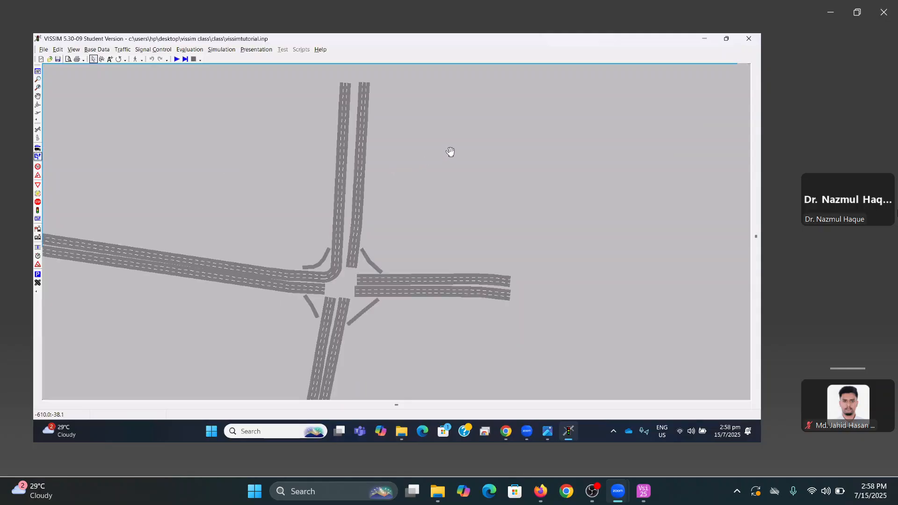
scroll(367, 170, up, 1)
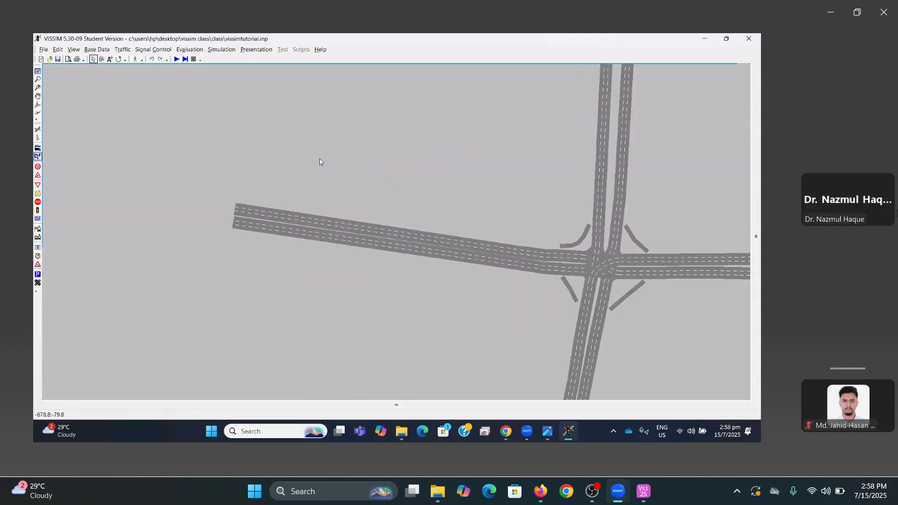
drag(306, 198, 251, 162)
scroll(260, 174, up, 1)
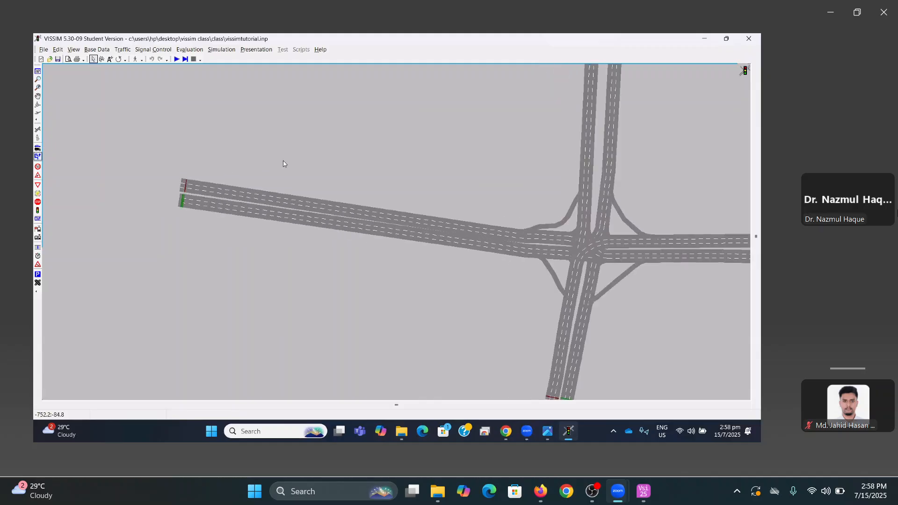
drag(350, 151, 292, 157)
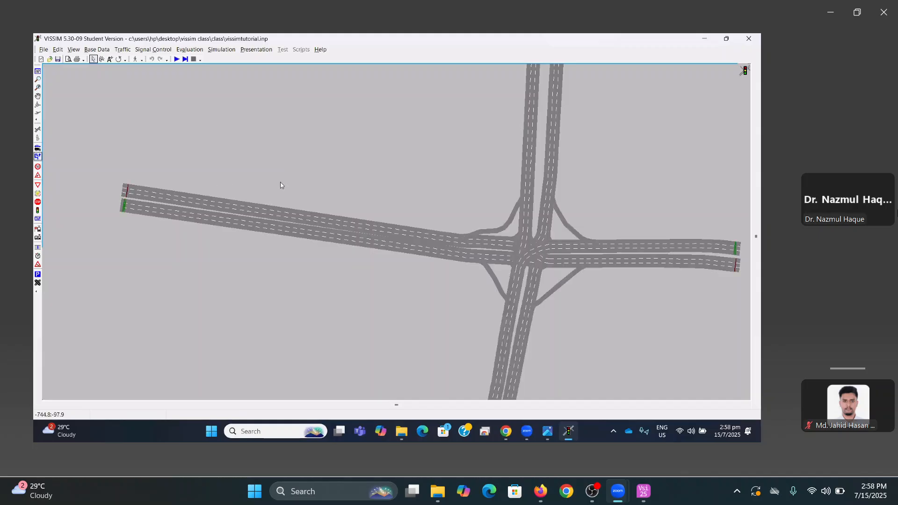
double_click(140, 194)
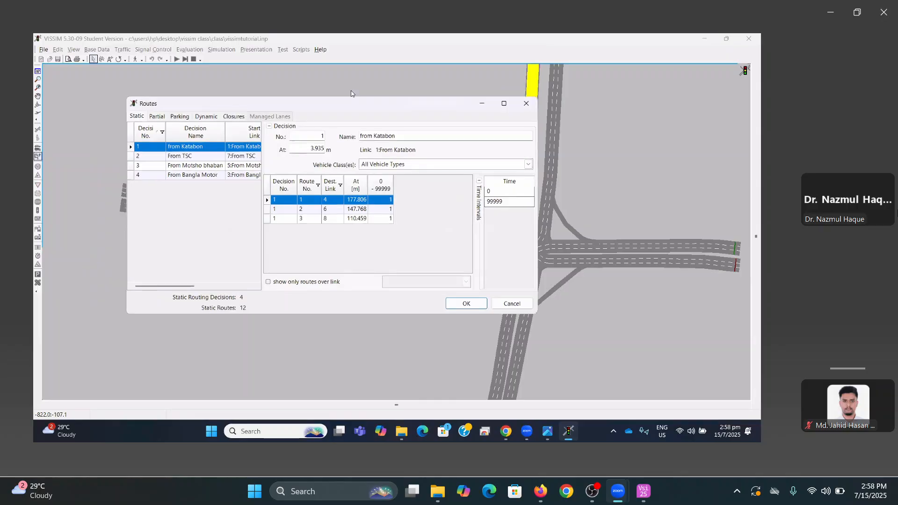
Examine routes 1, 2 and 3 of the "from Katabon" decision by highlighting each path on the network
drag(350, 101, 167, 99)
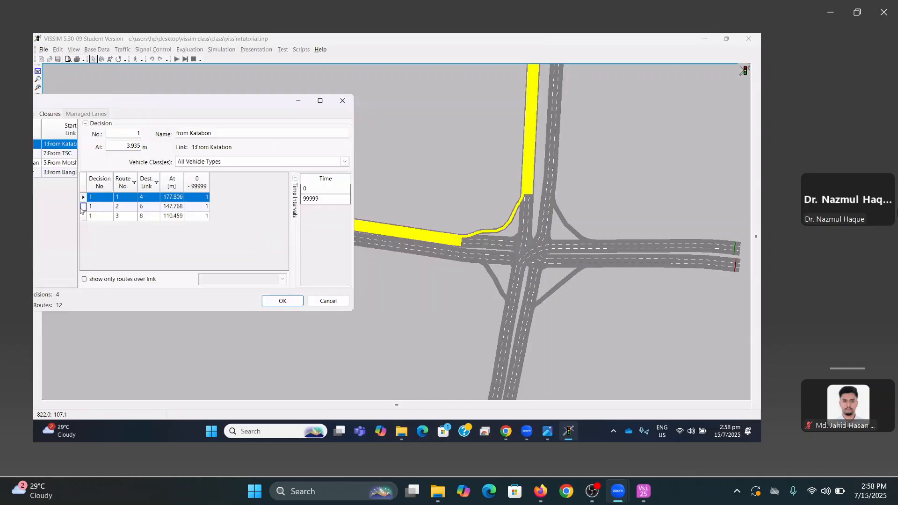
click(83, 206)
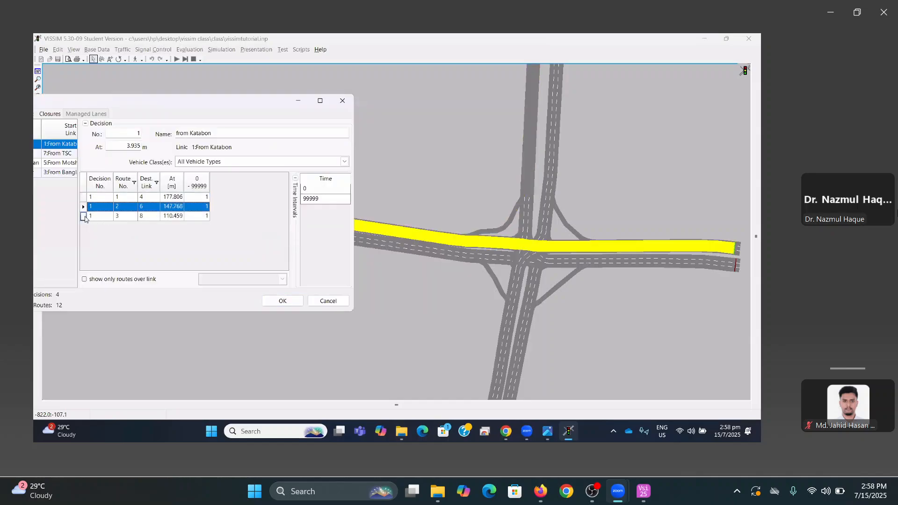
click(84, 216)
click(84, 197)
Set the relative flow of the "from Katabon" decision to 30 for route 1 and 60 for route 2, and apply the changes
click(196, 201)
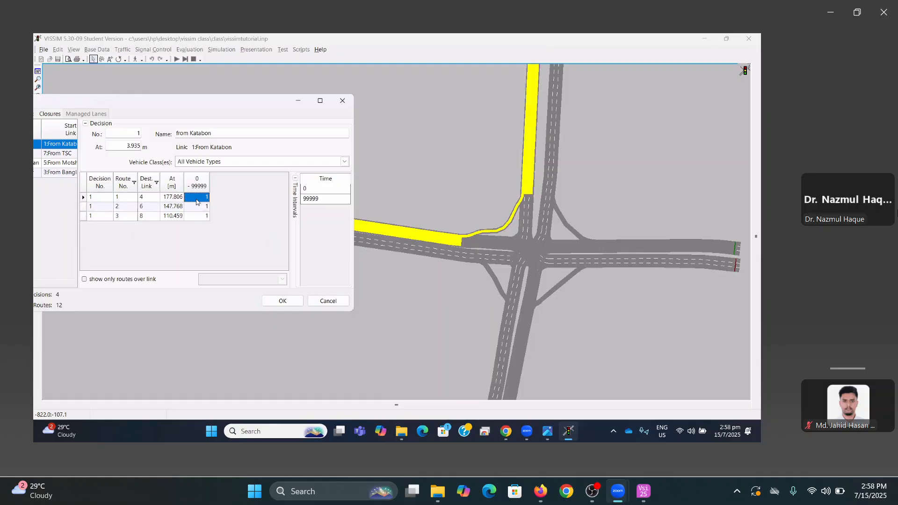
text(30)
click(203, 207)
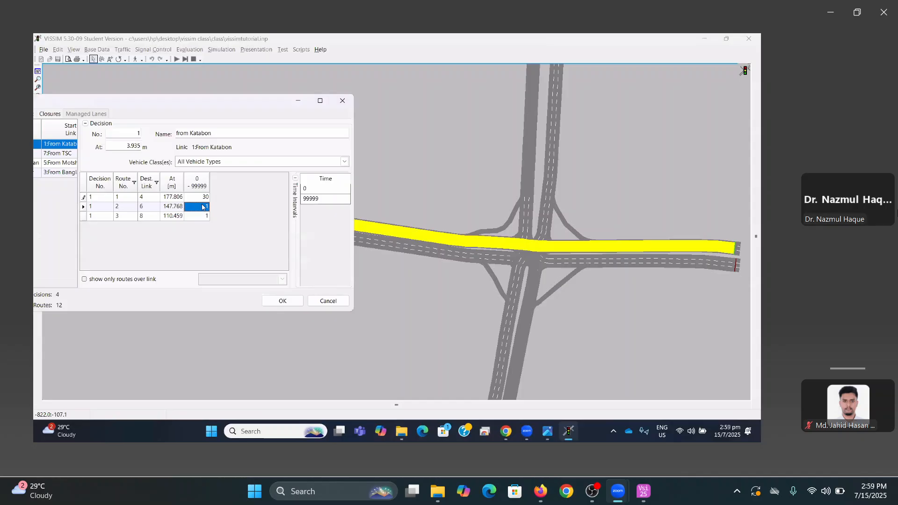
text(60)
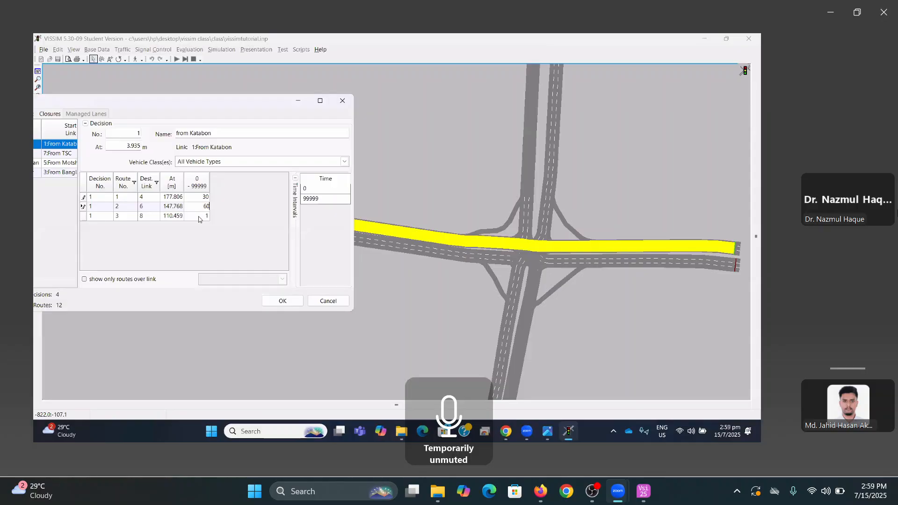
click(200, 217)
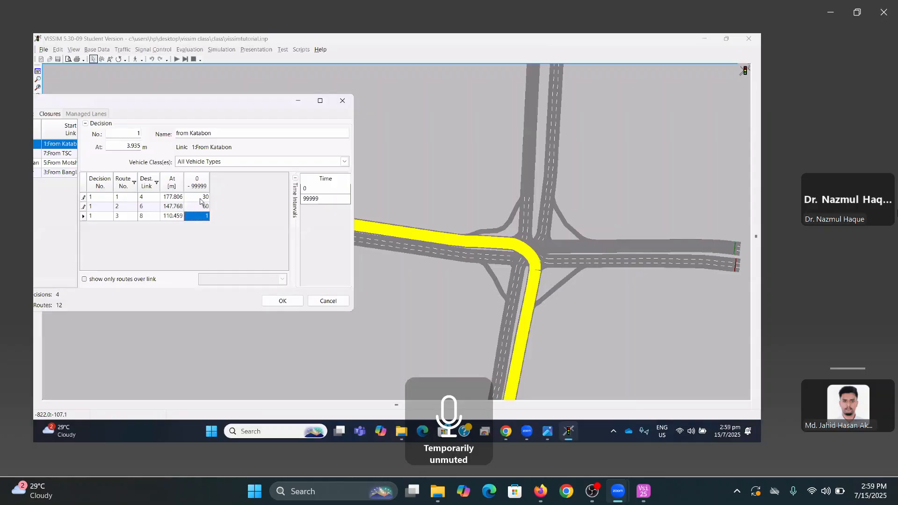
click(201, 199)
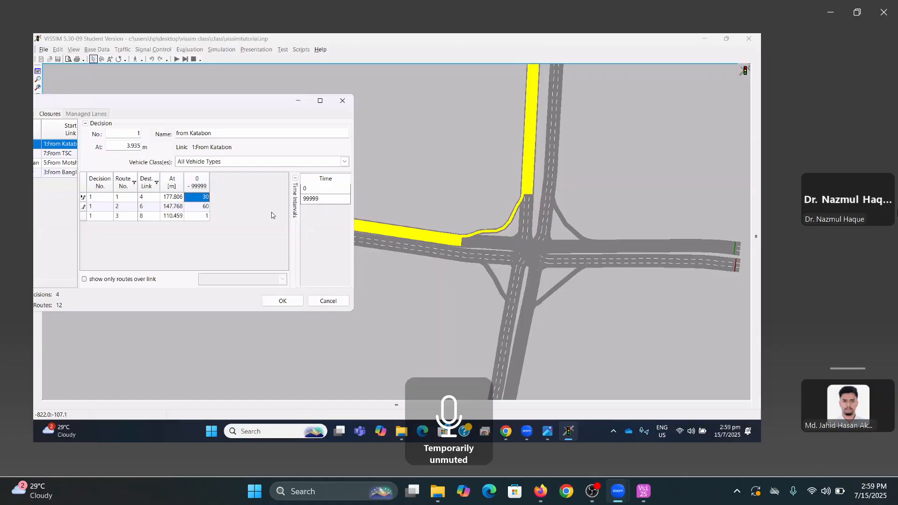
click(282, 301)
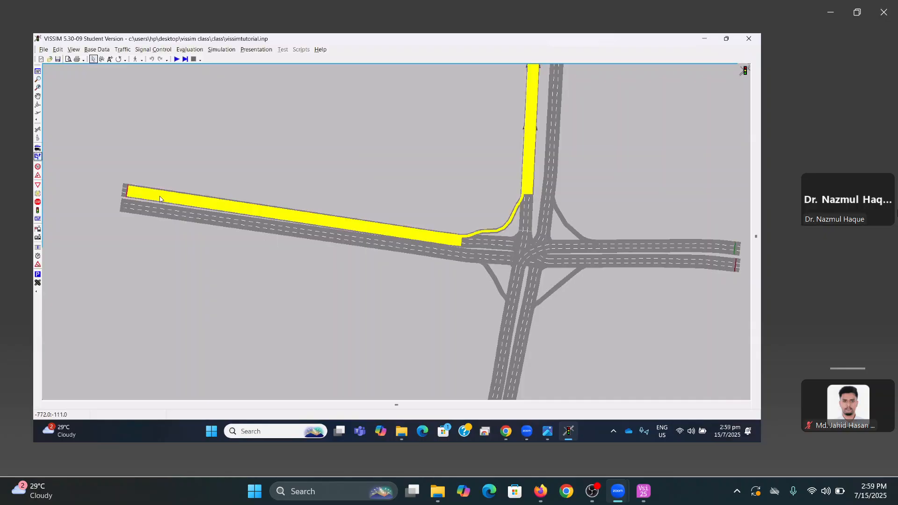
Add a route from the Katabon decision through the main junction, ending on the northern exit link just past the intersection
drag(410, 176, 330, 186)
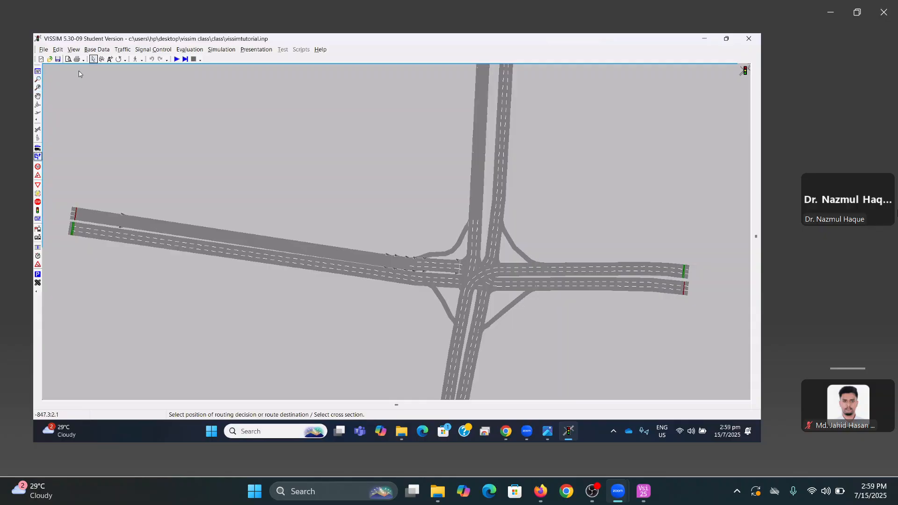
double_click(75, 217)
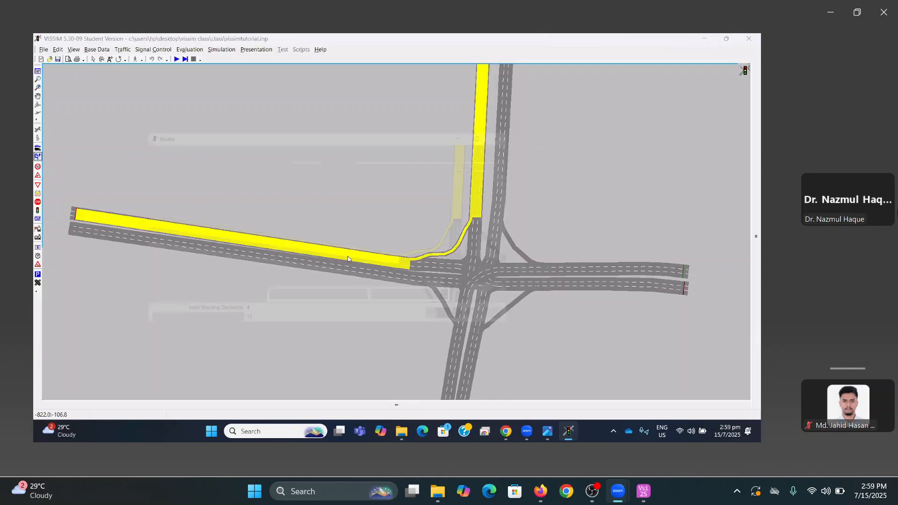
click(461, 326)
scroll(465, 260, up, 2)
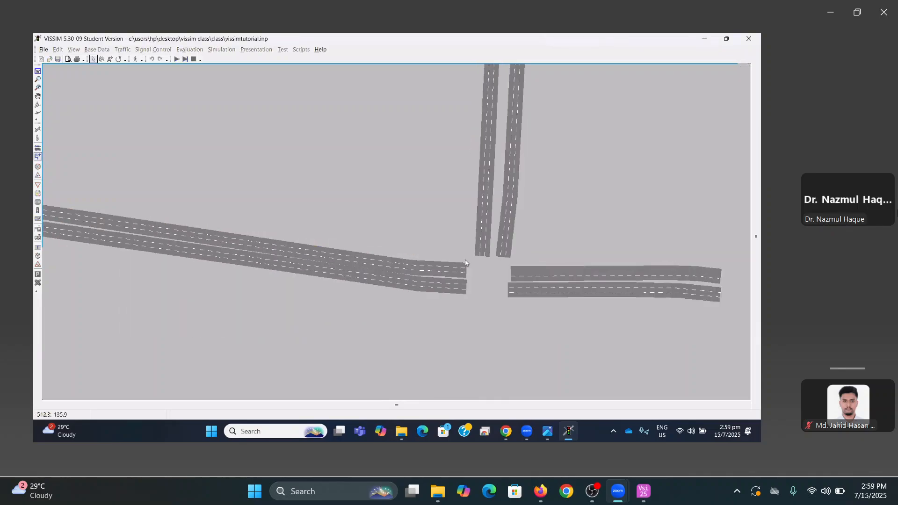
scroll(400, 266, up, 5)
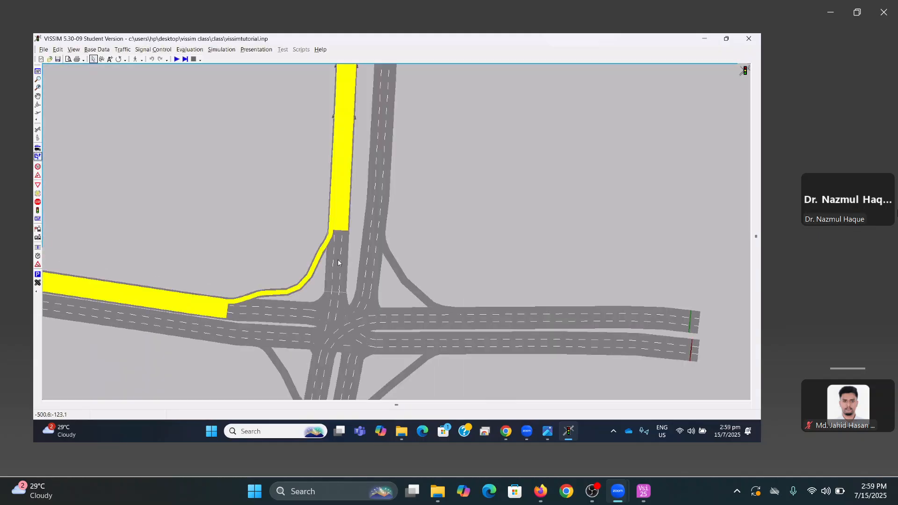
click(337, 259)
right_click(337, 258)
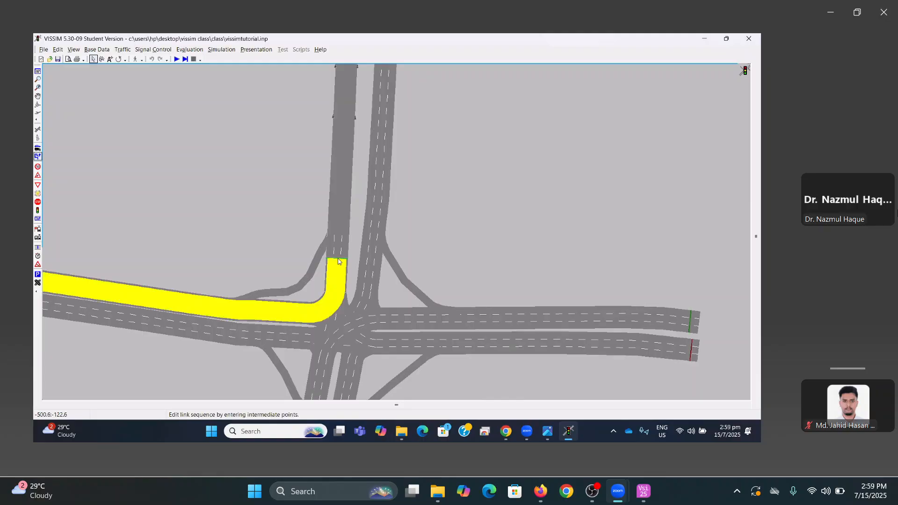
Move the new route's destination to the far end of the northern exit link
scroll(467, 188, down, 3)
drag(472, 189, 461, 269)
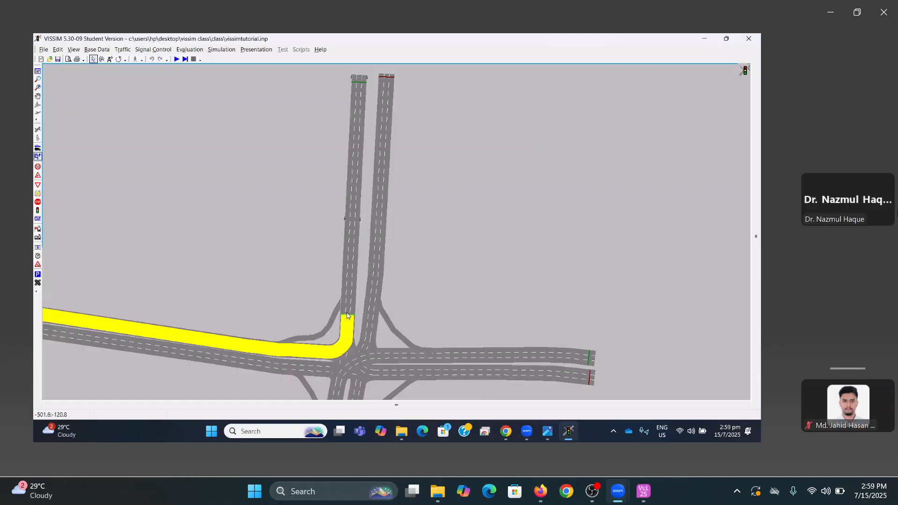
click(347, 316)
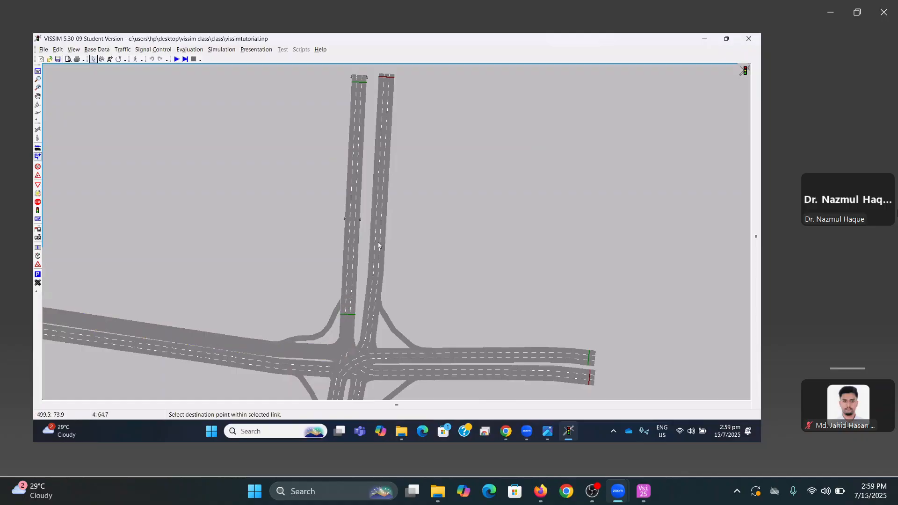
double_click(433, 239)
click(350, 316)
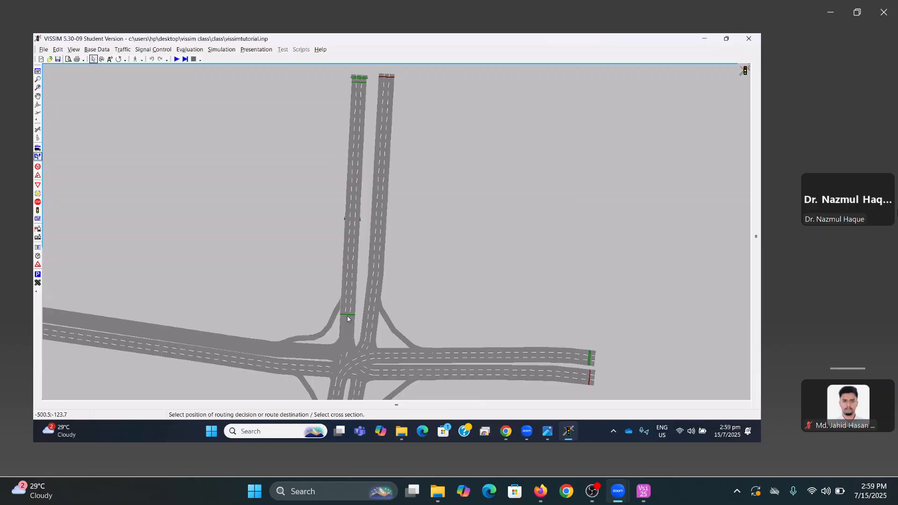
drag(348, 315, 358, 85)
click(477, 209)
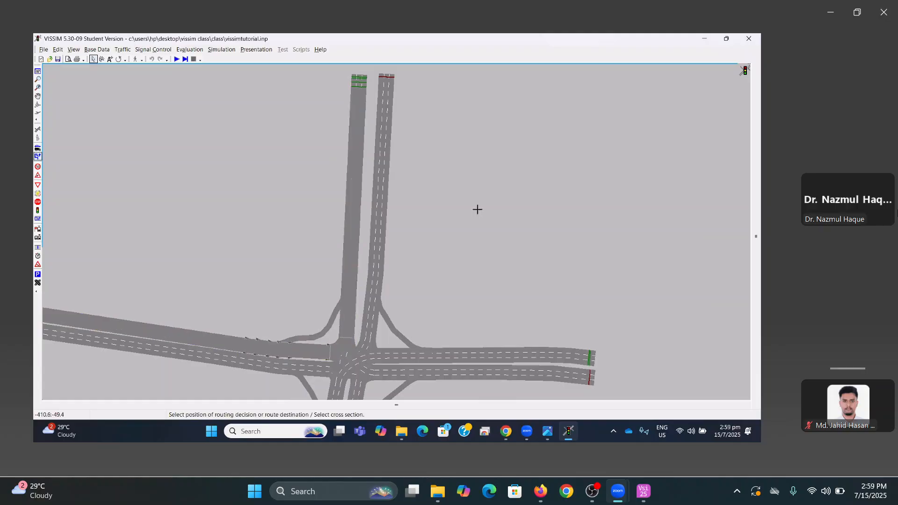
Reopen the "from Katabon" routing decision, examine routes 2, 3 and 1 highlighted on the network, and clear the selection
drag(481, 257, 502, 145)
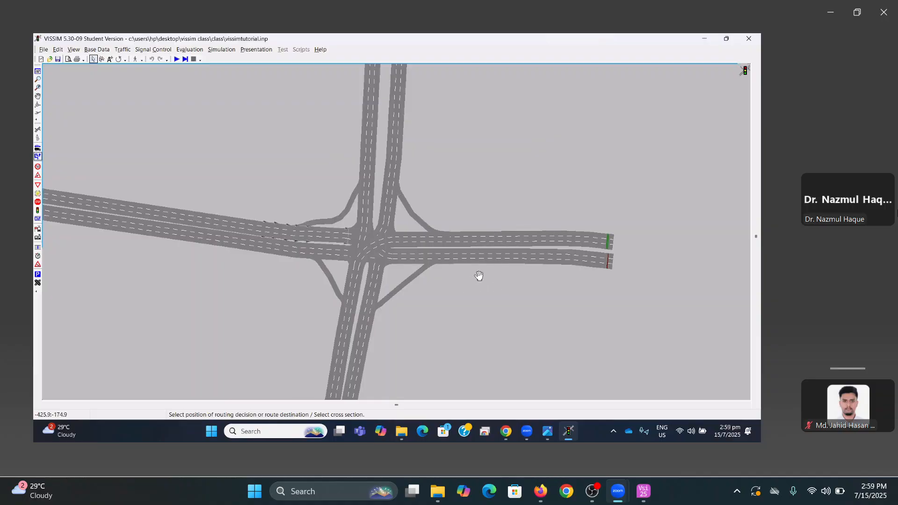
drag(477, 276, 505, 248)
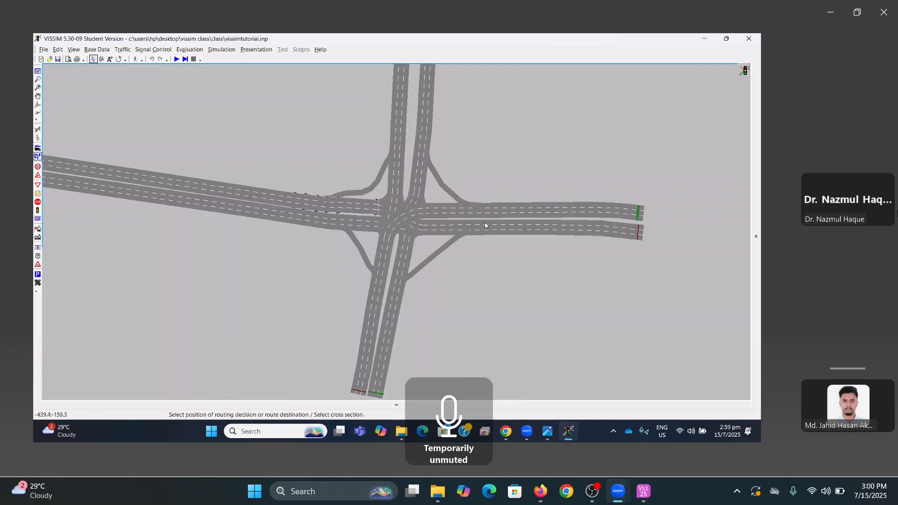
drag(549, 244, 489, 252)
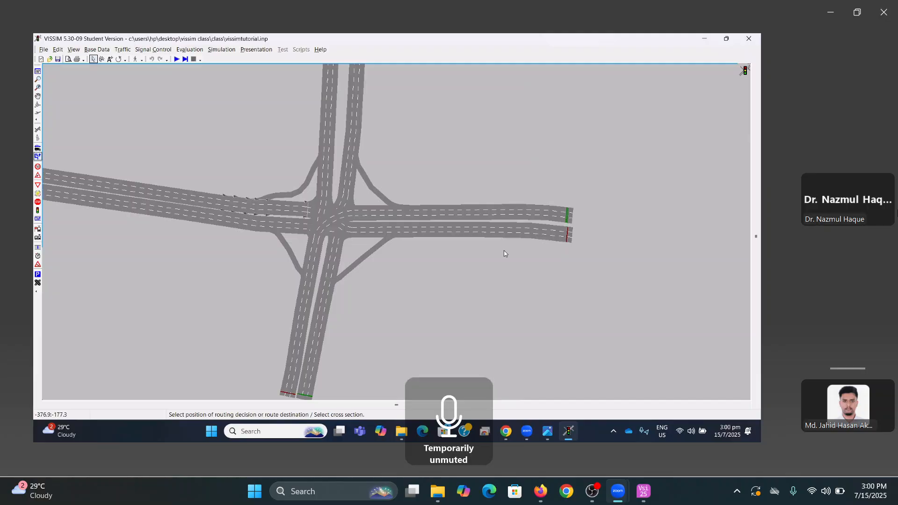
drag(254, 166, 407, 189)
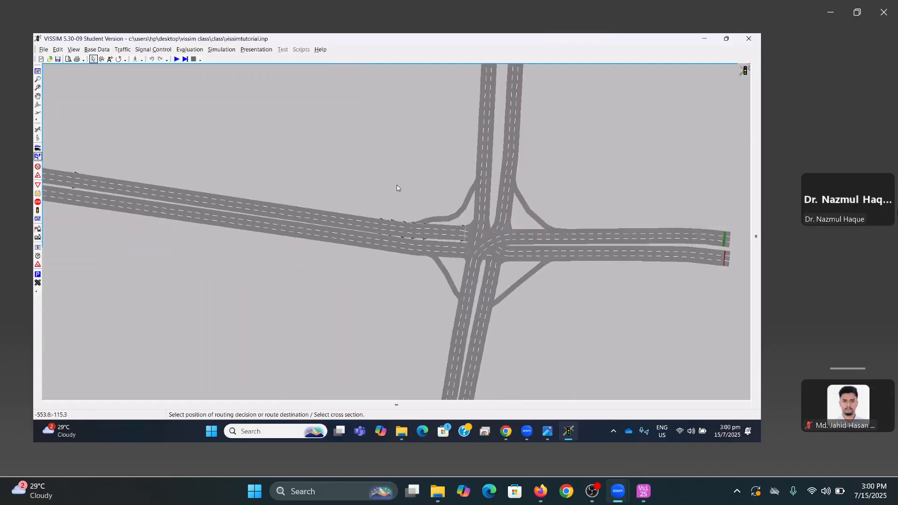
drag(309, 180, 507, 182)
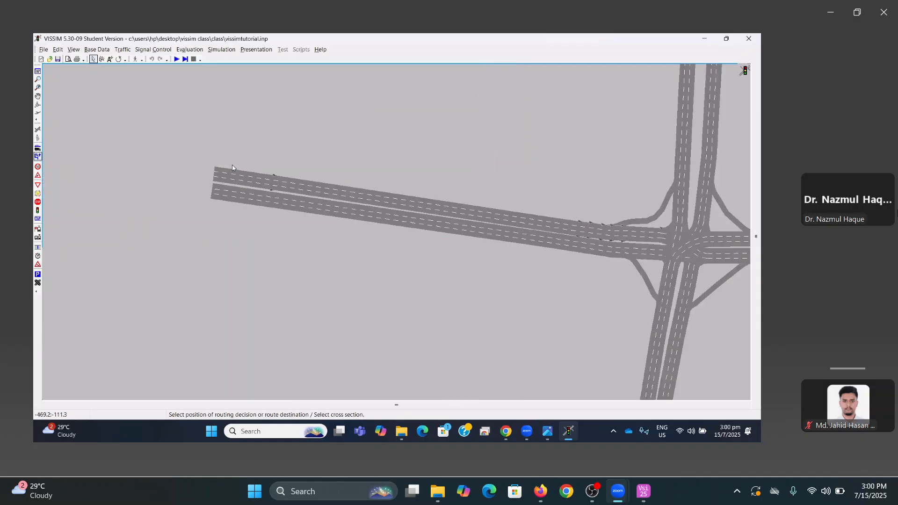
double_click(218, 174)
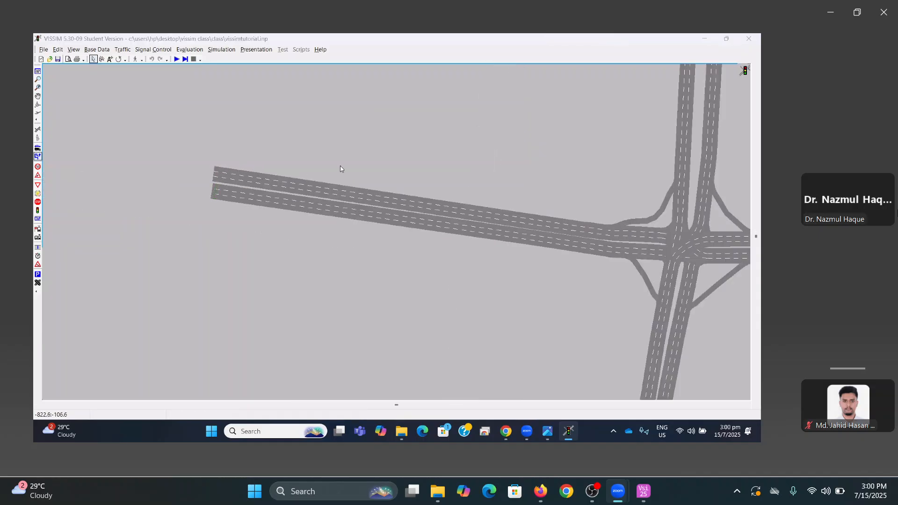
drag(580, 106, 366, 92)
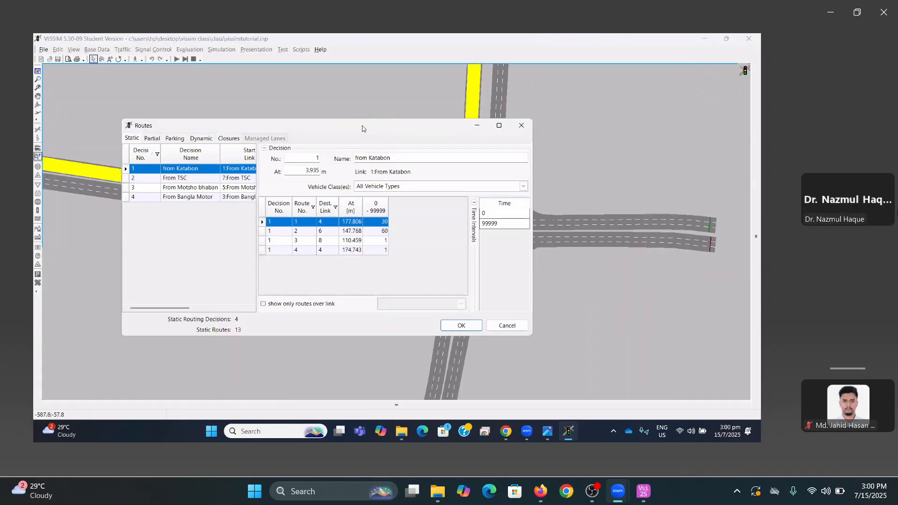
drag(362, 129, 481, 233)
click(380, 335)
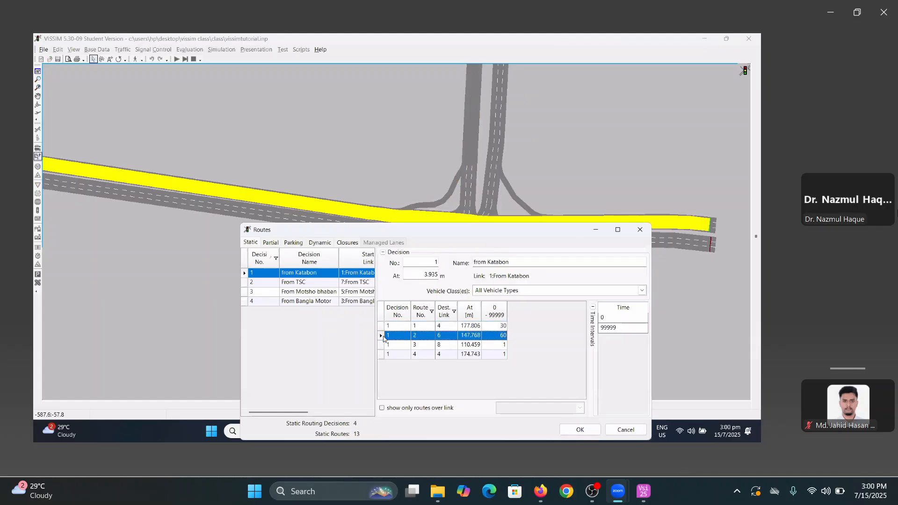
click(381, 345)
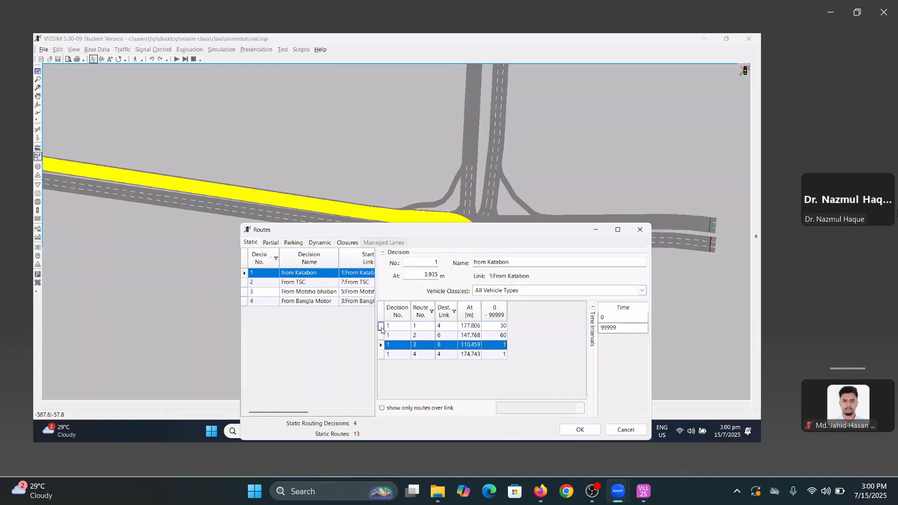
click(381, 326)
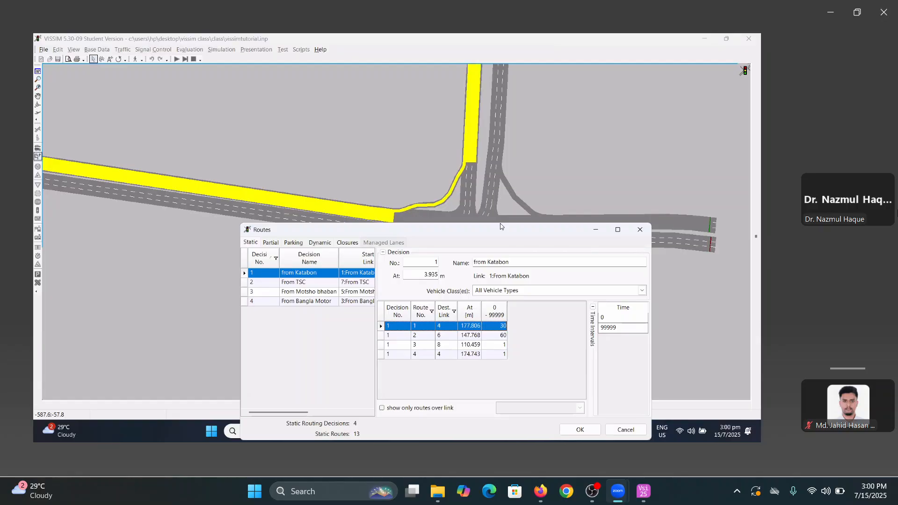
drag(500, 223, 264, 120)
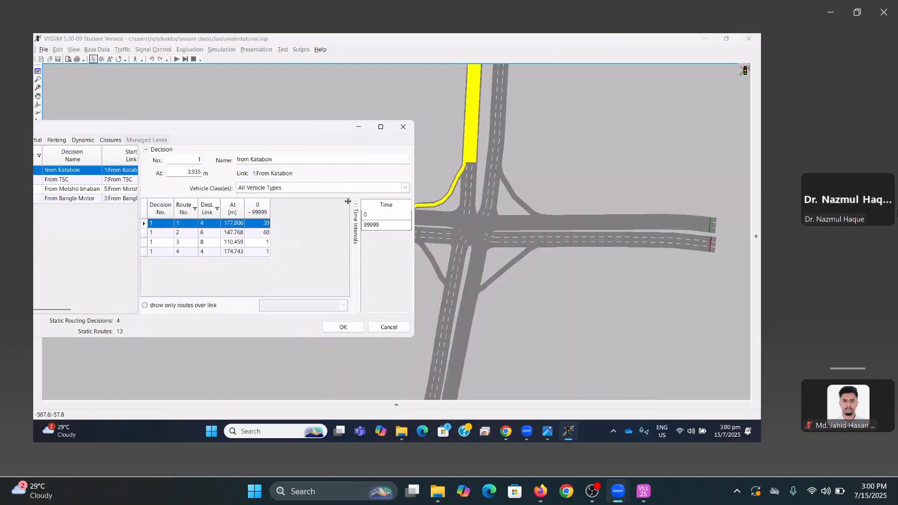
click(343, 327)
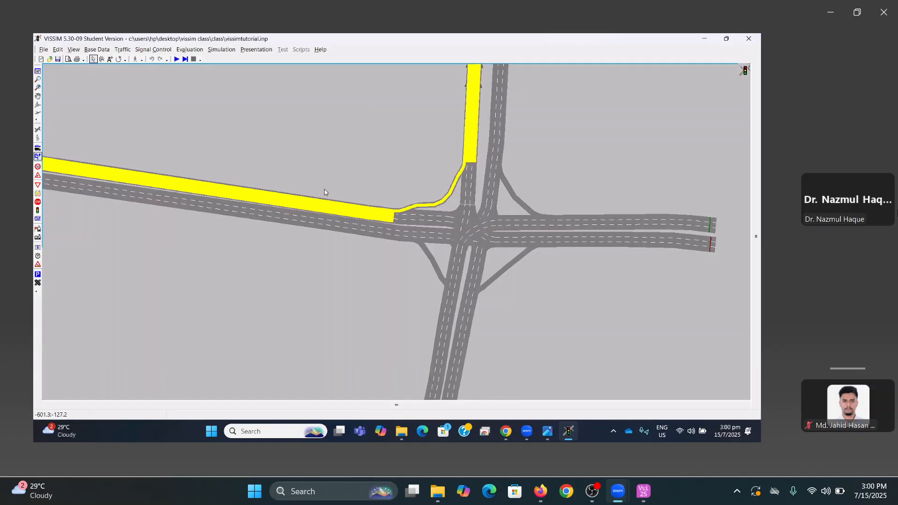
click(172, 285)
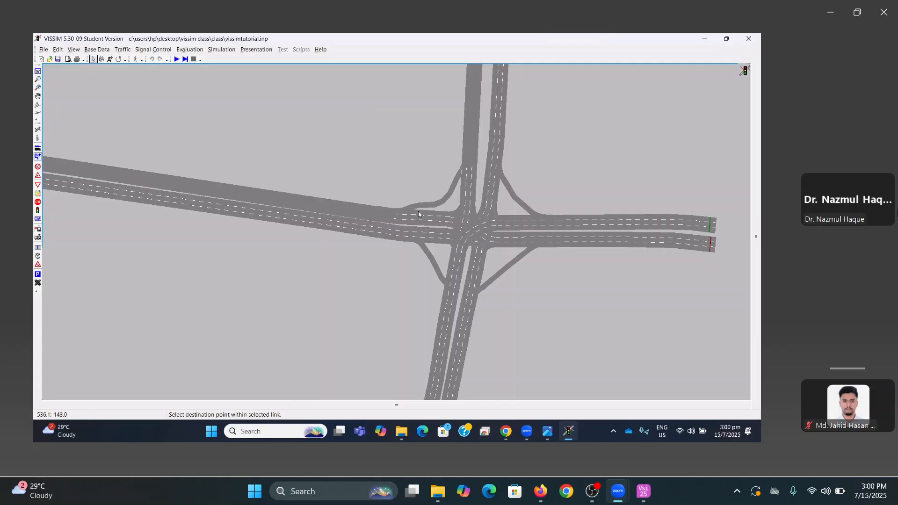
drag(242, 221, 319, 241)
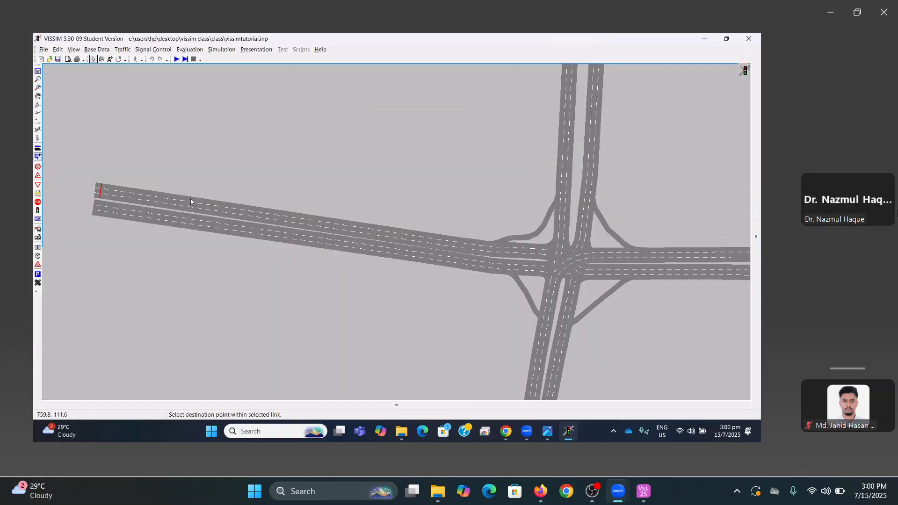
click(100, 193)
drag(578, 206, 403, 200)
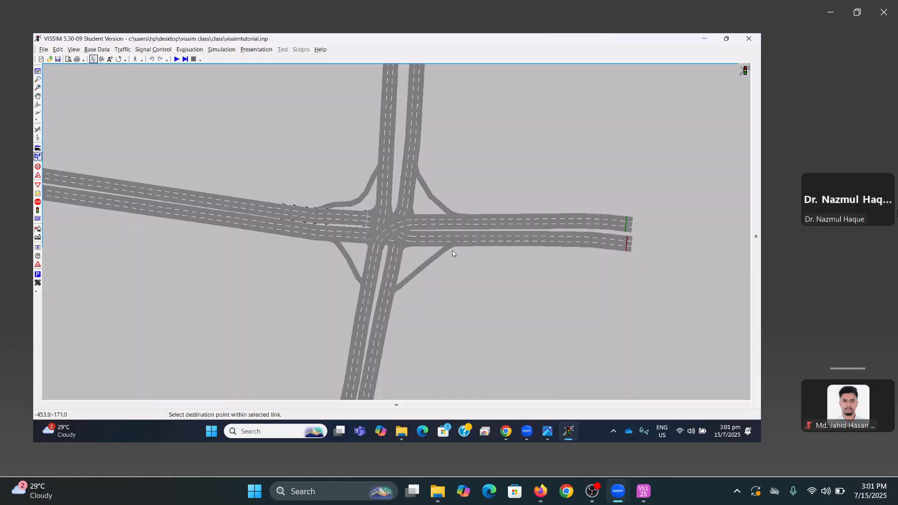
key(space)
scroll(294, 186, down, 1)
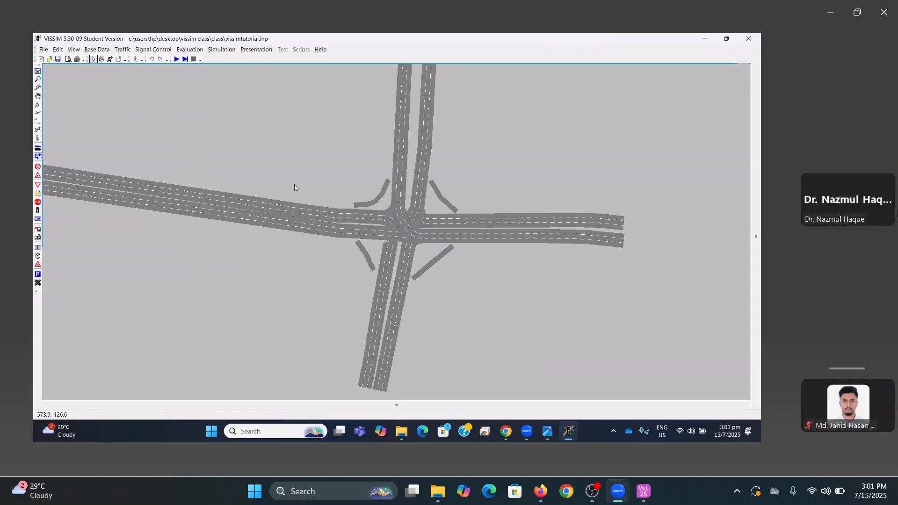
scroll(294, 184, down, 1)
drag(258, 187, 384, 233)
drag(371, 202, 109, 213)
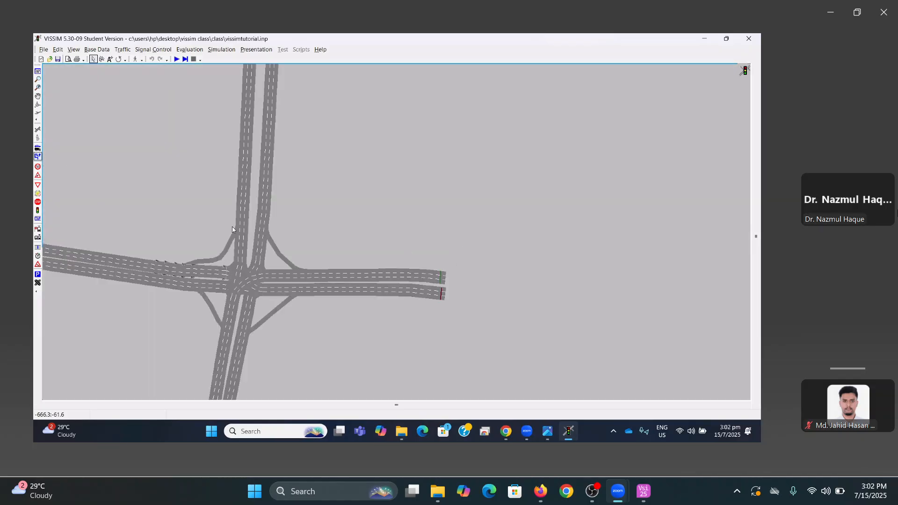
Open the "From Motsho bhaban" routing decision on the eastern approach and examine the paths of its three routes on the network
click(440, 296)
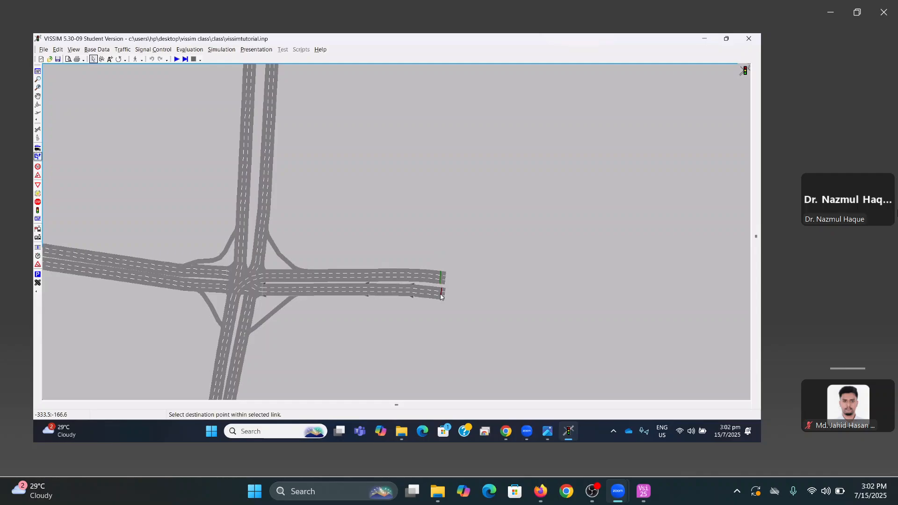
double_click(491, 284)
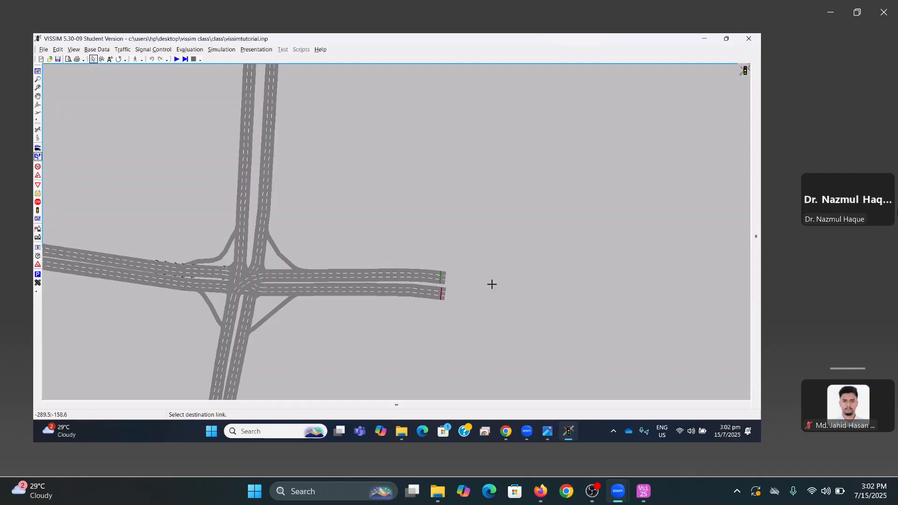
double_click(442, 296)
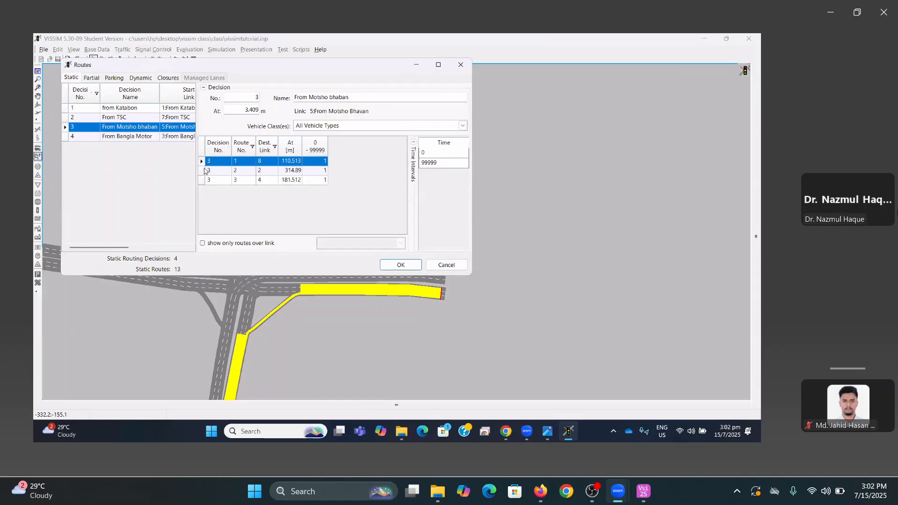
click(205, 171)
click(205, 180)
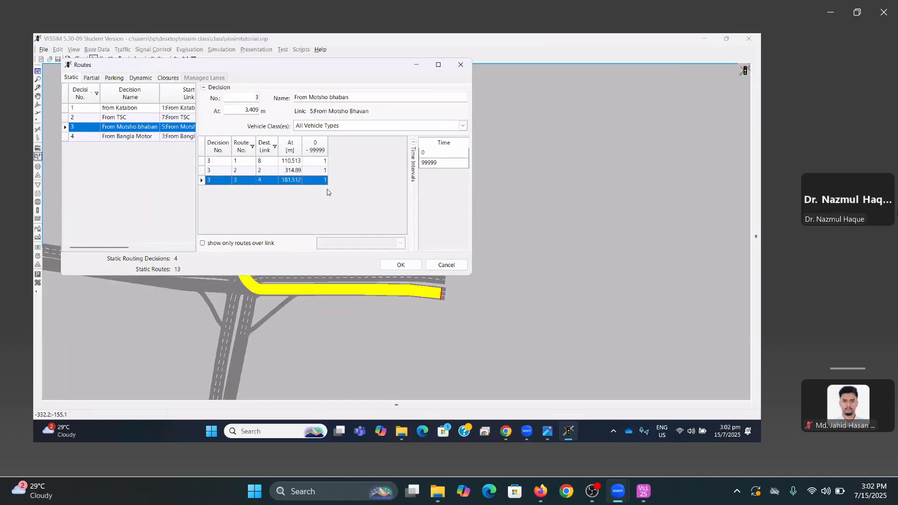
click(325, 164)
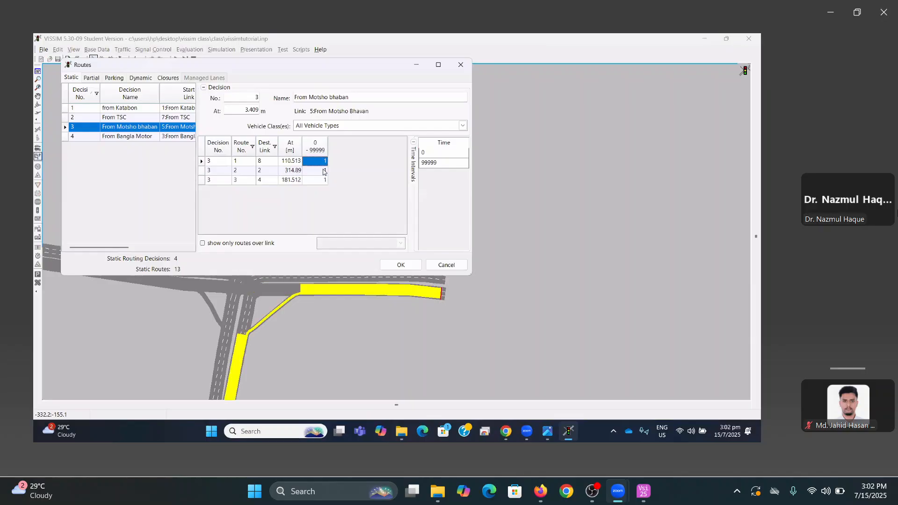
click(324, 171)
click(323, 182)
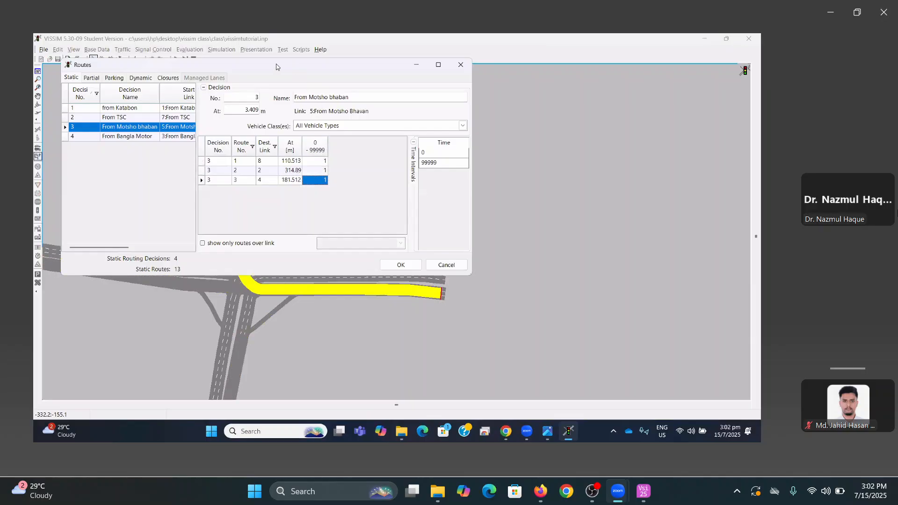
drag(276, 67, 373, 70)
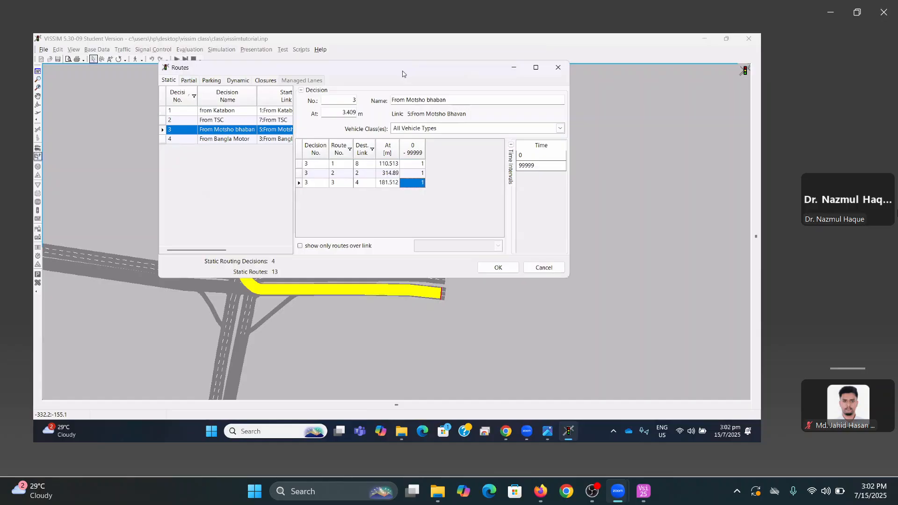
drag(402, 71, 342, 96)
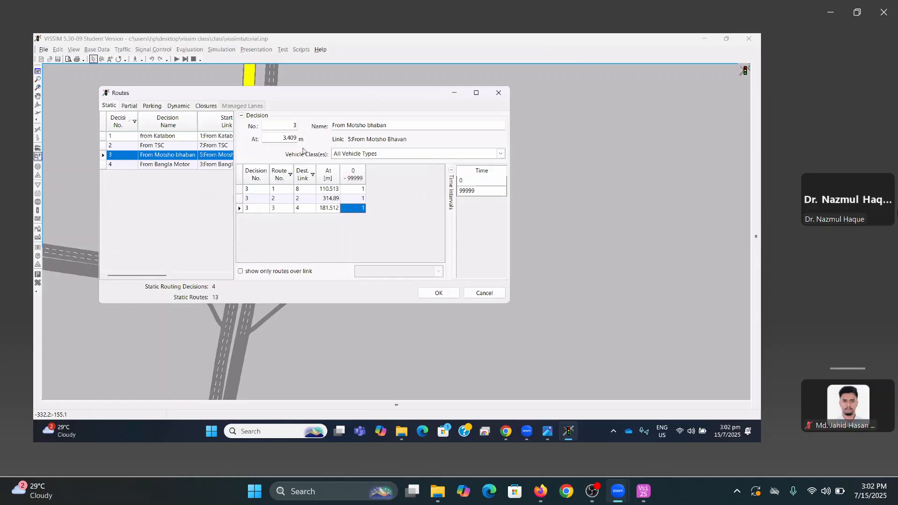
Set the relative flows of the "From Motsho bhaban" decision to 30 for route 1, 40 for route 2 and 30 for route 3
click(289, 177)
text(3)
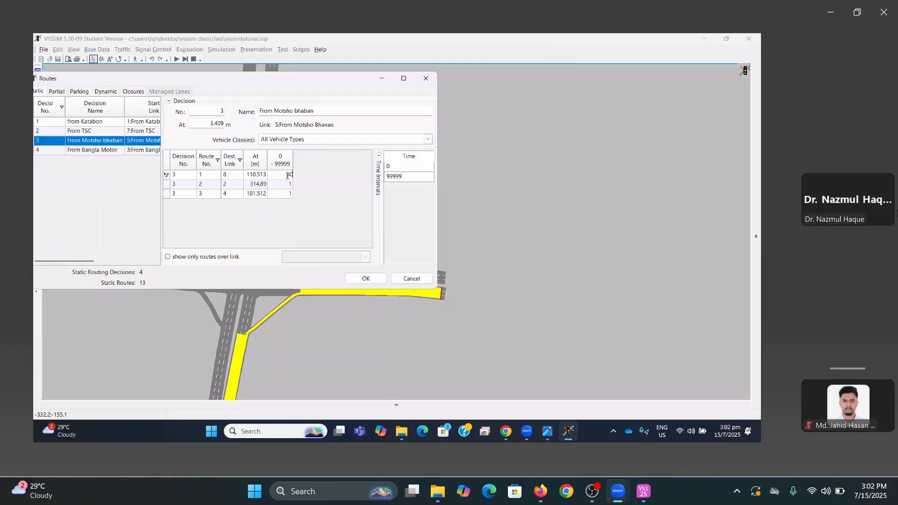
text(0)
click(281, 186)
text(40)
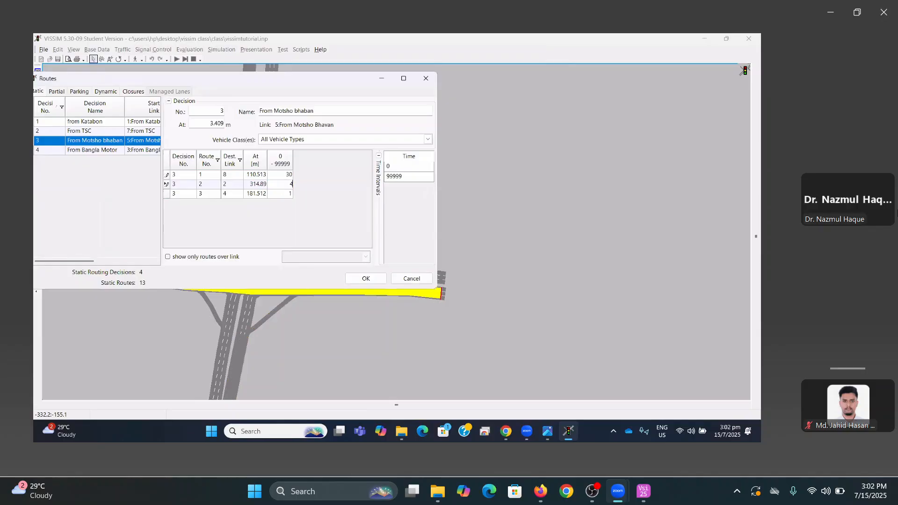
click(287, 194)
text(30)
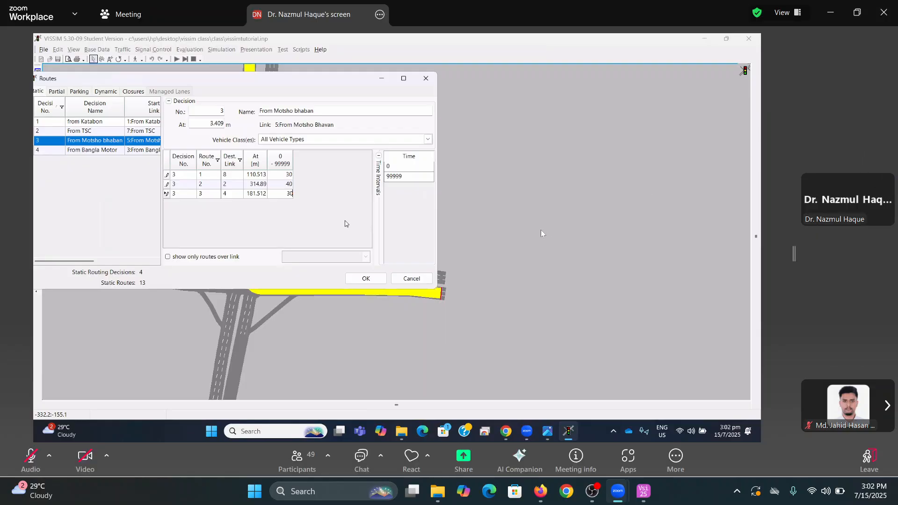
Set the "From Motsho bhaban" relative flows to 300 for route 1 and 400 for route 2, change route 3's flow, and apply the changes
click(283, 174)
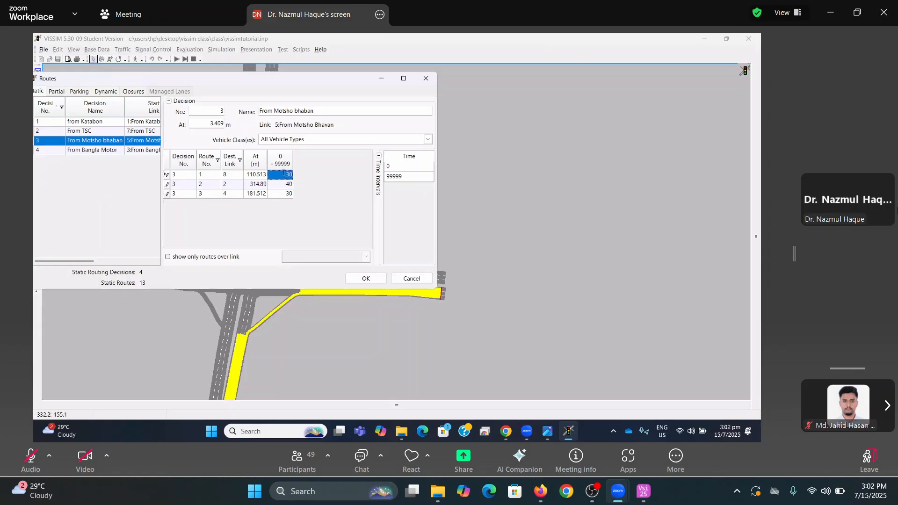
text(300)
click(284, 184)
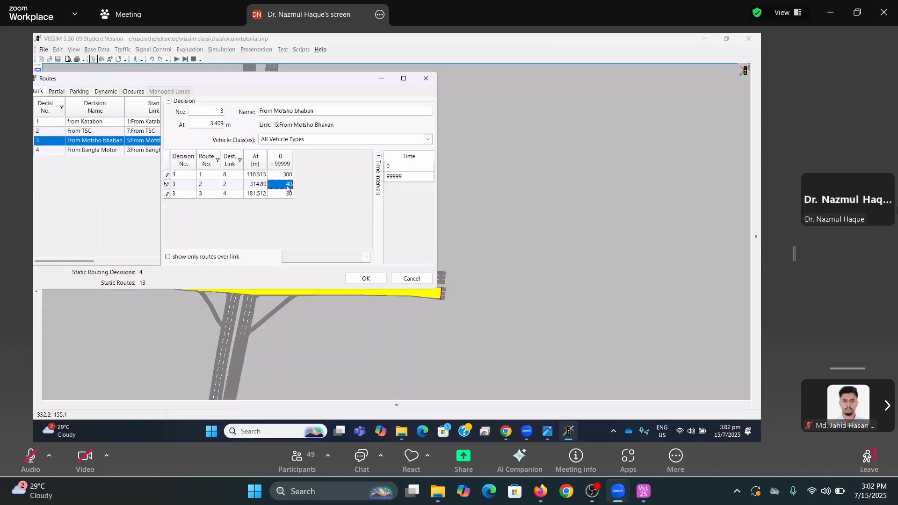
text(4)
click(285, 194)
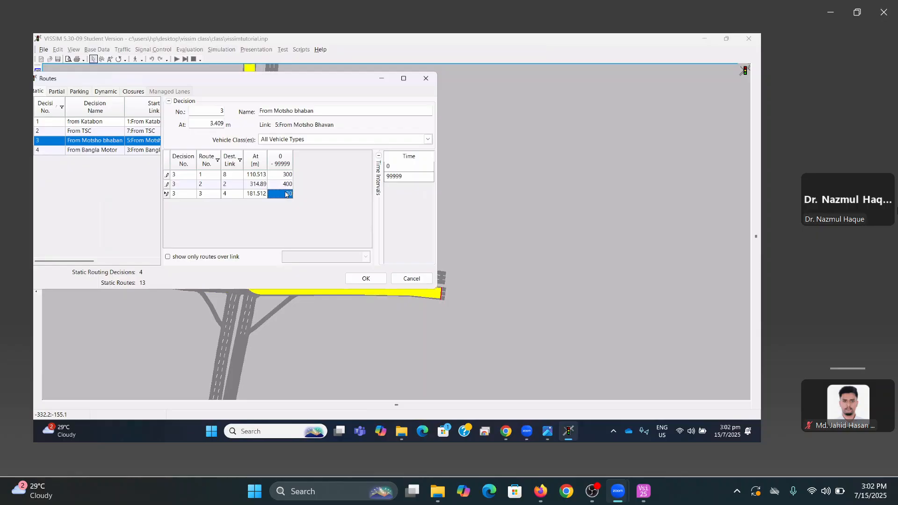
text(3)
click(365, 279)
Run the simulation and watch the traffic moving through the intersection and its approaches
click(273, 234)
drag(297, 238, 391, 186)
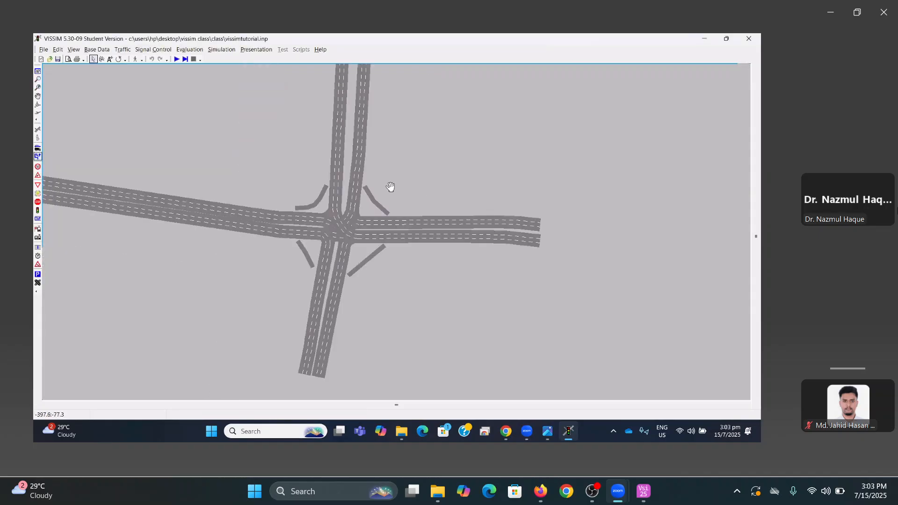
click(436, 285)
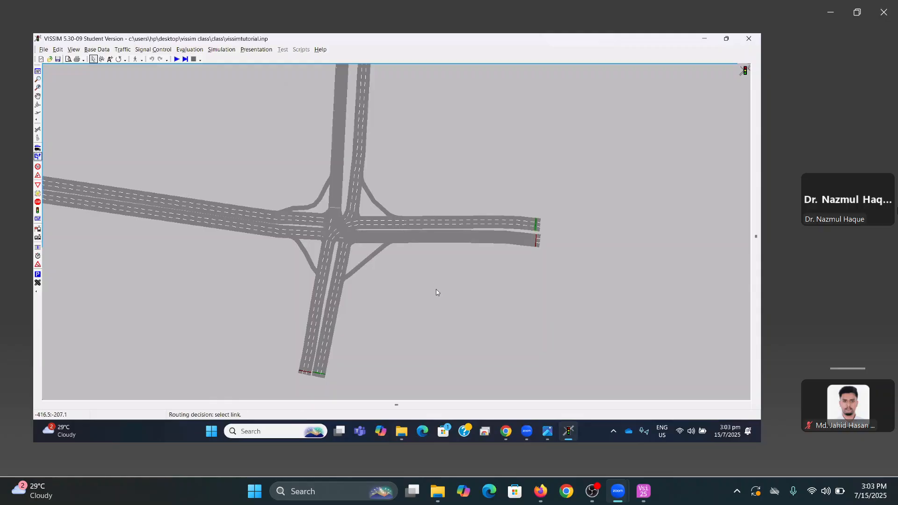
click(177, 59)
click(363, 260)
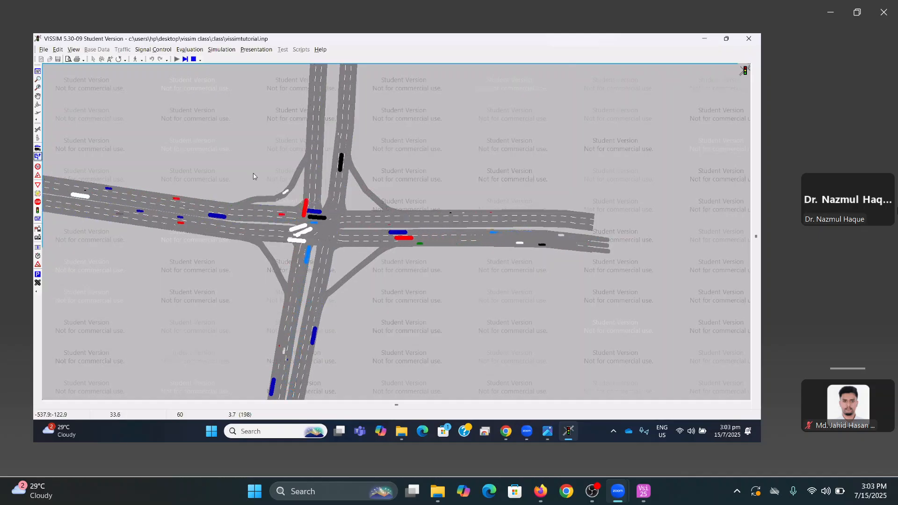
drag(253, 173, 304, 206)
drag(388, 230, 432, 255)
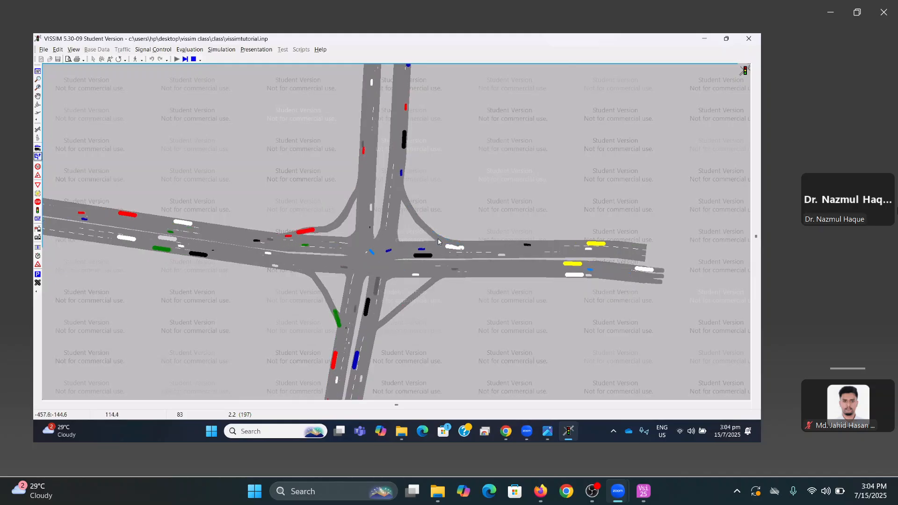
Watch the traffic crossing the intersection in the running simulation and stop the run
drag(436, 229, 426, 201)
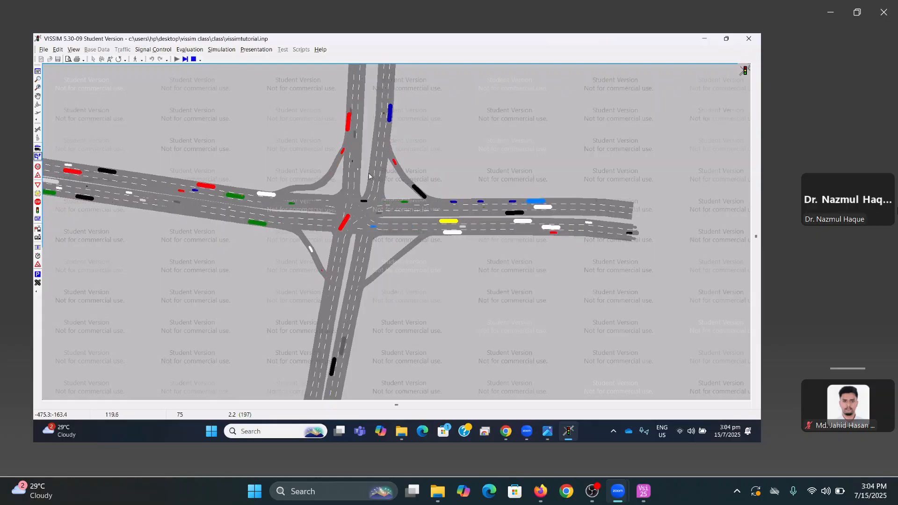
drag(366, 170, 351, 182)
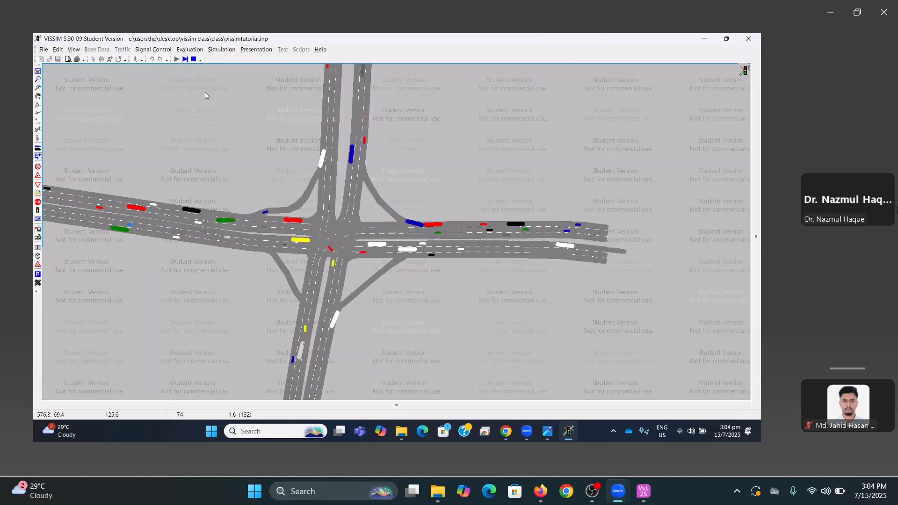
click(320, 235)
click(176, 59)
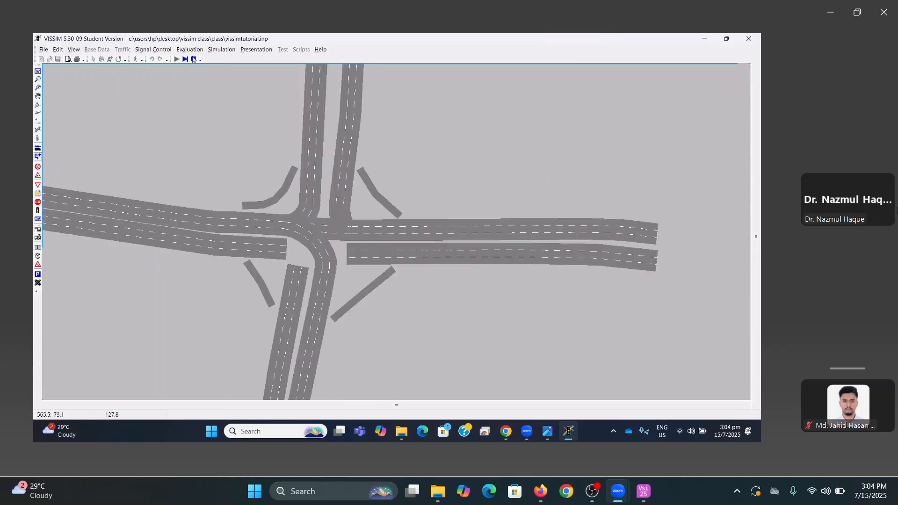
key(Escape)
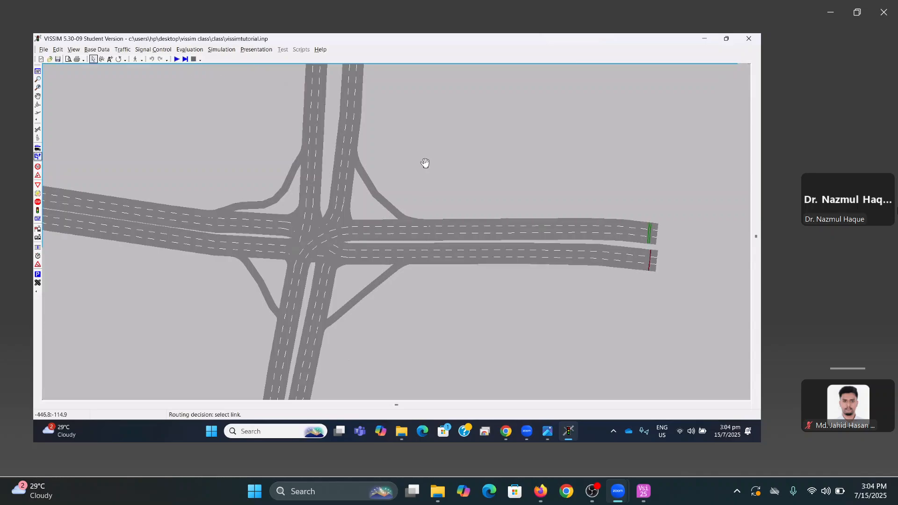
Create a new fixed-time signal controller named "Shahbag Intersection"
click(161, 53)
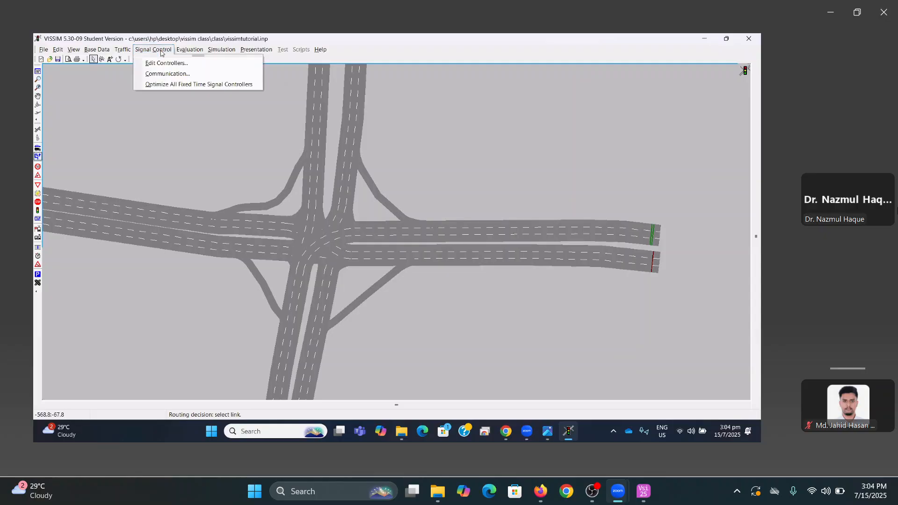
click(167, 63)
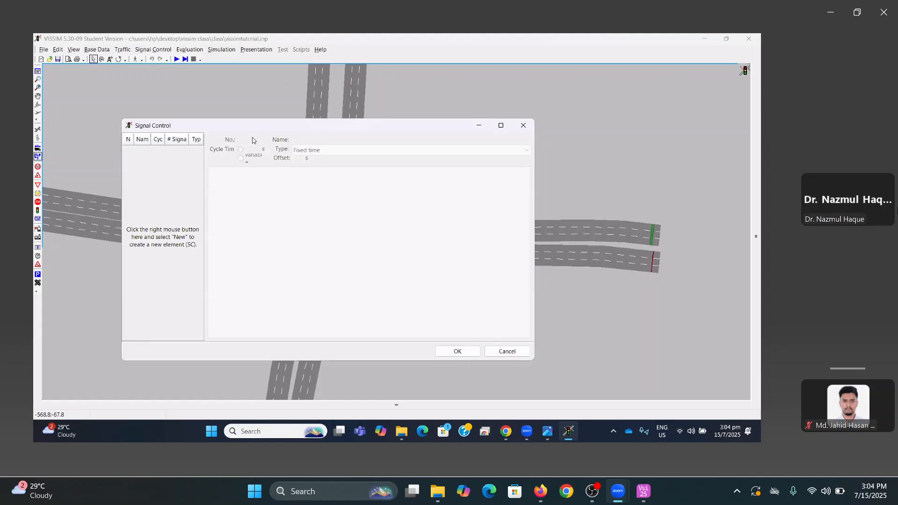
drag(248, 125, 298, 119)
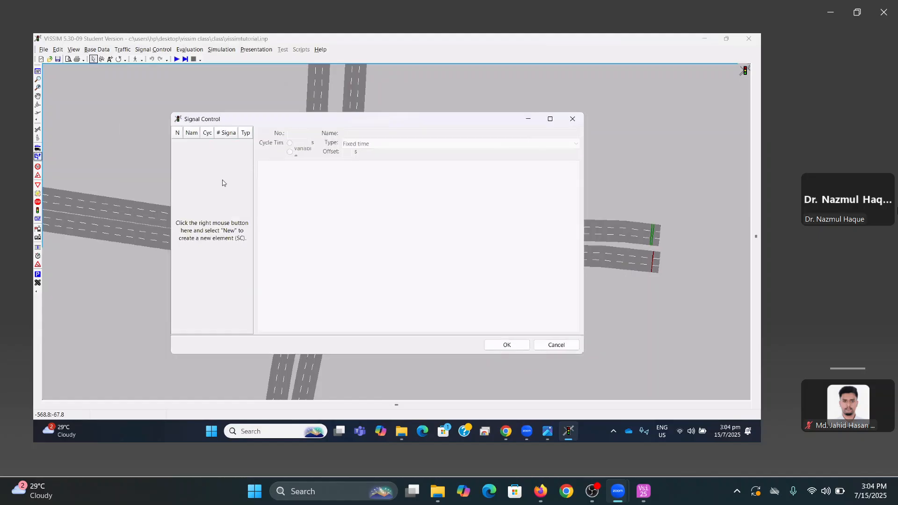
right_click(202, 187)
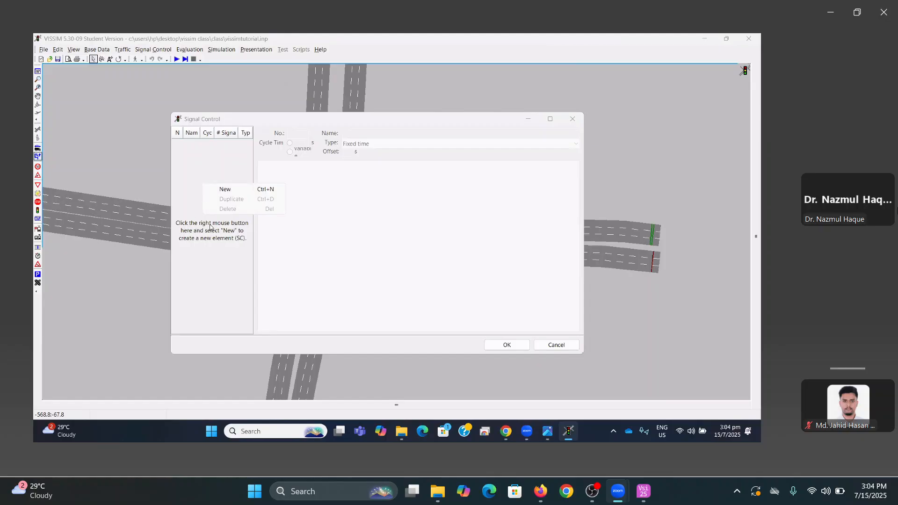
click(226, 189)
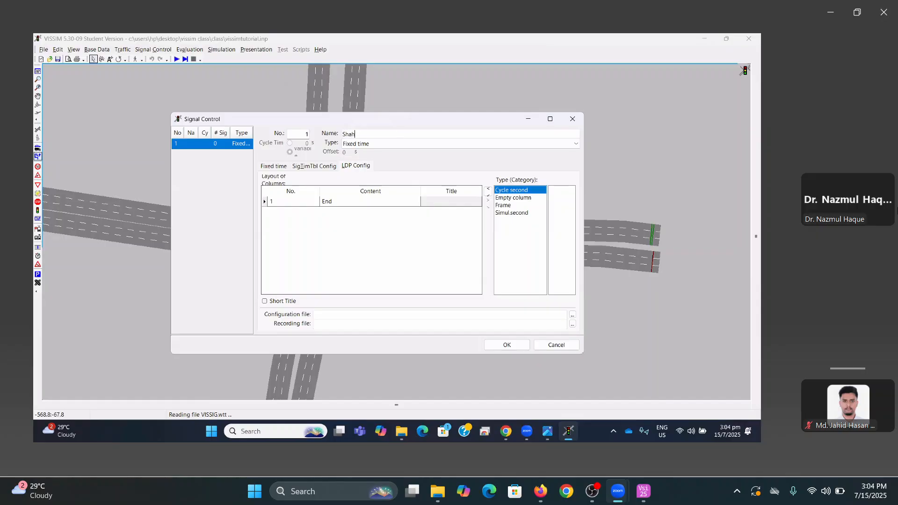
text(Intersection)
Open the signal control editor from the new controller's fixed-time settings
click(274, 167)
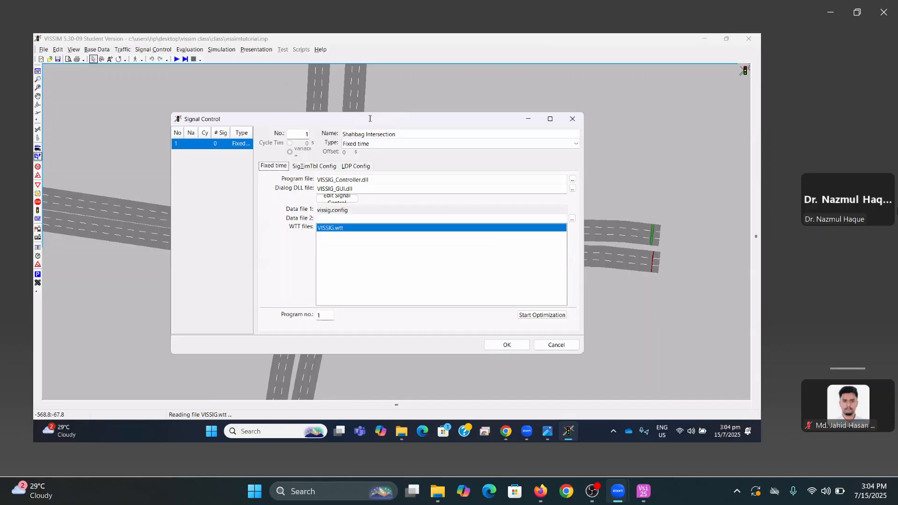
drag(370, 119, 364, 116)
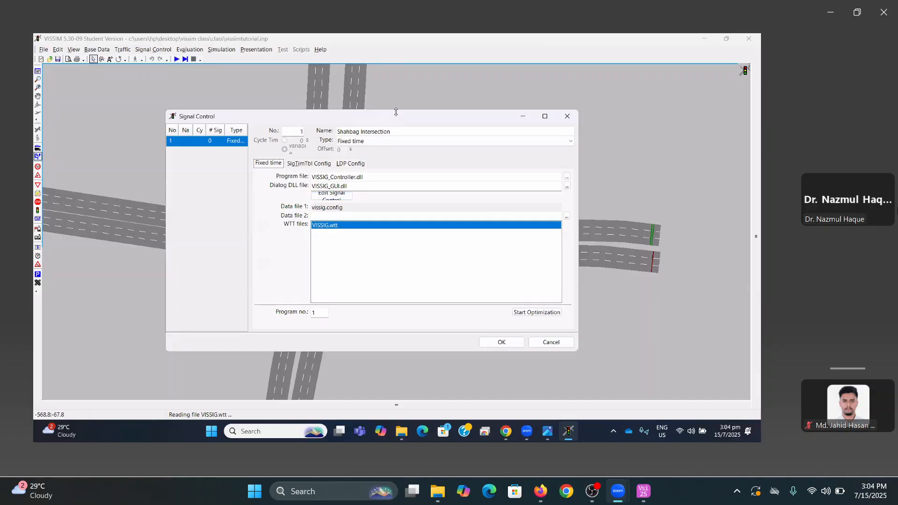
drag(392, 118, 393, 95)
drag(453, 350, 453, 370)
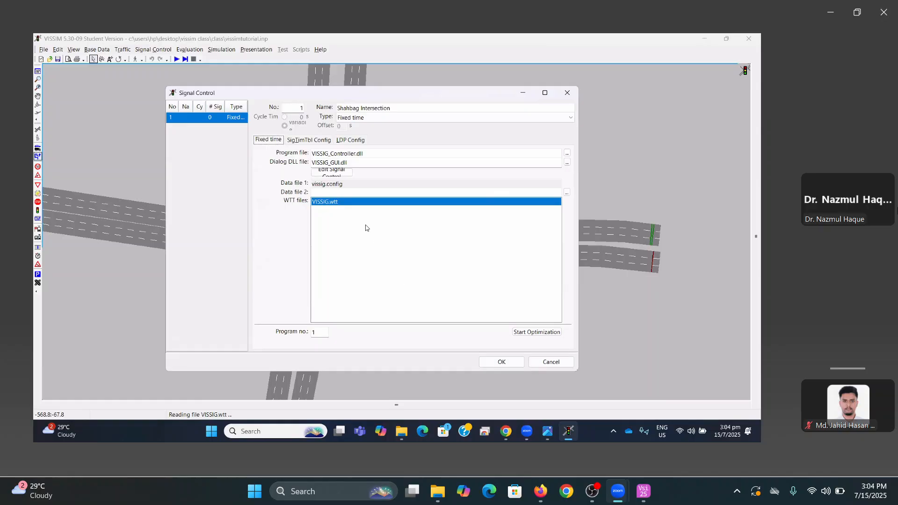
click(331, 172)
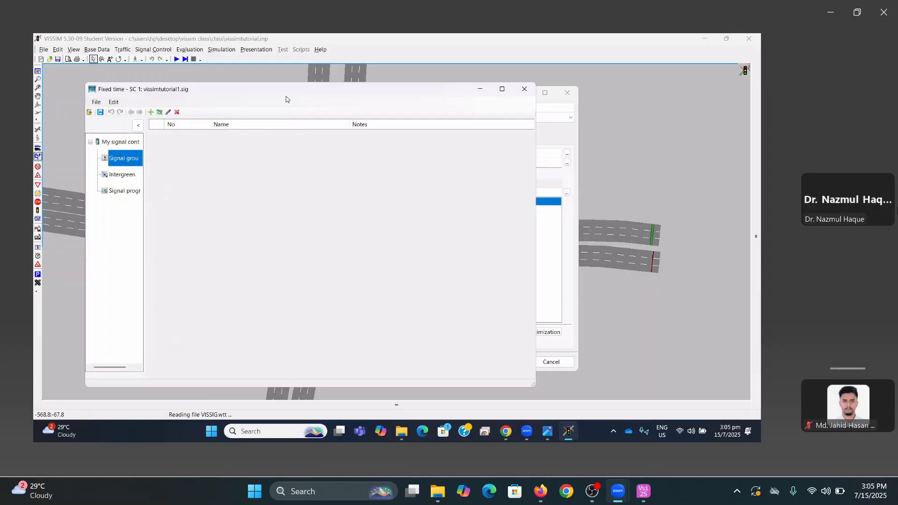
drag(290, 96, 356, 126)
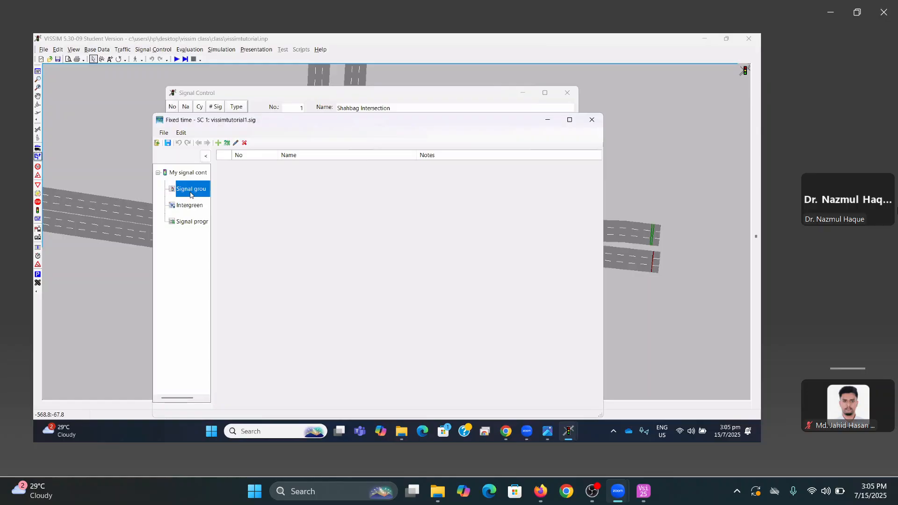
Add four signal groups to the Shahbag Intersection controller
right_click(243, 174)
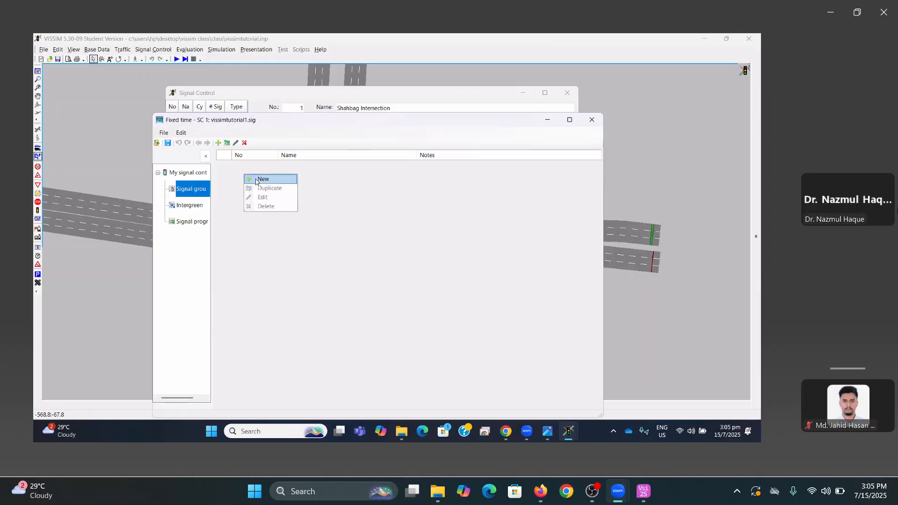
click(256, 181)
right_click(255, 184)
click(262, 188)
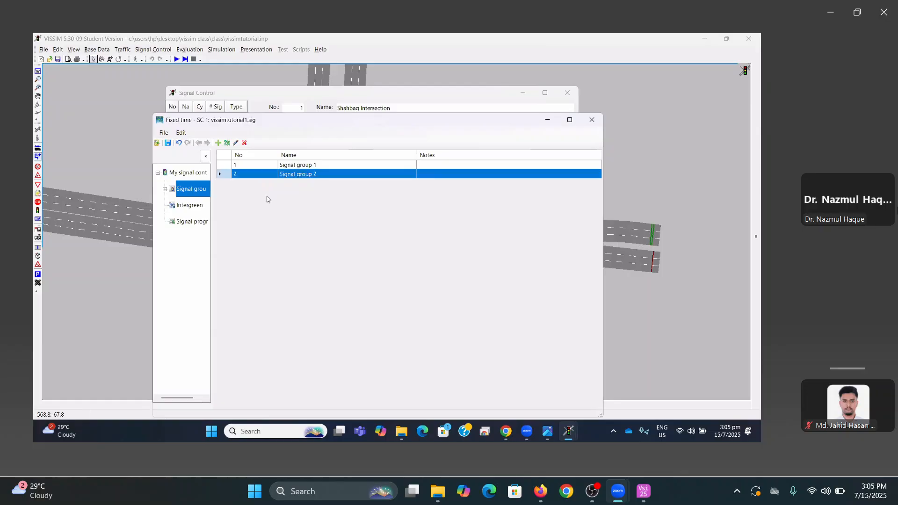
right_click(266, 196)
click(284, 206)
right_click(282, 205)
click(298, 211)
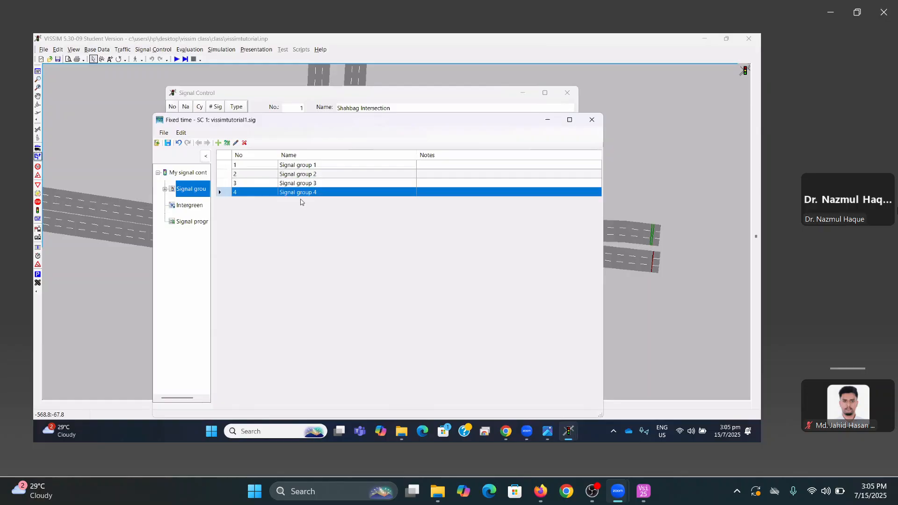
Rename the first signal group as "Signal group 1 (From Motsho Bhaban)"
click(311, 167)
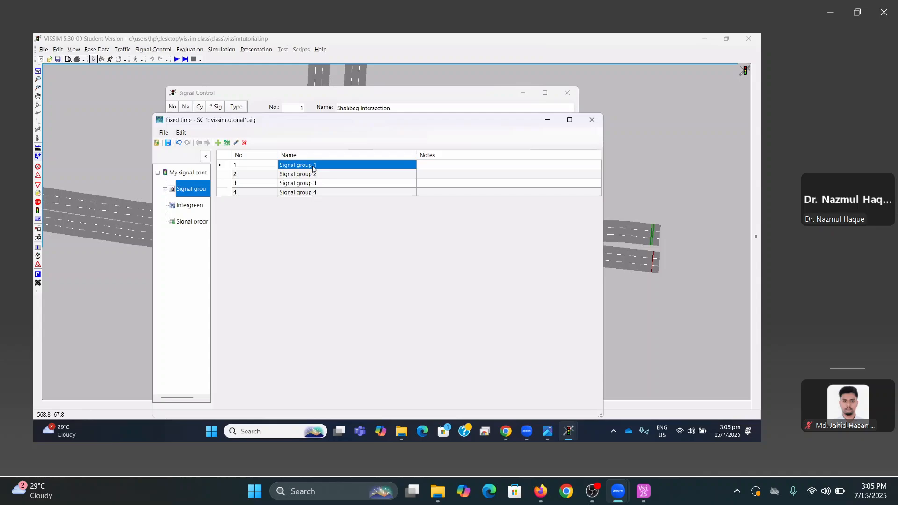
click(313, 167)
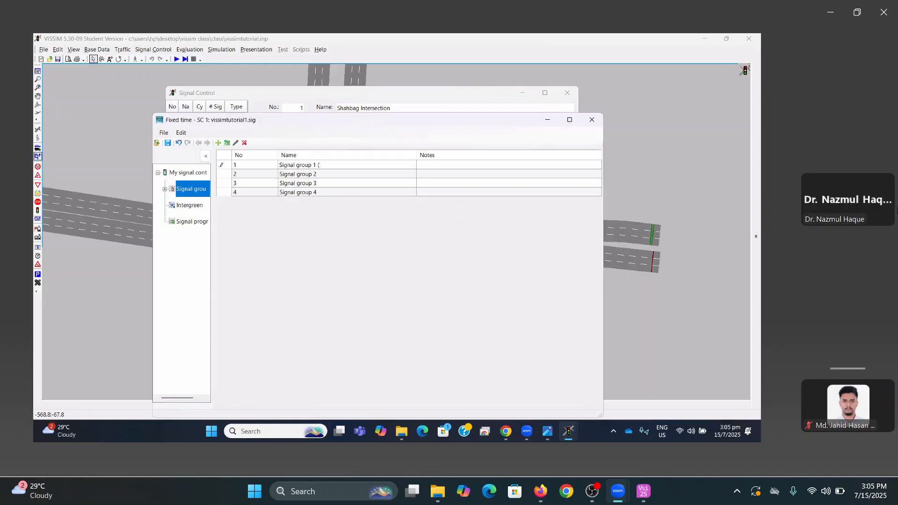
text((From mot)
key(BackSpace)
key(BackSpace)
key(BackSpace)
text(Motsho bhava)
key(BackSpace)
key(BackSpace)
key(BackSpace)
key(BackSpace)
key(BackSpace)
text(Bhaban)
Rename the second signal group as "Signal group 2 (From Bangla Motor)", reusing the bracketed text of the first
drag(378, 165, 319, 165)
key(ctrl+c)
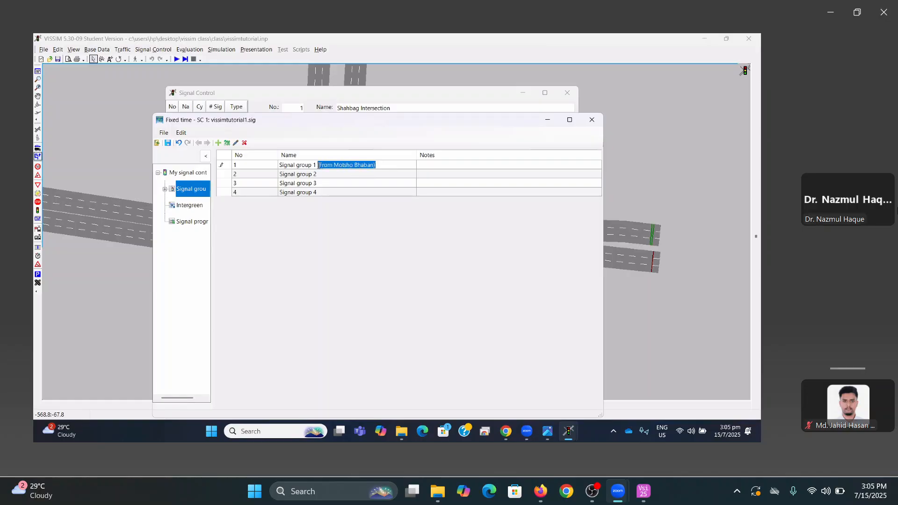
click(330, 177)
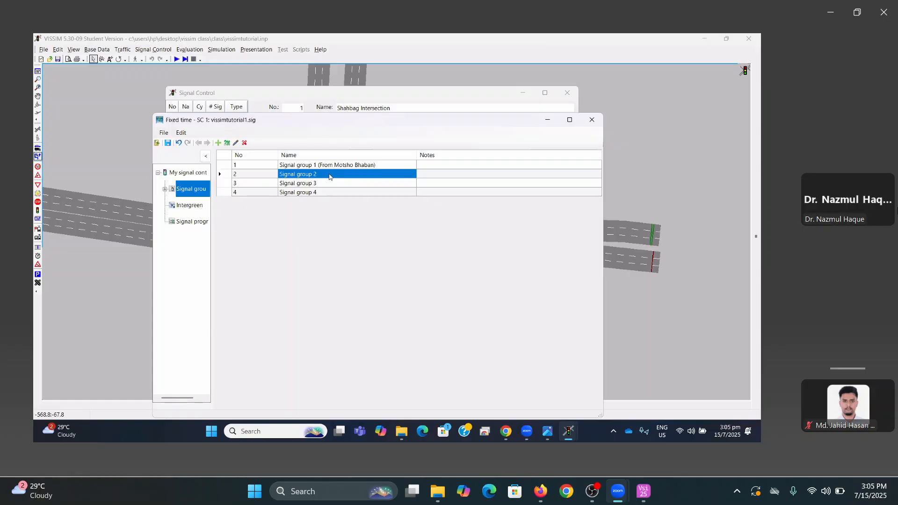
click(330, 177)
key(ctrl+v)
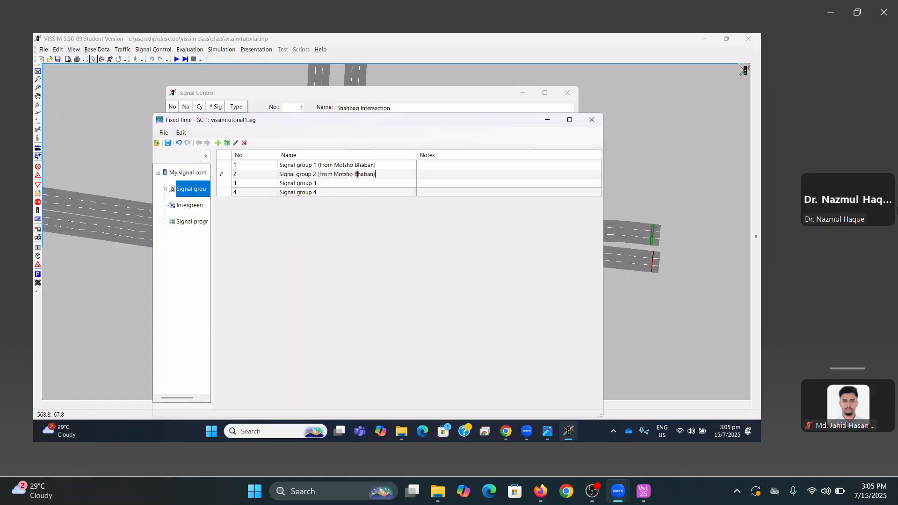
drag(333, 174, 374, 174)
text(Bangla Motor)
Rename the third signal group as "Signal group 3 (From Kataban)", reusing the second group's name
key(ctrl+shift+Left)
key(ctrl+shift+Left)
key(ctrl+shift+Left)
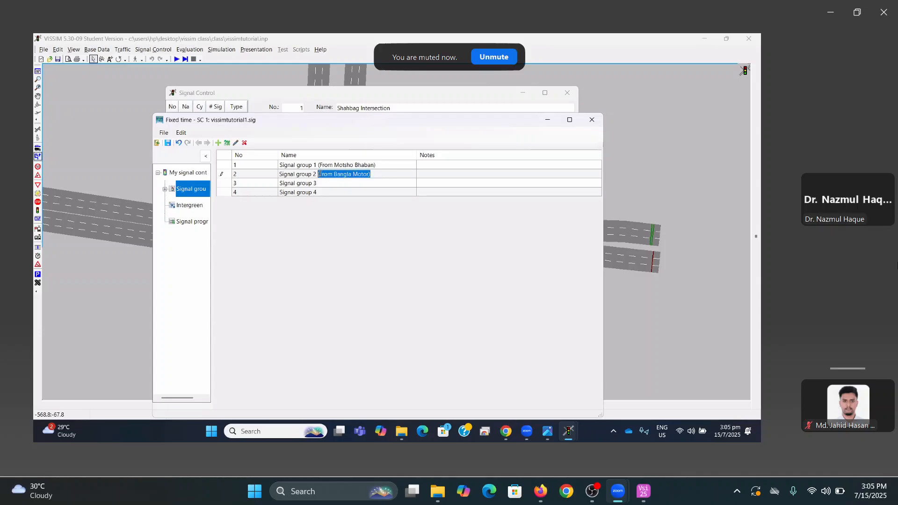
click(324, 186)
click(324, 184)
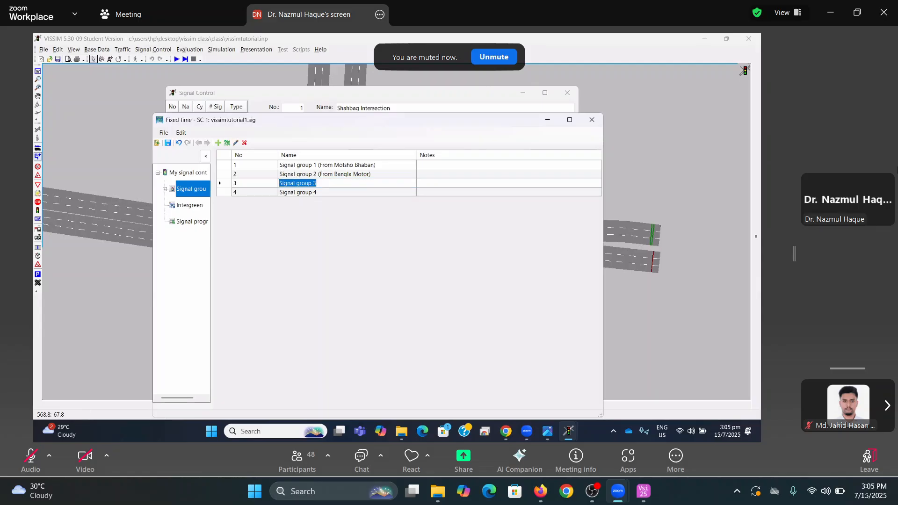
key(BackSpace)
click(374, 176)
click(330, 186)
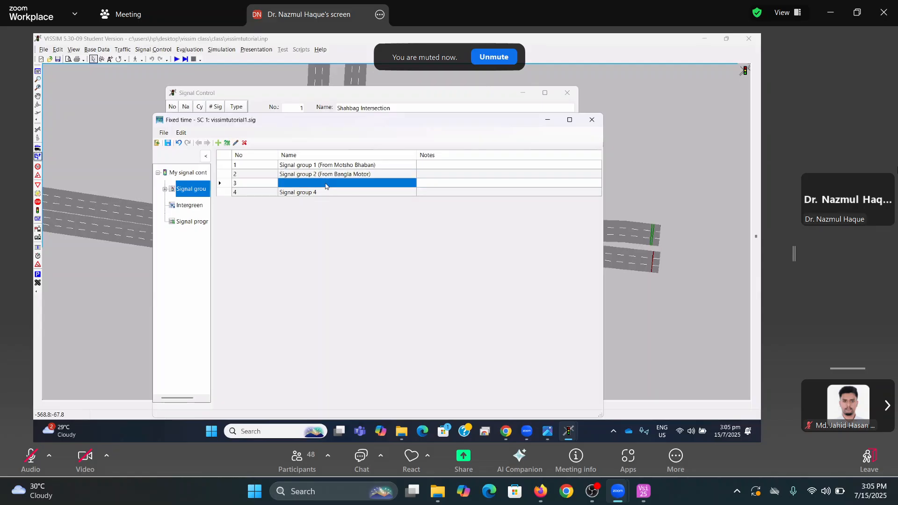
click(345, 176)
click(380, 176)
key(ctrl+a)
key(ctrl+c)
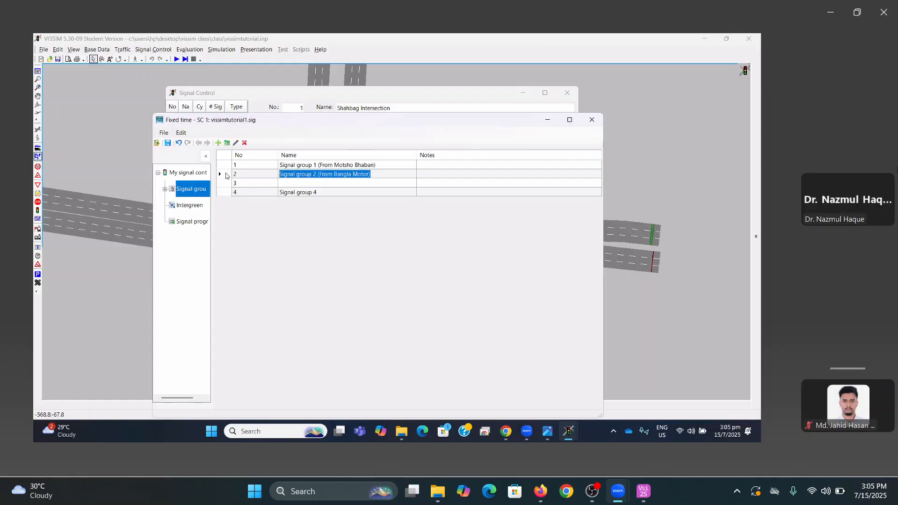
click(301, 184)
click(301, 184)
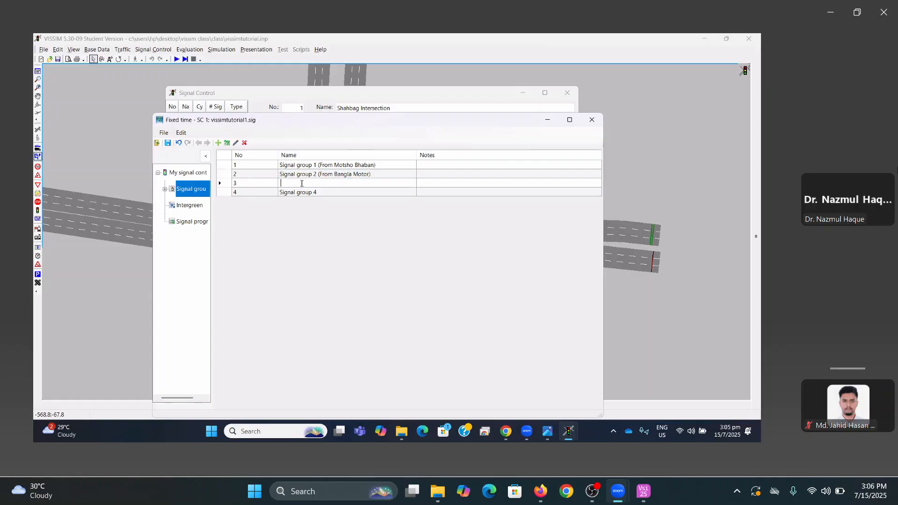
key(ctrl+v)
double_click(316, 184)
text(3)
drag(372, 183, 334, 184)
text(Kataban))
Rename the fourth signal group as "Signal group 4 (From TSC)", reusing the bracketed text of the third
drag(363, 183, 319, 184)
key(ctrl+c)
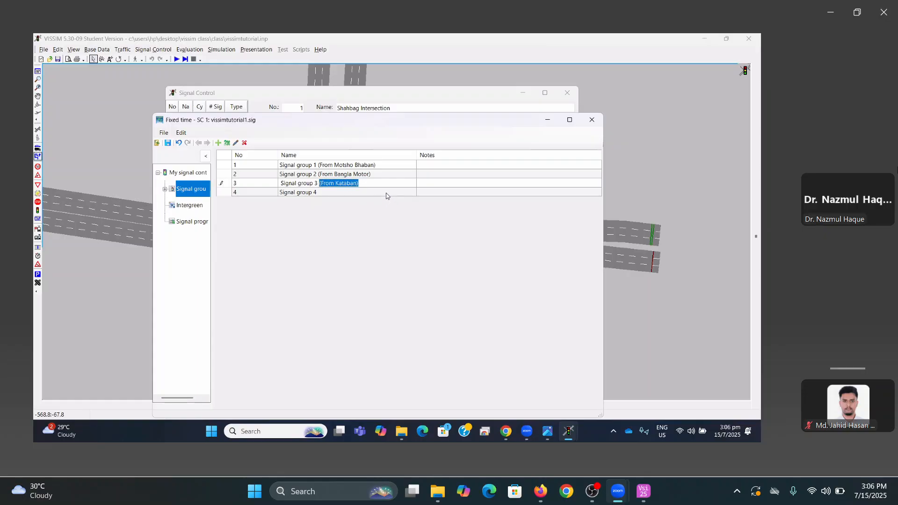
click(369, 193)
click(335, 191)
key(ctrl+v)
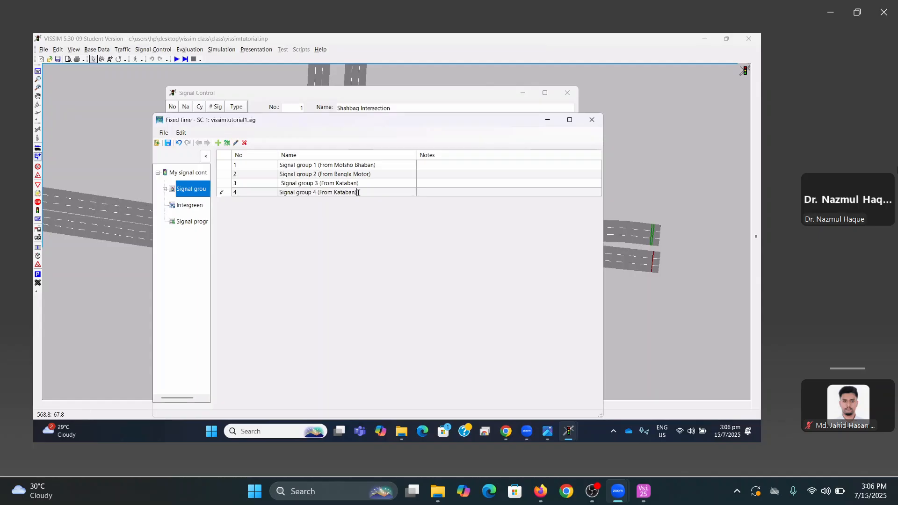
double_click(344, 192)
text(TSC))
key(Return)
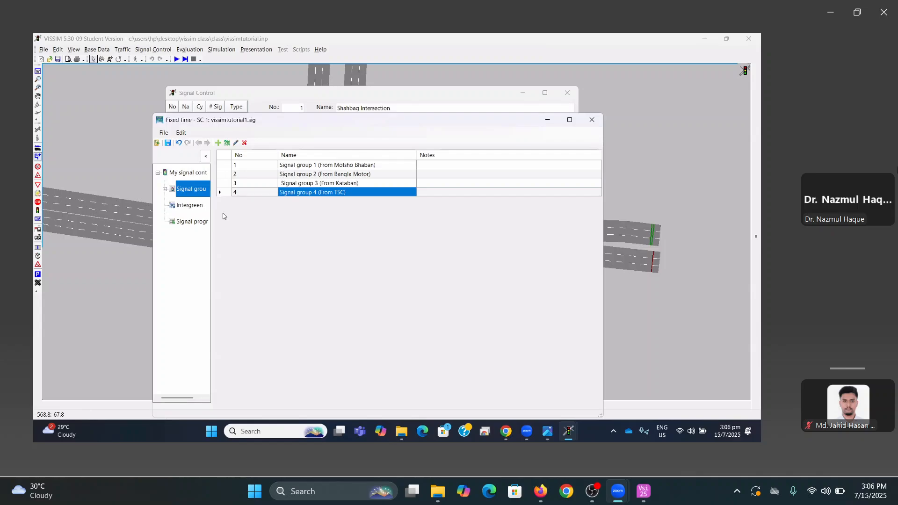
Create a new signal program for the controller and open its signal timing diagram
click(187, 222)
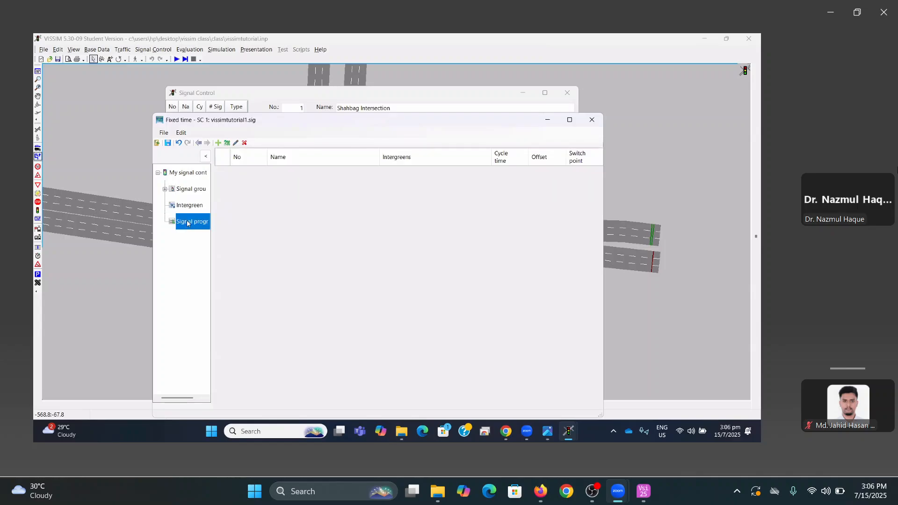
right_click(271, 183)
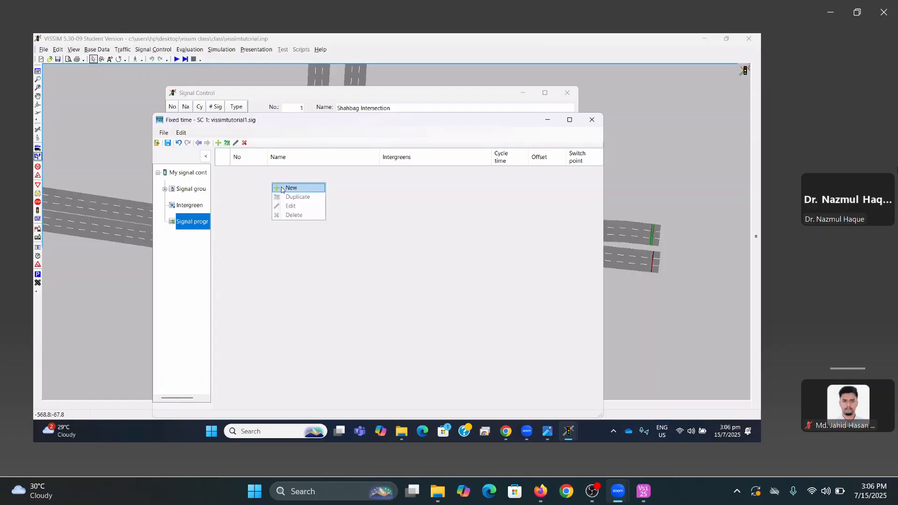
click(282, 189)
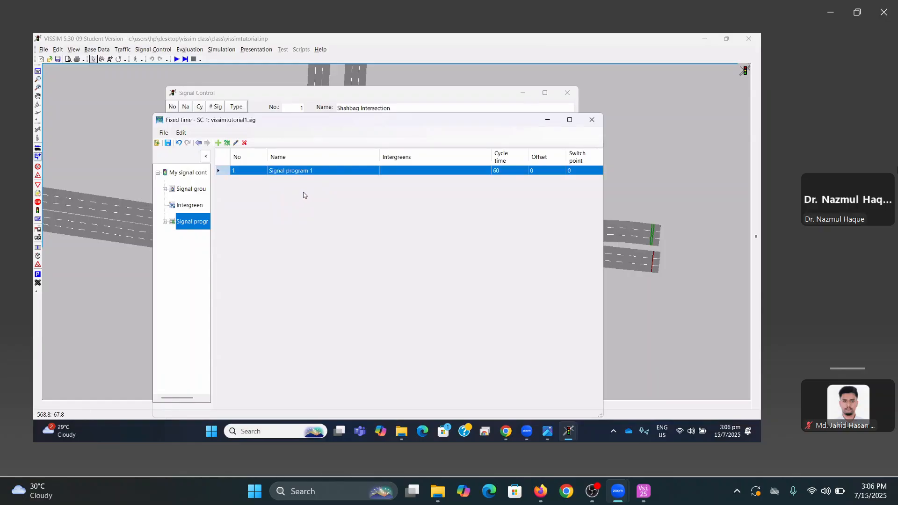
click(165, 222)
click(195, 240)
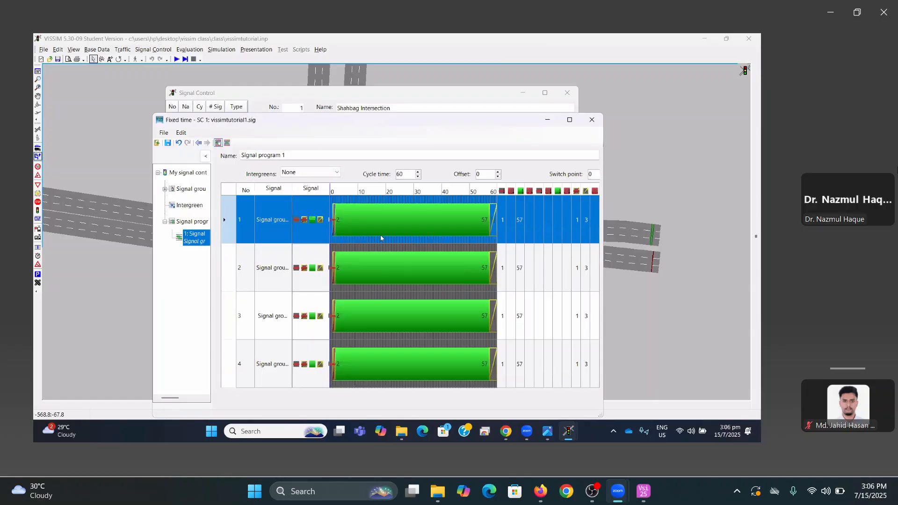
Widen the signal group column to fit the full group names and reposition the signal program editor window
click(313, 221)
drag(292, 191, 368, 190)
drag(482, 118, 362, 82)
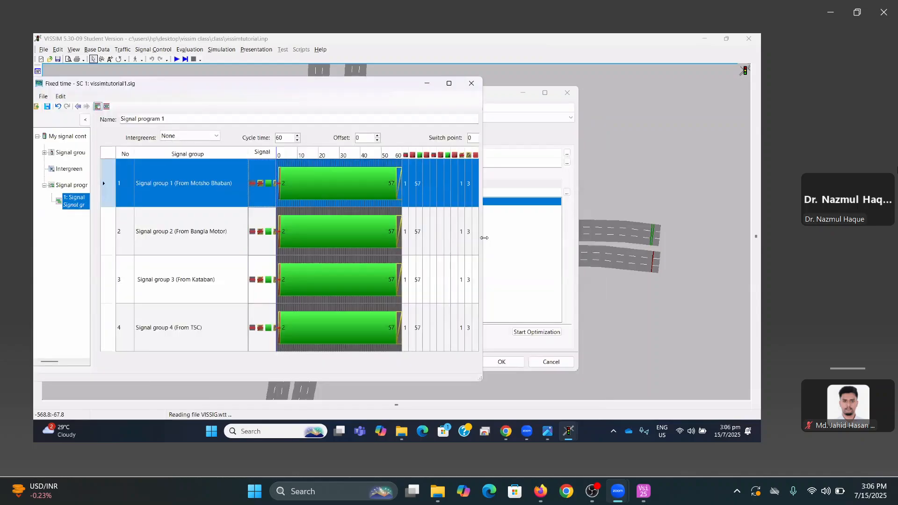
Enlarge the signal program editor and widen the signal sequence column to fit the full sequence names
drag(484, 238, 632, 237)
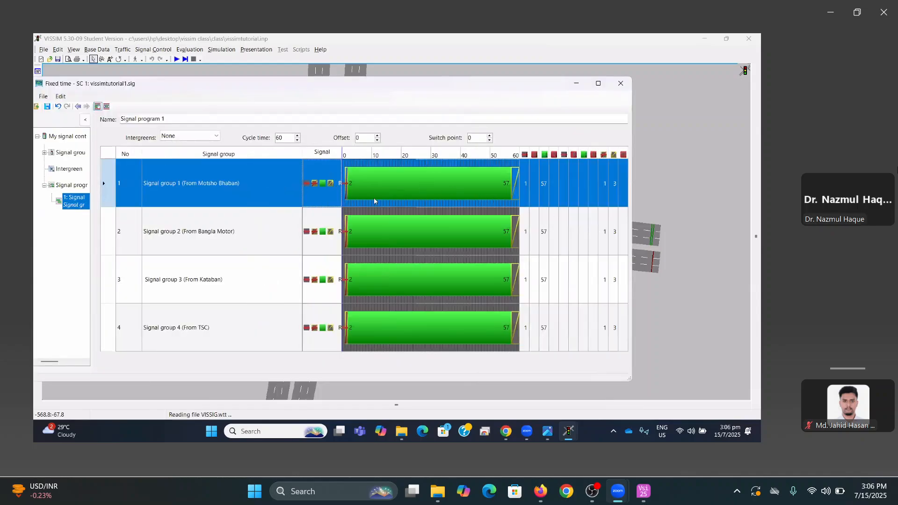
click(330, 187)
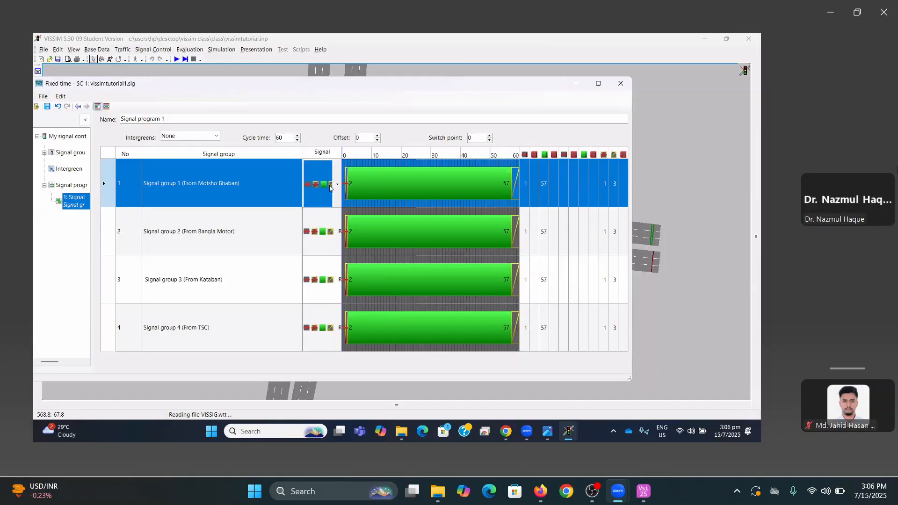
click(337, 185)
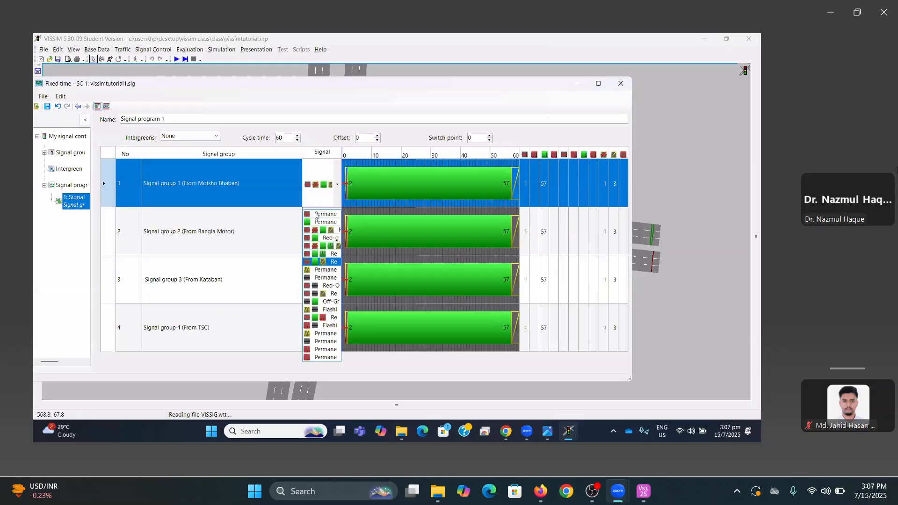
click(302, 152)
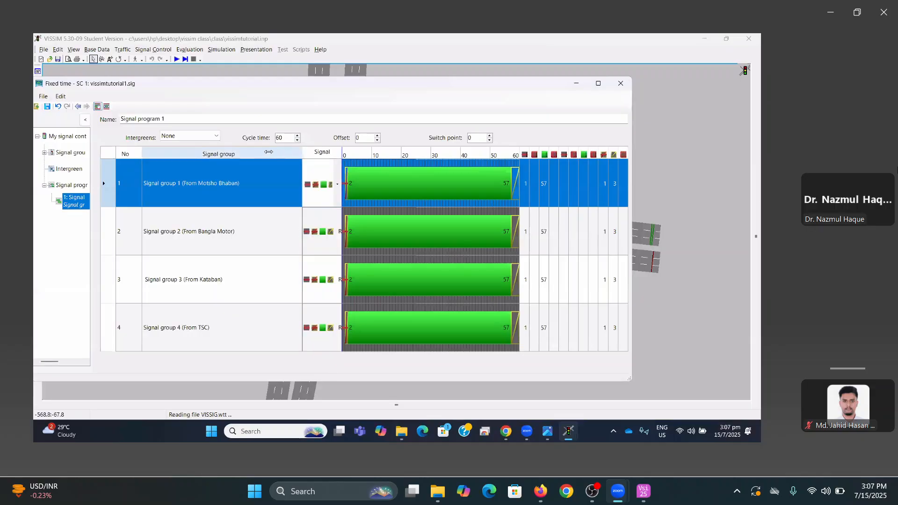
drag(302, 152, 335, 152)
click(318, 185)
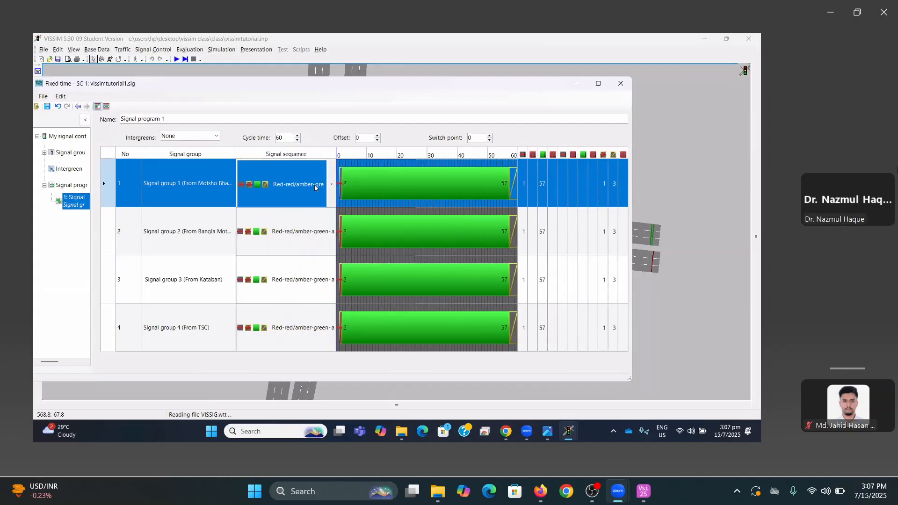
click(331, 187)
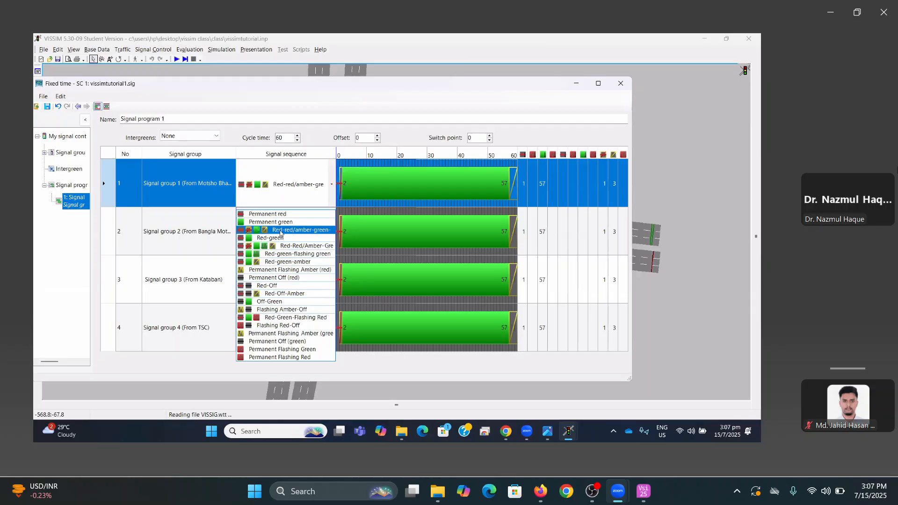
click(337, 155)
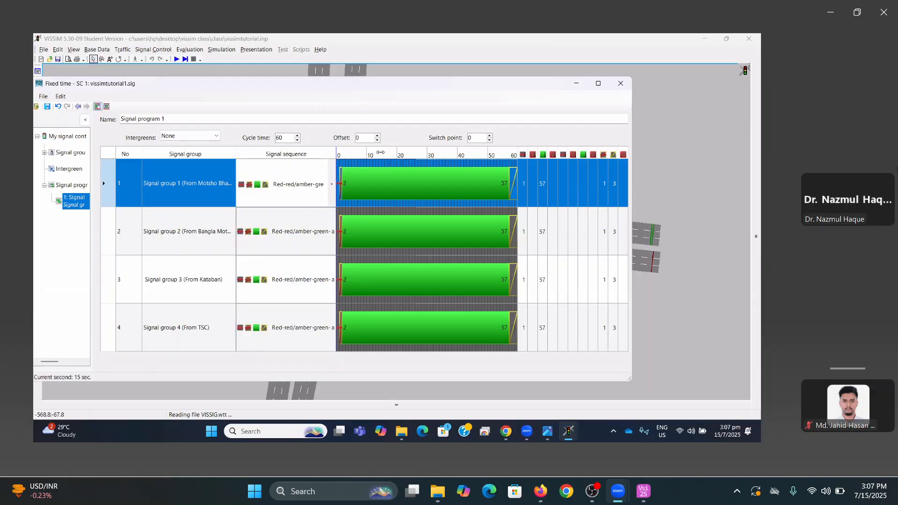
drag(380, 152, 381, 153)
Set the signal sequence of signal group 1 (From Motsho Bhaban) to Red-green-amber
click(295, 187)
click(376, 186)
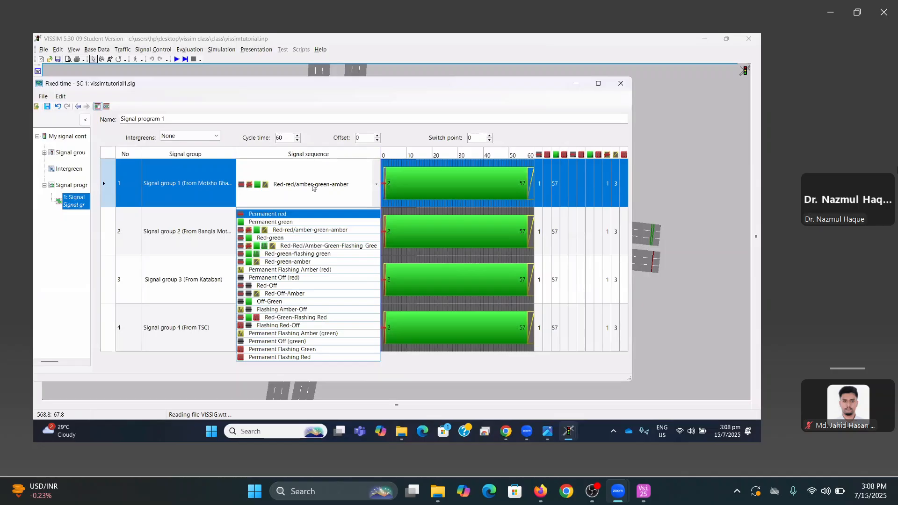
click(365, 187)
click(376, 184)
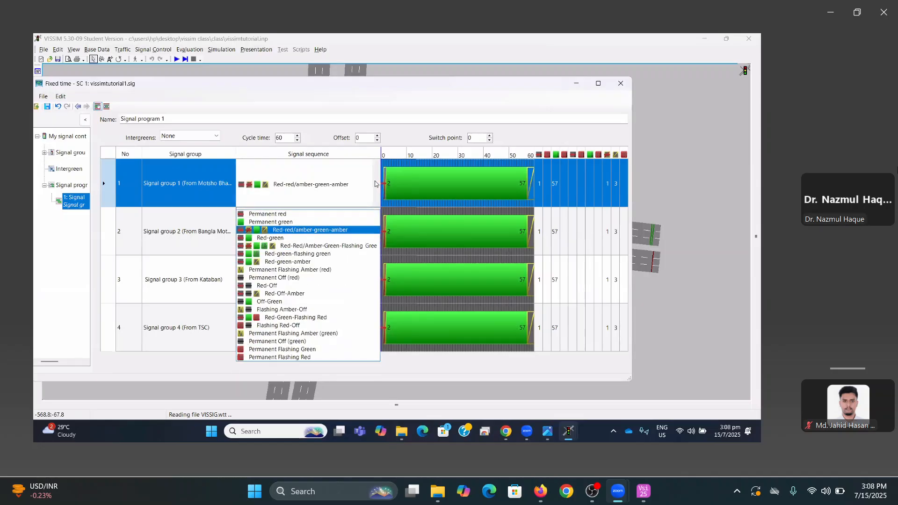
click(284, 262)
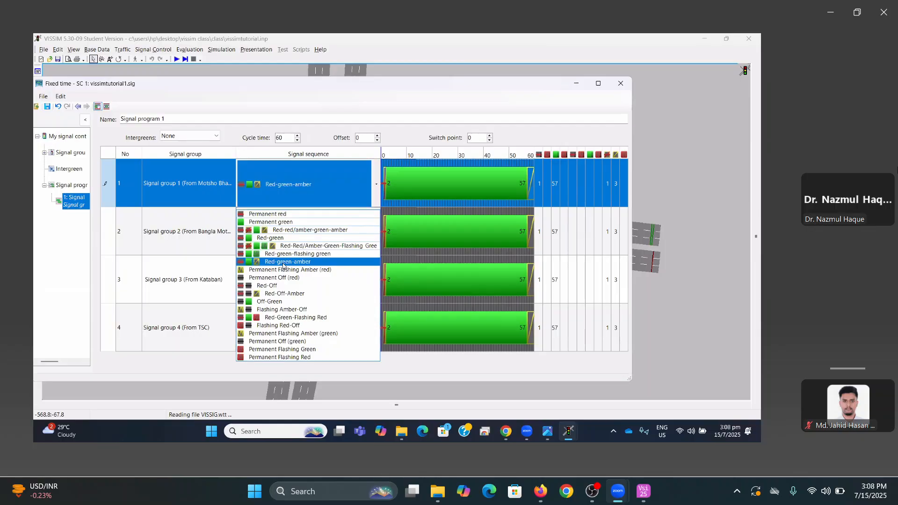
Set the signal sequences of signal group 2 (From Bangla Motor) and signal group 3 (From Kataban) to Red-green-amber
click(314, 235)
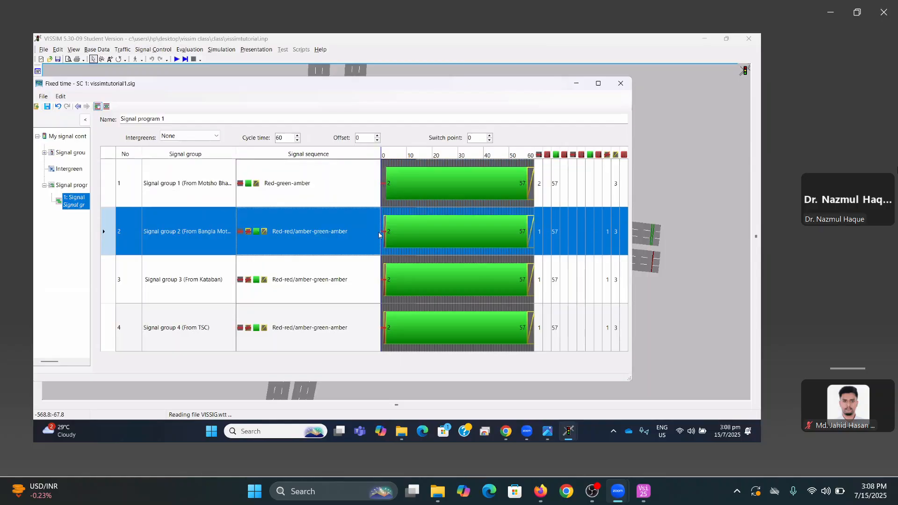
click(376, 233)
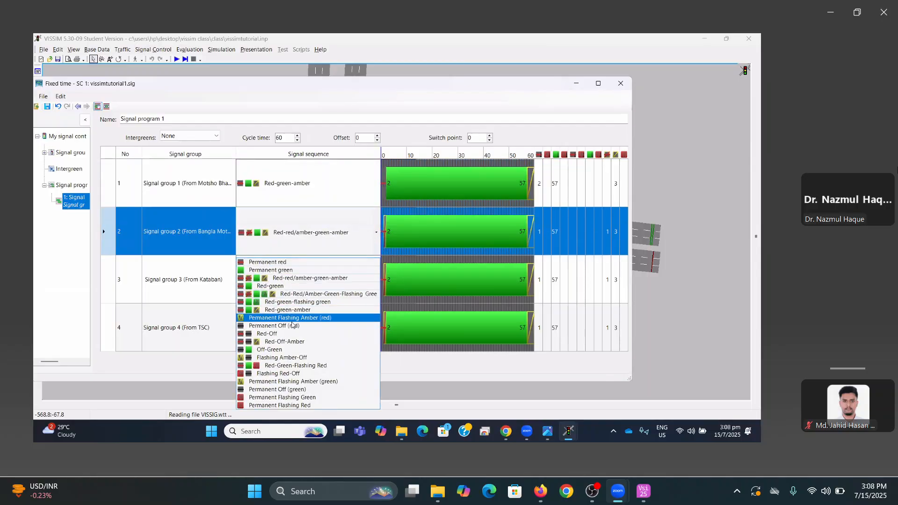
click(290, 310)
click(346, 278)
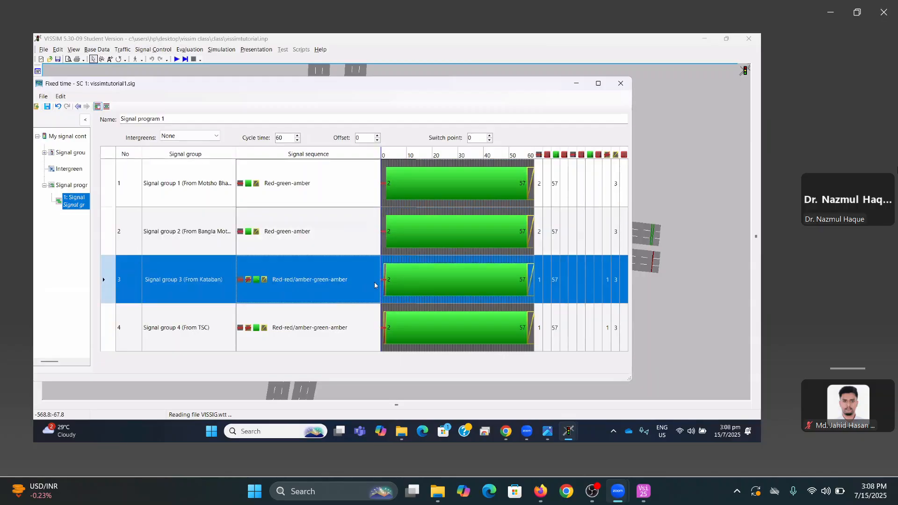
click(375, 280)
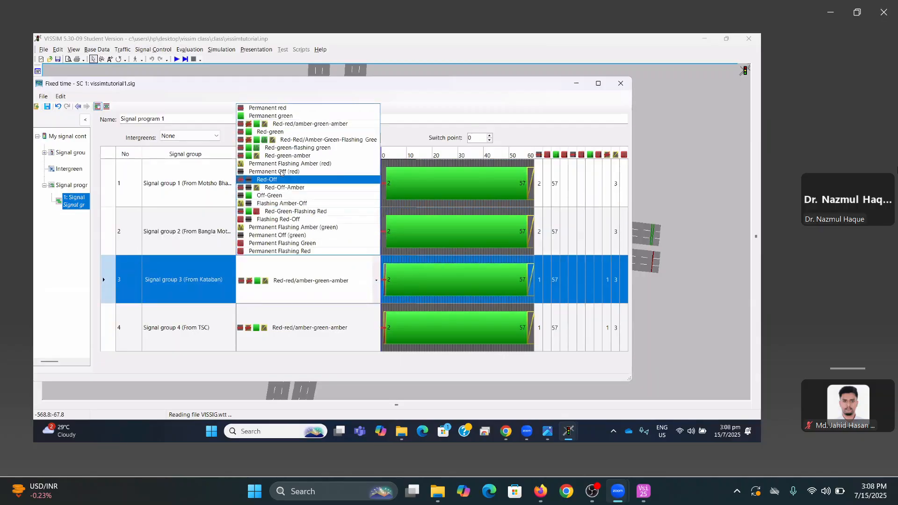
click(289, 155)
Try to set the signal sequence of signal group 4 (From TSC) to Red-green-amber
click(354, 330)
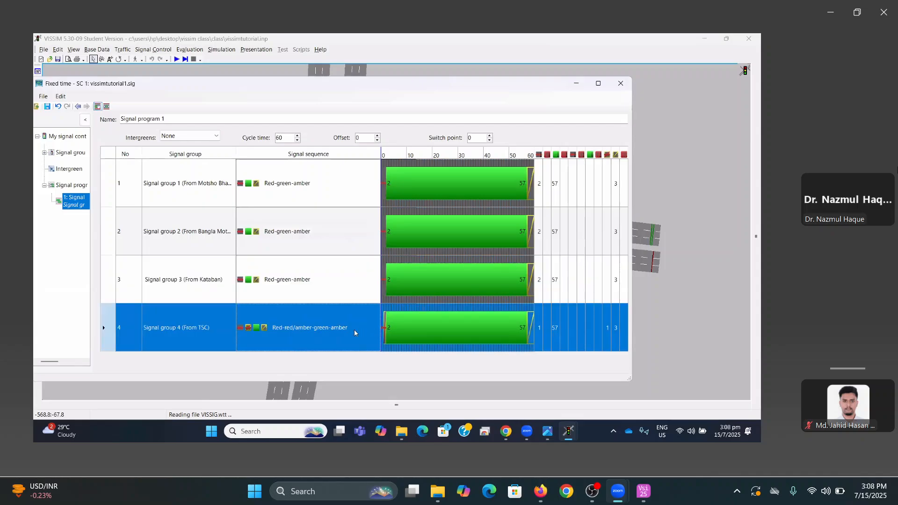
click(376, 328)
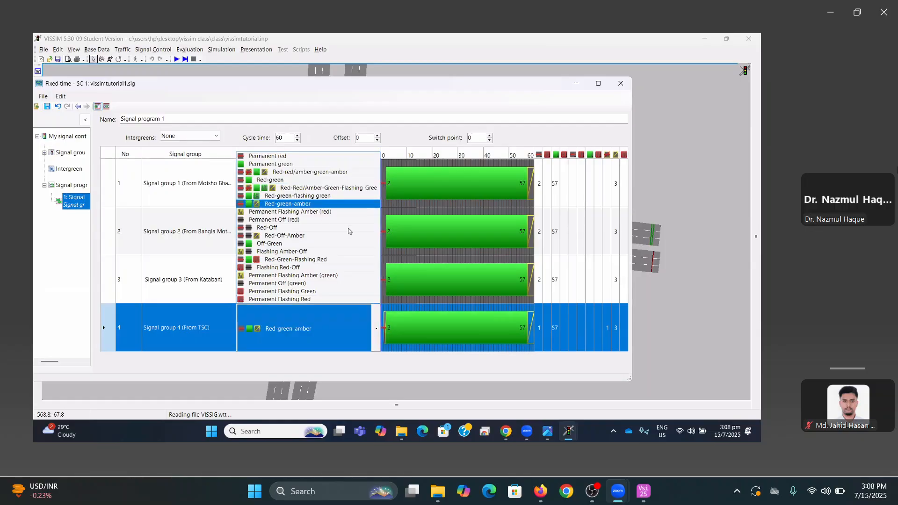
click(294, 204)
Narrow the signal sequence and signal group columns and maximize the signal program editor to enlarge the timing diagram
drag(357, 155, 299, 155)
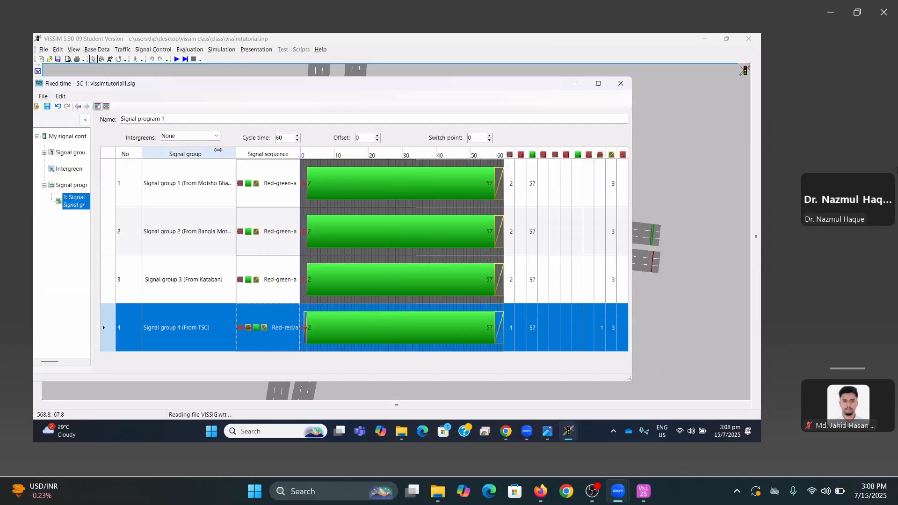
drag(197, 152, 197, 152)
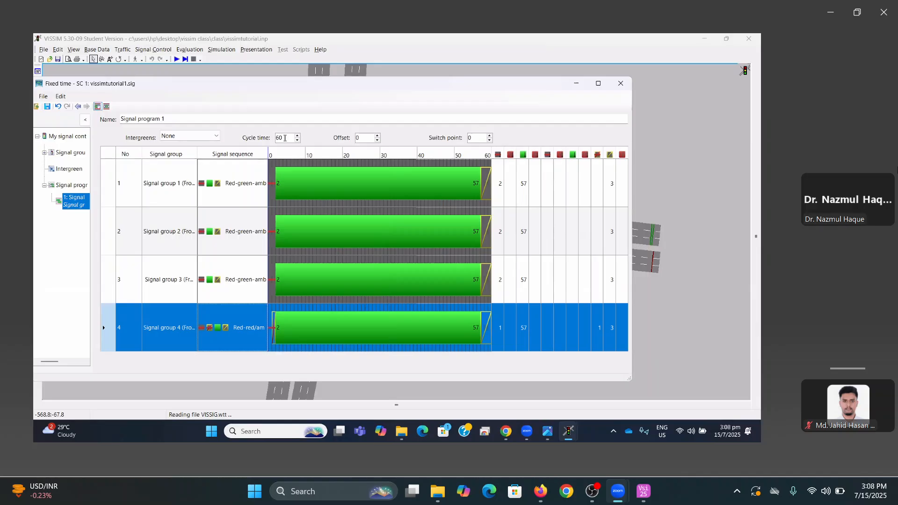
double_click(285, 138)
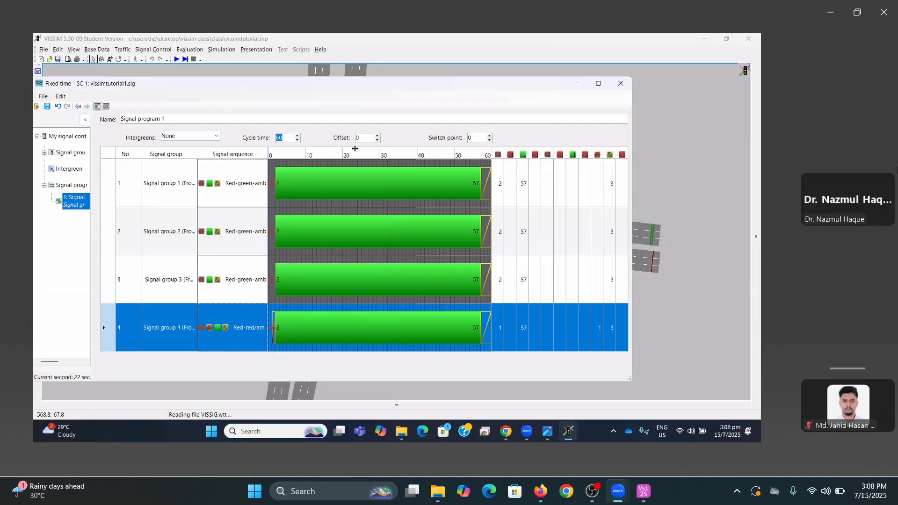
click(290, 139)
click(479, 185)
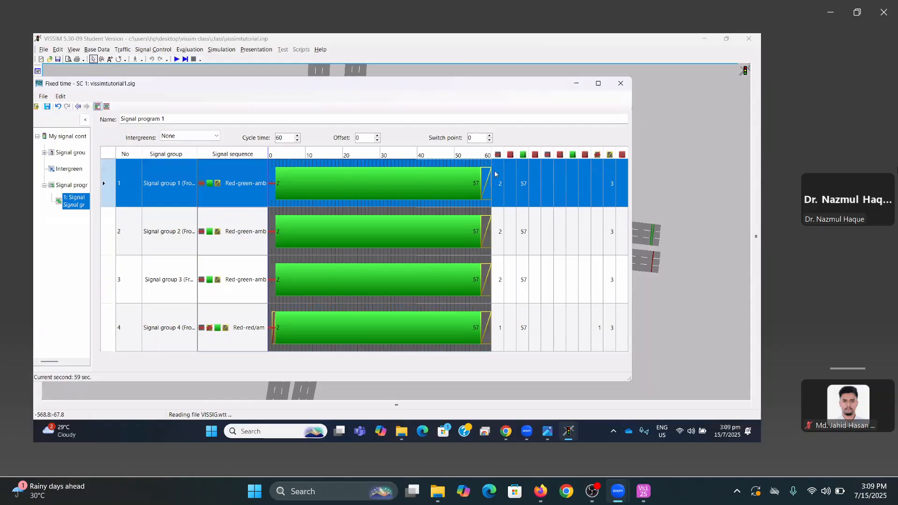
click(598, 83)
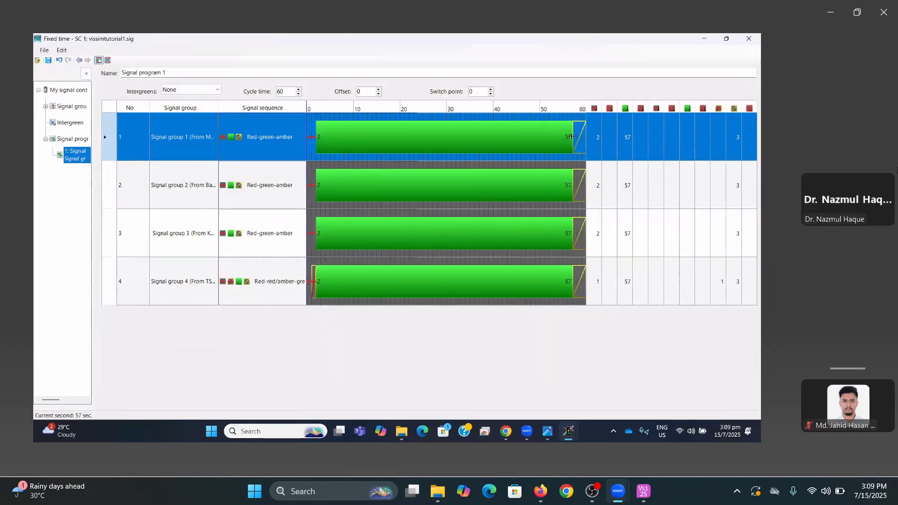
End signal group 1's green at 12 s and make signal group 2's green run from 15 to 27 s
drag(571, 137, 359, 135)
click(380, 189)
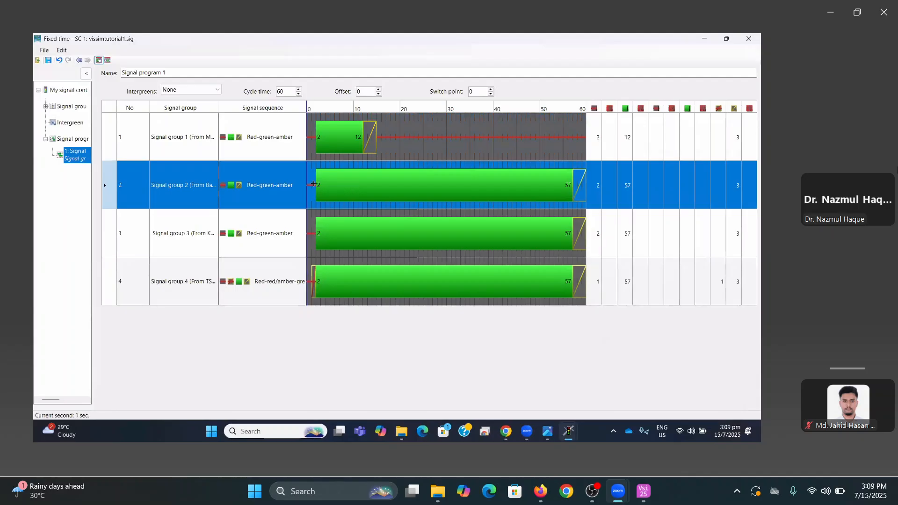
drag(313, 184, 377, 186)
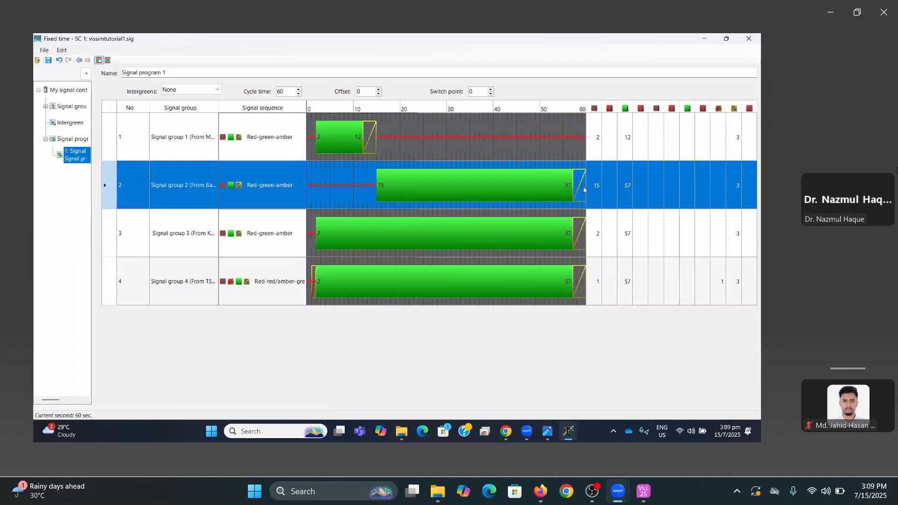
drag(571, 185, 430, 185)
Make signal group 3's green run from 30 to 42 s in the timing diagram
click(304, 239)
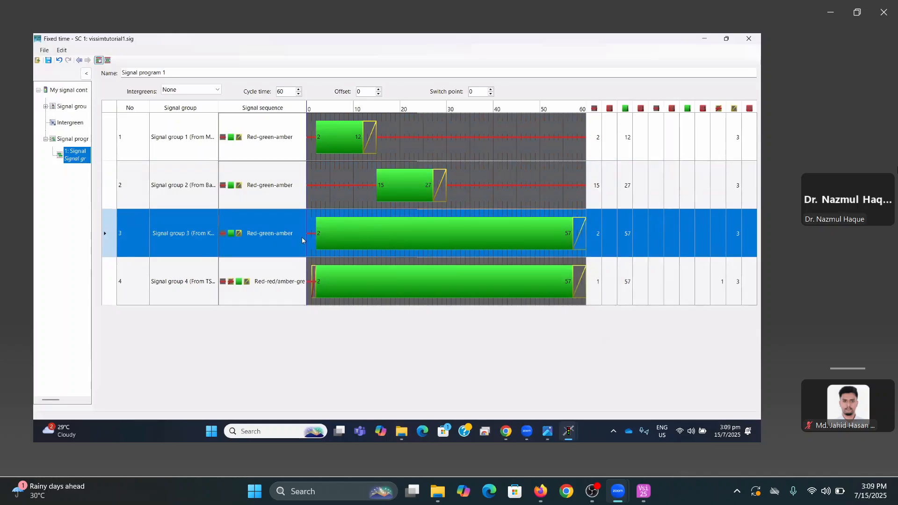
drag(316, 234, 448, 233)
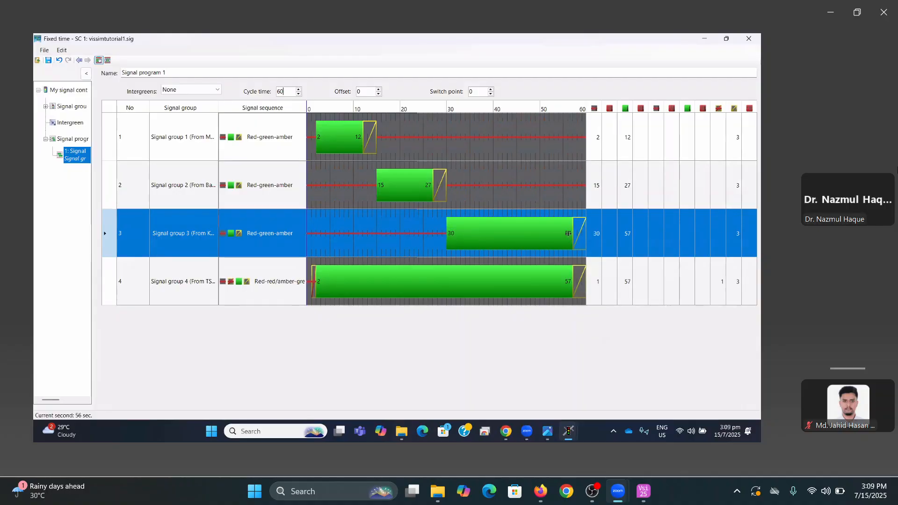
drag(571, 233, 501, 233)
Set signal group 4's sequence to Red-green-amber and start its green at 45 s
click(360, 292)
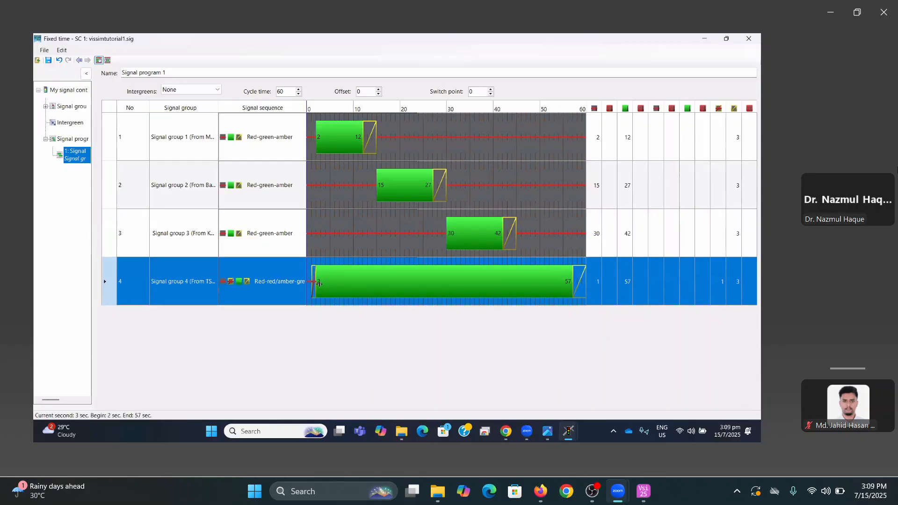
drag(318, 282, 445, 282)
click(297, 281)
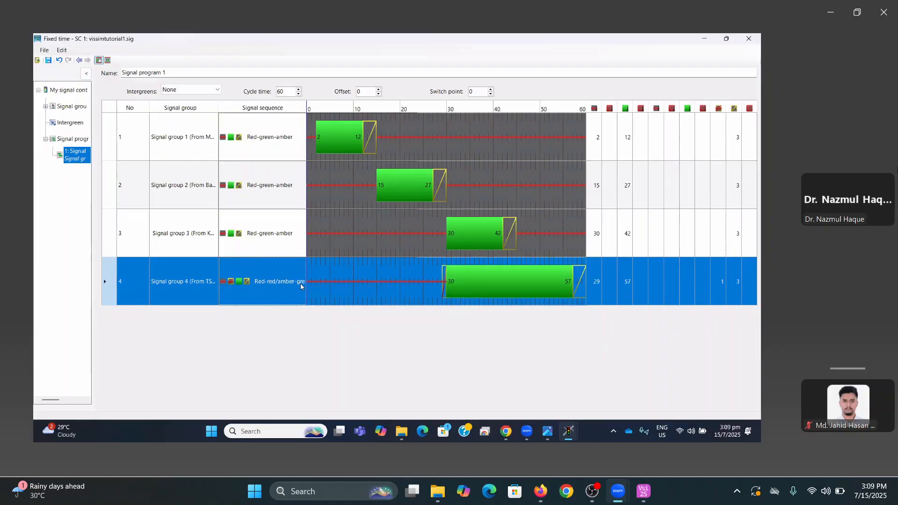
click(301, 281)
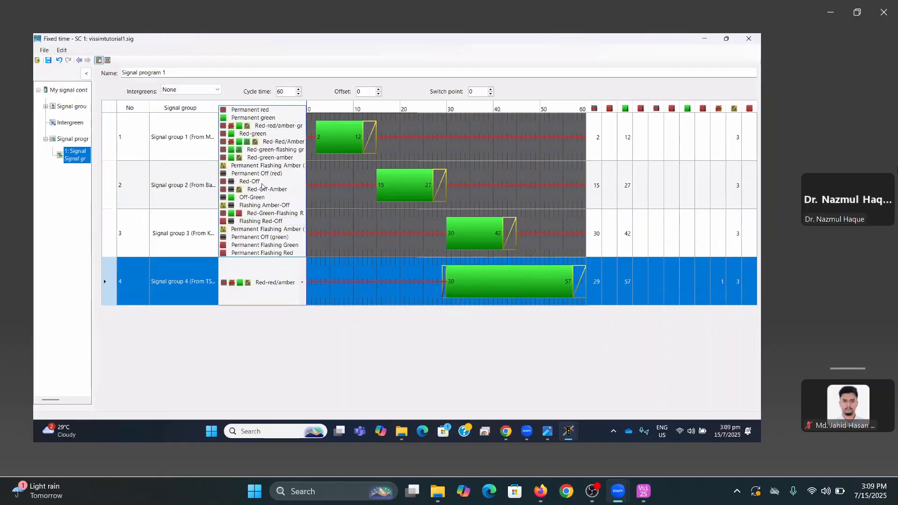
click(270, 158)
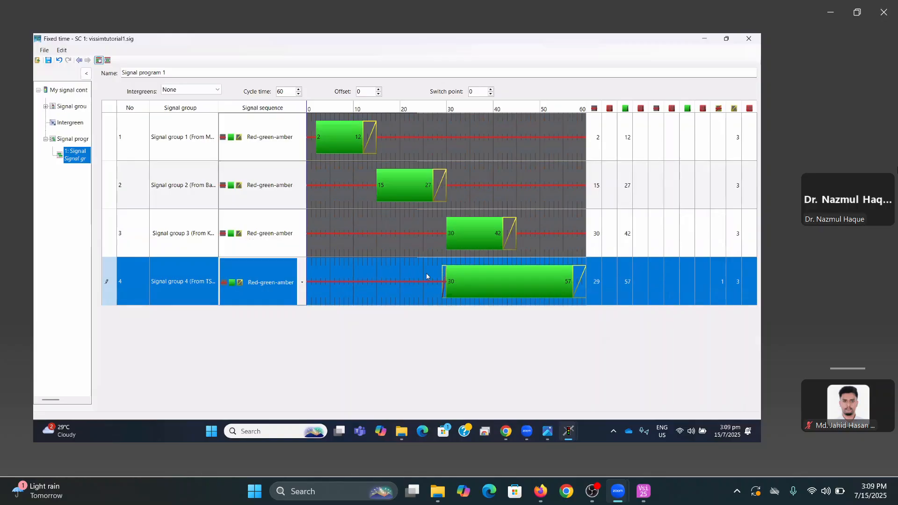
click(411, 291)
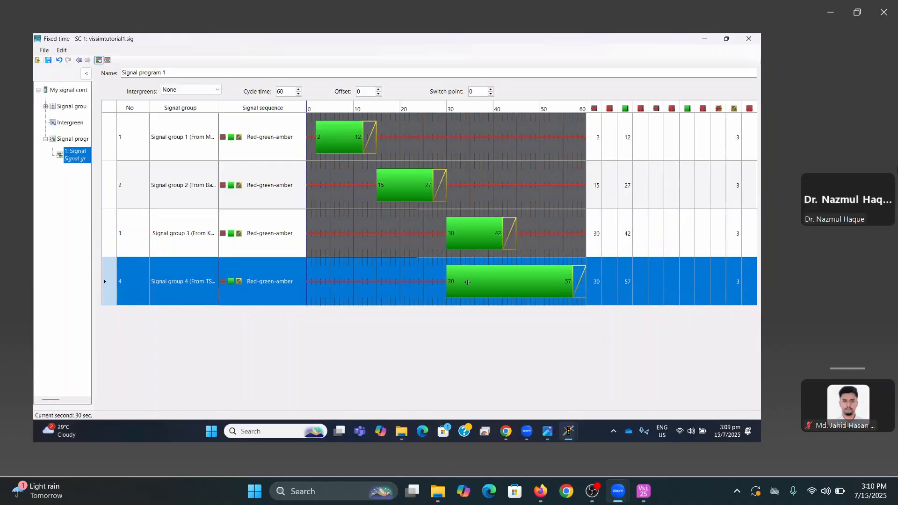
drag(467, 282, 514, 279)
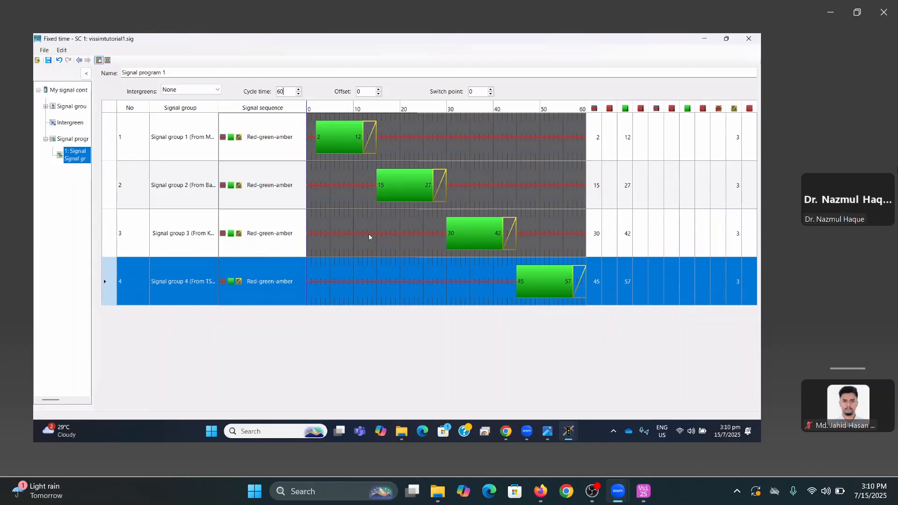
Save the signal program and locate the vissimtutorial1.sig file in the Class folder in File Explorer
click(46, 62)
click(50, 64)
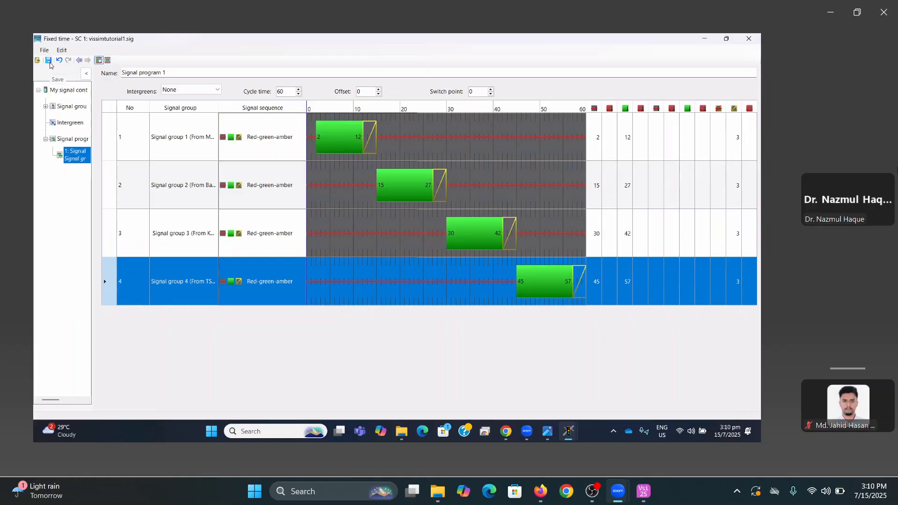
click(406, 431)
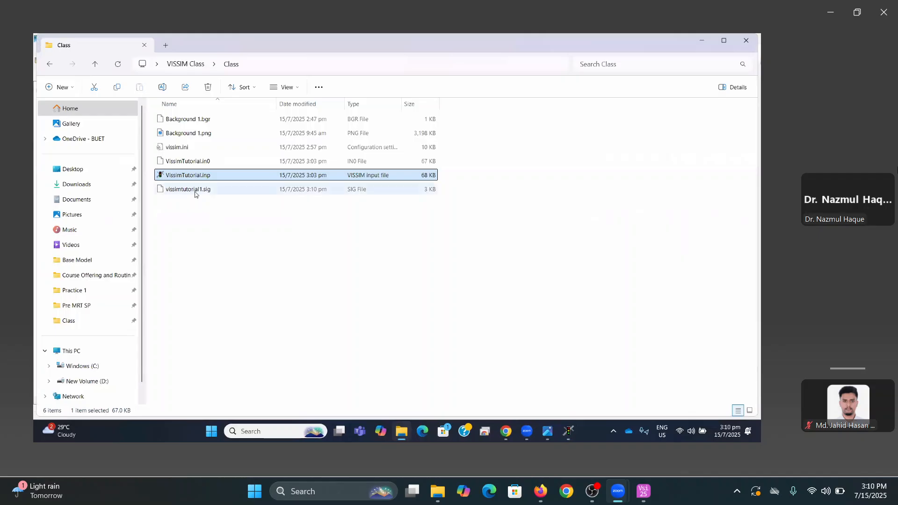
click(196, 193)
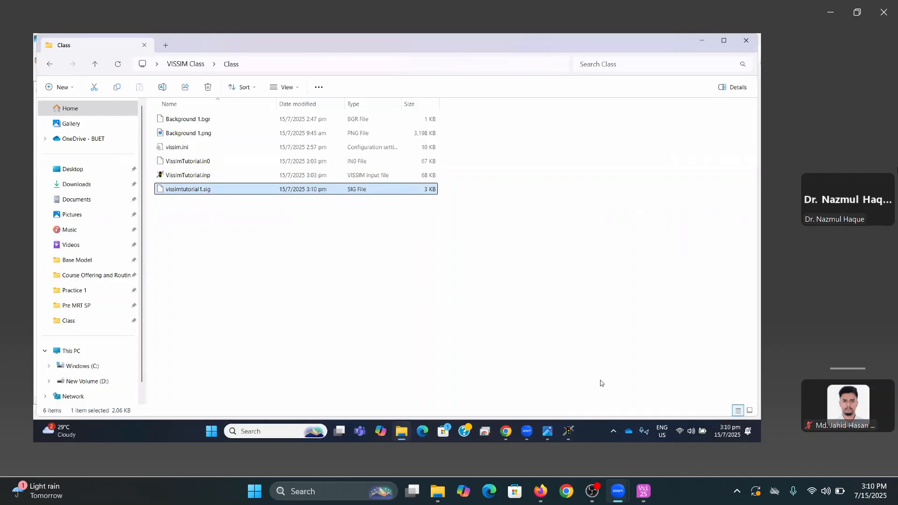
mouse_move(568, 429)
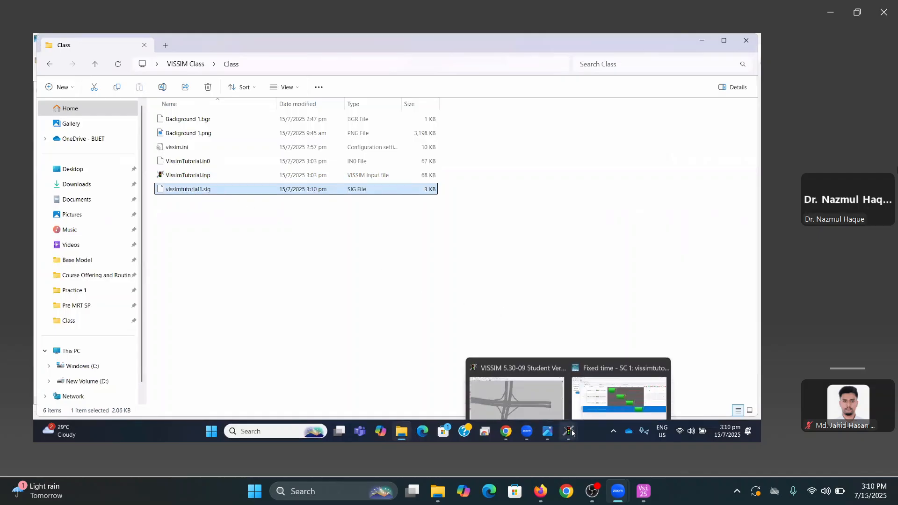
Return to the fixed-time signal program editor, close it, and confirm the Shahbag Intersection signal controller settings
click(608, 382)
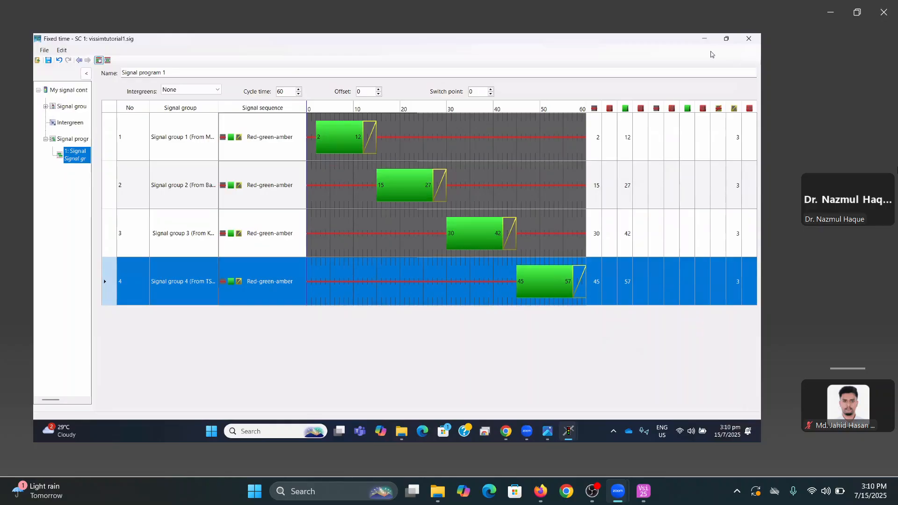
click(726, 38)
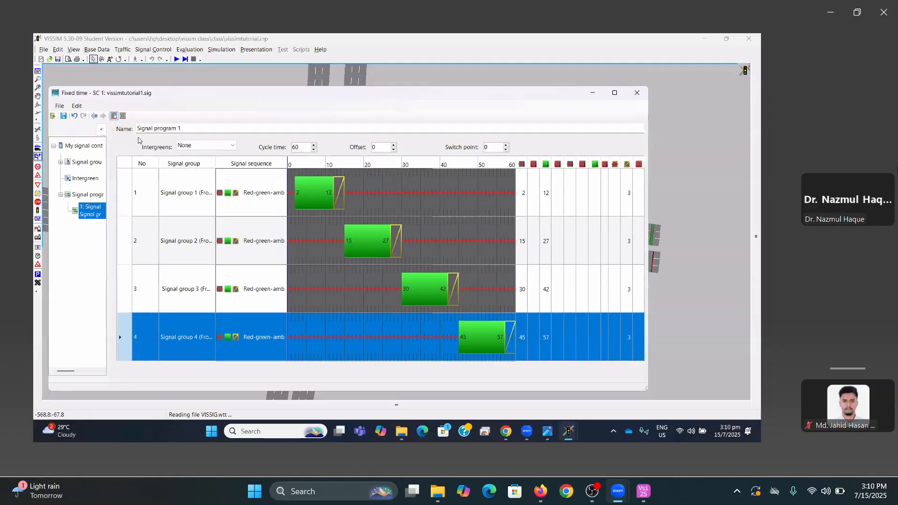
click(637, 93)
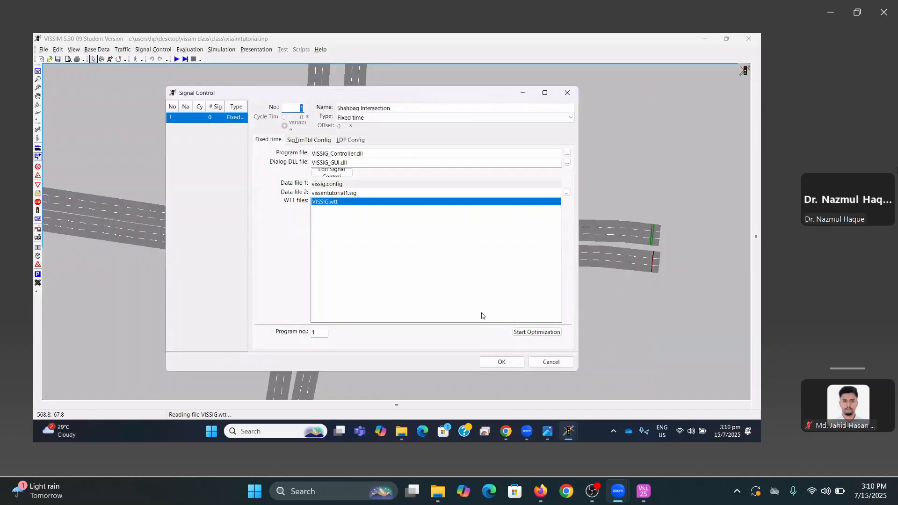
click(503, 362)
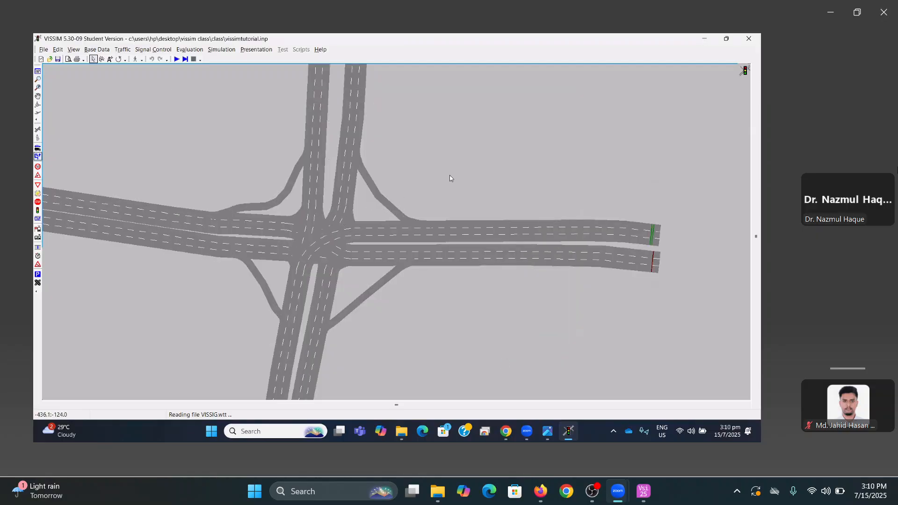
Place a signal head on lane 3 of link 5, just before the intersection at about 151.9 m
drag(451, 175, 406, 142)
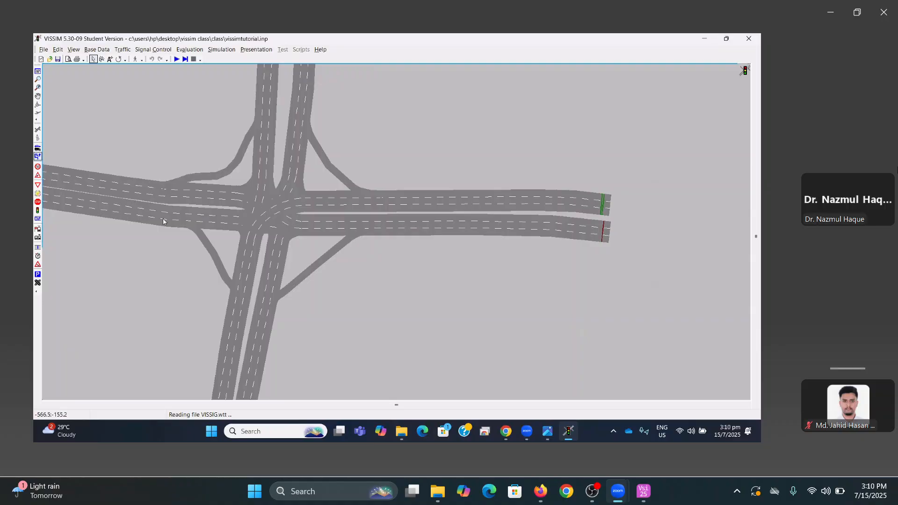
click(319, 231)
scroll(316, 231, up, 1)
scroll(317, 231, up, 3)
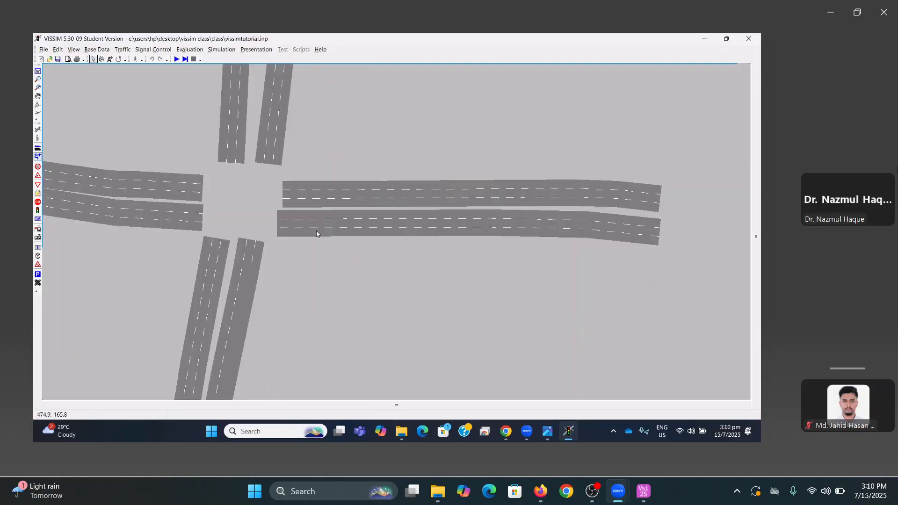
drag(299, 232, 369, 237)
scroll(368, 239, up, 1)
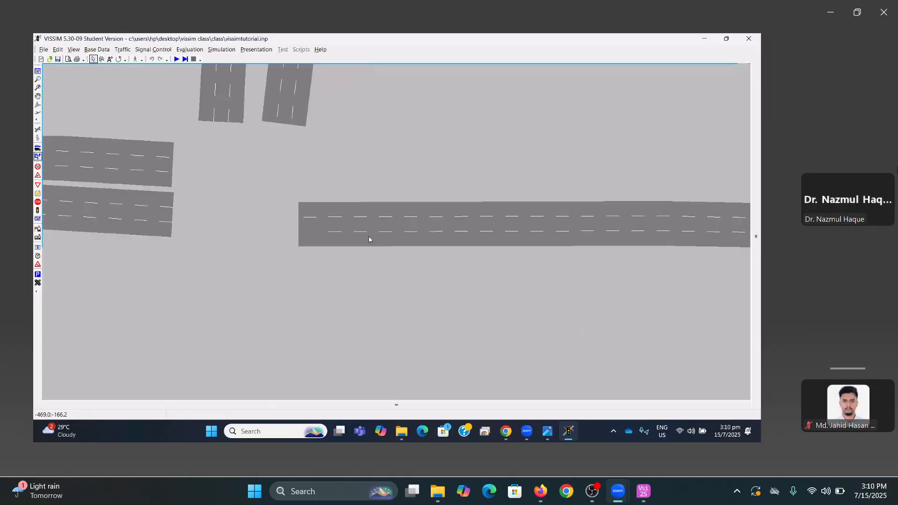
click(37, 130)
click(296, 244)
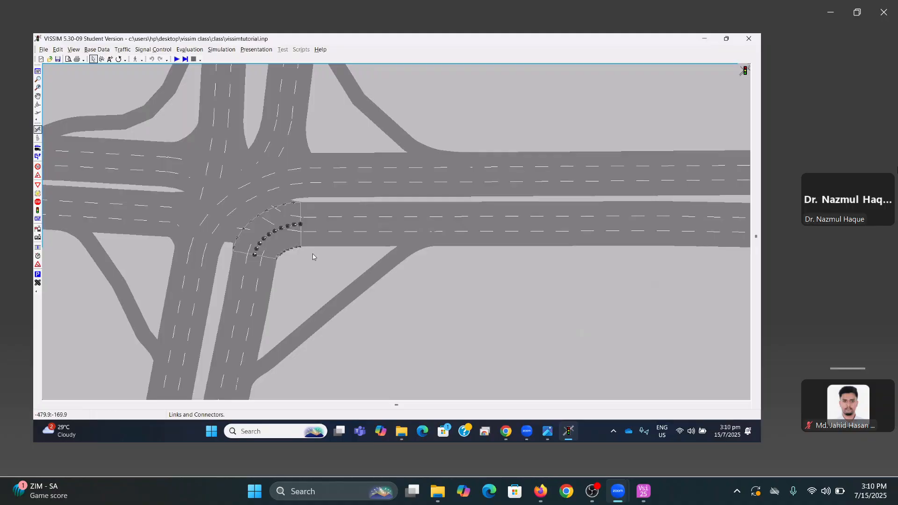
key(Delete)
click(38, 211)
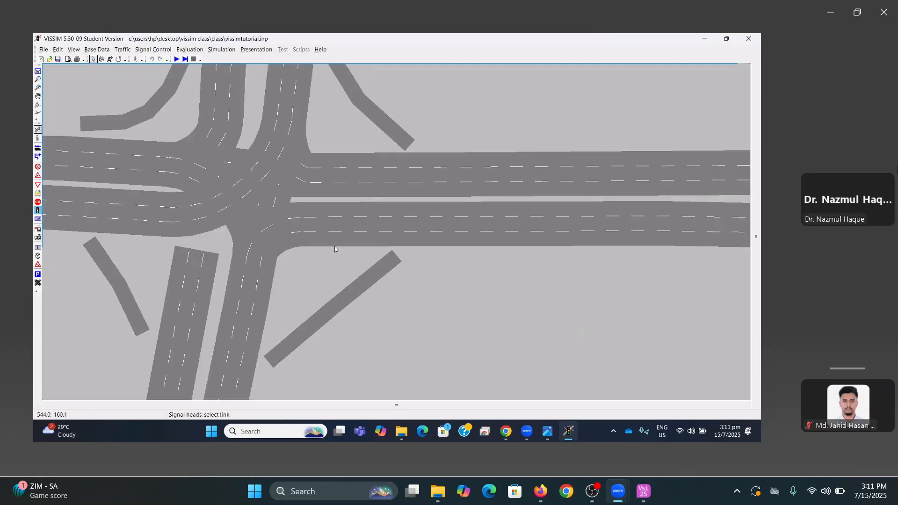
click(305, 243)
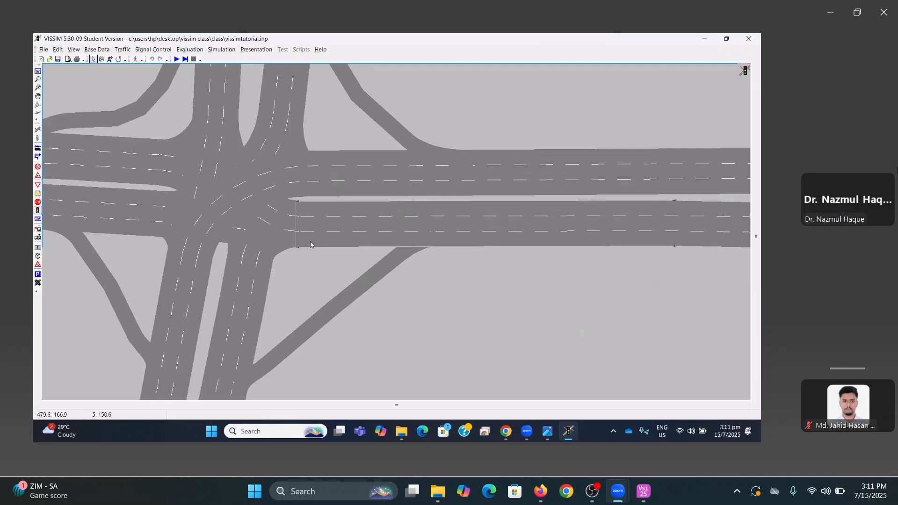
right_click(304, 242)
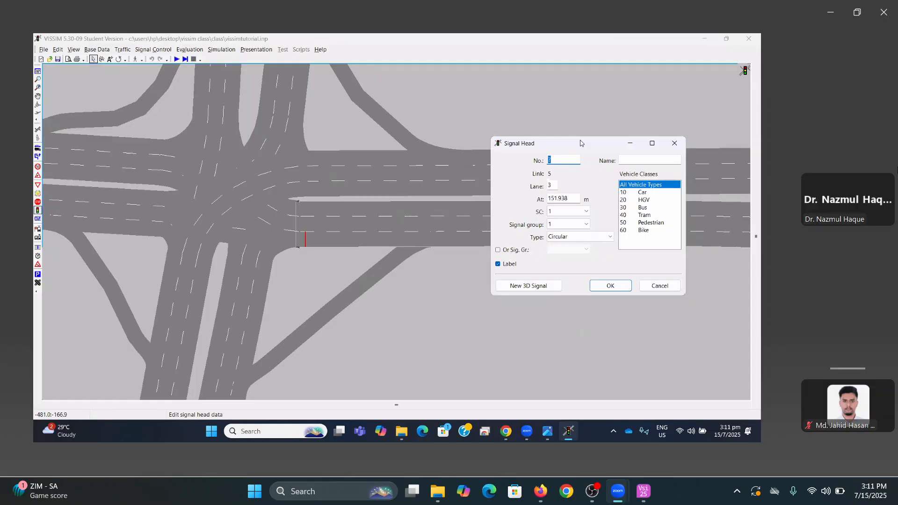
Keep the lane 3 signal head in signal group 1, name it From Motsho Bhaban and number it 113
drag(580, 140, 469, 72)
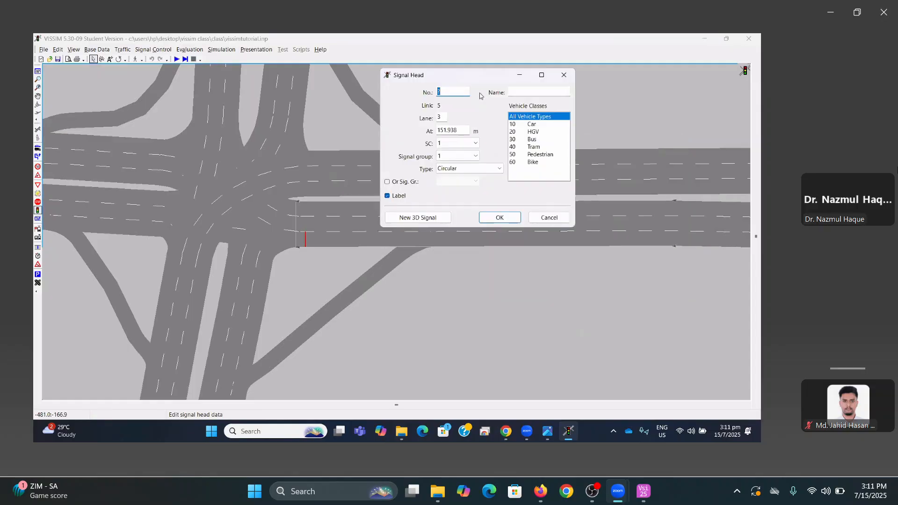
click(464, 146)
click(464, 147)
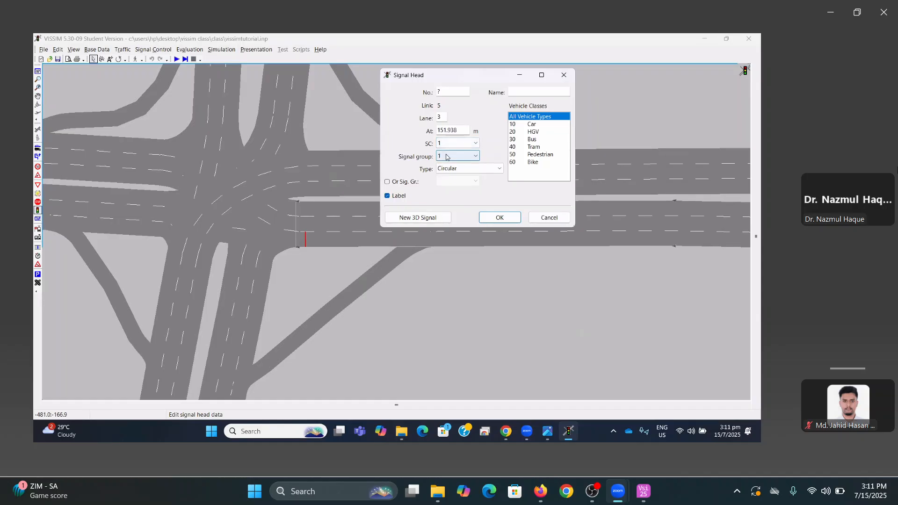
click(446, 157)
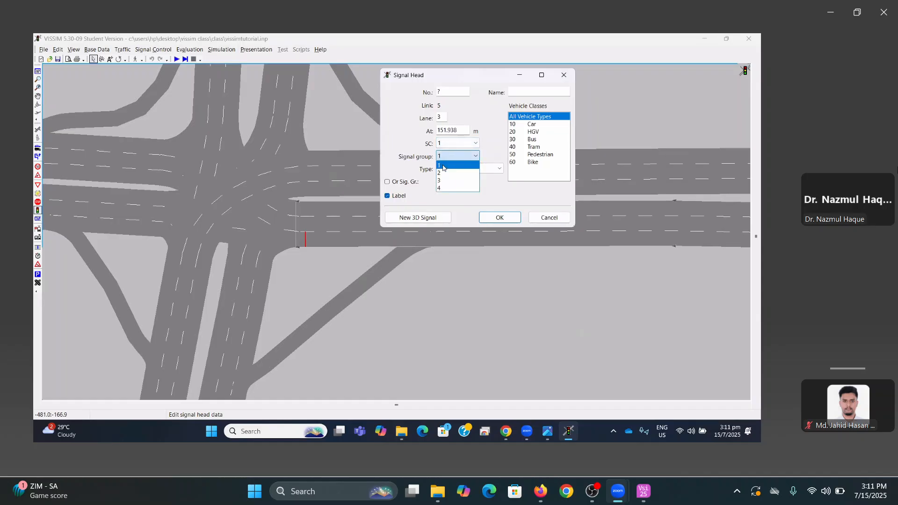
key(Tab)
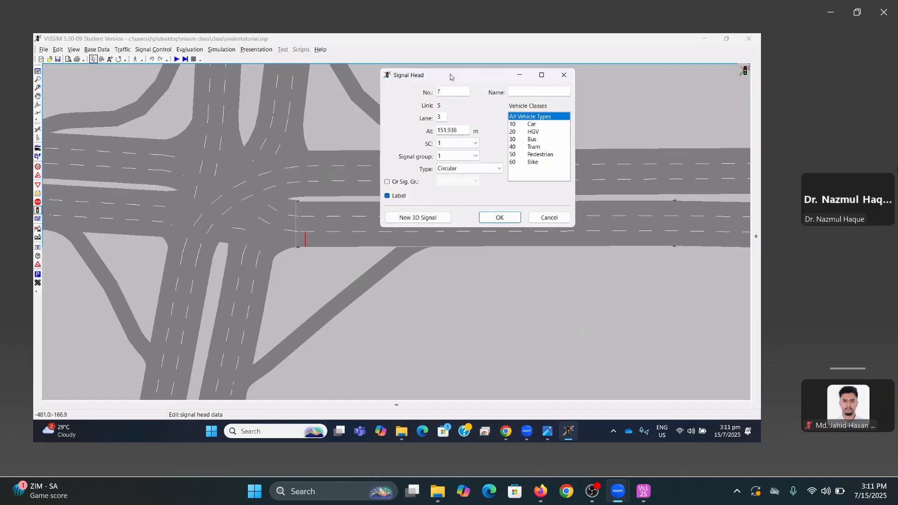
drag(453, 79, 466, 93)
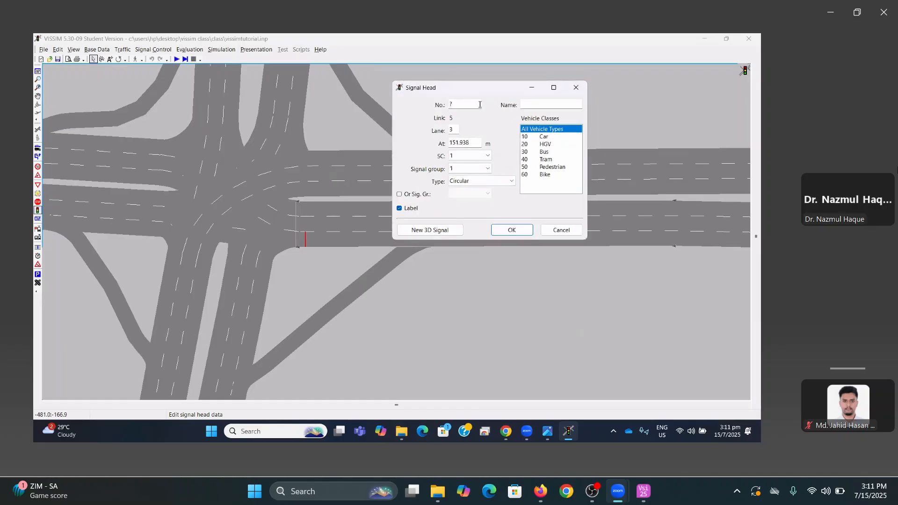
double_click(465, 104)
click(455, 104)
click(533, 103)
text(From Motsho Bhaban)
double_click(462, 103)
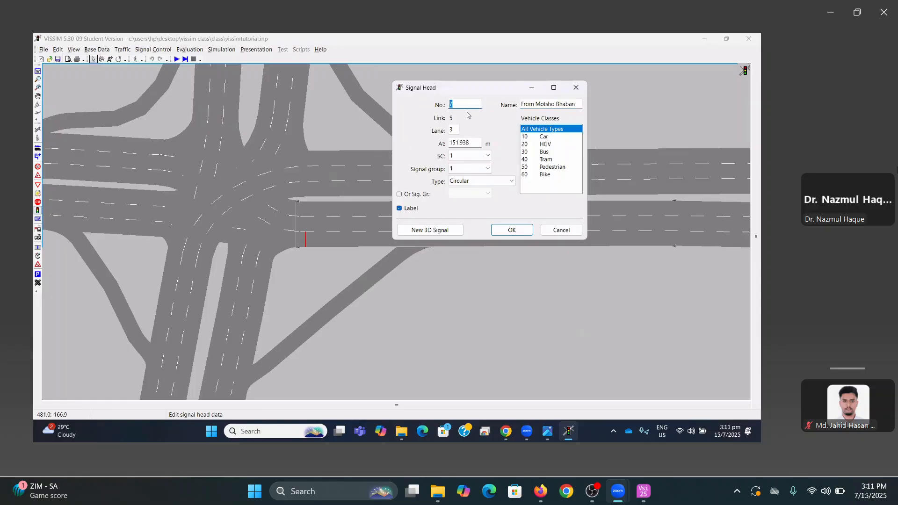
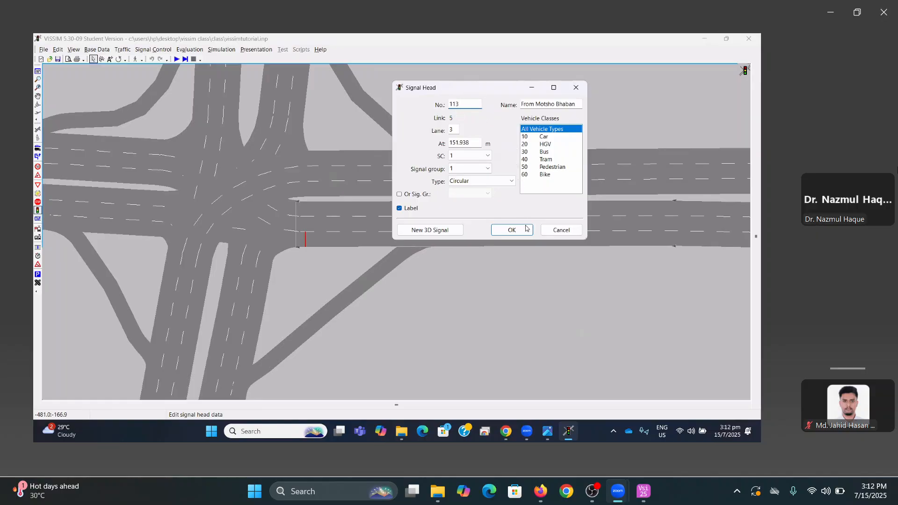
click(511, 229)
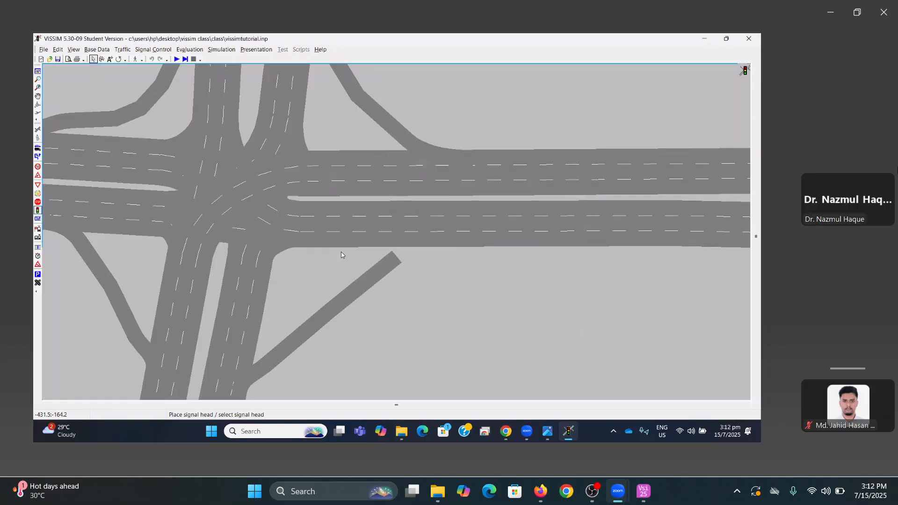
right_click(305, 226)
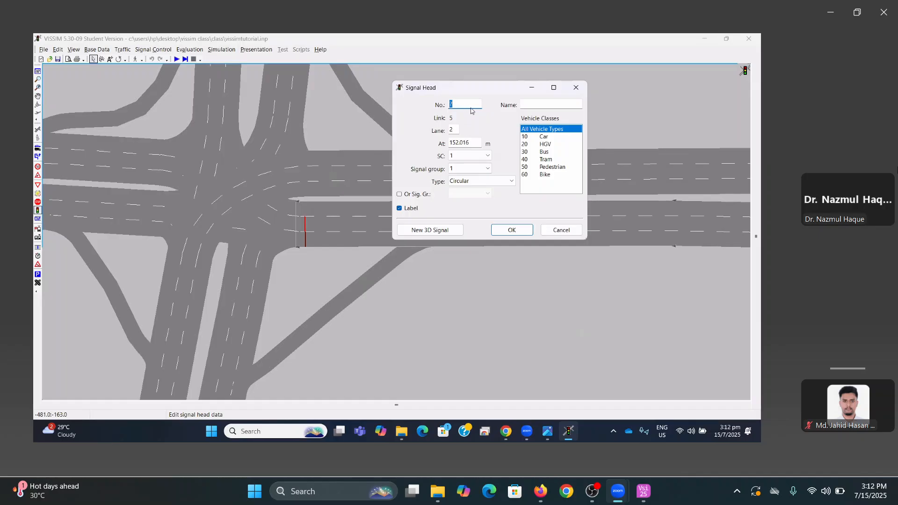
click(526, 105)
text(From)
click(561, 230)
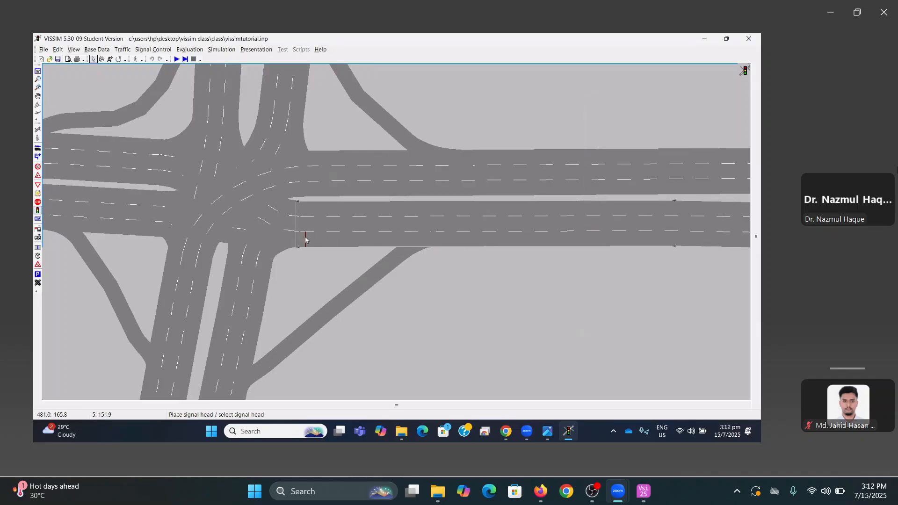
Copy the name From Motsho Bhaban from signal head 113 on lane 3 of link 5
right_click(305, 239)
triple_click(551, 103)
key(ctrl+c)
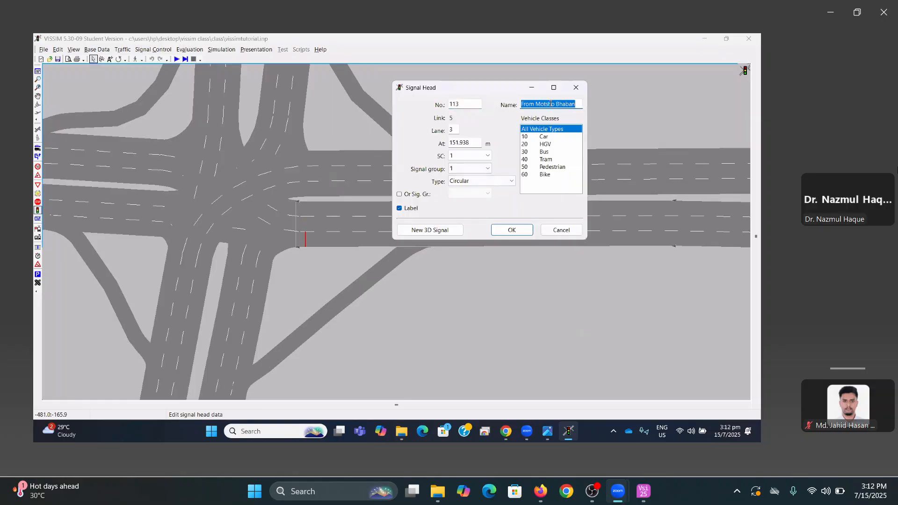
click(512, 229)
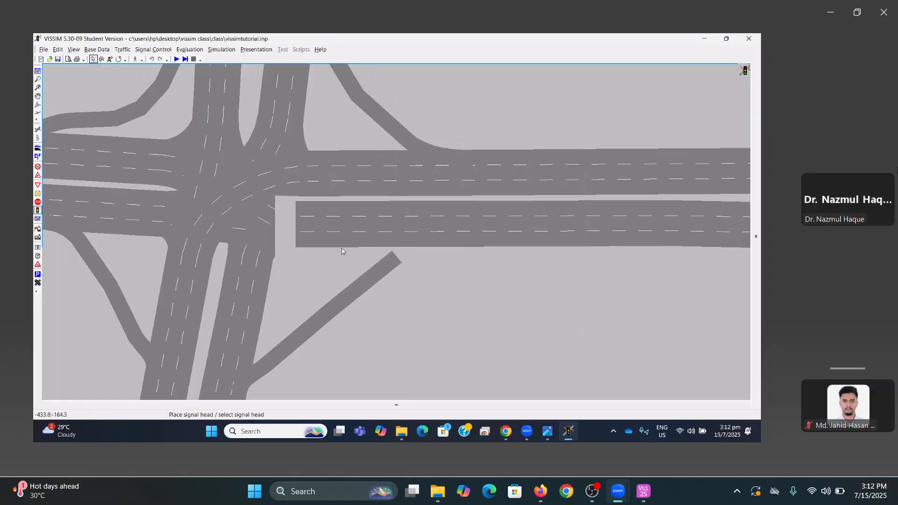
Add a signal head on lane 2 of link 5 at about 152 m, named From Motsho Bhaban with number 112
click(307, 227)
right_click(307, 227)
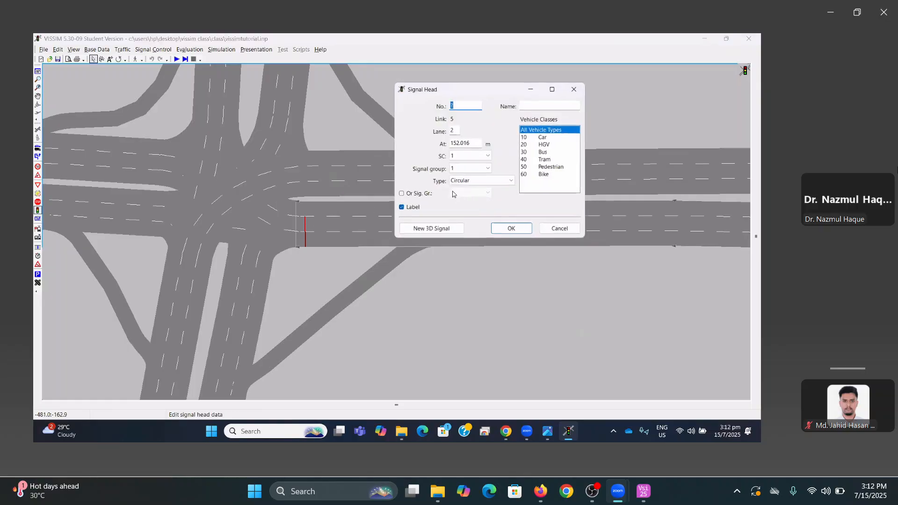
click(553, 108)
key(ctrl+v)
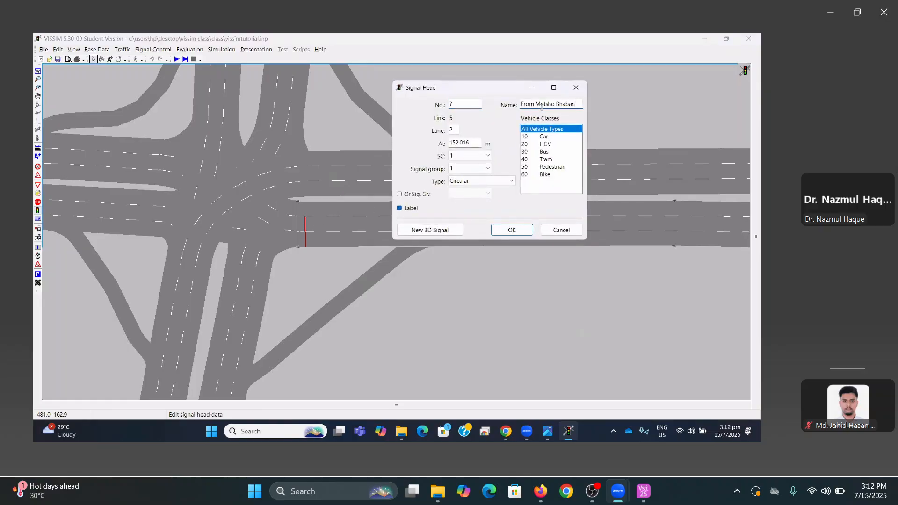
double_click(457, 103)
click(513, 229)
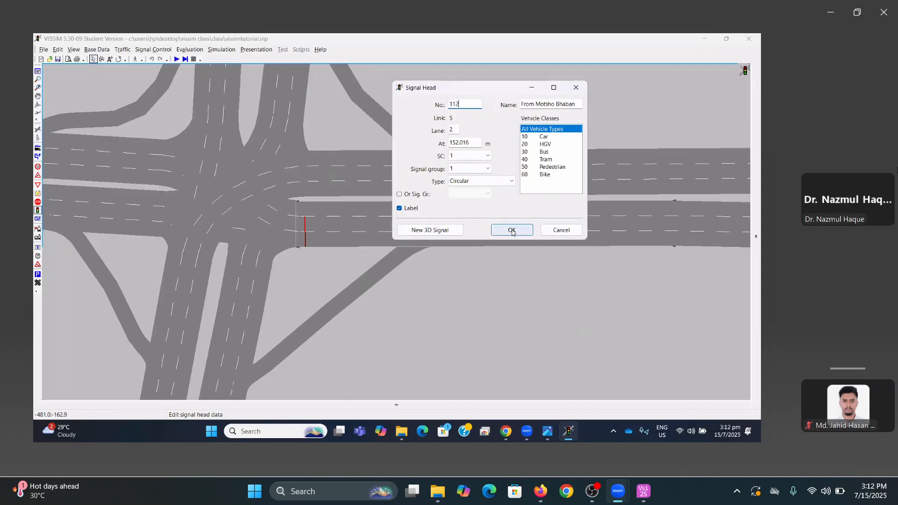
Add a signal head on lane 1 of link 5 at about 152.1 m, named From Motsho Bhaban with number 111
click(305, 208)
right_click(304, 208)
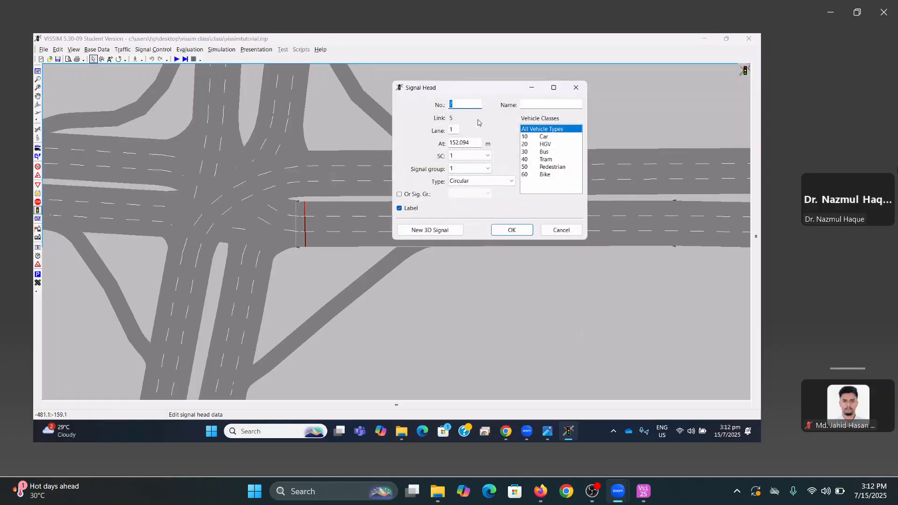
click(539, 104)
key(ctrl+v)
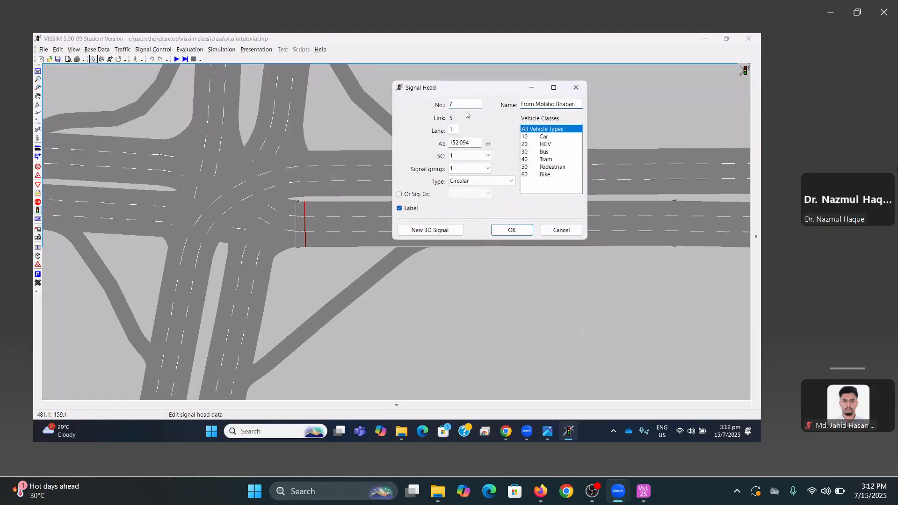
click(446, 106)
text(111)
click(511, 229)
Place a signal head on lane 3 of link 3 at about 182.1 m and assign it to signal group 2
scroll(458, 249, down, 2)
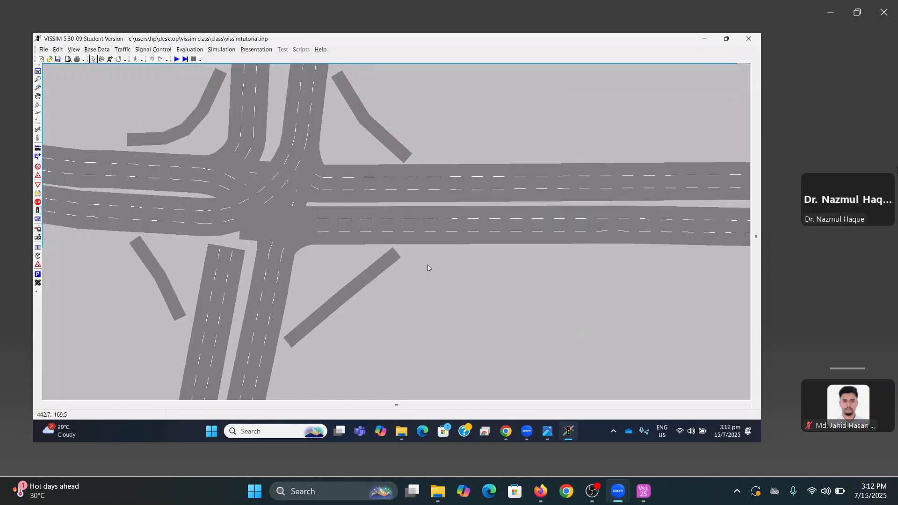
drag(429, 128, 460, 239)
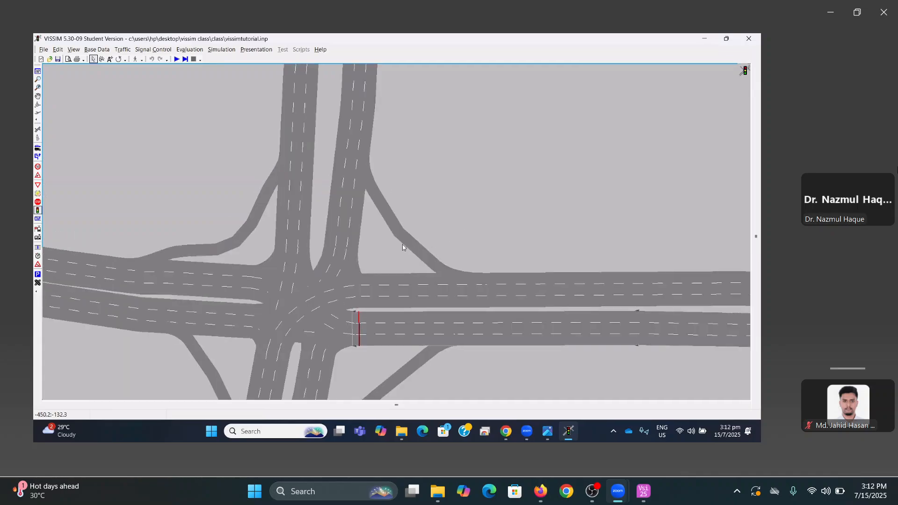
click(351, 225)
scroll(352, 250, up, 1)
scroll(352, 251, up, 1)
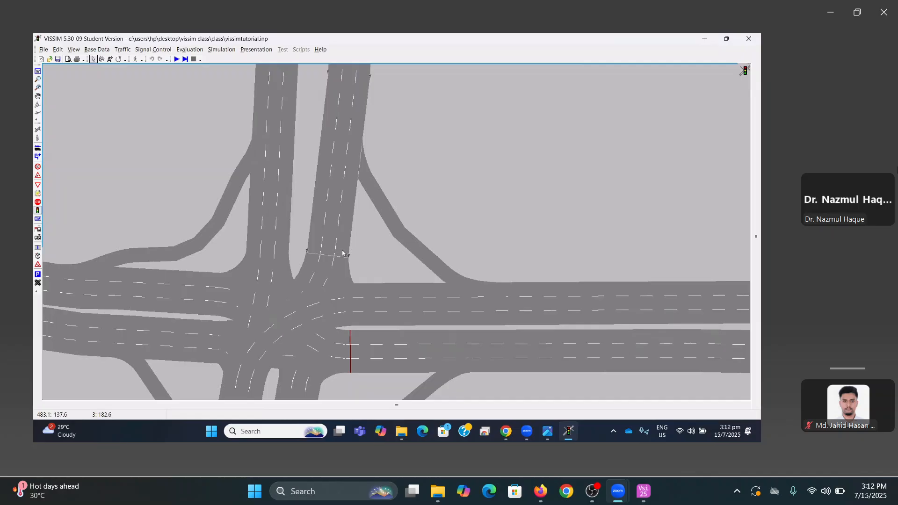
right_click(343, 249)
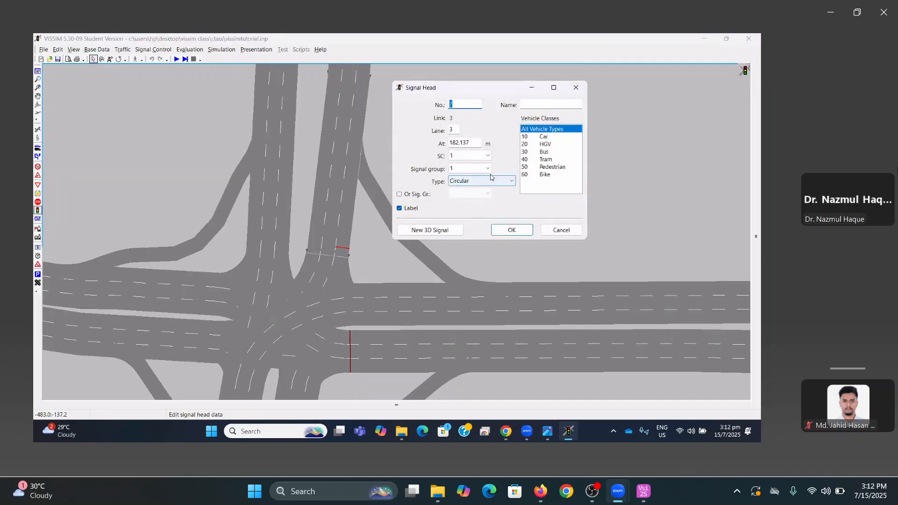
click(465, 169)
click(462, 186)
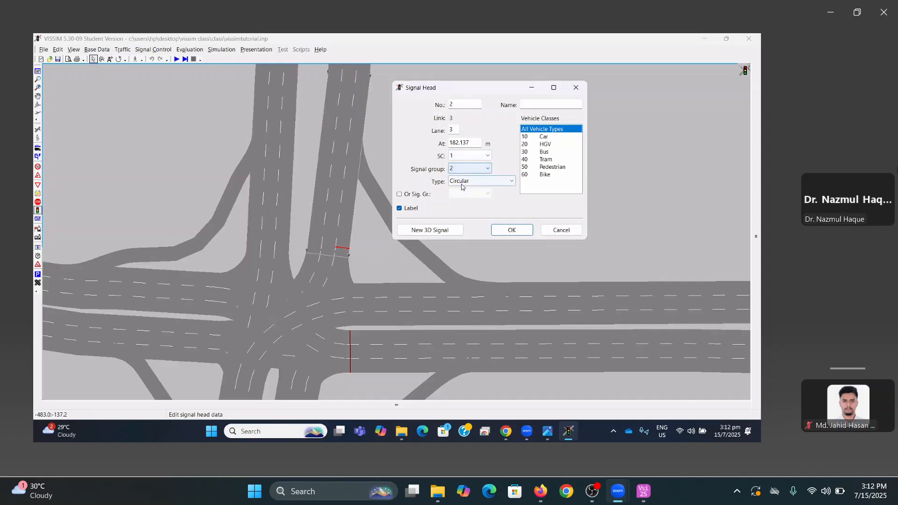
Name the new signal head on lane 3 of link 3 From Bangla Motor and set its number to 123
click(529, 102)
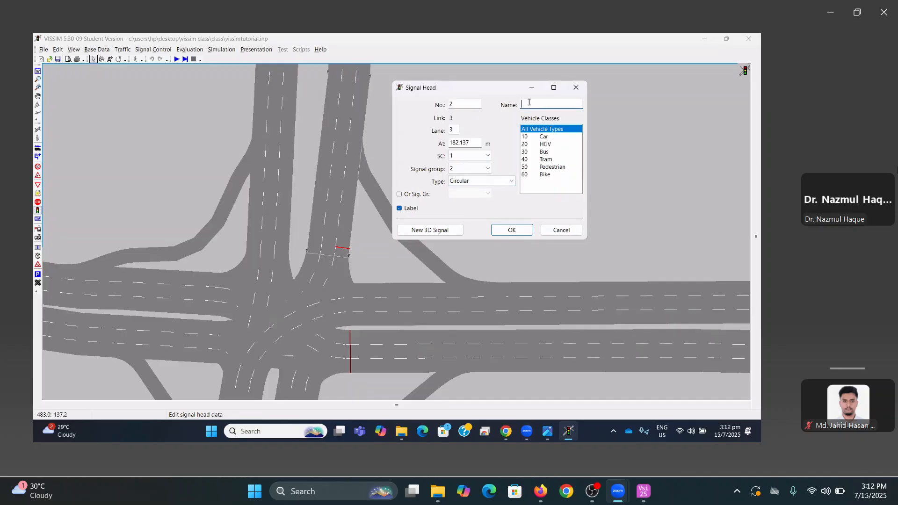
key(ctrl+v)
drag(576, 104, 536, 104)
text(Bangla Moto)
drag(466, 103, 440, 103)
text(1)
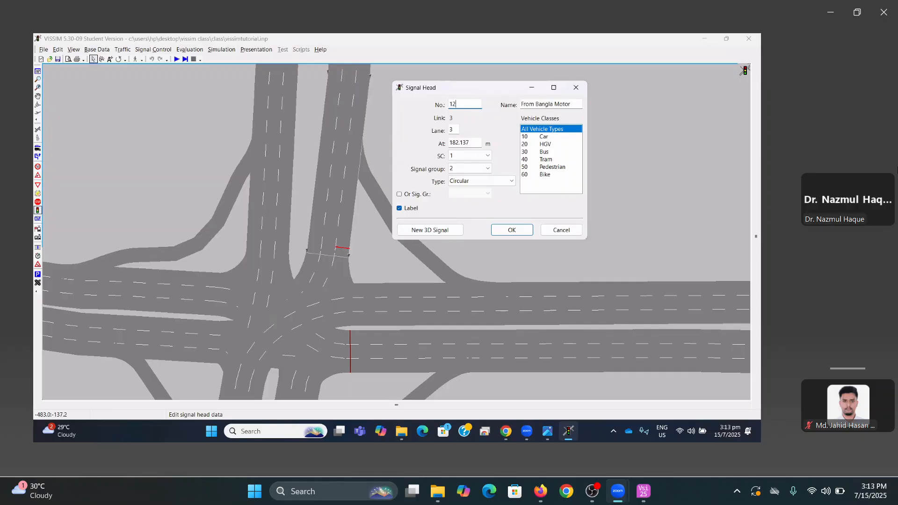
text(23)
click(511, 229)
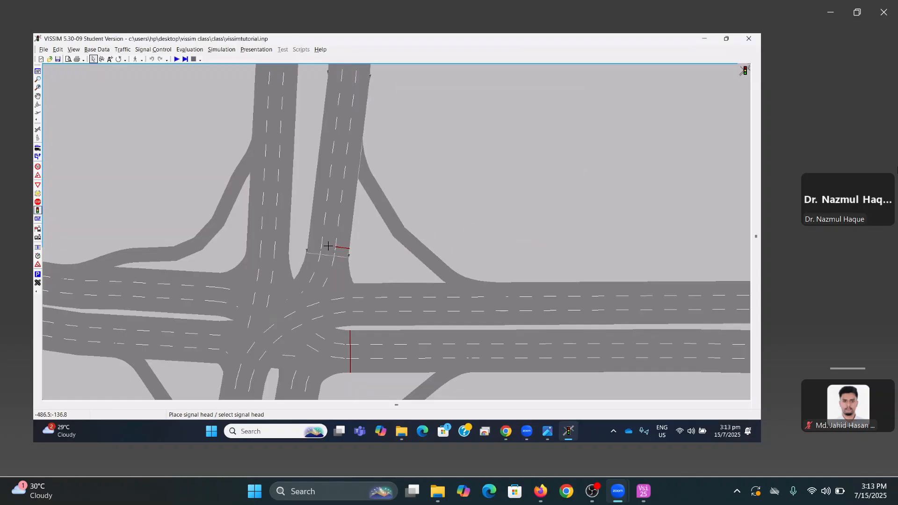
click(328, 246)
right_click(329, 247)
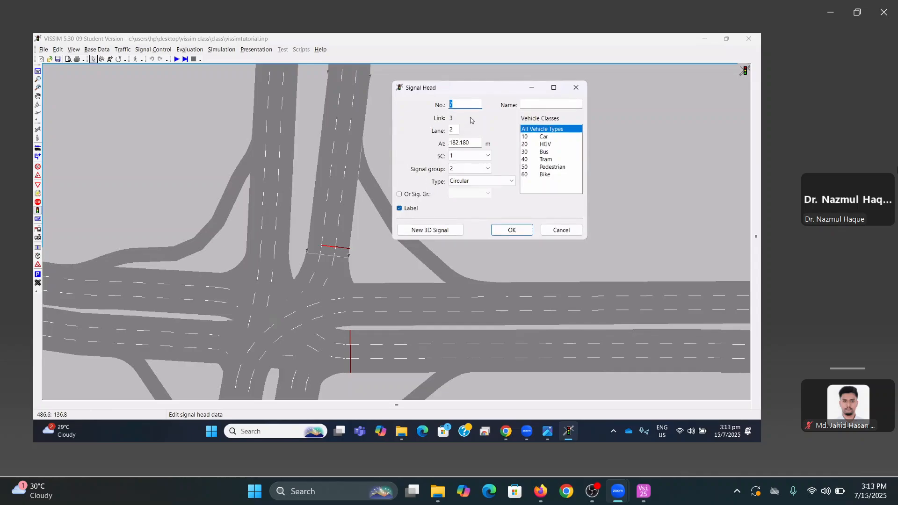
click(563, 230)
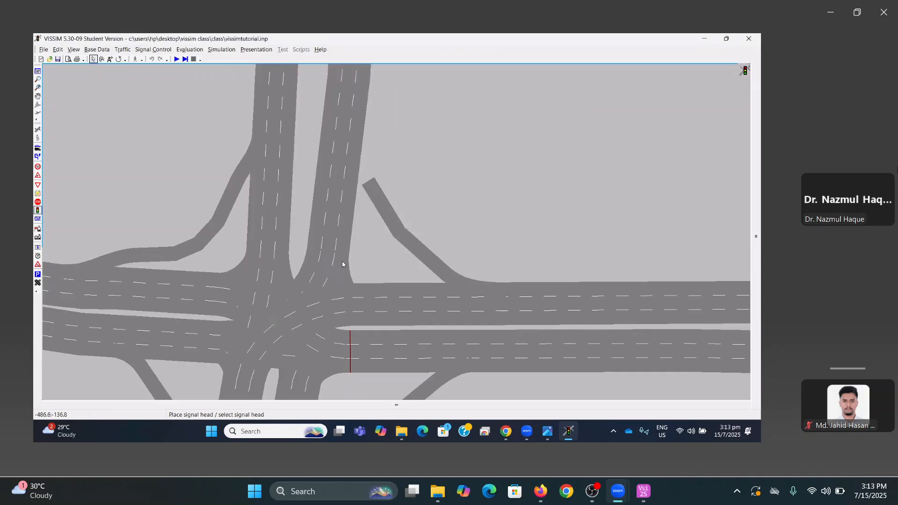
Copy the name From Bangla Motor from signal head 123 on lane 3 of link 3
click(343, 246)
right_click(343, 248)
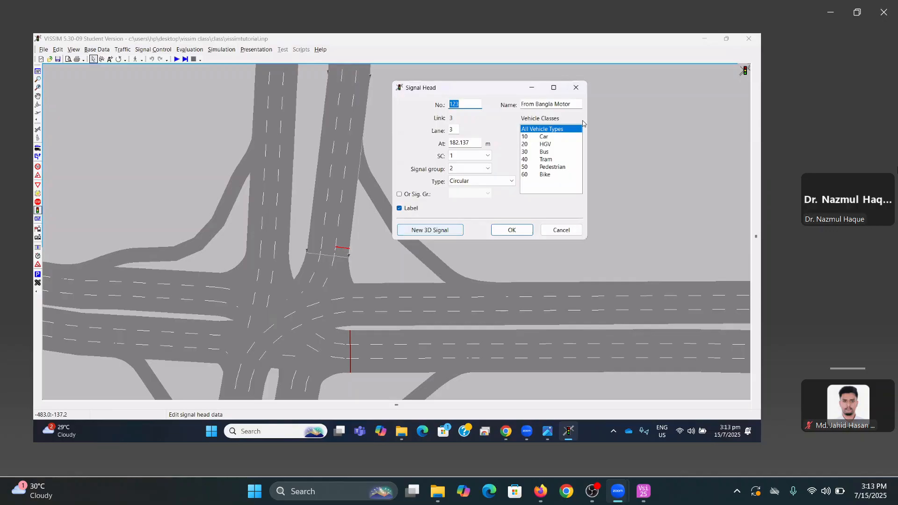
click(563, 103)
key(ctrl+c)
click(512, 229)
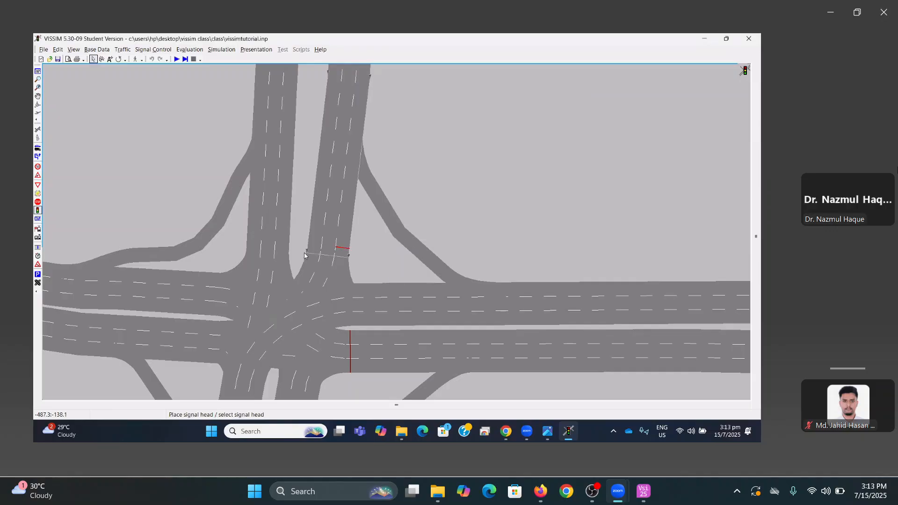
Add a numbered signal head on lane 2 of link 3 at about 181.9 m, named From Bangla Motor, in signal group 2
right_click(328, 245)
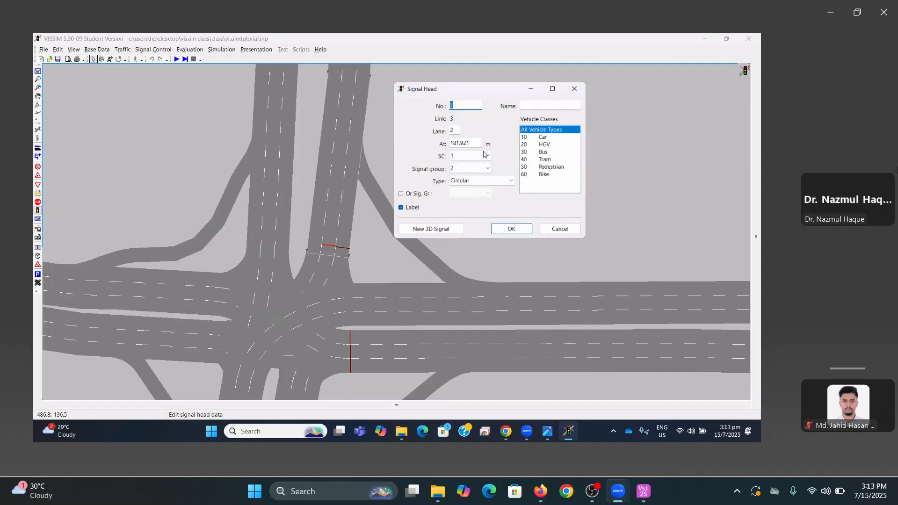
click(533, 104)
key(ctrl+v)
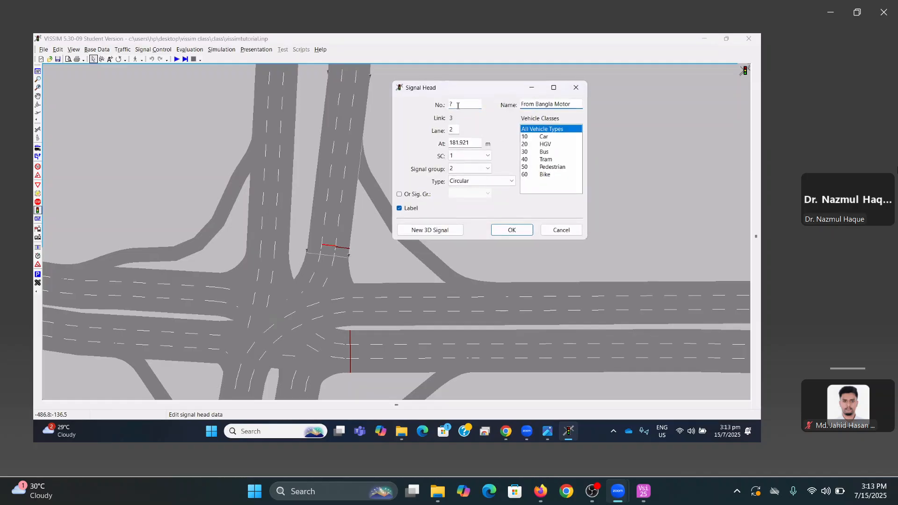
drag(458, 105, 444, 105)
click(514, 229)
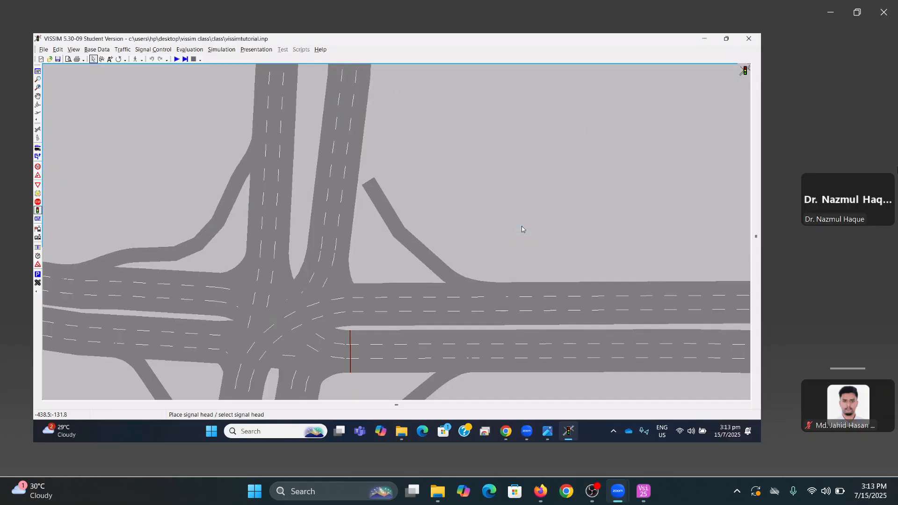
Add a signal head on lane 1 of link 3 at about 182.1 m, named From Bangla Motor with number 121
click(314, 244)
right_click(314, 244)
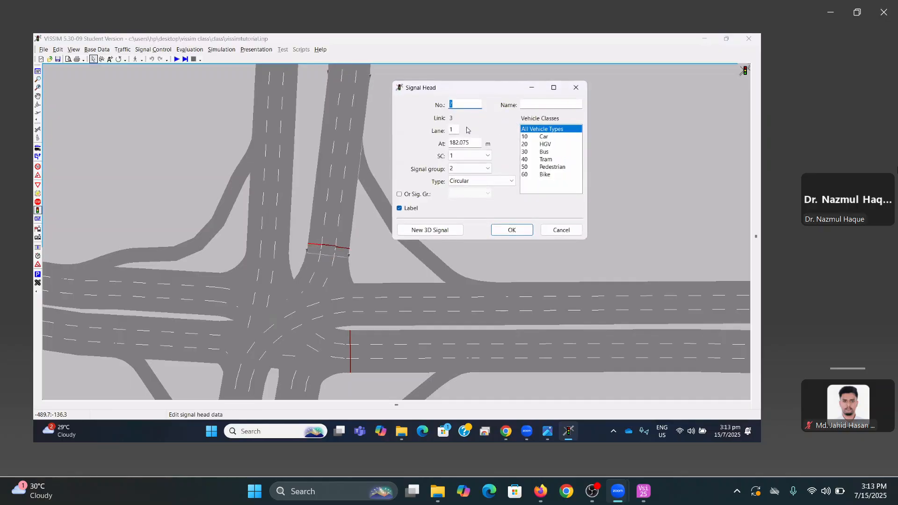
click(527, 104)
key(ctrl+v)
double_click(463, 104)
text(121)
click(511, 230)
Place a signal head on lane 3 of link 1 at about 313.3 m, name it From Kataban and copy that name
scroll(167, 208, up, 1)
drag(168, 210, 333, 120)
click(354, 193)
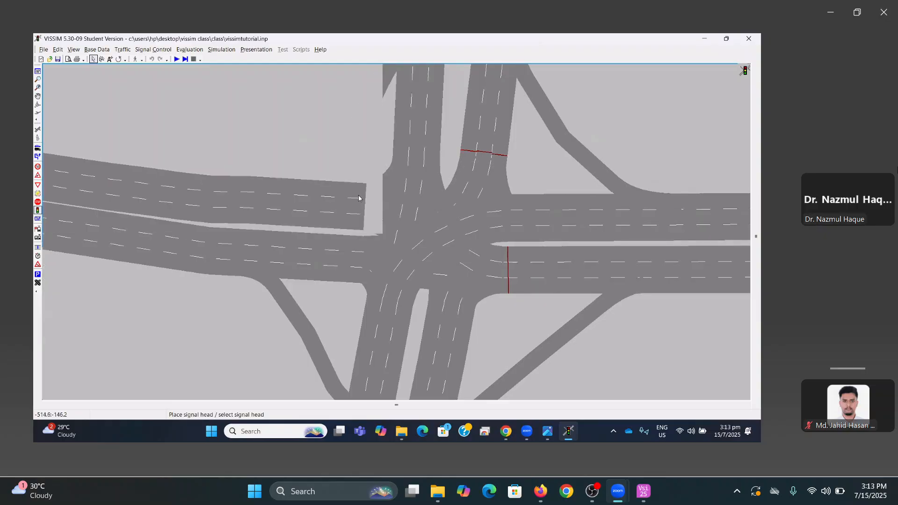
right_click(354, 193)
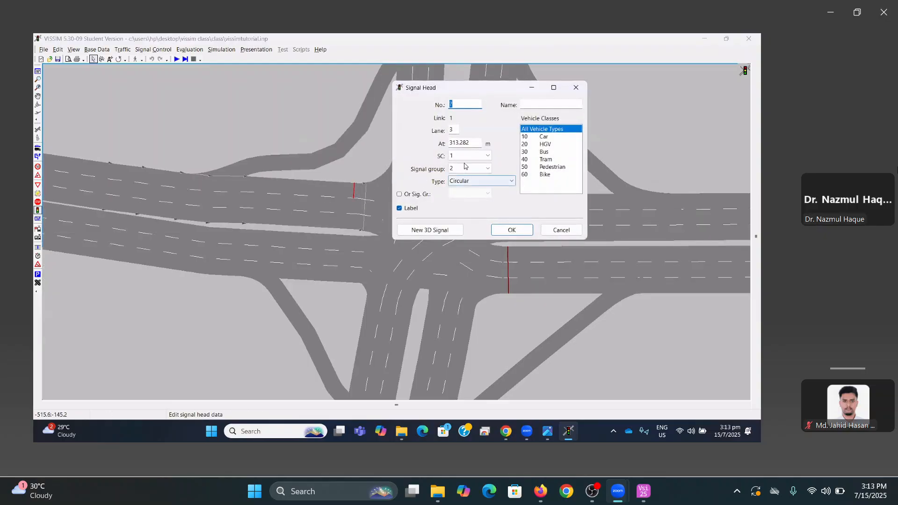
click(543, 104)
key(ctrl+v)
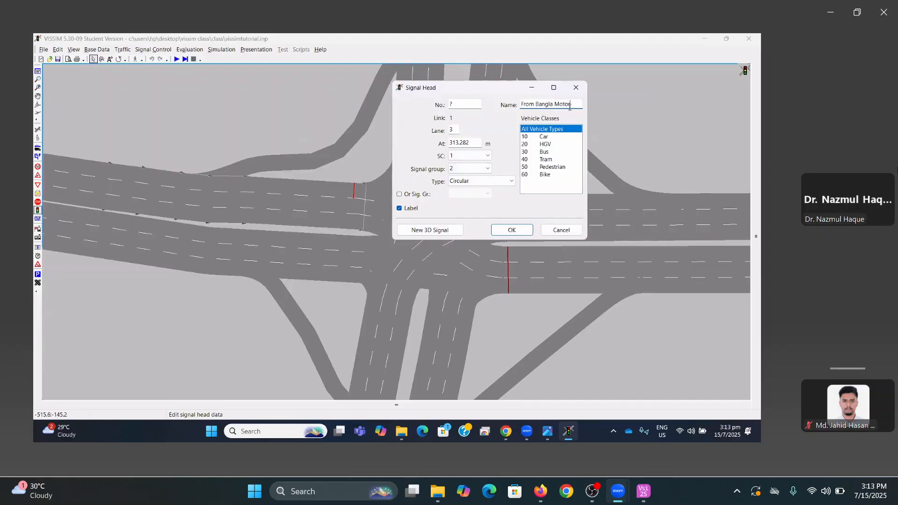
drag(570, 104, 535, 103)
key(BackSpace)
text(Kataban)
key(ctrl+a)
key(ctrl+c)
Assign the From Kataban signal head on lane 3 to signal group 3 and set its number to 133
click(449, 106)
click(470, 168)
click(470, 193)
click(445, 106)
text(3)
text(1)
text(33)
key(Tab)
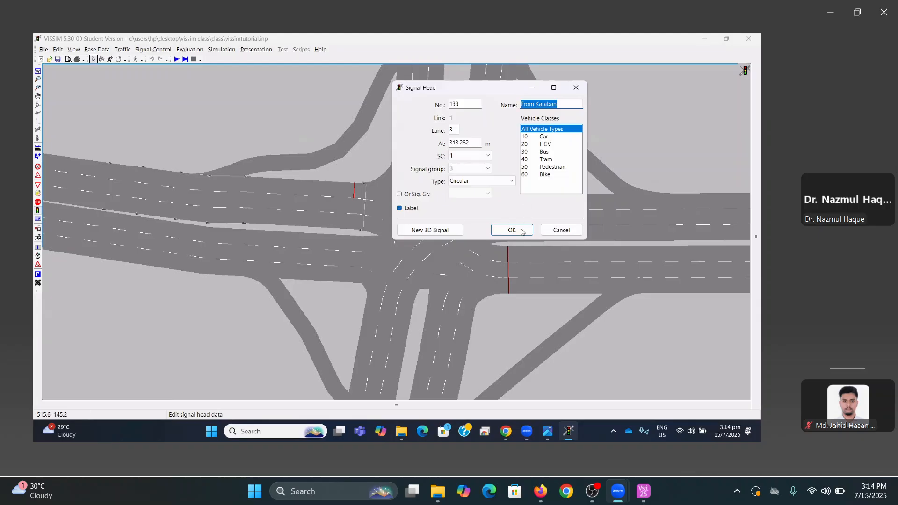
click(497, 230)
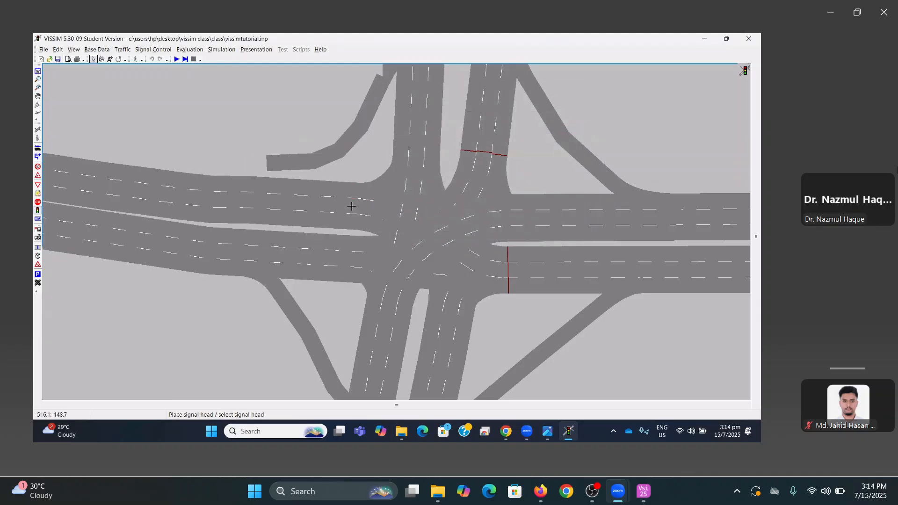
Add a signal head on lane 2 of link 1 at about 313 m, named From Kataban with number 132
right_click(351, 208)
click(539, 105)
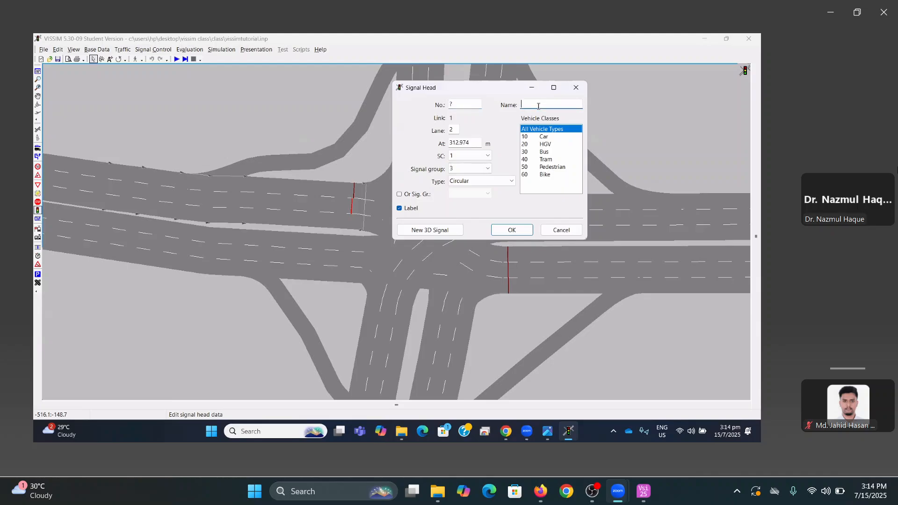
key(ctrl+v)
key(Tab)
double_click(457, 105)
click(512, 230)
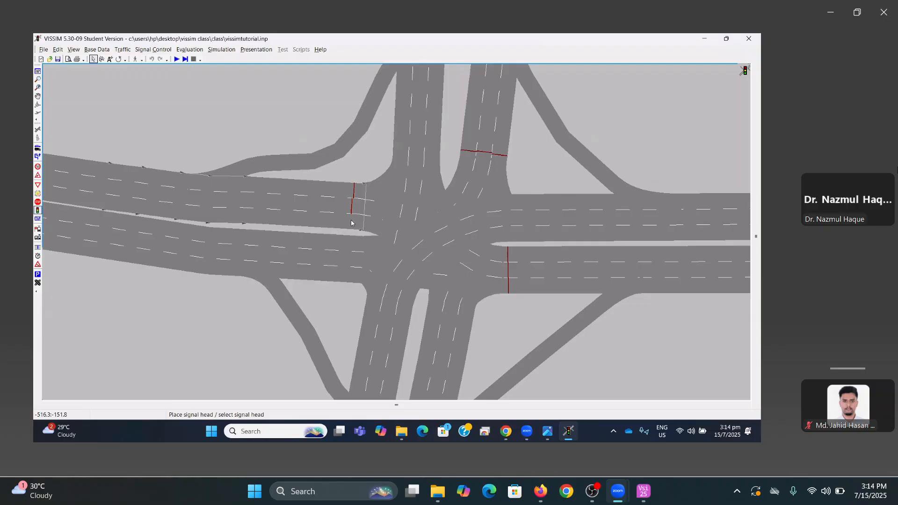
Add a signal head on lane 1 of link 1 at about 313 m, named From Kataban with number 131
right_click(350, 223)
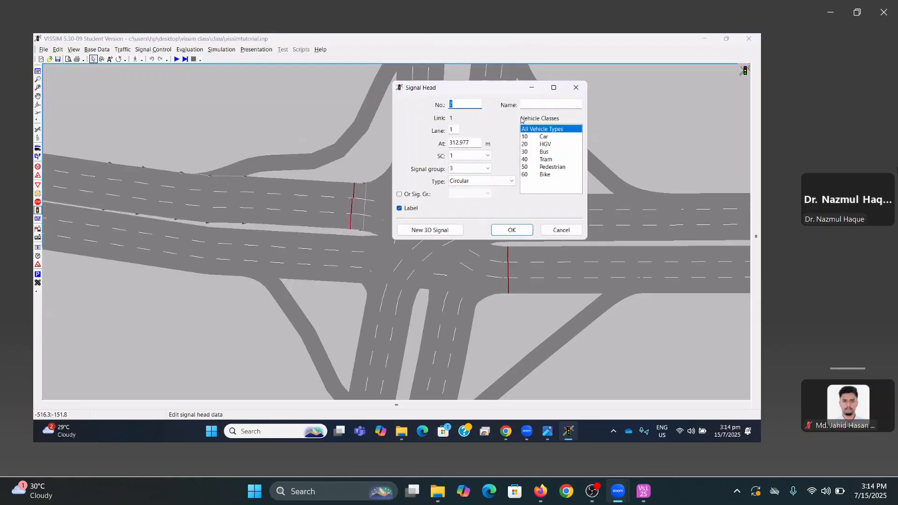
click(529, 104)
text(From Kataban)
double_click(459, 106)
click(511, 229)
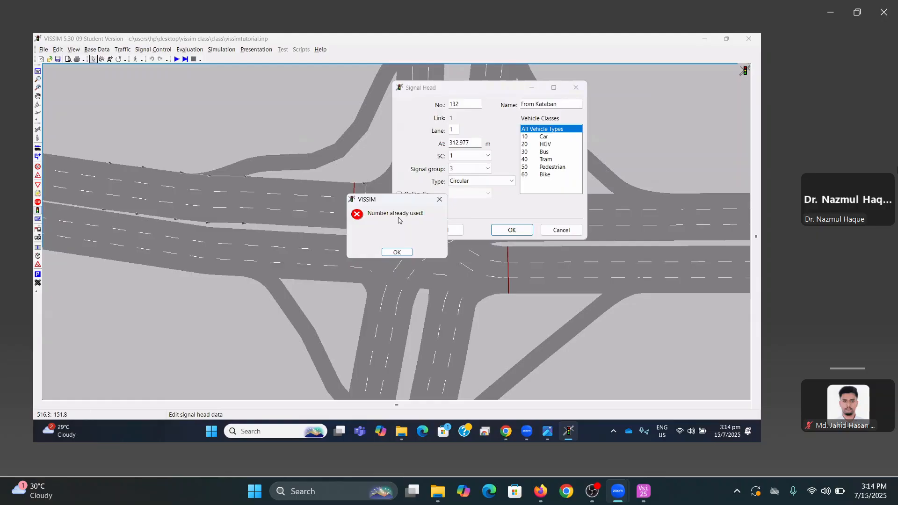
click(397, 252)
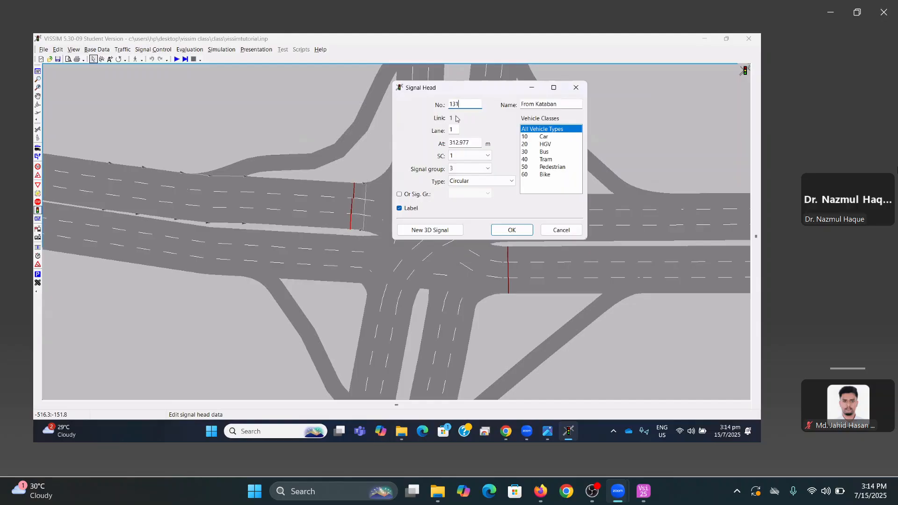
click(510, 231)
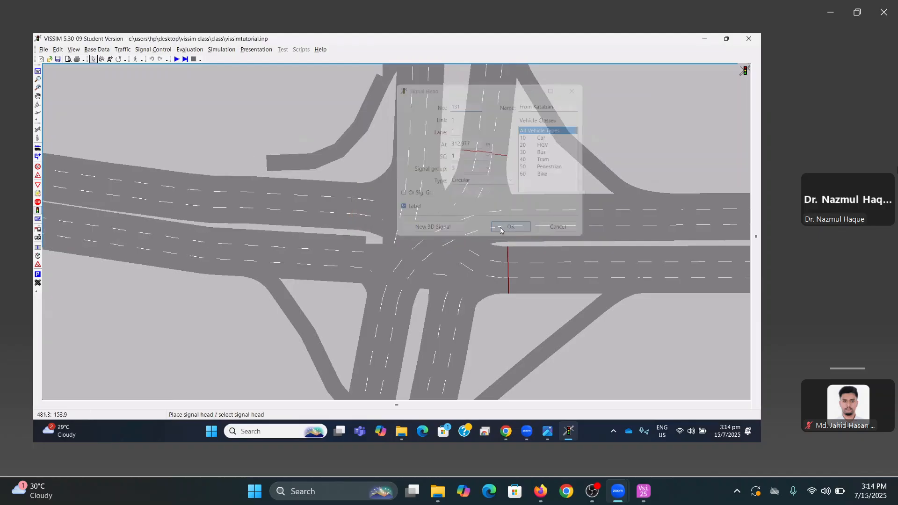
Add a signal head on lane 3 of link 7 at about 109.7 m, named From TSC, with signal group 4 and number 143
drag(474, 130, 471, 88)
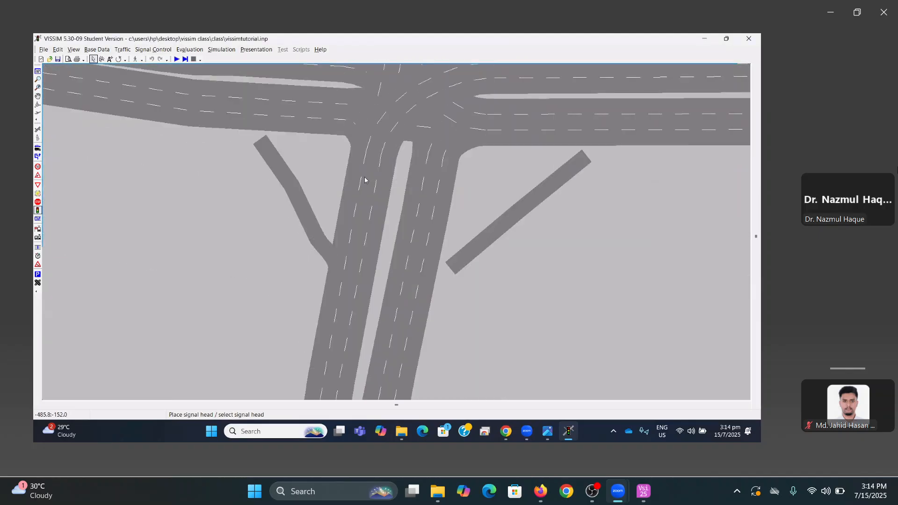
click(360, 156)
drag(329, 178, 335, 204)
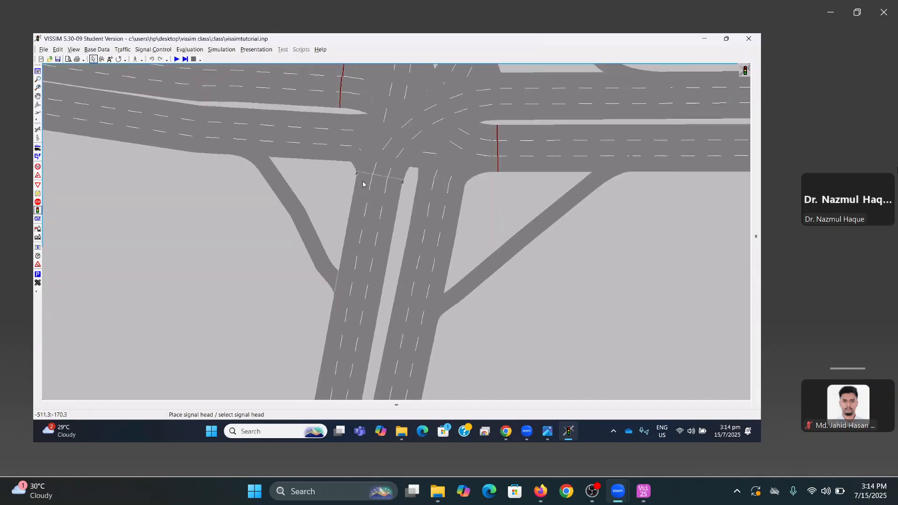
right_click(363, 184)
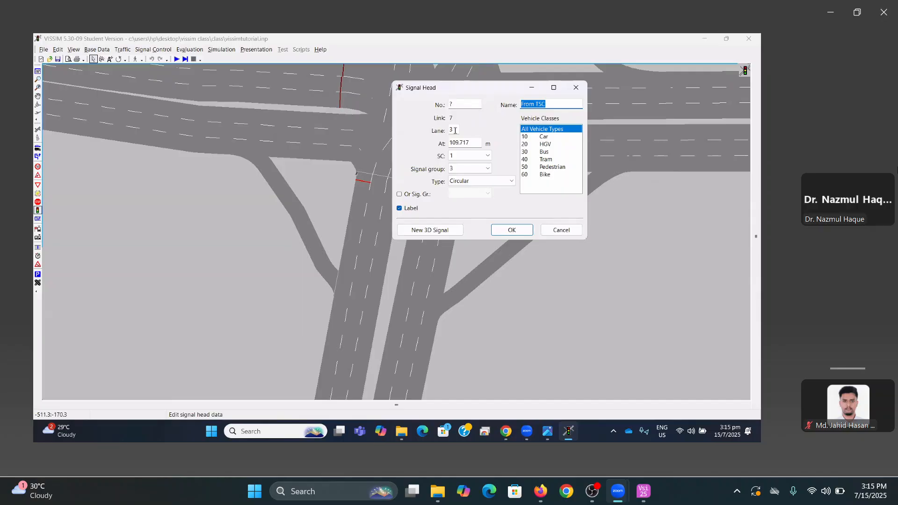
click(463, 168)
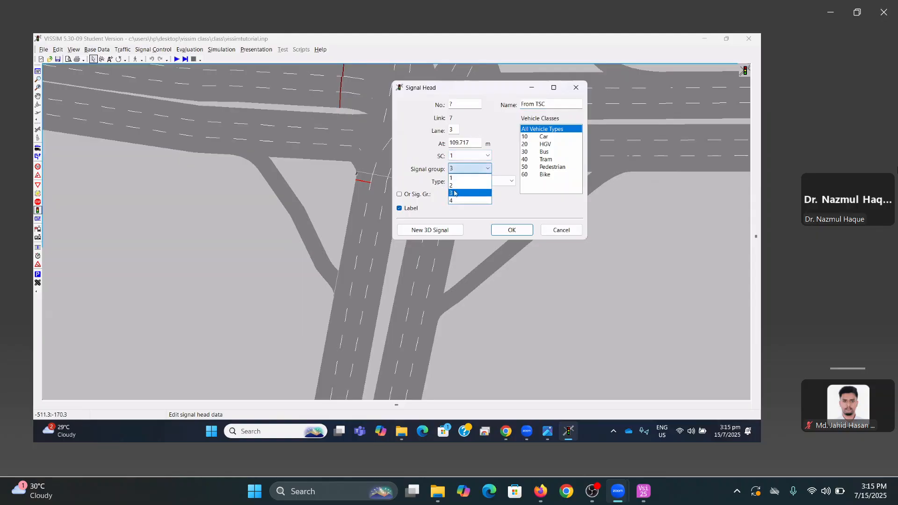
click(455, 201)
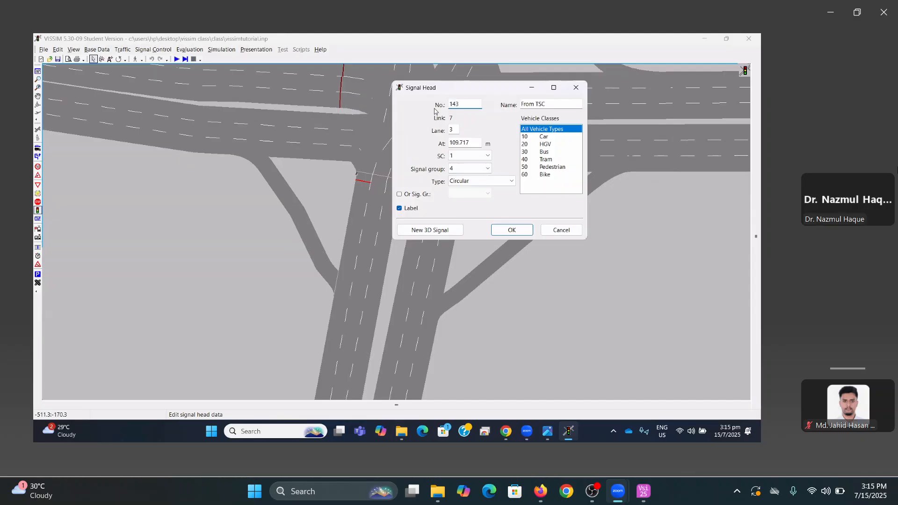
click(511, 230)
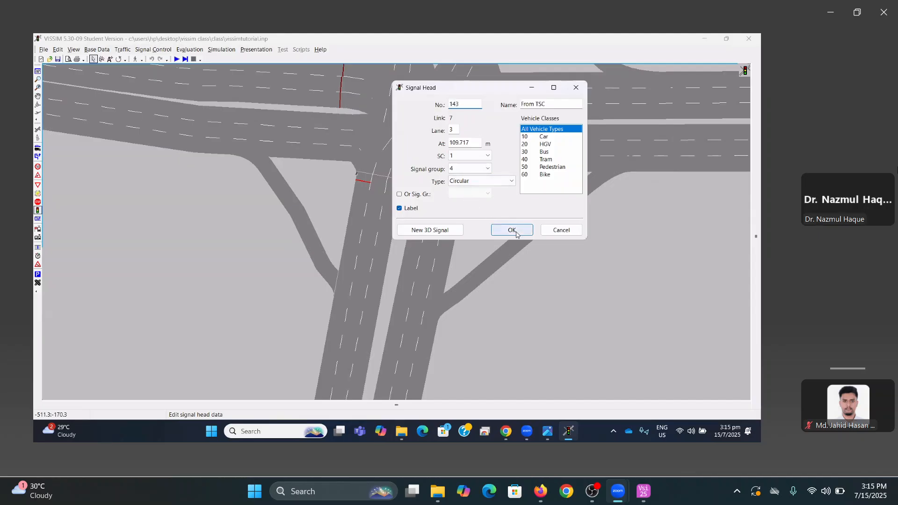
Add numbered signal heads named From TSC on lanes 2 and 1 of link 7, level with the lane 3 head, in signal group 4
click(376, 187)
right_click(376, 187)
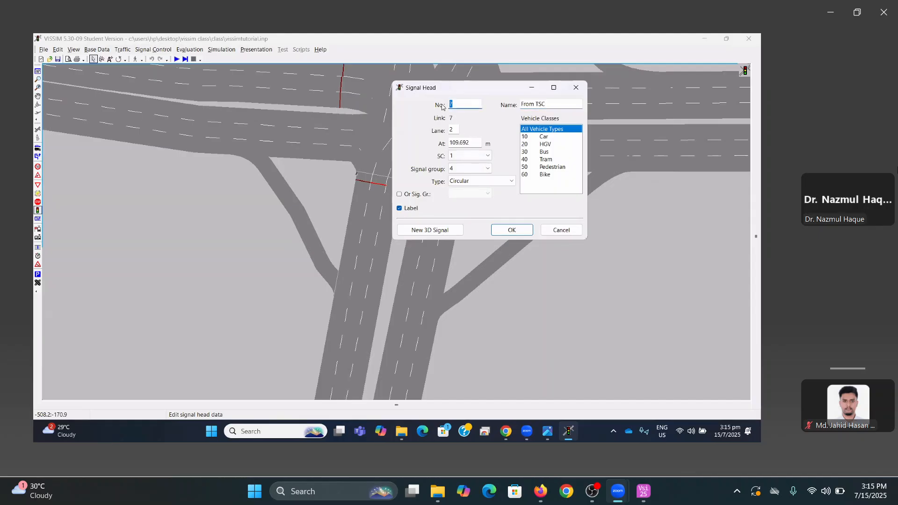
click(512, 230)
click(394, 190)
right_click(394, 190)
click(514, 232)
Run the simulation and observe how traffic responds to the signals on all four approaches of the intersection
drag(466, 209, 477, 273)
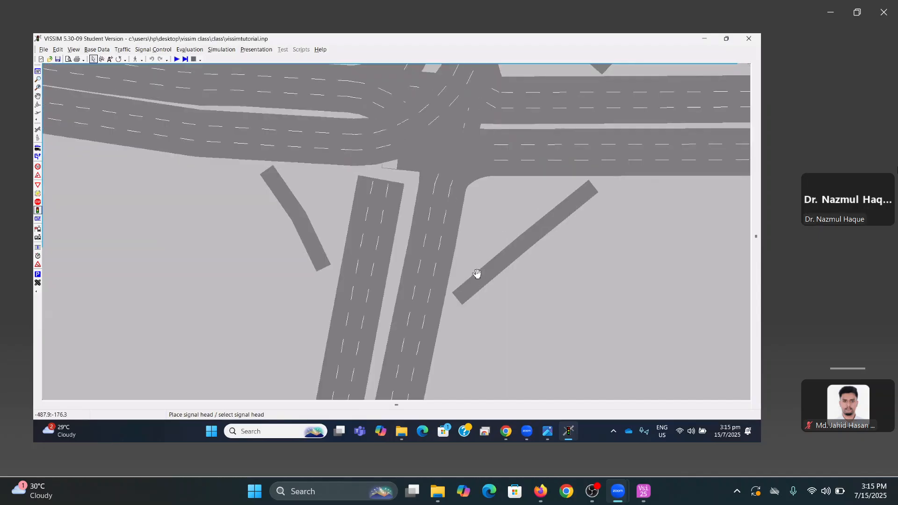
click(499, 266)
scroll(499, 266, down, 1)
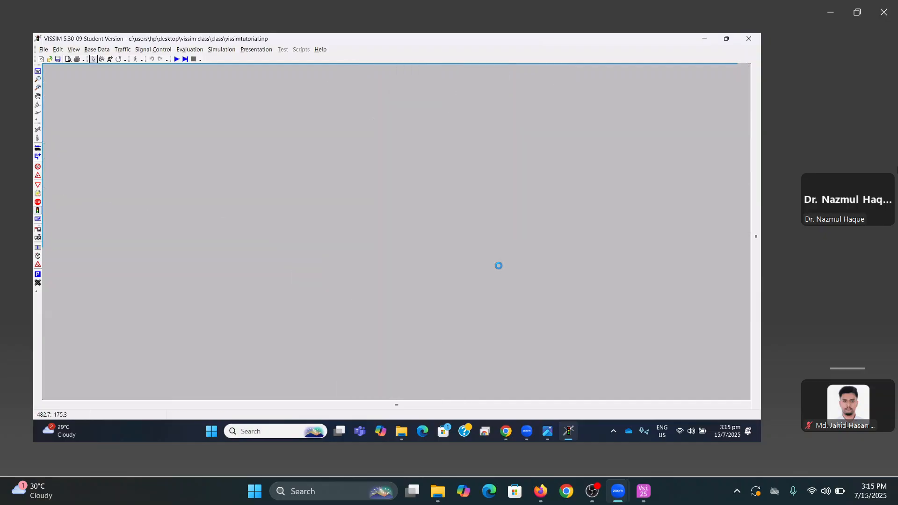
scroll(462, 280, down, 4)
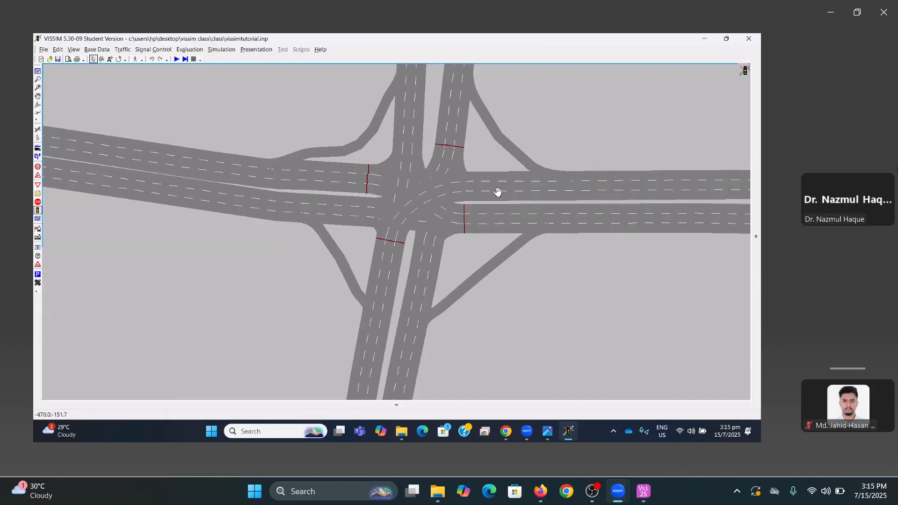
drag(497, 192, 417, 239)
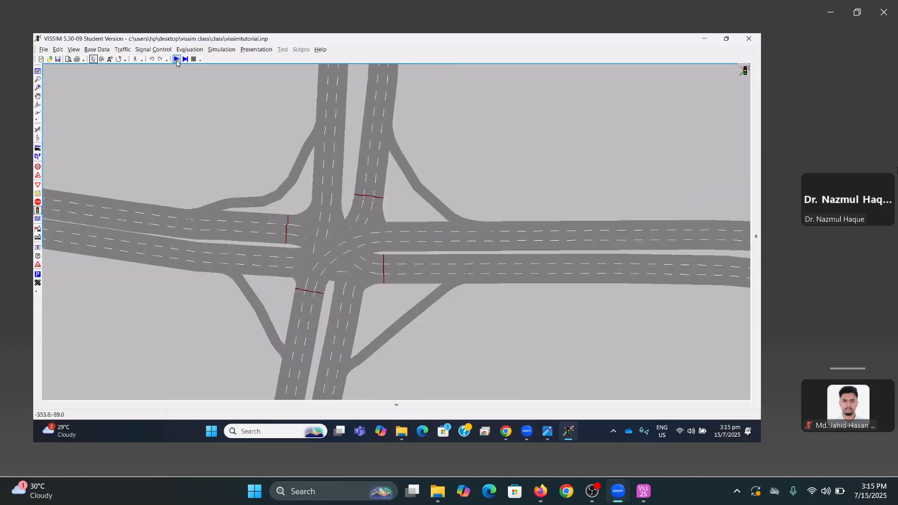
click(177, 59)
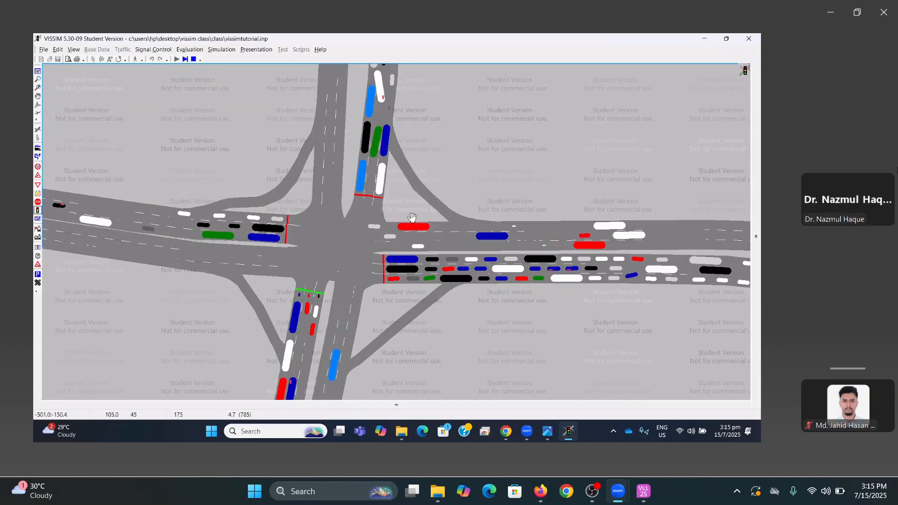
drag(333, 238, 412, 217)
scroll(411, 216, down, 2)
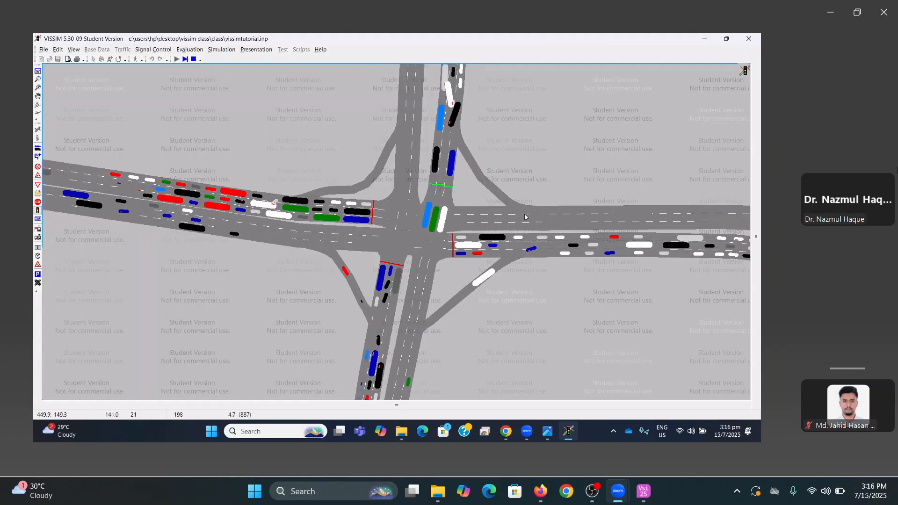
Observe the queues and signal changes on the intersection's approaches, and stop the simulation run
scroll(525, 214, down, 1)
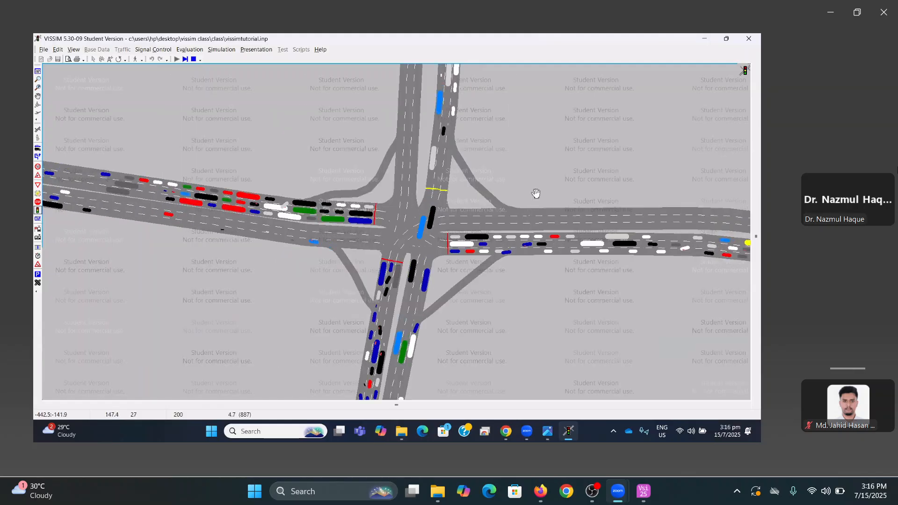
drag(536, 193, 507, 197)
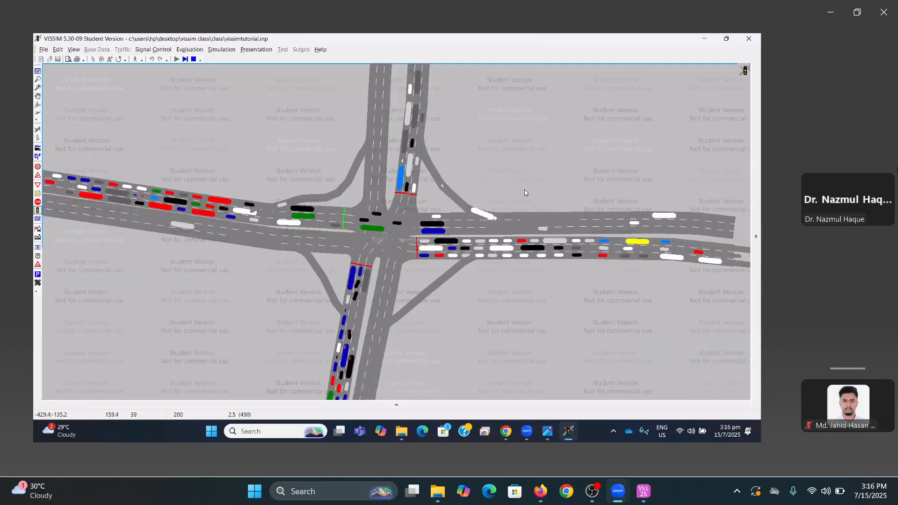
drag(503, 184, 459, 180)
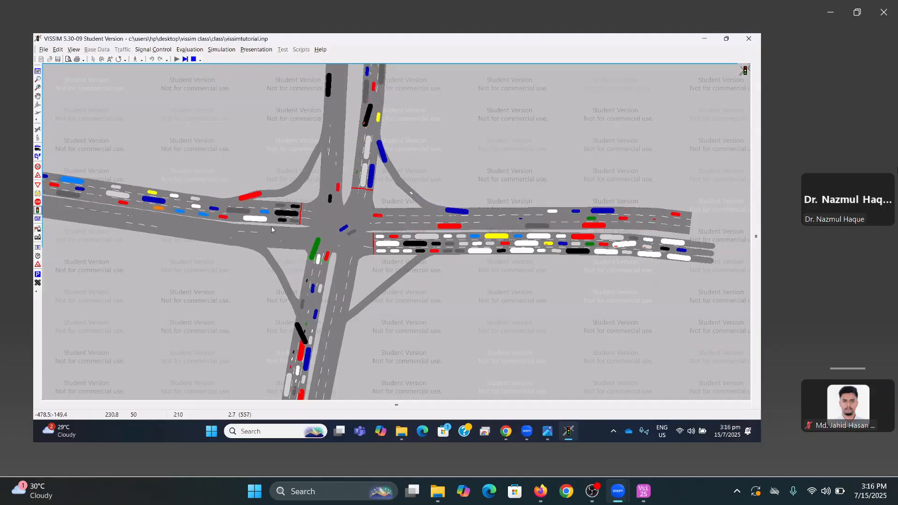
drag(302, 199, 369, 234)
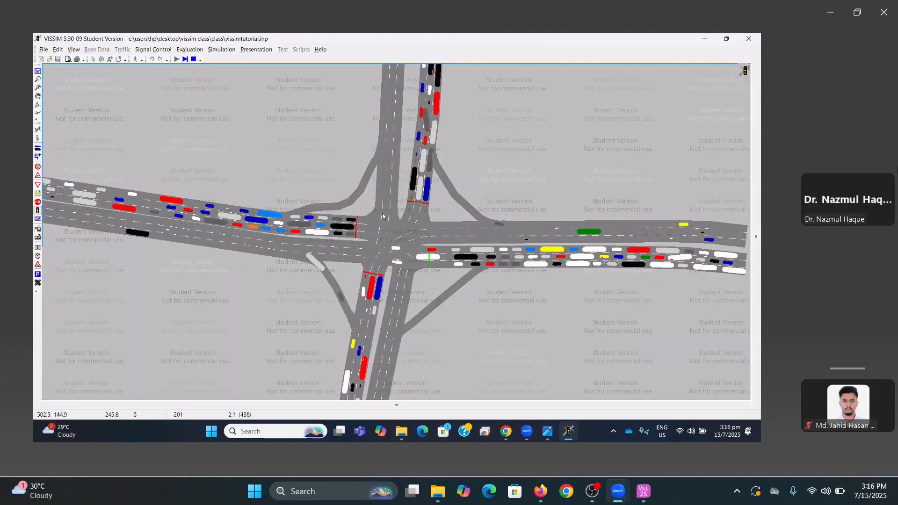
drag(496, 188, 446, 157)
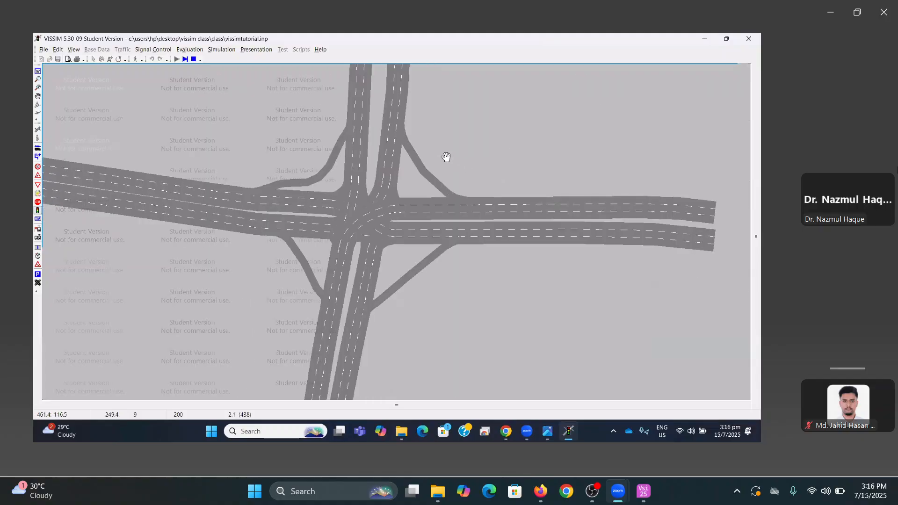
click(194, 60)
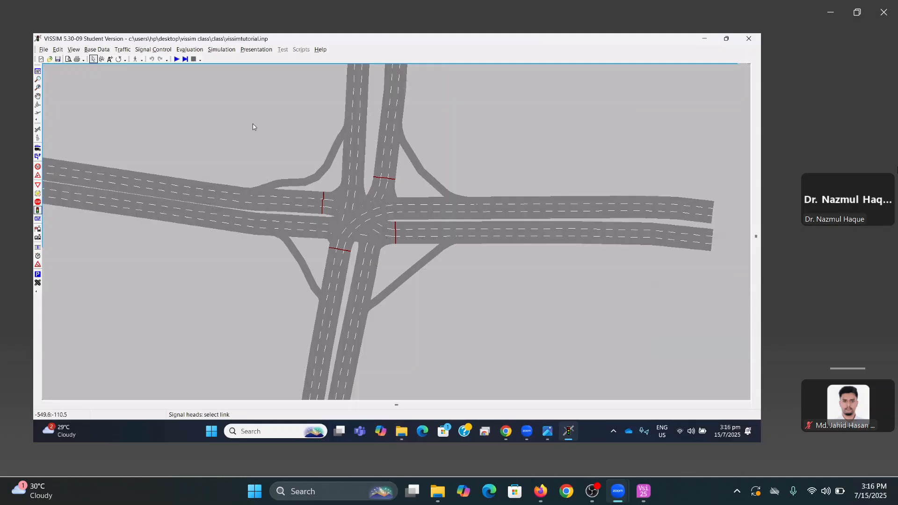
Add a data collection point on lane 3 of link 1 at about 171.2 m, named From Kataban
drag(253, 125, 348, 150)
drag(239, 129, 243, 134)
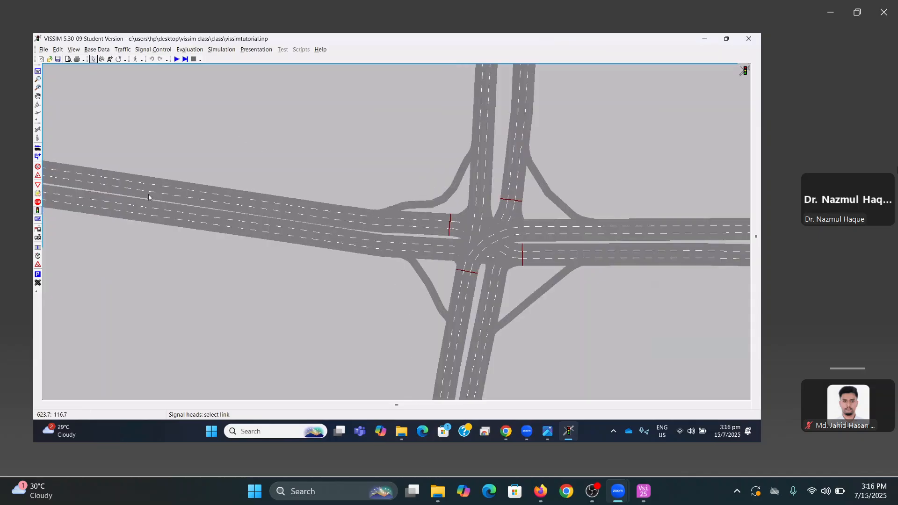
click(39, 248)
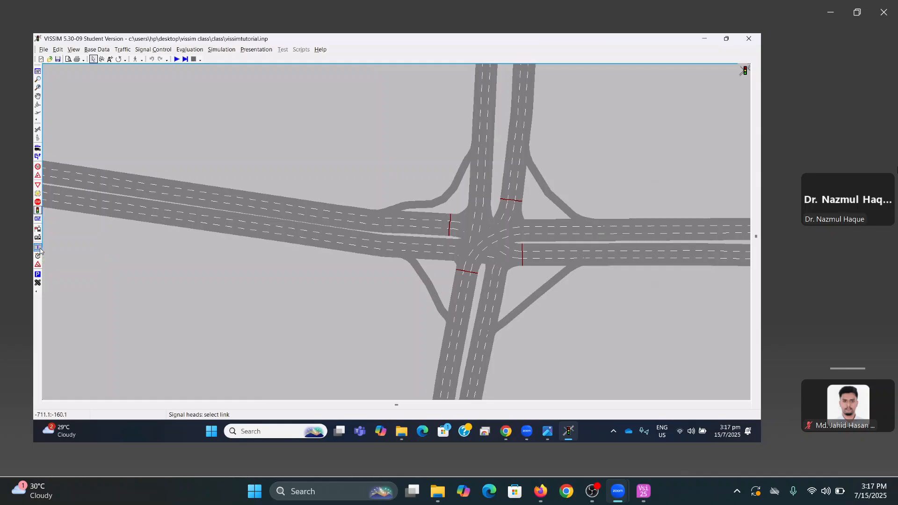
drag(123, 196, 206, 226)
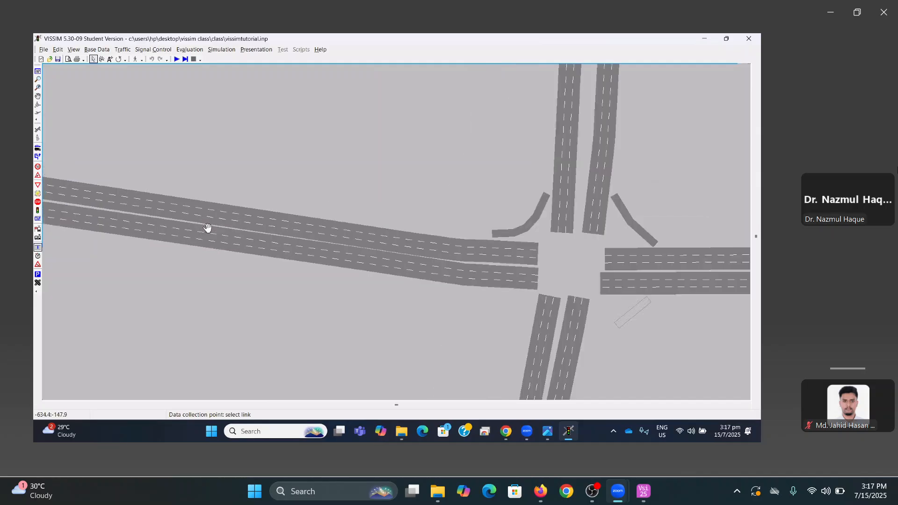
drag(205, 168, 309, 211)
scroll(290, 225, down, 1)
scroll(323, 230, up, 5)
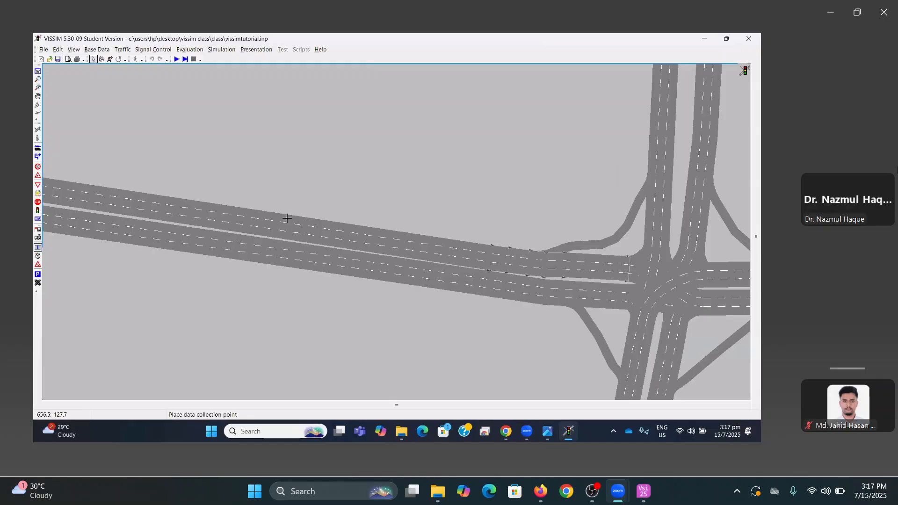
right_click(288, 218)
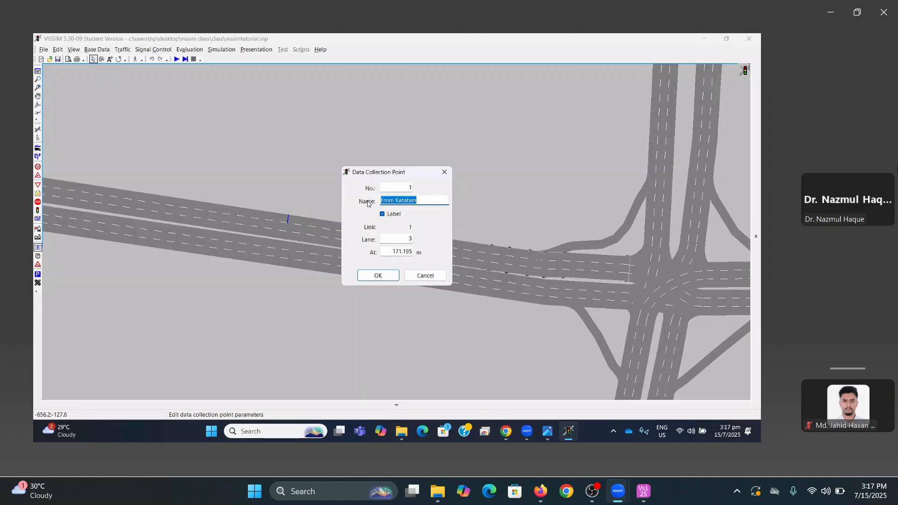
click(392, 274)
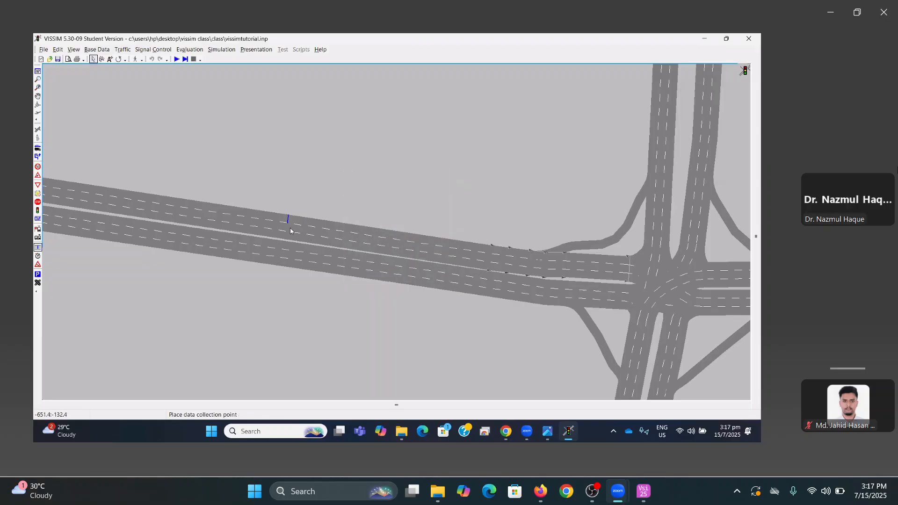
Add data collection points named From Kataban on lanes 2 and 1 of link 1, level with the lane 3 point
right_click(286, 229)
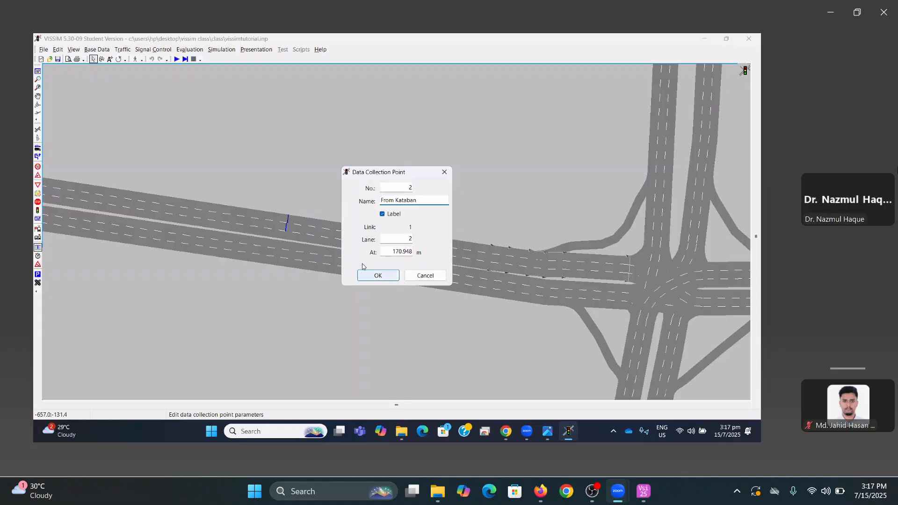
click(386, 276)
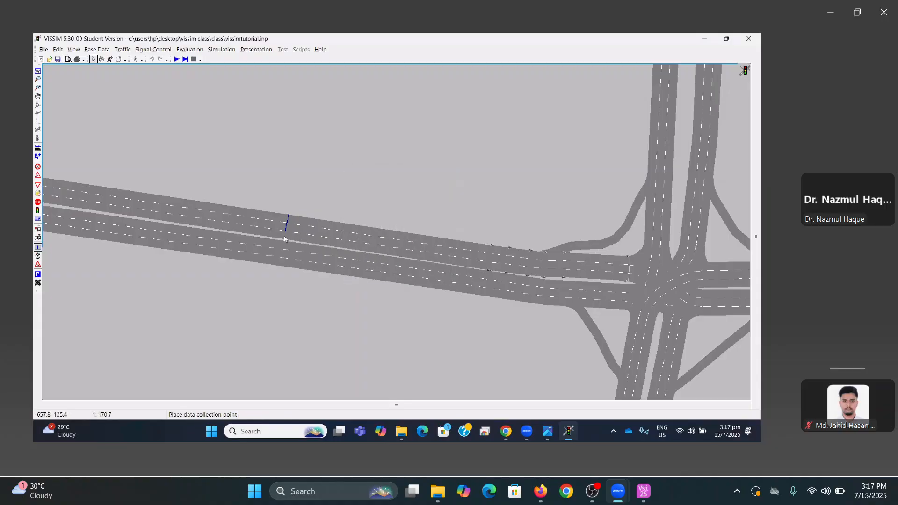
right_click(284, 237)
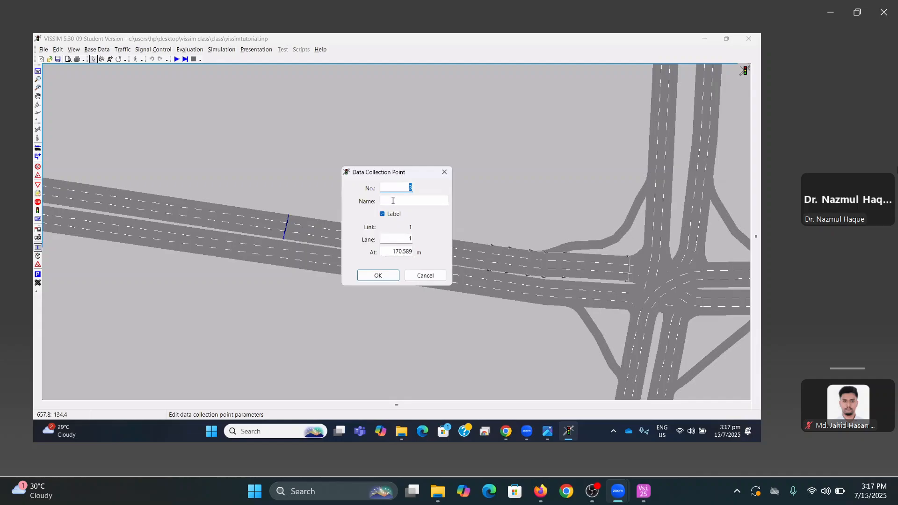
click(389, 275)
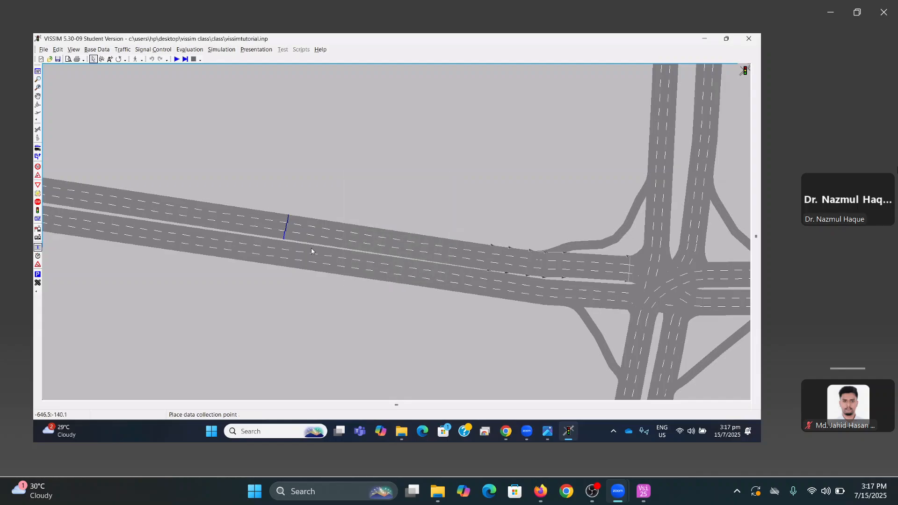
Add a data collection point on lane 3 of link 5 at about 62.1 m, named From Motsho Bhaban
scroll(307, 246, down, 3)
scroll(305, 246, down, 1)
drag(504, 213, 207, 168)
scroll(336, 215, up, 4)
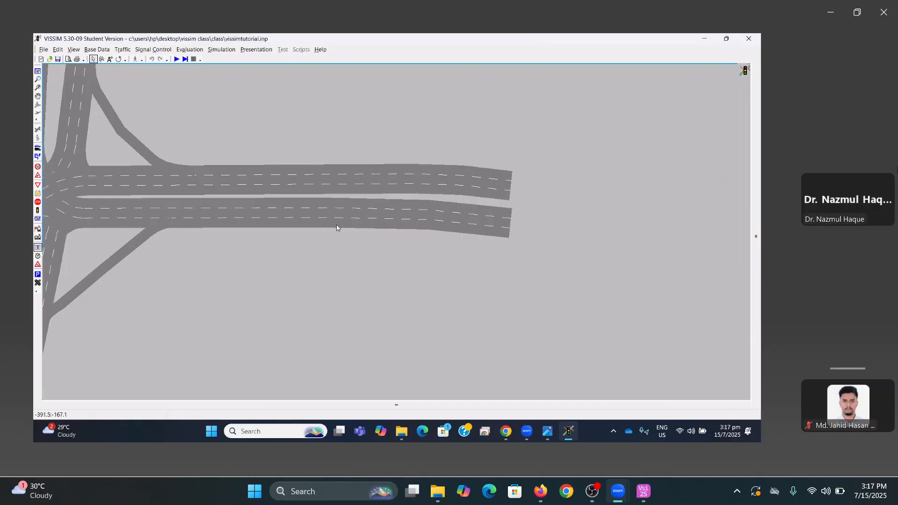
click(337, 225)
right_click(338, 223)
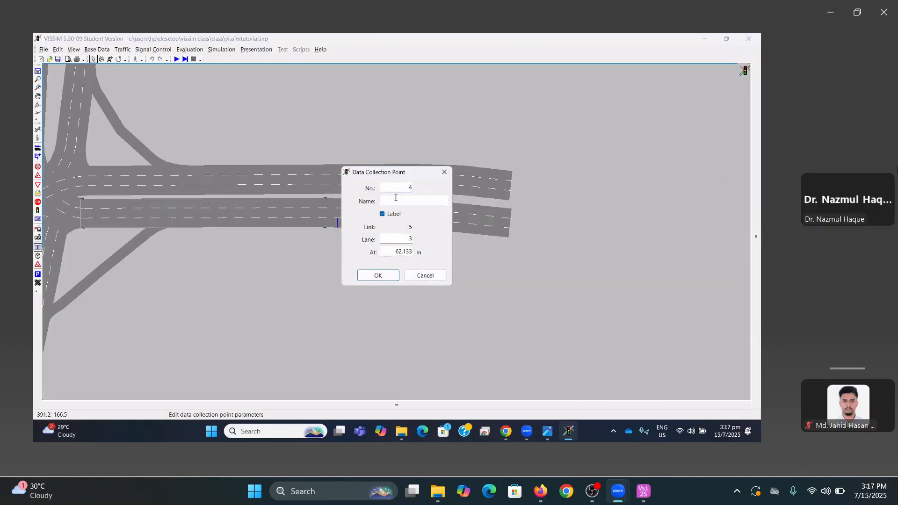
text(From Kataban)
drag(438, 203, 338, 202)
key(ctrl+c)
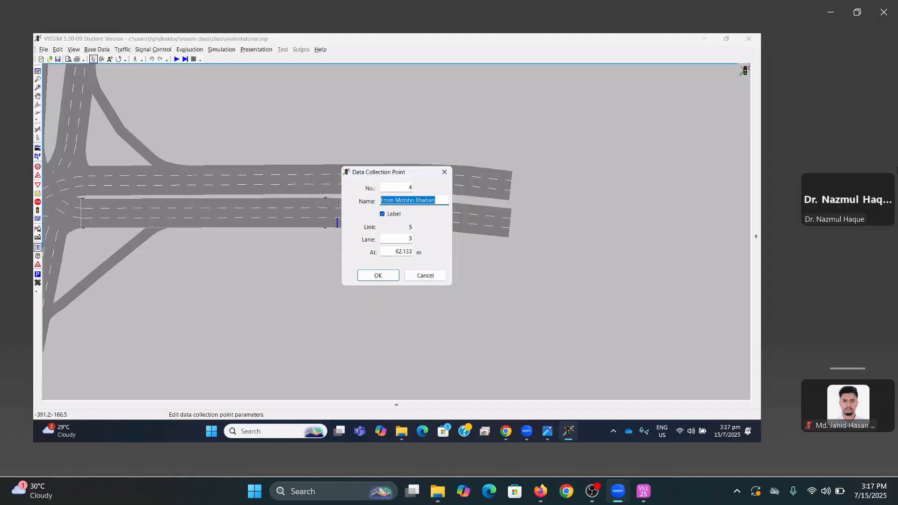
click(378, 275)
Add data collection points named From Motsho Bhaban on lanes 2 and 1 of link 5, level with the lane 3 point
scroll(331, 231, up, 4)
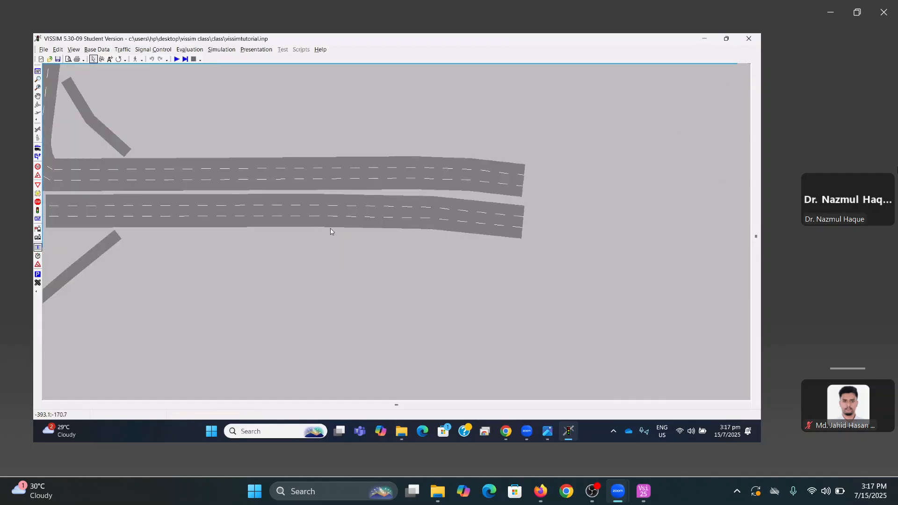
scroll(338, 237, up, 1)
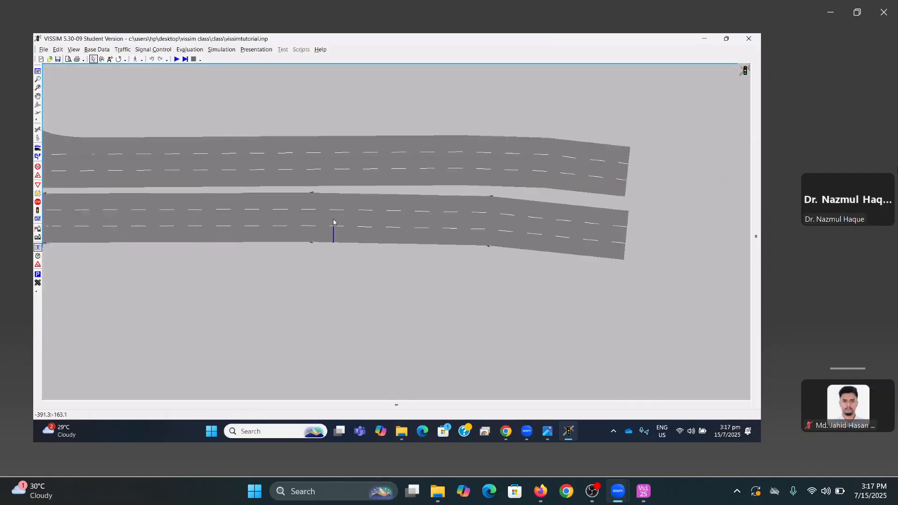
double_click(333, 223)
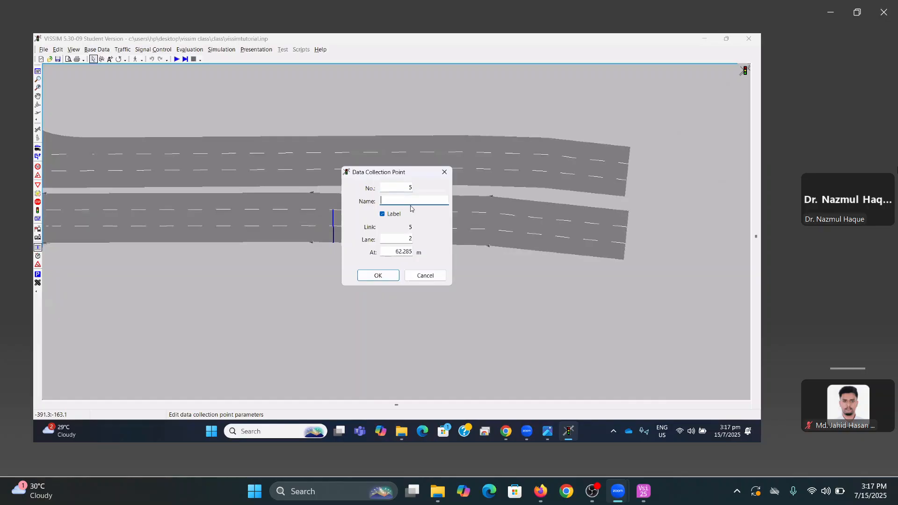
click(379, 271)
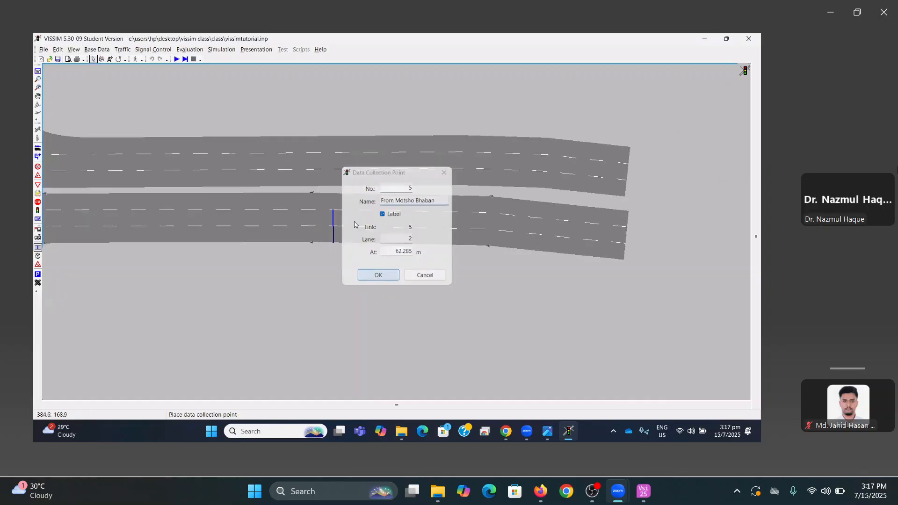
right_click(333, 201)
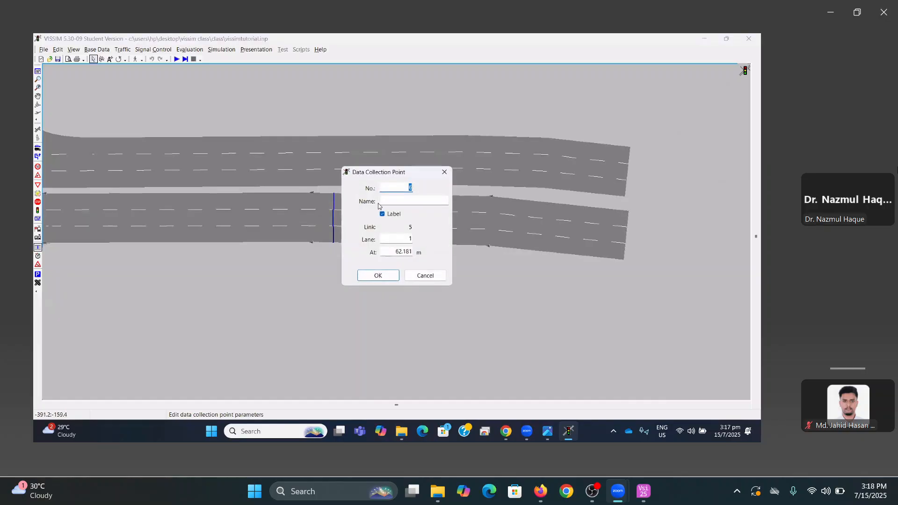
click(377, 275)
Add a data collection point on lane 1 of link 7 at about 56.9 m, named From TSC
scroll(374, 281, down, 4)
scroll(374, 283, down, 2)
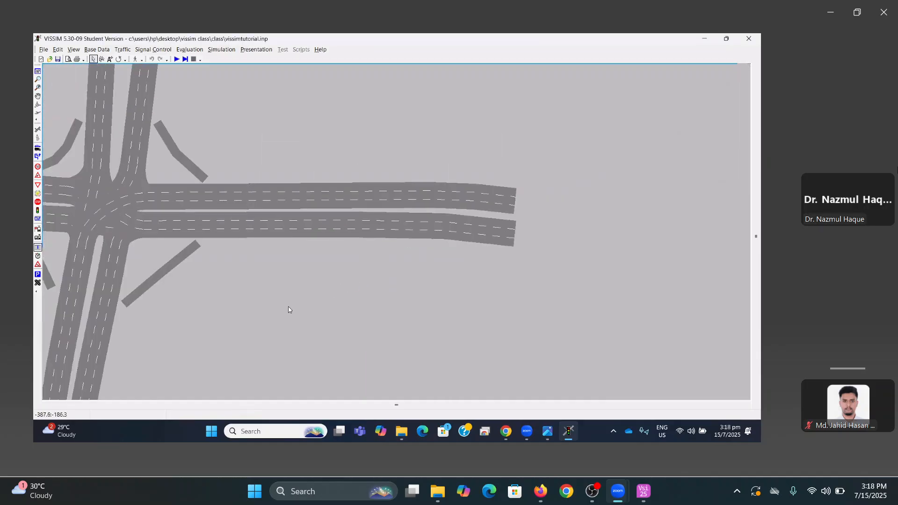
drag(264, 310, 418, 193)
drag(364, 253, 411, 247)
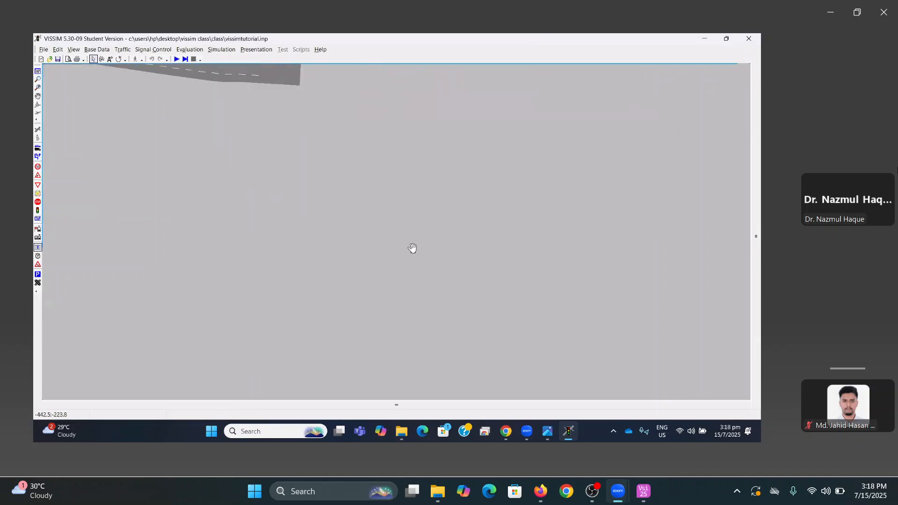
scroll(289, 254, up, 2)
drag(275, 254, 320, 256)
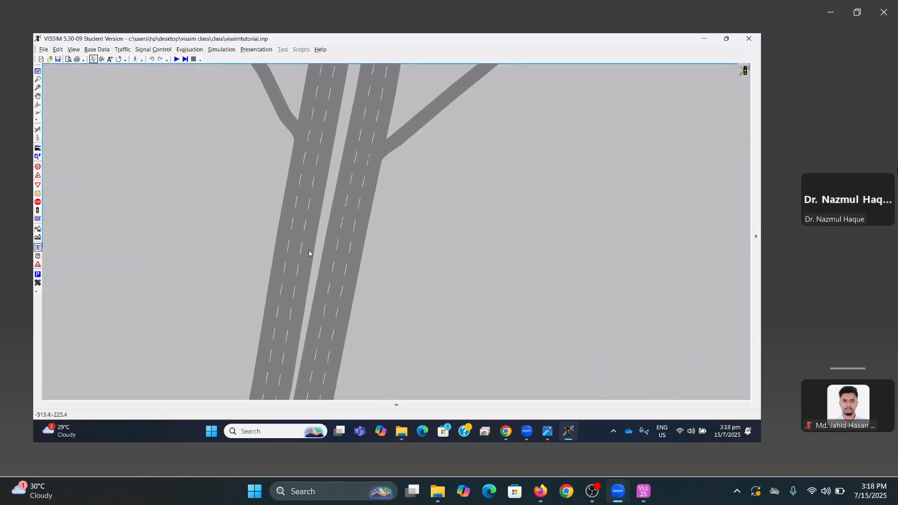
click(306, 244)
right_click(306, 243)
click(390, 201)
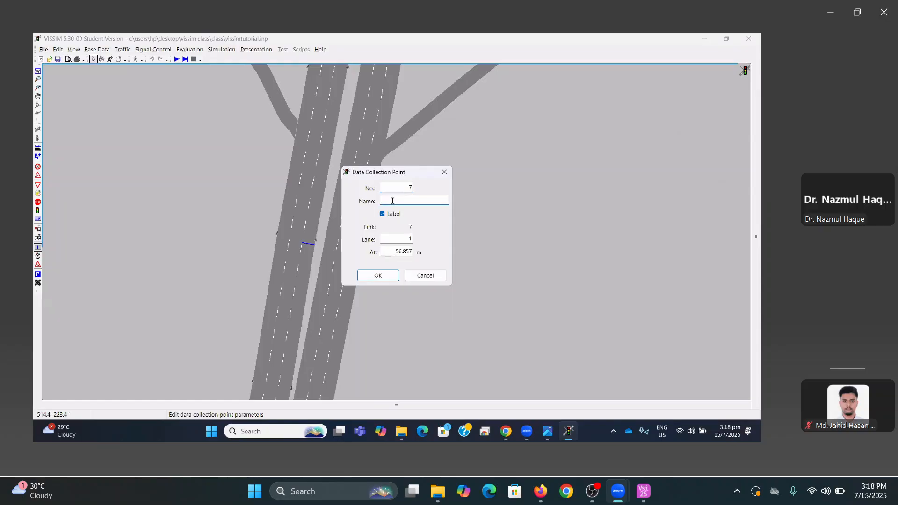
key(ctrl+v)
drag(436, 201, 396, 202)
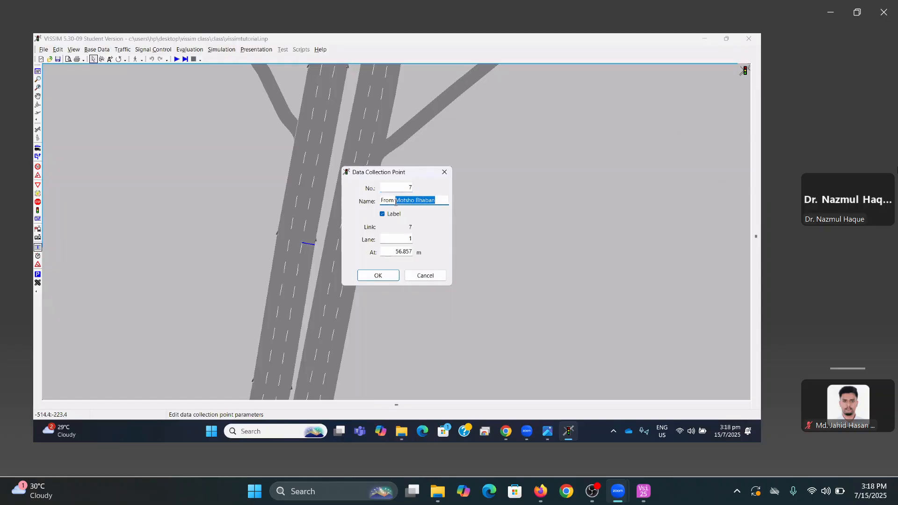
text(TSC)
key(ctrl+a)
key(ctrl+c)
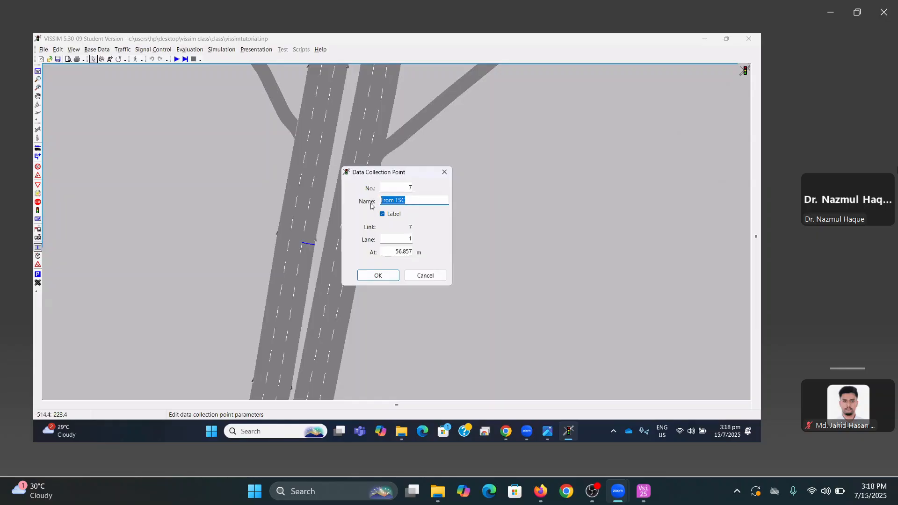
click(377, 275)
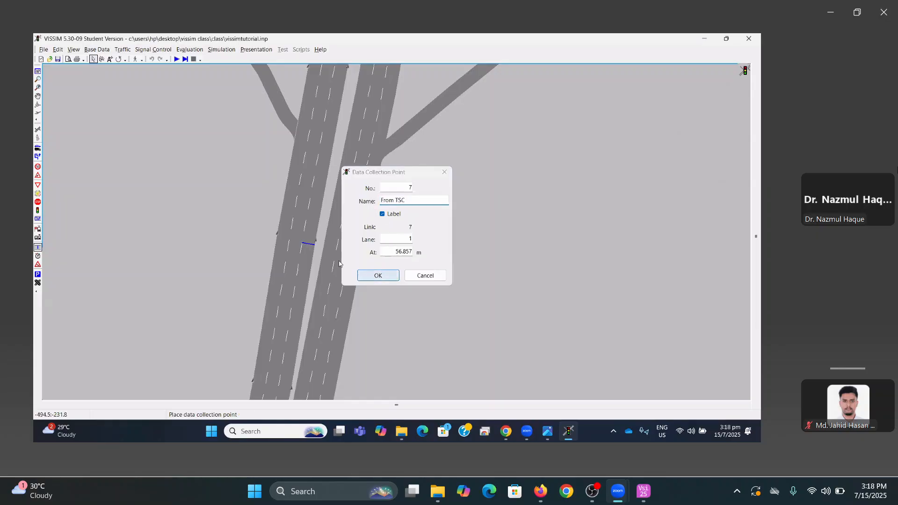
Add data collection points named From TSC on lanes 2 and 3 of link 7, level with the lane 1 point
click(296, 242)
right_click(295, 241)
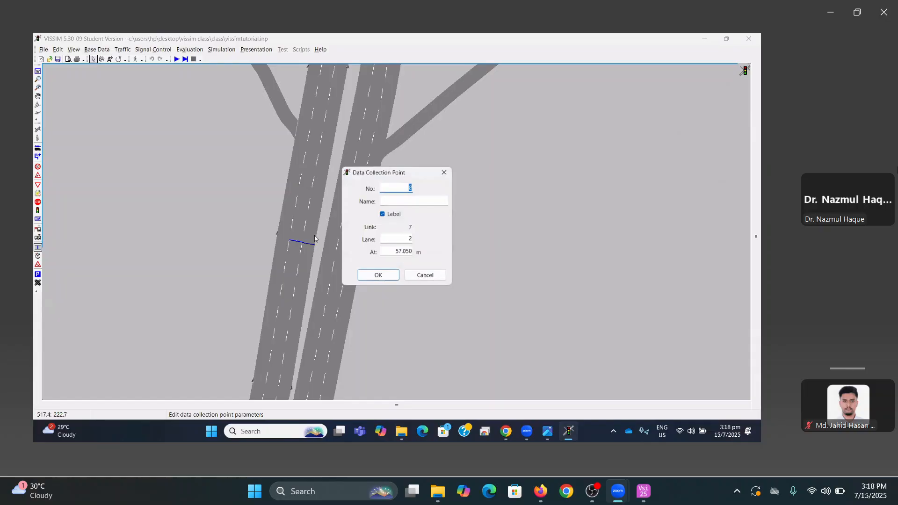
click(387, 202)
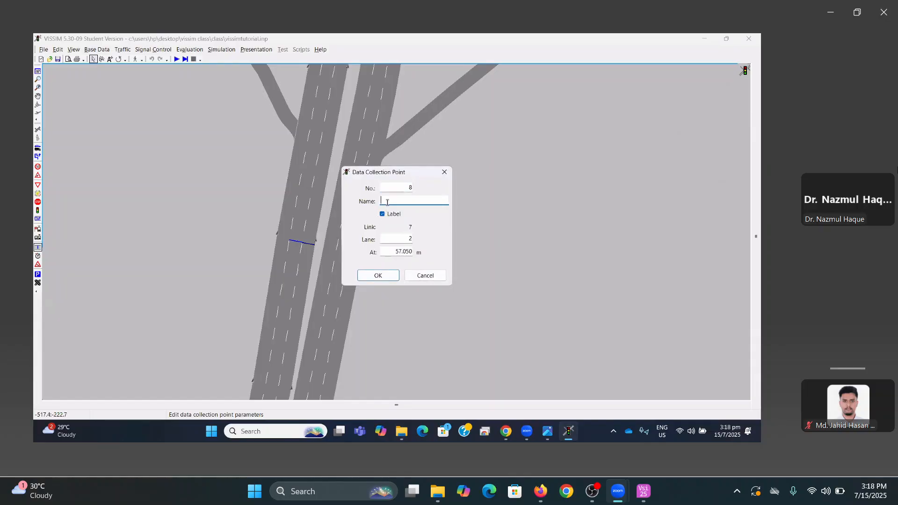
key(ctrl+v)
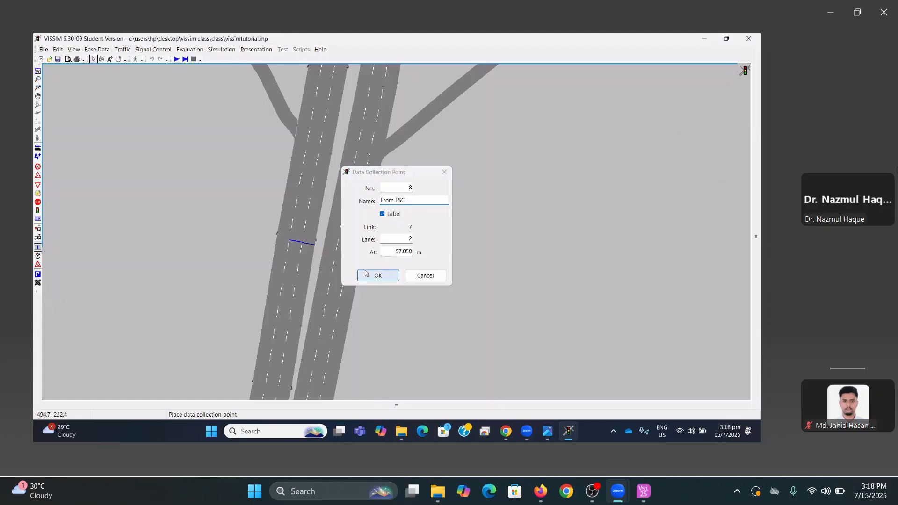
click(378, 275)
right_click(282, 237)
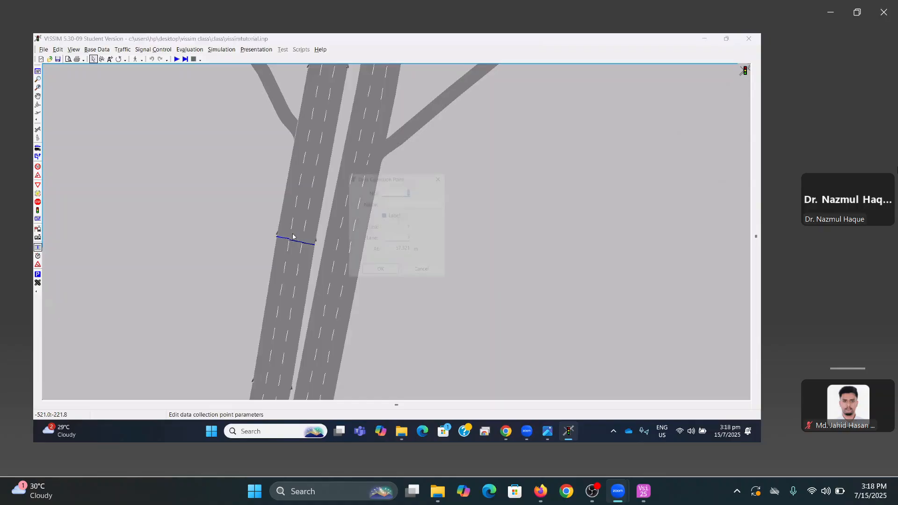
click(385, 201)
key(ctrl+v)
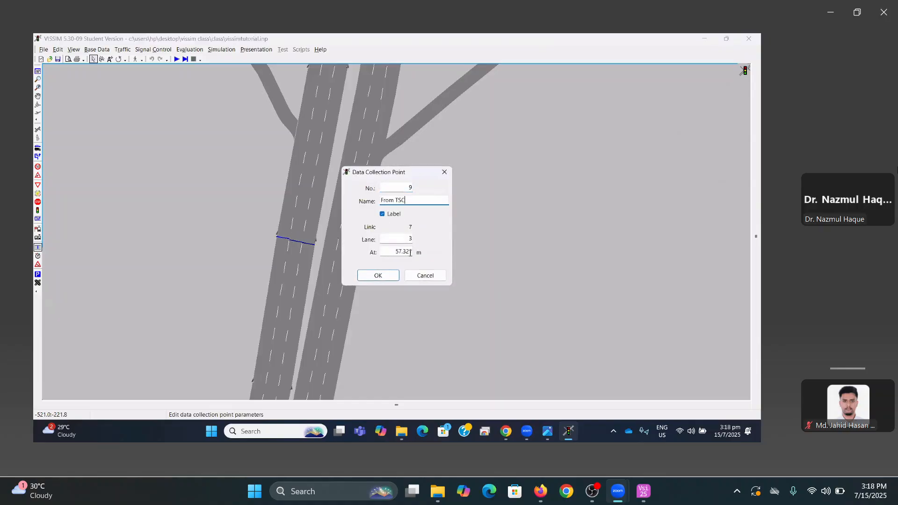
click(379, 275)
Add a data collection point on lane 3 of link 3 at about 100 m, named From BanglaMotor
scroll(383, 278, down, 3)
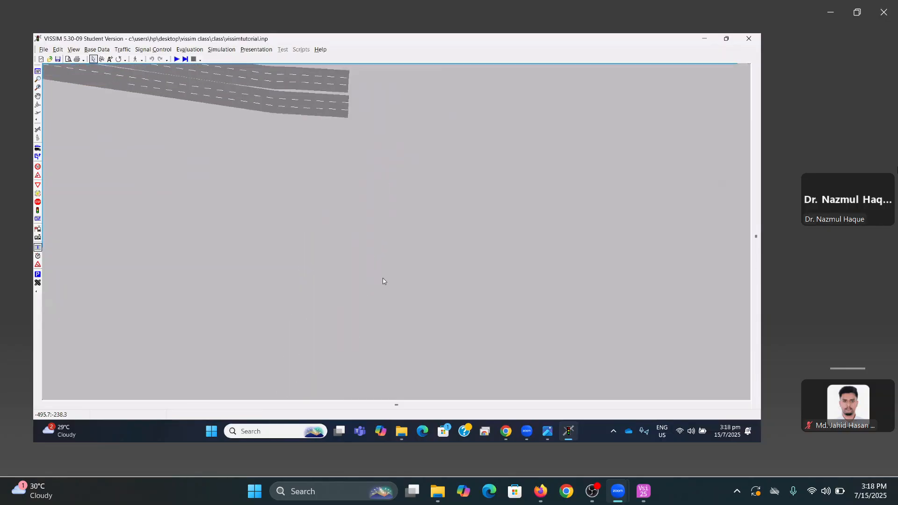
scroll(385, 275, down, 1)
drag(440, 204, 426, 310)
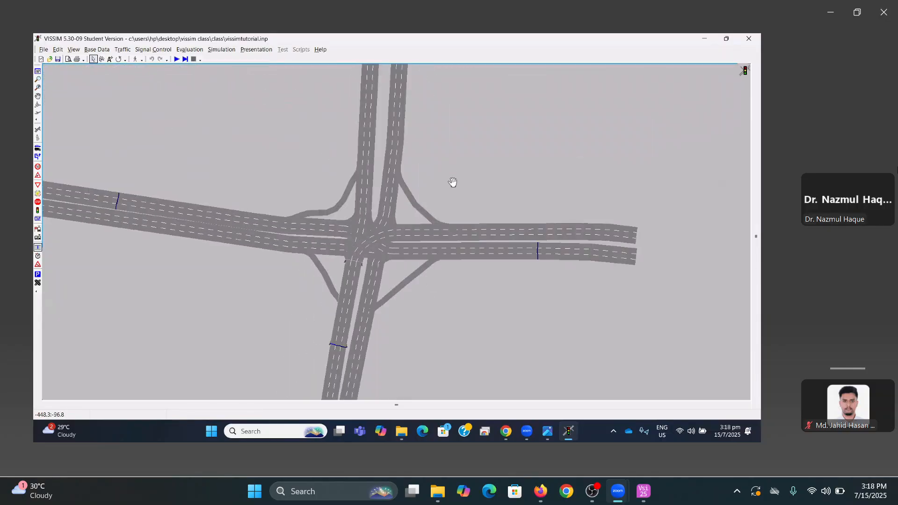
drag(451, 180, 457, 209)
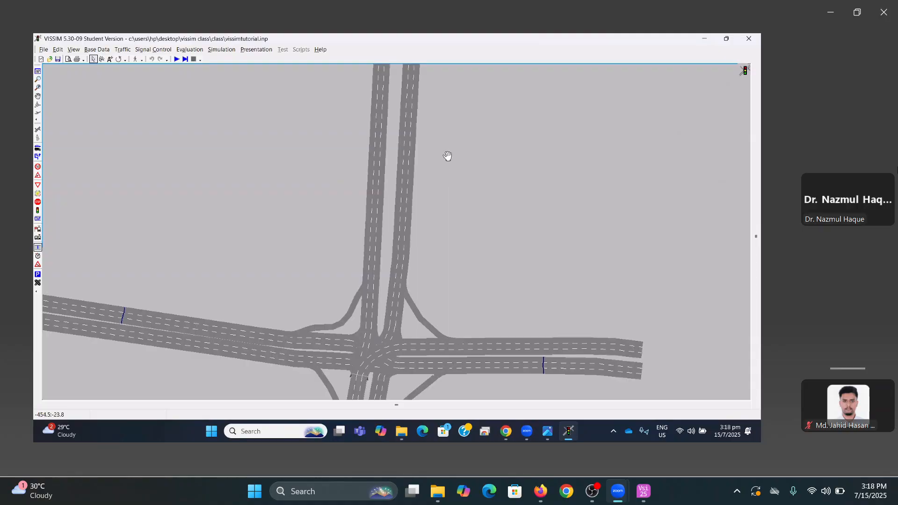
drag(447, 156, 442, 186)
scroll(426, 215, up, 2)
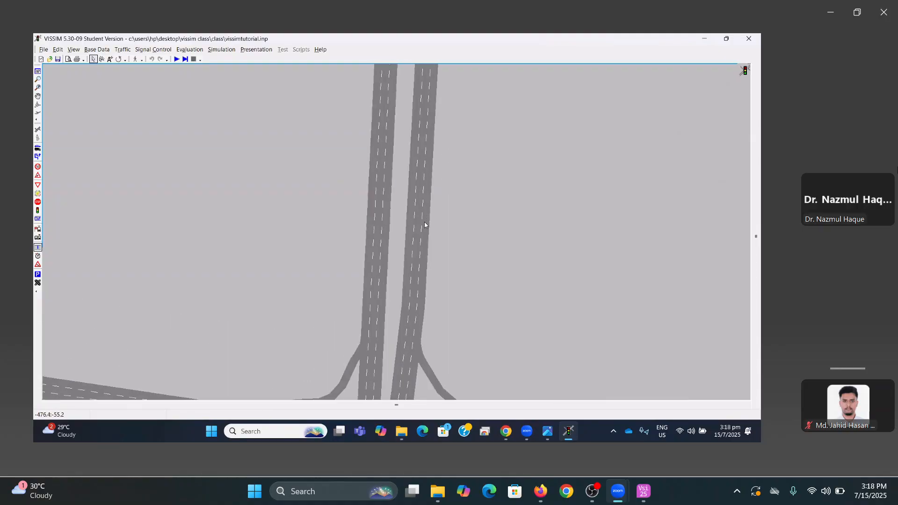
right_click(424, 224)
click(411, 200)
text(From TSC)
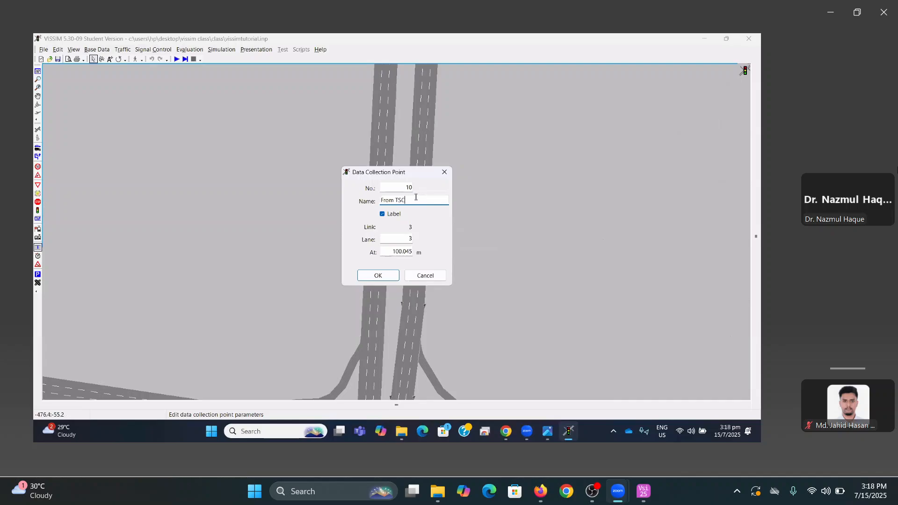
double_click(400, 201)
text(BanglaMotor)
drag(434, 201, 380, 202)
key(ctrl+c)
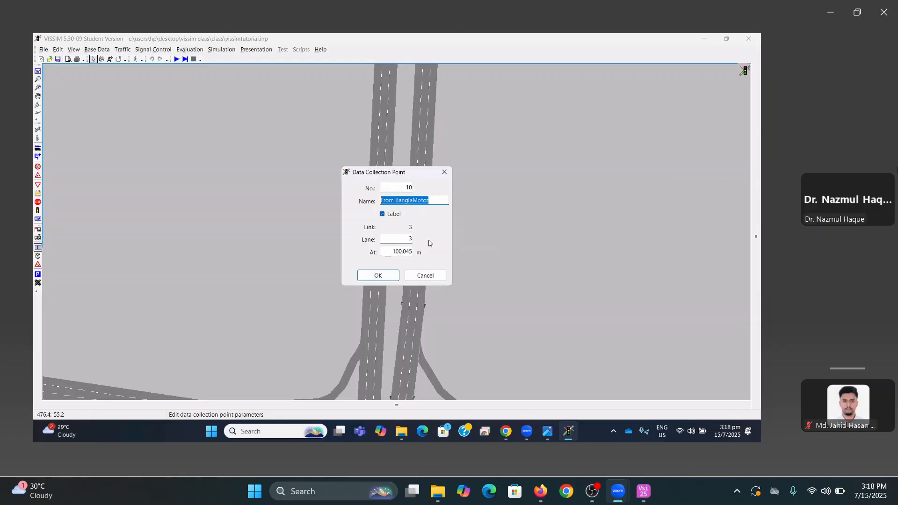
click(378, 276)
Add data collection points named From BanglaMotor on lanes 2 and 1 of link 3, level with the lane 3 point
scroll(427, 225, up, 2)
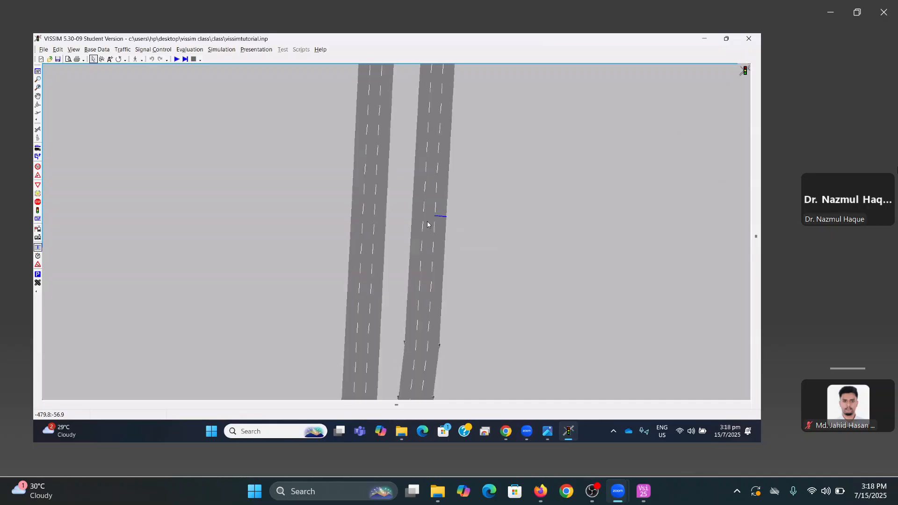
right_click(428, 217)
click(403, 201)
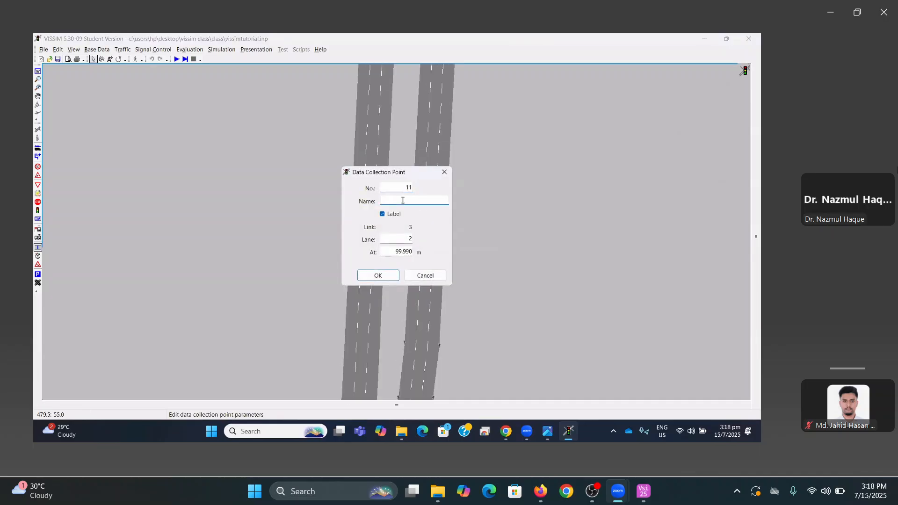
key(ctrl+v)
click(378, 276)
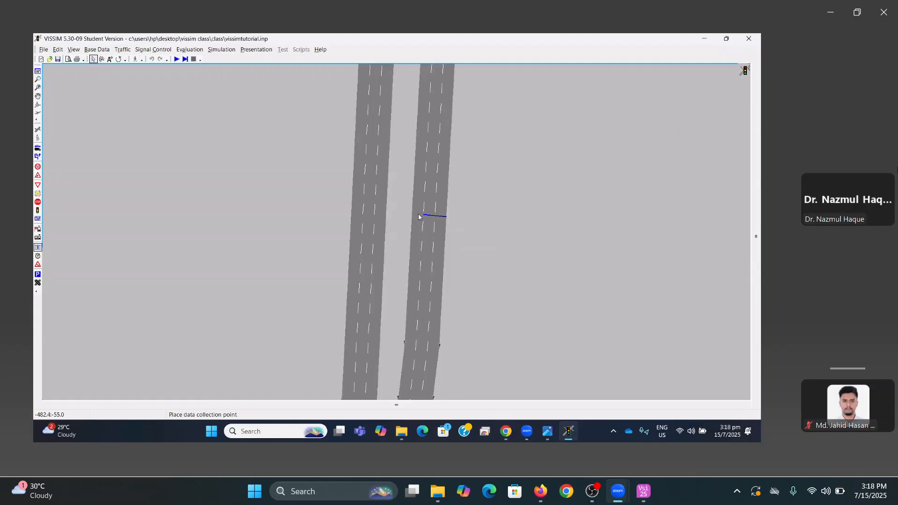
right_click(420, 216)
click(403, 201)
key(ctrl+v)
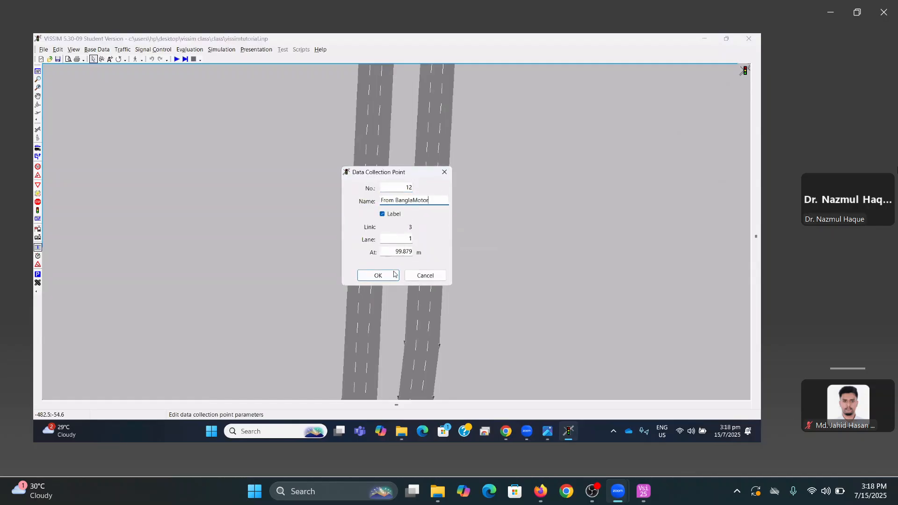
click(394, 274)
Place a travel time measurement on link 1 from about 2.4 m to about 312.2 m, just before the intersection
scroll(414, 265, down, 3)
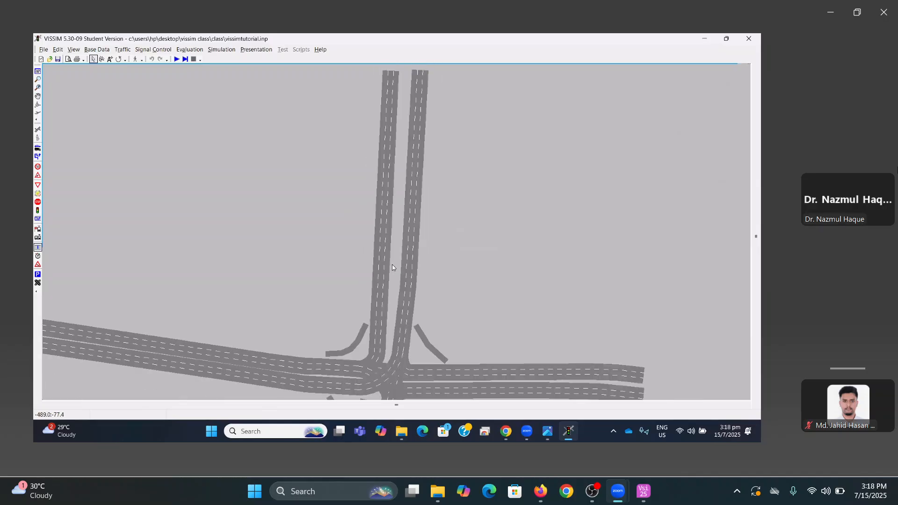
scroll(392, 265, down, 2)
drag(386, 274, 409, 204)
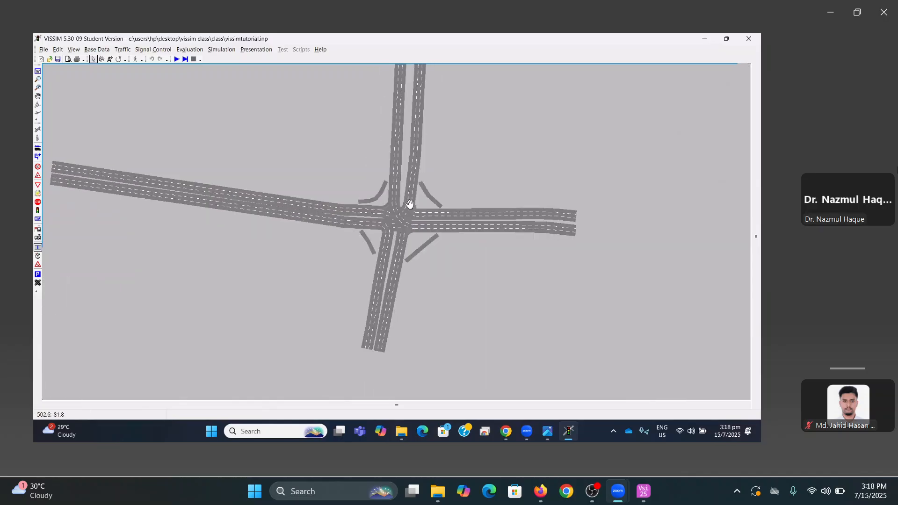
drag(261, 170, 294, 186)
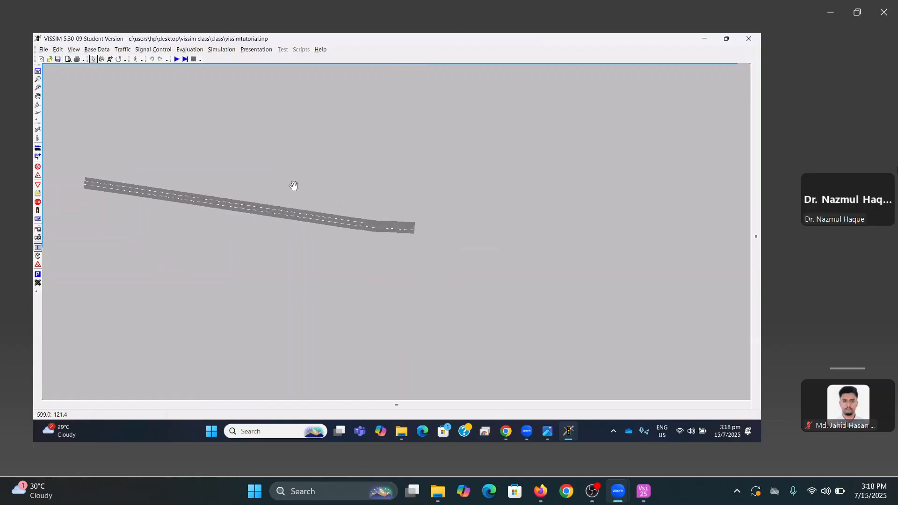
click(37, 256)
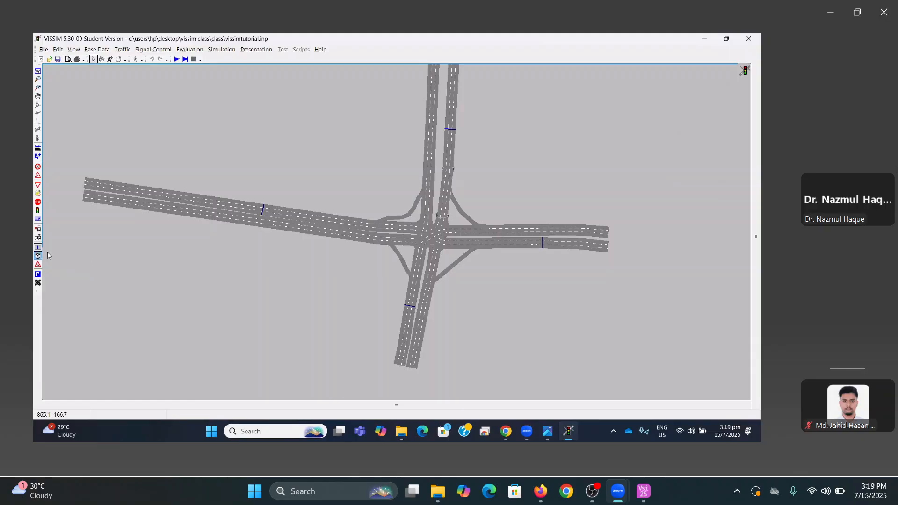
drag(117, 159, 251, 210)
scroll(142, 213, up, 1)
scroll(142, 214, up, 1)
click(145, 226)
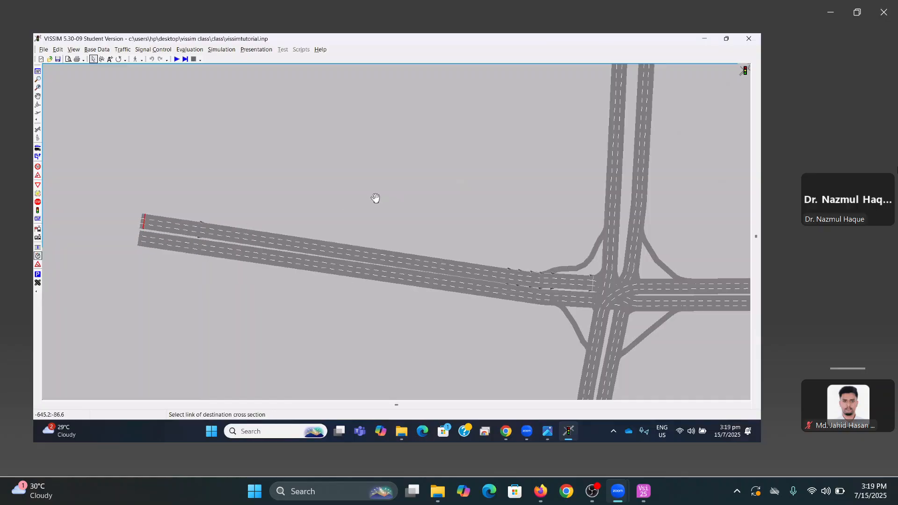
drag(374, 198, 268, 189)
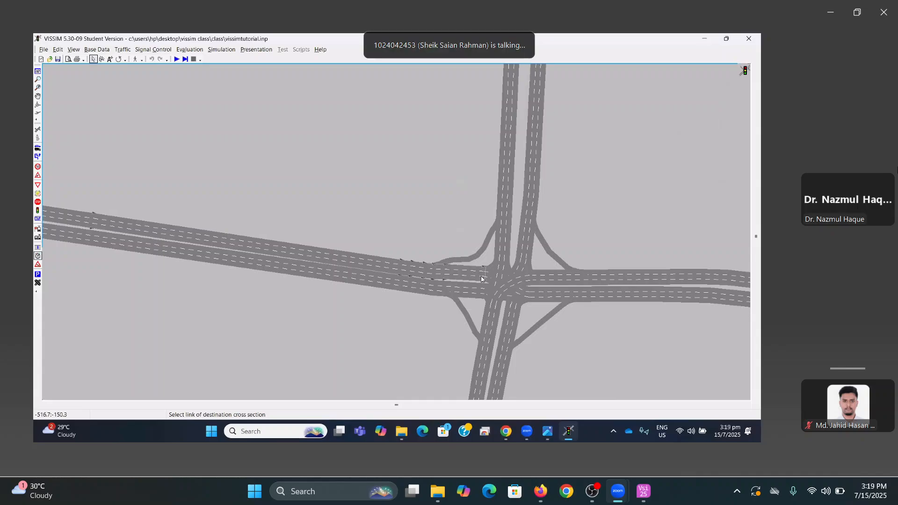
click(480, 278)
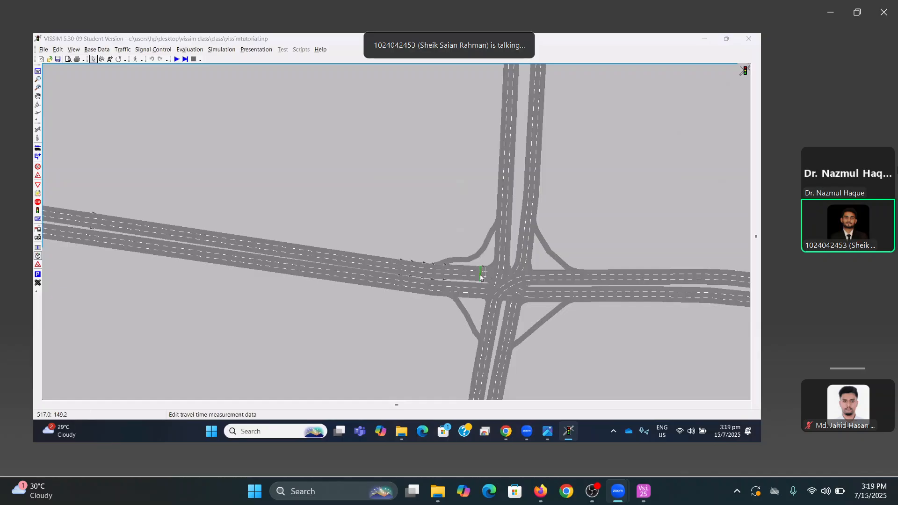
Name the link 1 travel time measurement From Katabon to Shahbag and create it for all vehicle types
click(415, 155)
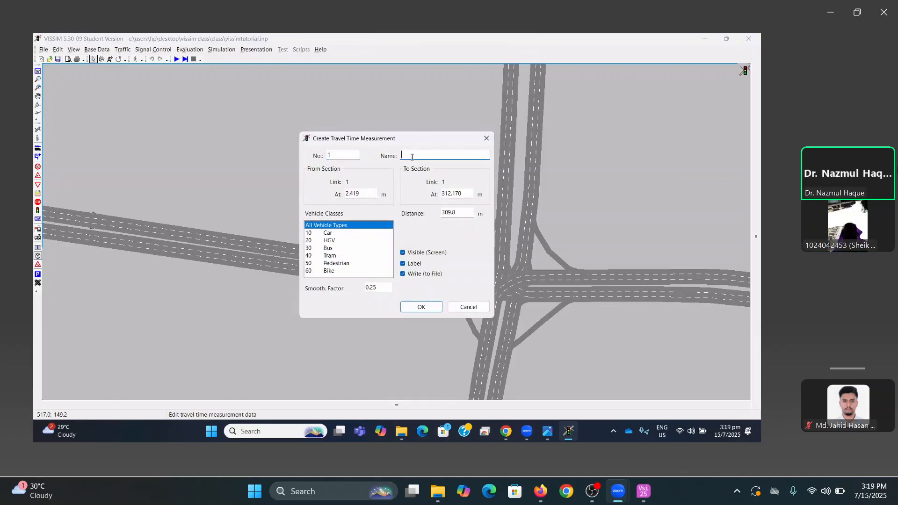
text(From Katabon to Shahbag)
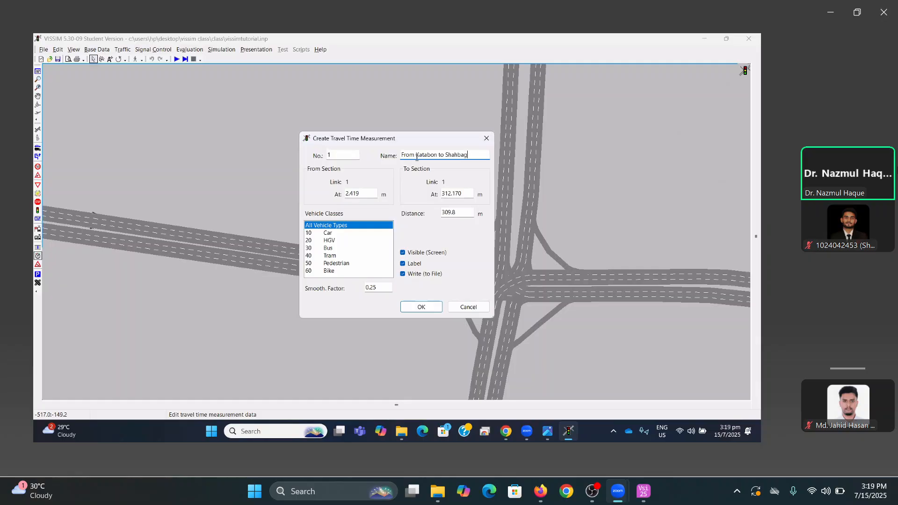
drag(470, 155, 383, 160)
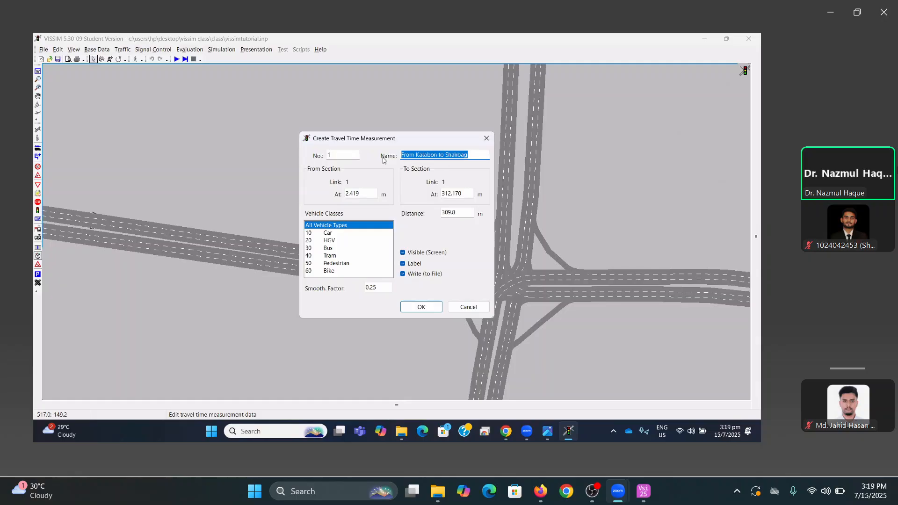
click(420, 307)
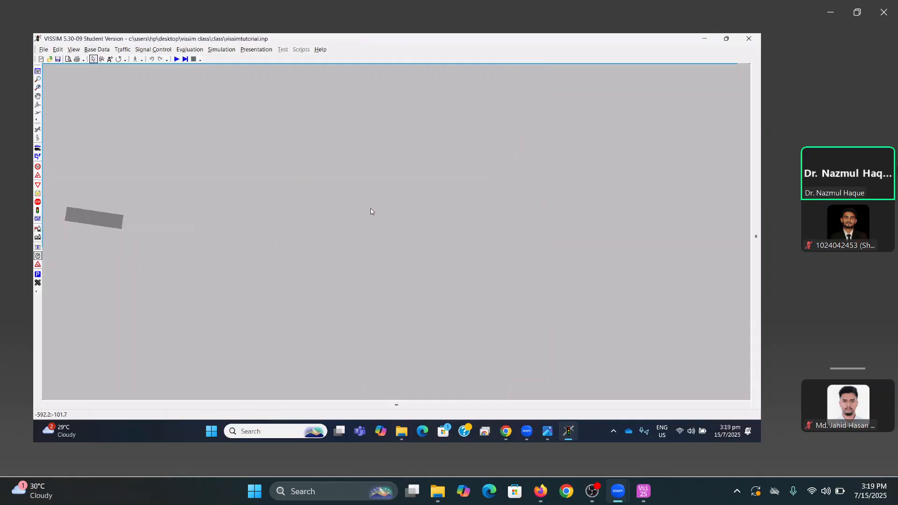
Add a travel time measurement on link 7 from about 2.5 m to about 109.8 m, named From TSC to Shahbag
scroll(507, 282, down, 1)
drag(509, 281, 511, 111)
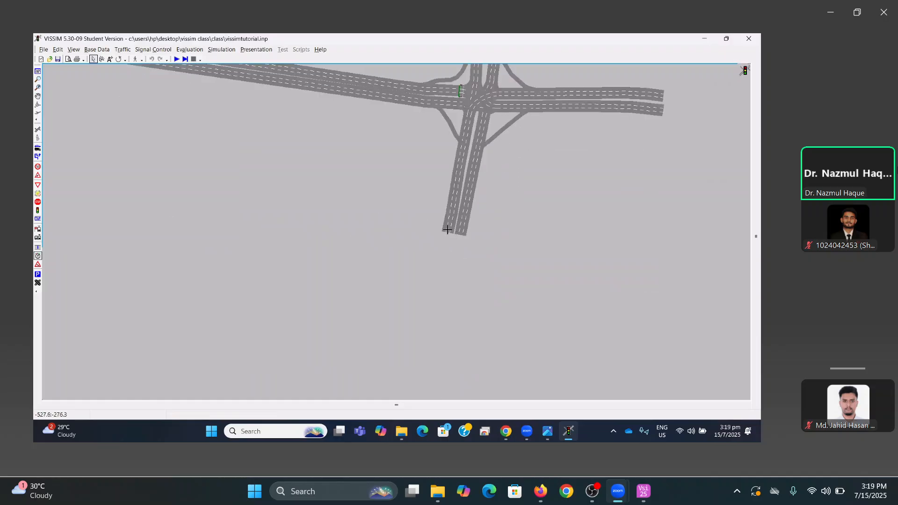
click(447, 231)
right_click(448, 229)
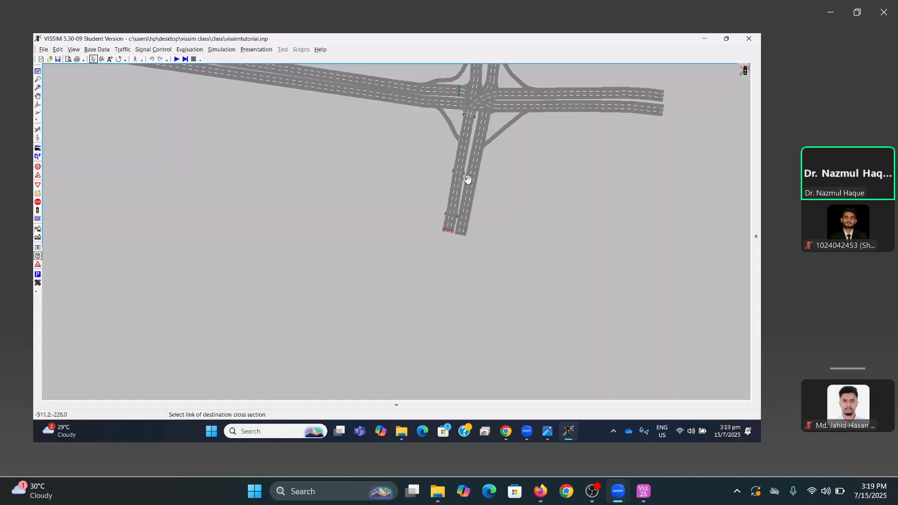
drag(465, 180, 453, 224)
scroll(456, 183, up, 1)
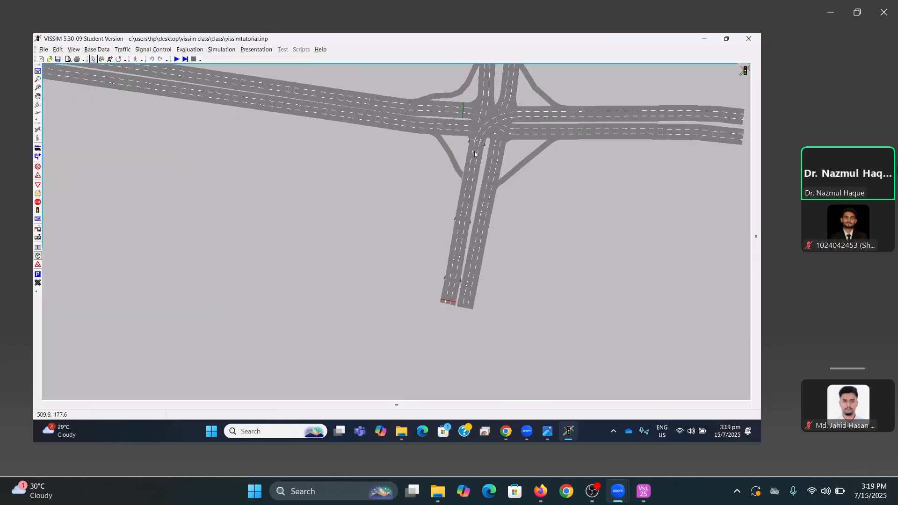
click(475, 146)
right_click(475, 145)
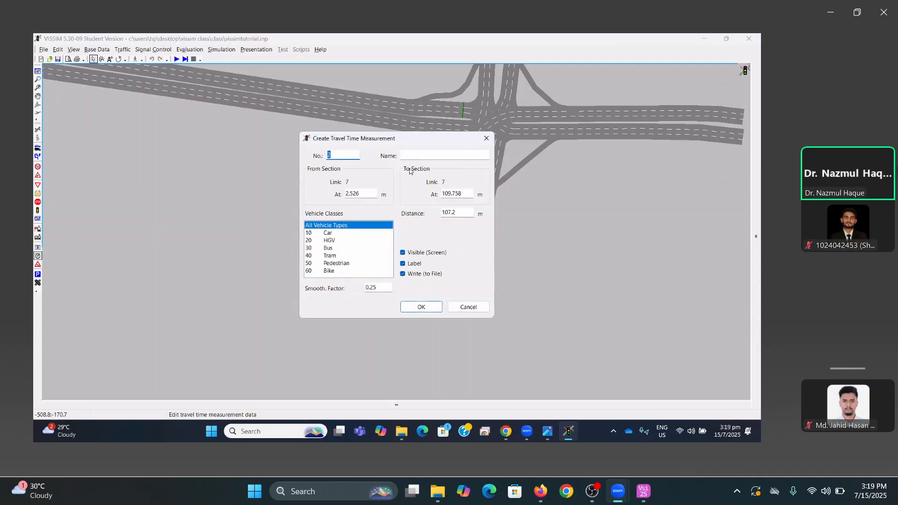
text(From TSC to Shahbag)
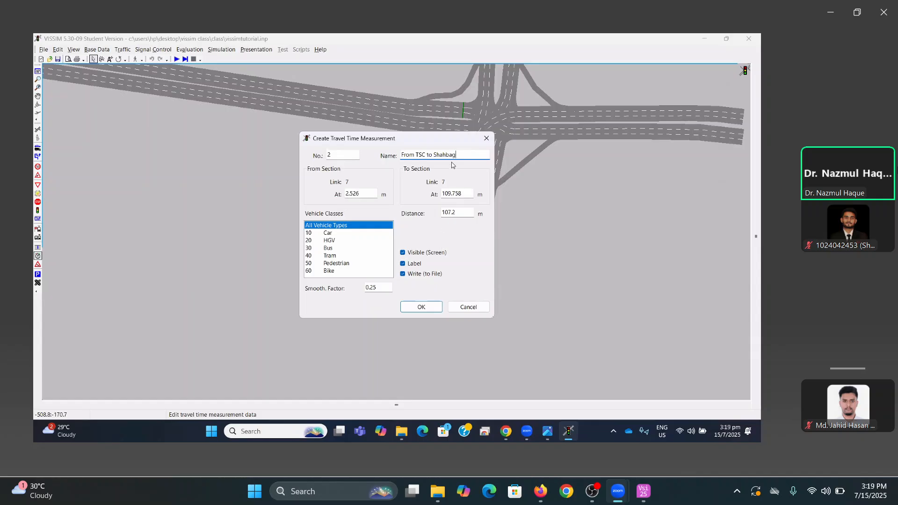
drag(456, 155, 425, 155)
click(421, 307)
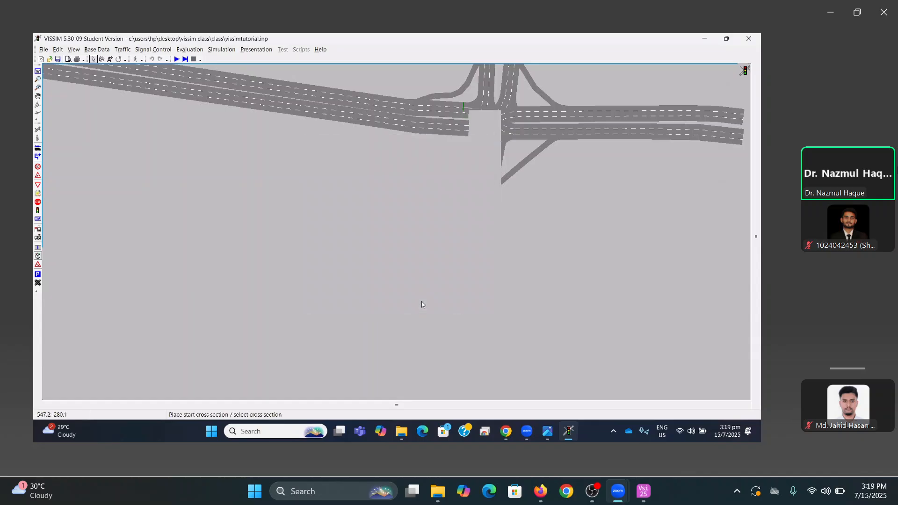
Place a travel time measurement on link 5 from about 1.8 m to about 152.1 m, just before the intersection
drag(539, 148, 245, 267)
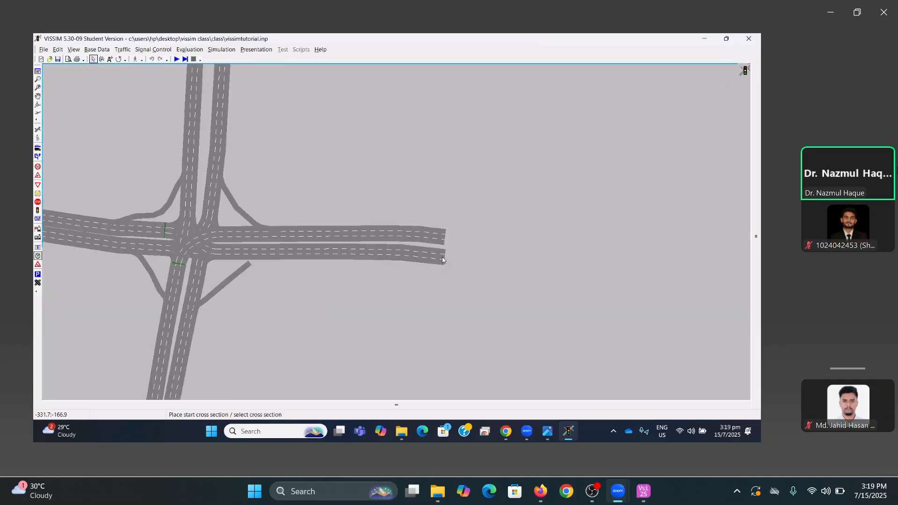
click(442, 257)
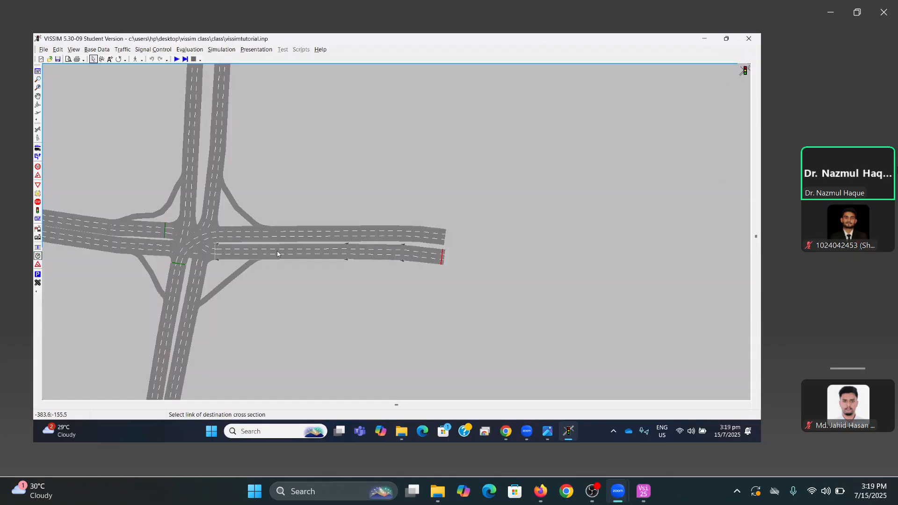
click(219, 256)
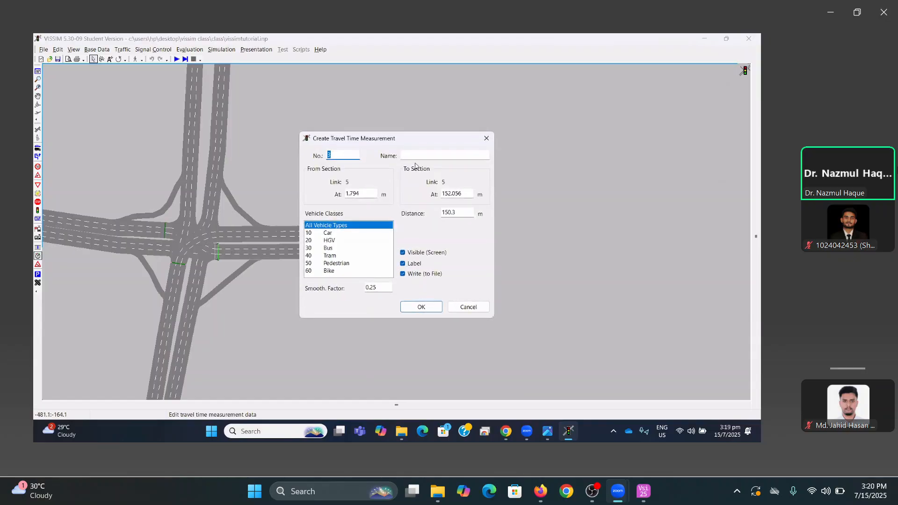
Name the link 5 travel time measurement From Motshobhaban to Shahbag, copy the name, and create the measurement for all vehicle types
click(414, 157)
text(From TSC to Shahbag)
double_click(421, 155)
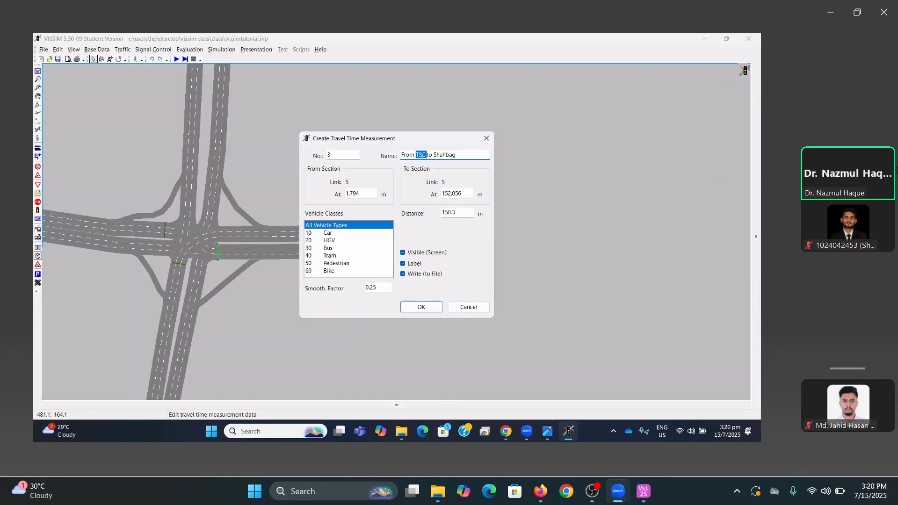
text(Motshobhaban)
drag(486, 155, 353, 159)
key(ctrl+c)
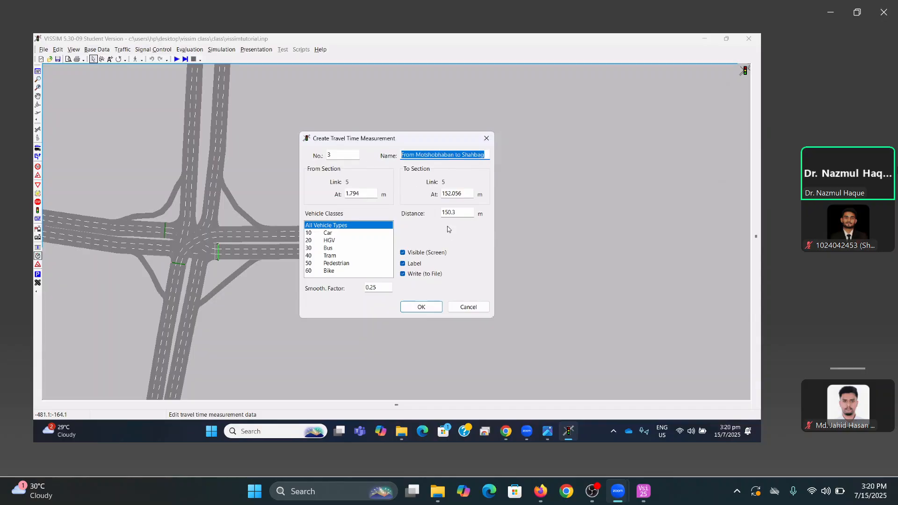
click(429, 308)
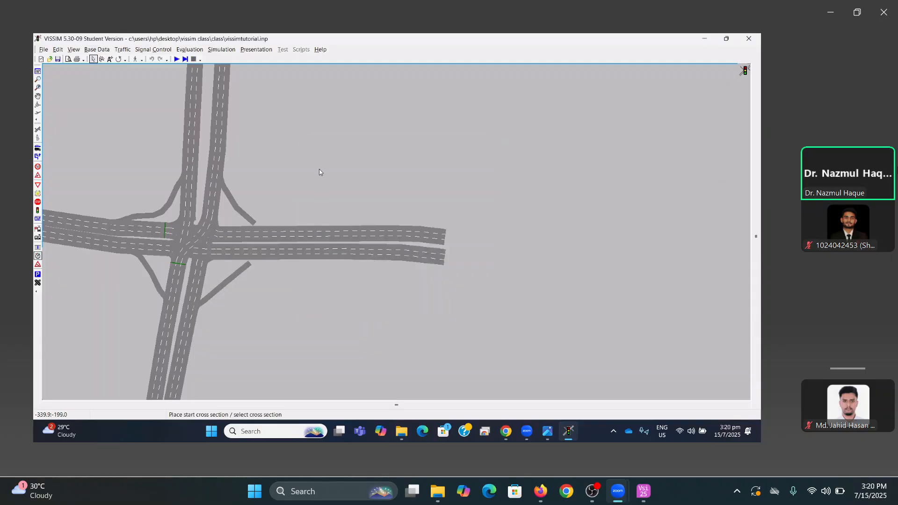
Place a travel time measurement on link 3 from about 1.0 m to about 180.8 m, just before the intersection
scroll(402, 262, up, 5)
scroll(407, 267, down, 5)
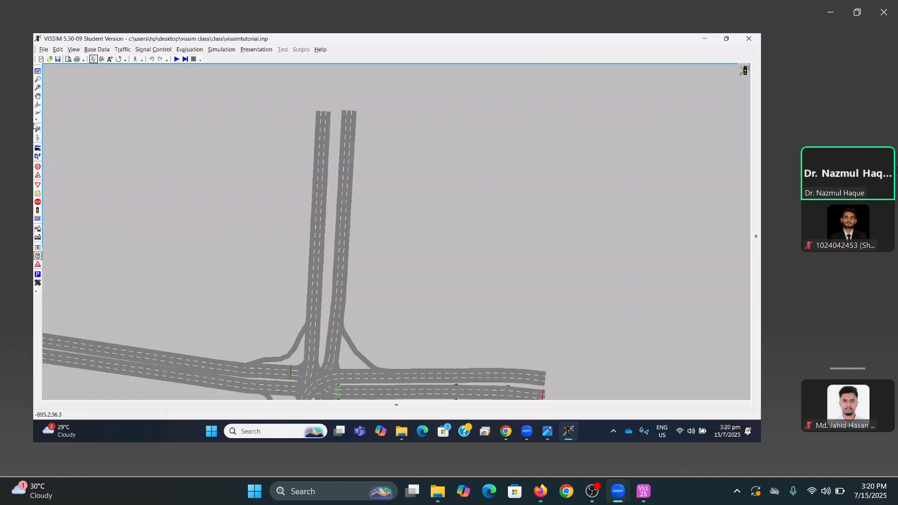
right_click(348, 113)
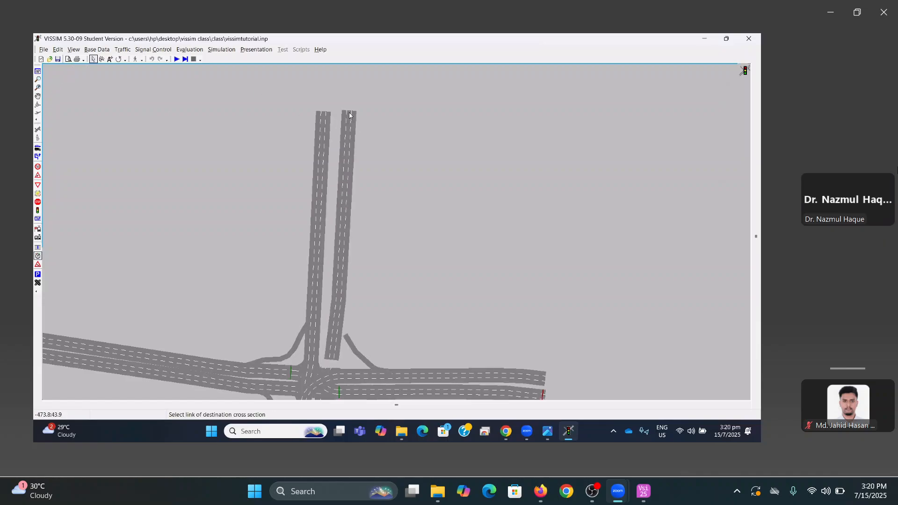
click(335, 355)
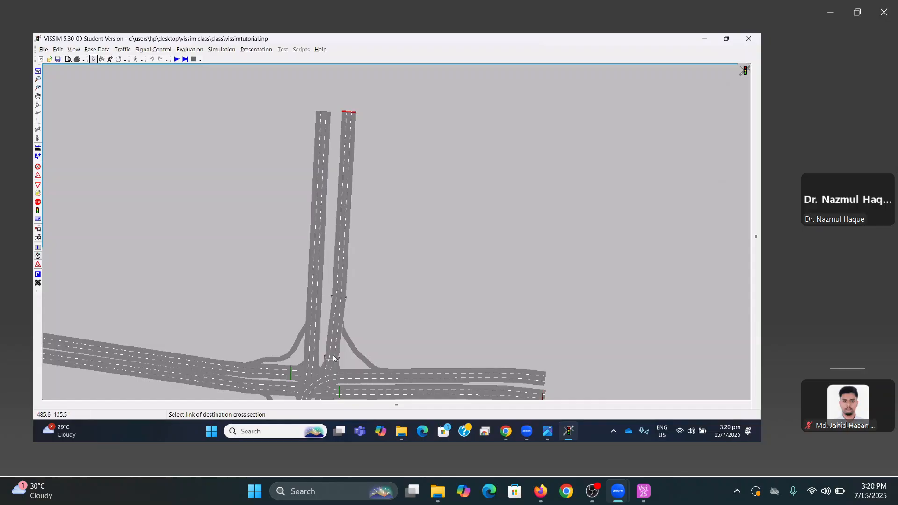
click(334, 357)
click(333, 357)
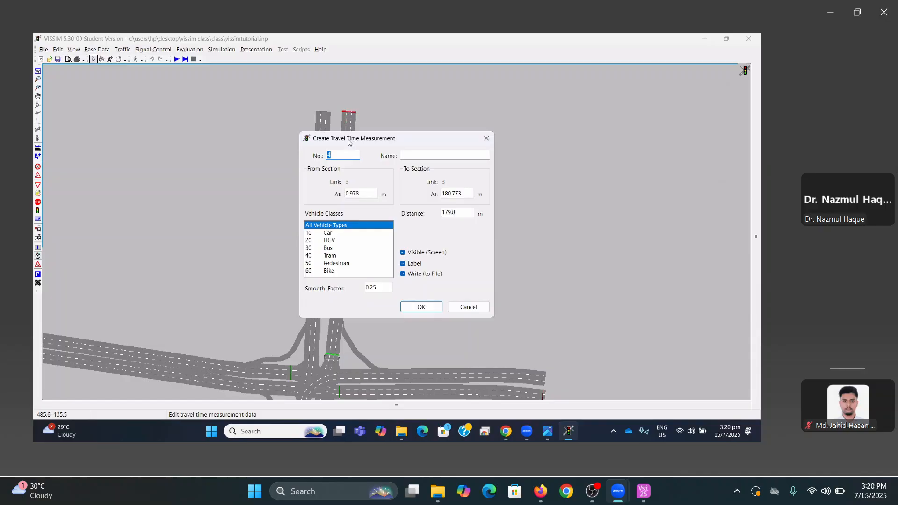
Name the link 3 travel time measurement From BanglaMotor to Shahbag and create it for all vehicle types
drag(348, 141, 434, 127)
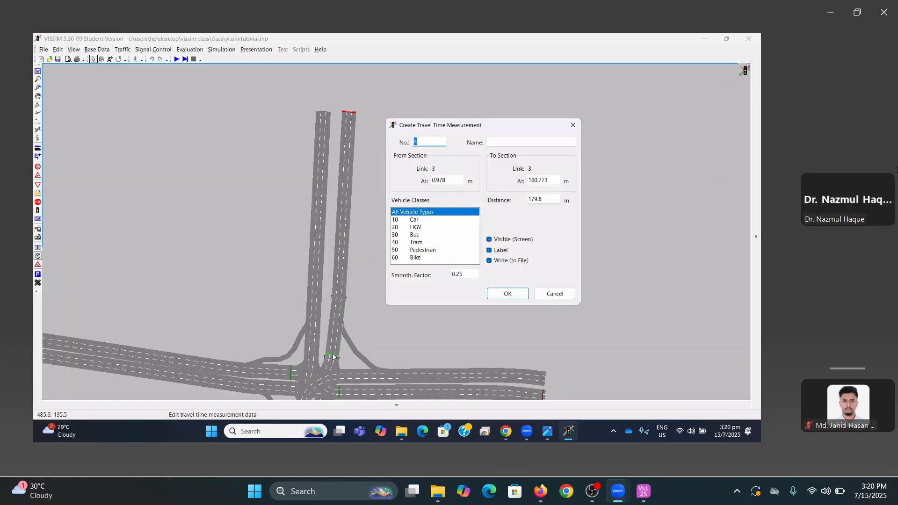
click(501, 141)
key(ctrl+v)
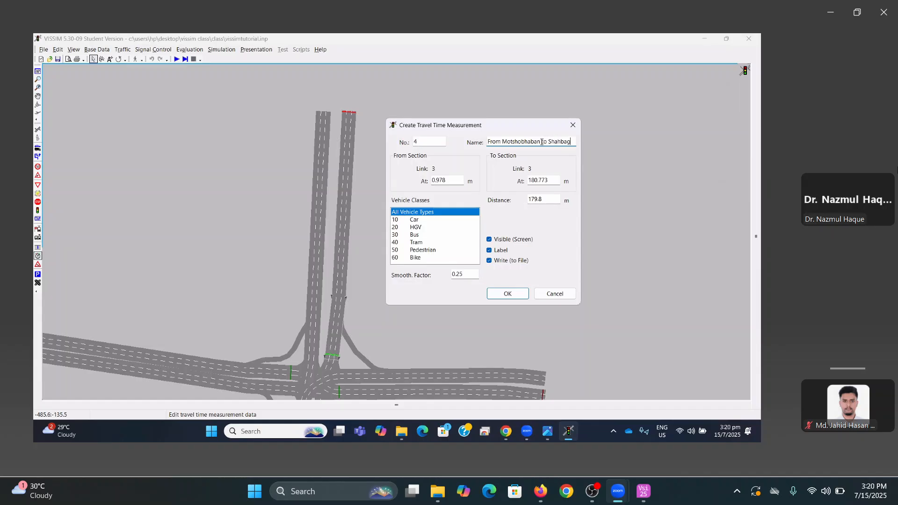
drag(540, 141, 504, 146)
text(BanglaMotor)
click(507, 294)
Draw a closed node polygon around the whole intersection, crossing all four approaches and enclosing the turning connectors
drag(411, 270, 452, 145)
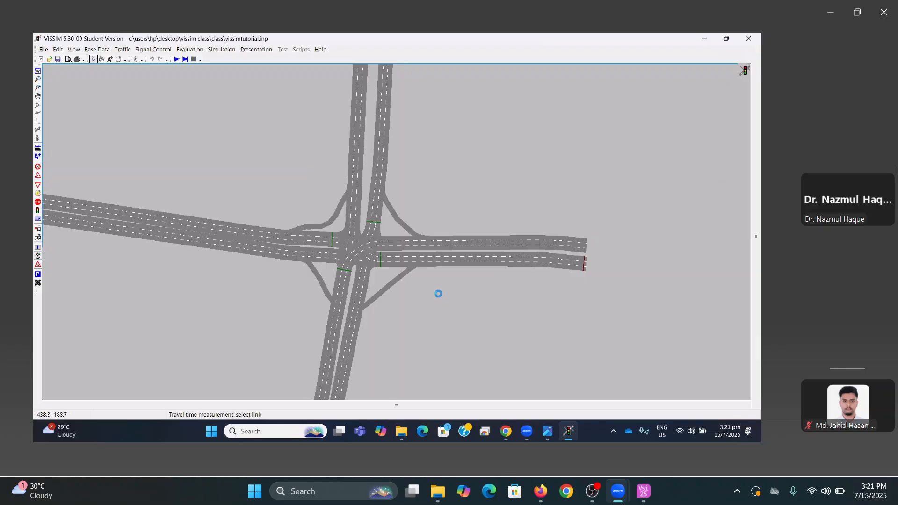
click(37, 283)
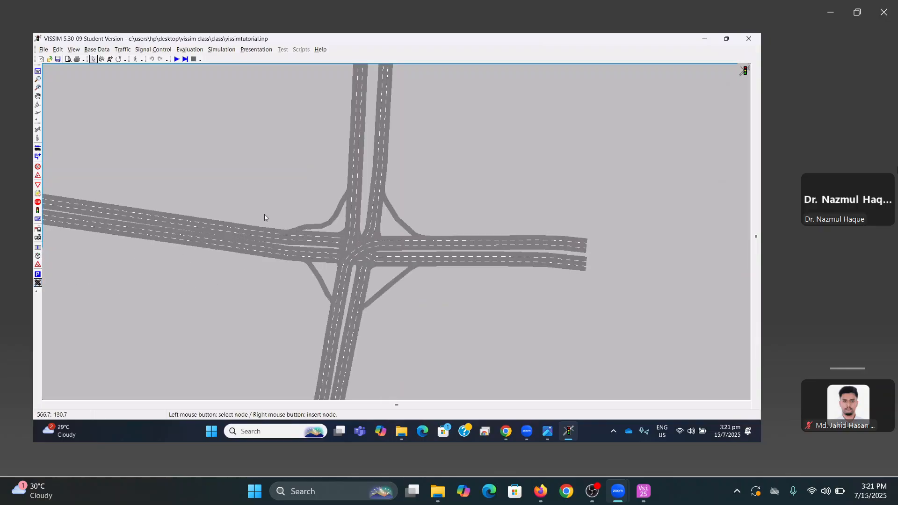
click(275, 151)
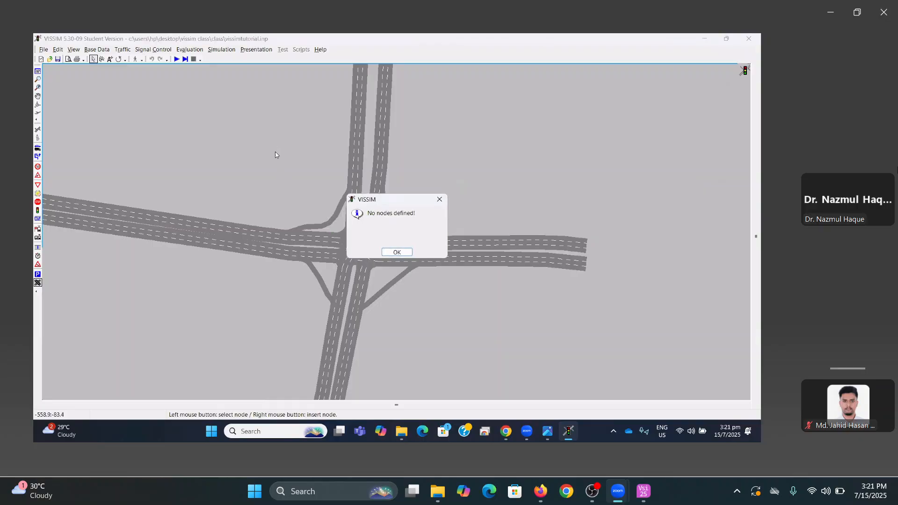
click(397, 253)
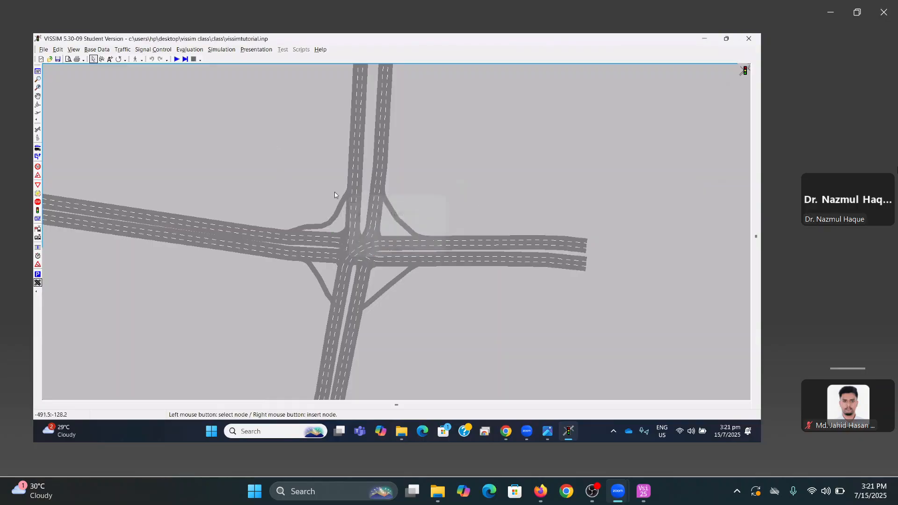
right_click(283, 153)
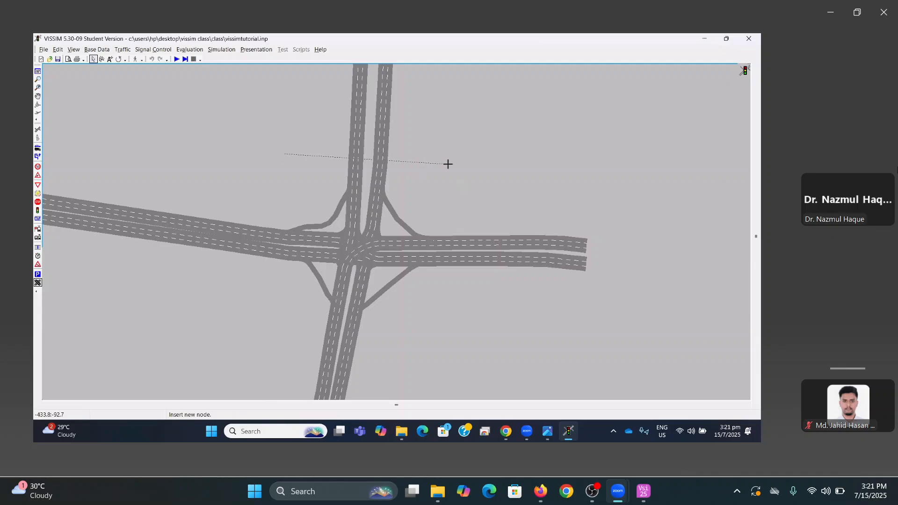
click(448, 164)
click(433, 332)
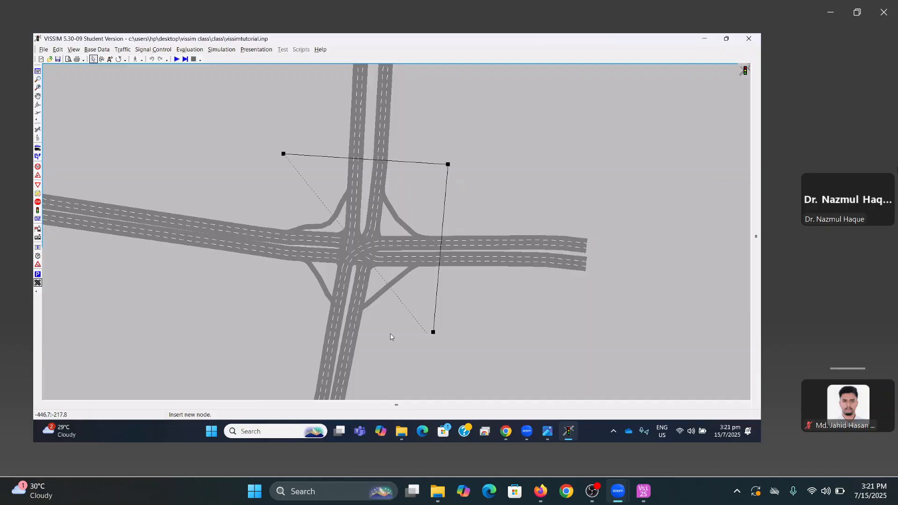
click(253, 317)
double_click(264, 242)
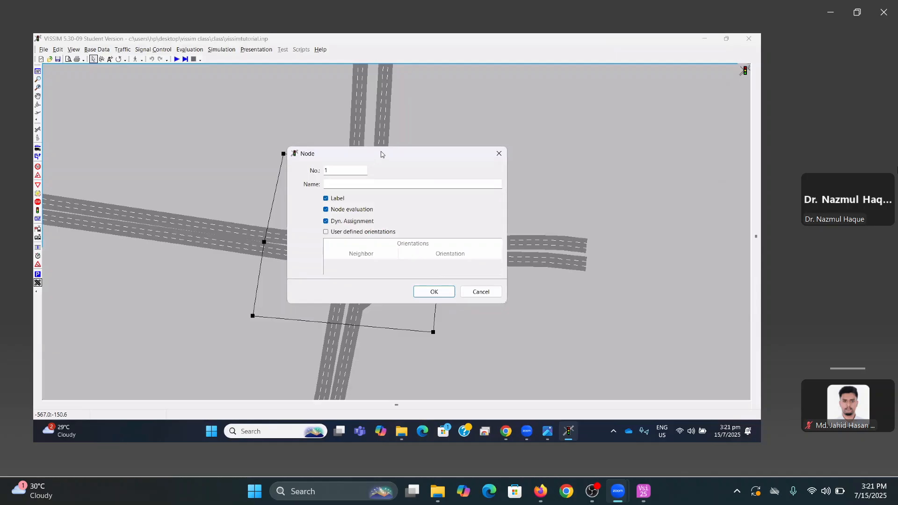
Name the node Shahbag Intersection and create it with label, node evaluation and dynamic assignment enabled
drag(381, 151, 533, 118)
click(508, 151)
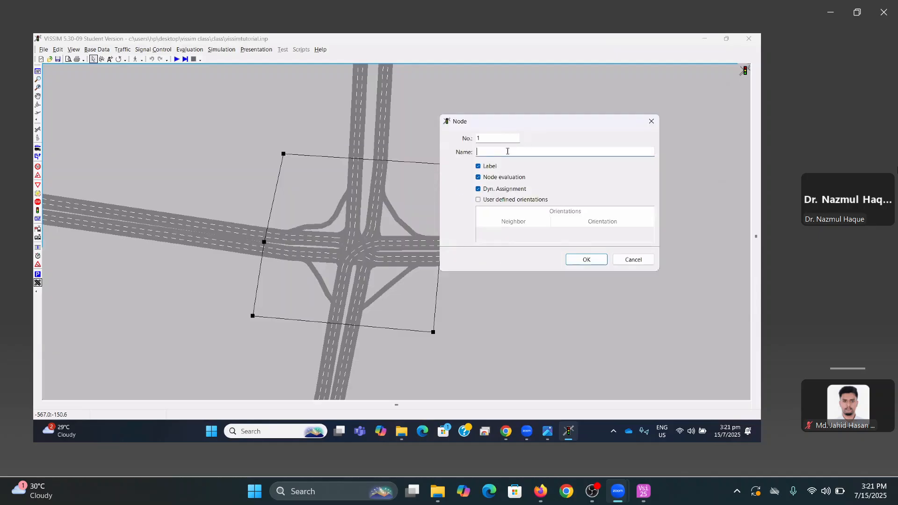
text(Shahbag Intersection)
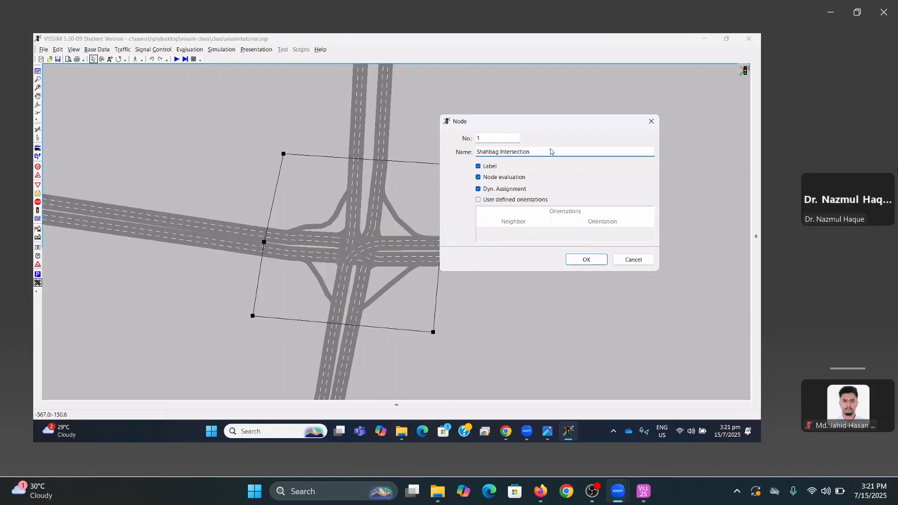
drag(578, 127, 493, 114)
click(501, 248)
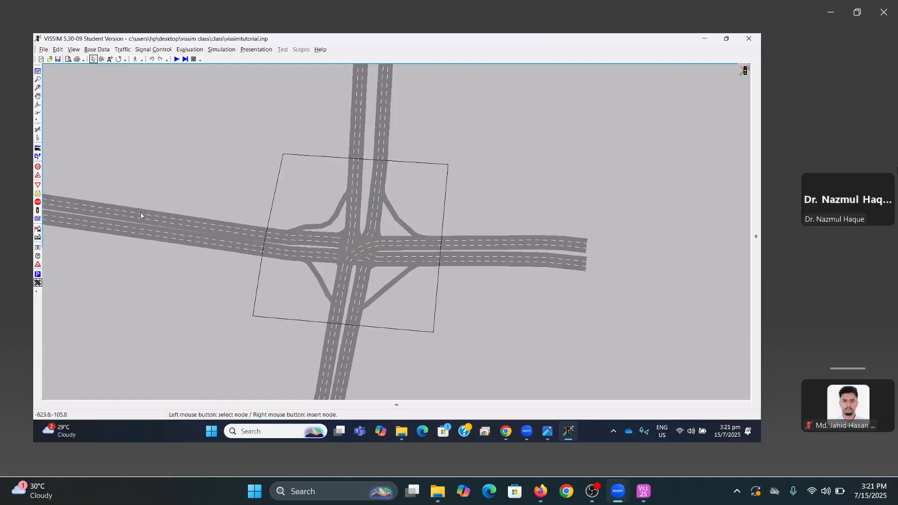
Enable the file evaluations for nodes, data collection, network performance and travel times
drag(160, 177, 198, 196)
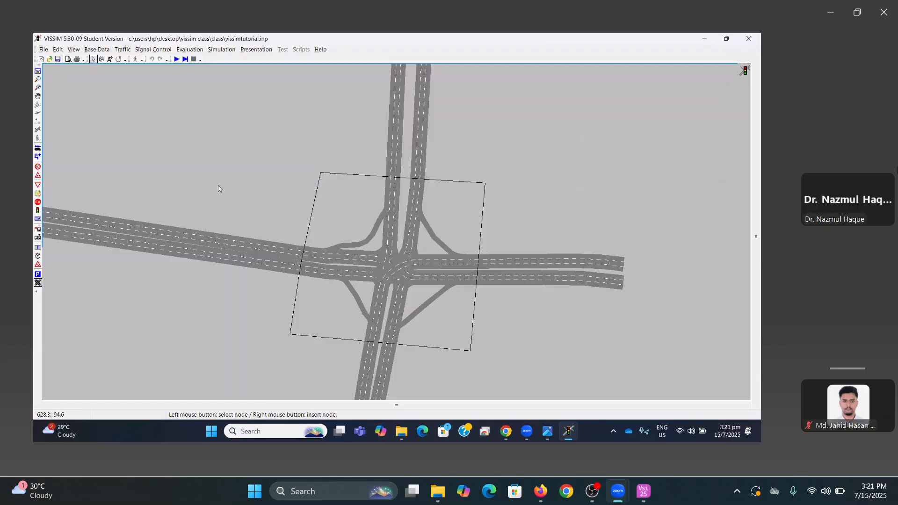
click(197, 50)
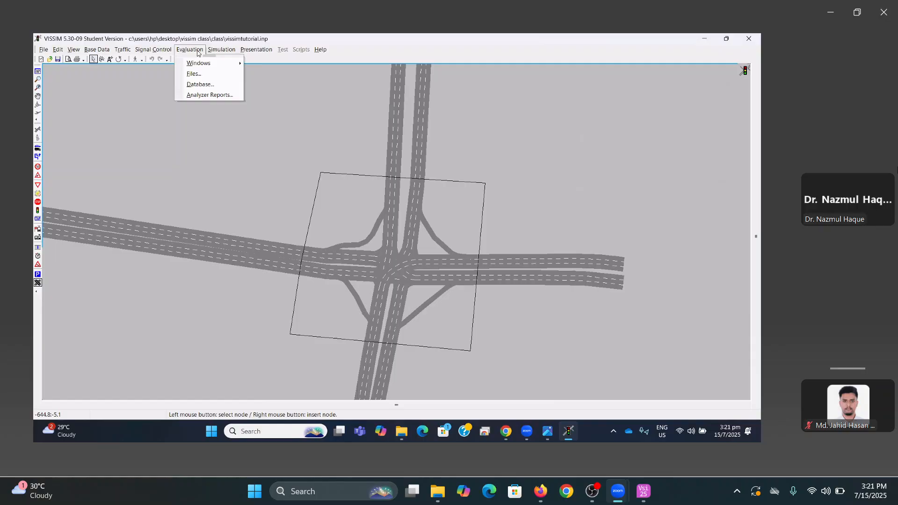
click(199, 75)
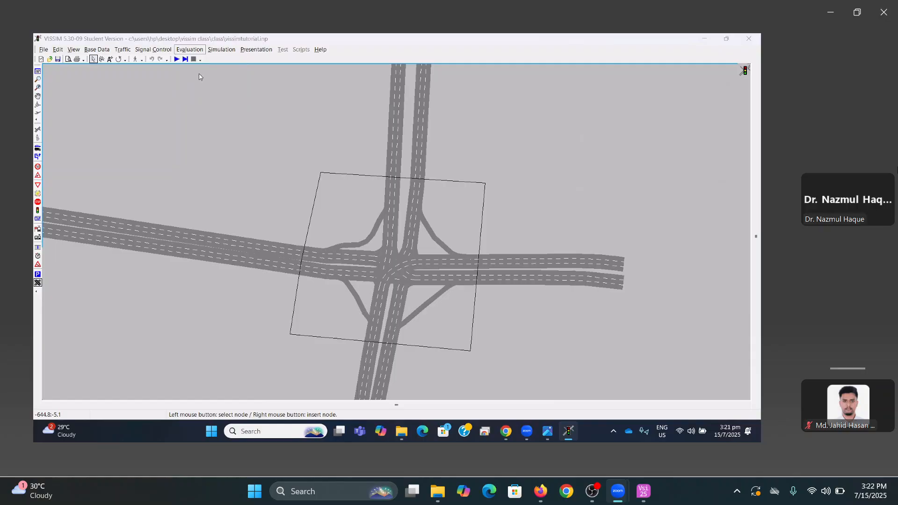
drag(420, 78, 450, 81)
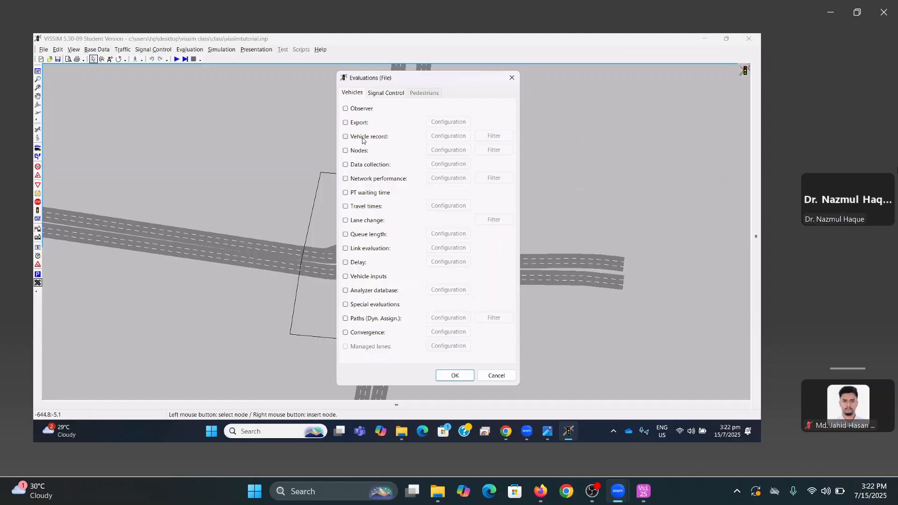
click(346, 151)
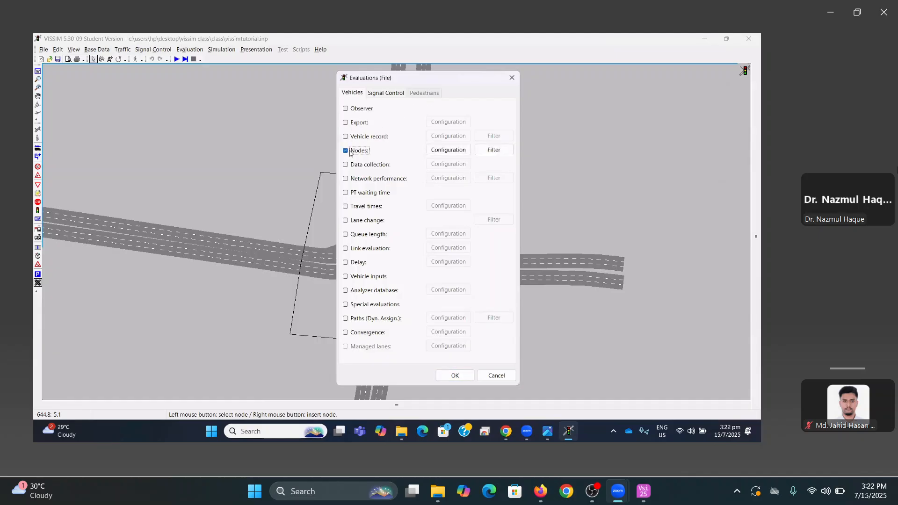
click(347, 165)
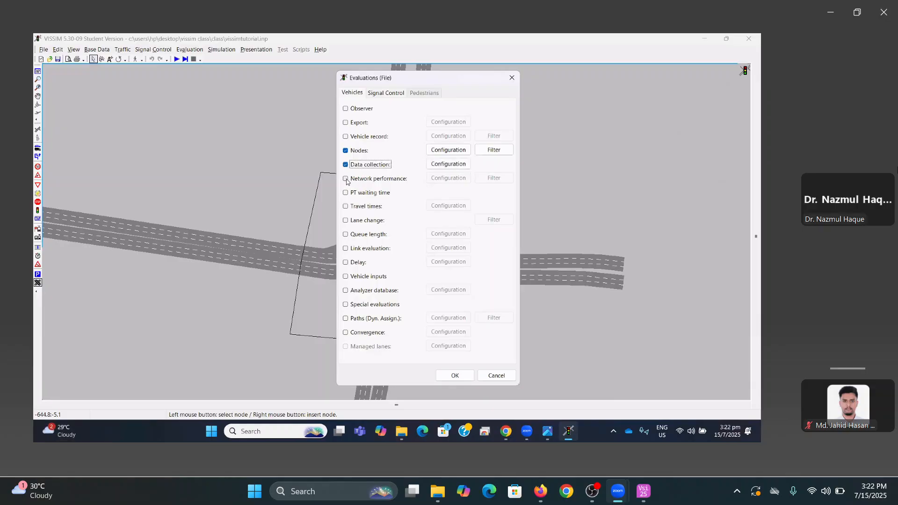
click(346, 179)
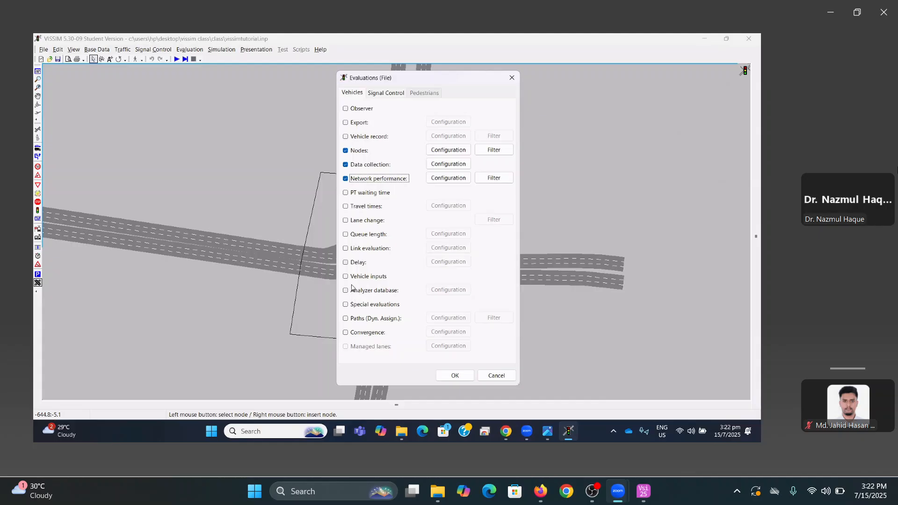
click(345, 207)
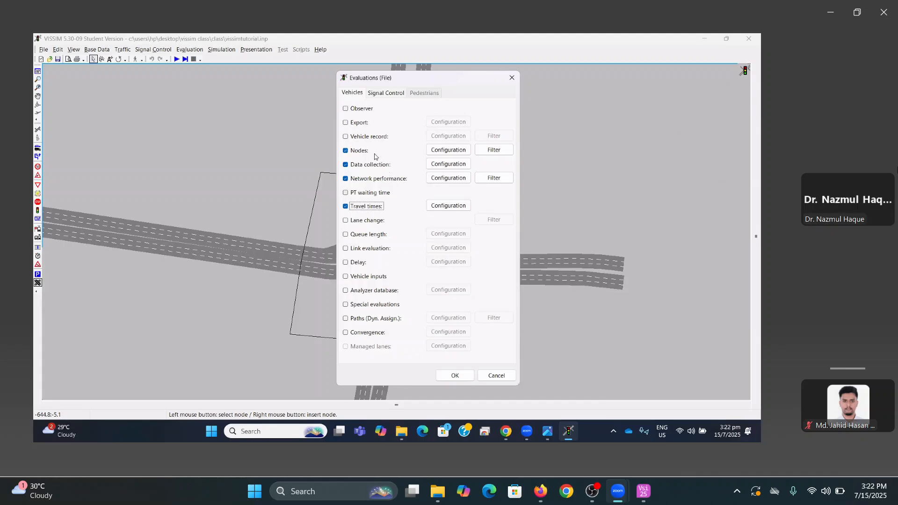
Add Delay Time for all vehicle types and Average Queue Length to the selected parameters of the node evaluation
click(444, 150)
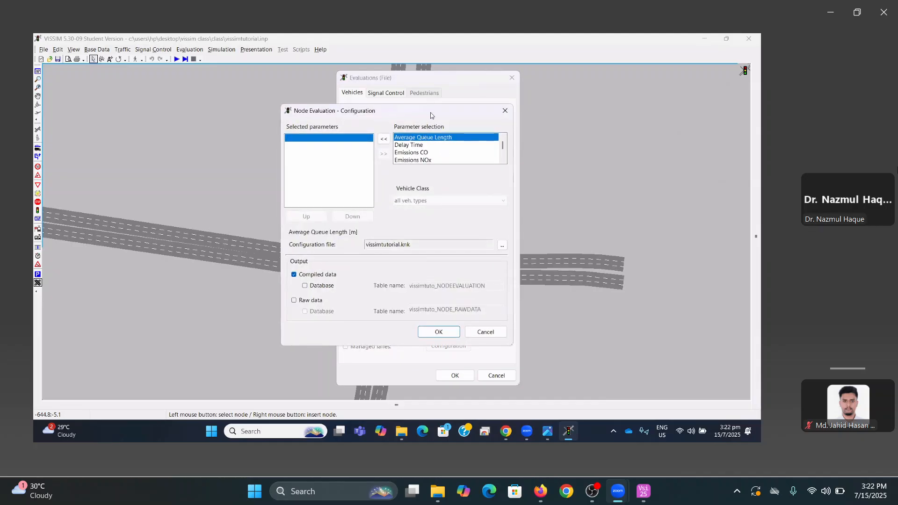
drag(430, 112, 373, 94)
drag(453, 326, 508, 391)
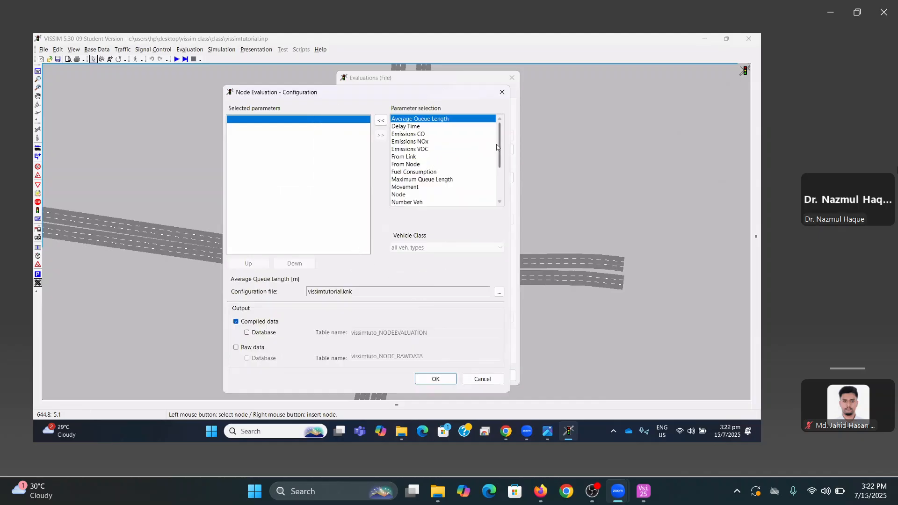
scroll(500, 168, down, 3)
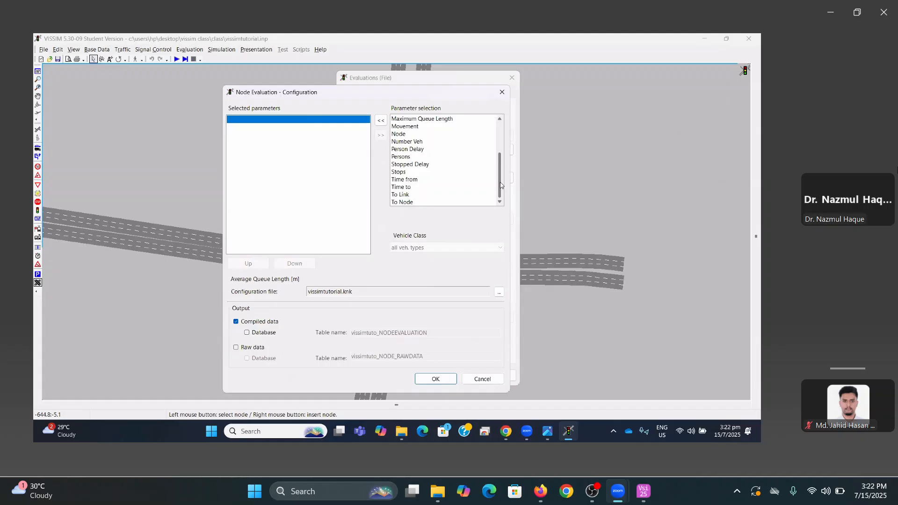
scroll(499, 175, up, 3)
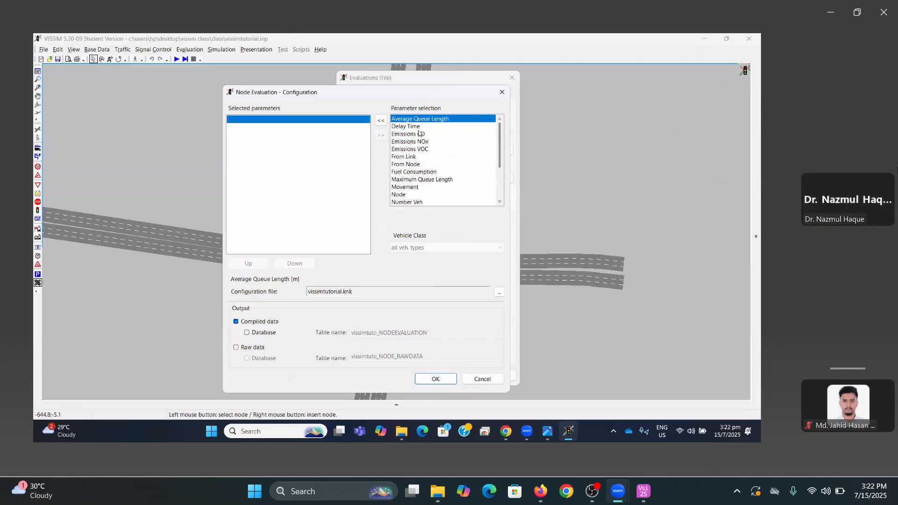
double_click(397, 127)
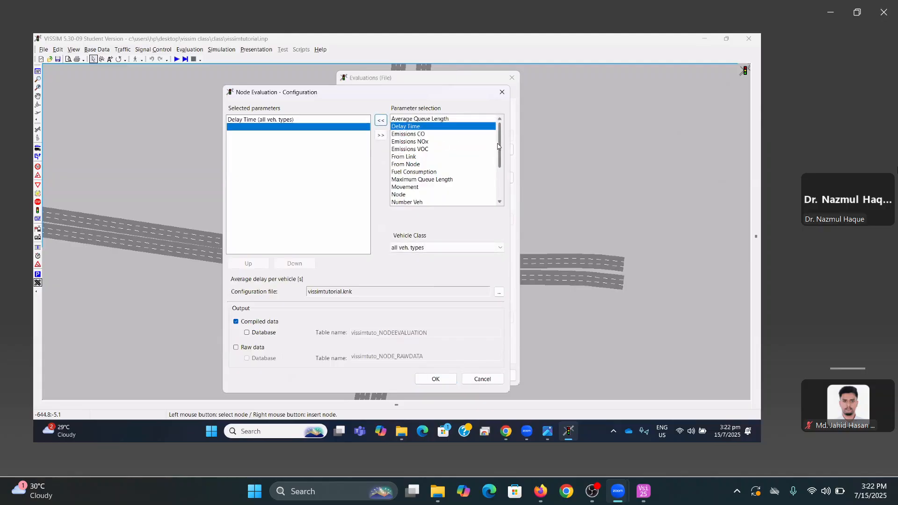
click(435, 120)
click(381, 120)
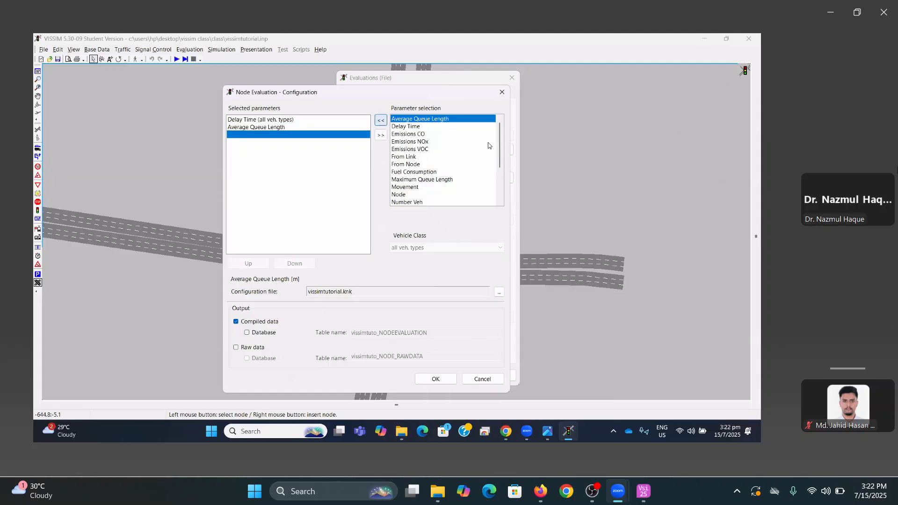
Add Number Veh, Stopped Delay and Stops for all vehicle types to the node evaluation parameters
drag(500, 144, 506, 166)
click(406, 157)
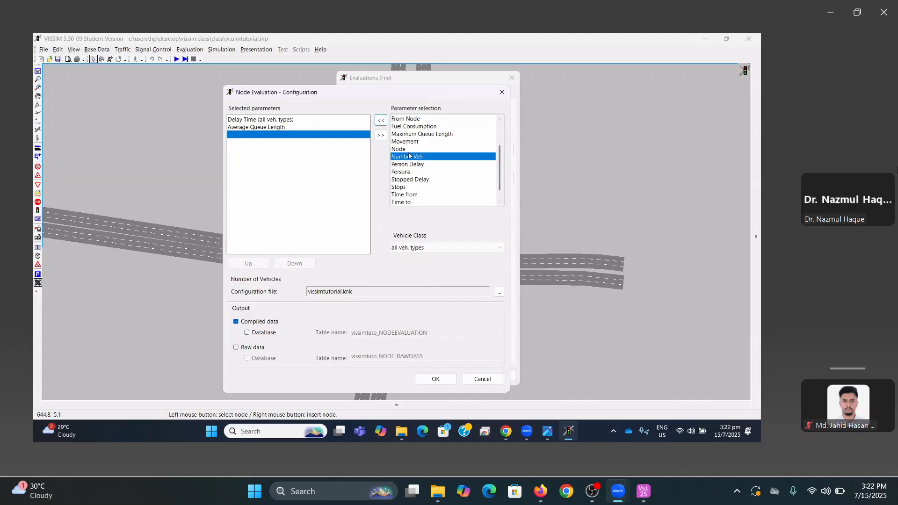
click(381, 122)
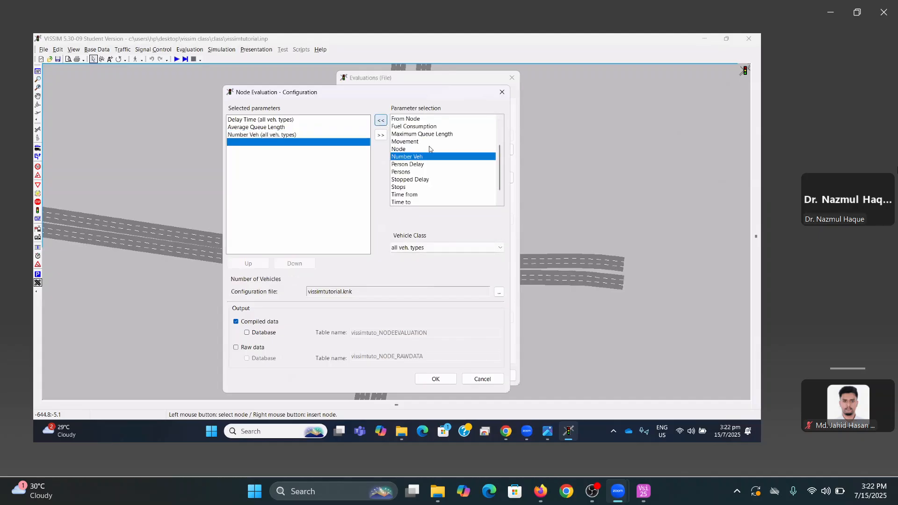
click(412, 179)
click(381, 120)
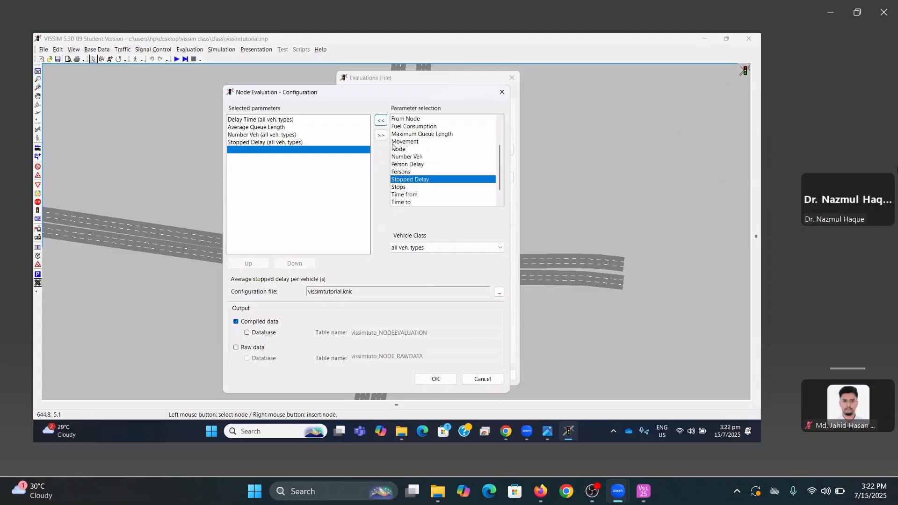
click(401, 187)
click(380, 120)
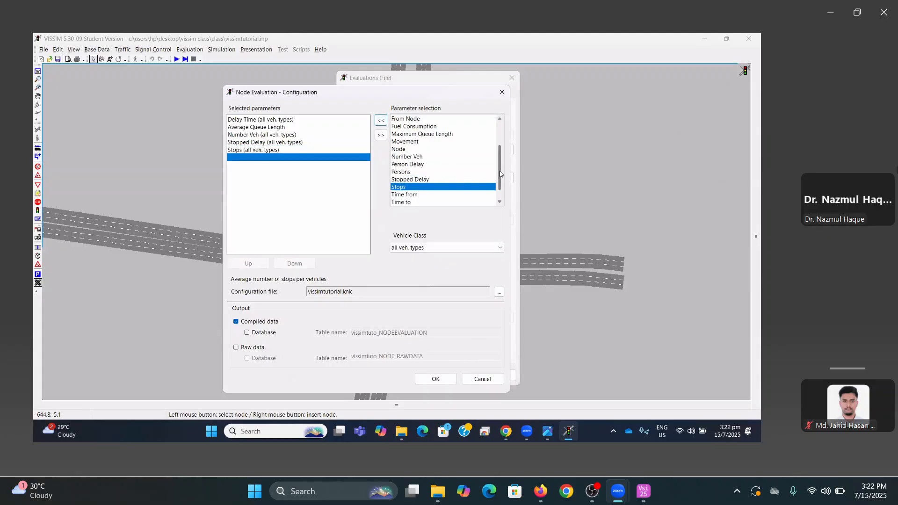
Add From Link and To Link to the node evaluation parameters and accept the configuration
drag(501, 173, 502, 183)
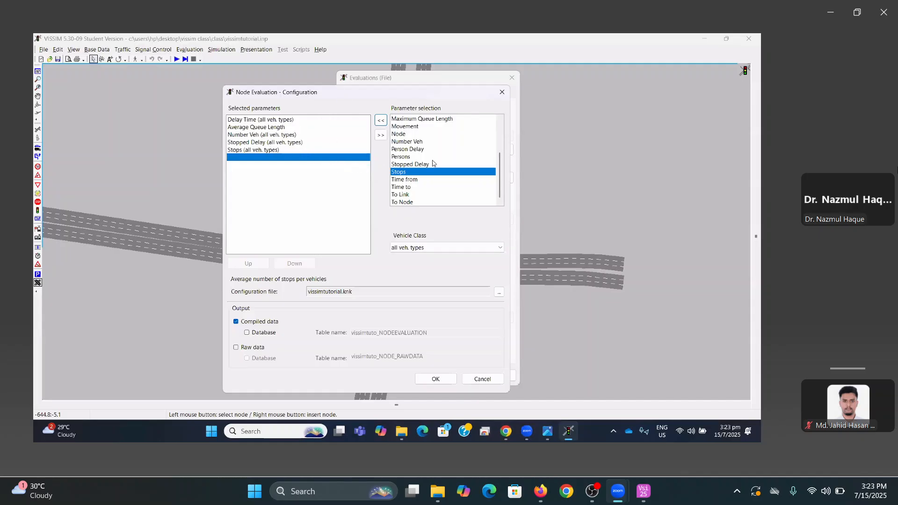
scroll(500, 187, up, 1)
mouse_move(500, 187)
mouse_down()
mouse_move(506, 179)
mouse_move(508, 187)
mouse_up()
drag(499, 185, 508, 140)
click(405, 158)
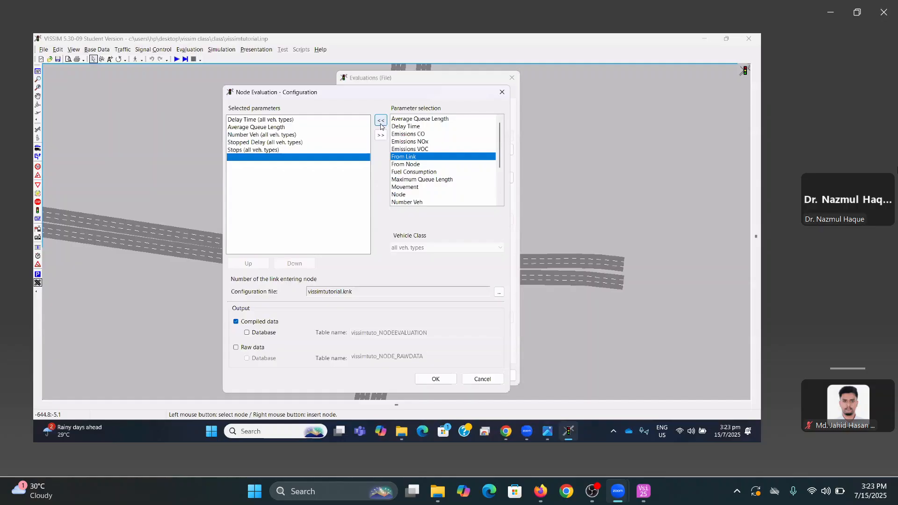
click(381, 122)
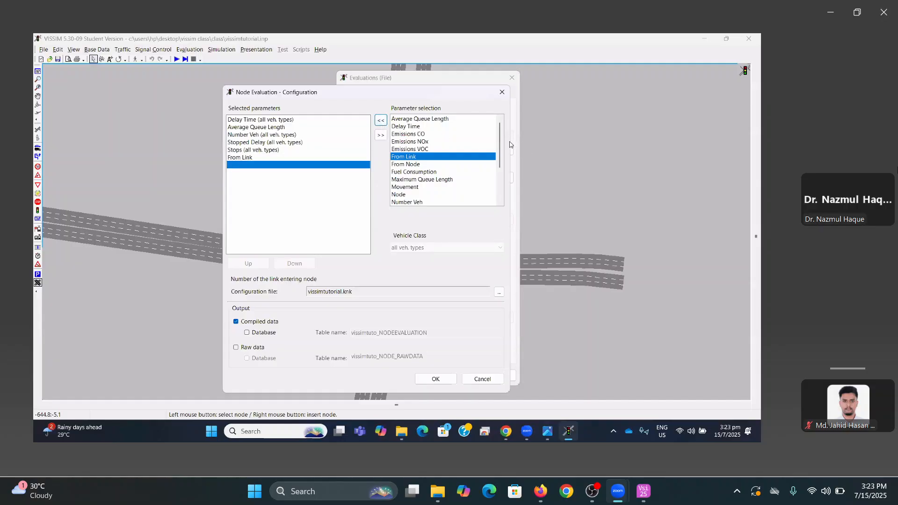
drag(498, 137, 504, 172)
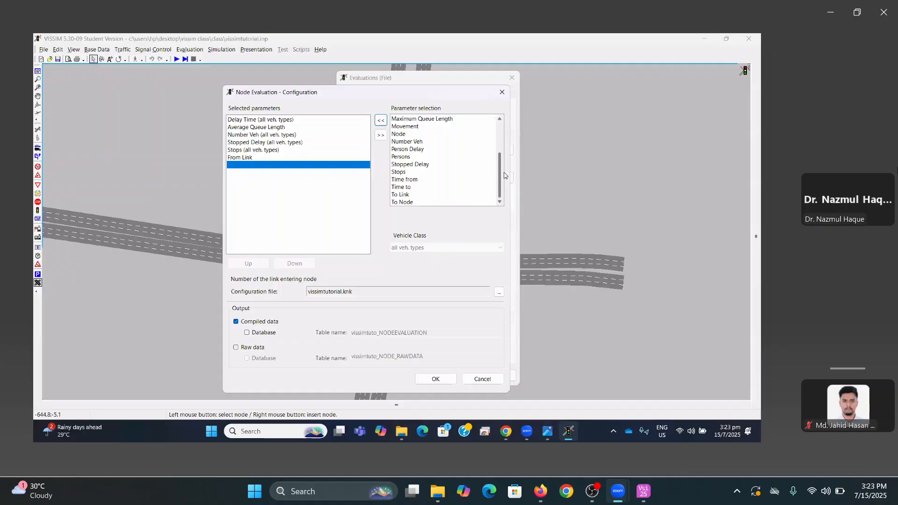
click(400, 194)
click(381, 120)
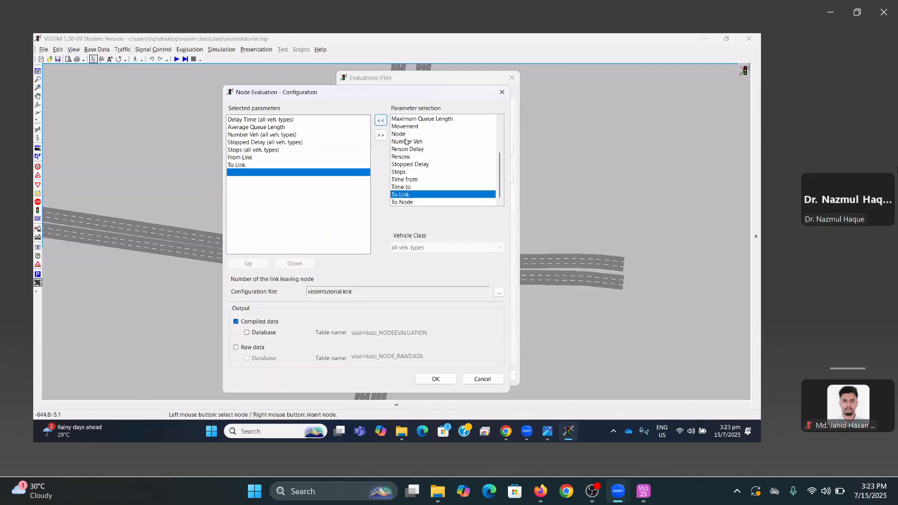
drag(394, 93, 381, 73)
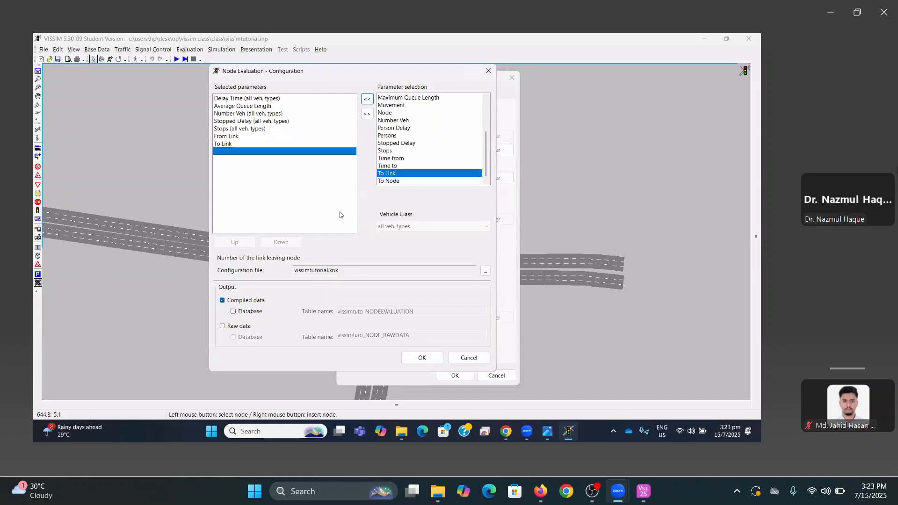
click(421, 358)
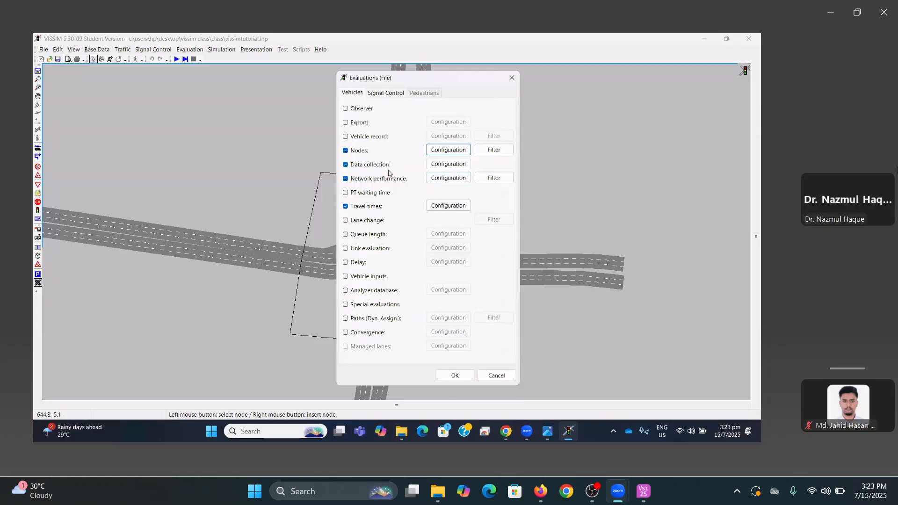
Open the data collection configuration and enable compiled data as its output
click(448, 163)
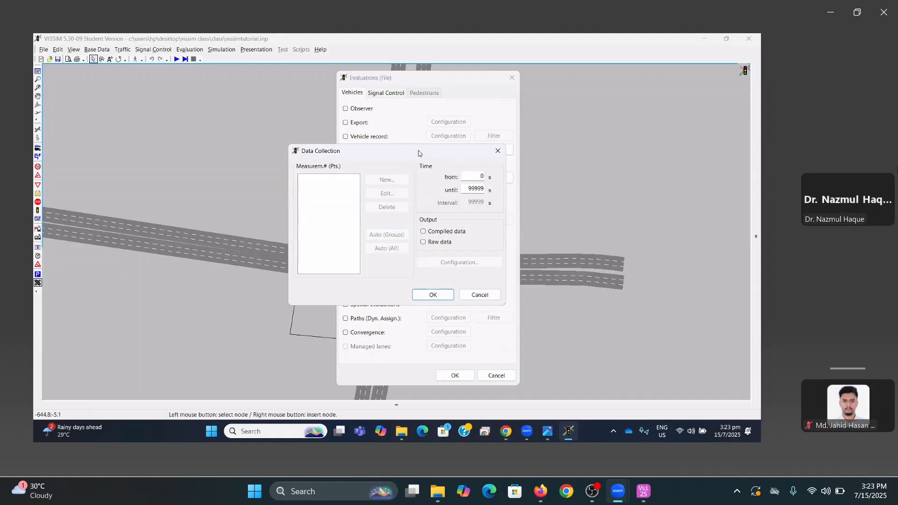
drag(418, 150, 409, 116)
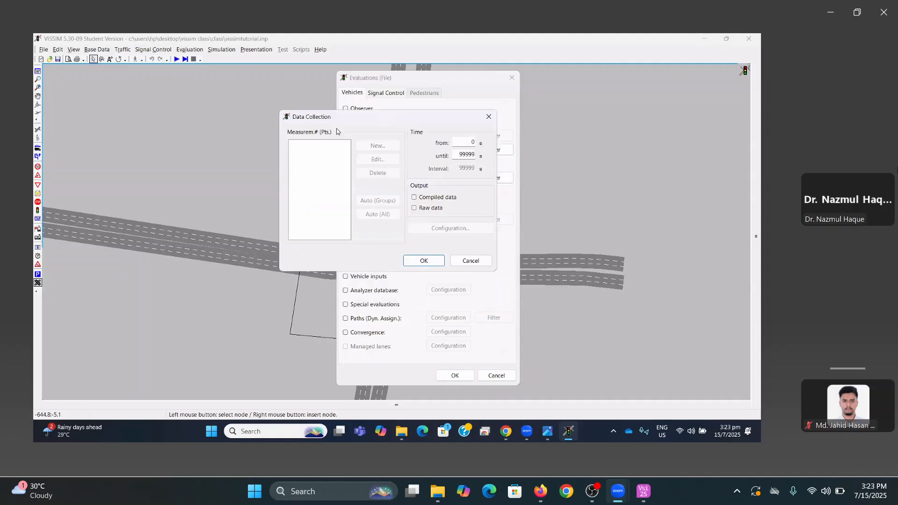
drag(323, 120, 337, 128)
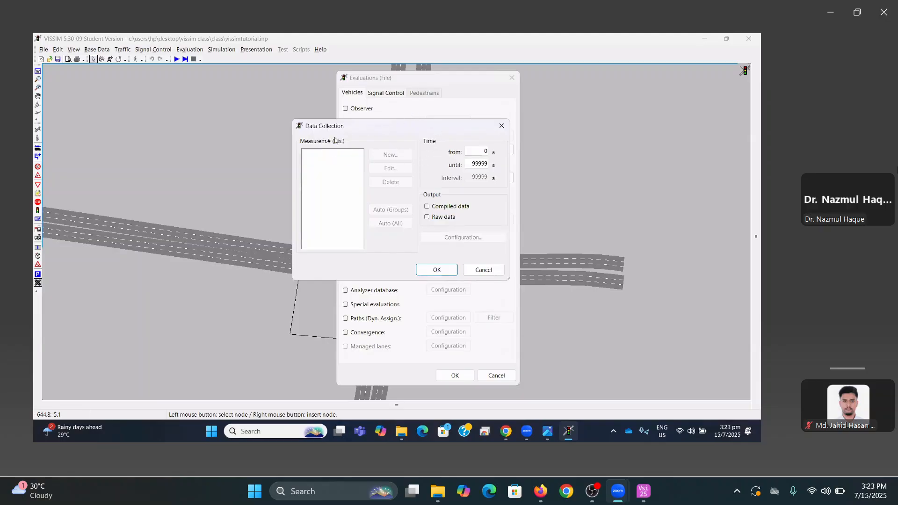
drag(330, 125, 305, 108)
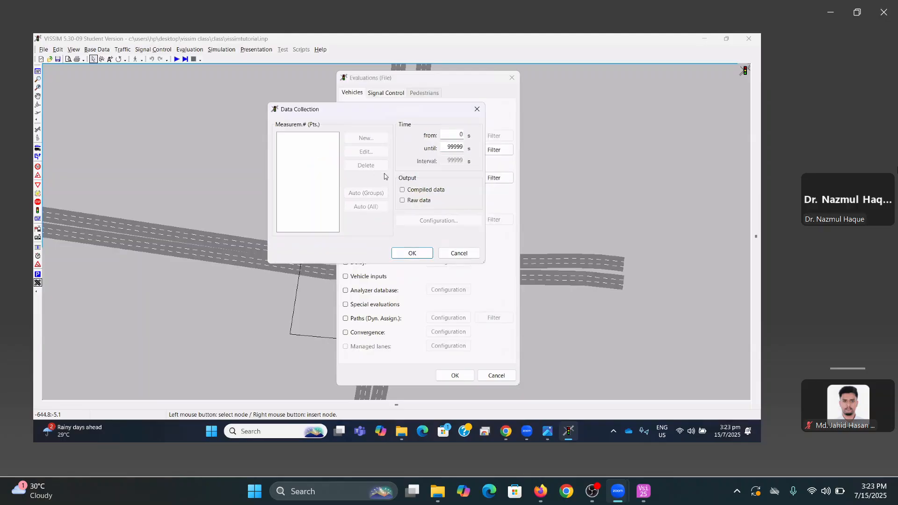
click(402, 190)
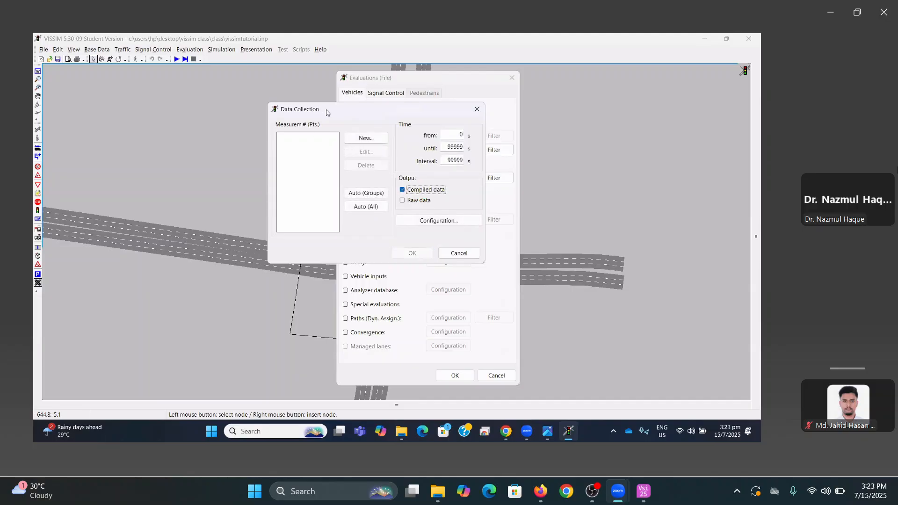
Create data collection measurement 1 from the three From Kataban points, 1 to 3
drag(326, 111, 345, 122)
click(385, 150)
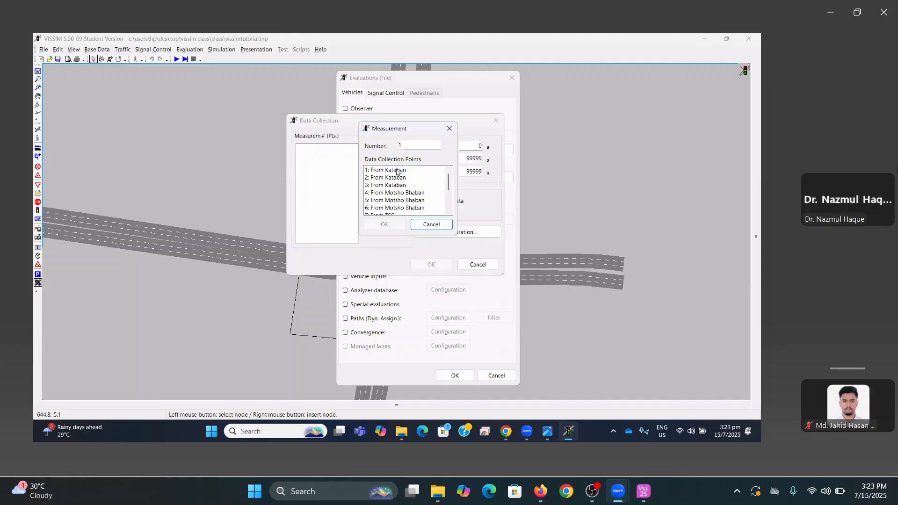
click(395, 170)
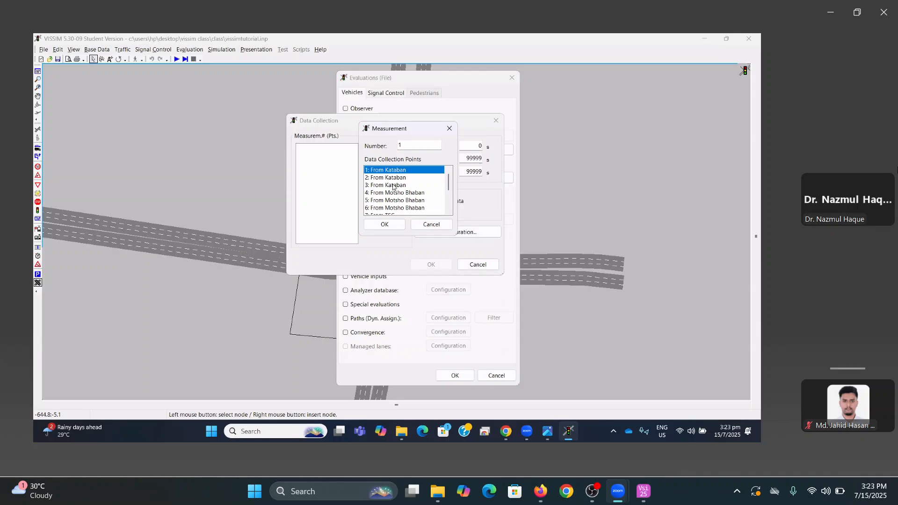
shift+click(393, 186)
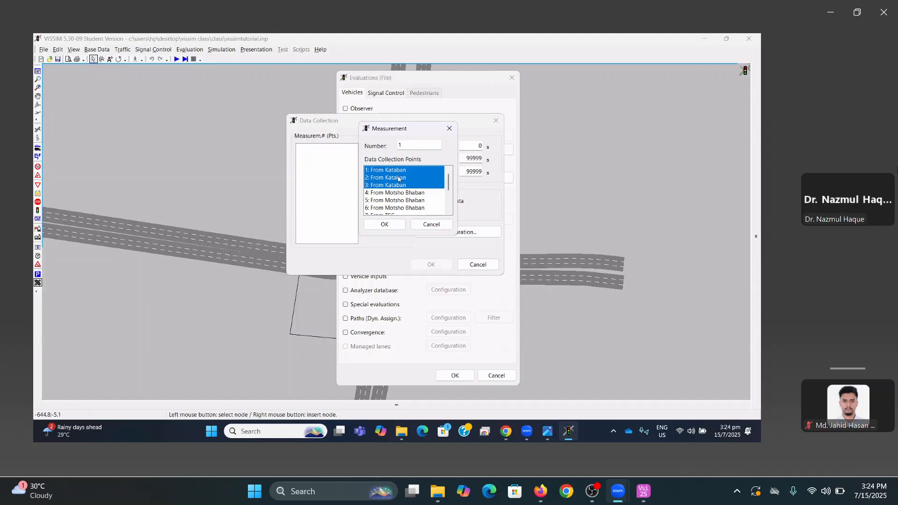
click(389, 225)
Create data collection measurement 2 from the three From Motsho Bhaban points, 4 to 6
click(382, 149)
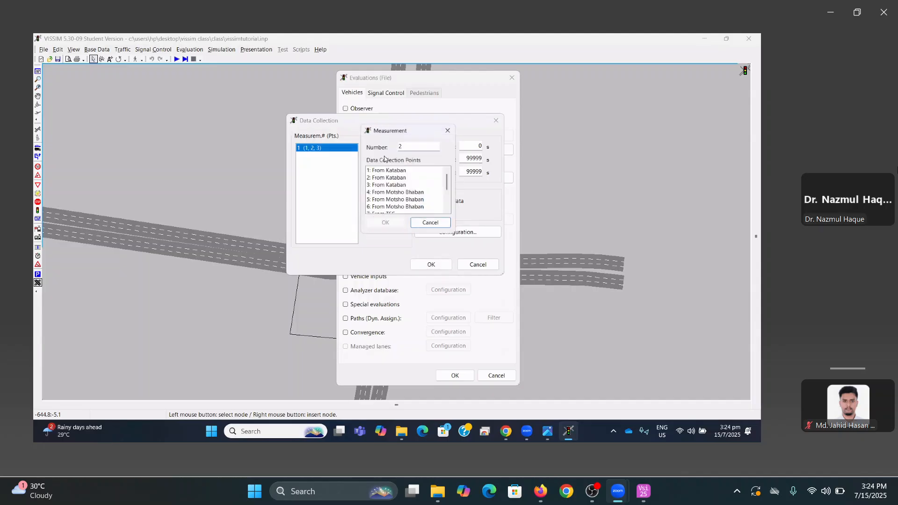
click(400, 194)
shift+click(400, 208)
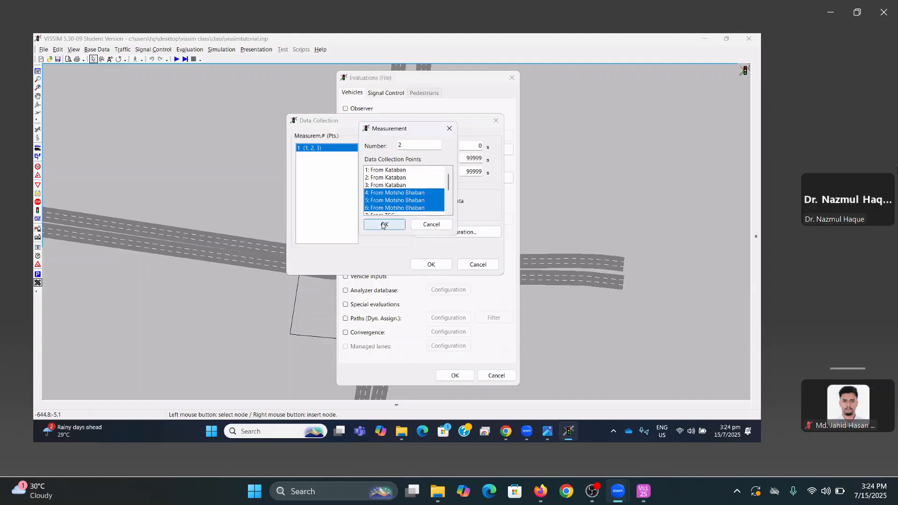
click(383, 225)
Start a new data collection measurement numbered 3 and select From TSC point 7 for it
click(383, 149)
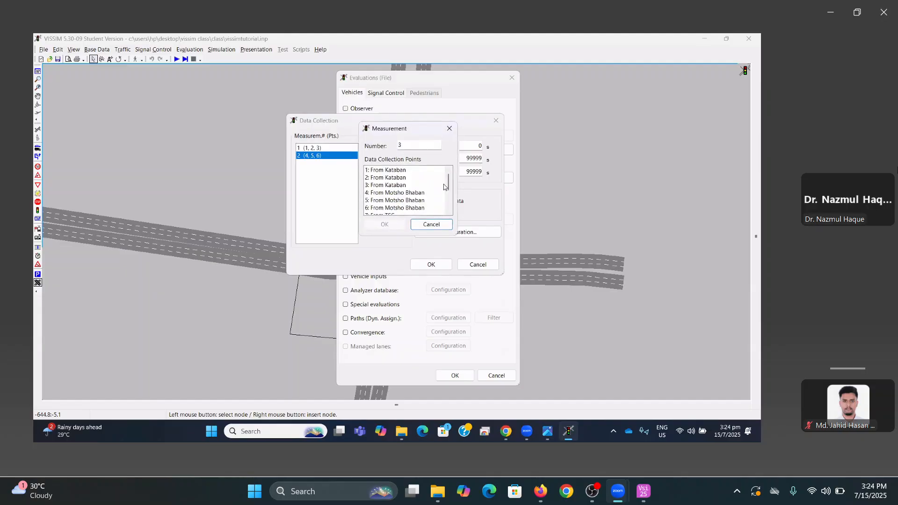
scroll(442, 189, down, 1)
click(384, 192)
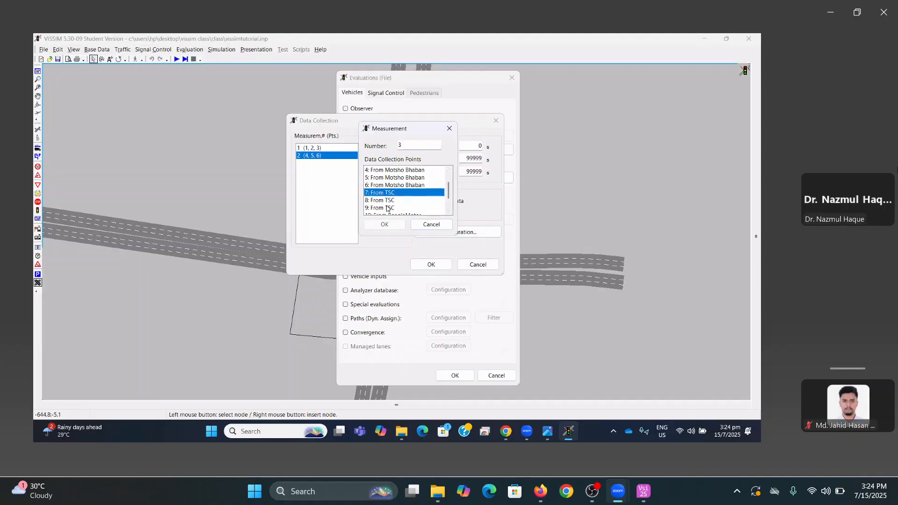
Complete measurement 3 with data collection points 7 to 9, and create measurement 4 with the BanglaMotor points 10 to 12
shift+click(388, 209)
click(384, 224)
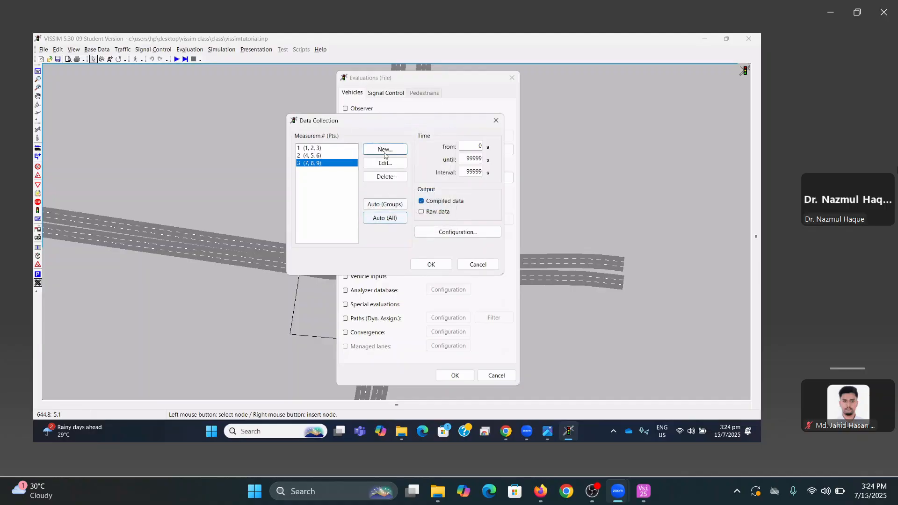
click(385, 149)
scroll(404, 197, down, 2)
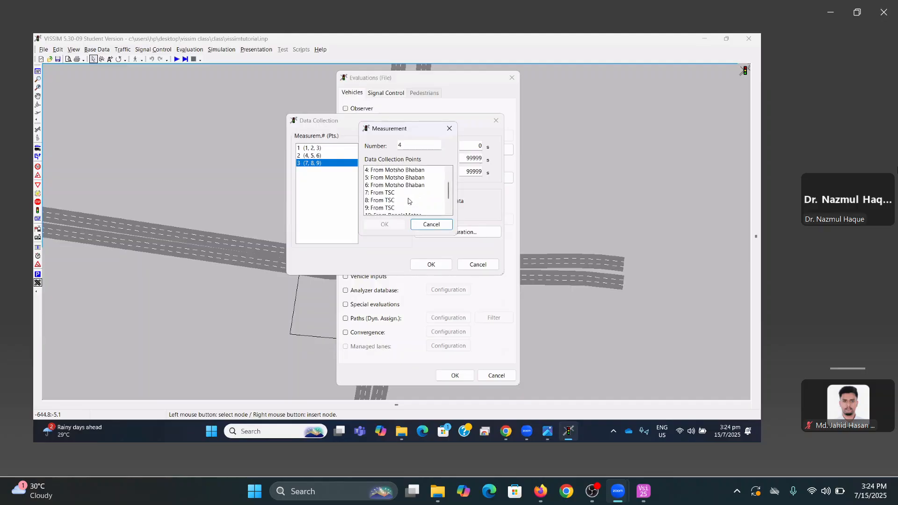
click(395, 193)
shift+click(394, 208)
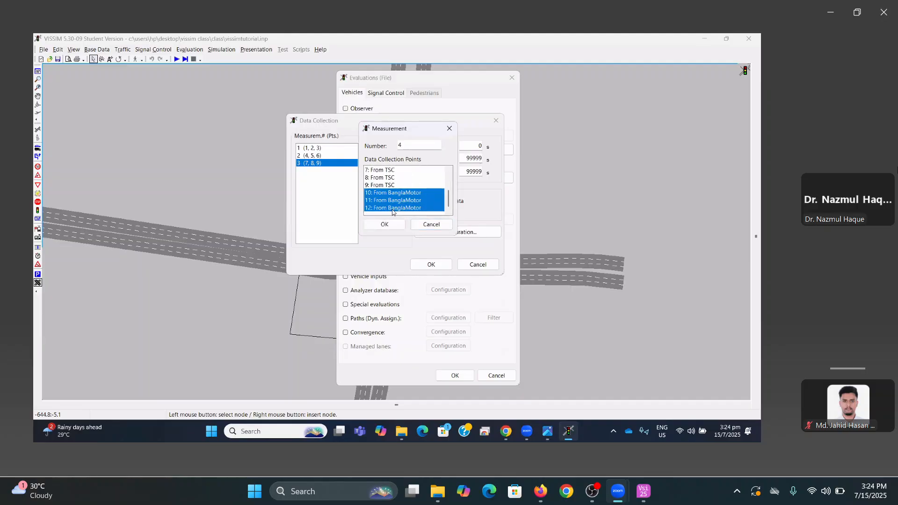
click(383, 224)
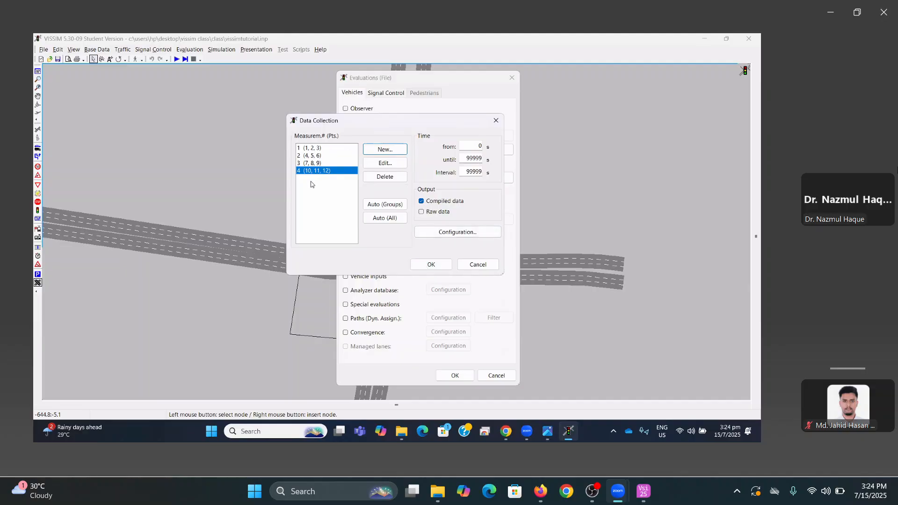
In the data collection configuration, add columns for mean acceleration and number of vehicles, both for all vehicle types
click(450, 232)
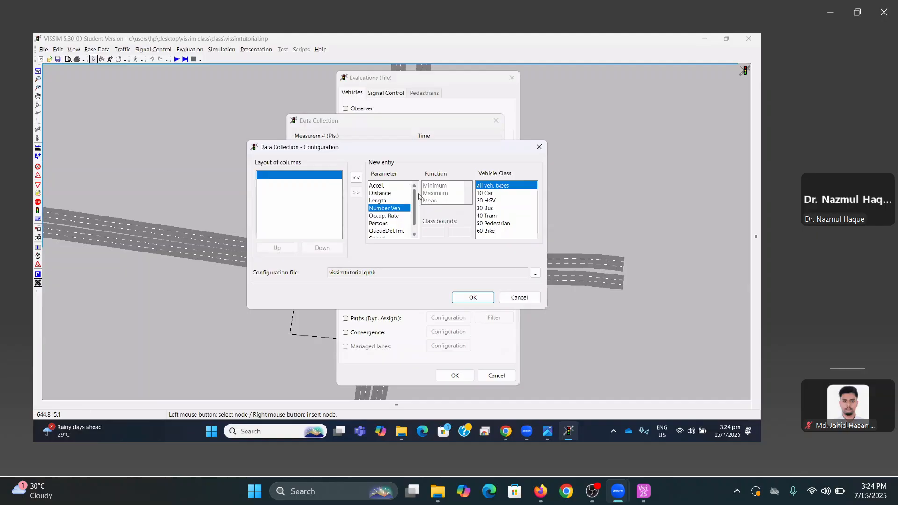
click(382, 186)
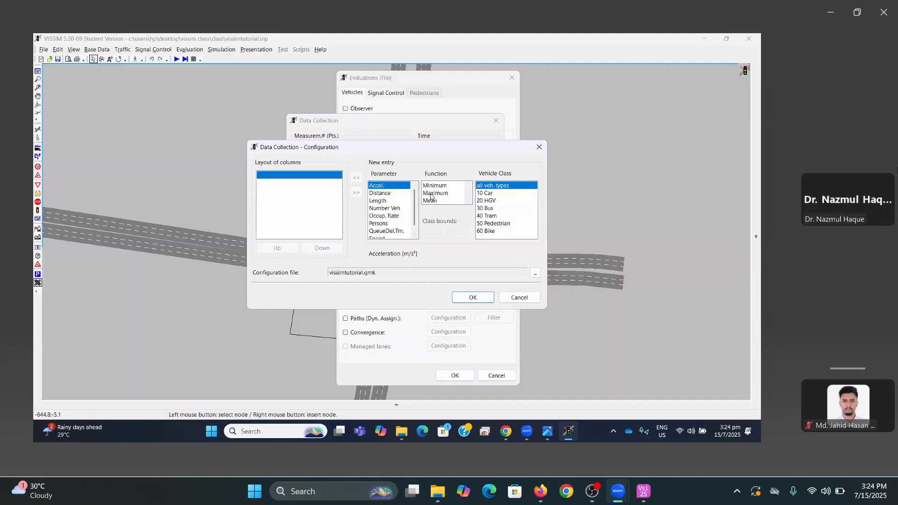
click(431, 200)
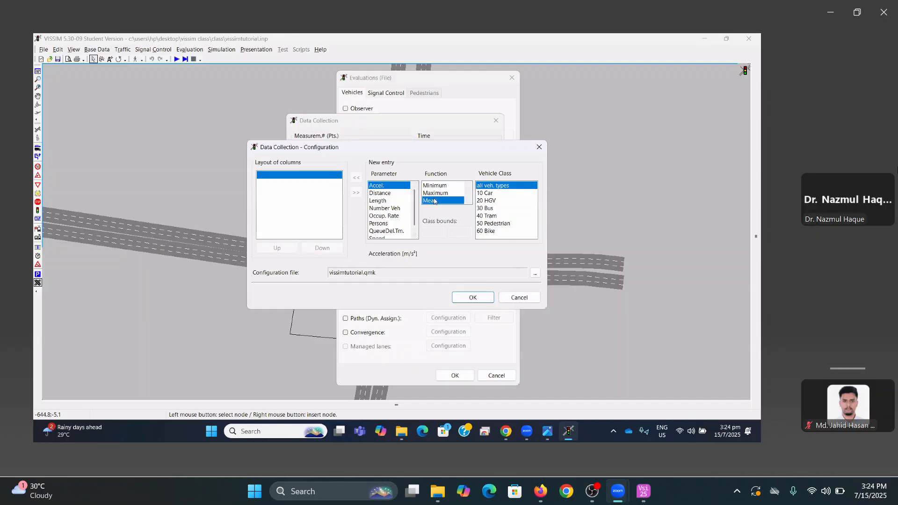
click(356, 179)
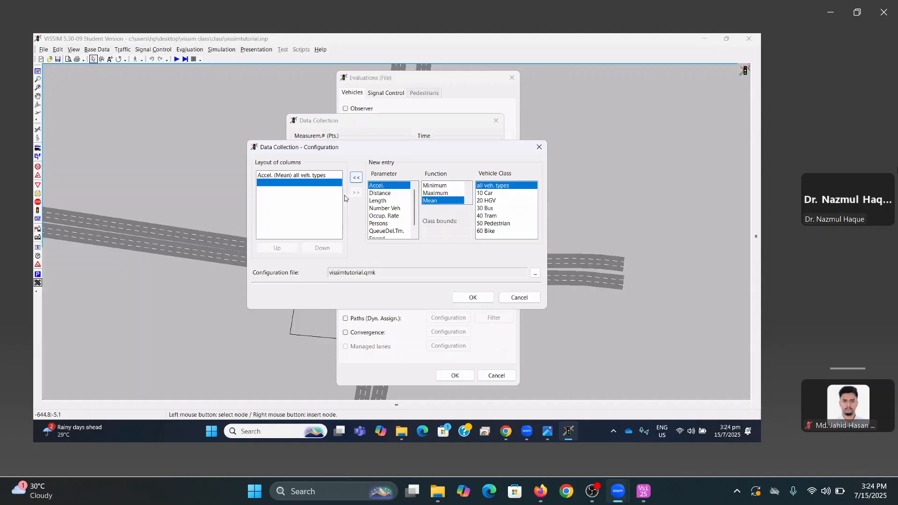
click(385, 208)
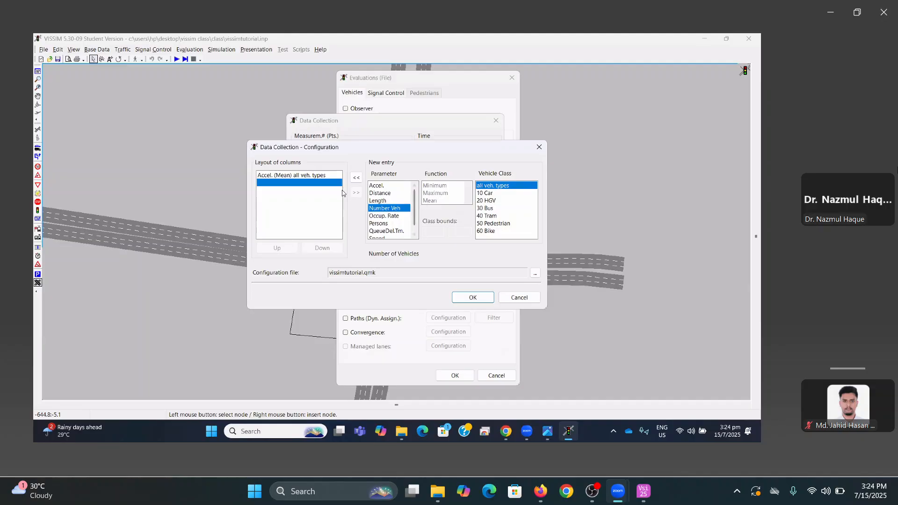
click(356, 178)
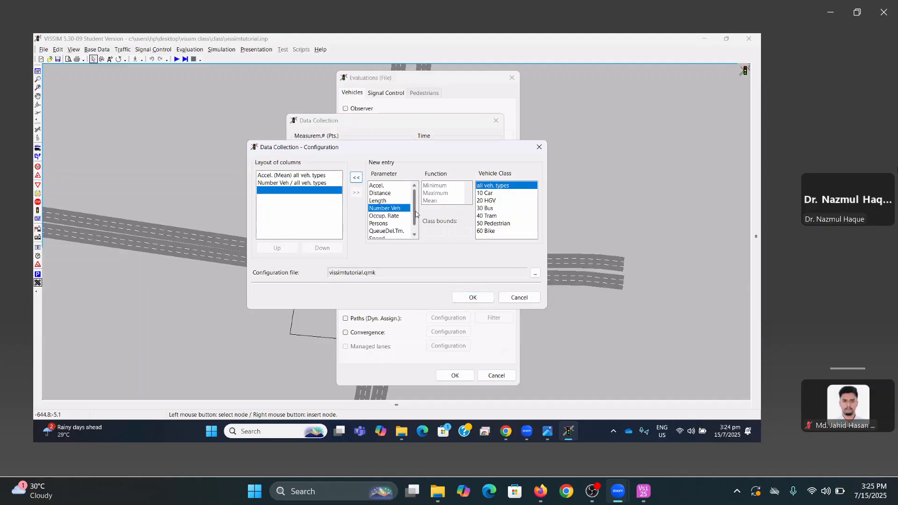
Add mean Speed and mean QueueDel.Tm. columns for all vehicle types, and accept the data collection settings
scroll(415, 214, down, 1)
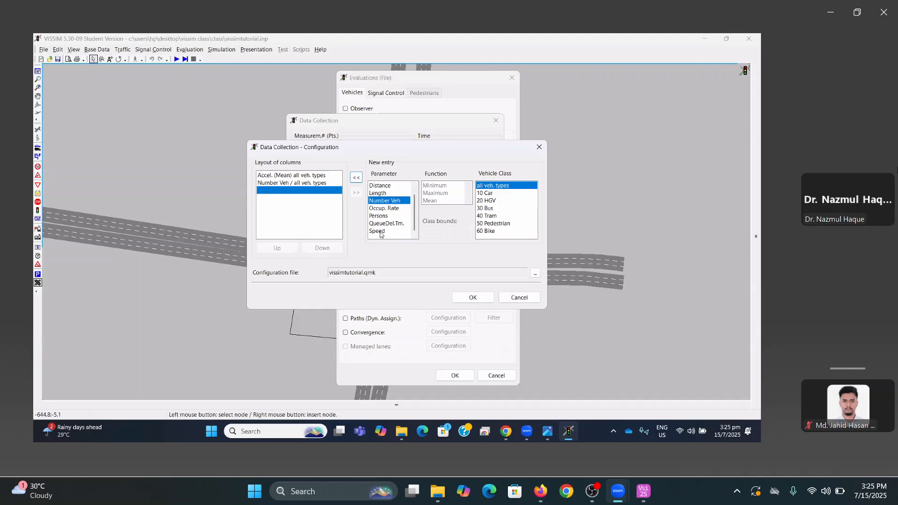
click(379, 232)
click(429, 202)
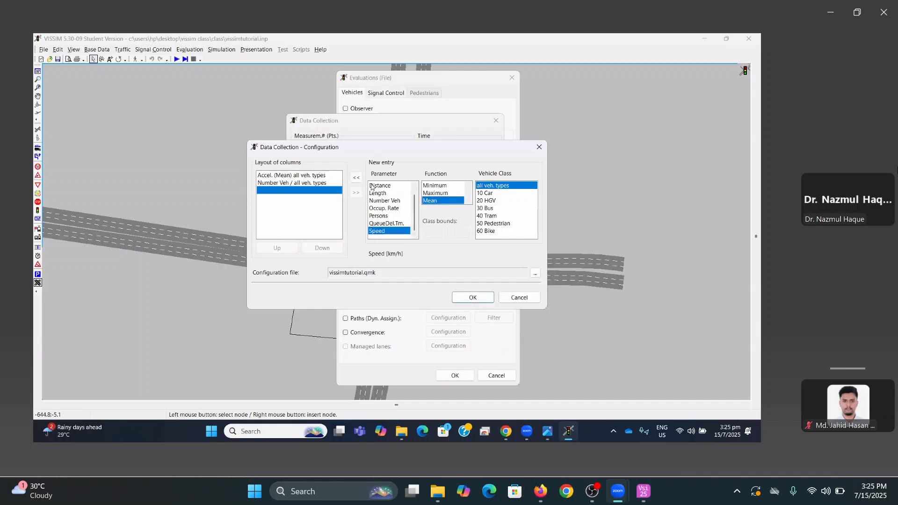
click(355, 177)
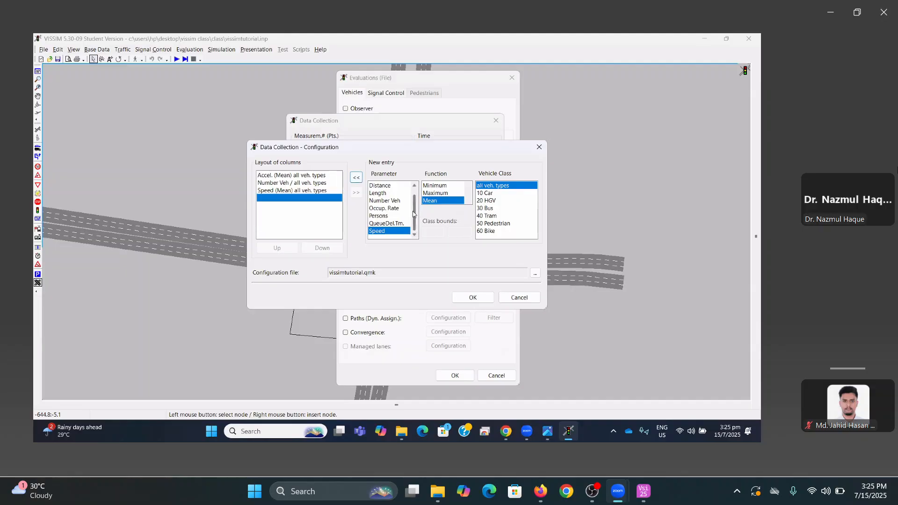
click(382, 222)
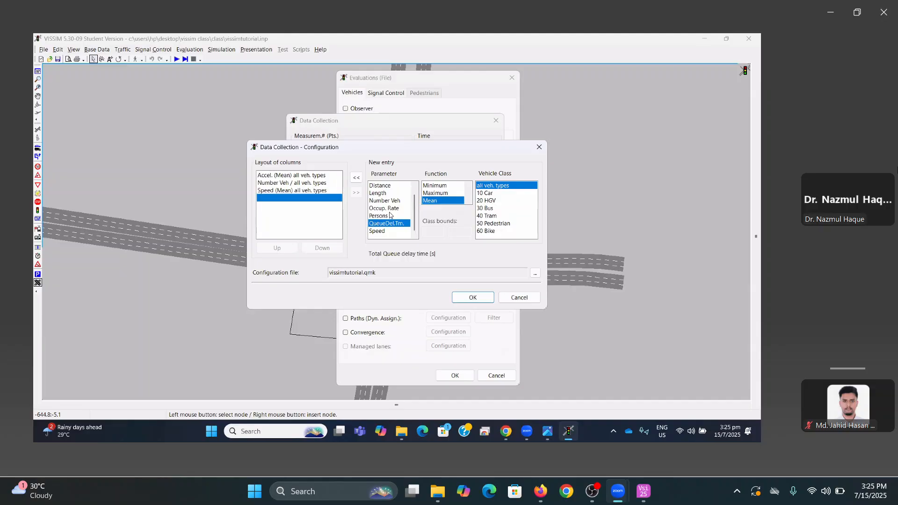
click(357, 179)
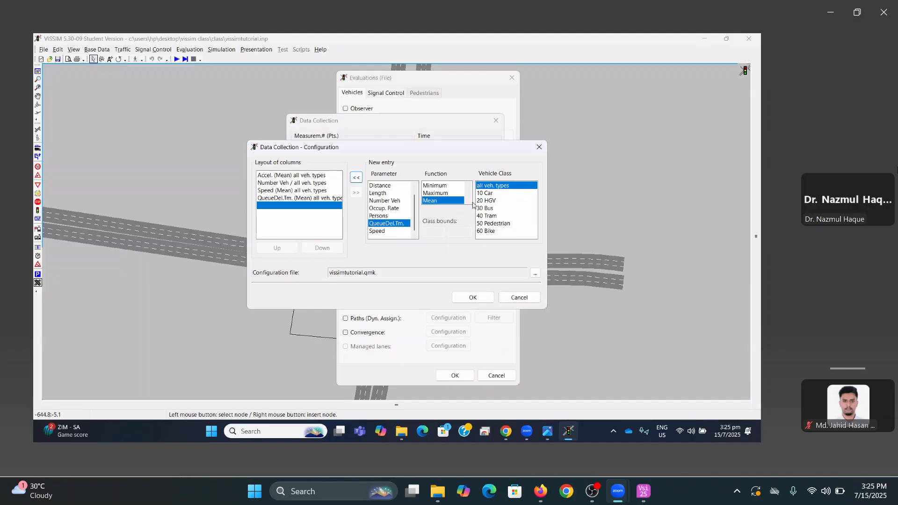
drag(452, 148, 428, 136)
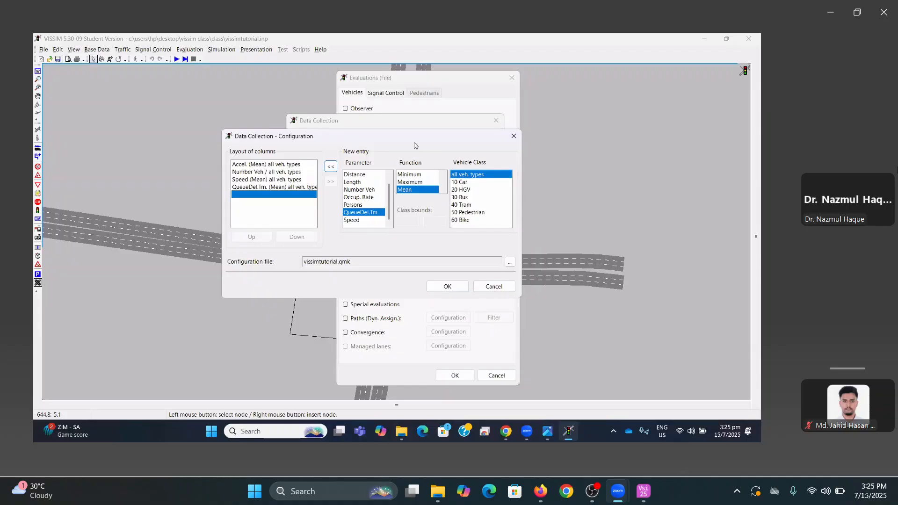
drag(413, 138, 452, 138)
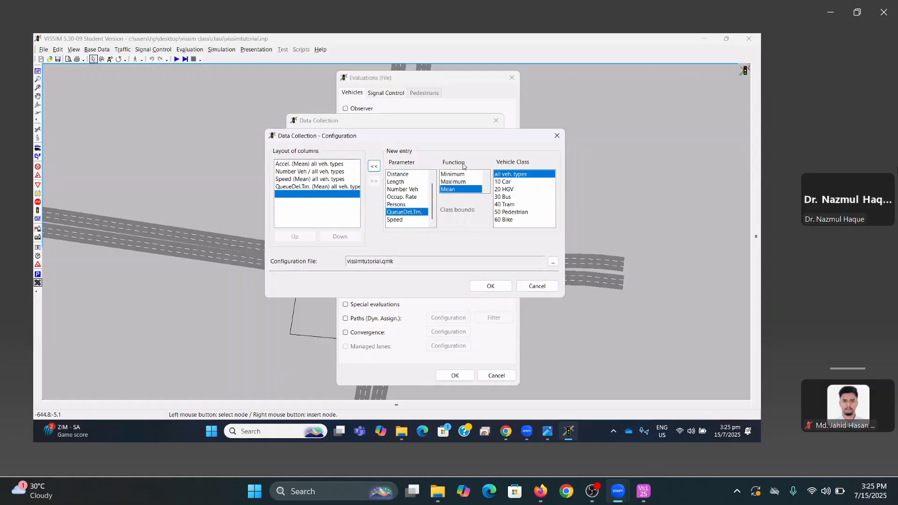
drag(453, 143, 461, 152)
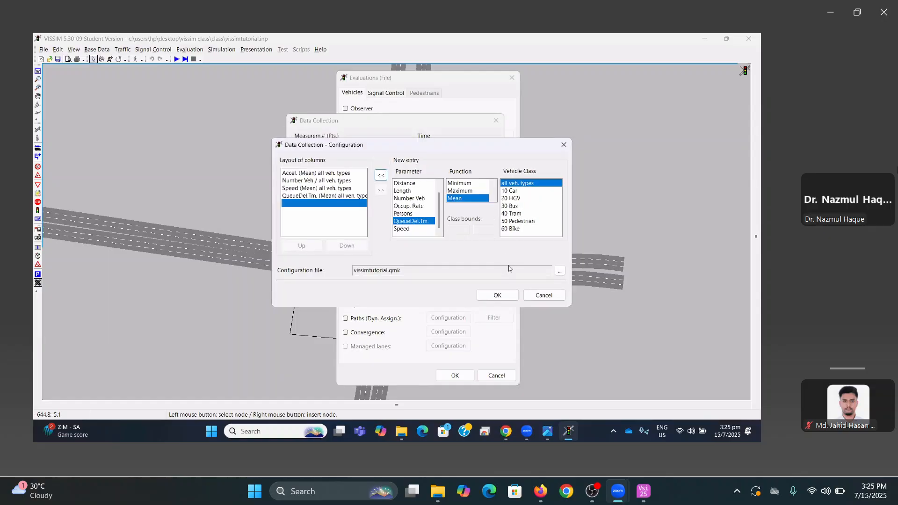
click(506, 299)
click(428, 261)
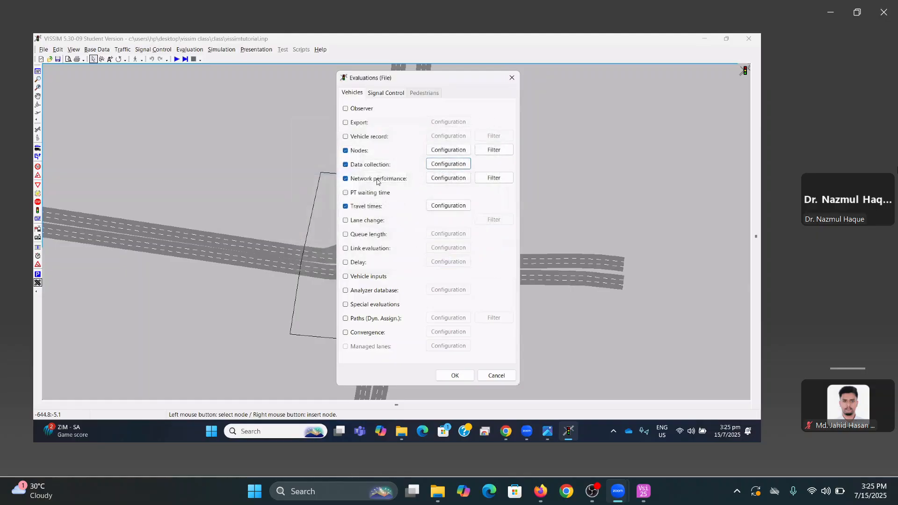
In the network performance configuration, add average delay time and average number of stops for all vehicle types
click(434, 182)
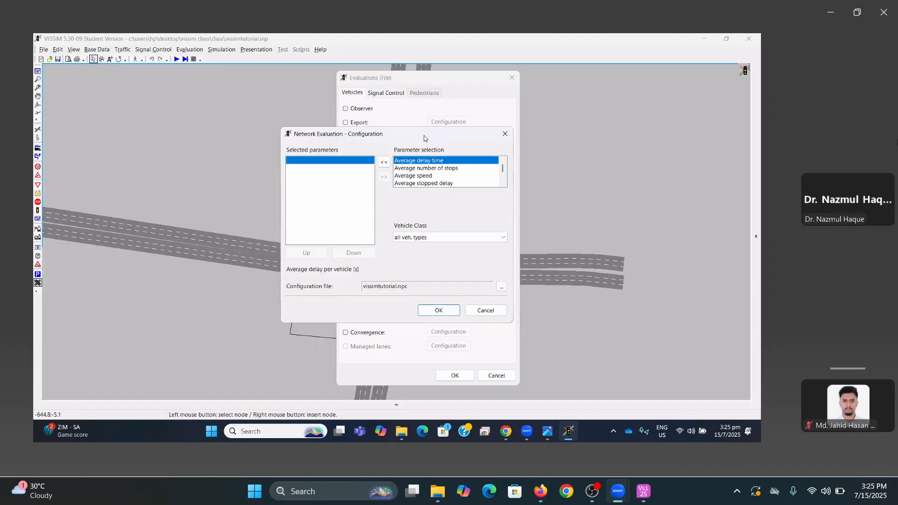
drag(425, 139, 424, 134)
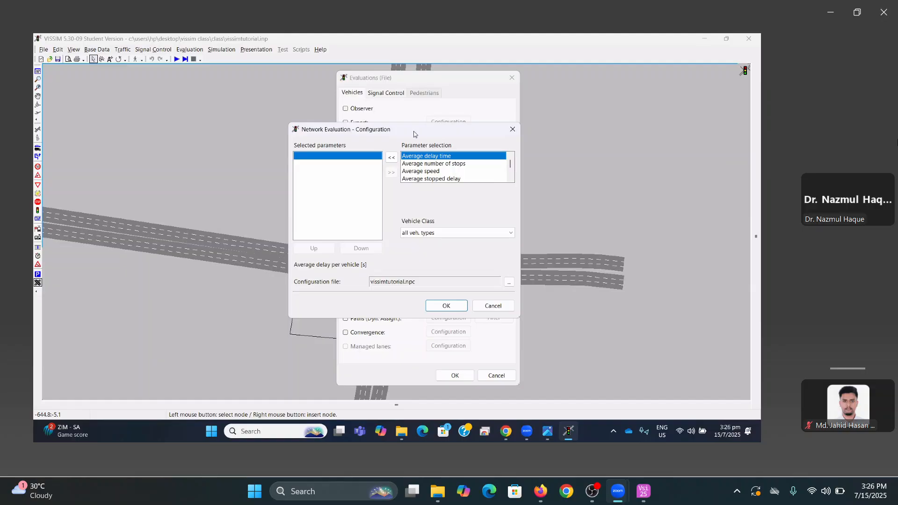
click(391, 158)
click(409, 164)
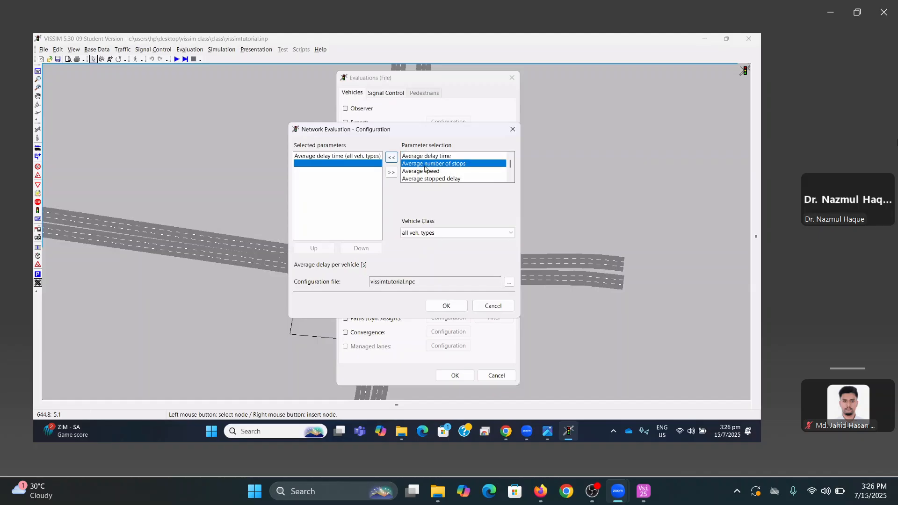
click(394, 158)
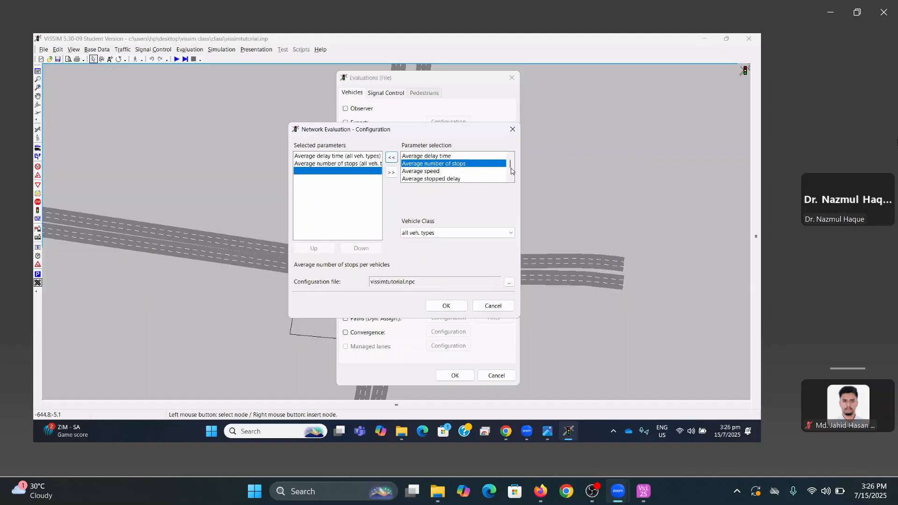
Add average speed, average stopped delay and Delay Time for all vehicle types to the network evaluation parameters
click(510, 178)
click(430, 164)
click(391, 158)
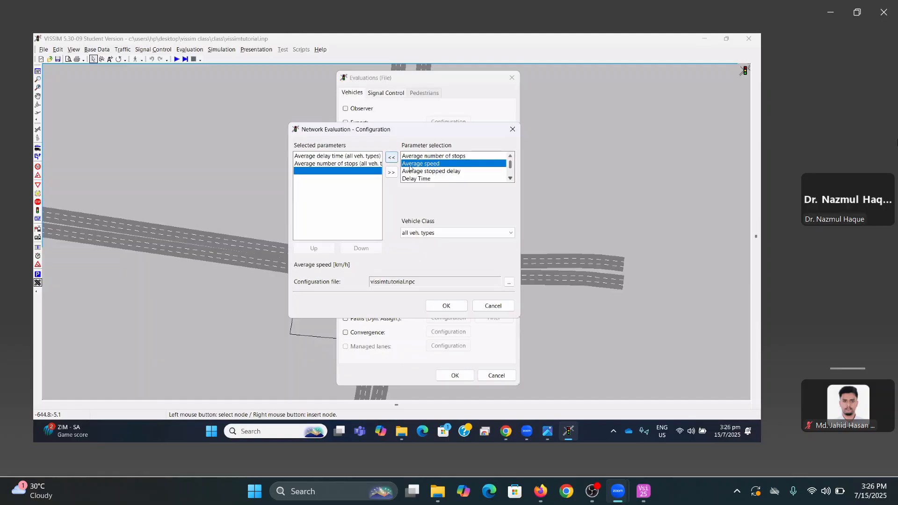
click(427, 172)
click(391, 157)
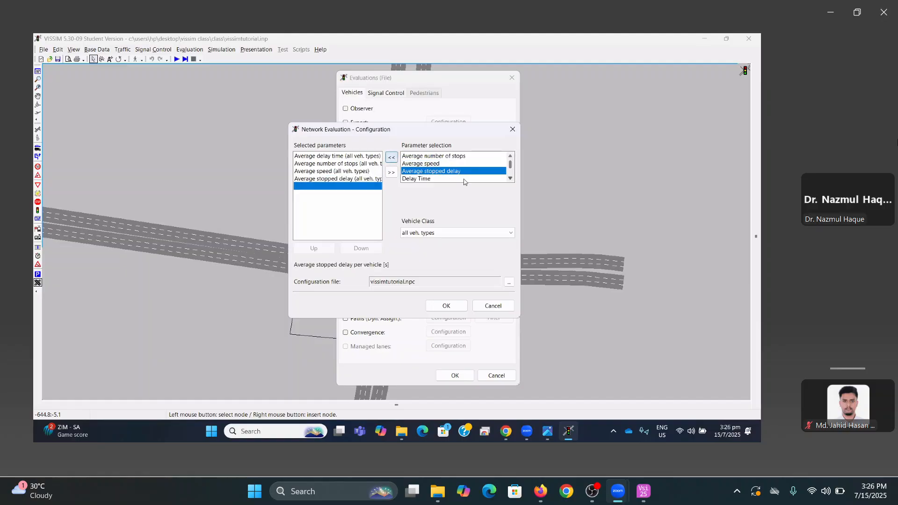
click(422, 179)
click(392, 158)
Add the total Number of Stops for all vehicle types to the network evaluation parameters
click(510, 178)
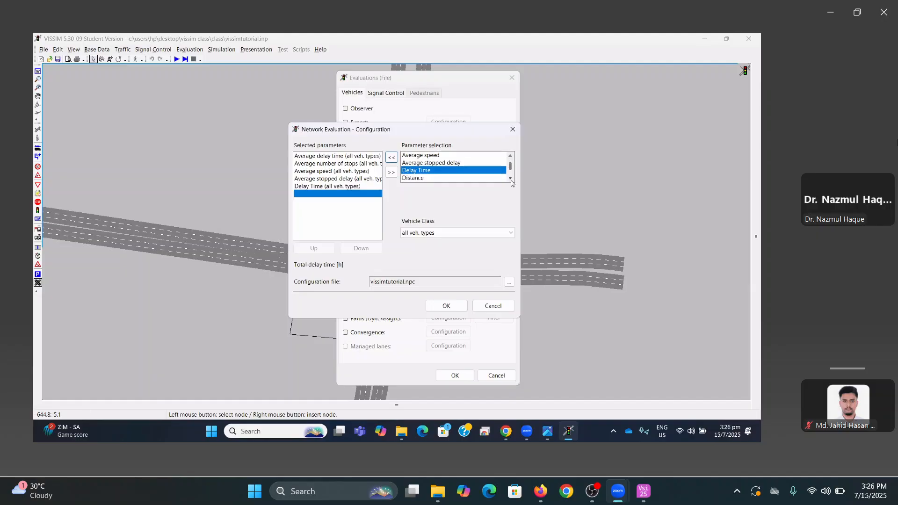
click(510, 179)
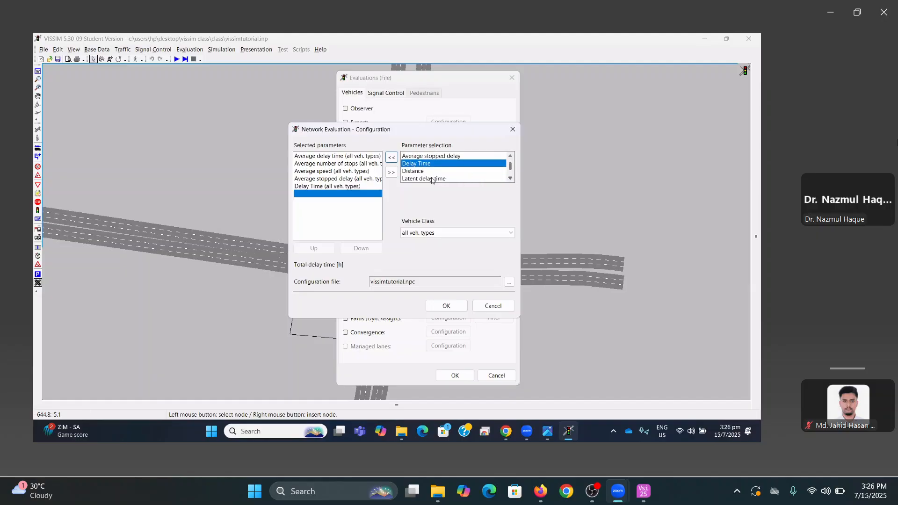
click(510, 180)
click(510, 179)
click(510, 180)
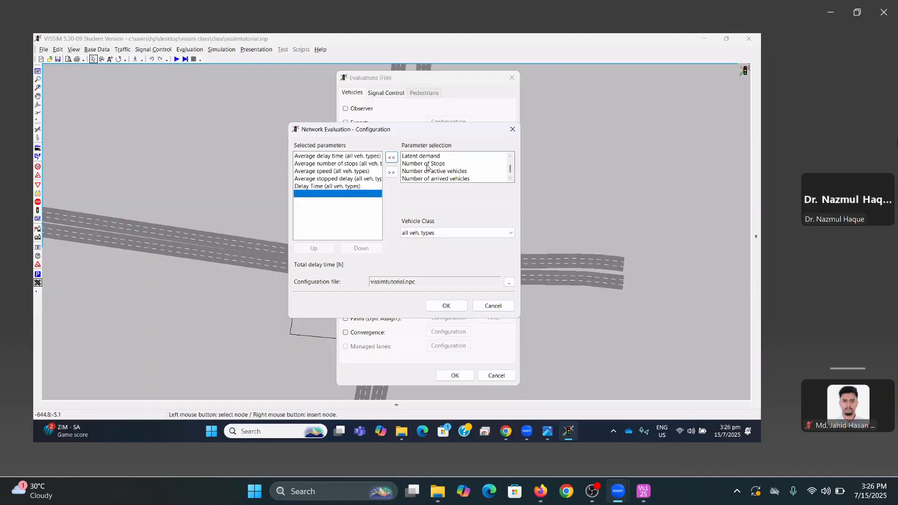
click(423, 163)
click(391, 158)
Add Stopped Delay and Travel Time for all vehicle types, and accept the network evaluation configuration
click(510, 179)
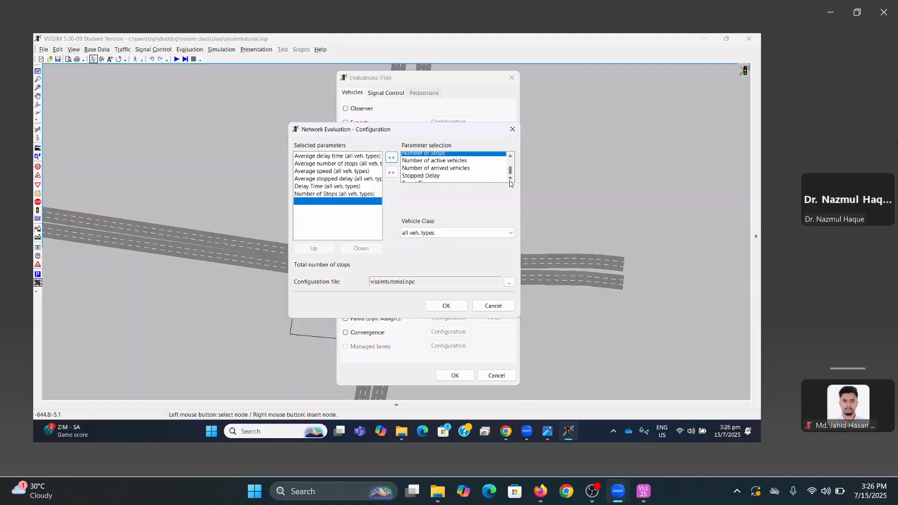
click(425, 171)
click(391, 158)
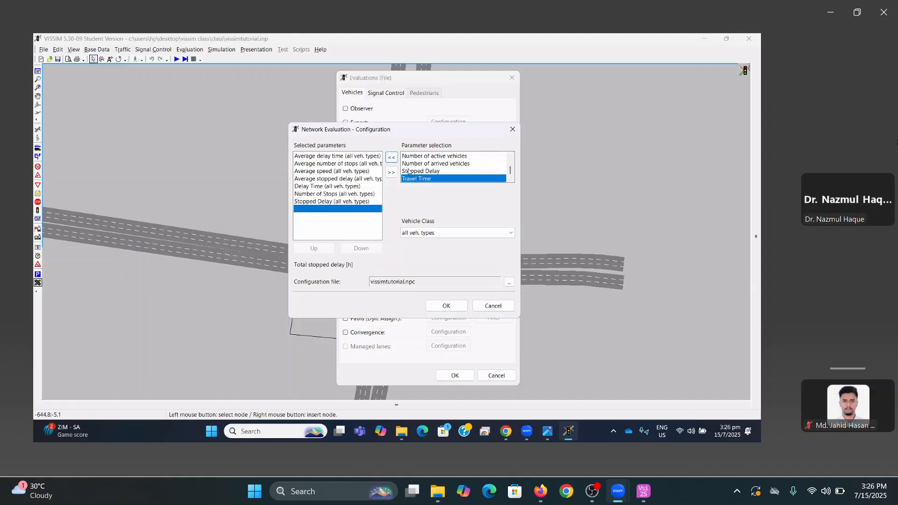
click(392, 157)
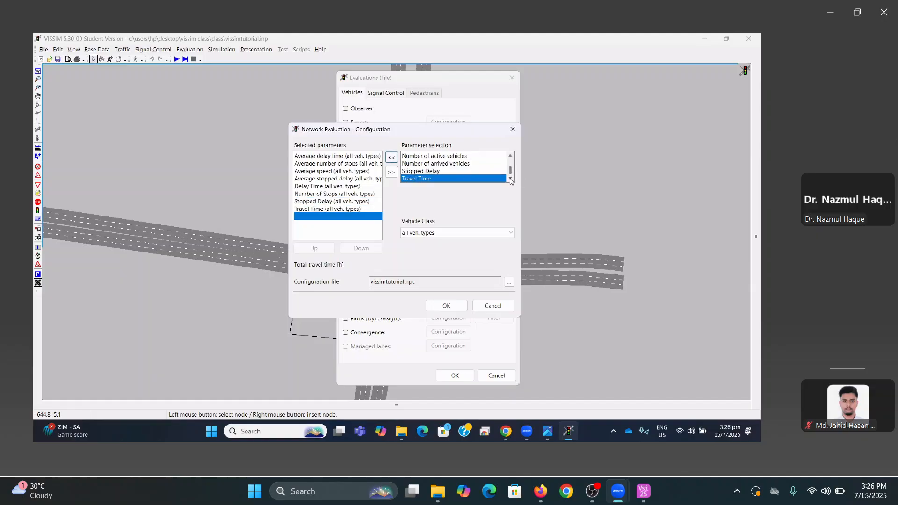
drag(510, 171, 510, 159)
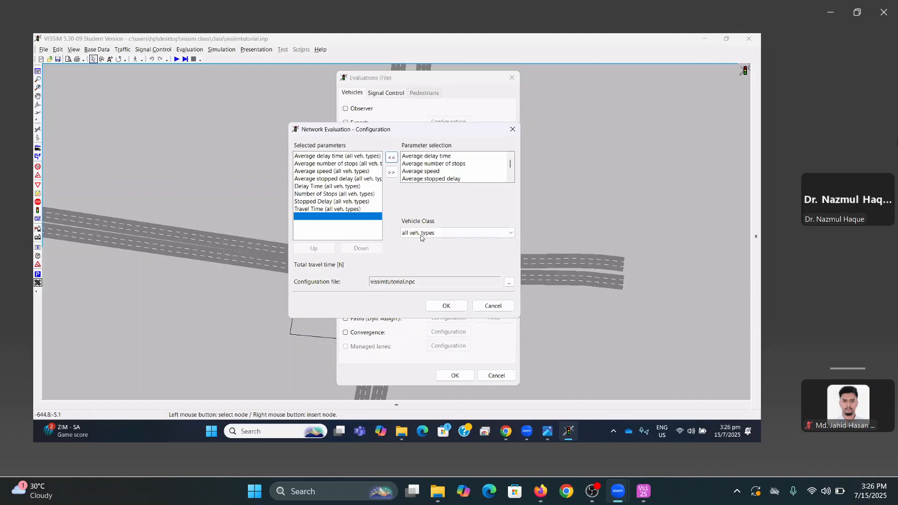
click(447, 304)
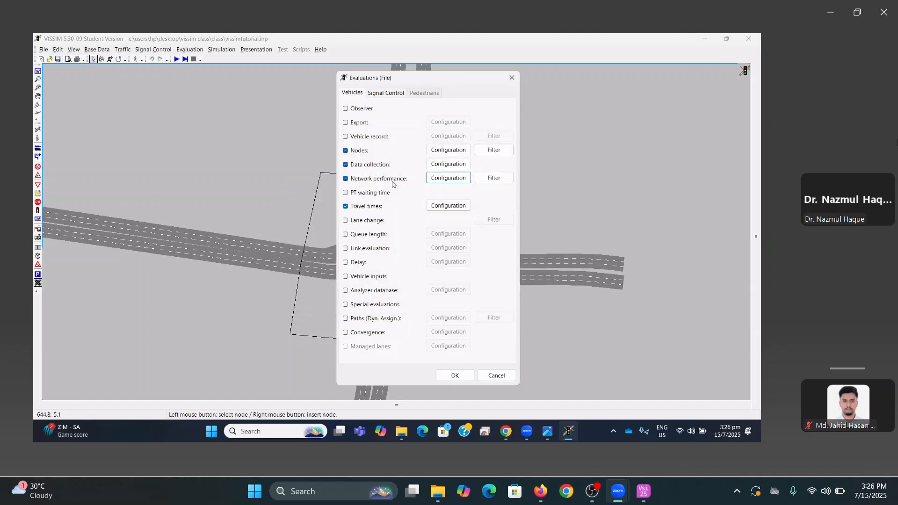
Accept the travel time configuration with all four measurements active and compiled data output, and confirm the file evaluations
click(438, 205)
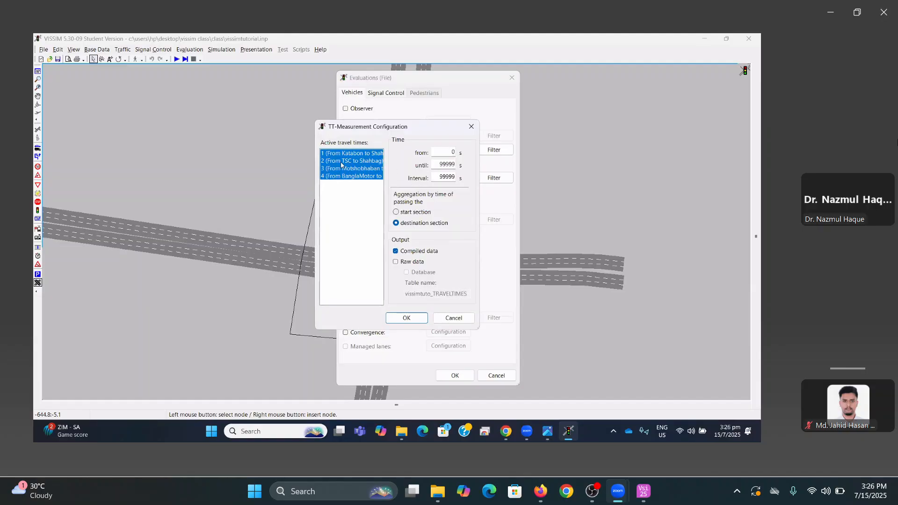
drag(405, 129, 369, 105)
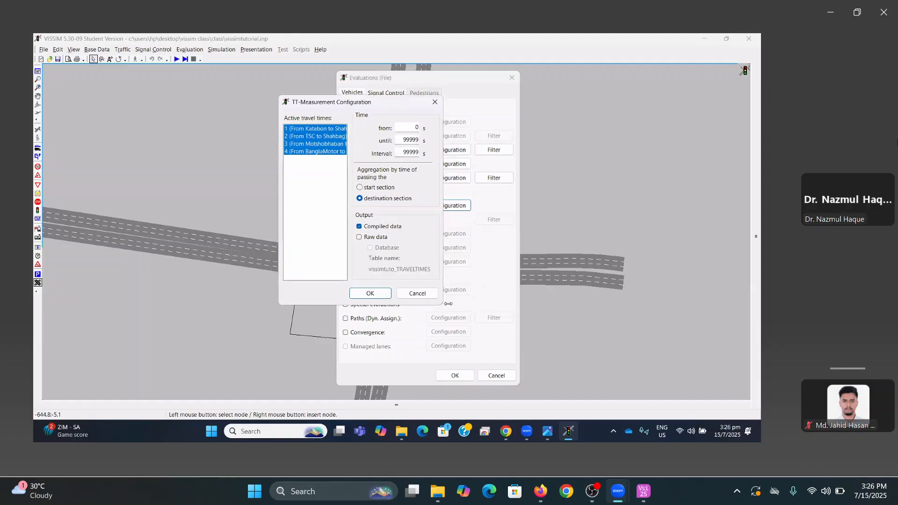
drag(537, 318, 553, 338)
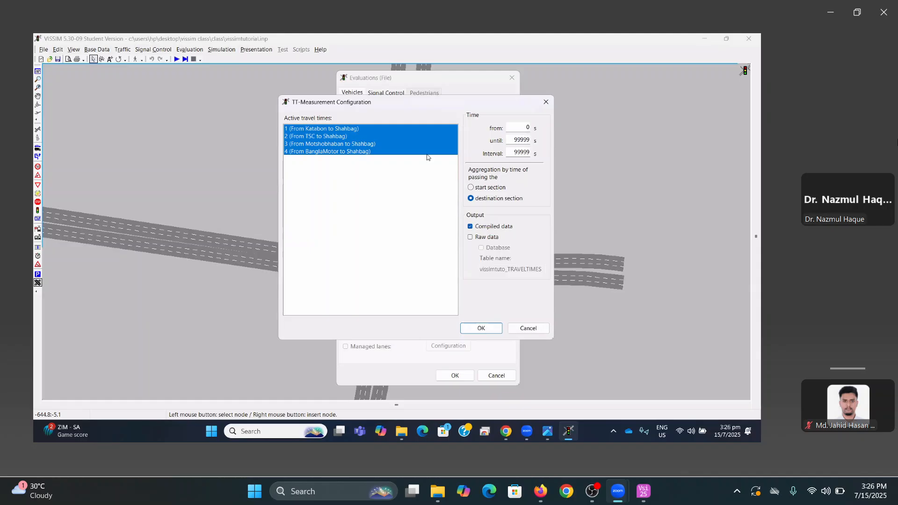
click(482, 329)
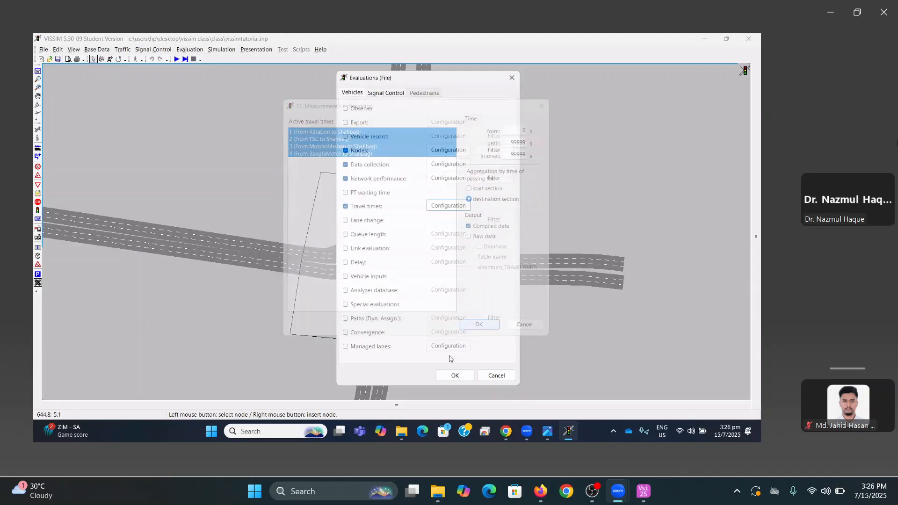
click(454, 375)
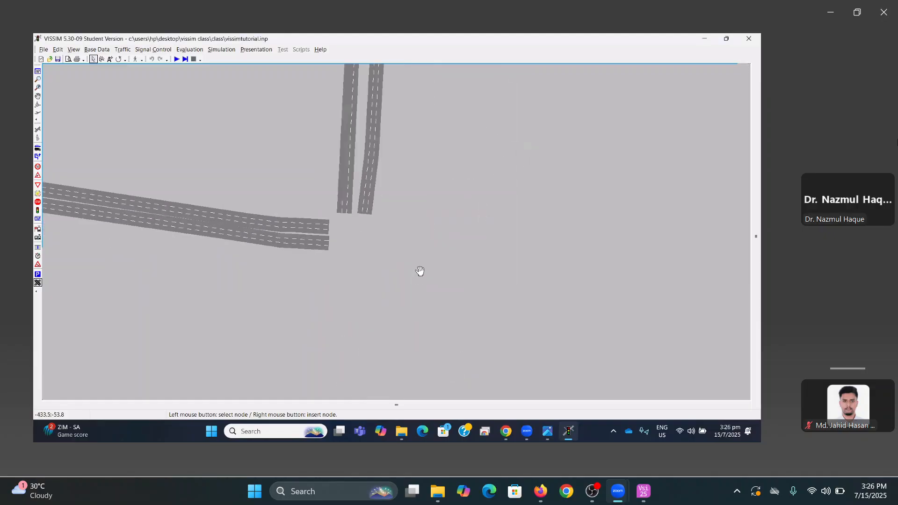
Save the changes to vissimtutorial.inp and run the simulation of the intersection to its end
click(402, 431)
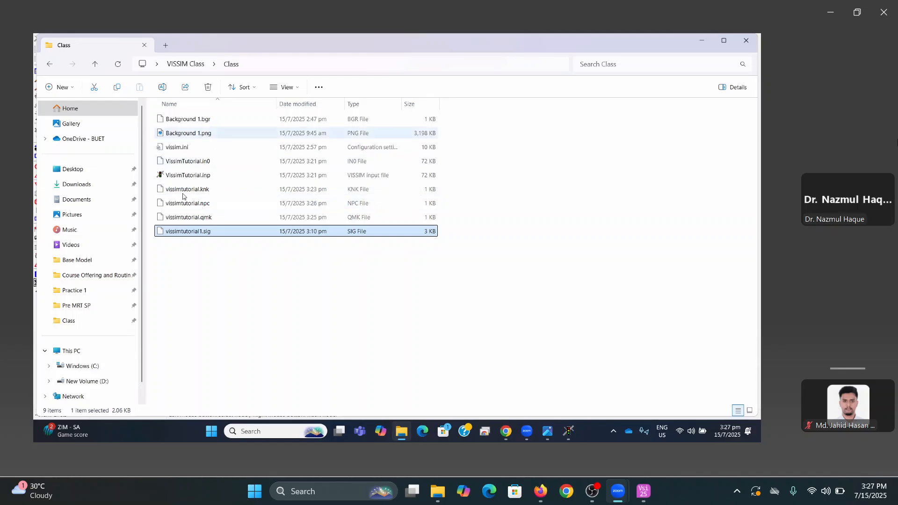
click(568, 431)
drag(448, 171, 415, 162)
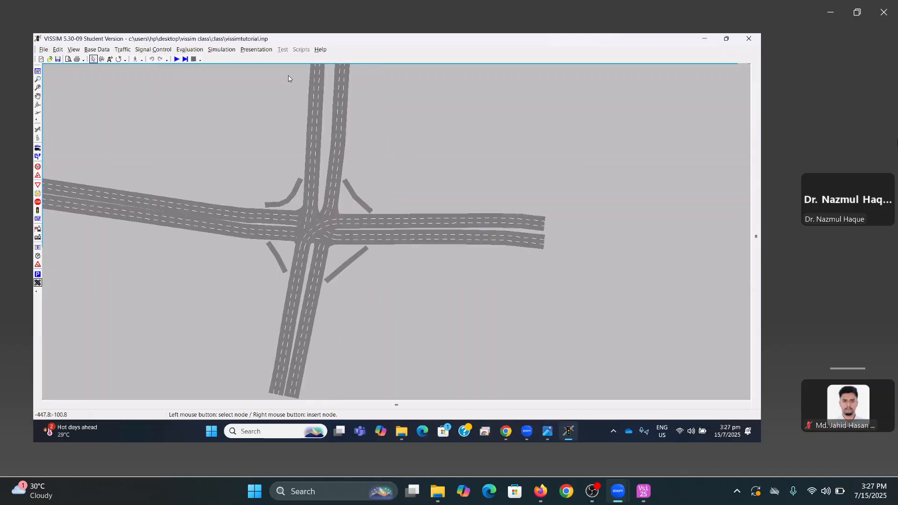
click(177, 60)
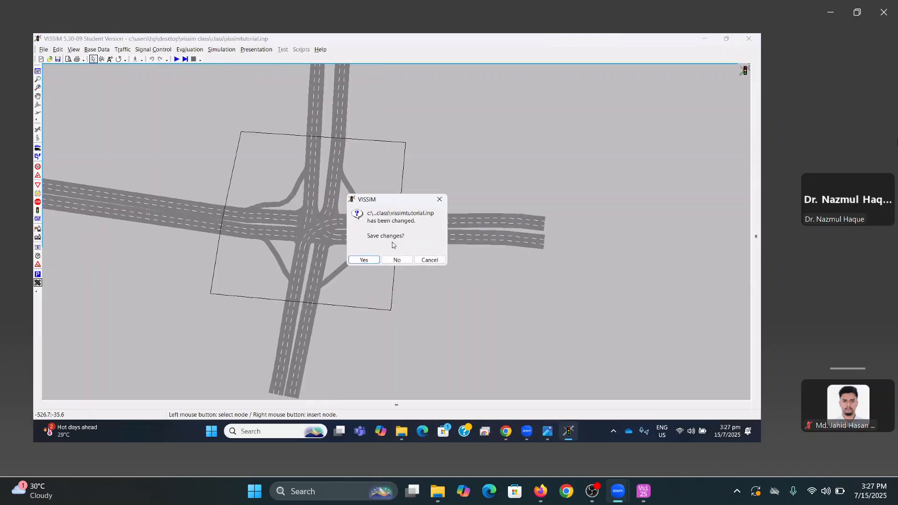
click(365, 258)
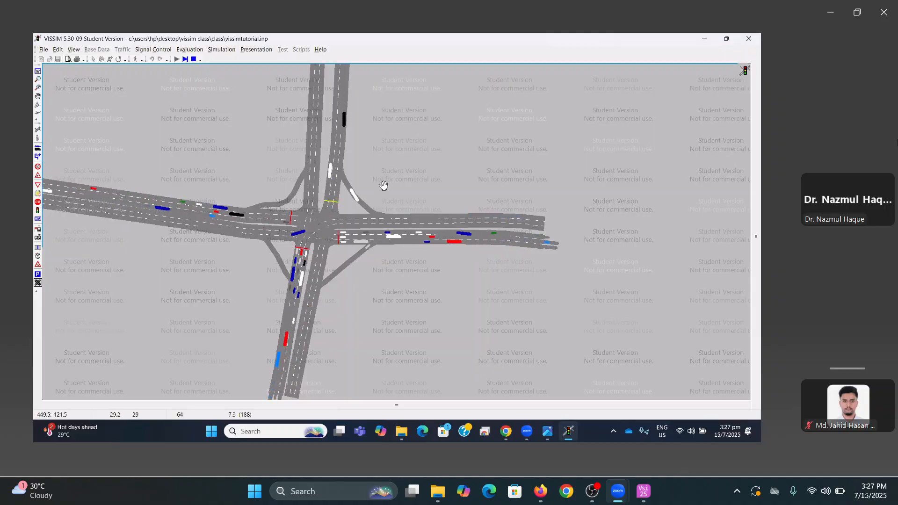
drag(383, 186, 443, 190)
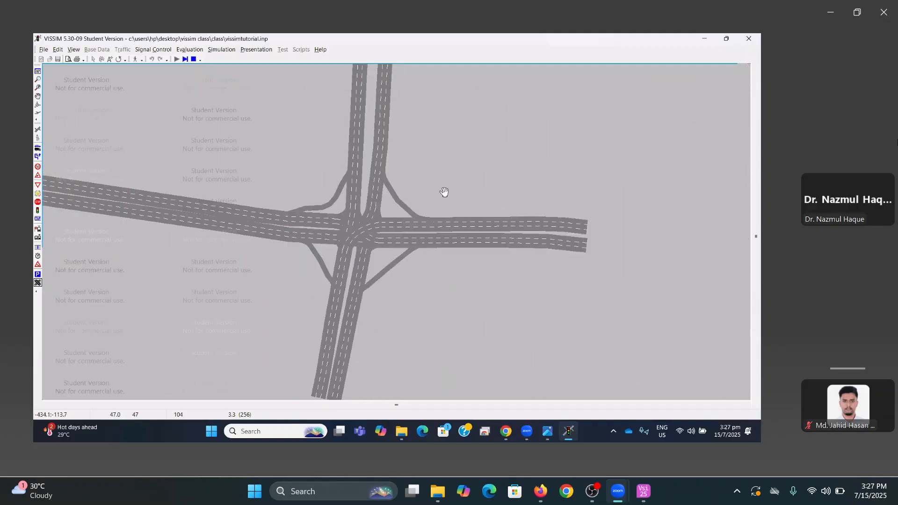
click(37, 80)
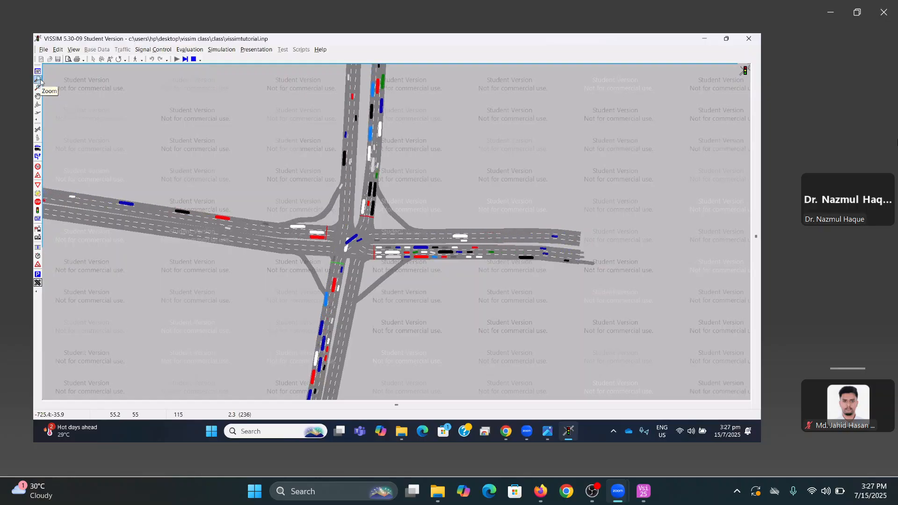
click(252, 120)
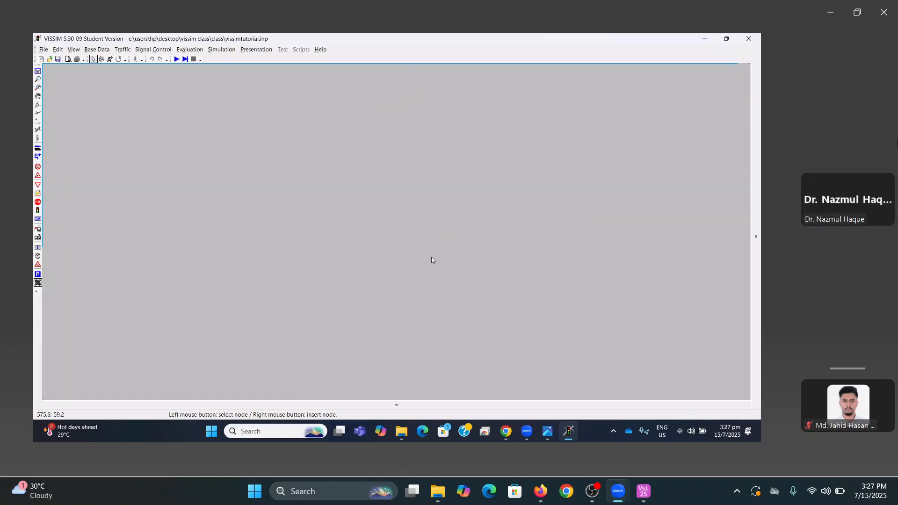
click(38, 71)
Switch to File Explorer and sort the files in the Class folder by date modified
click(398, 432)
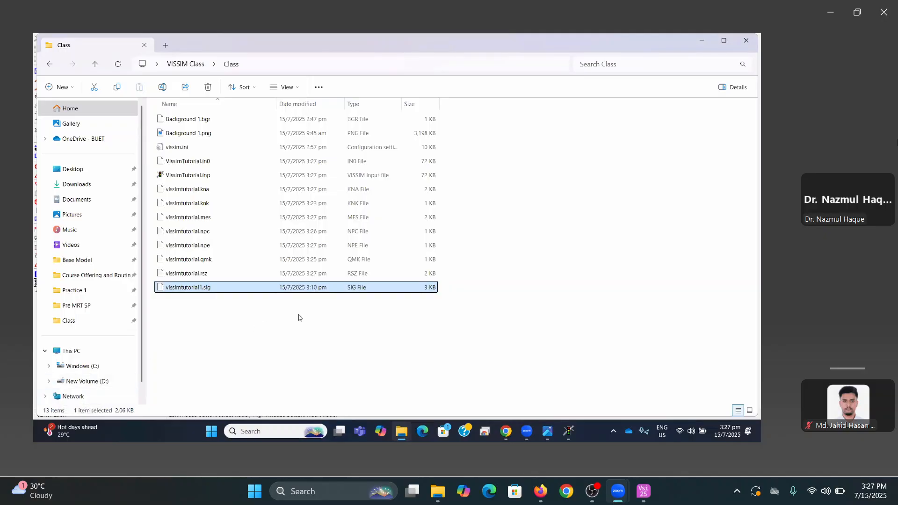
right_click(244, 328)
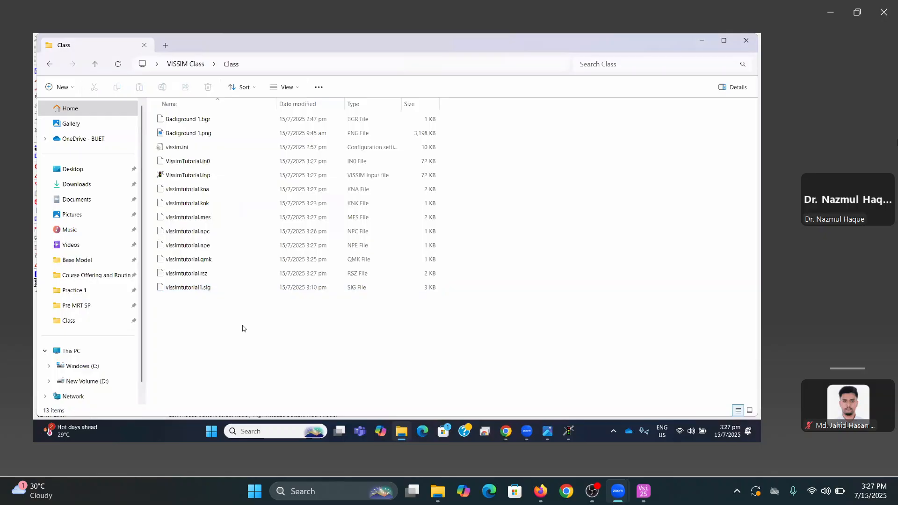
mouse_move(300, 213)
click(400, 233)
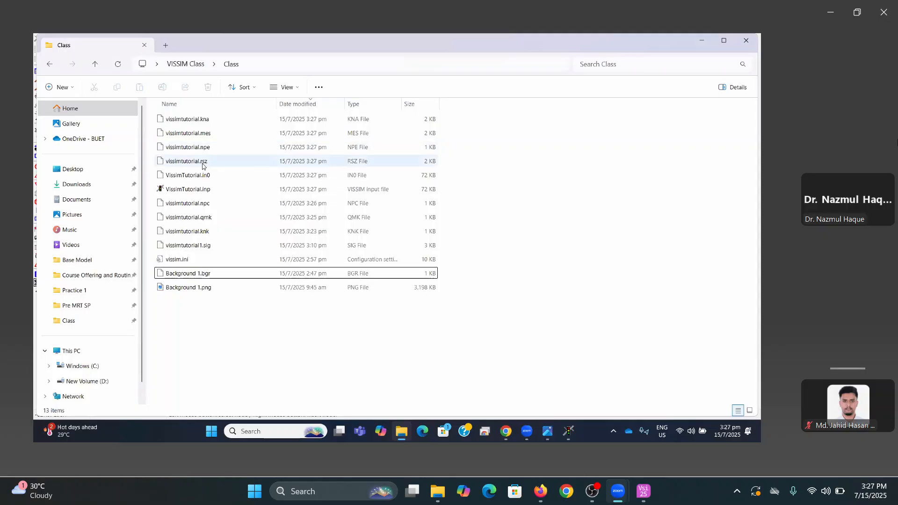
Look through the simulation's output files vissimtutorial.kna, vissimtutorial.mes, vissimtutorial.npe and vissimtutorial.rsz
click(201, 120)
click(201, 133)
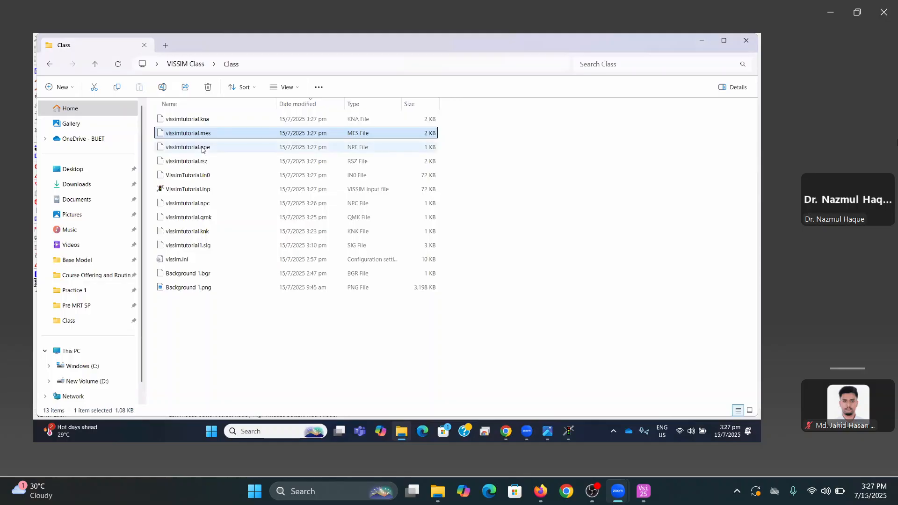
click(203, 148)
click(203, 162)
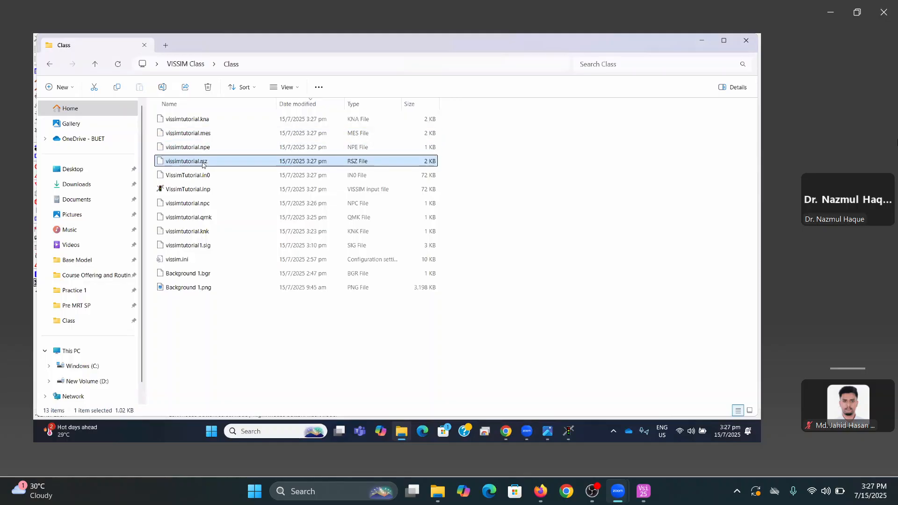
Open vissimtutorial.mes in Notepad, examine the compiled data collection rows of the four measurements, and close the file
right_click(205, 137)
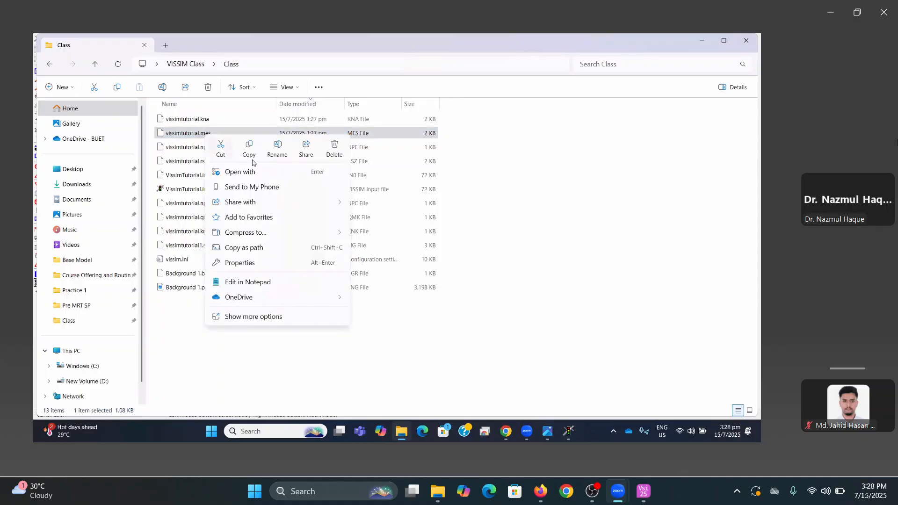
click(270, 282)
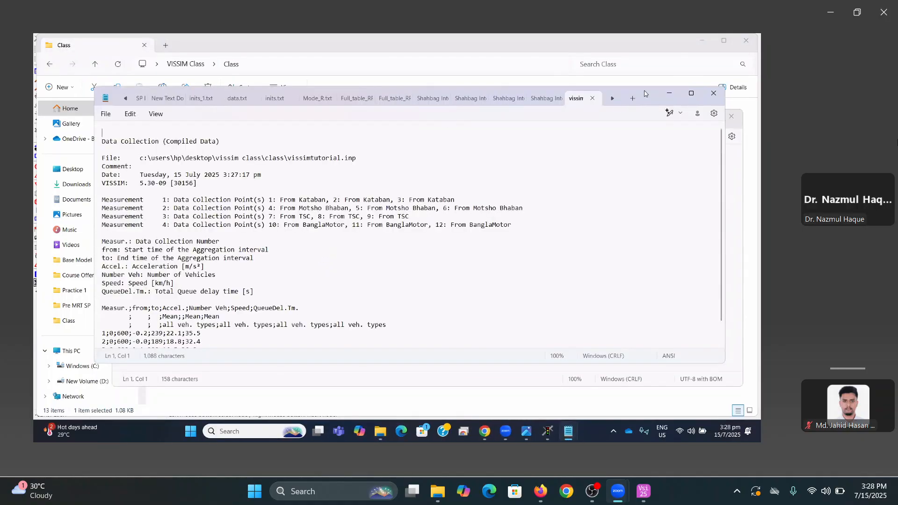
drag(644, 91, 610, 70)
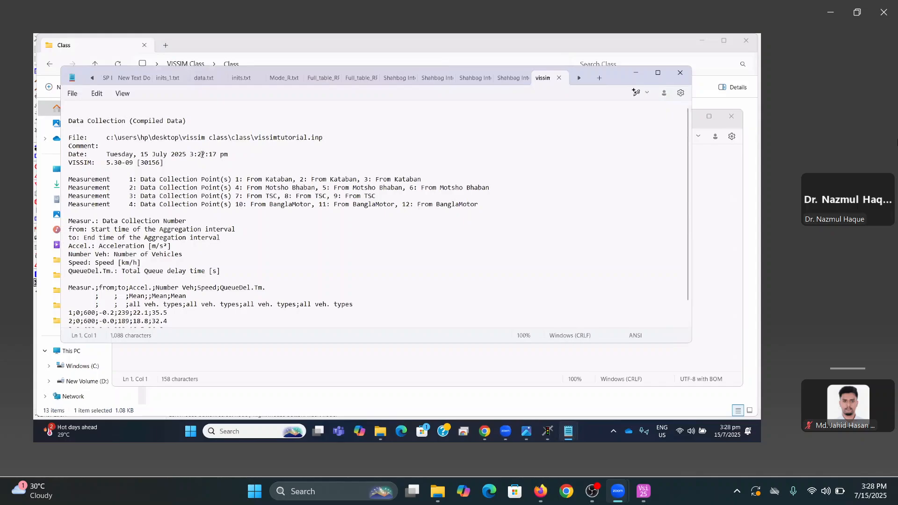
scroll(202, 154, down, 1)
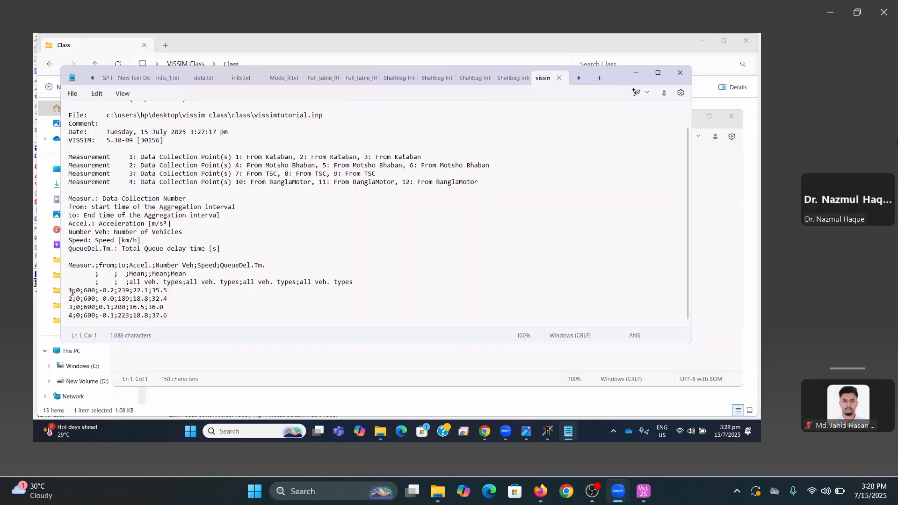
drag(69, 294, 165, 300)
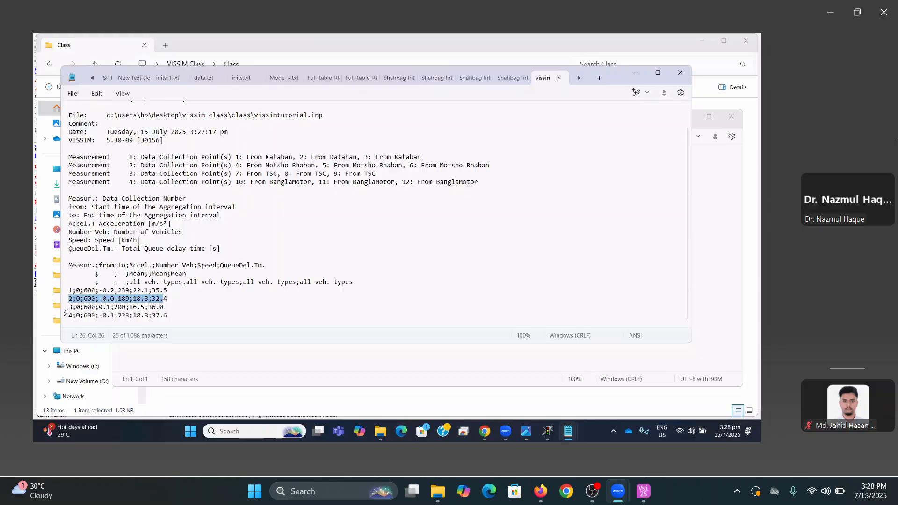
drag(70, 307, 163, 307)
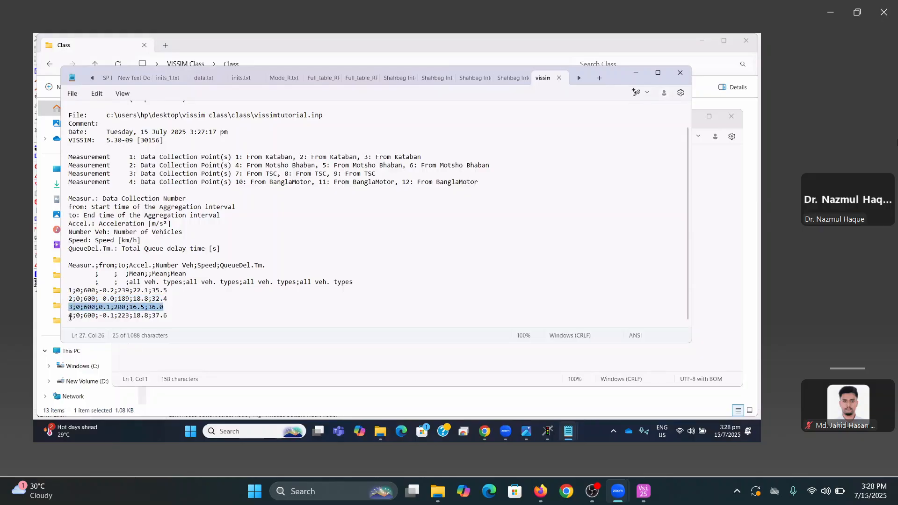
drag(70, 317, 165, 318)
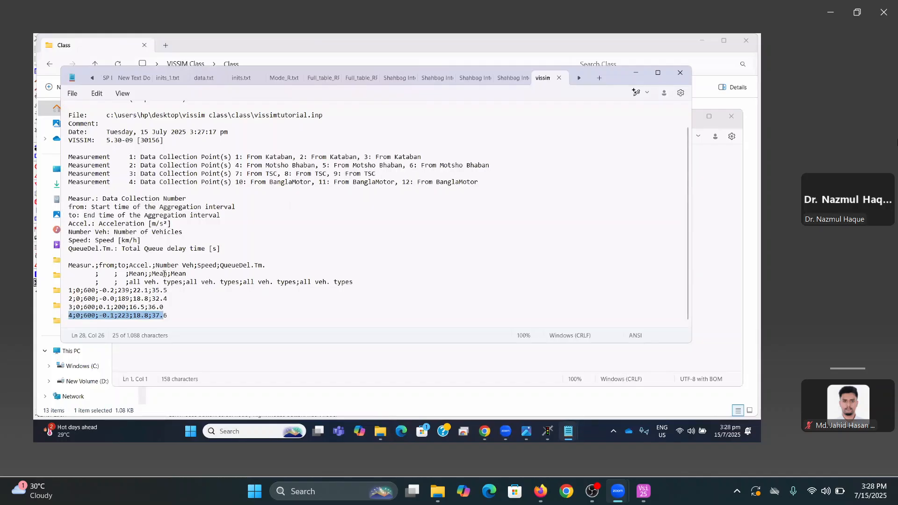
click(685, 78)
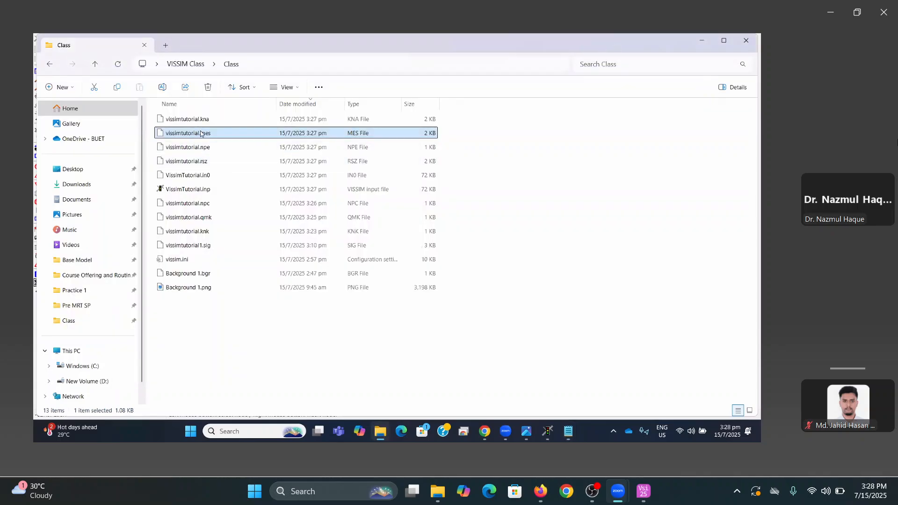
Close the remaining Notepad windows, choosing to wait for the unresponsive program
mouse_move(568, 431)
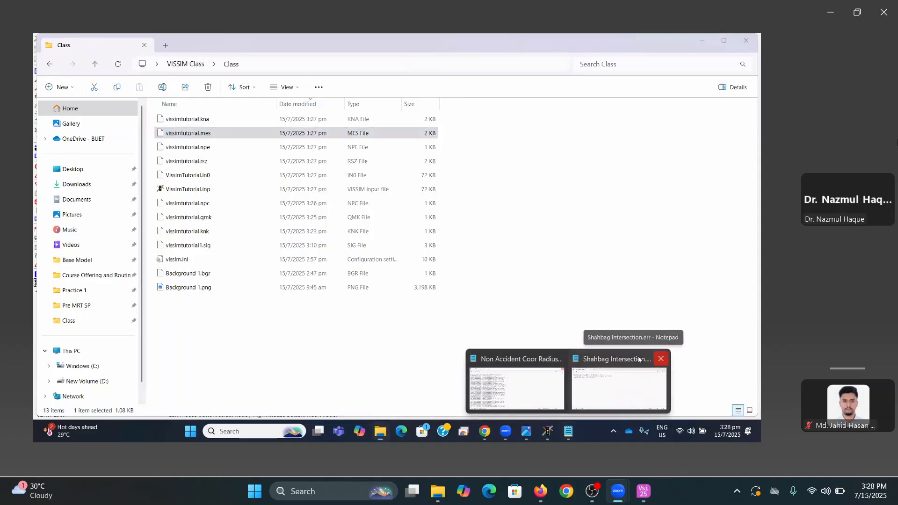
click(661, 359)
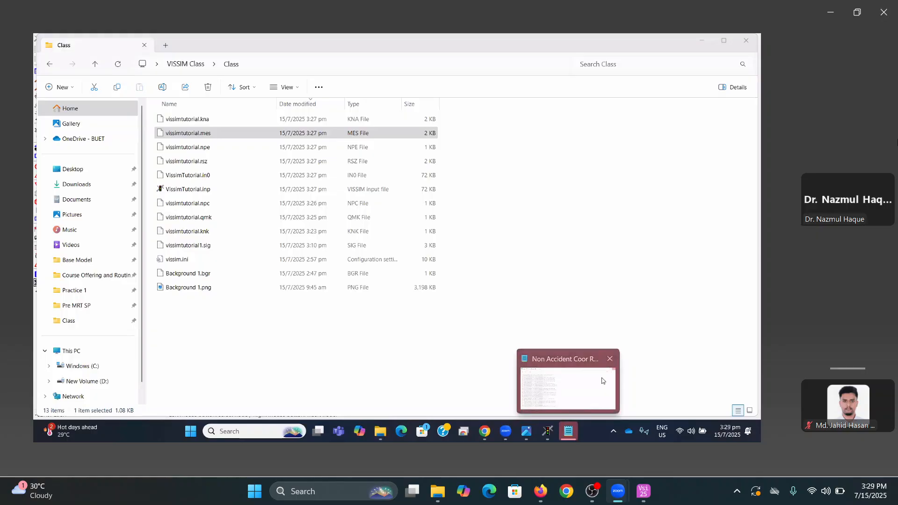
click(577, 379)
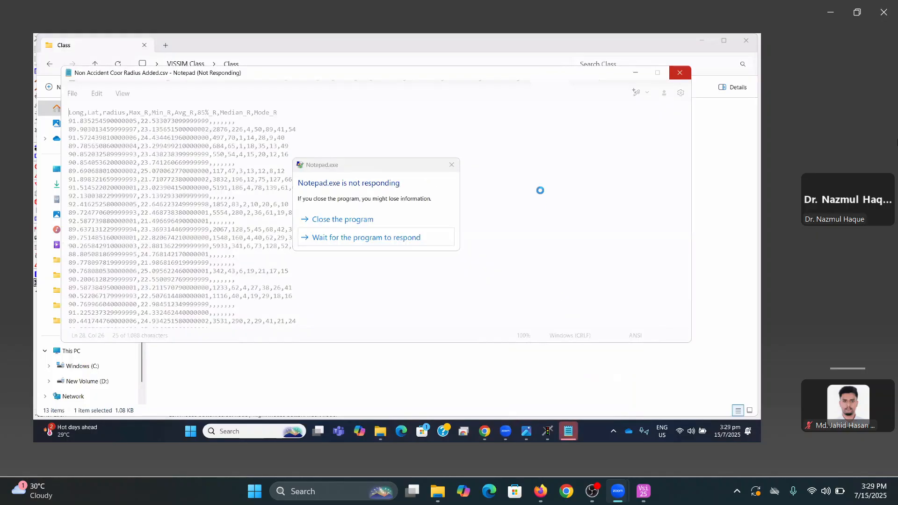
click(393, 238)
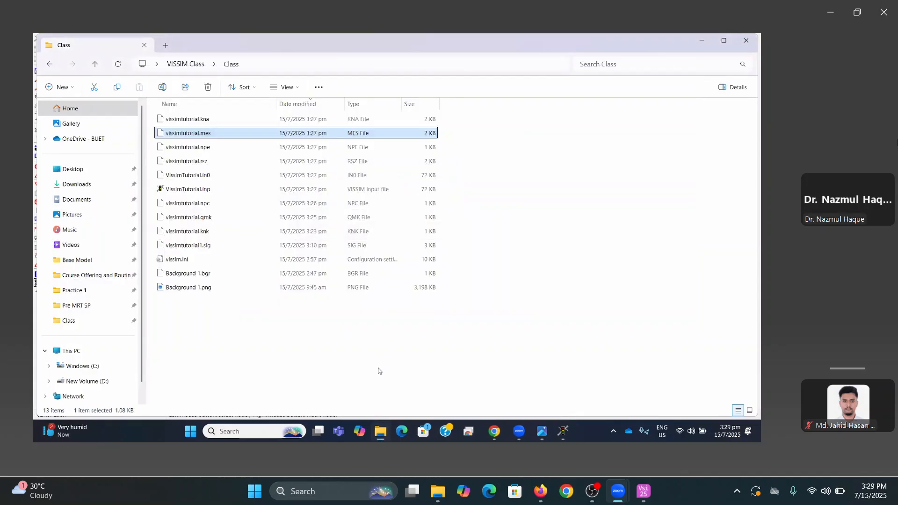
Open vissimtutorial.kna in Notepad, examine the node evaluation table for Shahbag Intersection, and close the file
click(199, 135)
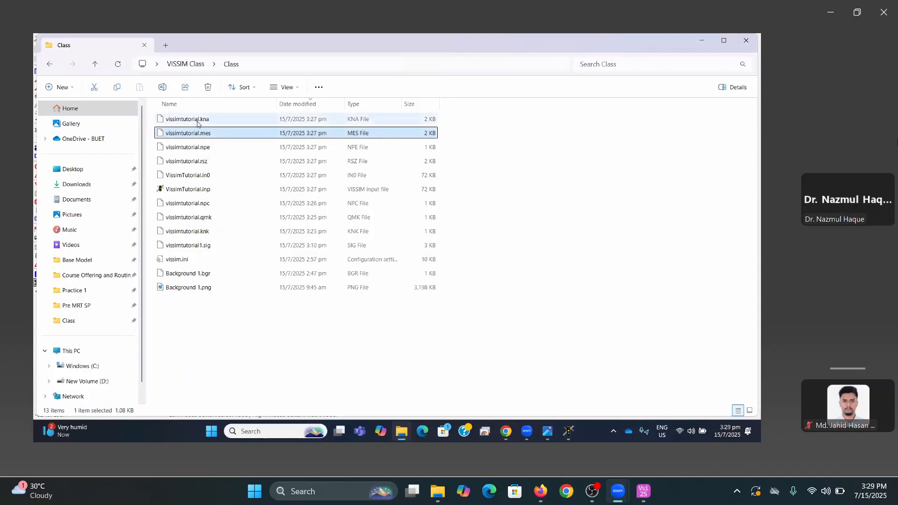
click(197, 122)
right_click(197, 122)
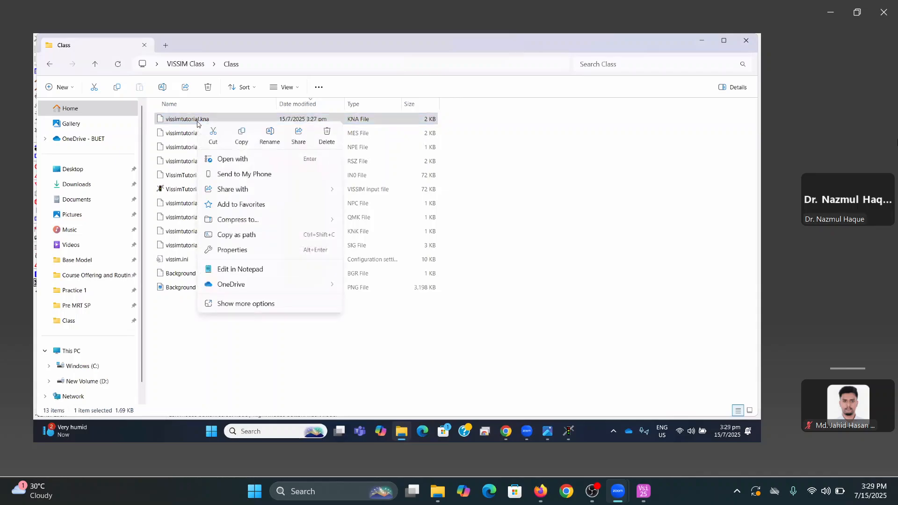
click(239, 274)
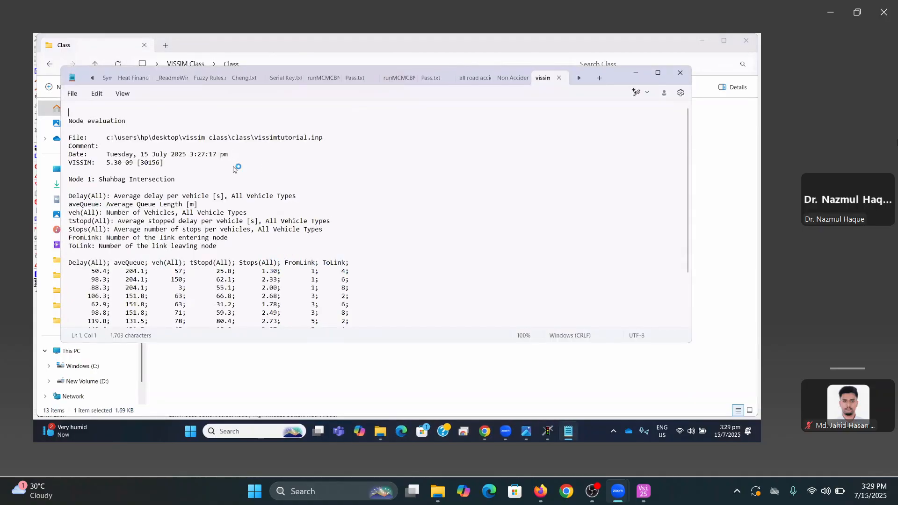
scroll(233, 167, down, 3)
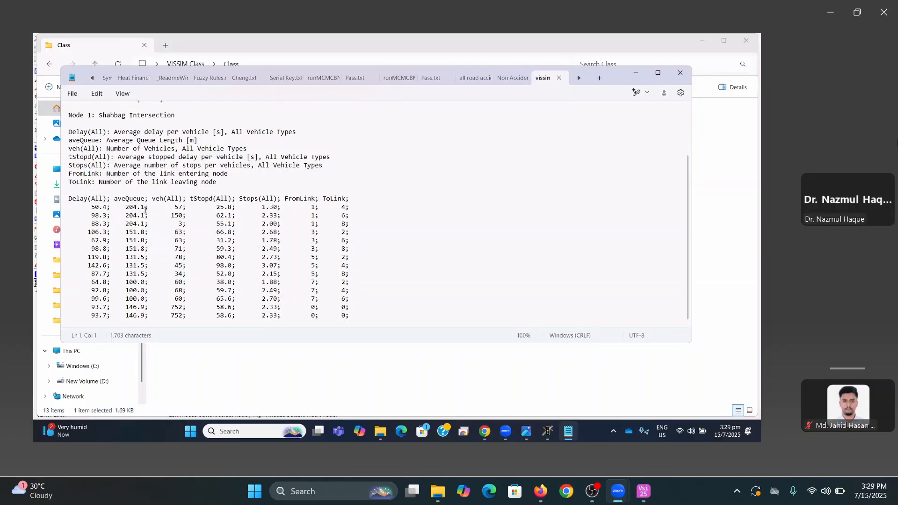
scroll(187, 216, up, 3)
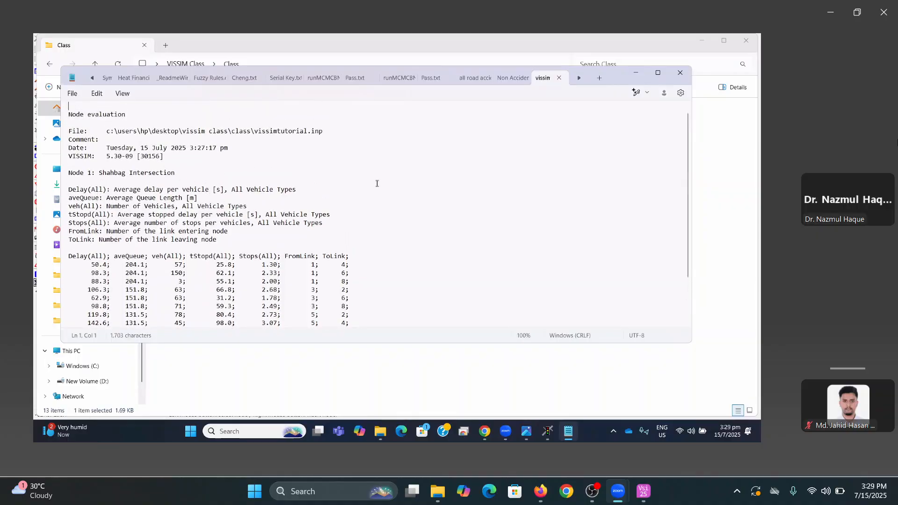
click(680, 72)
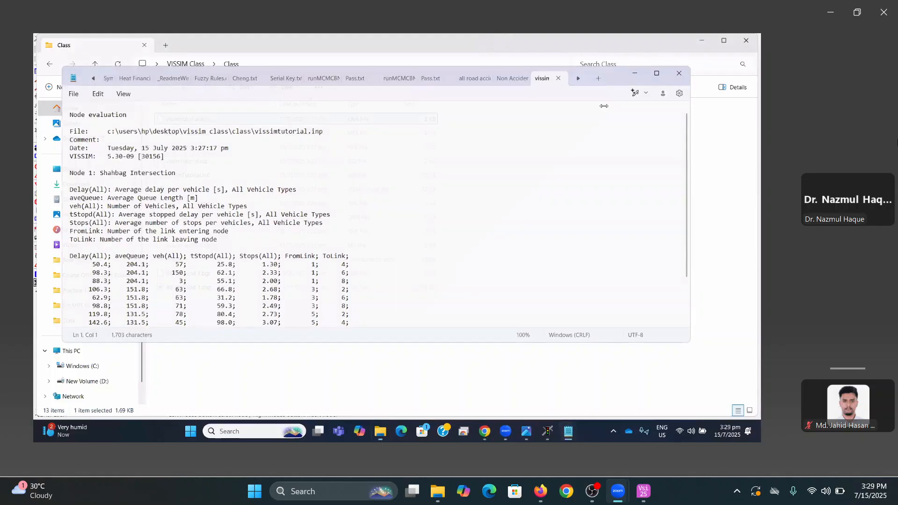
Open vissimtutorial.npe in Notepad, examine the average delay, stops and speed values in the network performance table, and close the file
click(196, 147)
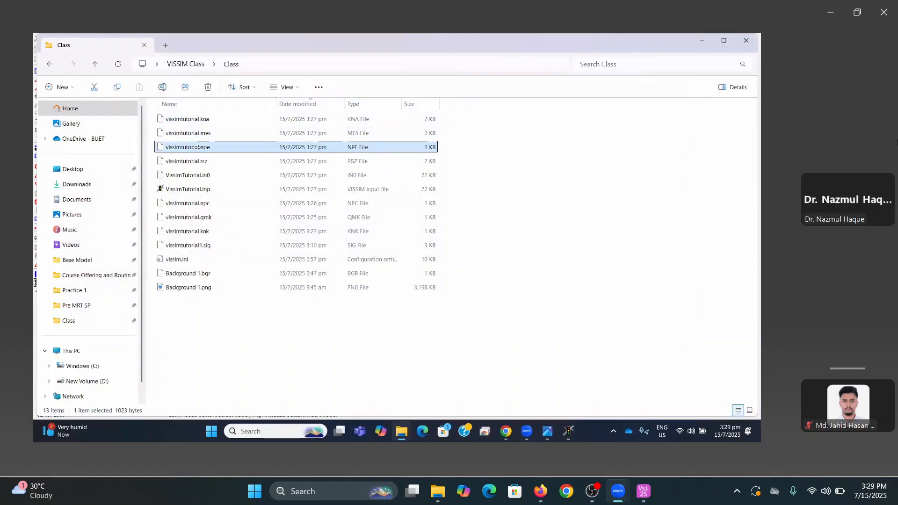
right_click(196, 147)
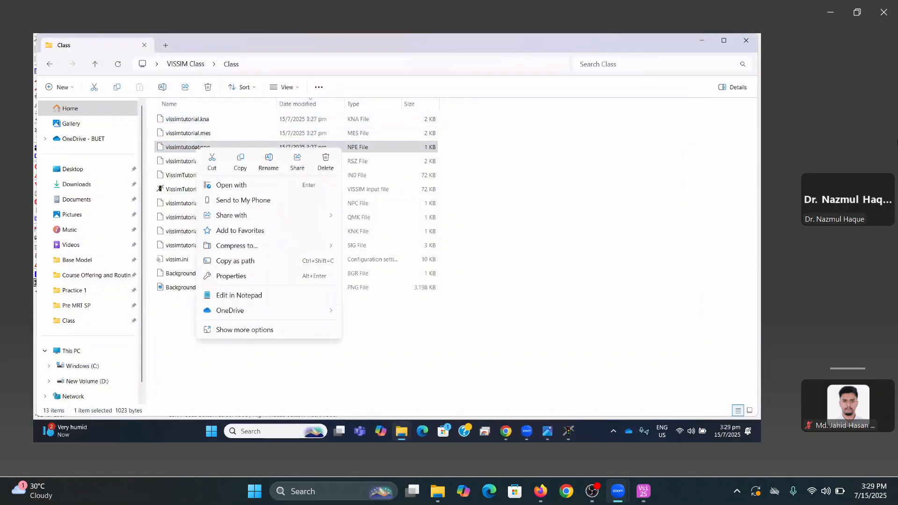
click(270, 295)
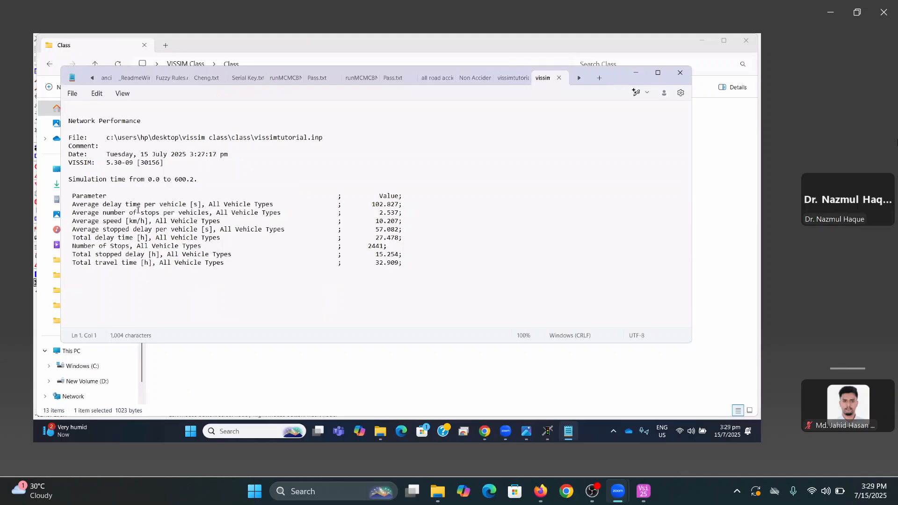
drag(373, 206, 403, 208)
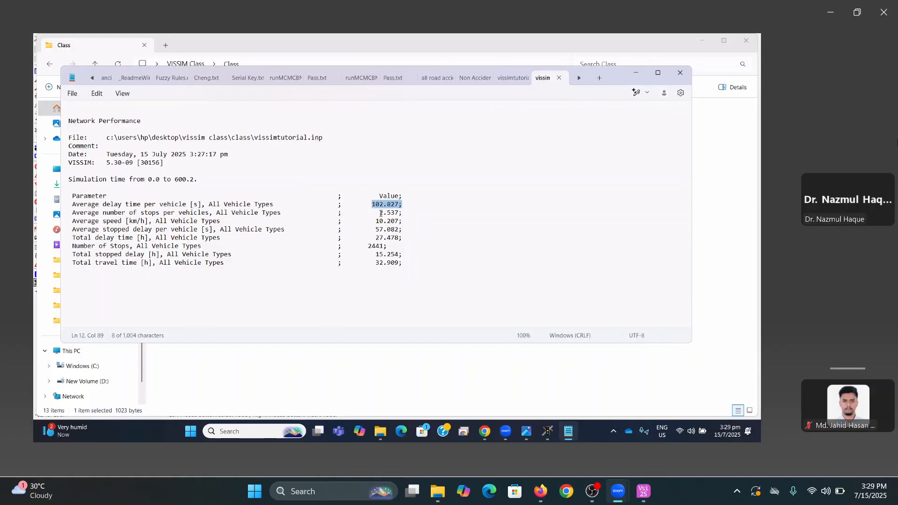
double_click(380, 214)
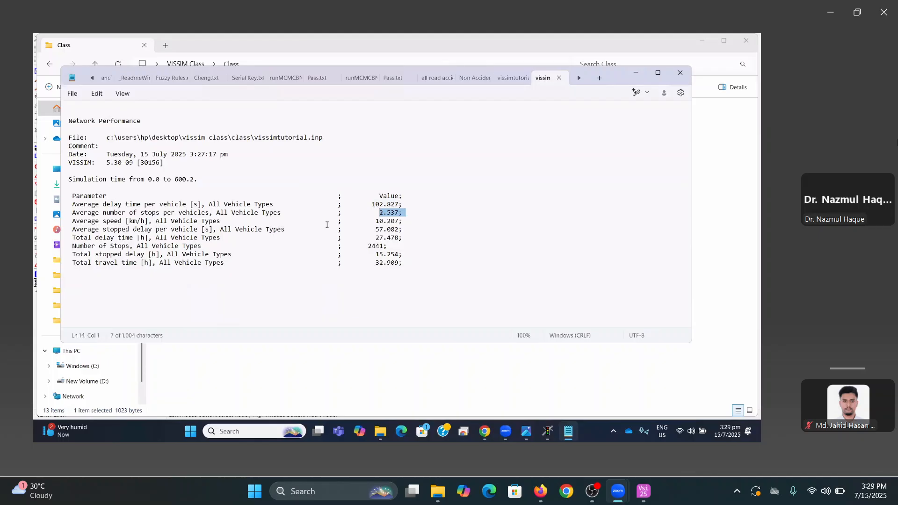
drag(369, 222, 418, 225)
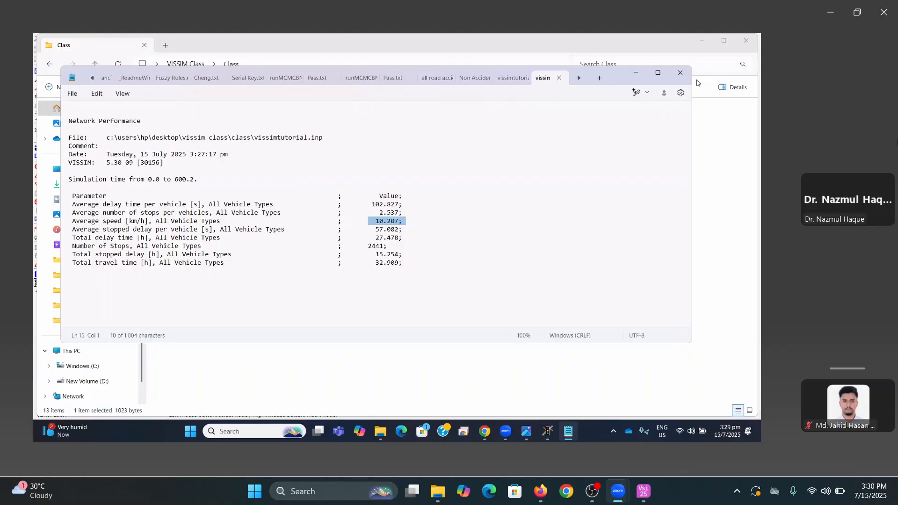
click(680, 73)
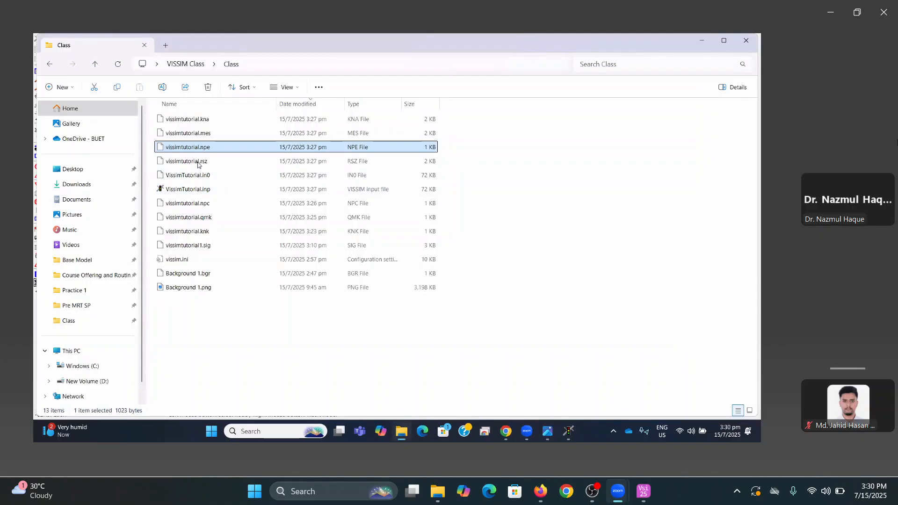
Open vissimtutorial.rsz in Notepad, examine the table of travel times for the four approaches to Shahbag, and close the file
click(198, 162)
right_click(198, 162)
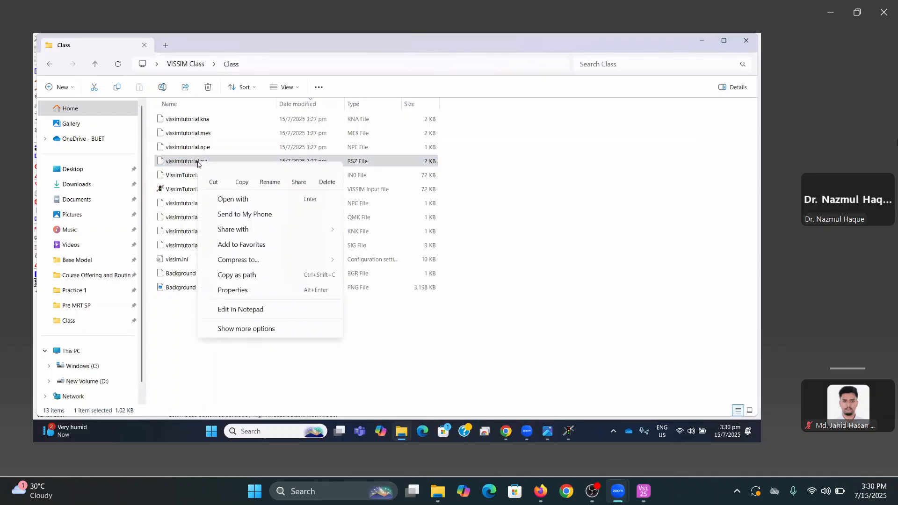
click(258, 310)
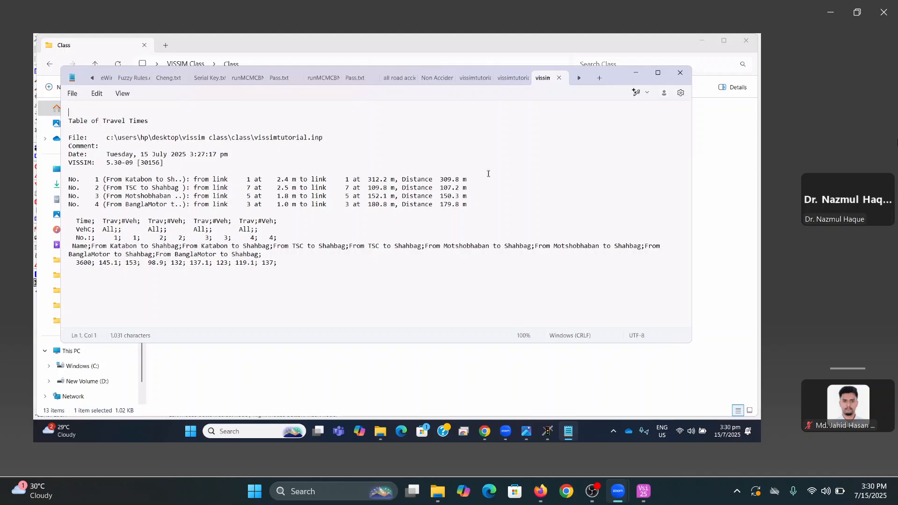
click(676, 78)
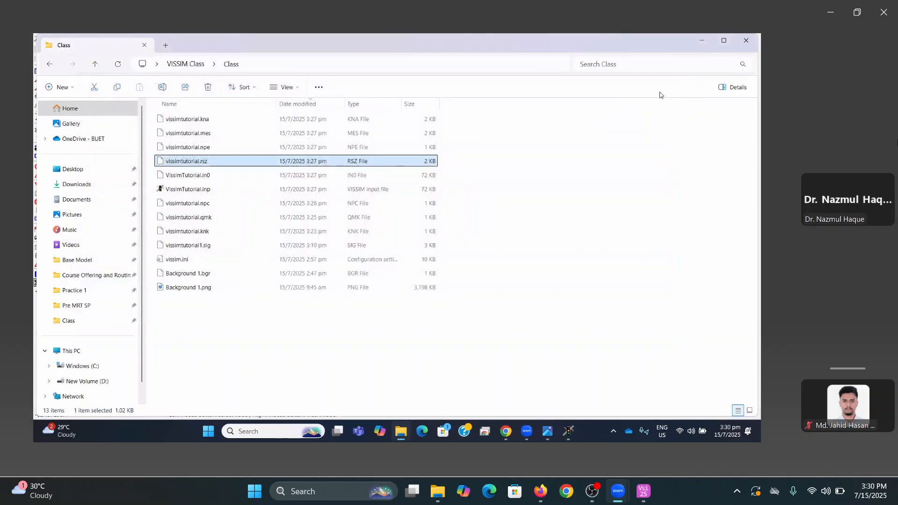
Switch to VISSIM and look over the intersection network with its node boundary
click(568, 431)
drag(553, 189, 467, 199)
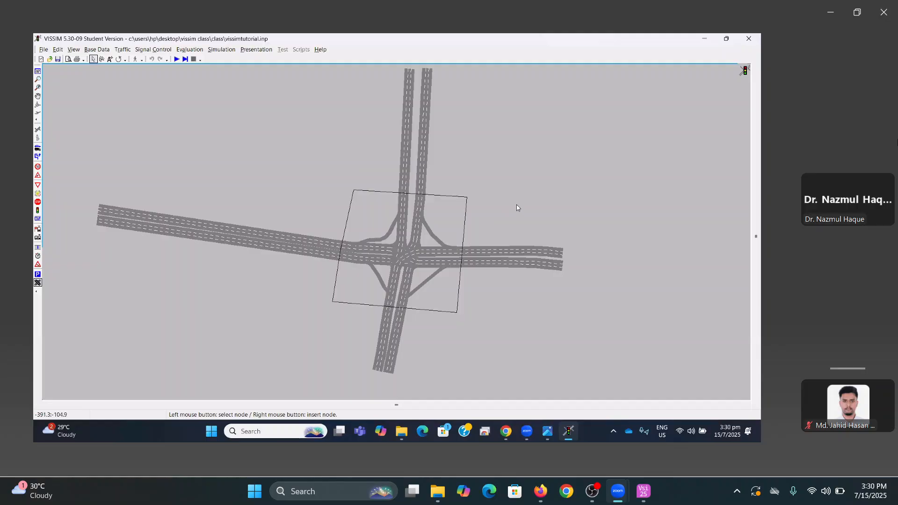
drag(526, 202, 494, 194)
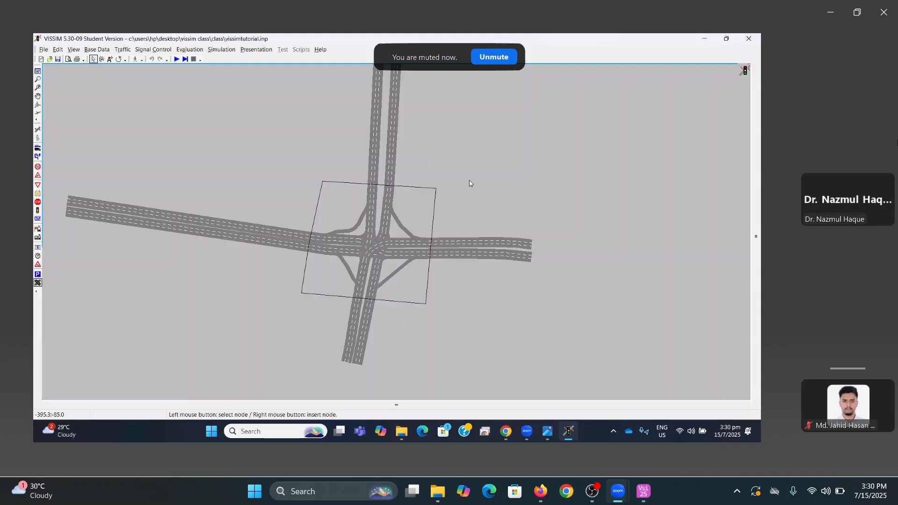
drag(470, 180, 443, 200)
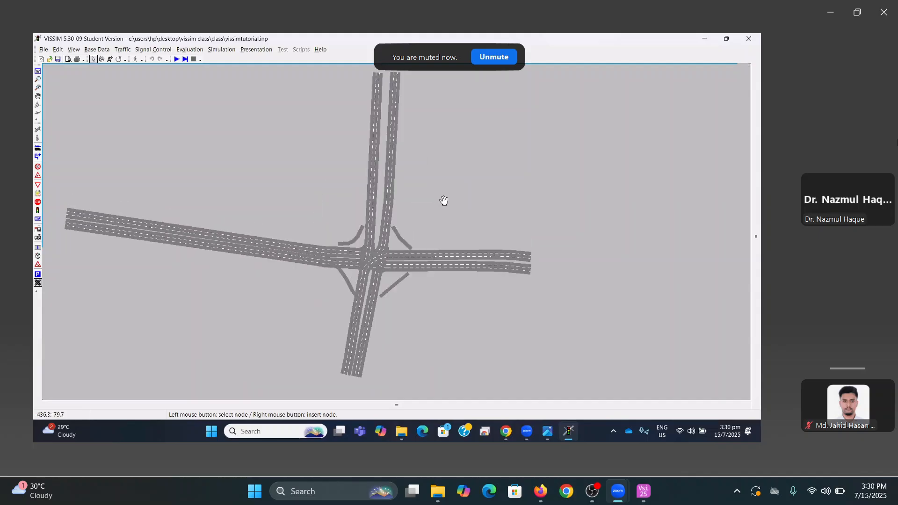
drag(278, 173, 257, 168)
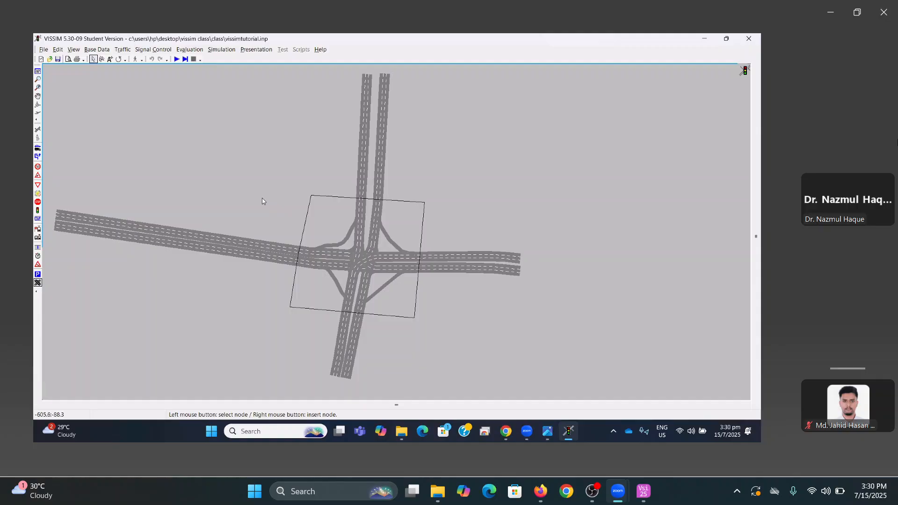
drag(262, 198, 287, 201)
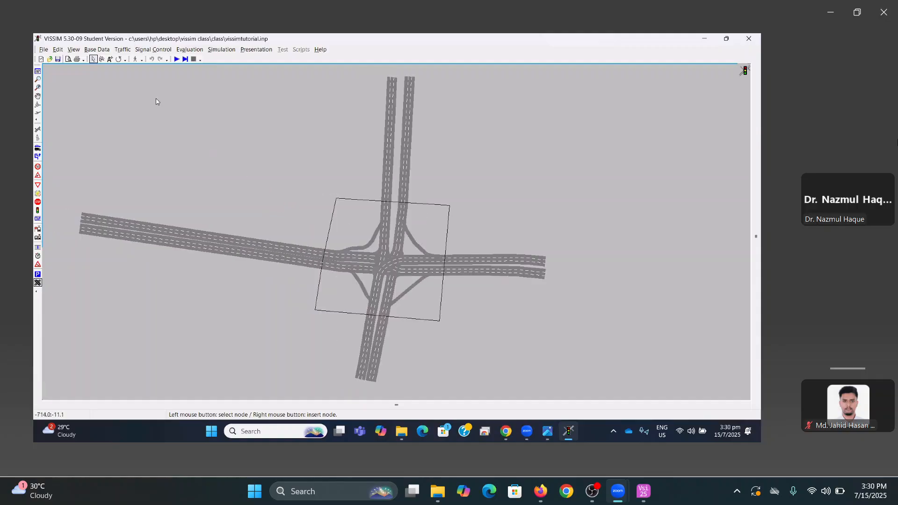
Review the base data lists of vehicle types and vehicle classes, closing each list without changes
click(107, 50)
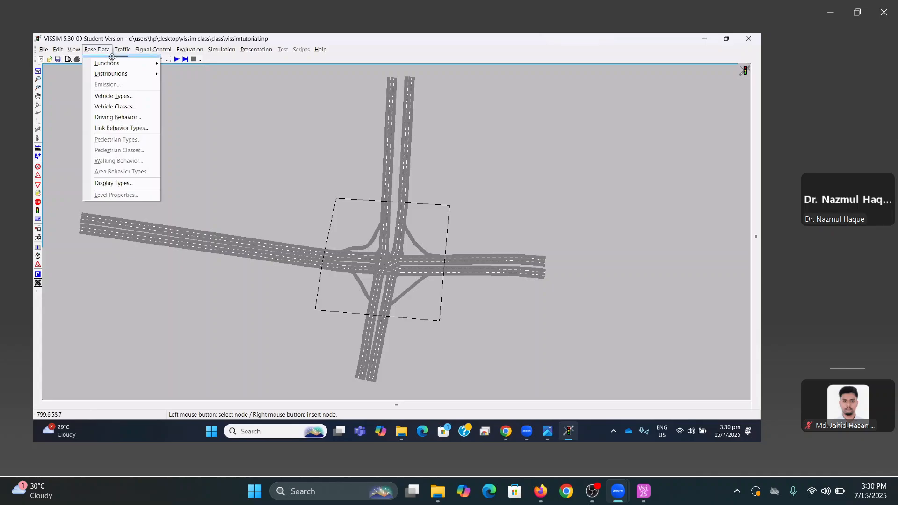
click(119, 99)
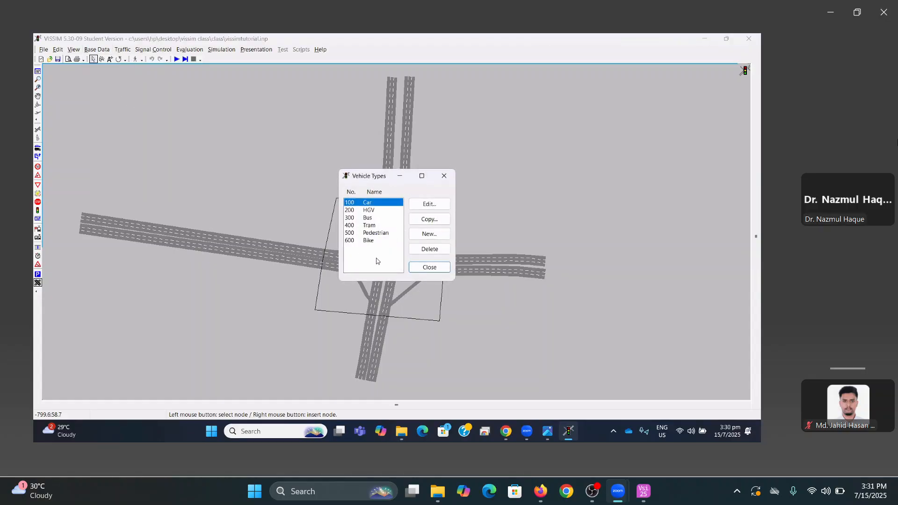
click(446, 180)
click(93, 50)
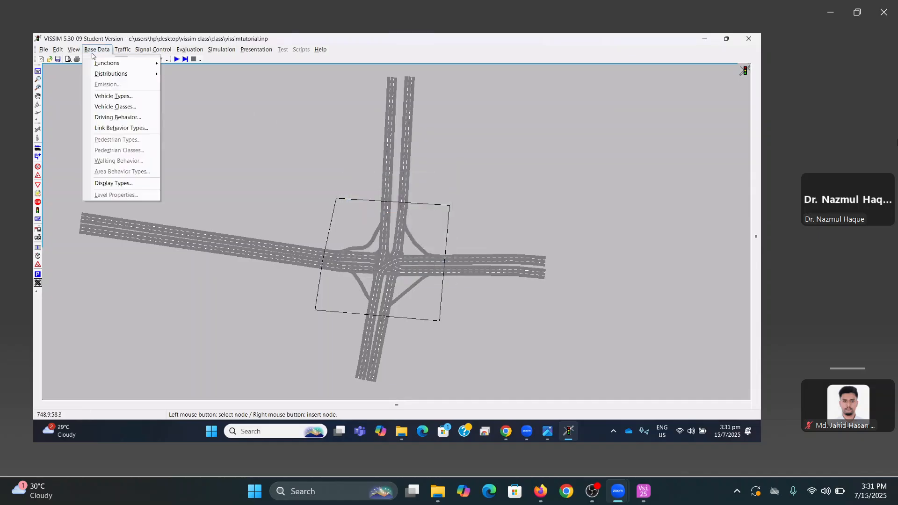
click(131, 108)
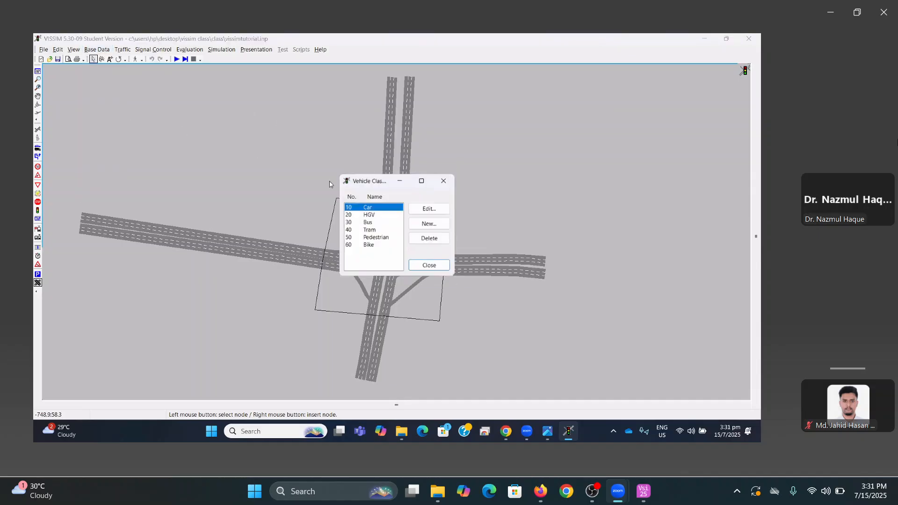
click(444, 180)
Open the driving behavior parameter sets and enlarge the window to show all following parameters of Urban (motorized)
click(96, 50)
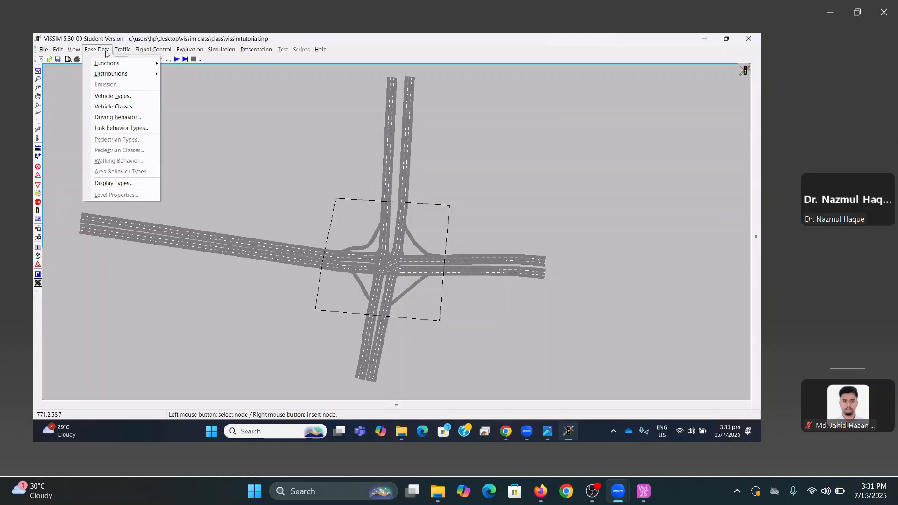
click(118, 117)
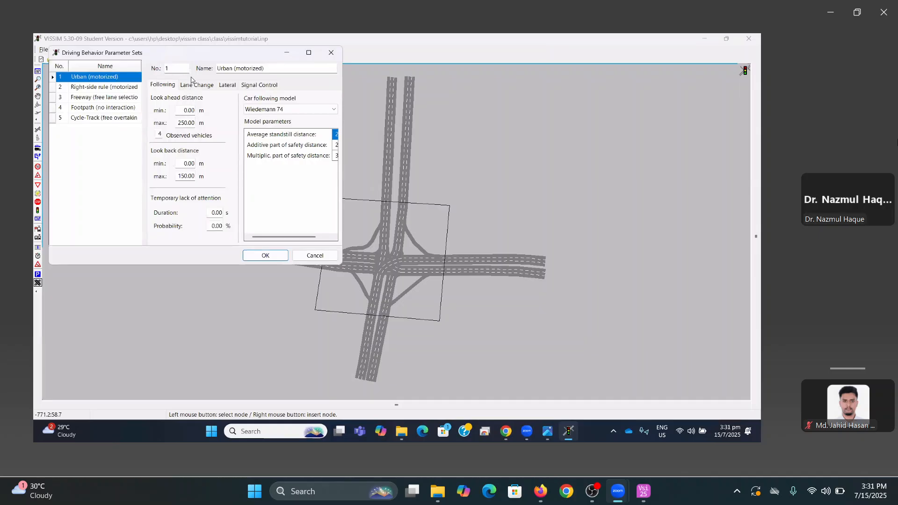
drag(211, 52, 219, 121)
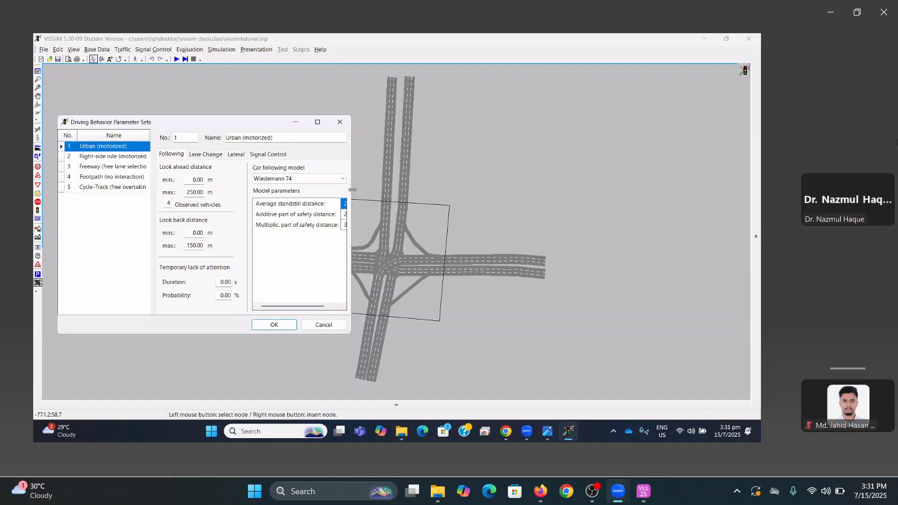
drag(352, 189, 538, 189)
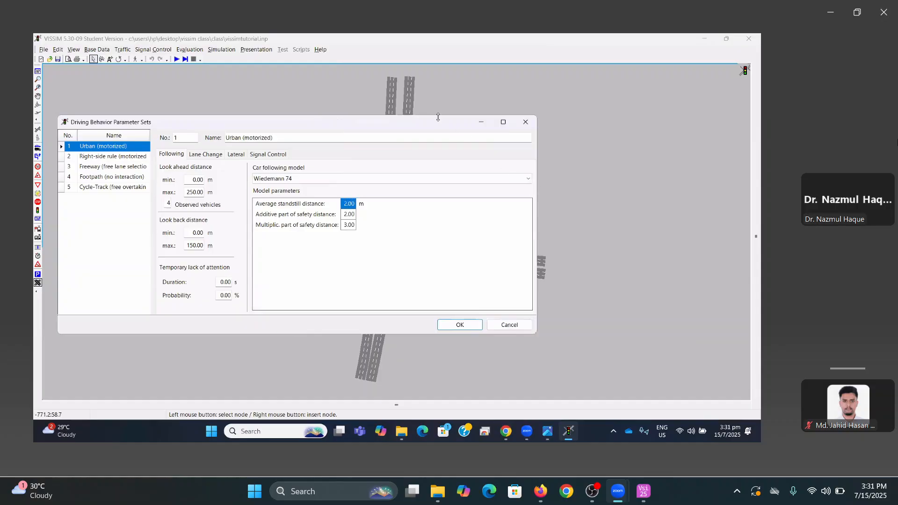
drag(430, 101, 428, 83)
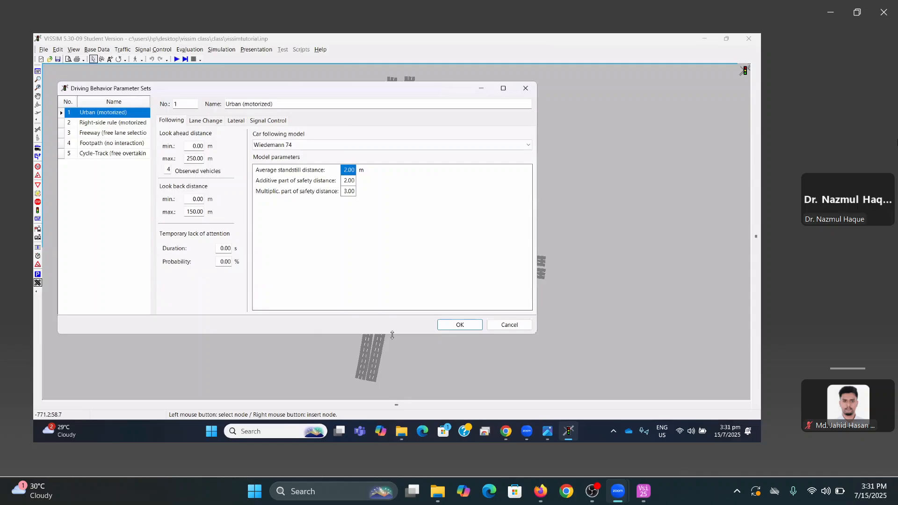
drag(395, 335, 400, 361)
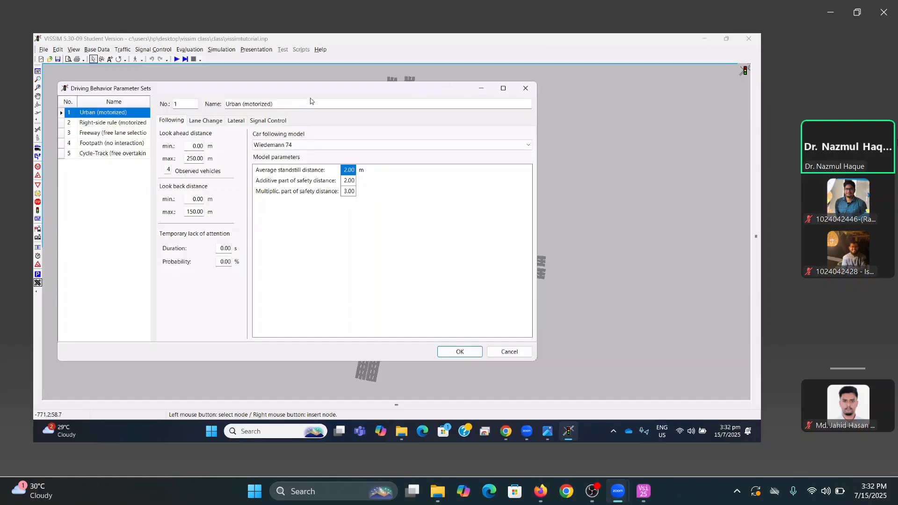
drag(311, 92, 332, 103)
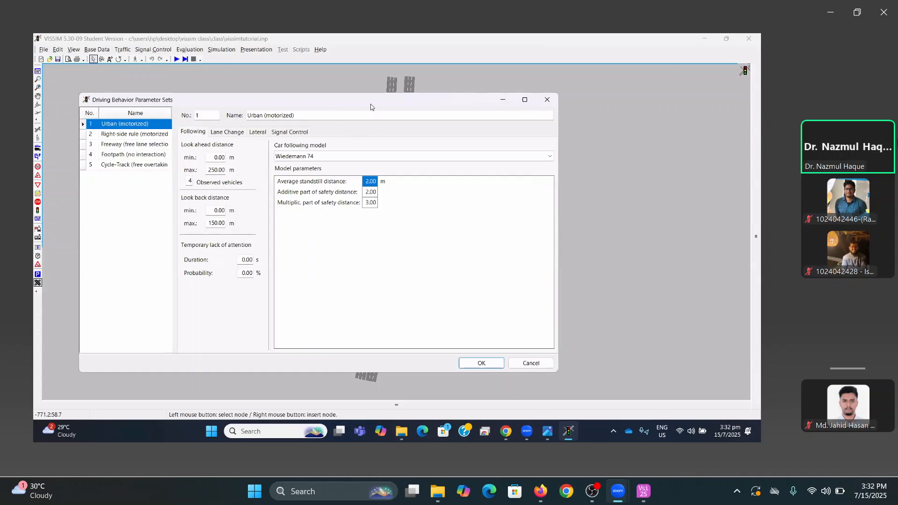
Compare the model parameters of the Wiedemann 99 and Wiedemann 74 car following models for Urban (motorized), leaving Wiedemann 74 selected
click(340, 154)
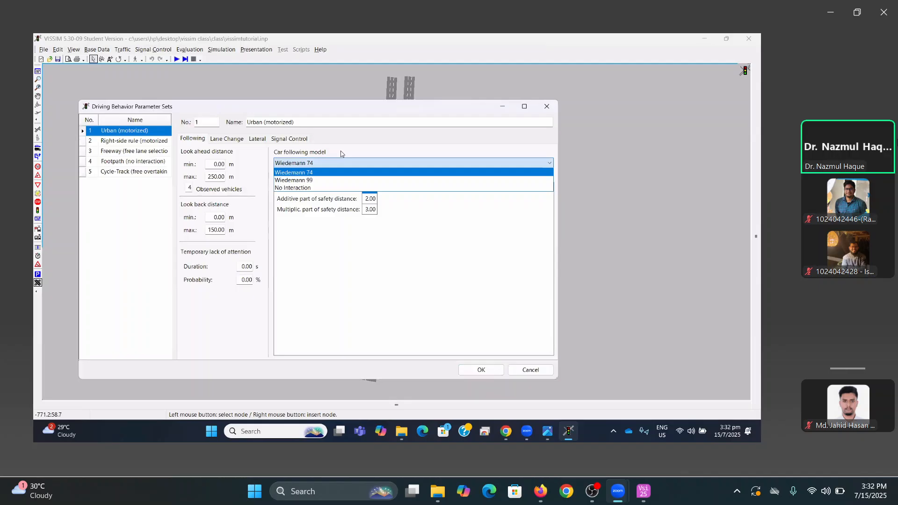
click(303, 182)
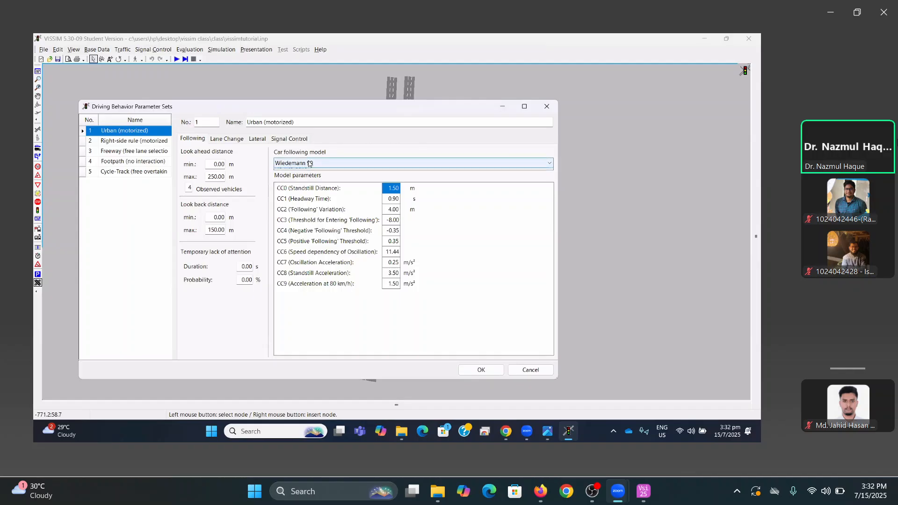
click(308, 163)
click(308, 173)
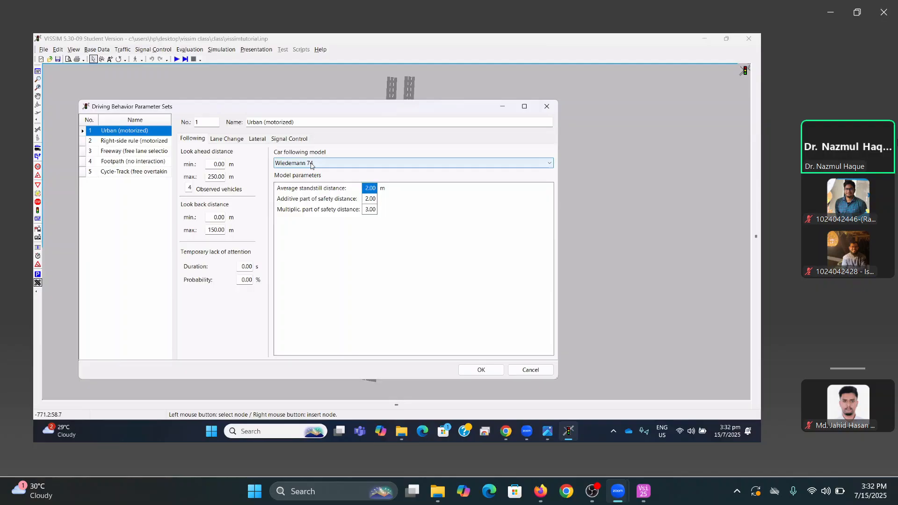
click(311, 164)
click(309, 174)
click(311, 164)
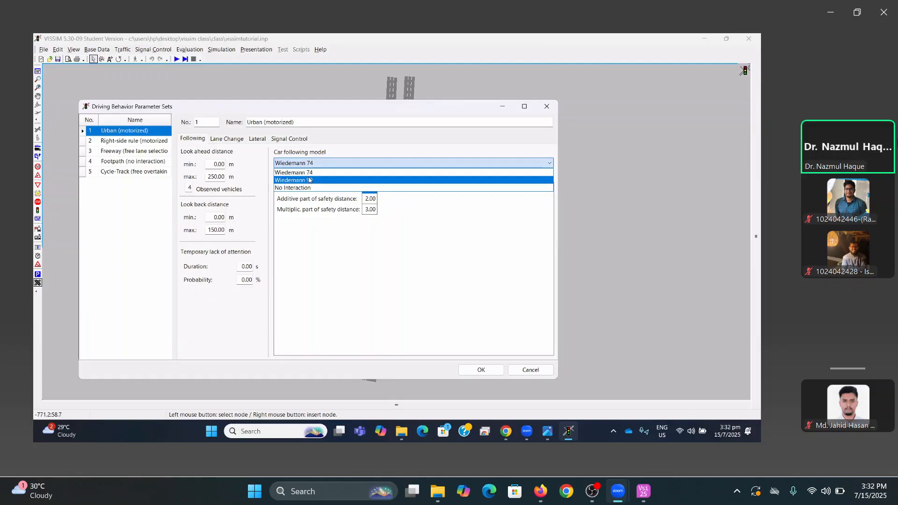
click(309, 180)
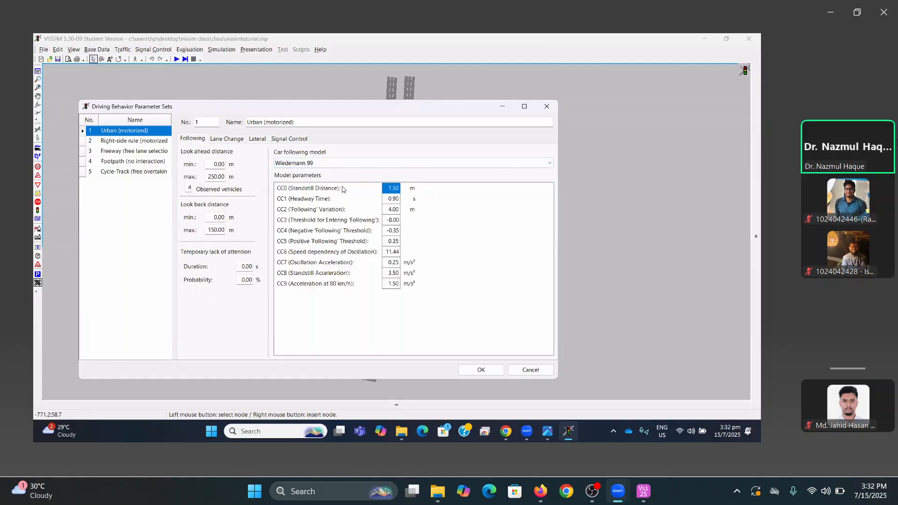
click(327, 163)
click(309, 173)
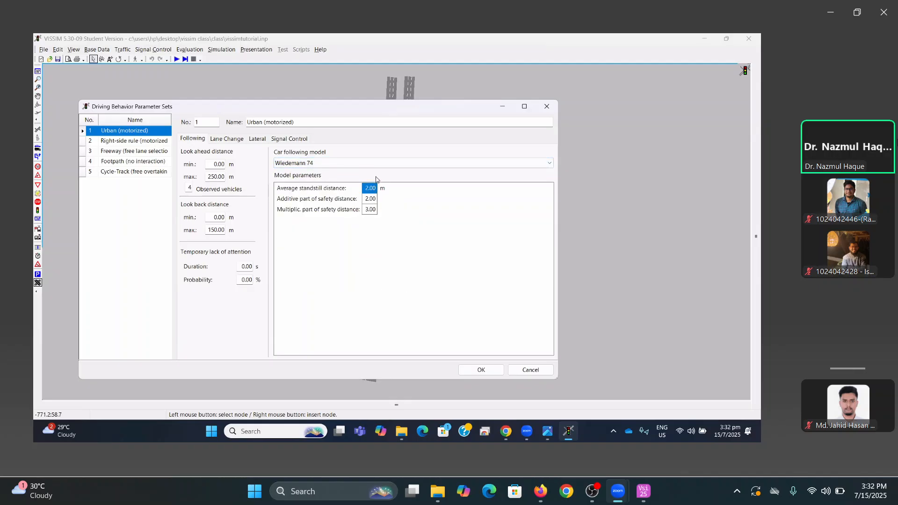
click(312, 163)
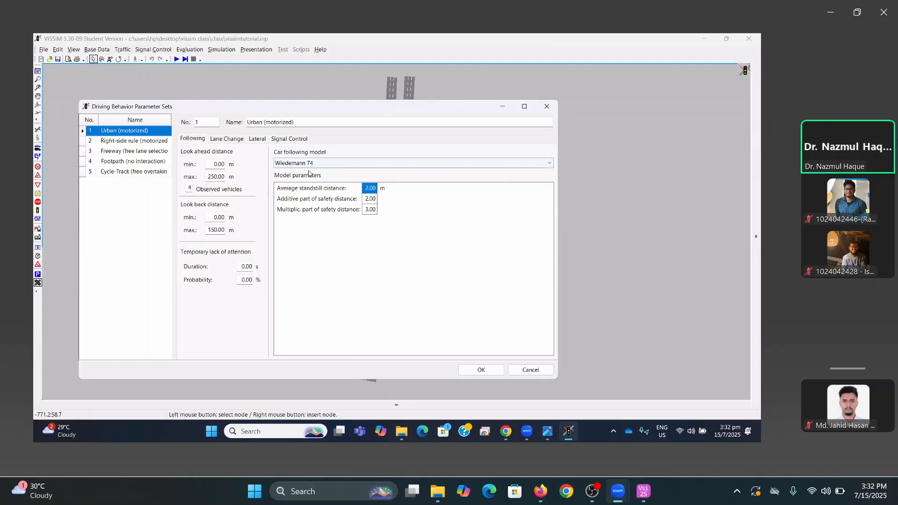
click(309, 178)
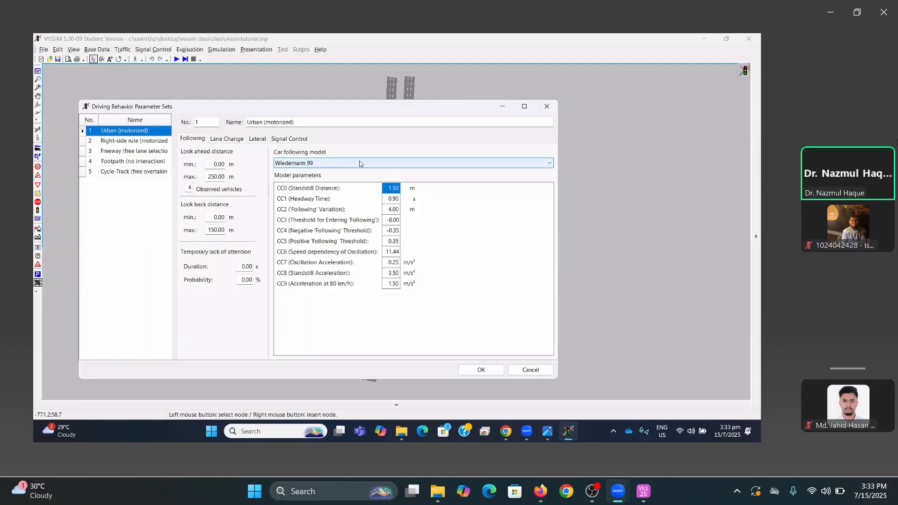
click(318, 162)
click(310, 173)
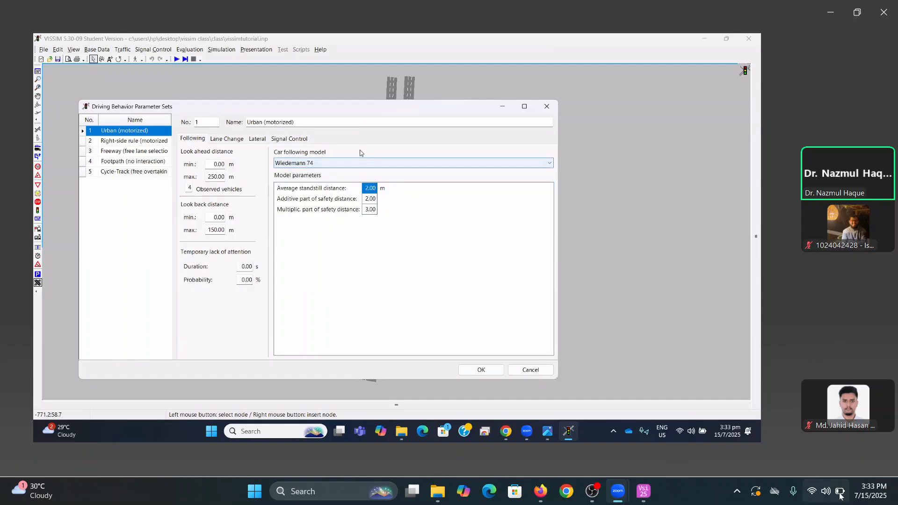
Review the look ahead distance, look back distance and lane change parameters of Urban (motorized)
drag(315, 106, 340, 110)
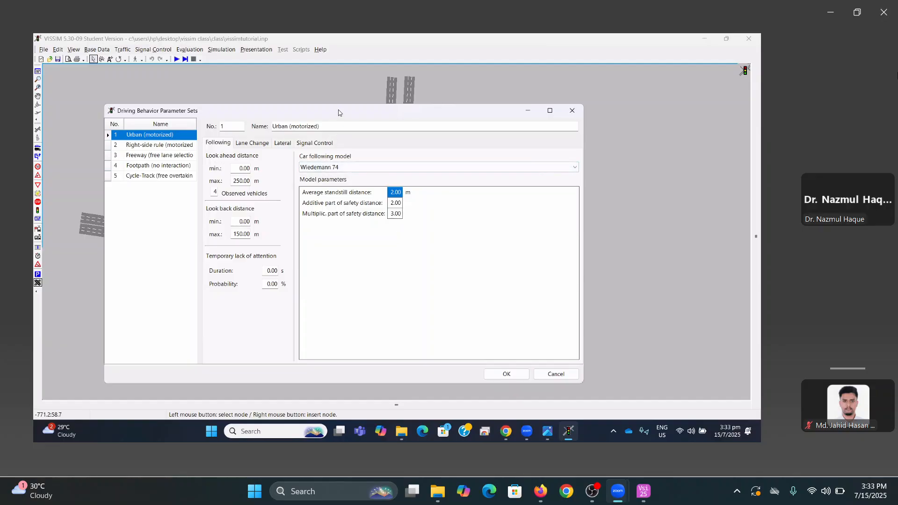
drag(339, 113, 343, 99)
drag(236, 168, 253, 169)
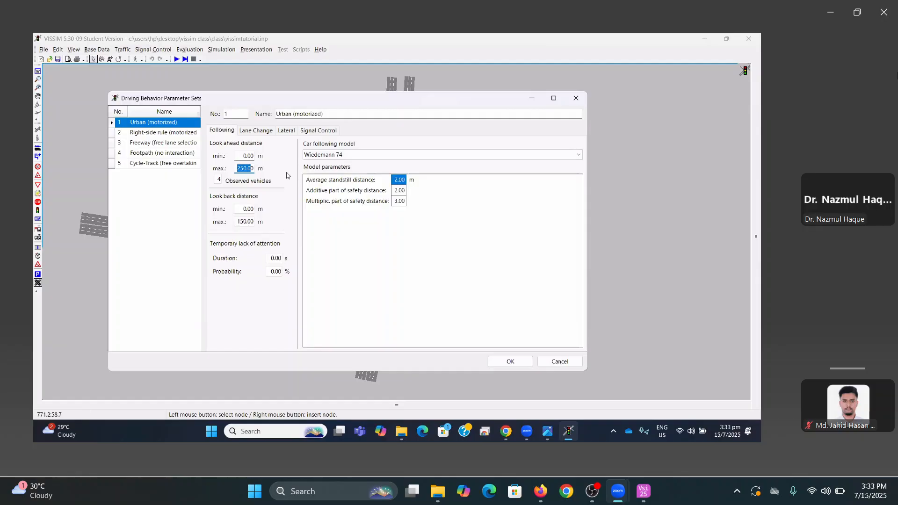
drag(236, 222, 255, 223)
click(256, 131)
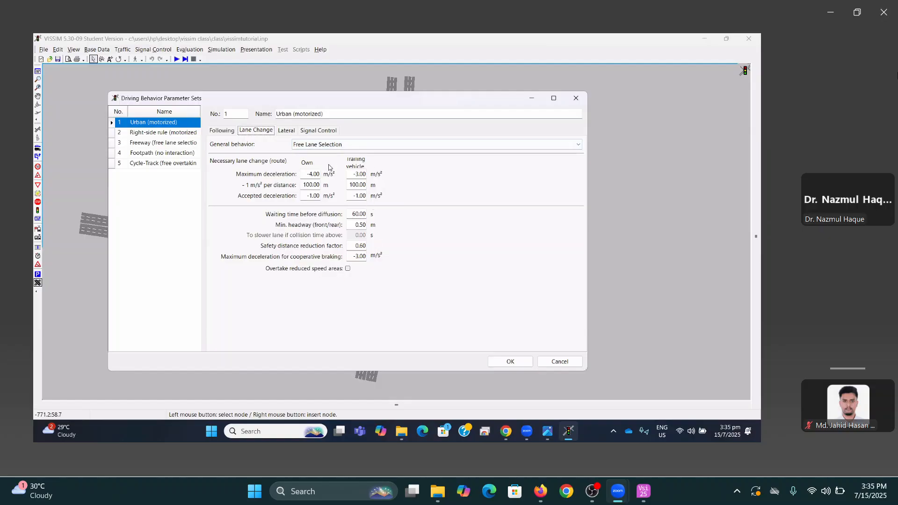
Set the lateral behavior of Urban (motorized) to desired position Any at free flow, allowing same-lane overtaking of all vehicle classes on left and right
click(287, 131)
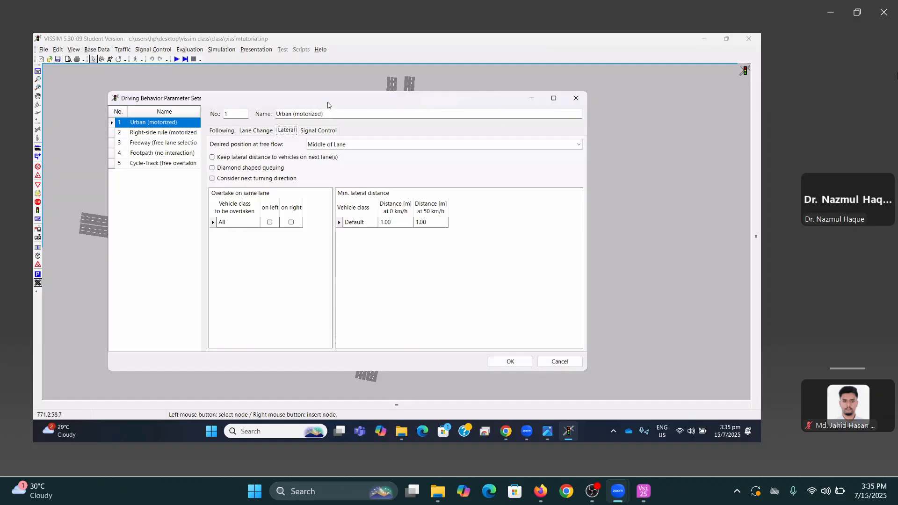
drag(328, 103, 327, 98)
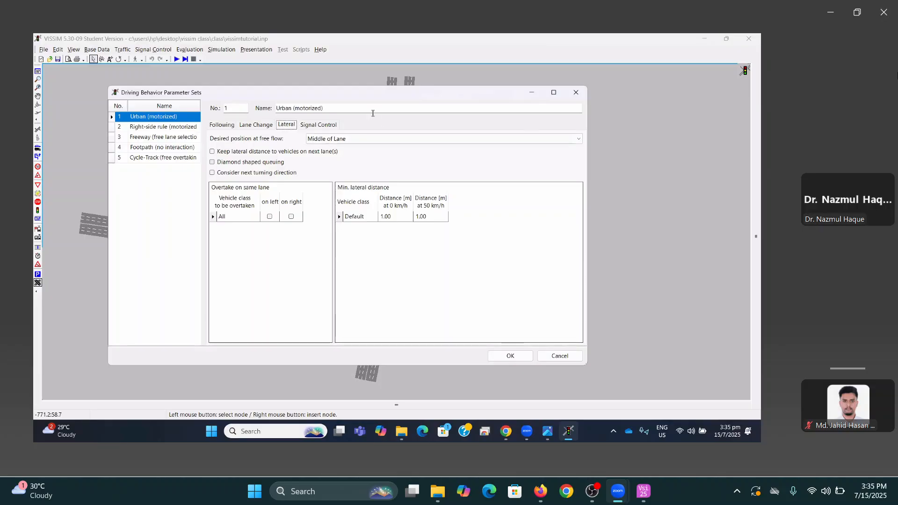
drag(369, 102, 373, 113)
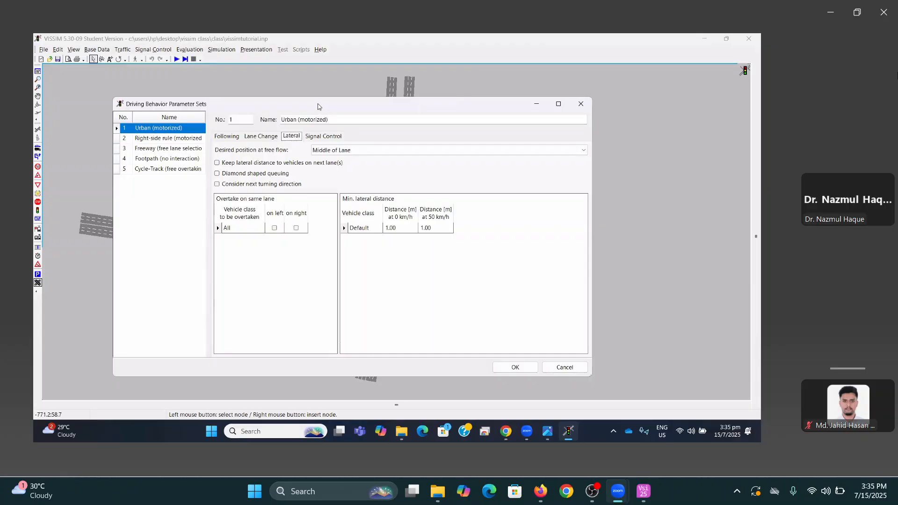
click(363, 149)
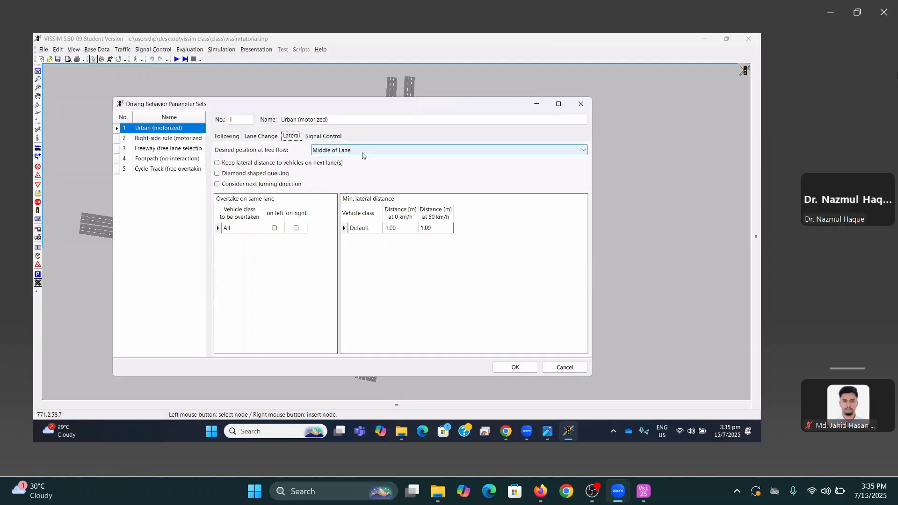
click(360, 150)
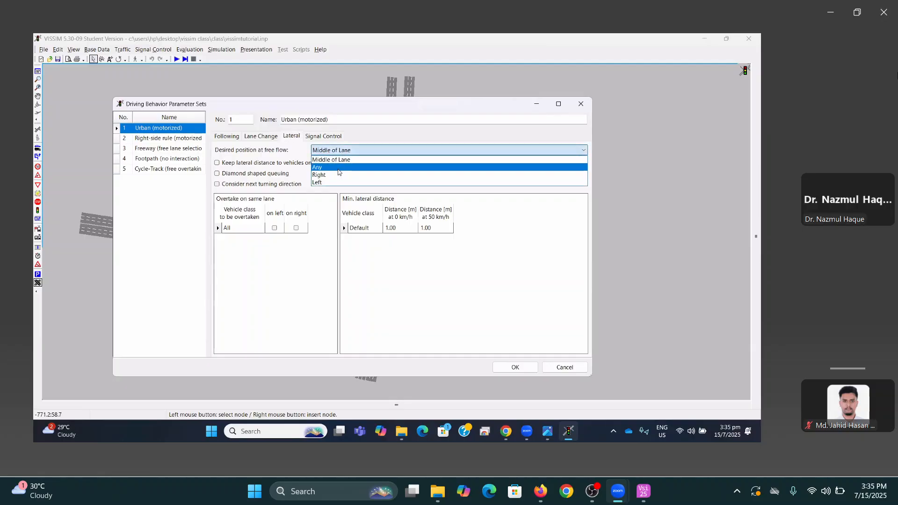
click(339, 167)
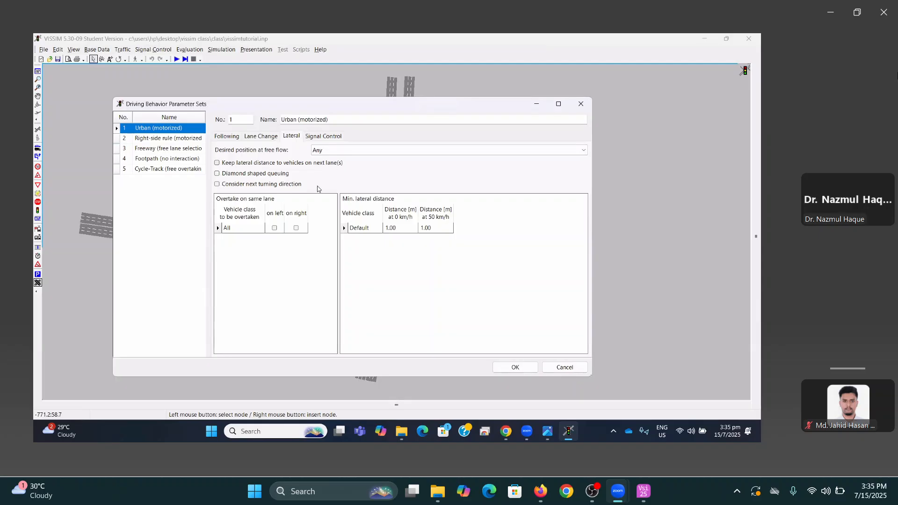
click(275, 228)
click(296, 229)
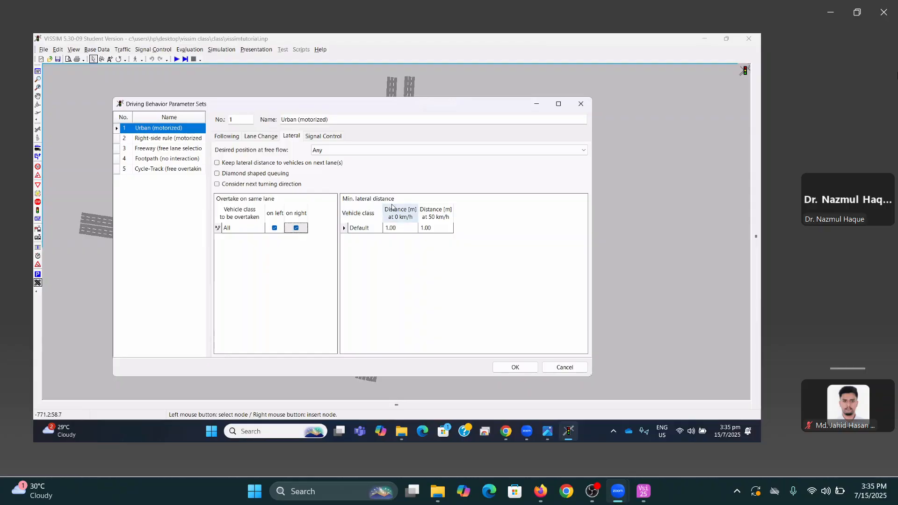
Set the default minimum lateral distance to 0.10 m at 0 km/h, reduce the distance at 50 km/h, and accept the driving behavior changes
click(398, 228)
text(1)
drag(389, 228, 380, 228)
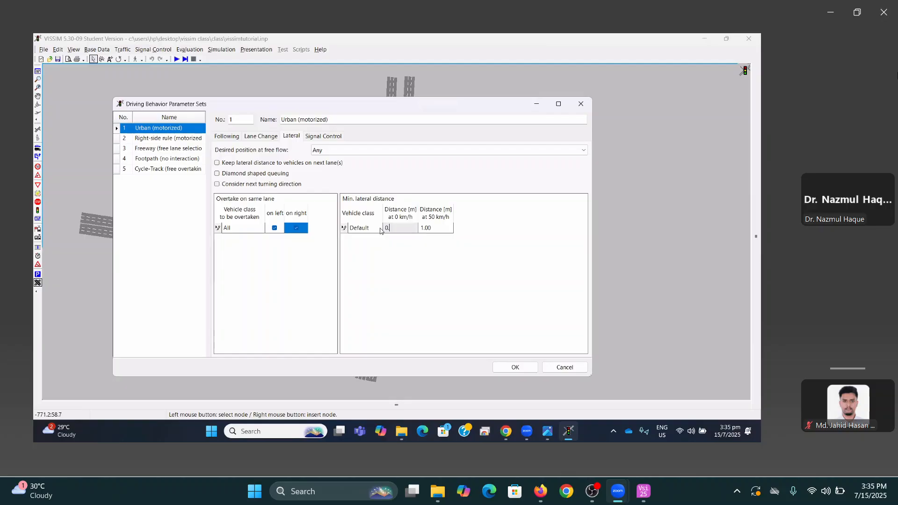
drag(438, 228, 419, 230)
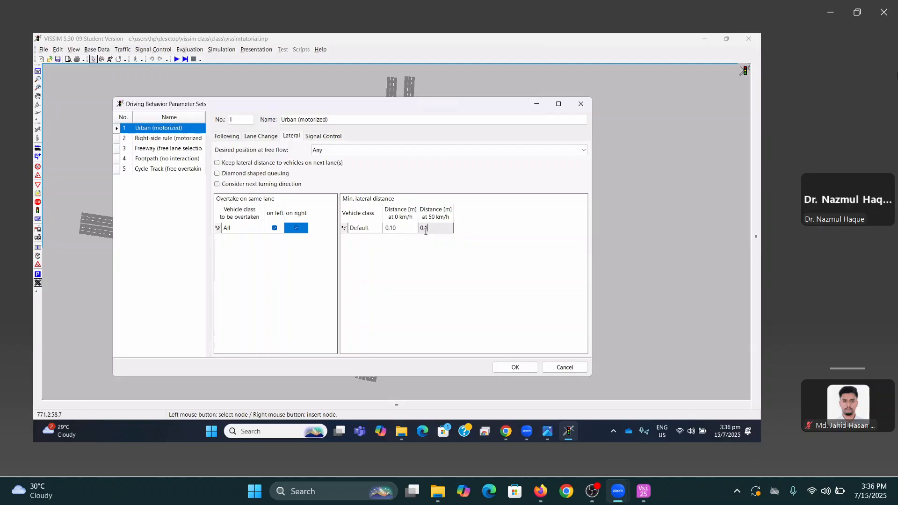
click(515, 368)
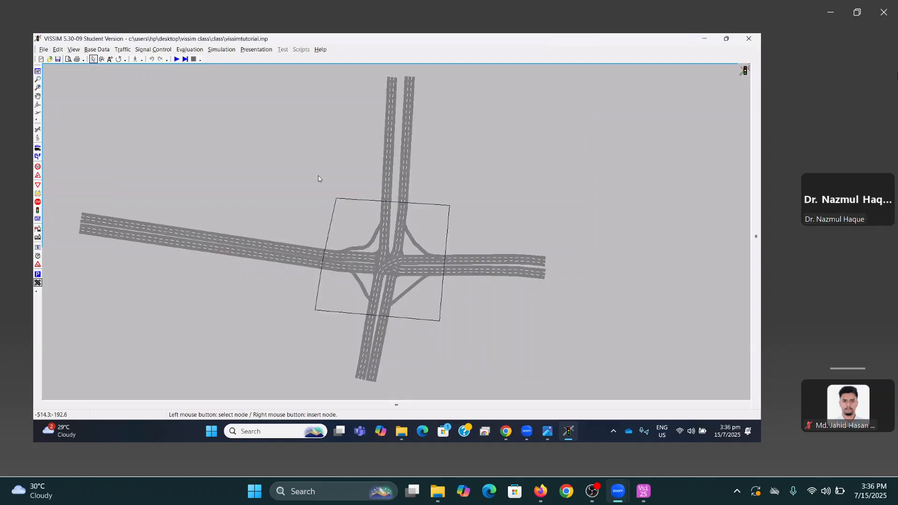
Run the simulation with the new driving behavior, saving the changes to vissimtutorial.inp
click(178, 60)
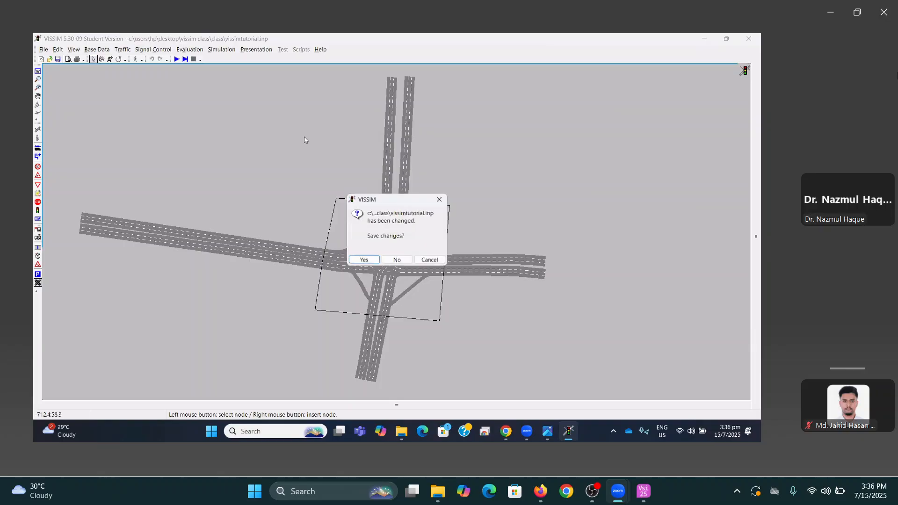
click(363, 259)
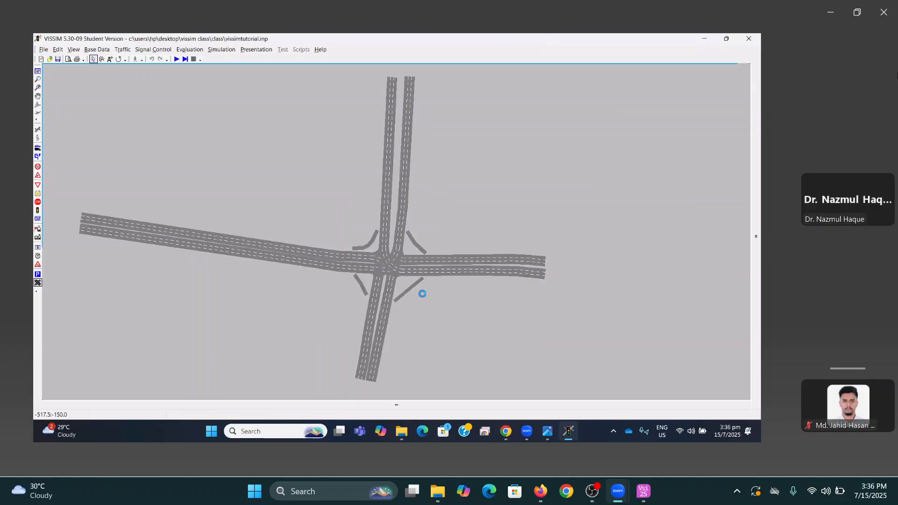
scroll(422, 294, up, 3)
drag(422, 294, 380, 202)
scroll(380, 202, up, 1)
scroll(380, 202, up, 2)
drag(436, 175, 391, 221)
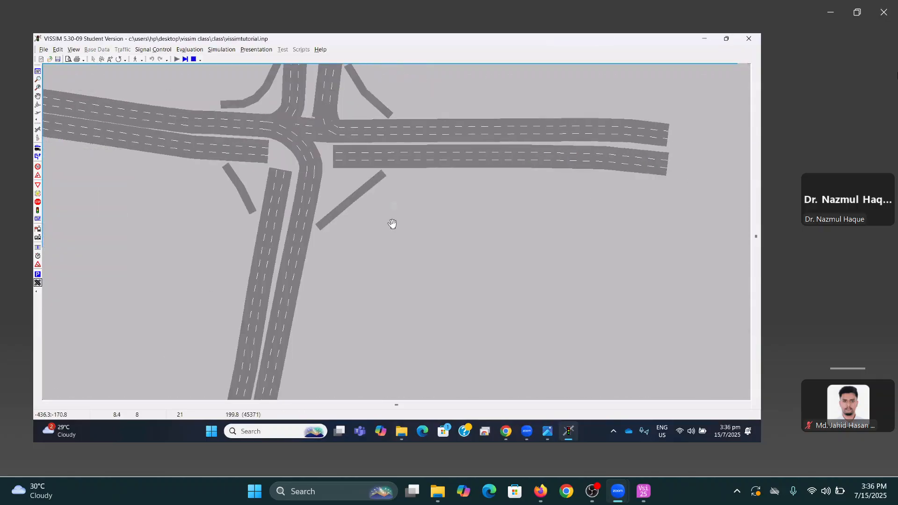
scroll(243, 245, up, 3)
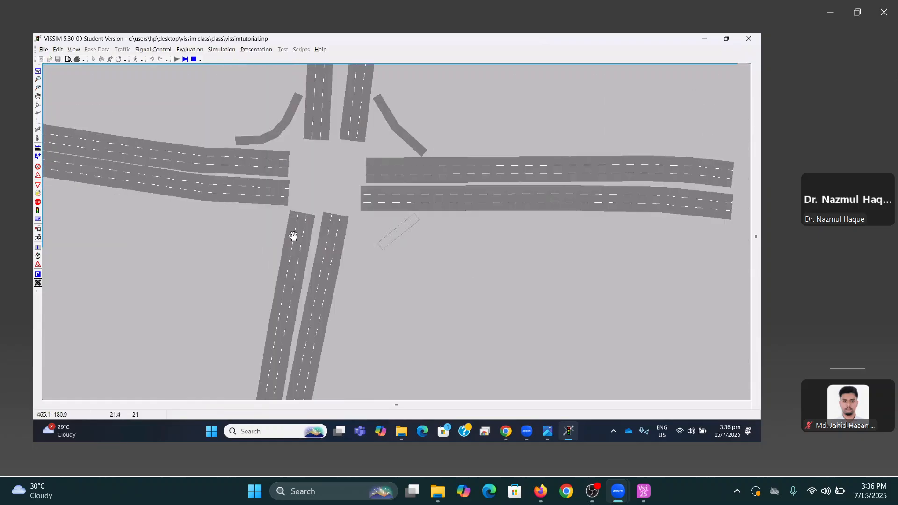
scroll(304, 232, up, 3)
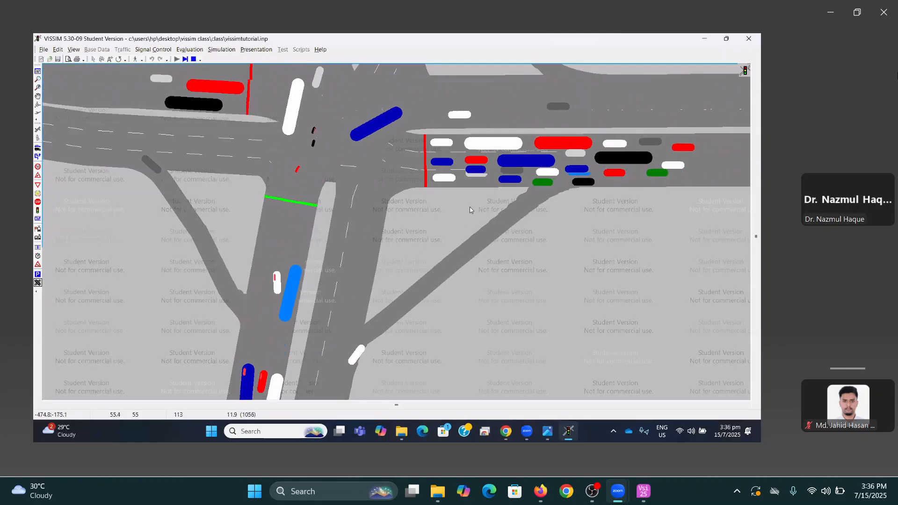
Examine the lateral positioning, overtaking and queuing of vehicles on the intersection approaches, and stop the simulation run
drag(518, 204, 345, 247)
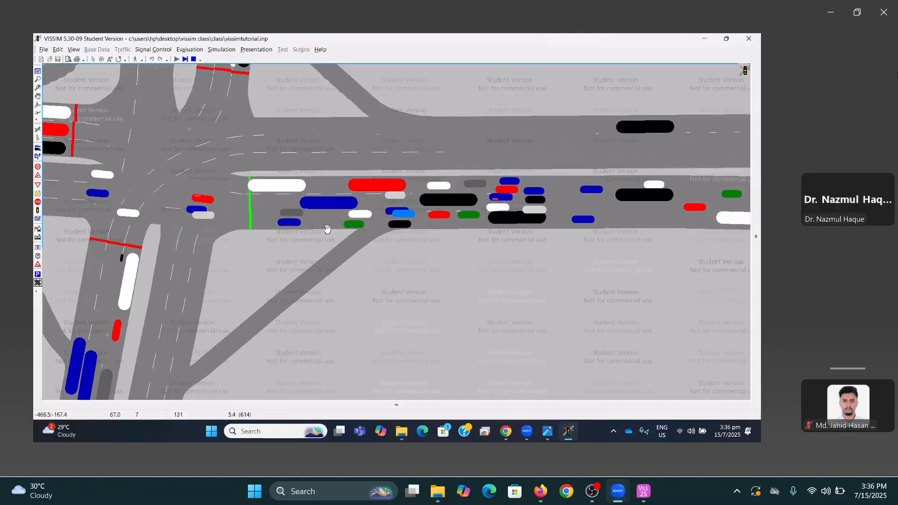
drag(531, 236, 341, 260)
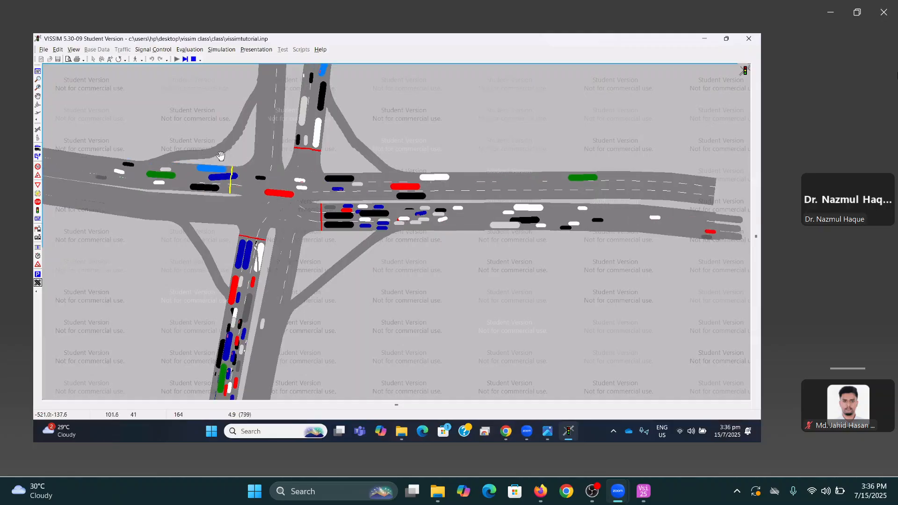
drag(221, 156, 300, 204)
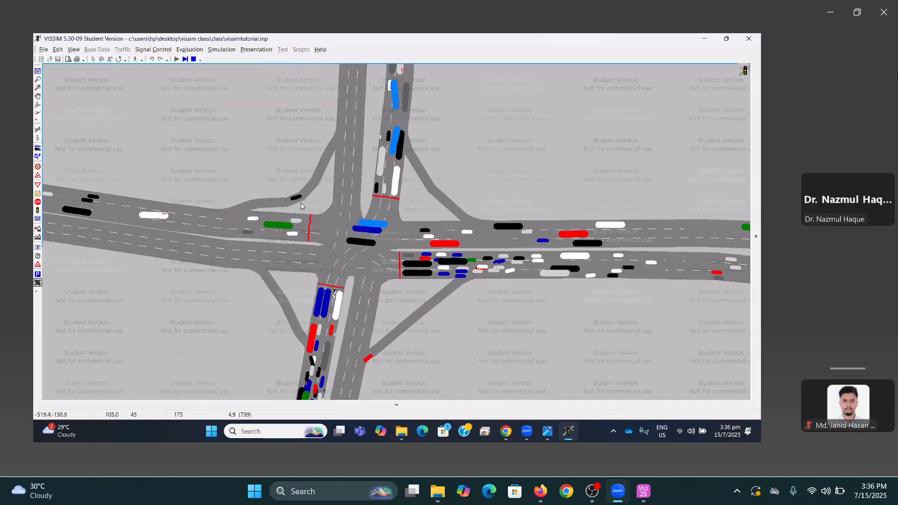
drag(324, 197, 293, 168)
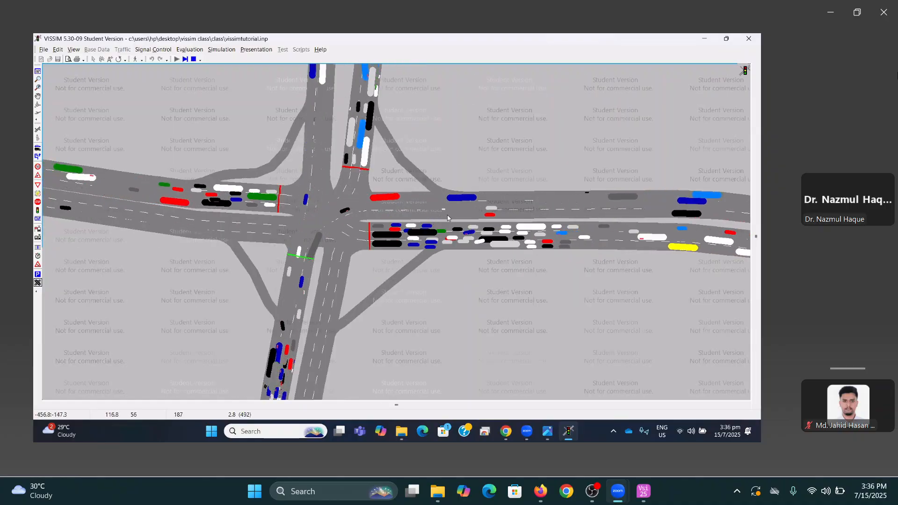
drag(361, 207, 401, 210)
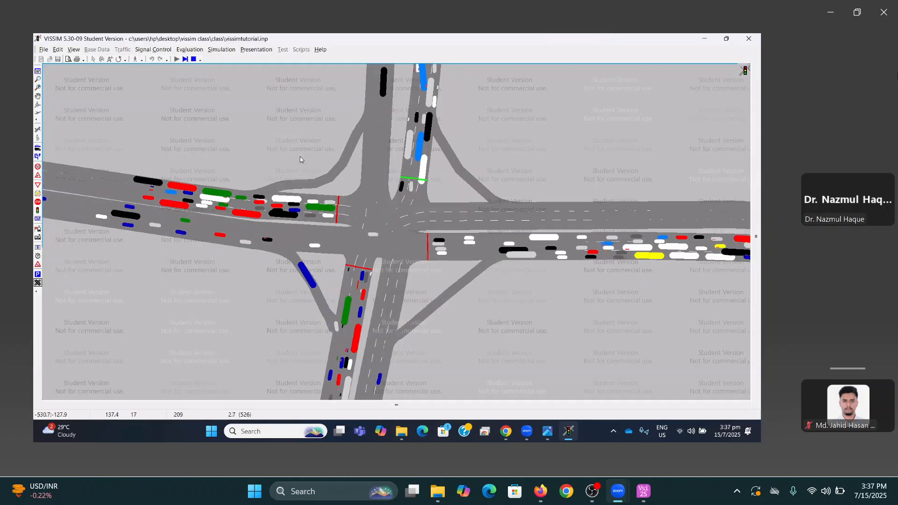
drag(300, 156, 266, 160)
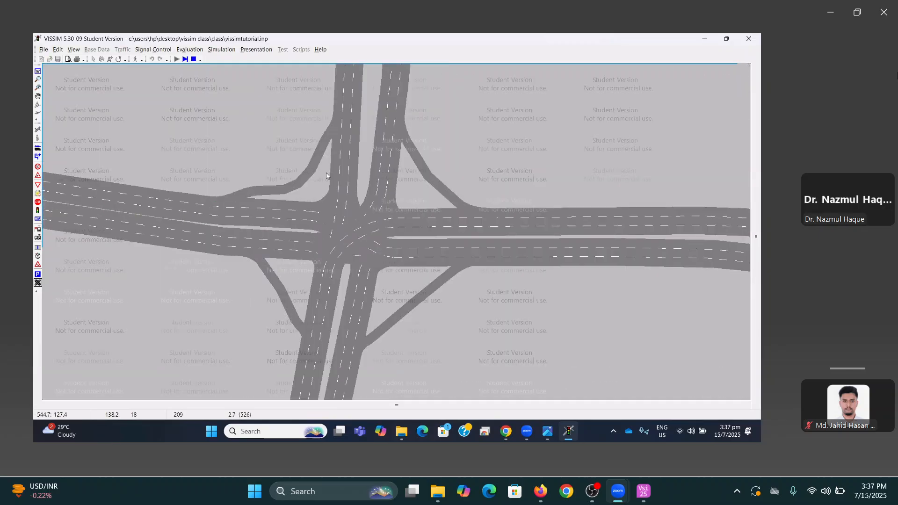
scroll(326, 173, up, 1)
drag(406, 209, 452, 198)
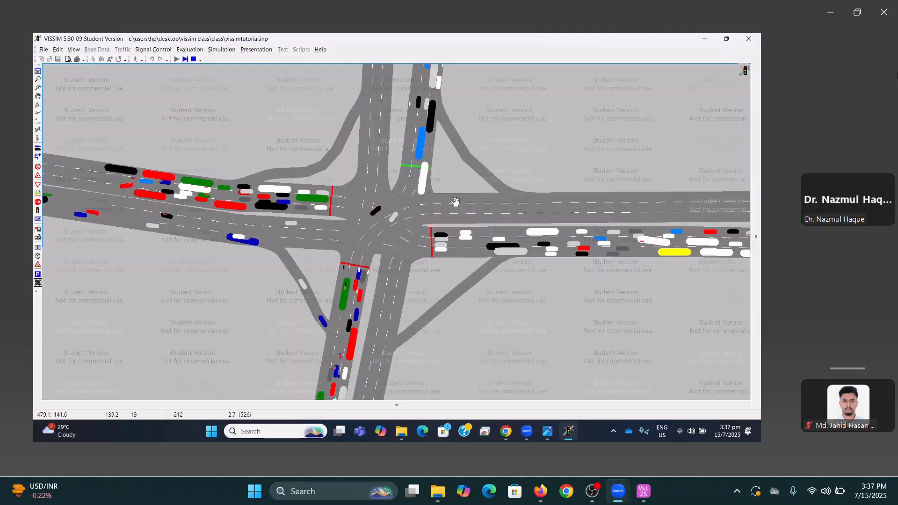
click(194, 60)
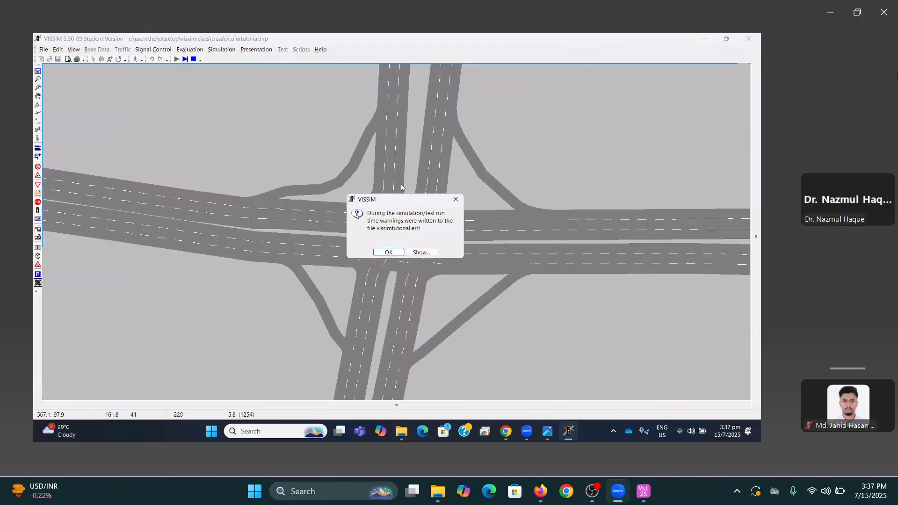
click(388, 253)
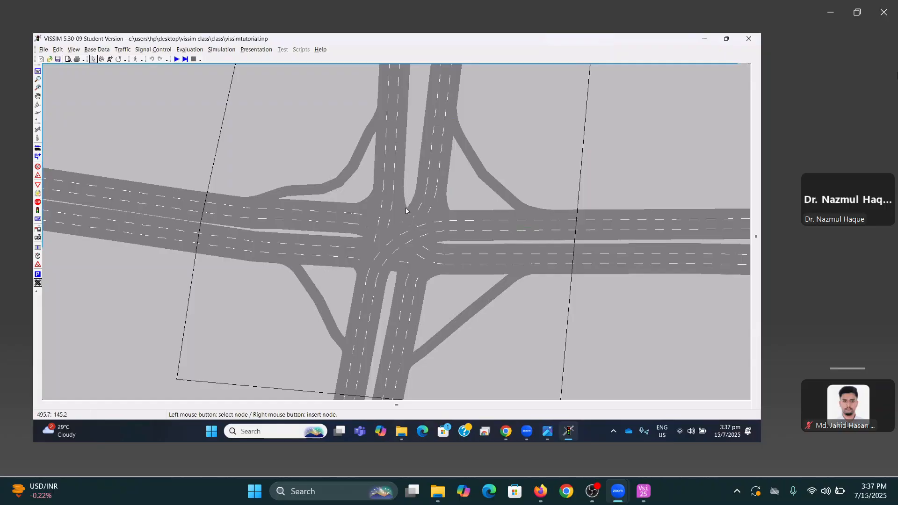
scroll(455, 183, down, 3)
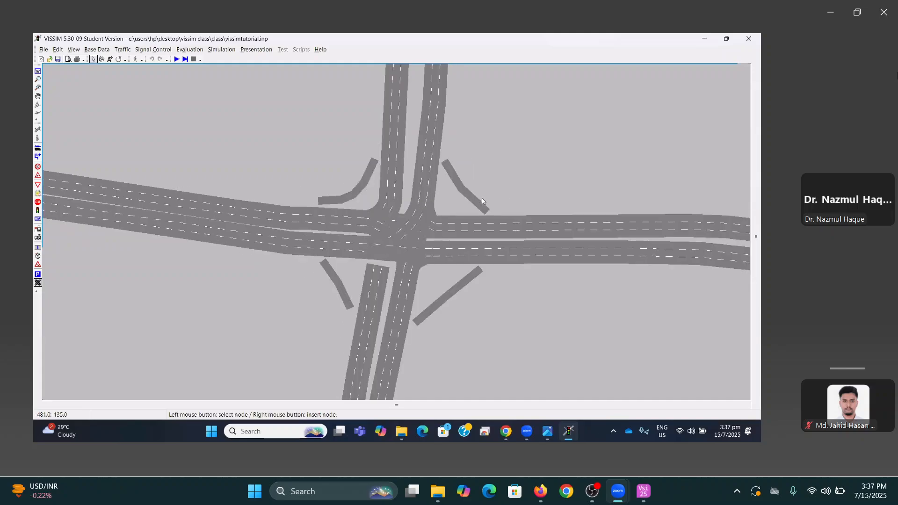
scroll(458, 228, down, 2)
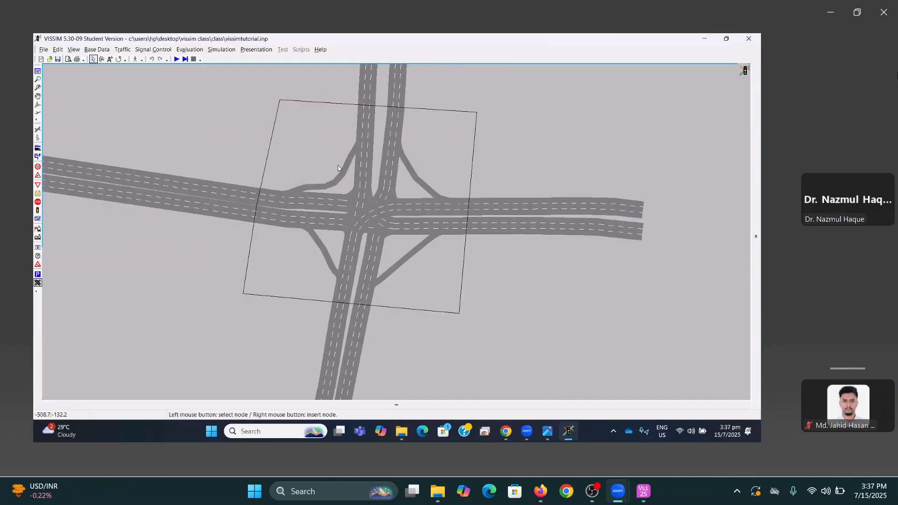
drag(281, 162, 380, 184)
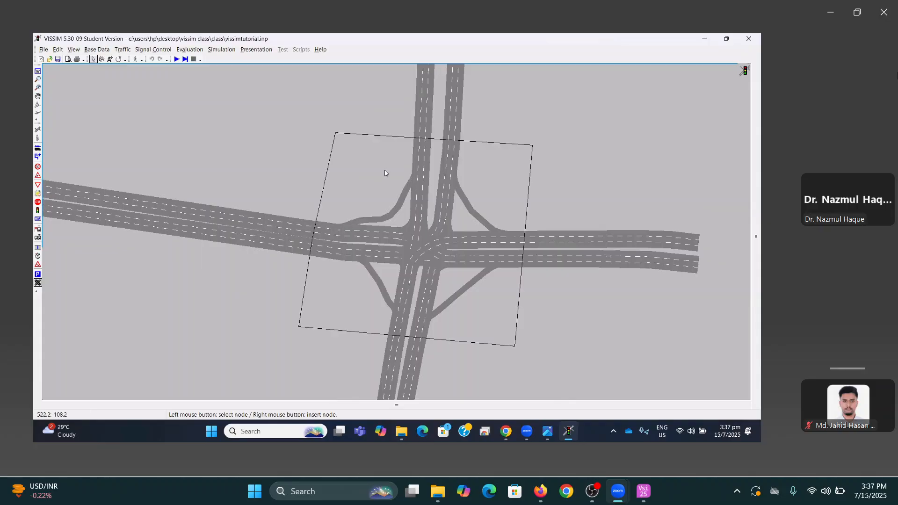
drag(561, 155, 526, 152)
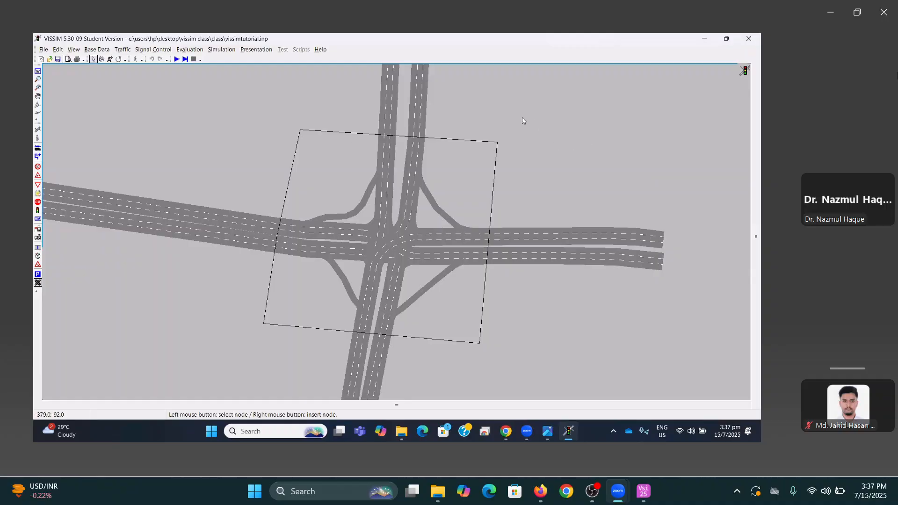
drag(521, 119, 530, 122)
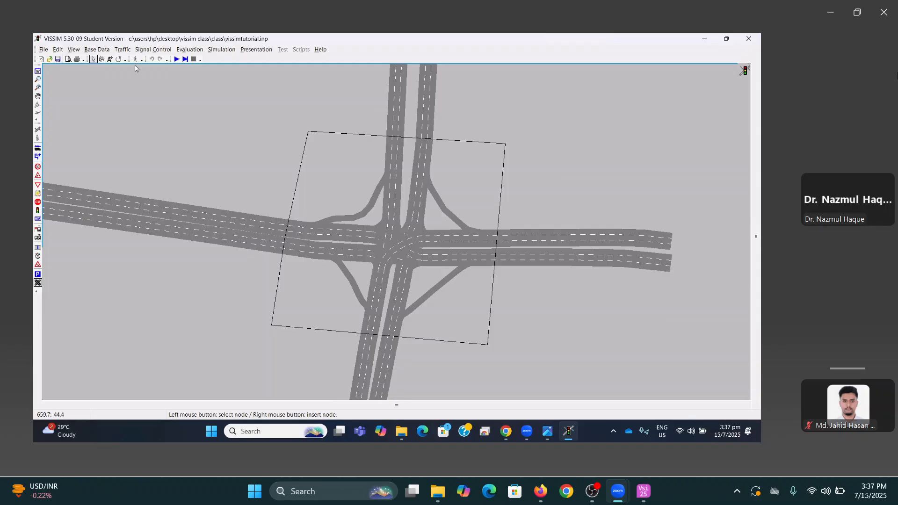
Check the Wiedemann 74 following parameters of Urban (motorized) again and close the driving behavior sets without changes
click(108, 51)
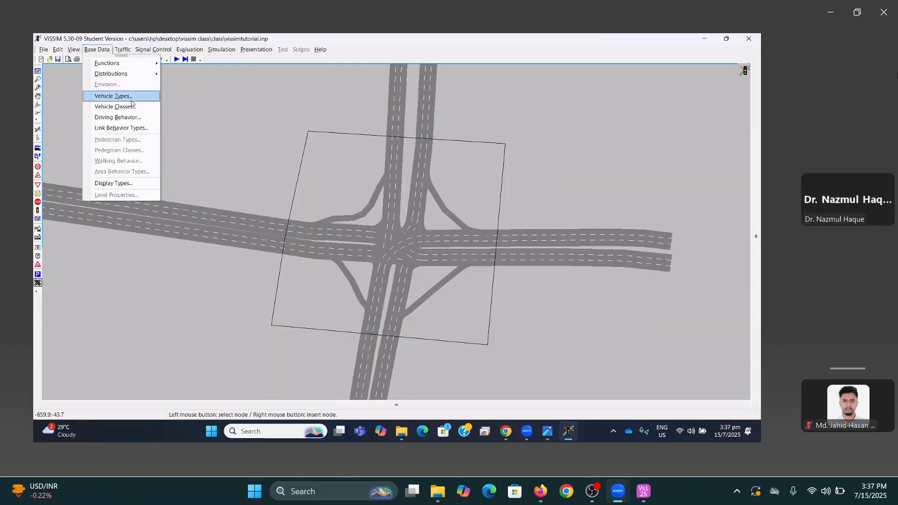
click(123, 117)
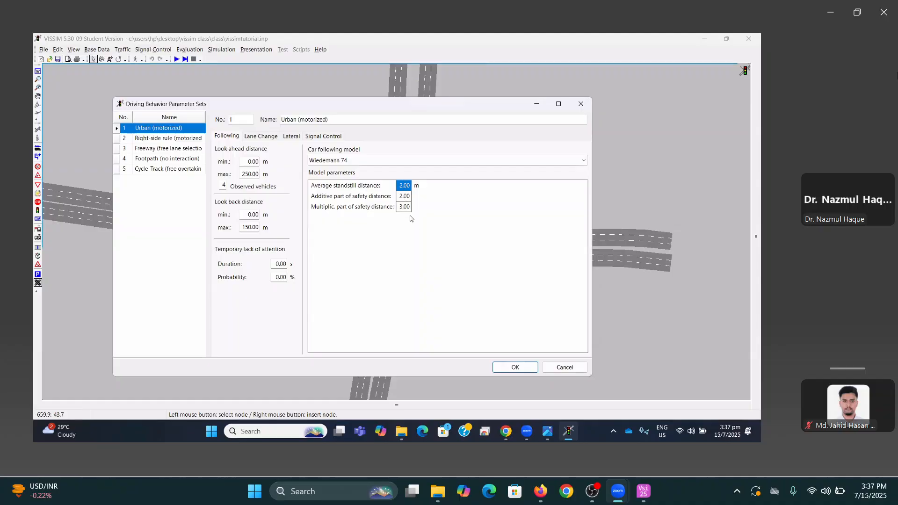
click(515, 367)
scroll(344, 286, up, 4)
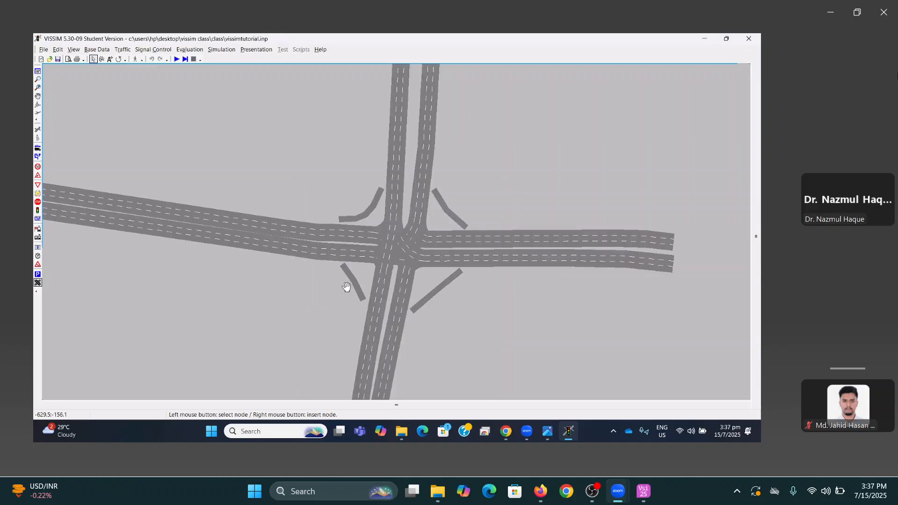
Display the data collection points and check their placement on the intersection approaches
click(38, 248)
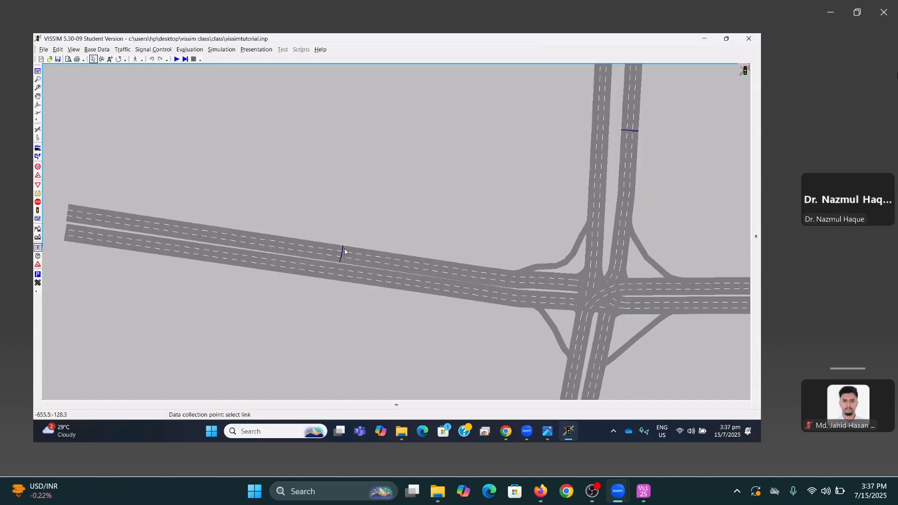
drag(450, 239, 293, 216)
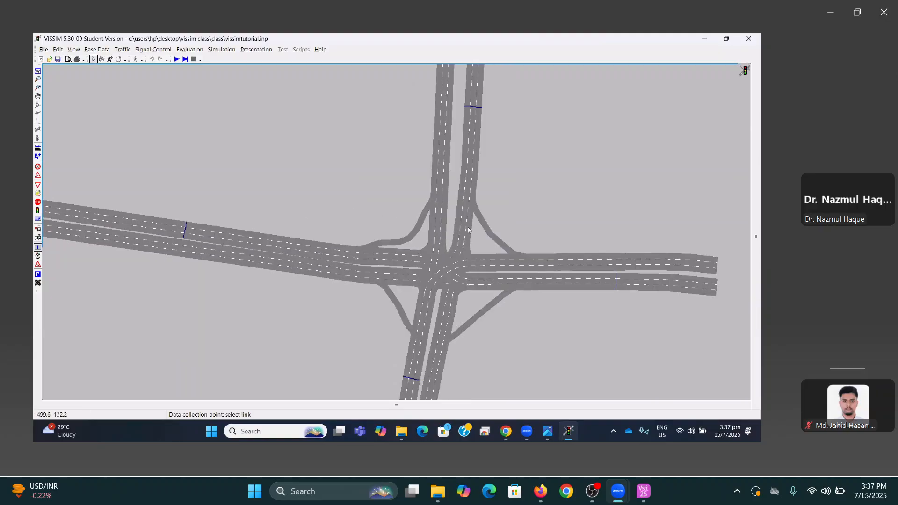
drag(538, 211, 375, 196)
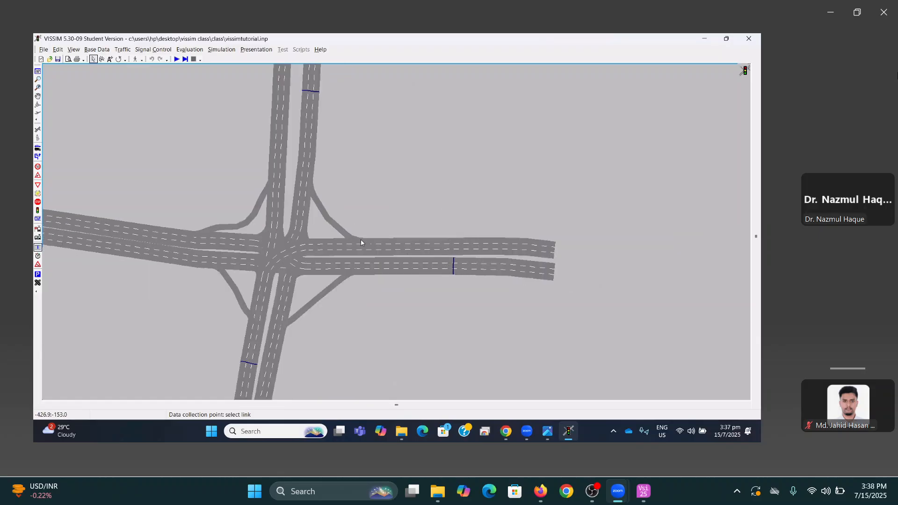
drag(361, 239, 429, 236)
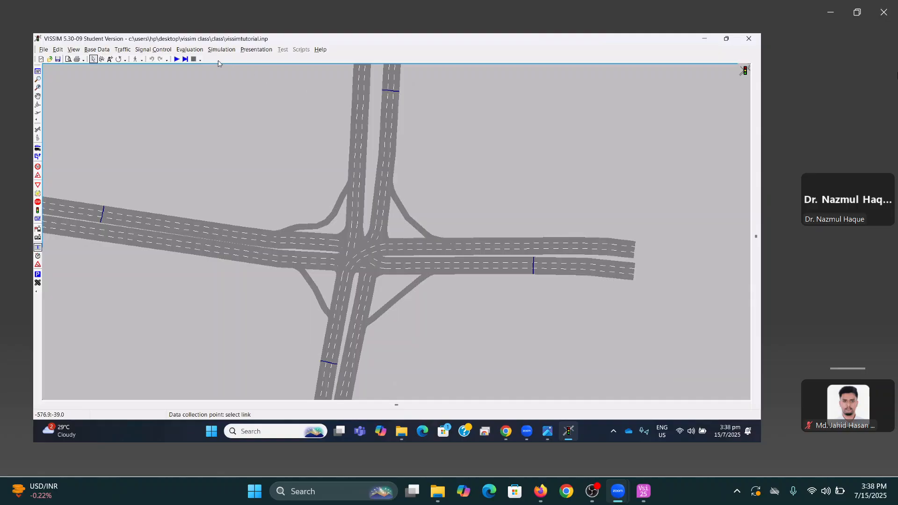
Review the Wiedemann 74 standstill and safety distance parameters of the Urban (motorized) driving behavior set and close it unchanged
click(111, 49)
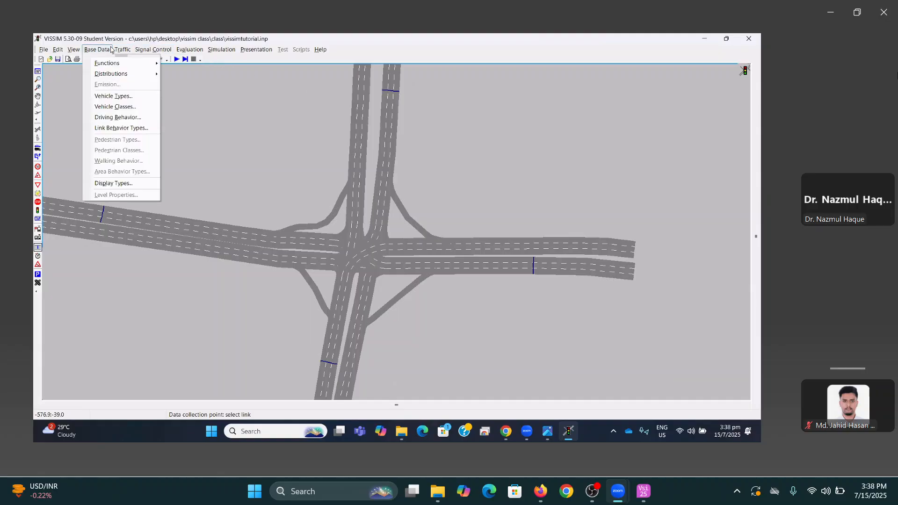
click(118, 117)
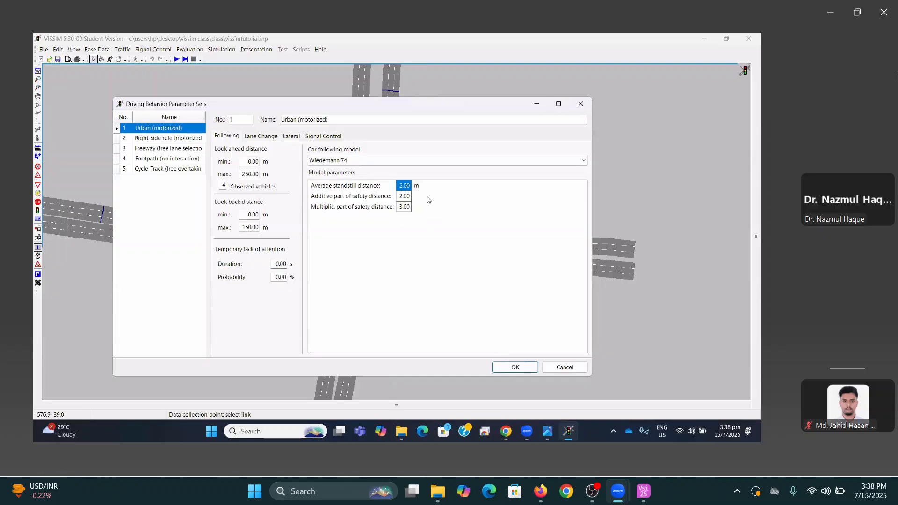
click(514, 367)
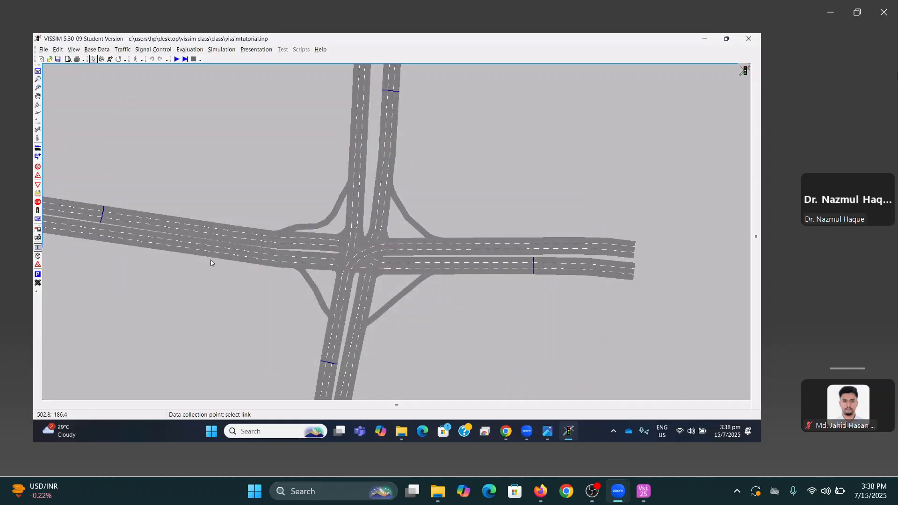
scroll(210, 259, up, 4)
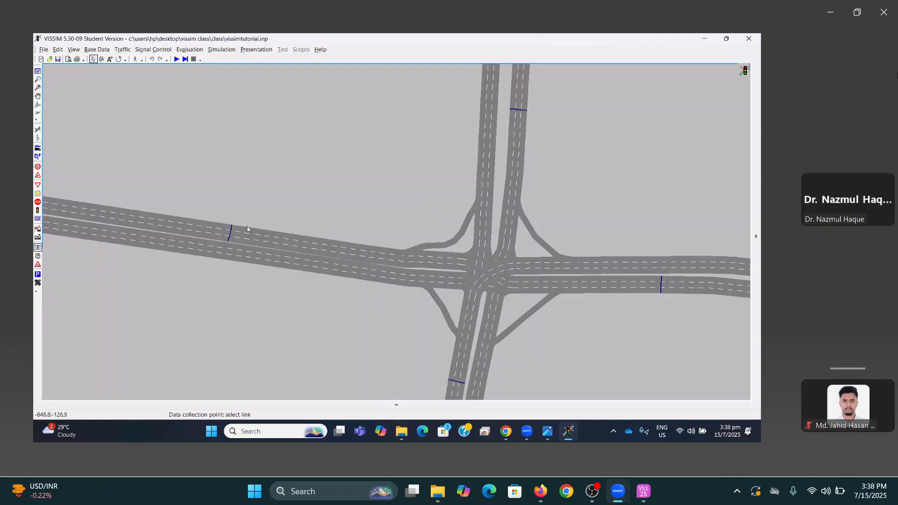
drag(470, 198, 356, 151)
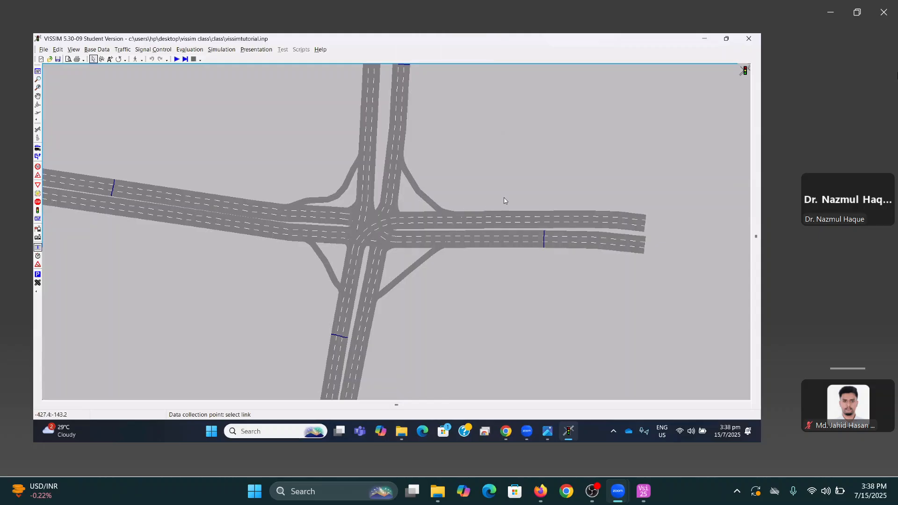
drag(513, 186, 474, 183)
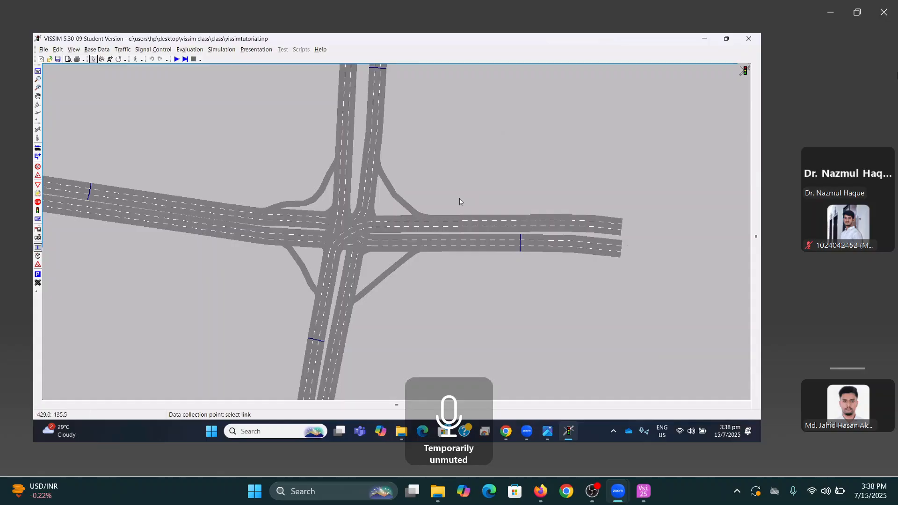
drag(341, 175, 440, 194)
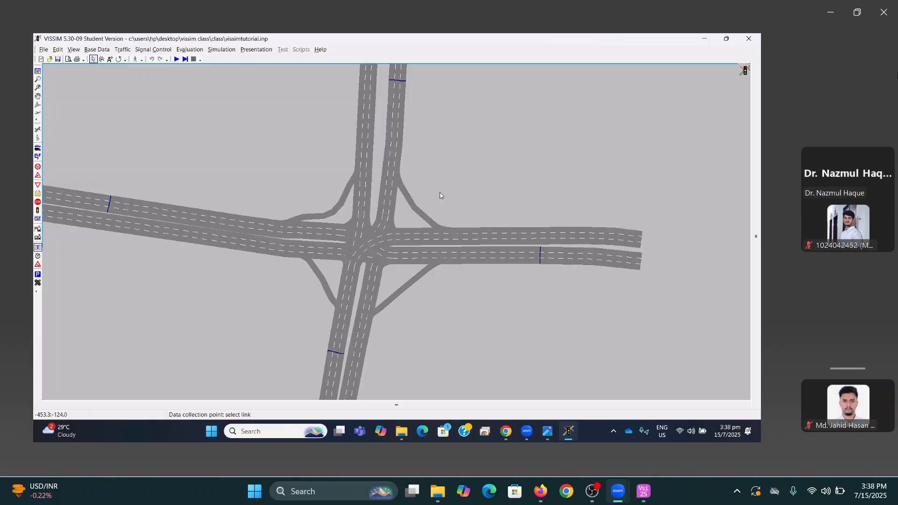
Open vissimtutorial.mes from the Class folder in Notepad and read the compiled acceleration, vehicle count, speed and queue delay per measurement
click(402, 431)
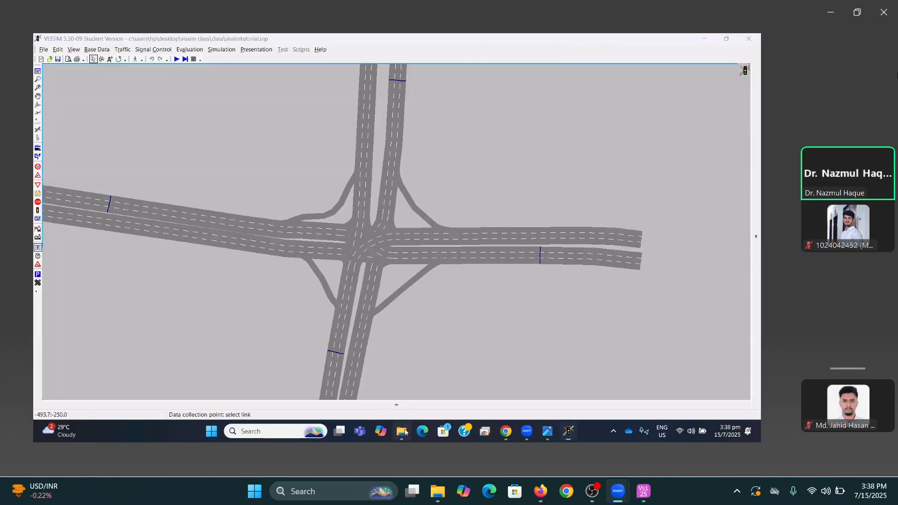
click(202, 147)
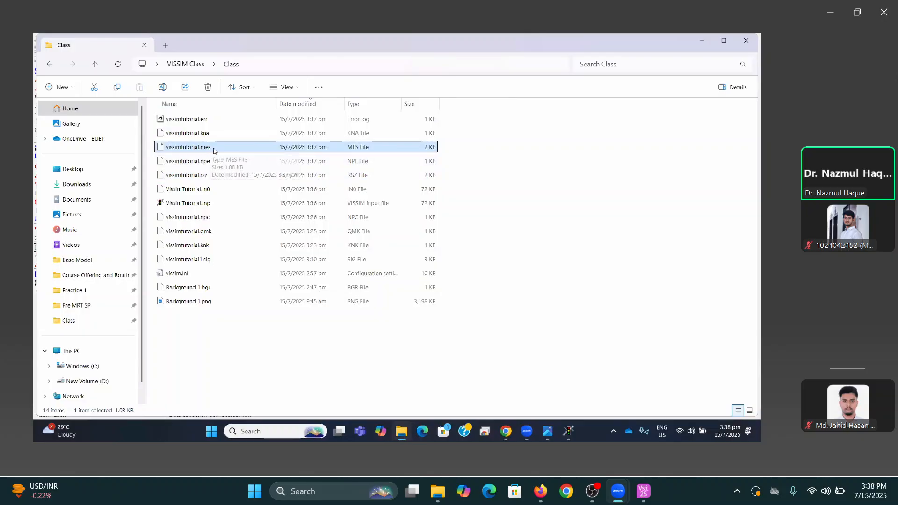
right_click(206, 148)
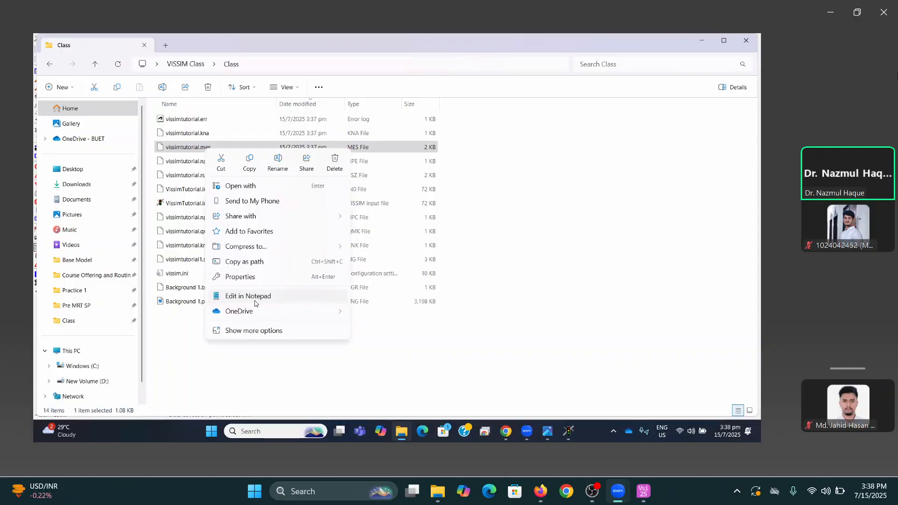
click(255, 299)
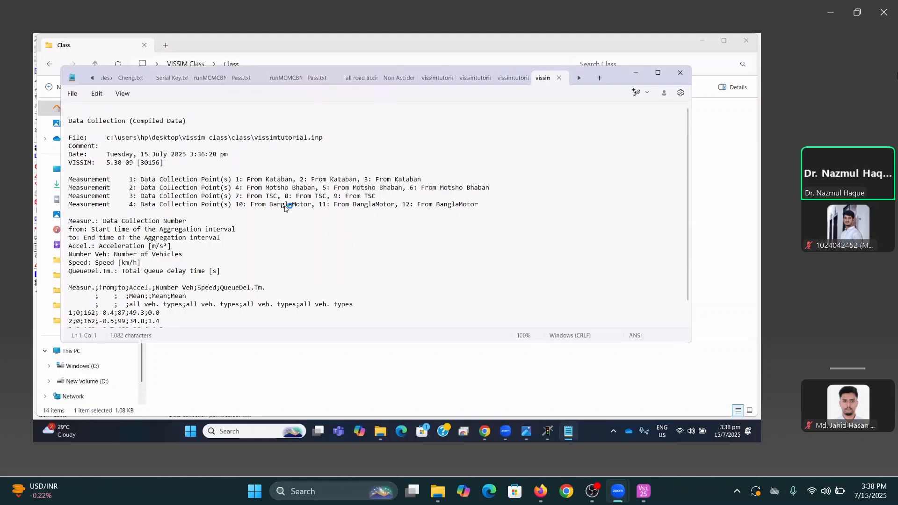
scroll(284, 206, down, 1)
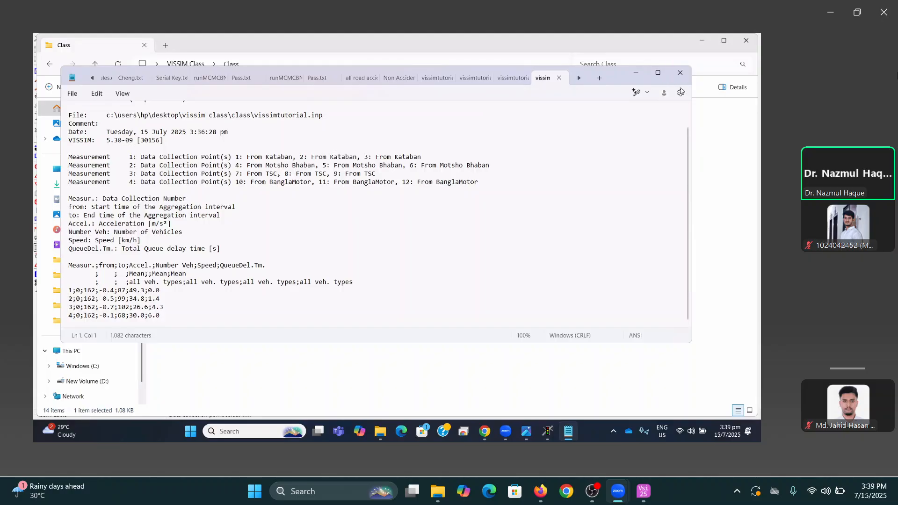
Return to VISSIM and set the data collection file evaluation's aggregation interval to 30 s, accepting the evaluation settings
click(578, 431)
click(192, 49)
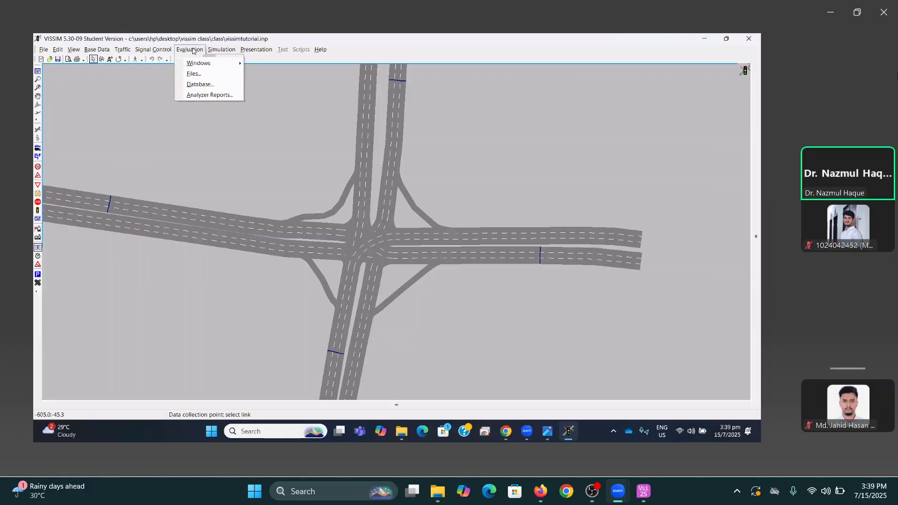
click(204, 75)
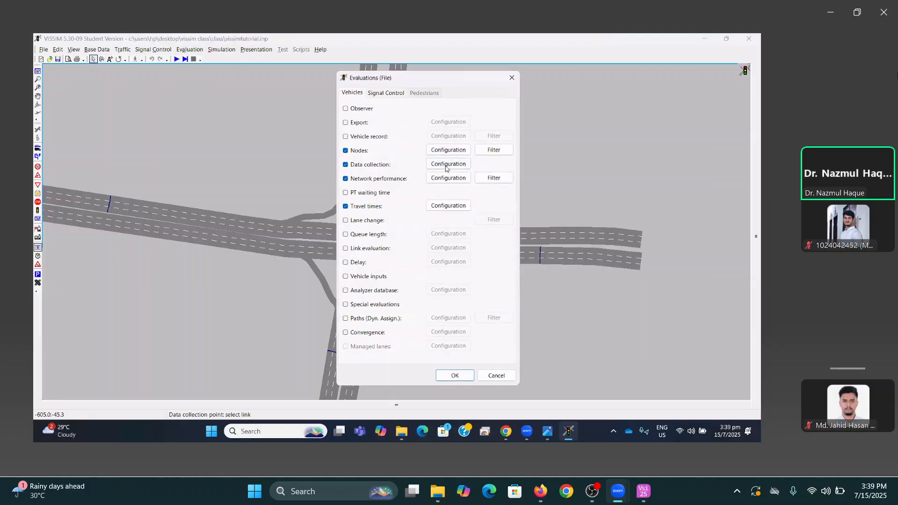
click(447, 164)
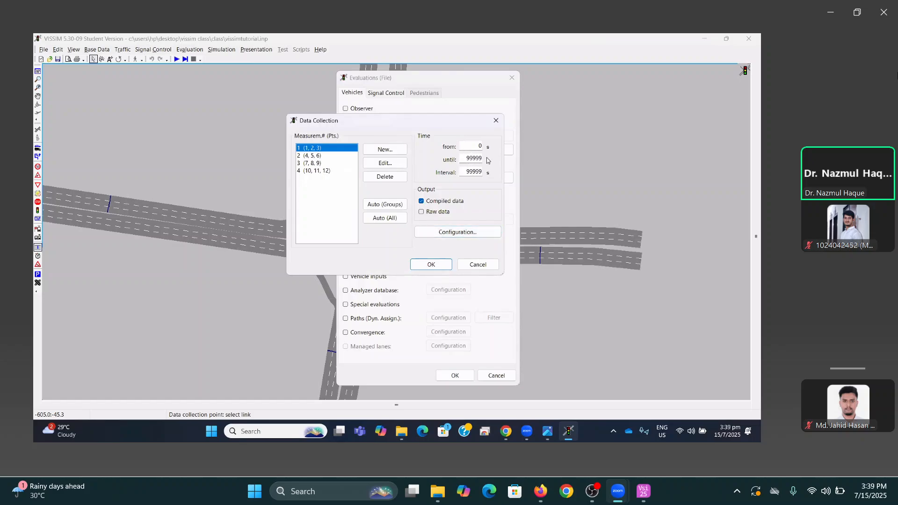
double_click(466, 171)
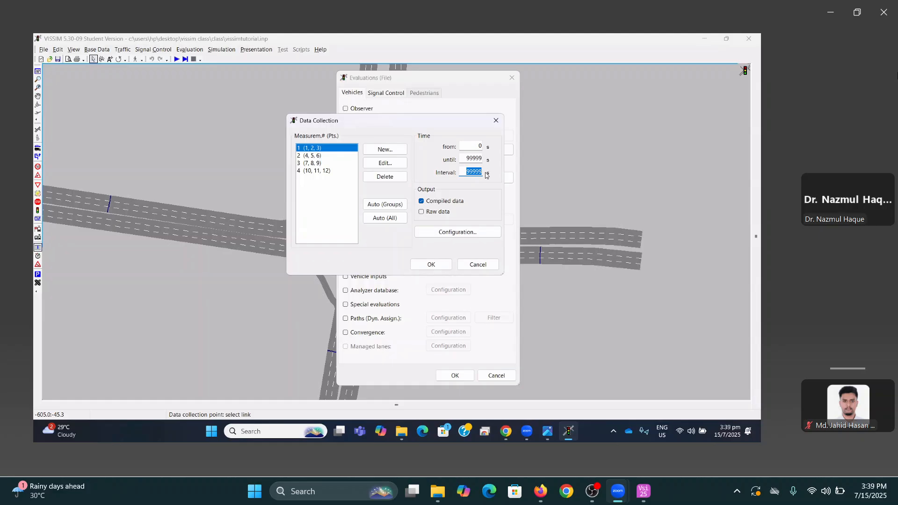
text(30)
click(425, 265)
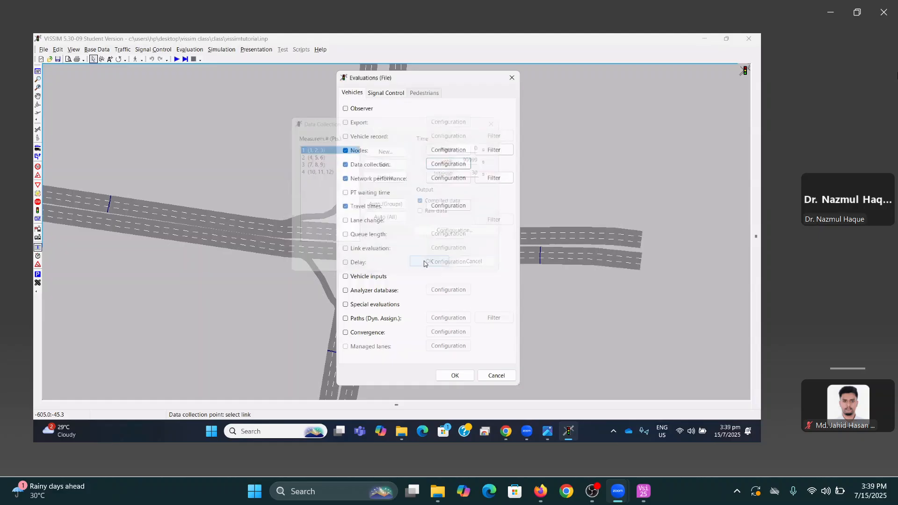
click(454, 373)
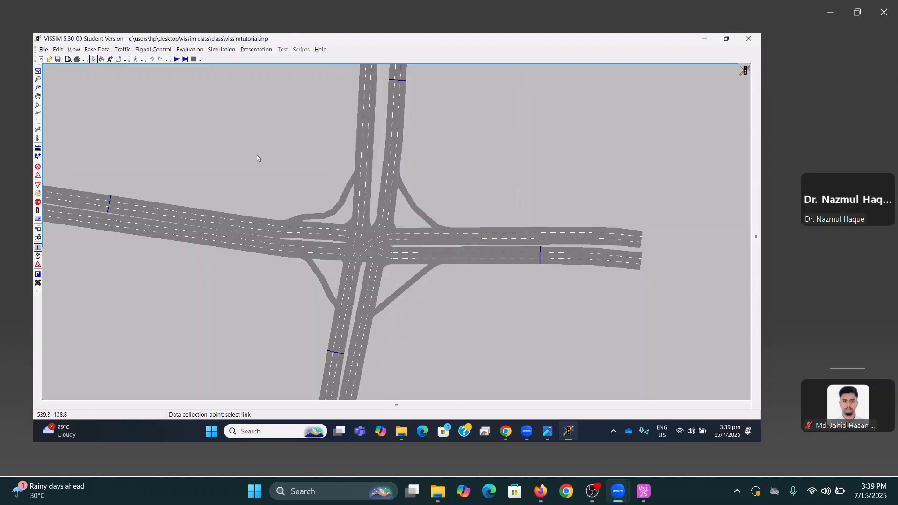
Run the simulation to regenerate the data collection output with the 30 s interval, and end the run
click(176, 60)
click(370, 258)
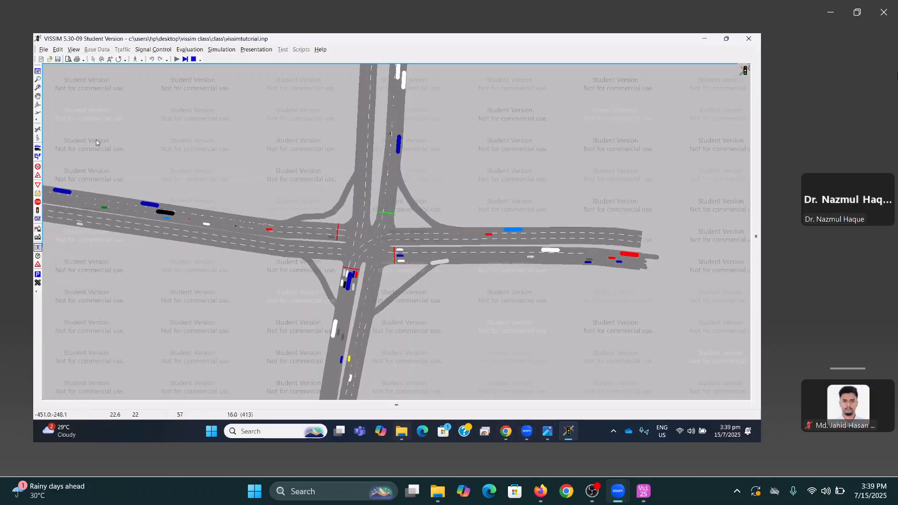
click(38, 80)
drag(192, 124, 219, 146)
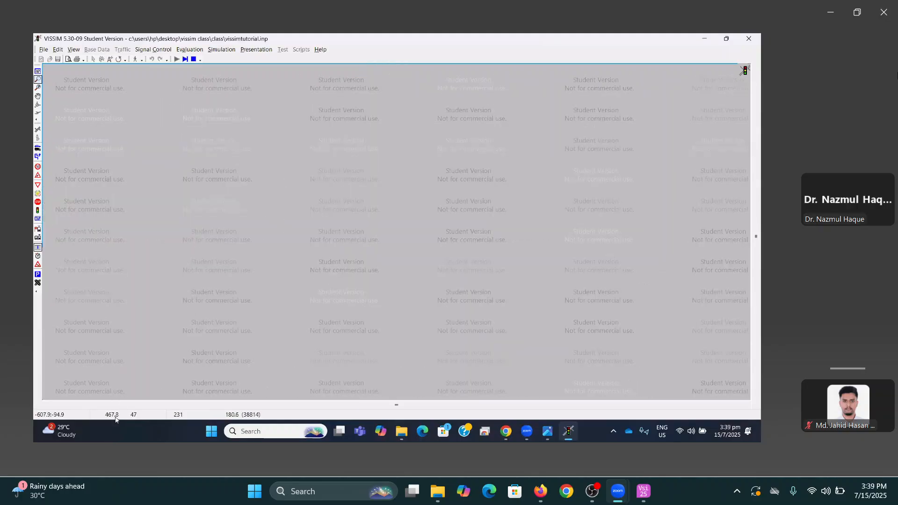
key(Escape)
click(386, 253)
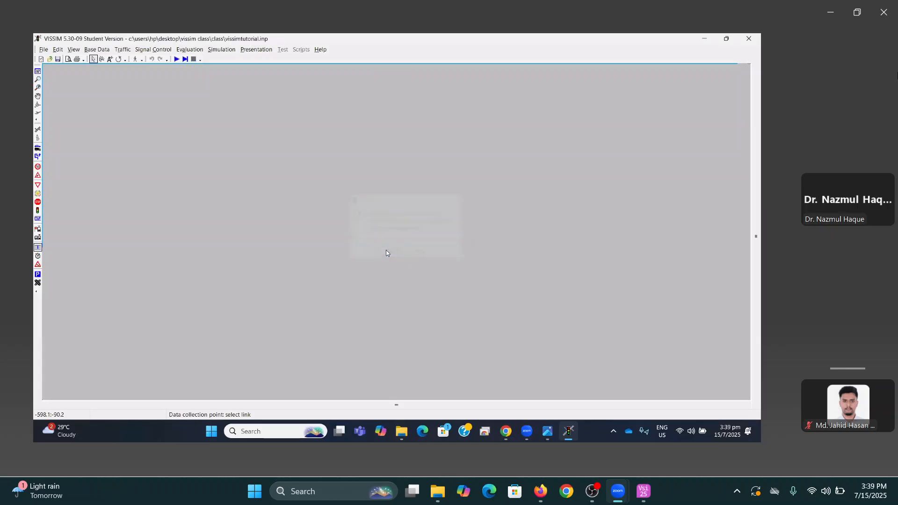
Open the regenerated vissimtutorial.mes in Notepad and examine the acceleration, vehicle counts, speed and queue delay for each 30 s interval
click(401, 431)
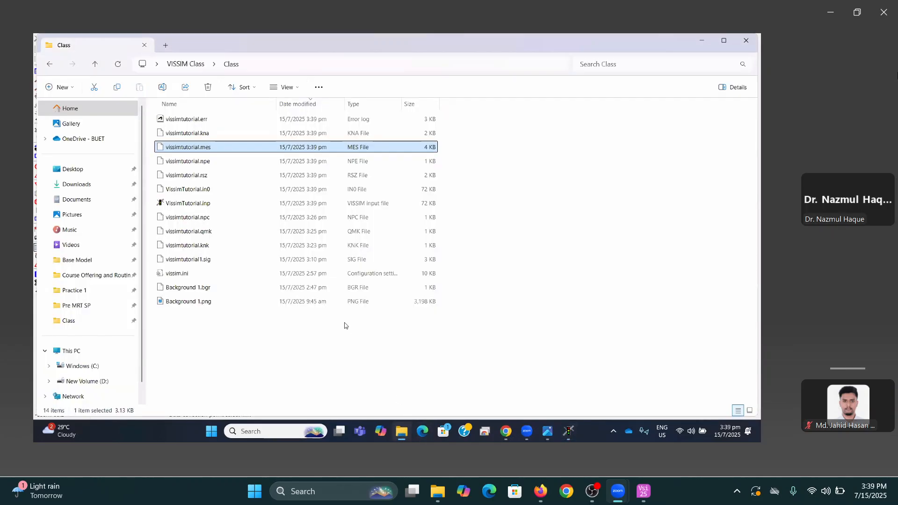
right_click(200, 147)
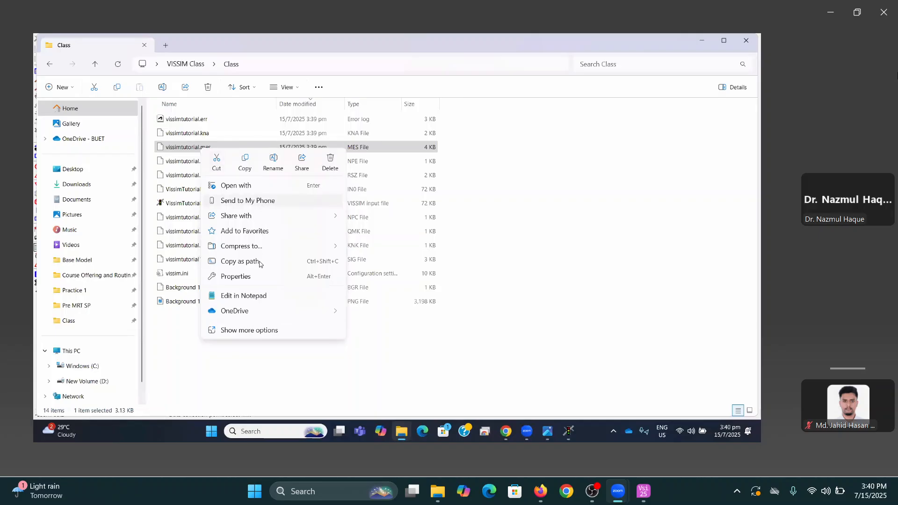
click(254, 297)
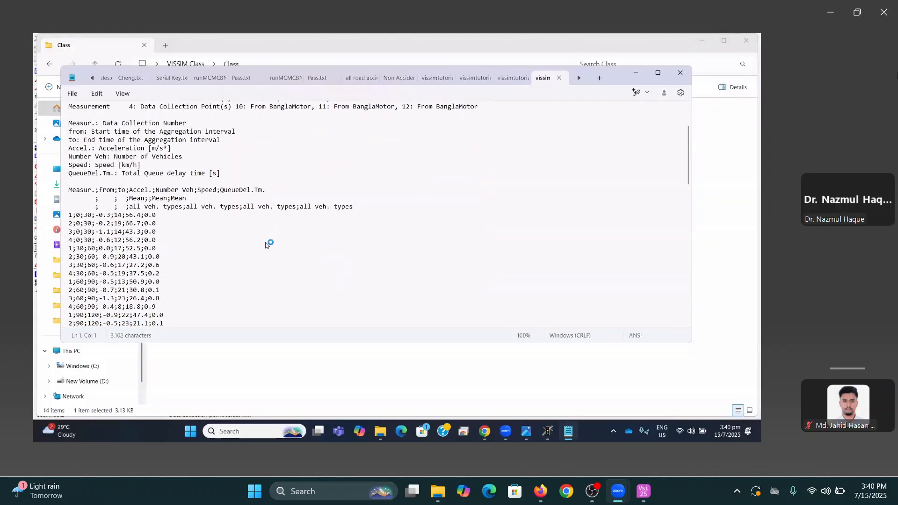
scroll(265, 245, down, 8)
scroll(233, 209, up, 6)
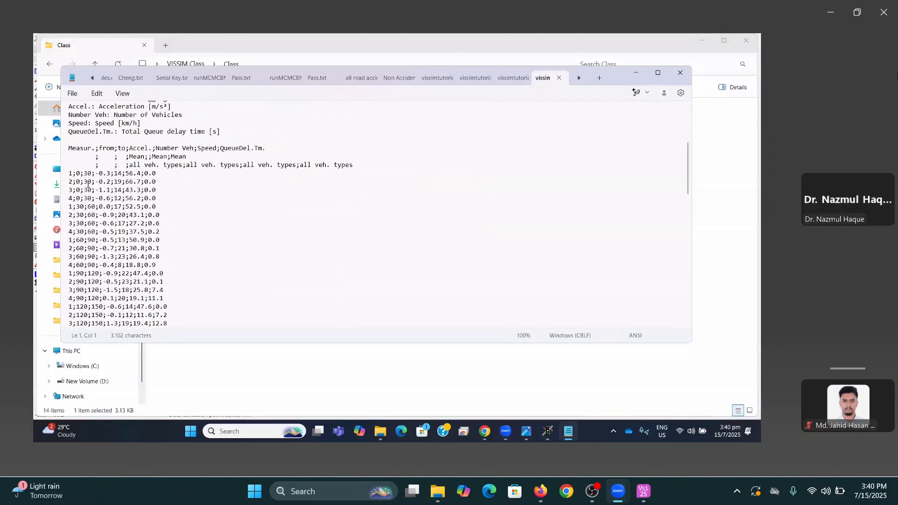
scroll(79, 206, down, 3)
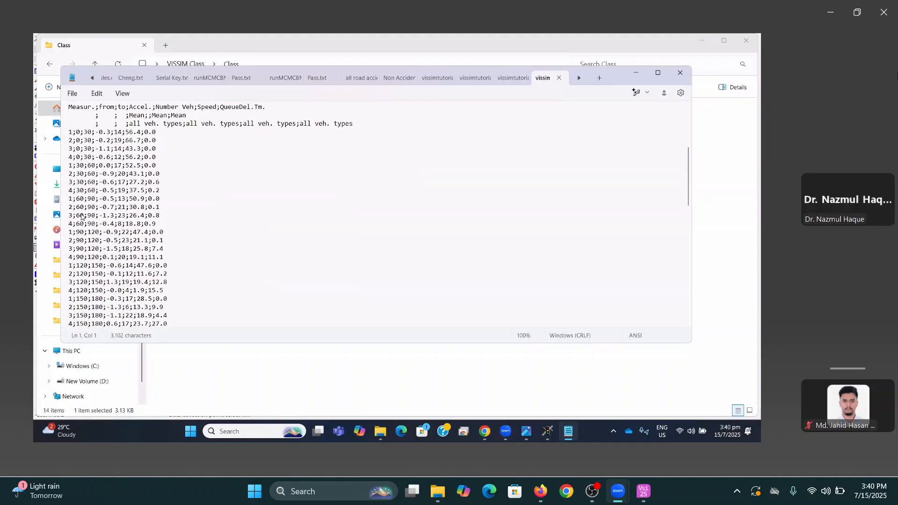
scroll(81, 216, down, 4)
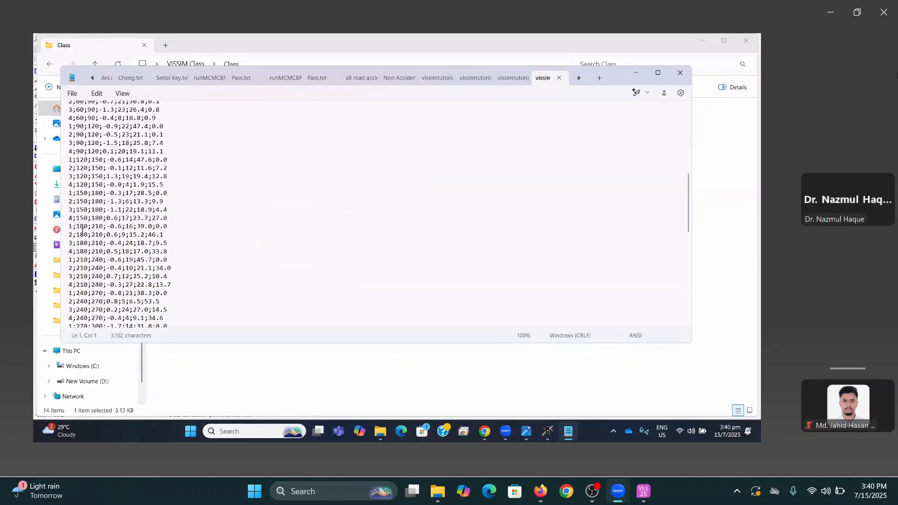
scroll(137, 216, up, 6)
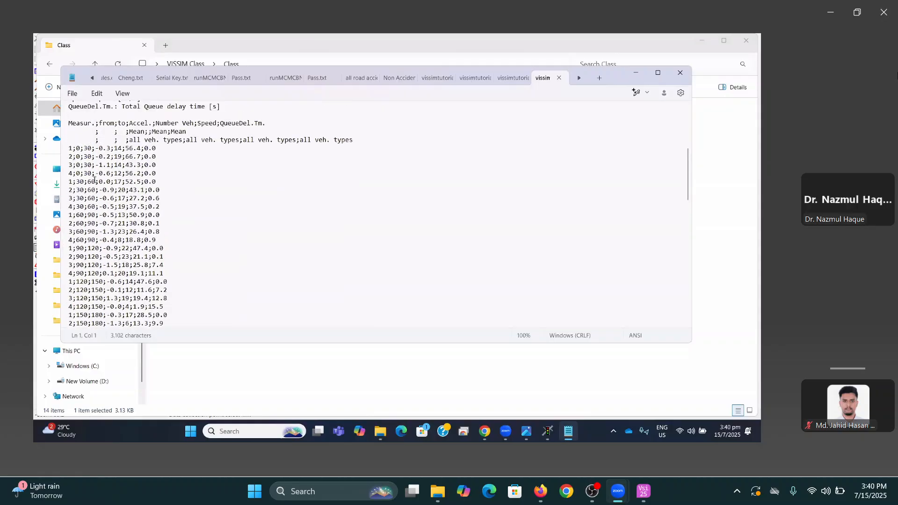
scroll(102, 197, down, 15)
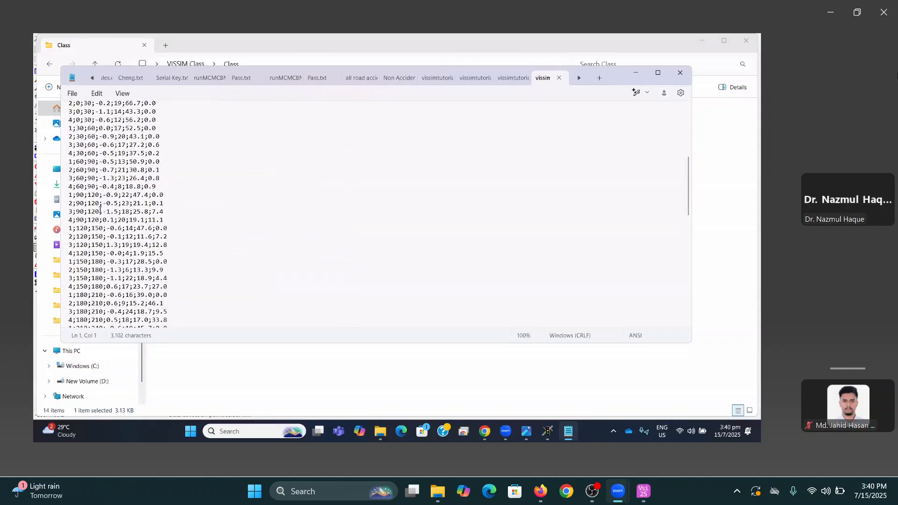
scroll(99, 243, down, 2)
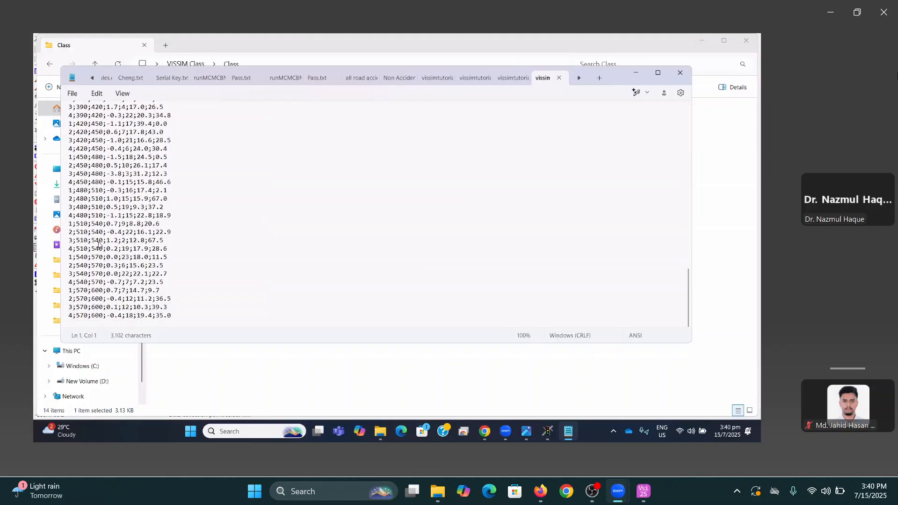
scroll(114, 243, up, 3)
scroll(114, 241, up, 18)
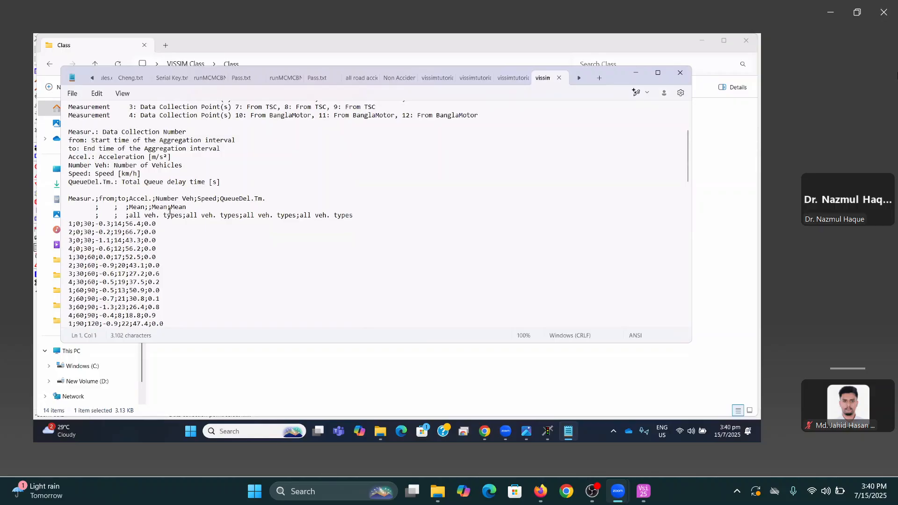
Read the Number Veh column and the remaining 30 s interval rows through to the last measurement, and close the file
drag(156, 199, 192, 200)
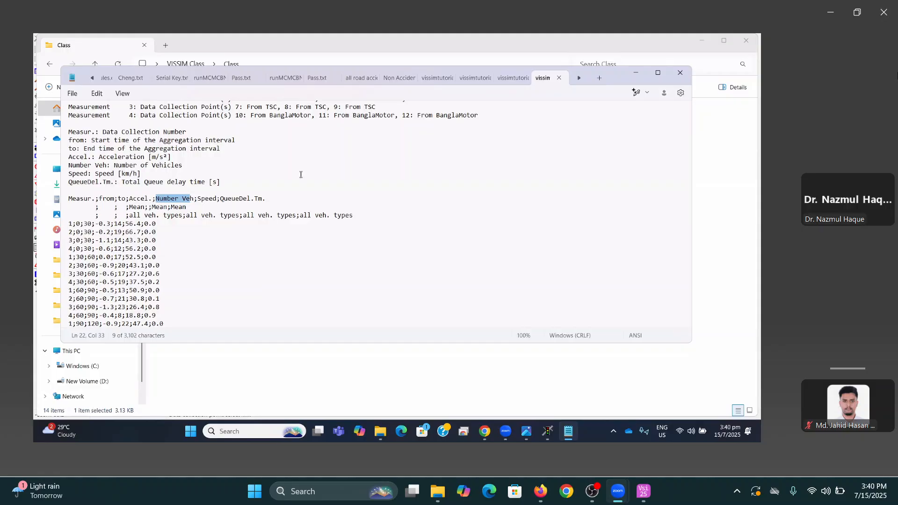
scroll(227, 209, down, 11)
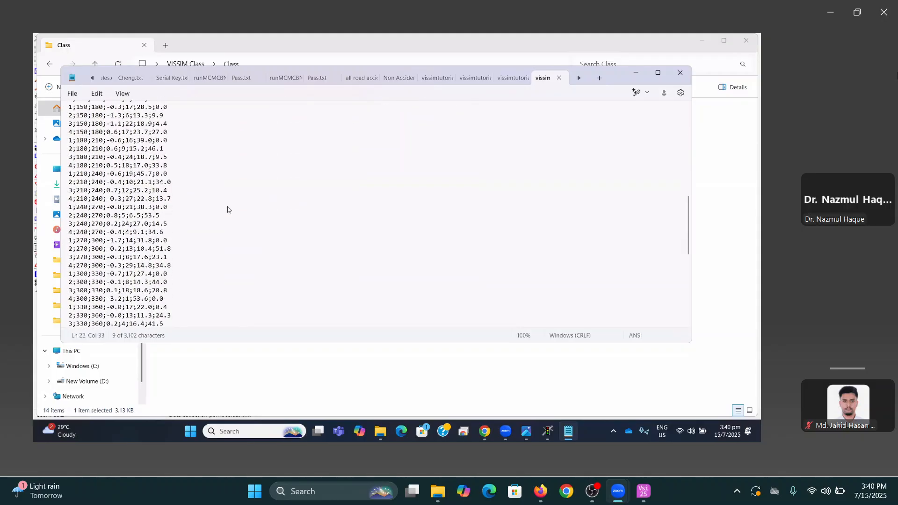
scroll(228, 210, down, 9)
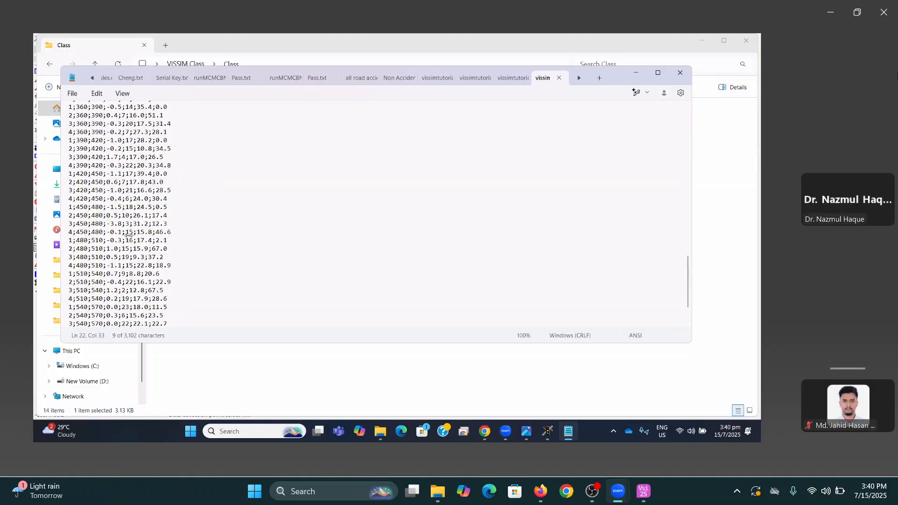
scroll(130, 231, down, 2)
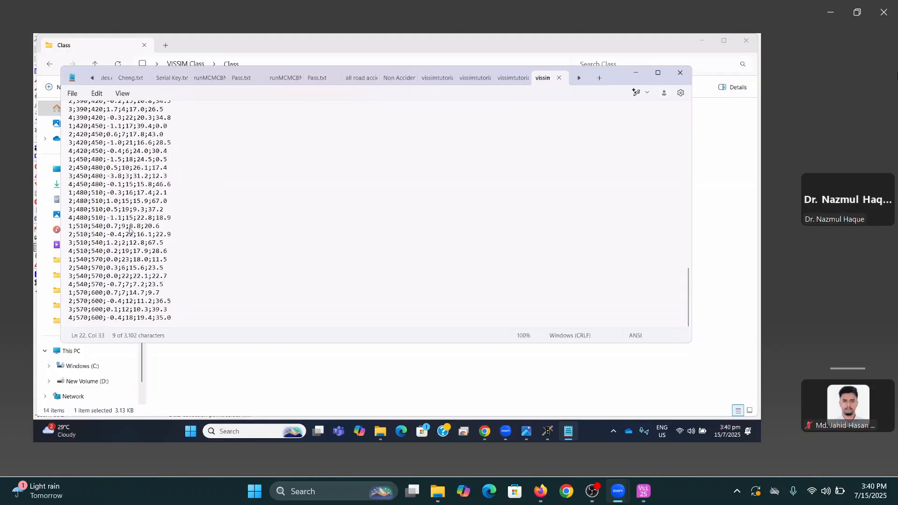
scroll(130, 232, up, 5)
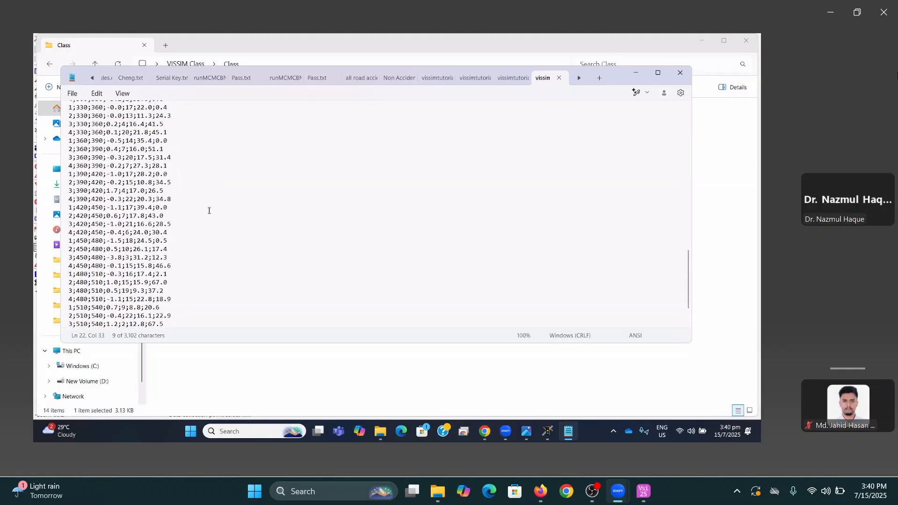
click(680, 73)
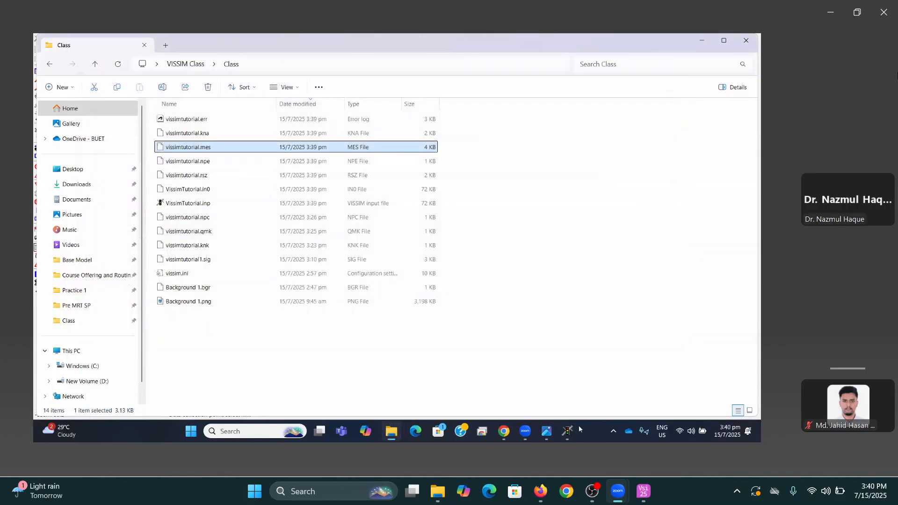
Return to VISSIM and review the Wiedemann 74 following parameters of the Urban (motorized) driving behavior set, accepting the dialog
click(568, 430)
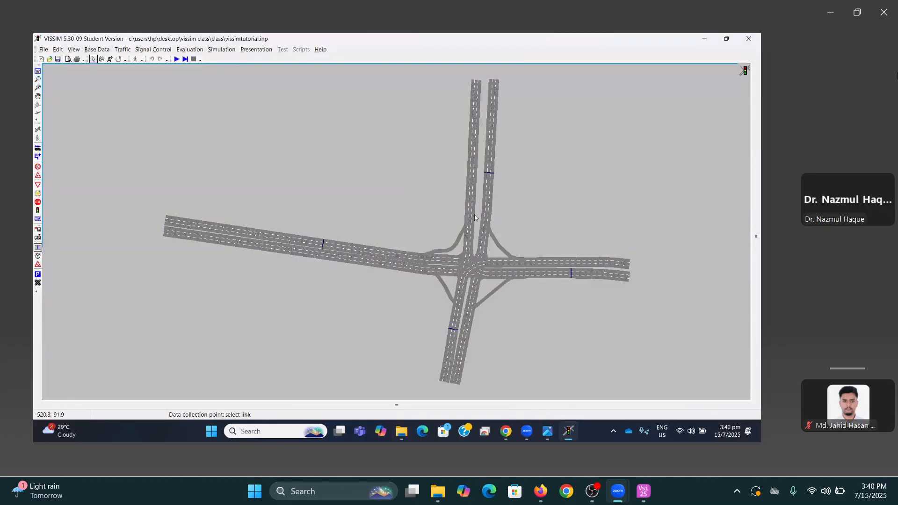
drag(513, 215, 455, 195)
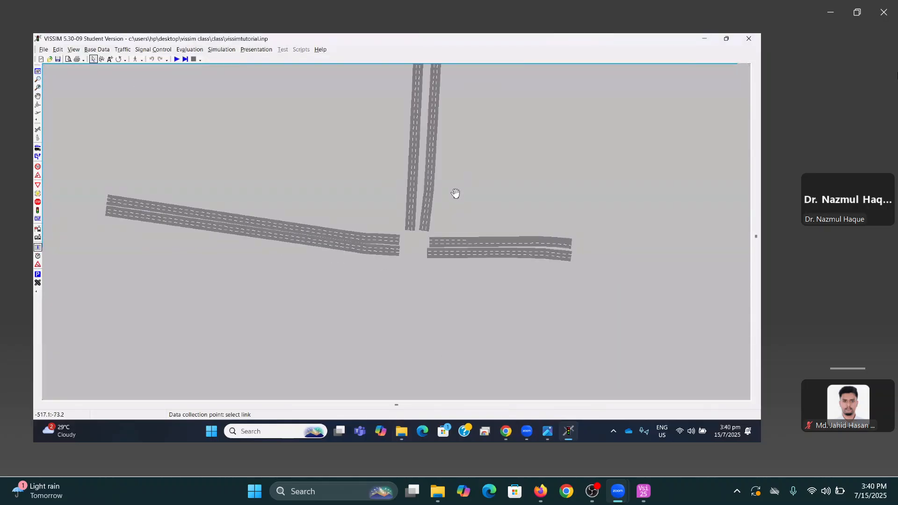
click(90, 49)
click(122, 117)
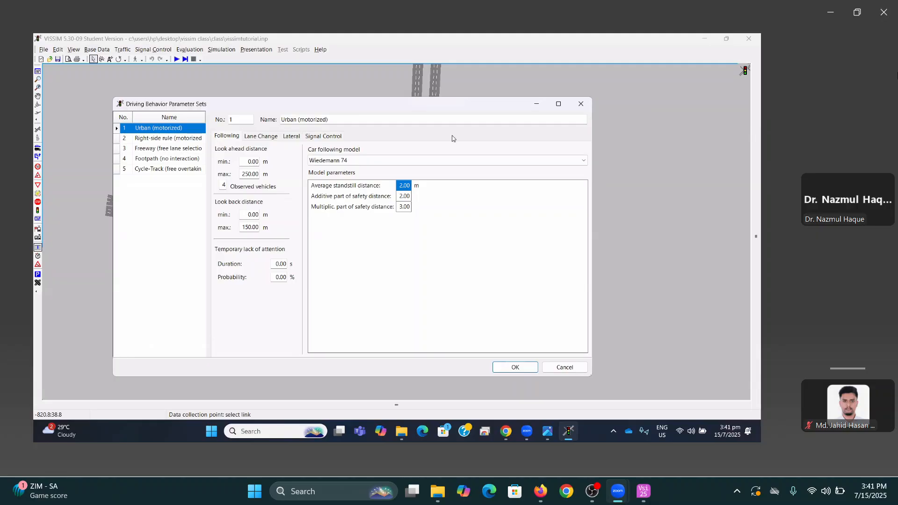
drag(451, 109, 481, 95)
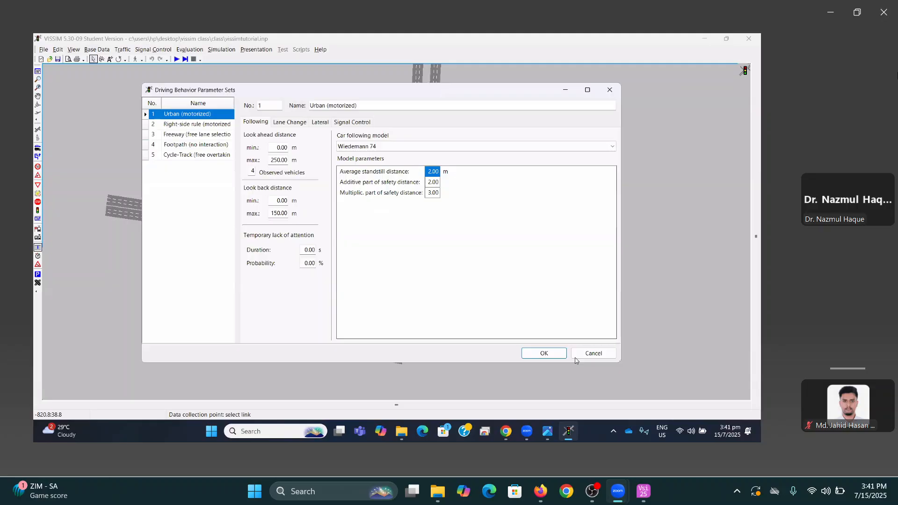
click(543, 354)
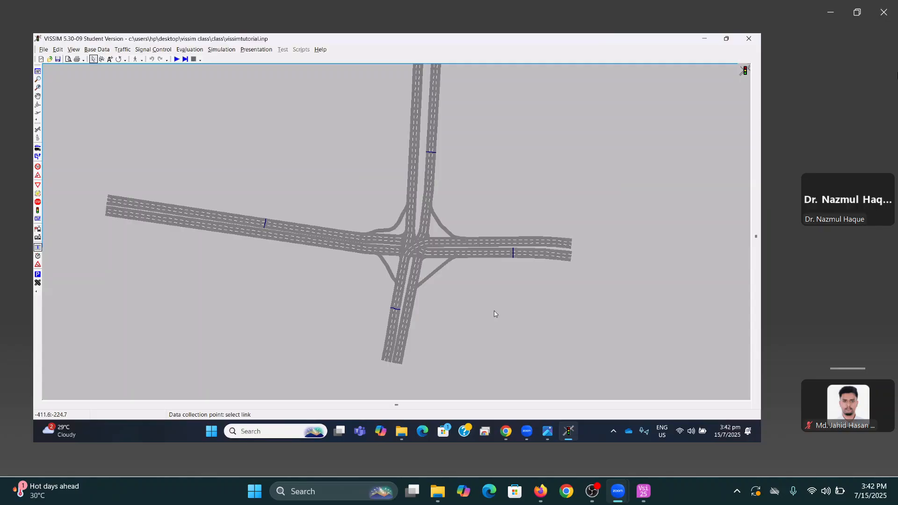
drag(470, 179, 385, 165)
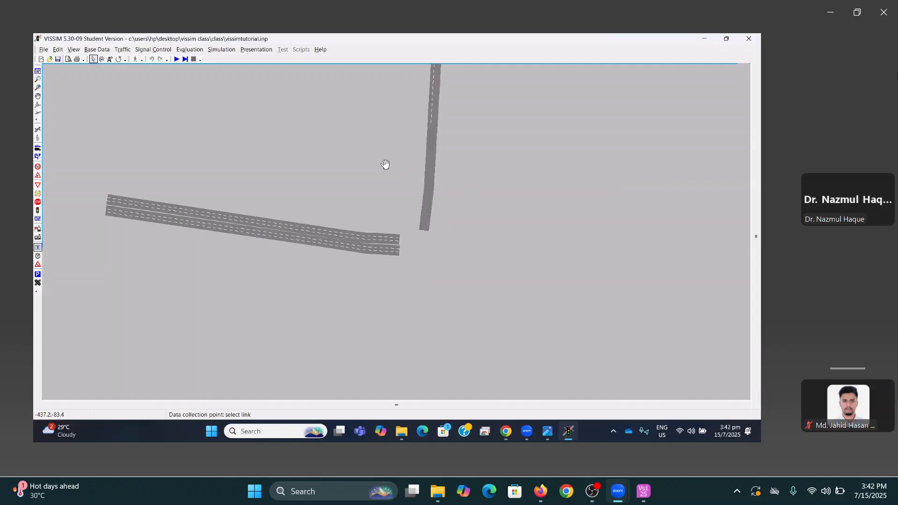
drag(441, 155, 379, 155)
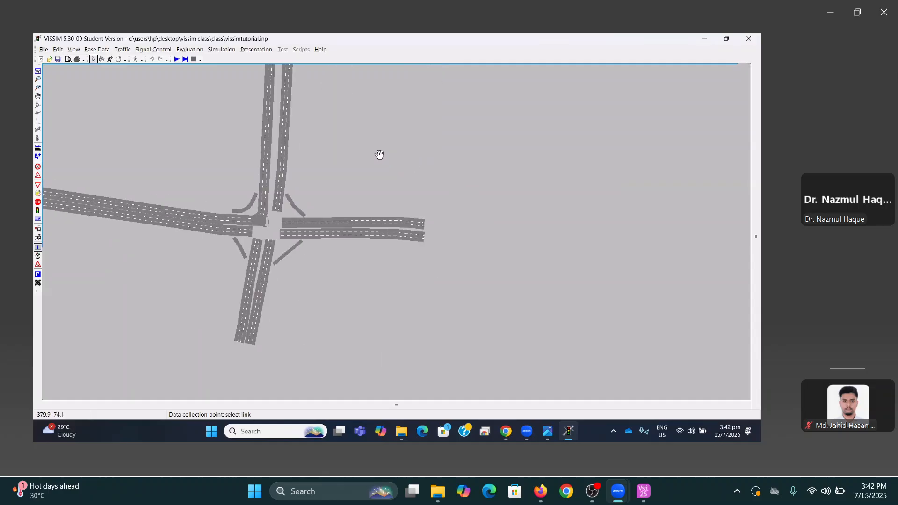
drag(316, 174, 347, 198)
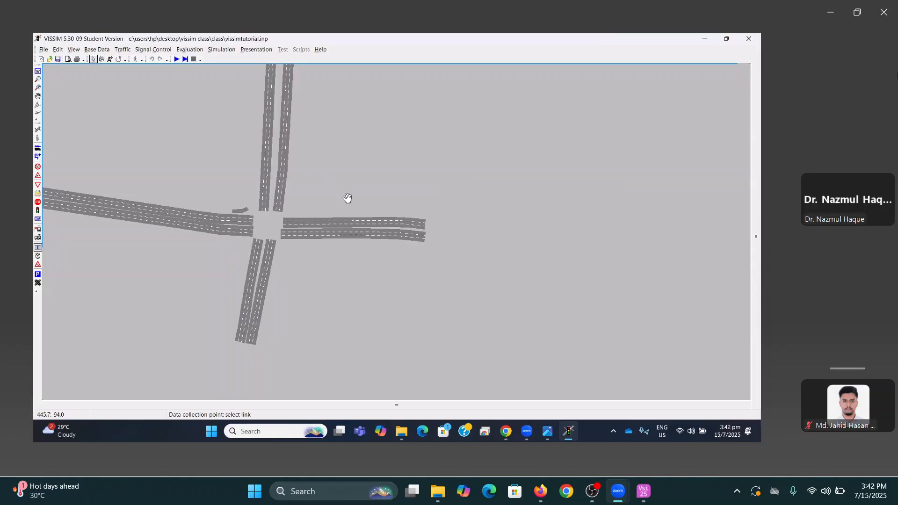
click(43, 49)
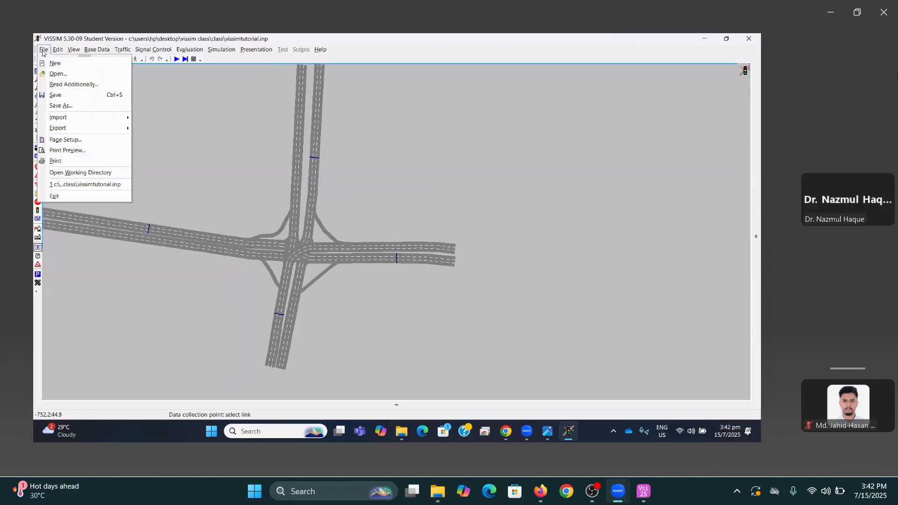
click(409, 170)
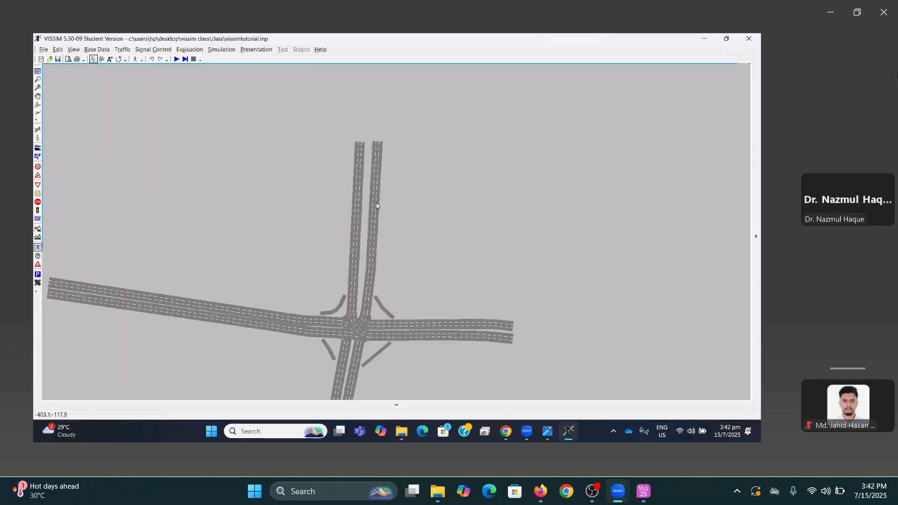
Draw a one-lane link about 5.6 m long across the median between the two carriageways of the northern approach
scroll(375, 203, up, 7)
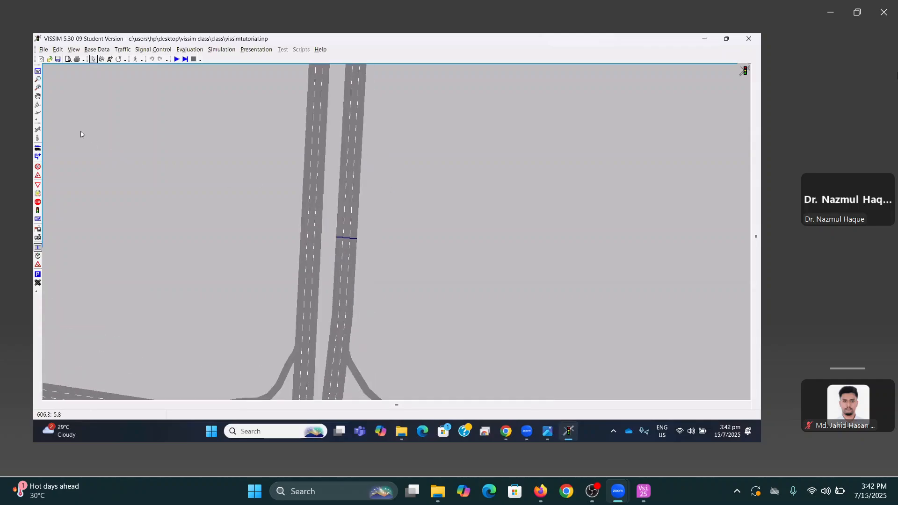
click(38, 129)
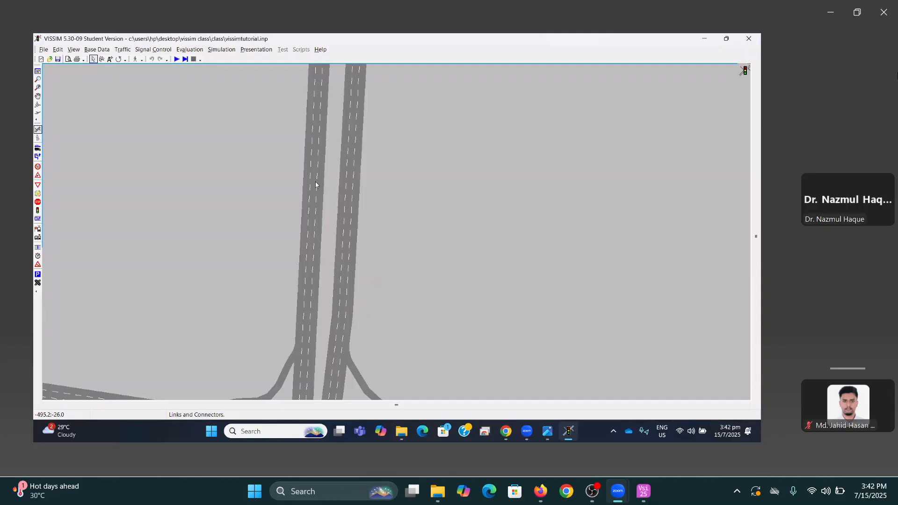
click(315, 182)
click(346, 186)
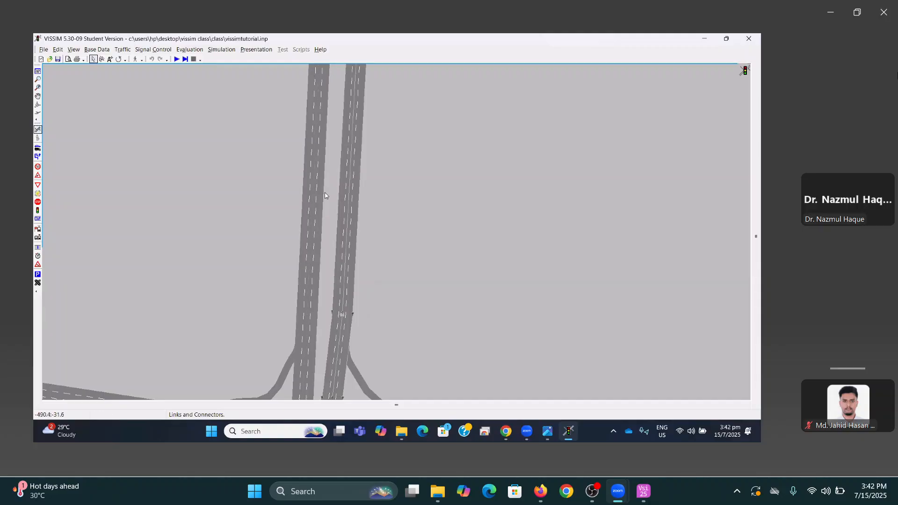
click(331, 192)
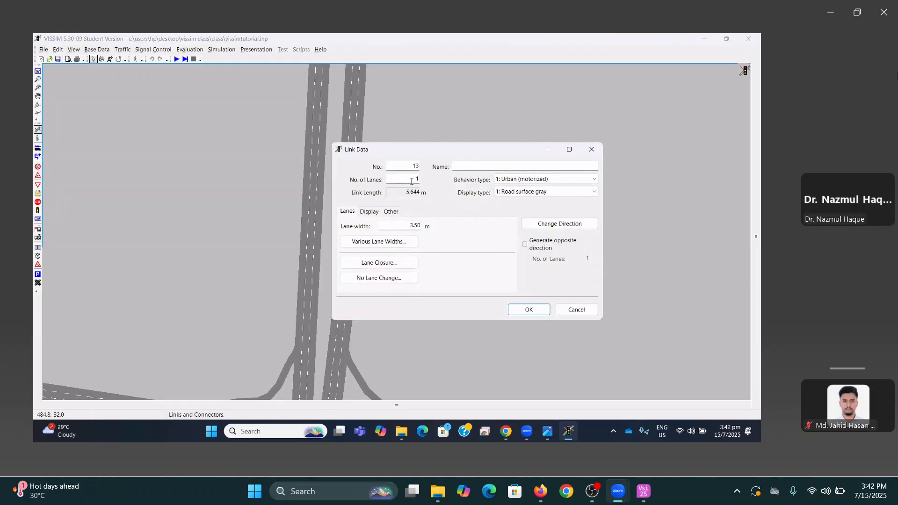
click(529, 310)
Add intermediate points to the median link and shape it into a U-turn curve about 14.3 m long
scroll(326, 186, up, 2)
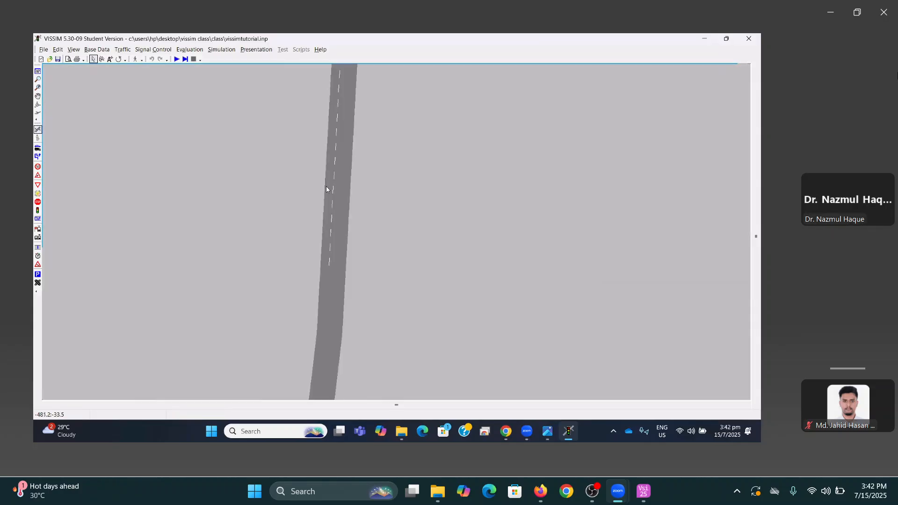
scroll(356, 198, up, 1)
scroll(372, 234, up, 3)
mouse_move(357, 198)
mouse_down()
mouse_move(371, 233)
mouse_move(315, 222)
mouse_move(340, 223)
mouse_move(325, 212)
mouse_move(312, 223)
mouse_move(328, 214)
mouse_move(343, 245)
mouse_up()
right_click(326, 244)
right_click(319, 228)
right_click(331, 228)
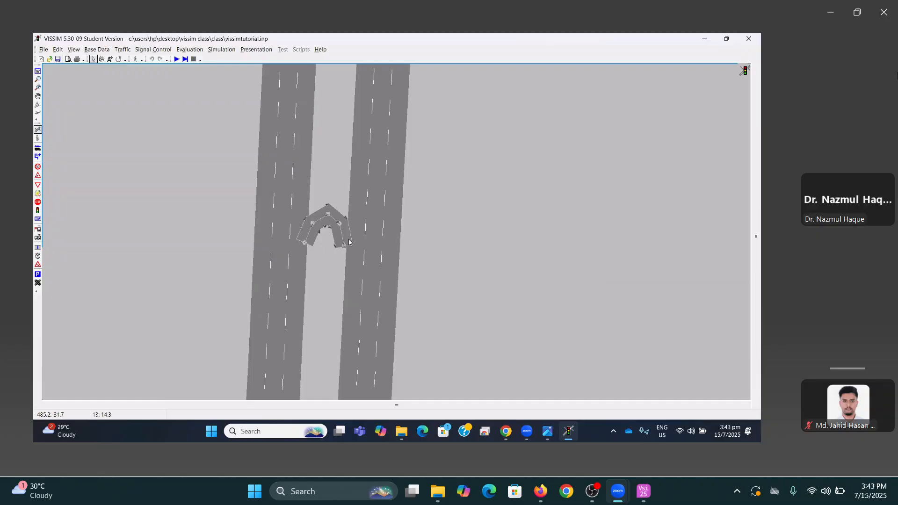
Connect link 4 lane 1 to the start of the U-turn link, and its end to link 3 lane 1
click(403, 229)
click(300, 281)
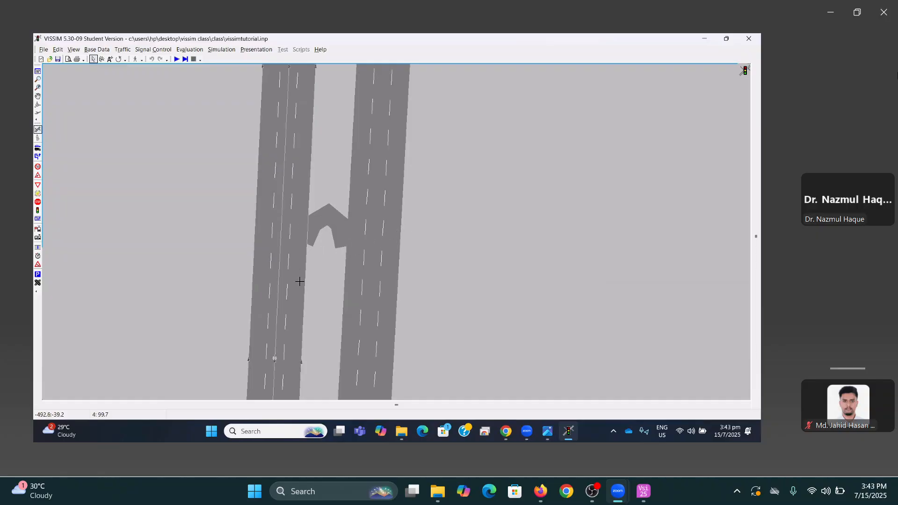
drag(300, 280, 309, 241)
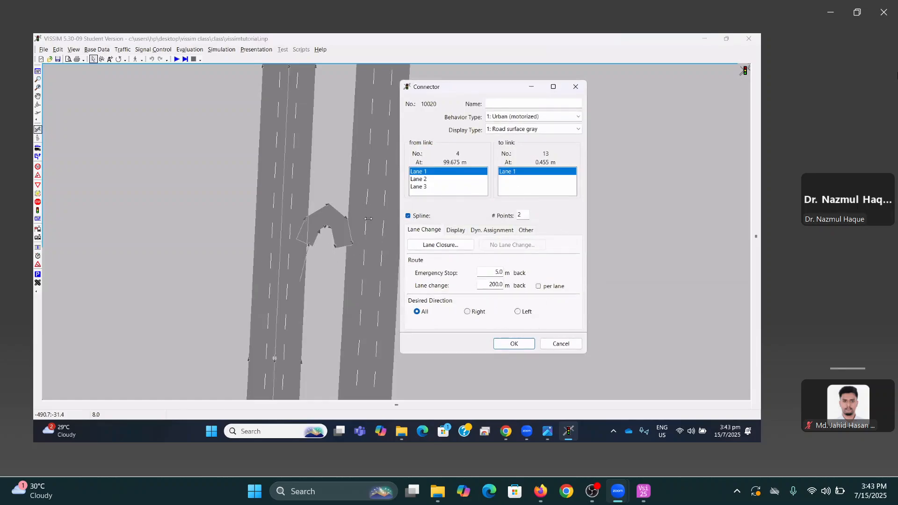
click(513, 343)
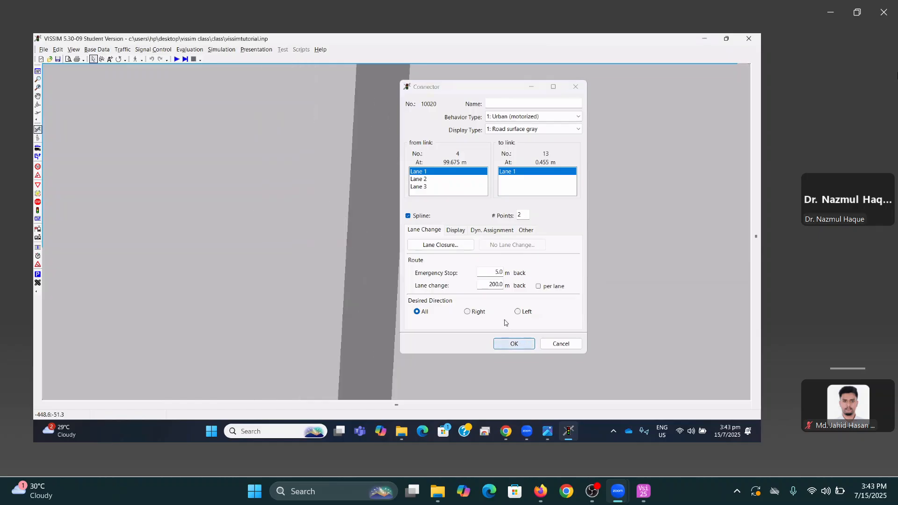
click(342, 237)
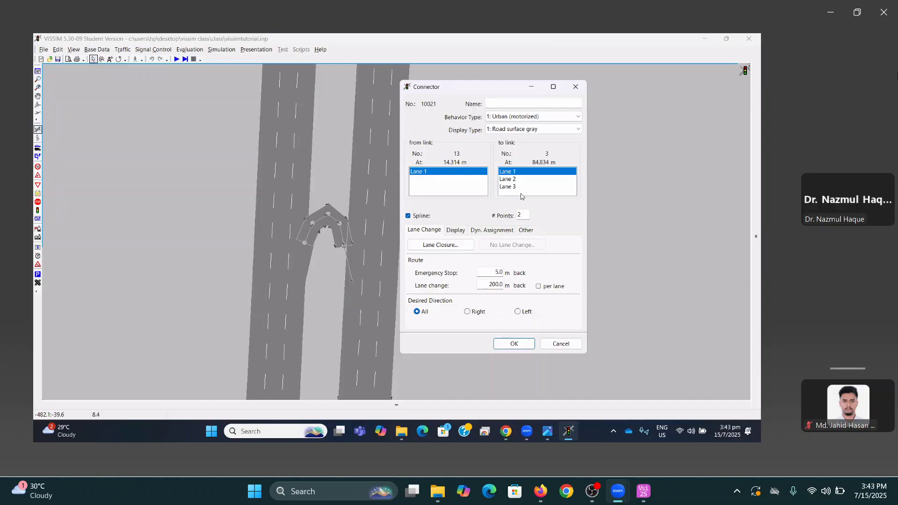
click(514, 343)
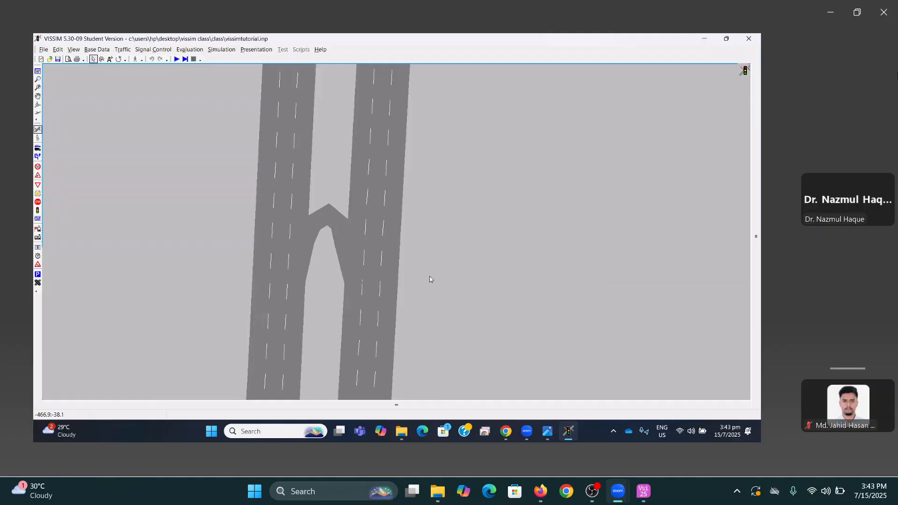
Delete the U-turn link between the two northern carriageways
key(space)
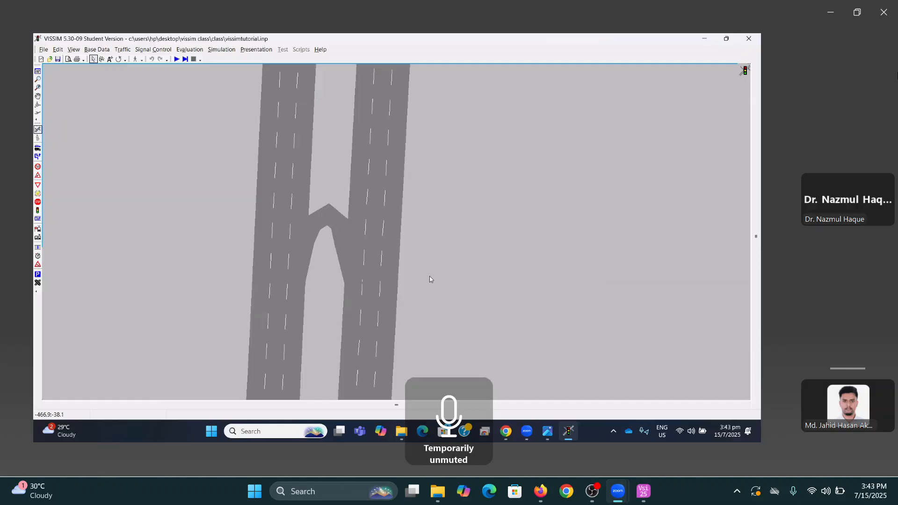
click(314, 225)
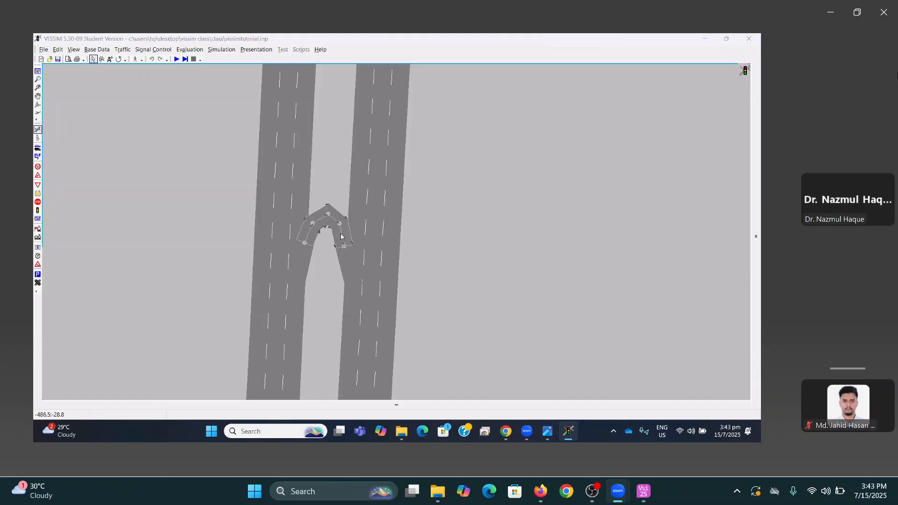
key(Delete)
click(379, 252)
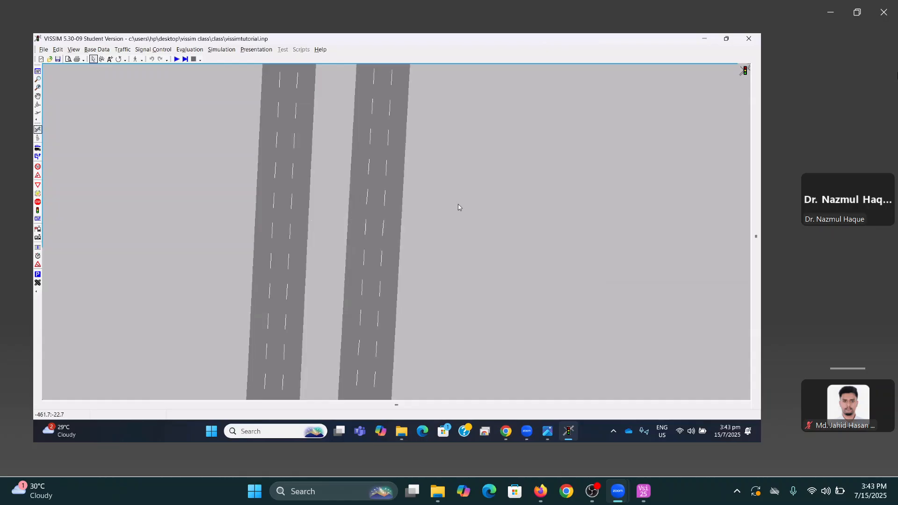
Draw a separate link about 24.9 m long beside the northern approach and give it 2 lanes
mouse_move(447, 219)
mouse_down()
mouse_move(469, 194)
mouse_move(558, 197)
mouse_move(573, 216)
mouse_up()
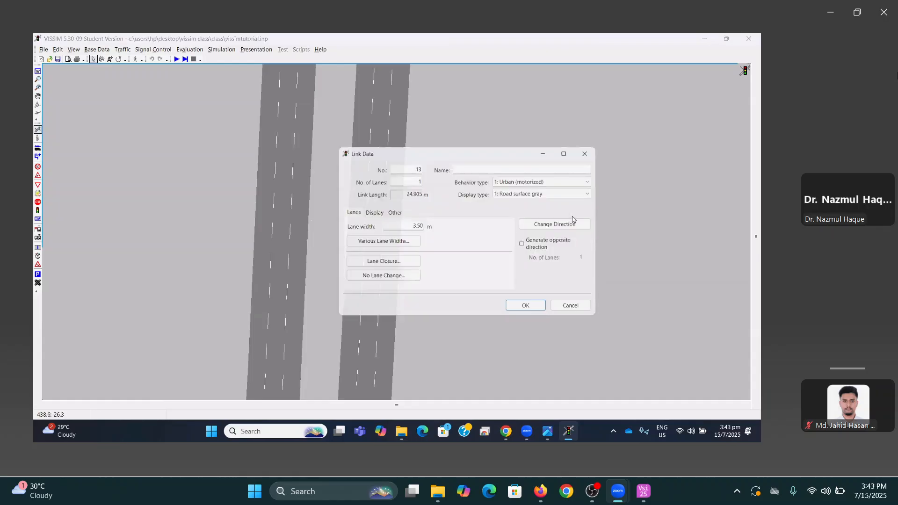
double_click(412, 179)
text(2)
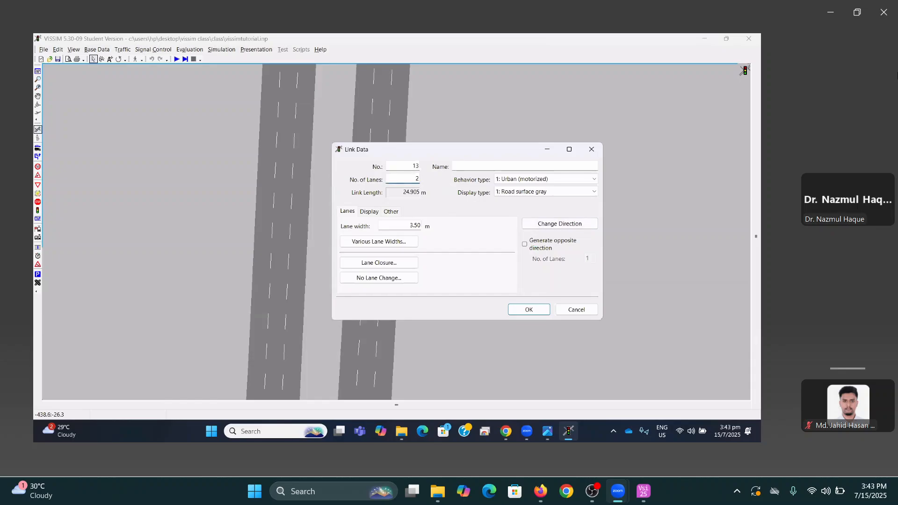
click(540, 310)
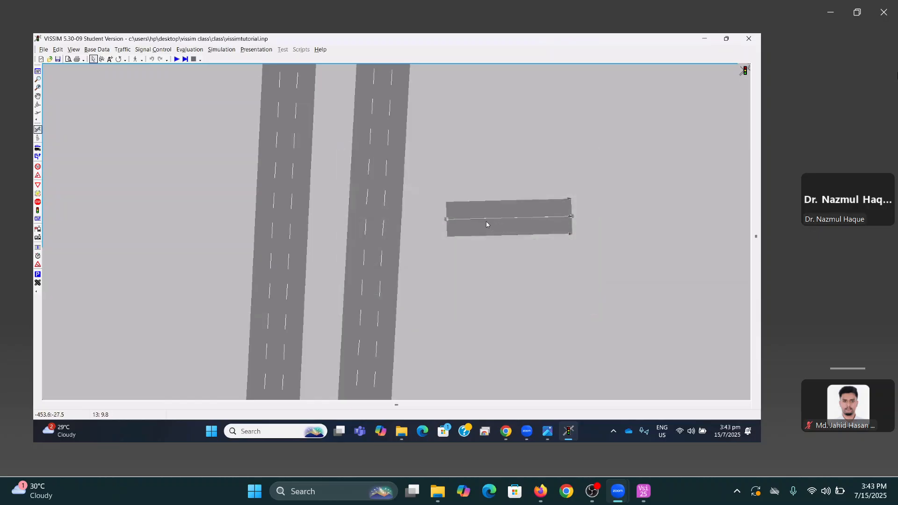
Add intermediate points to the two-lane link beside the northern approach and shape it into an upward half-circle arc
drag(481, 217, 537, 181)
right_click(524, 190)
drag(571, 216, 571, 226)
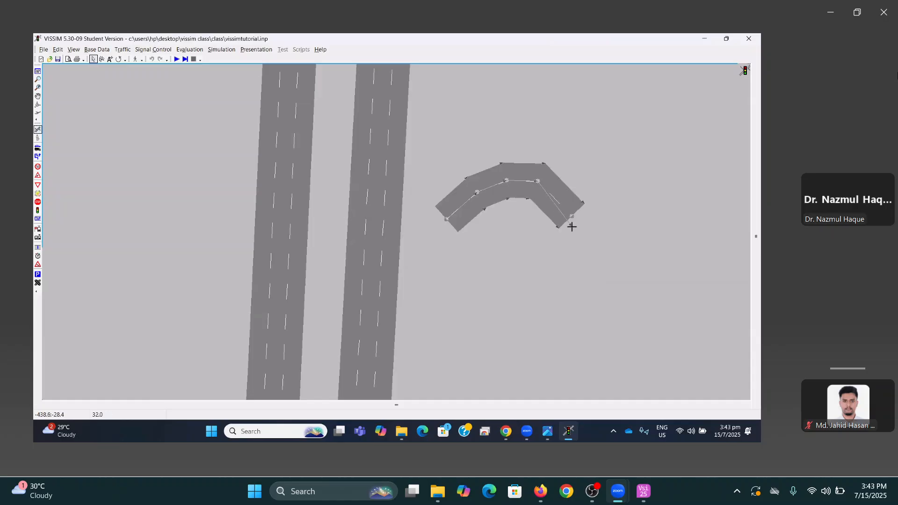
right_click(461, 207)
drag(462, 207, 453, 202)
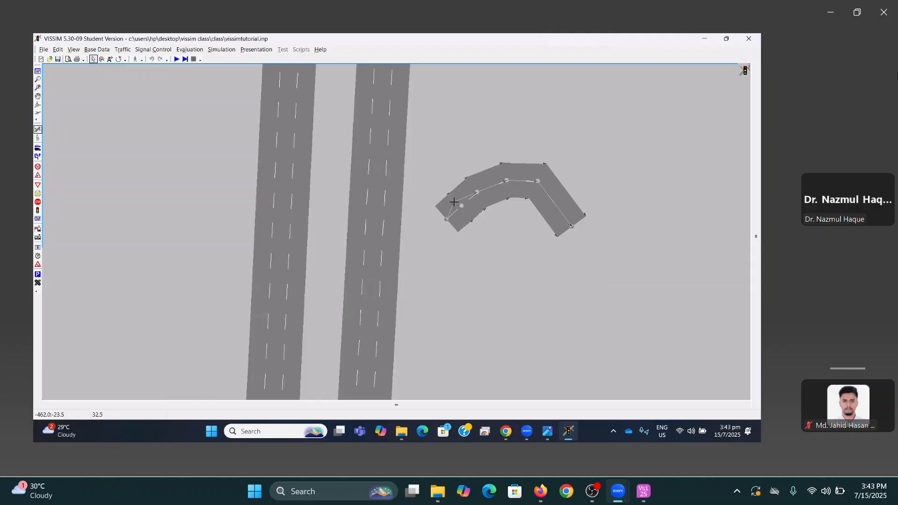
right_click(551, 201)
drag(551, 200, 559, 192)
drag(446, 219, 444, 230)
drag(478, 192, 506, 175)
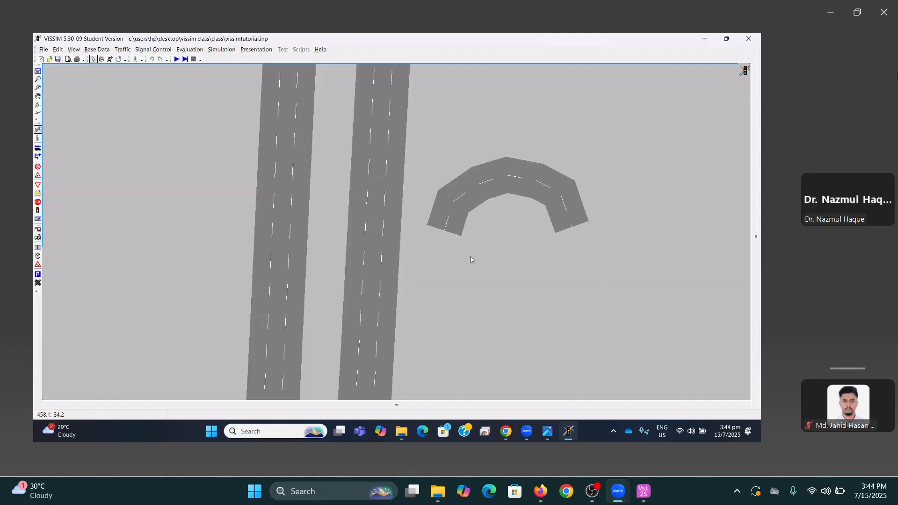
Draw a second link about 26 m long from east to west below the arc and give it 2 lanes
drag(446, 257, 568, 254)
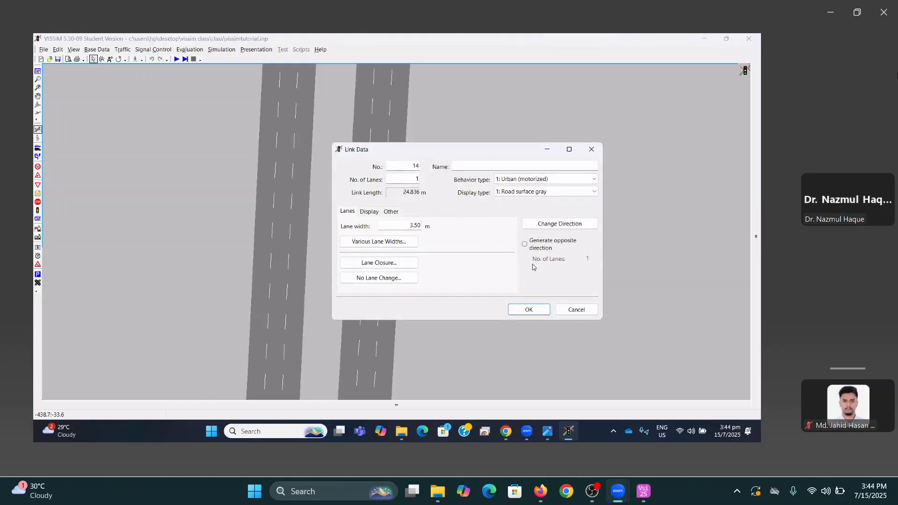
click(585, 310)
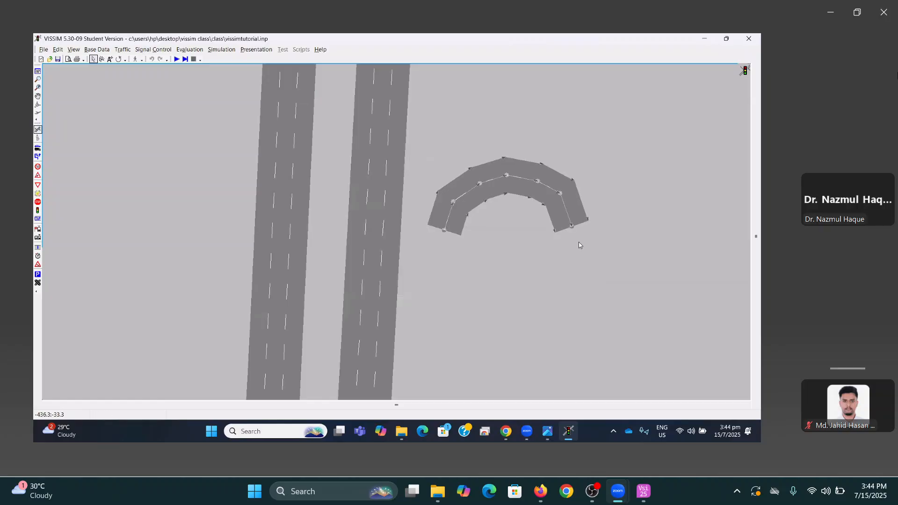
drag(574, 252, 442, 246)
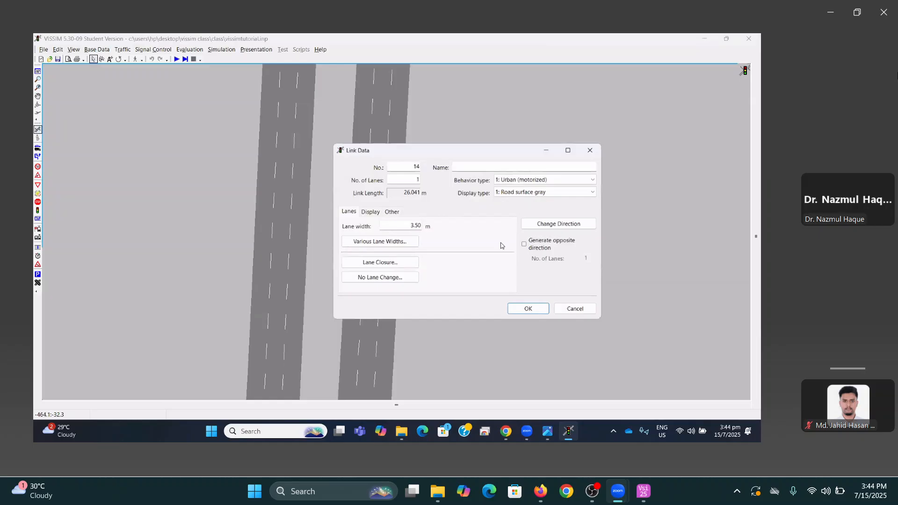
click(417, 178)
text(2)
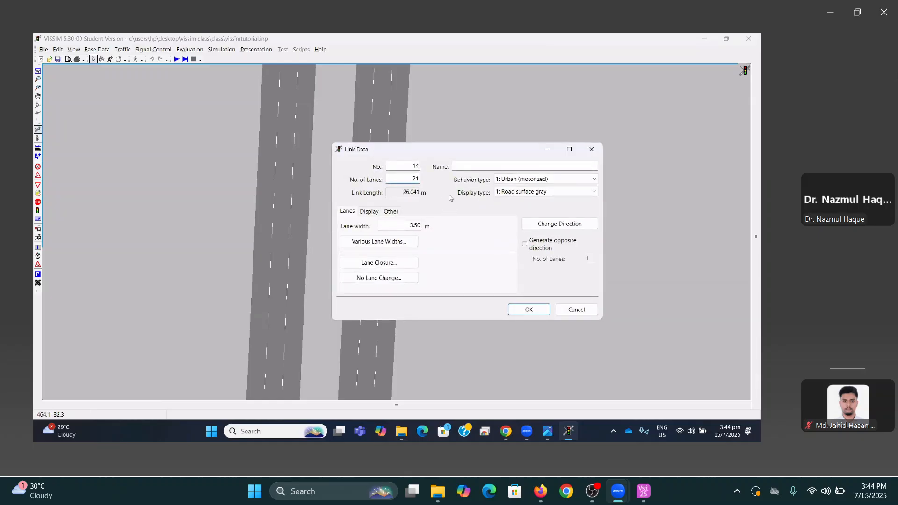
drag(412, 180, 436, 180)
text(2)
click(529, 310)
Add intermediate points to the lower link and bend it downward into a half-circle opposite the upper arc
right_click(509, 251)
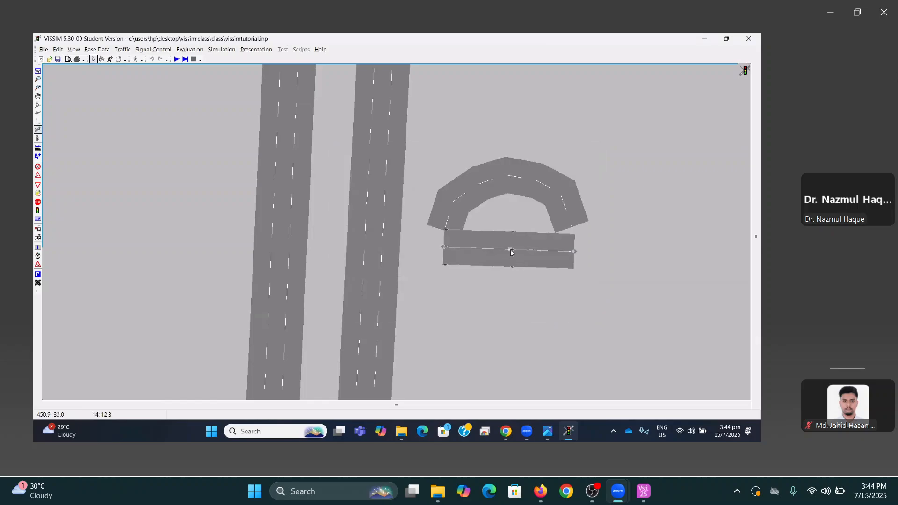
drag(509, 250, 576, 236)
right_click(538, 268)
right_click(566, 265)
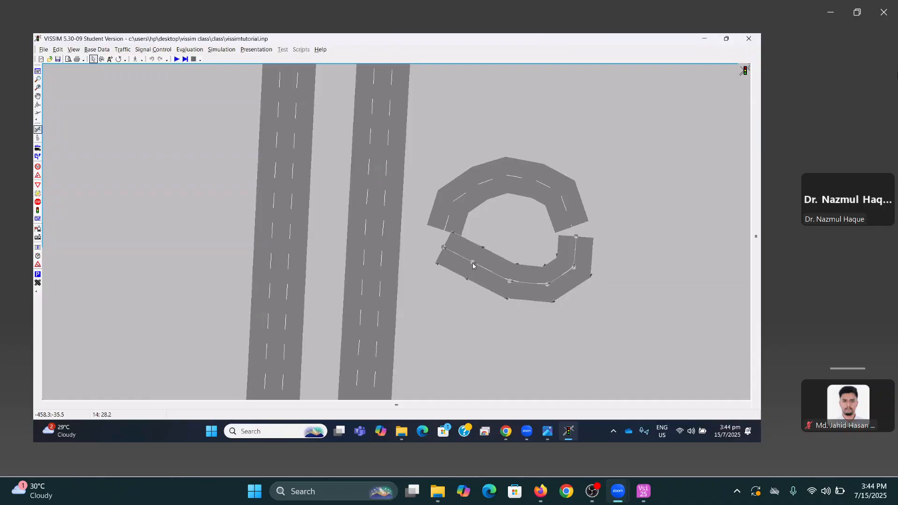
drag(472, 263, 556, 293)
right_click(489, 282)
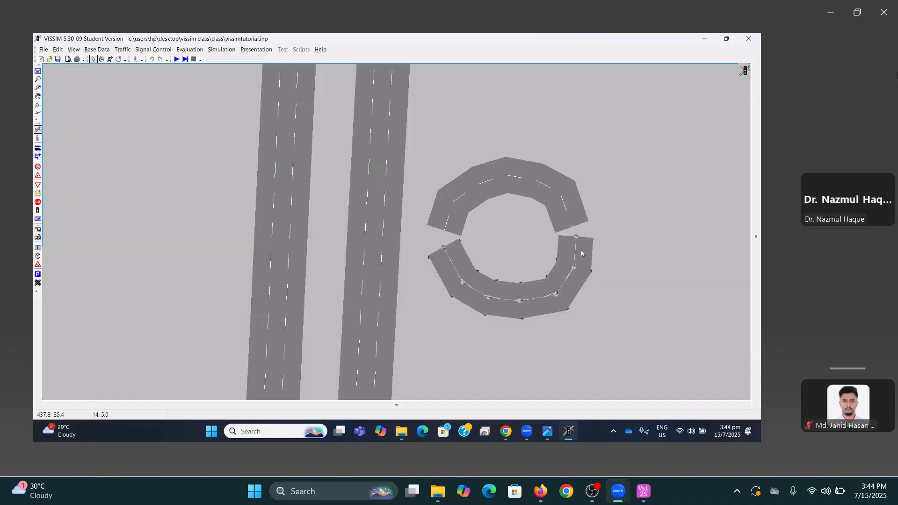
Round out the upper arc by repositioning its points and adding one near its western end, and bring the lower arc's western end closer
click(568, 210)
key(Delete)
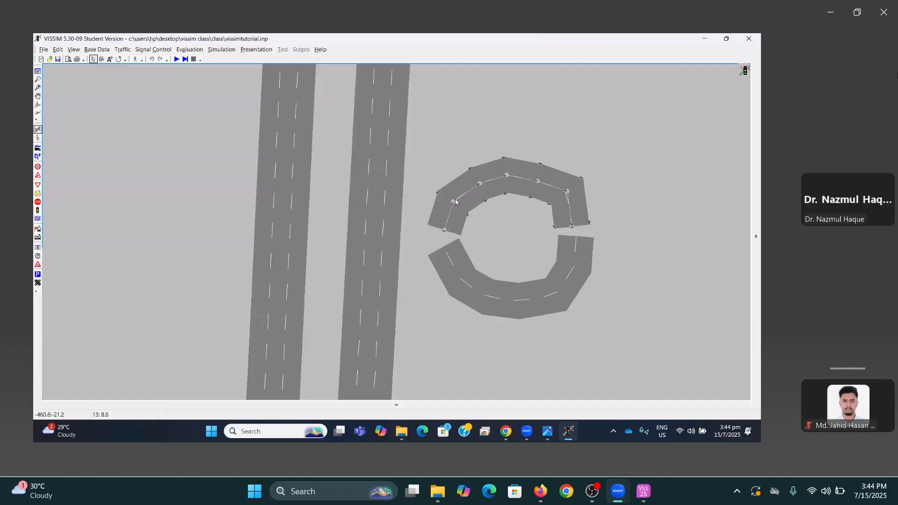
drag(452, 202, 570, 193)
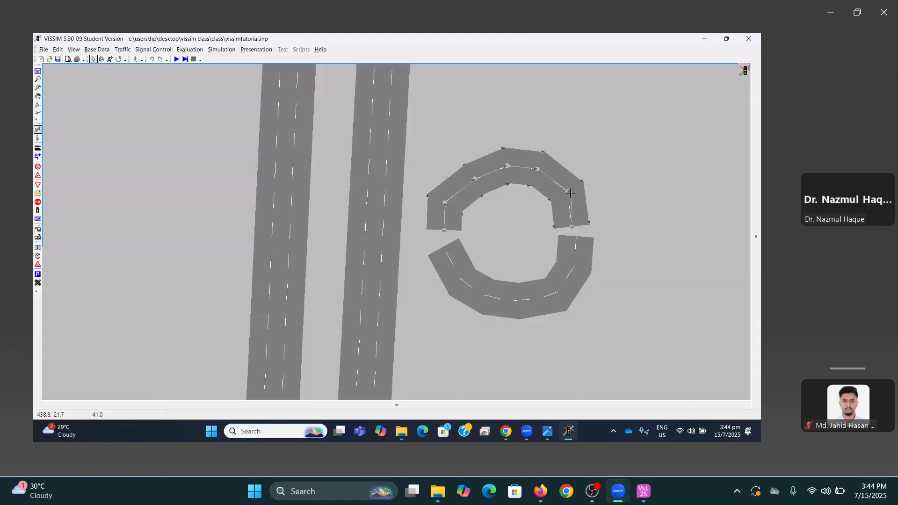
drag(458, 265, 452, 231)
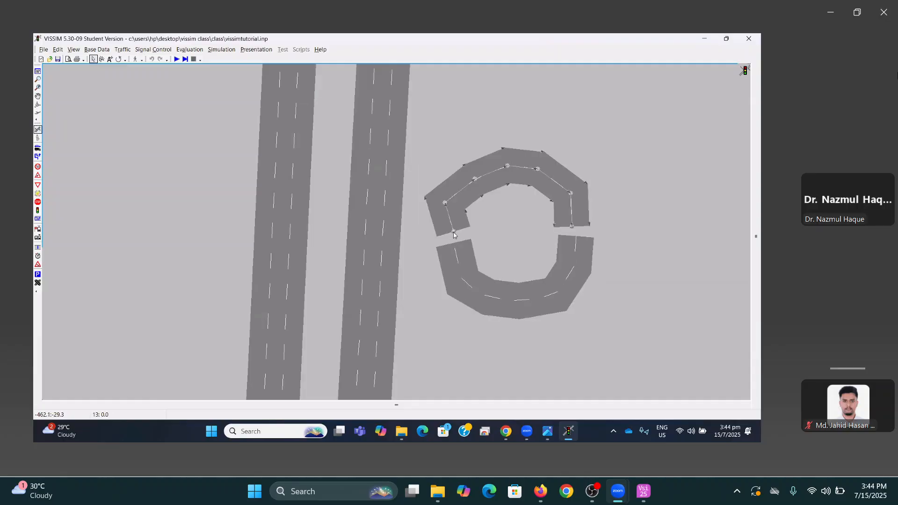
drag(451, 238, 475, 169)
right_click(447, 218)
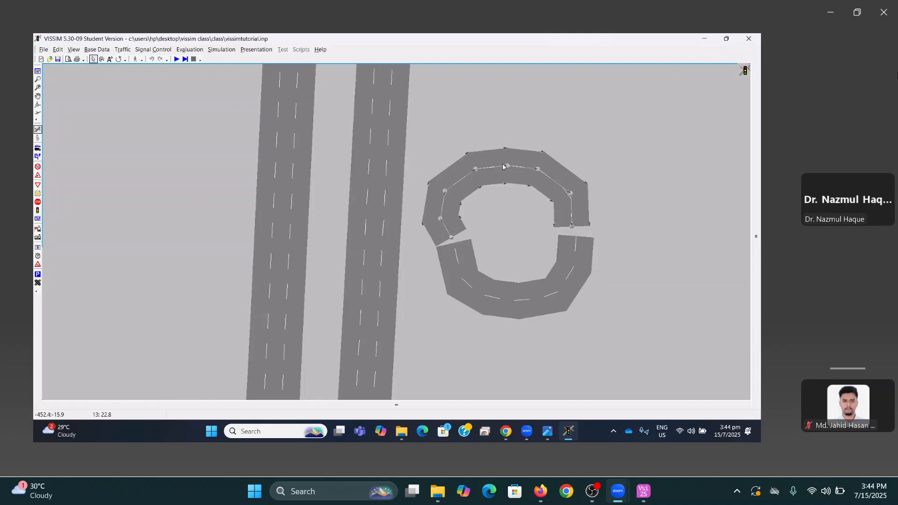
Add a point near the lower arc's western end and align both ends of the two arcs with each other
click(461, 267)
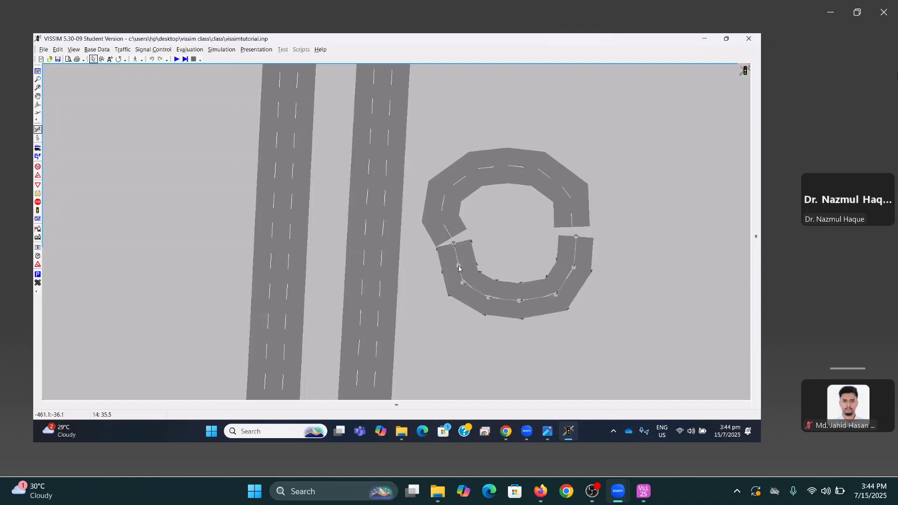
drag(451, 266, 445, 246)
click(452, 234)
click(456, 254)
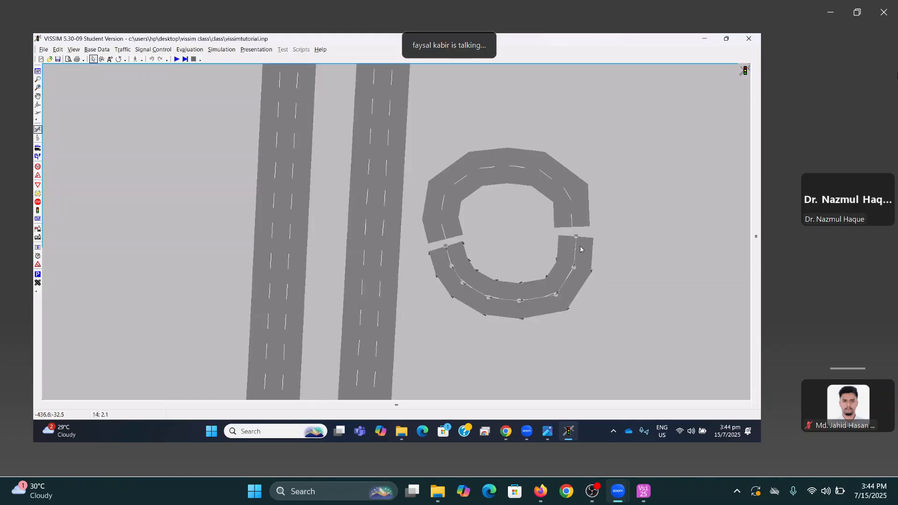
drag(575, 239, 571, 233)
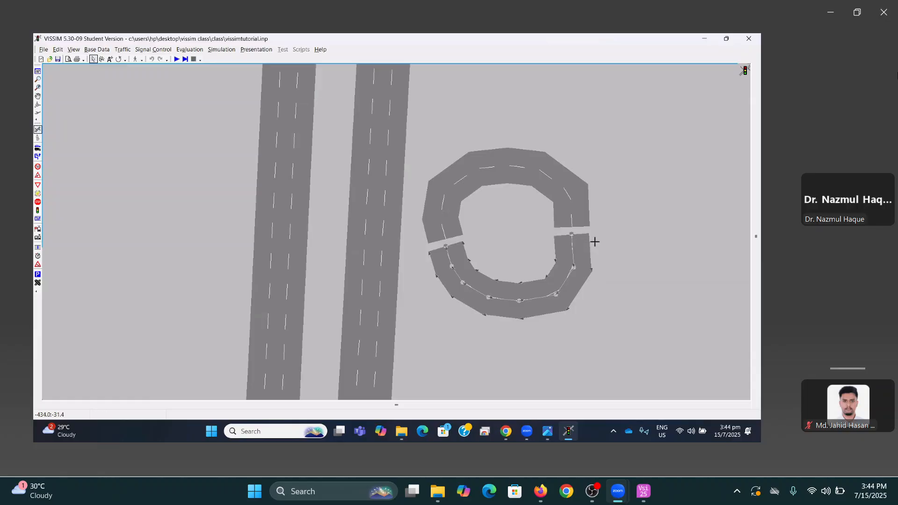
Connect the two arcs at their western ends, and join lanes 1 and 2 of link 13 to lanes 1 and 2 of link 14 at the eastern ends
drag(445, 238, 447, 252)
click(515, 342)
click(578, 216)
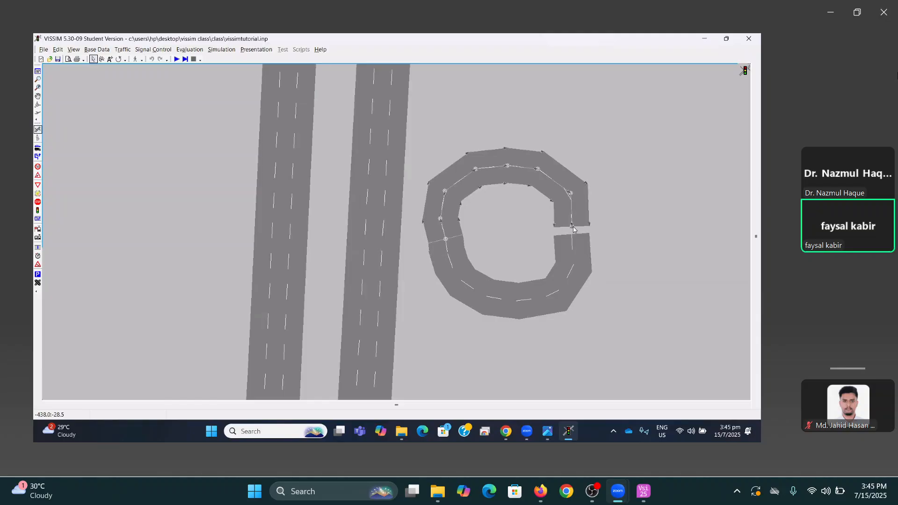
drag(572, 225, 571, 235)
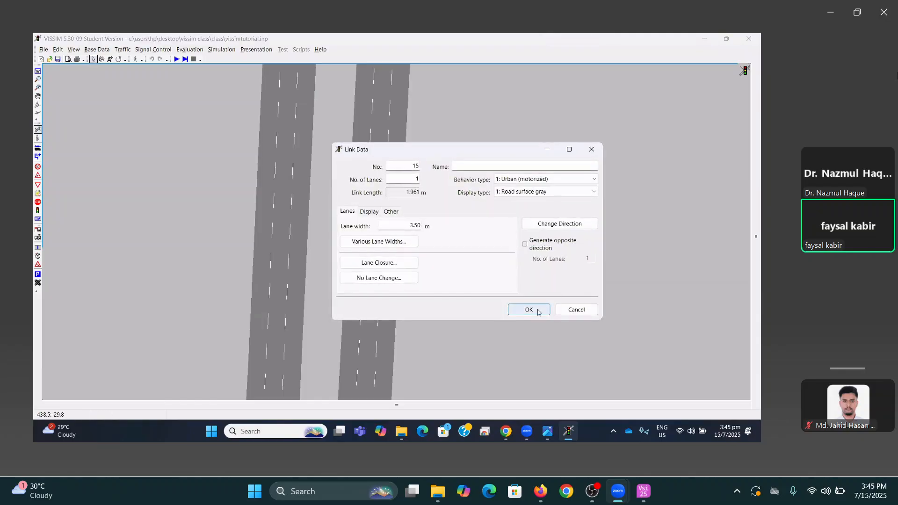
click(576, 309)
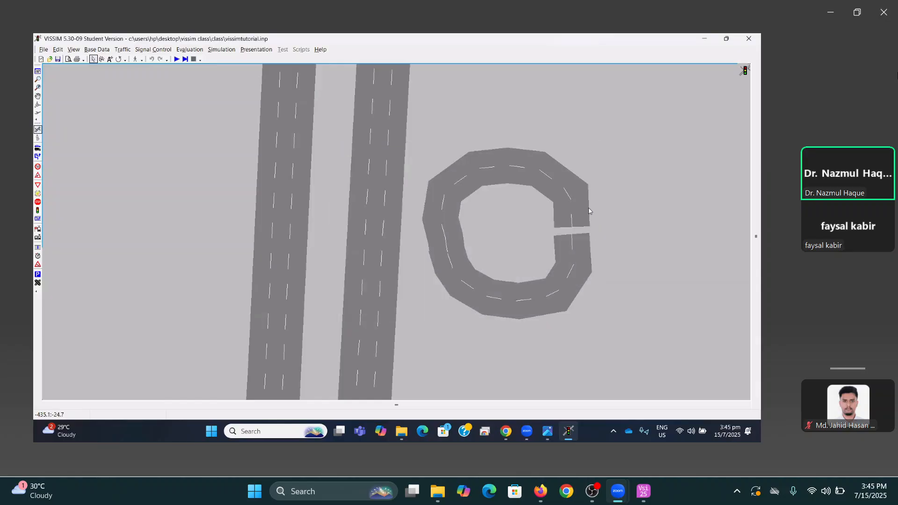
click(580, 216)
drag(571, 225, 571, 236)
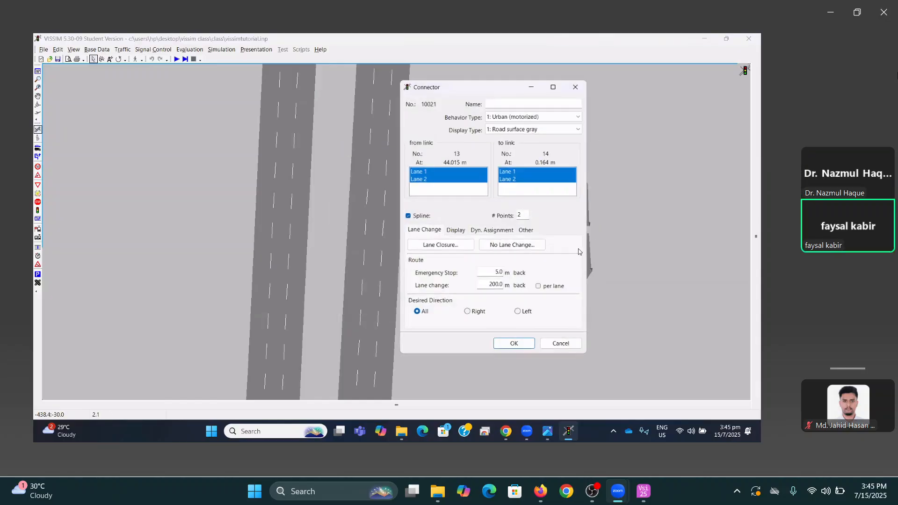
click(512, 344)
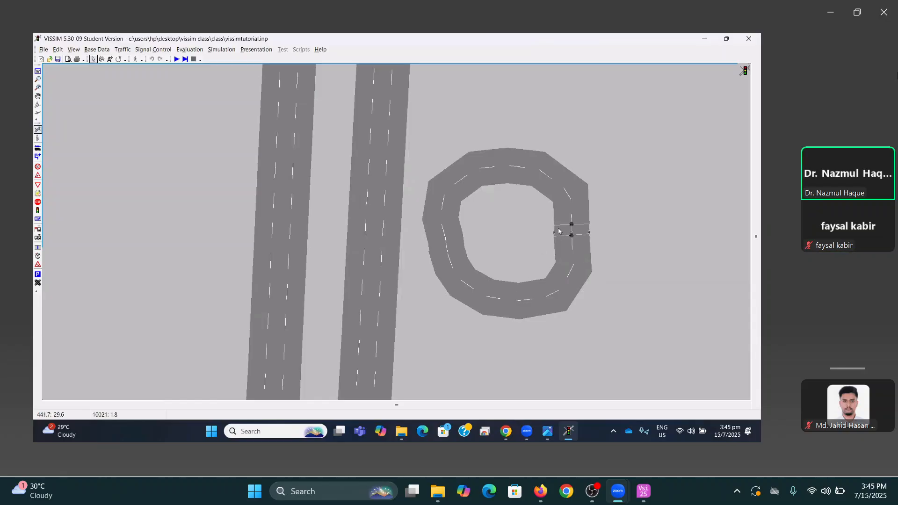
Smooth the upper half of the roundabout by nudging its upper-western, top and eastern intermediate points
click(587, 200)
click(583, 254)
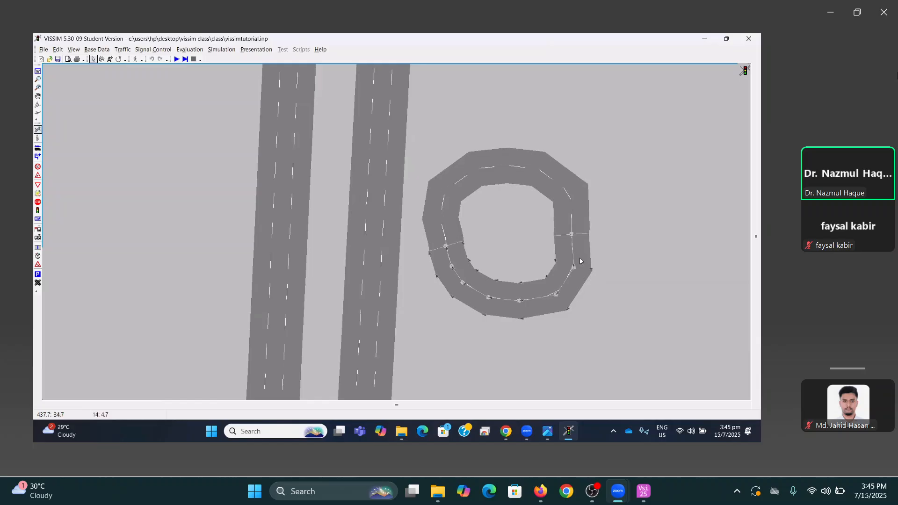
click(604, 246)
click(524, 180)
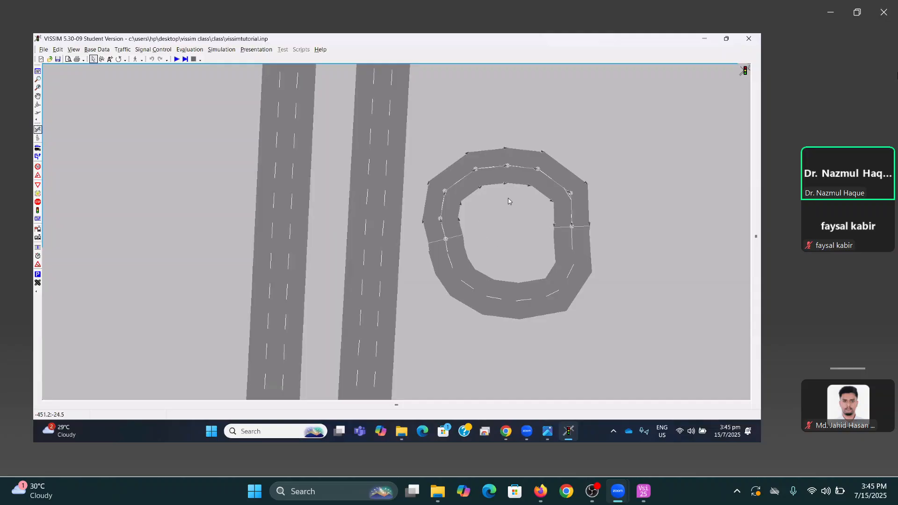
drag(445, 190, 447, 190)
drag(506, 164, 506, 161)
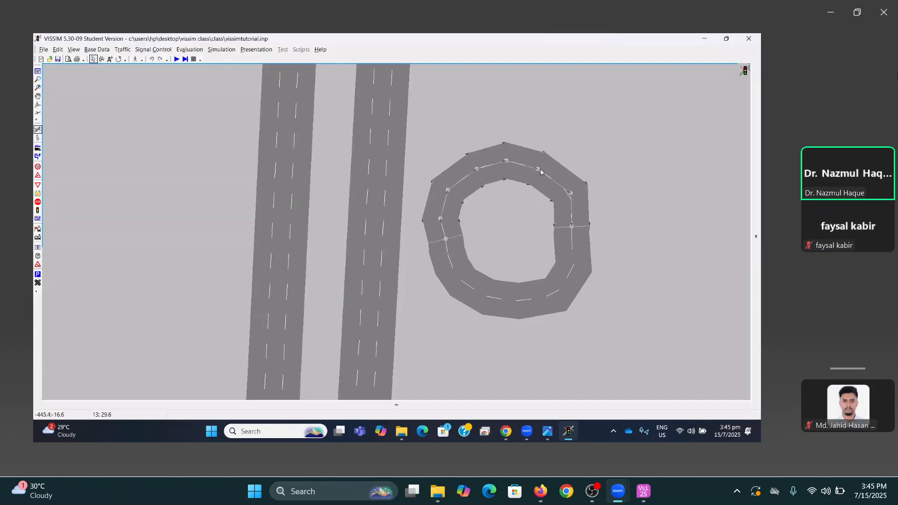
drag(540, 173, 541, 169)
drag(571, 194, 570, 196)
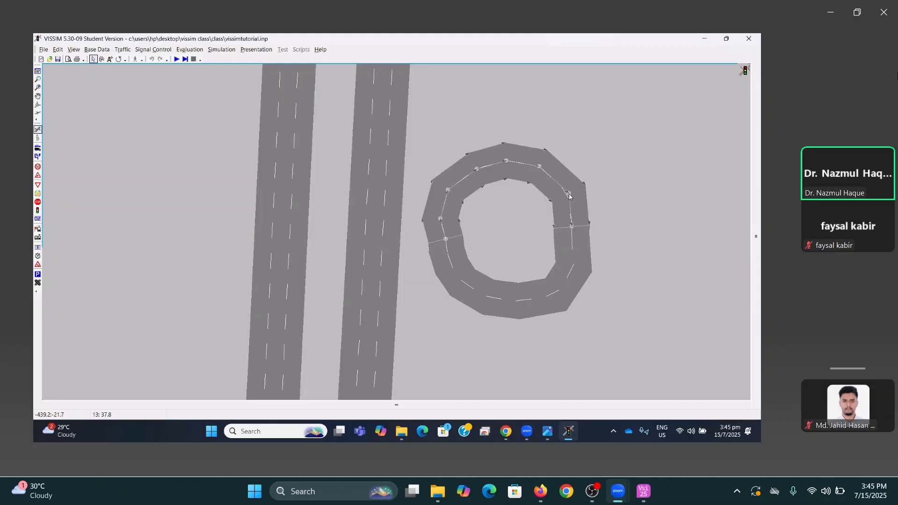
Shift the two western intermediate points of the upper arc slightly inward to even out the circle
click(458, 270)
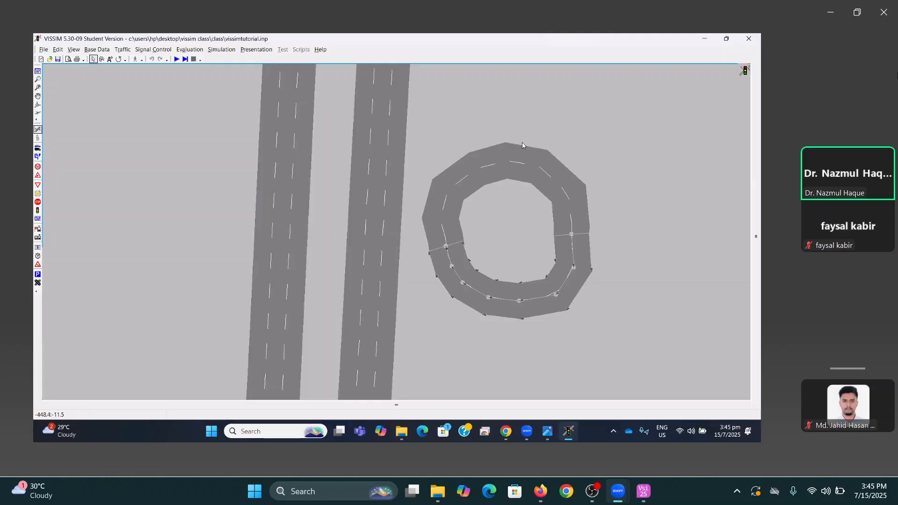
click(513, 159)
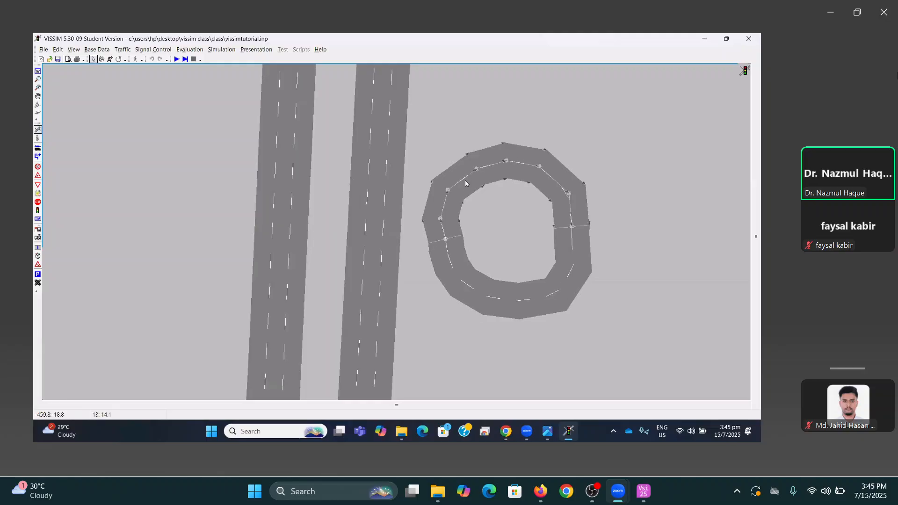
right_click(440, 220)
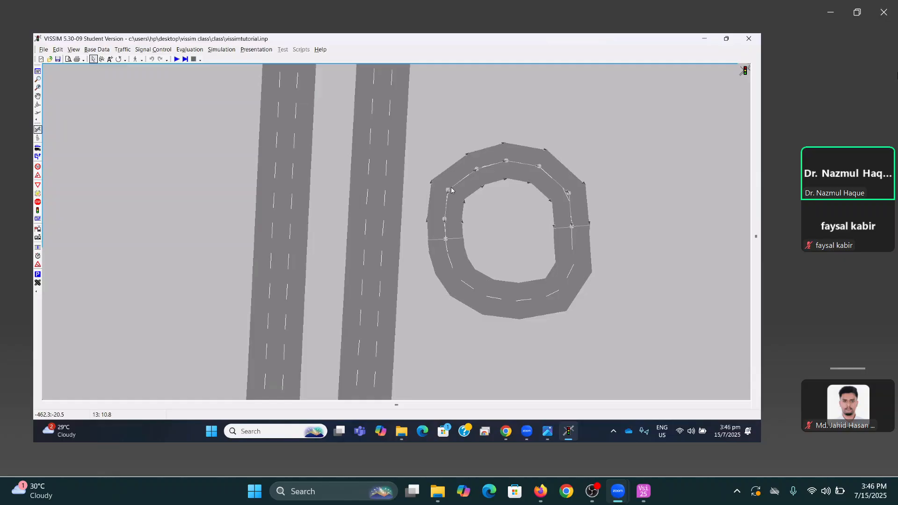
drag(448, 188, 451, 189)
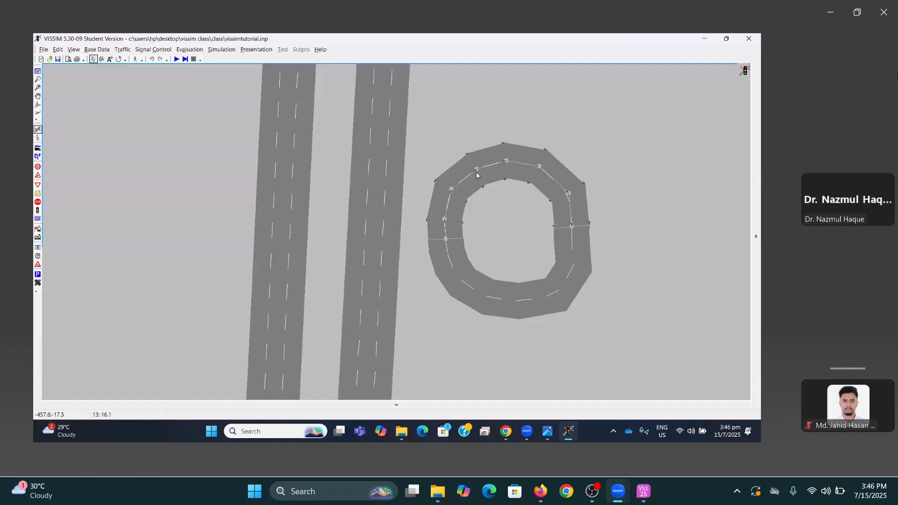
Launch PTV Vissim 2024 - 64 bit and close its start page
click(279, 431)
text(V)
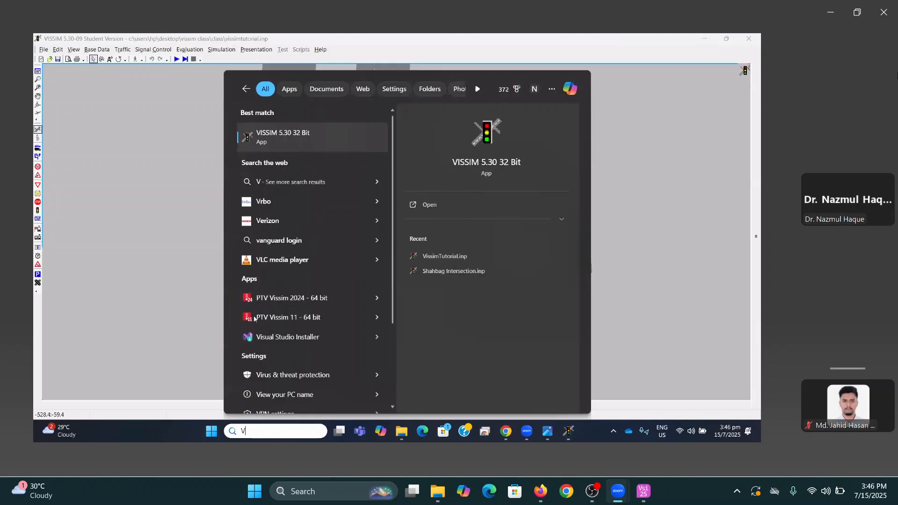
click(276, 299)
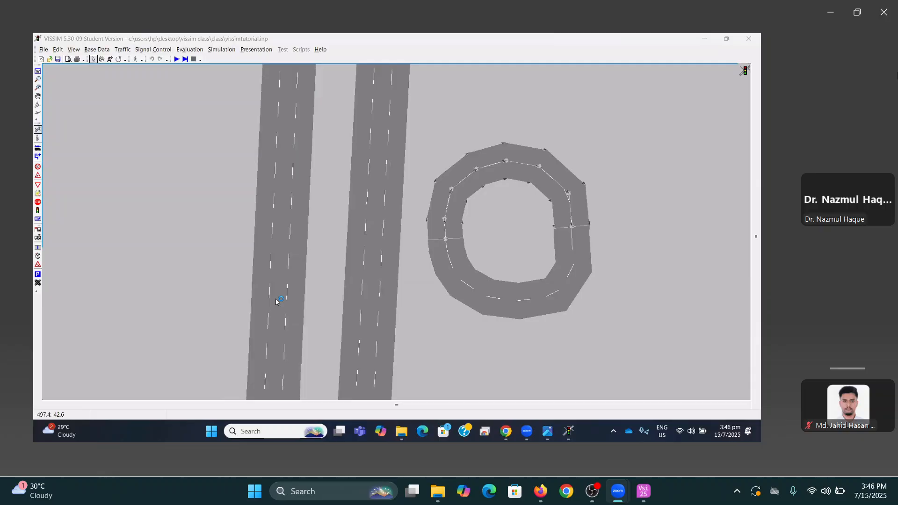
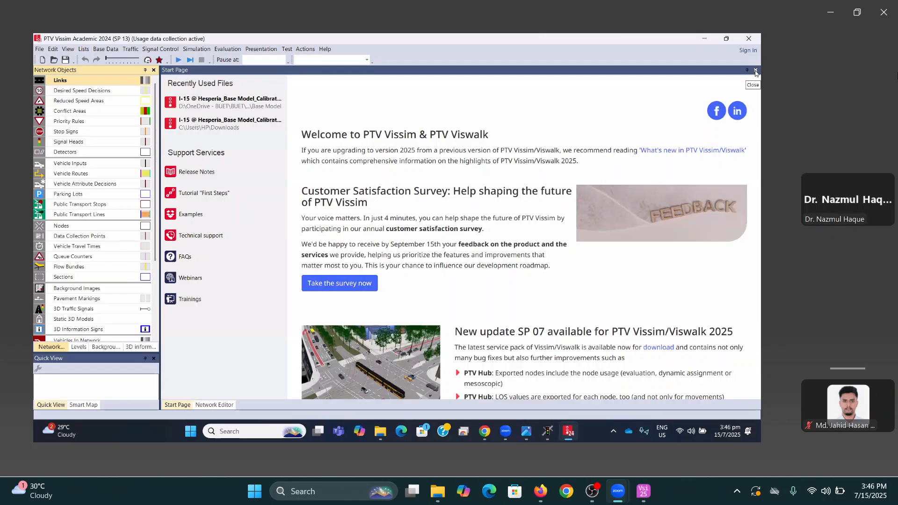
click(755, 71)
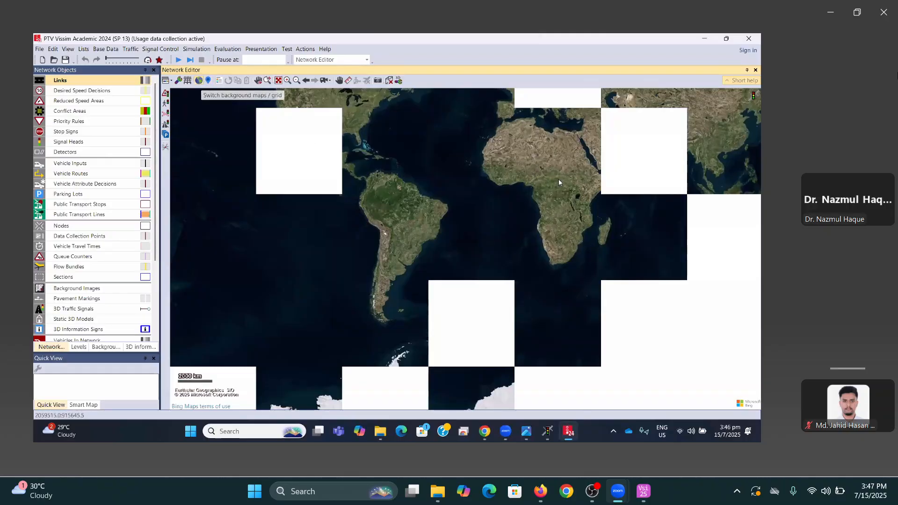
Look over the aerial background map around Africa, and turn the background map off
scroll(558, 180, up, 1)
drag(516, 196, 349, 250)
scroll(476, 212, up, 2)
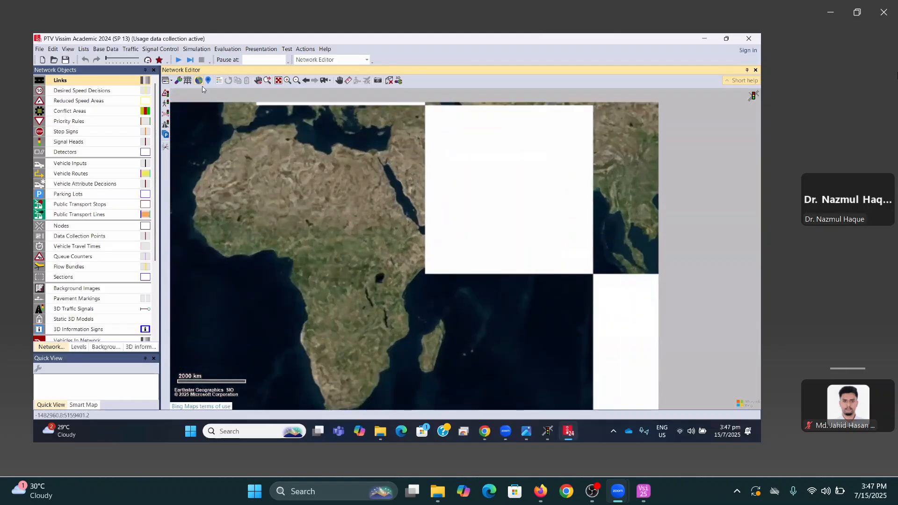
scroll(457, 238, up, 2)
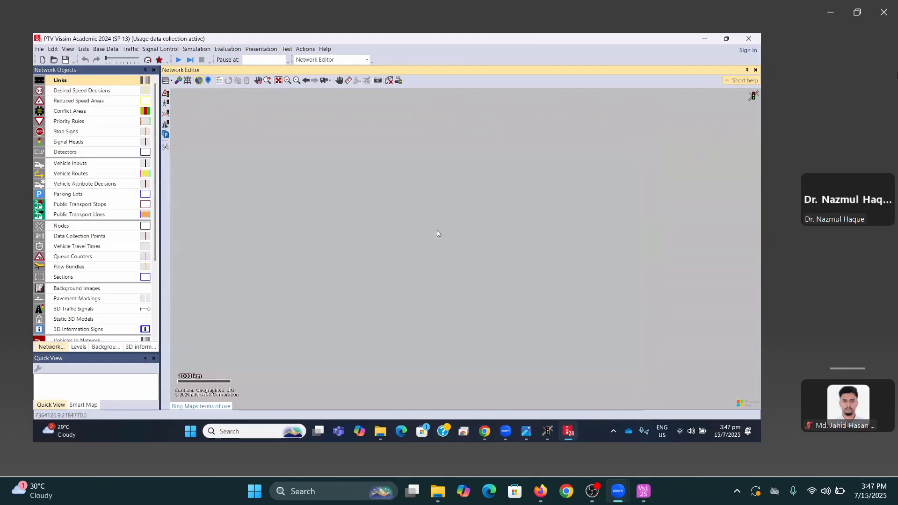
Draw a horizontal link about 1,989 m long in the empty network and give it 3 lanes
scroll(386, 189, up, 1)
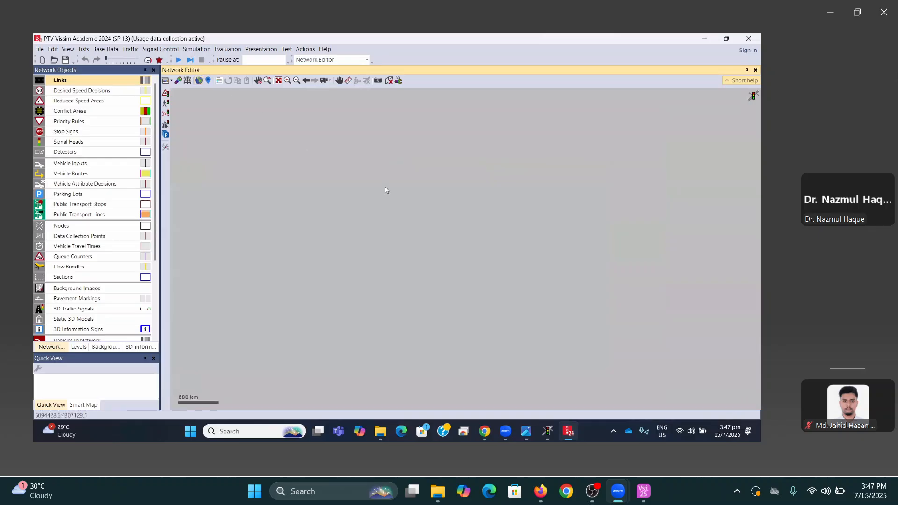
scroll(466, 240, up, 5)
scroll(464, 241, up, 2)
scroll(464, 241, up, 3)
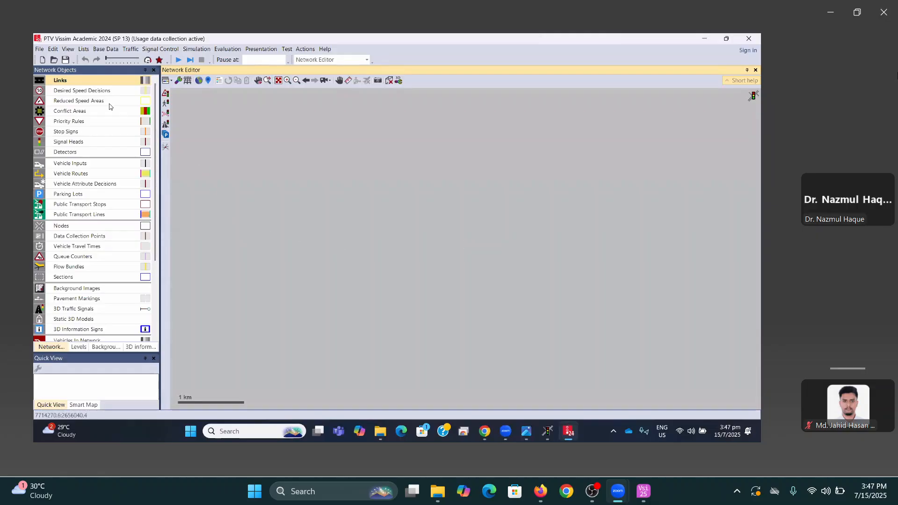
drag(283, 173, 425, 173)
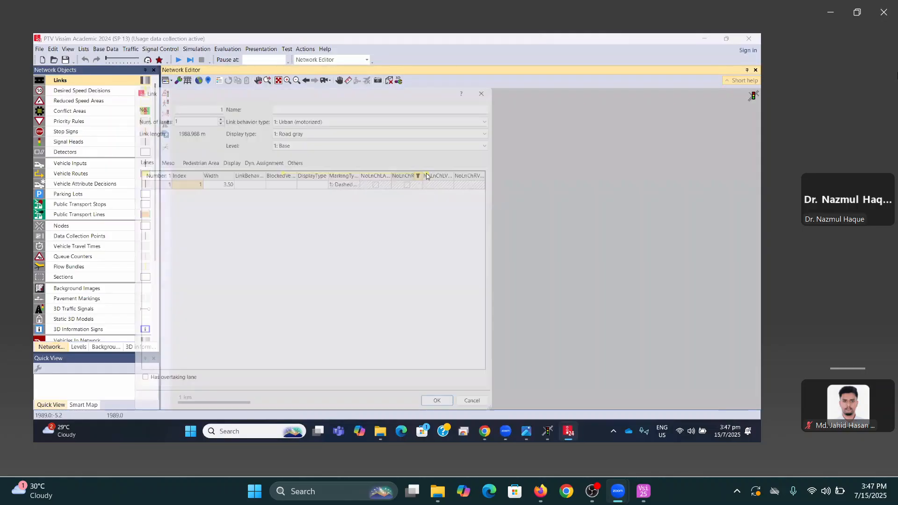
click(213, 110)
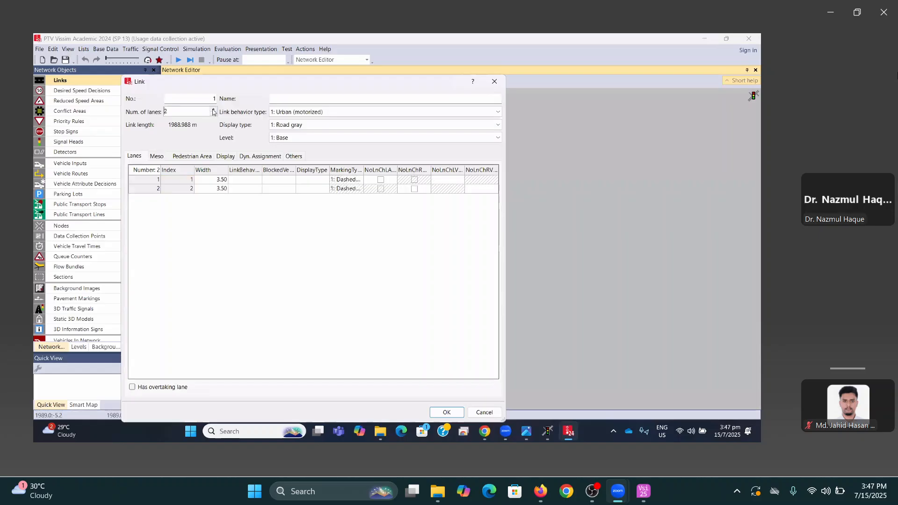
click(213, 109)
click(434, 407)
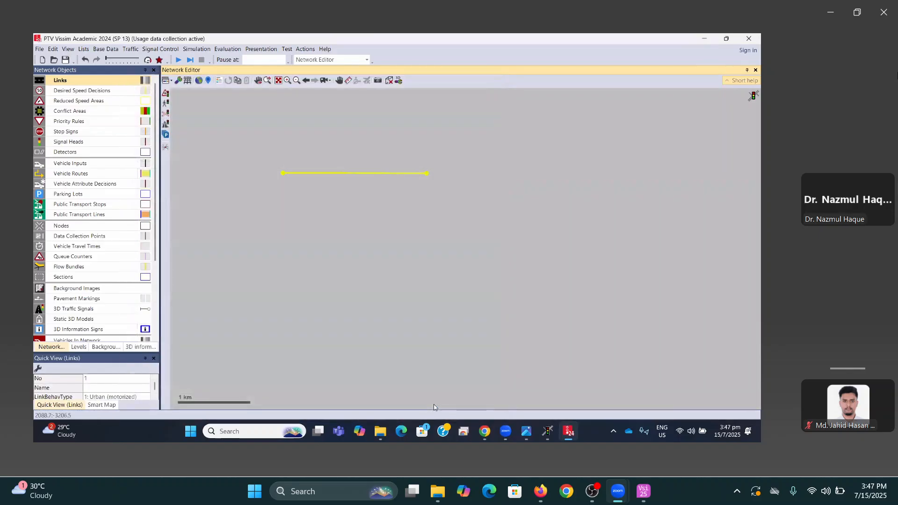
Check the link's lane markings up close, and shorten the link by moving its eastern end point well towards the western end
scroll(275, 204, up, 10)
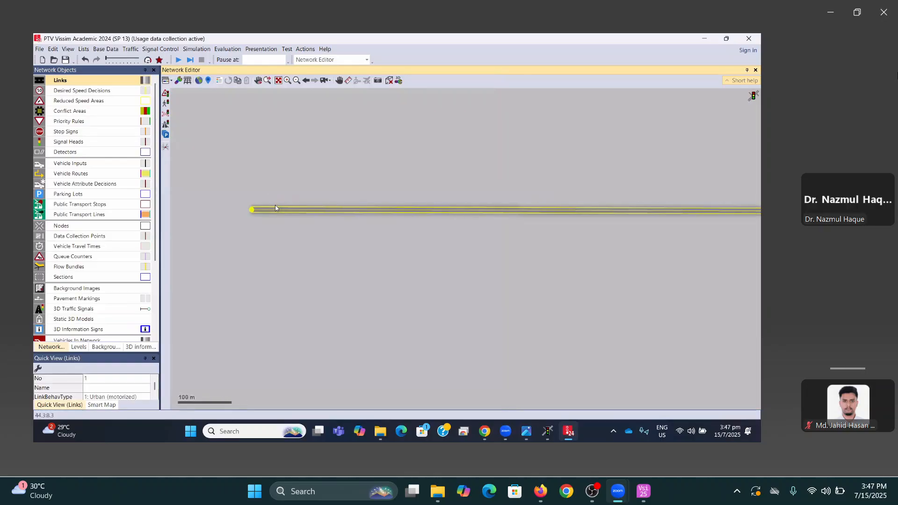
click(348, 280)
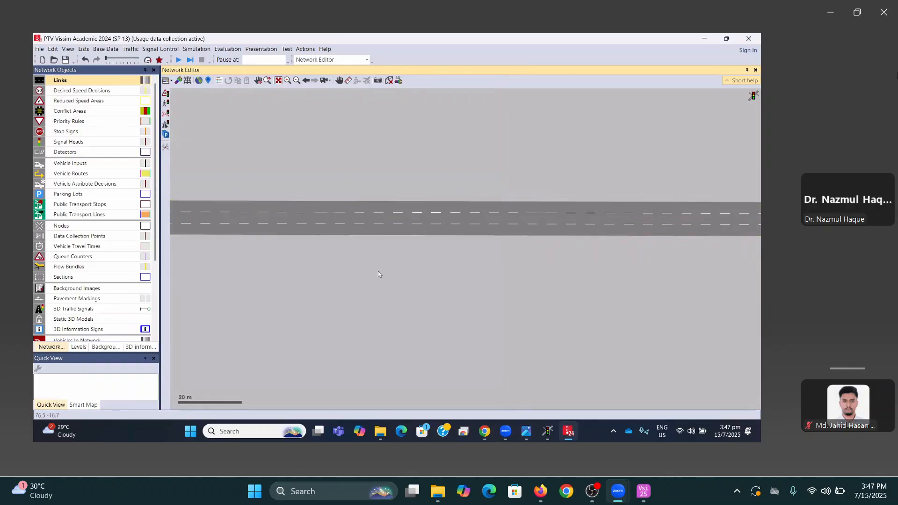
scroll(378, 270, down, 4)
scroll(502, 280, down, 5)
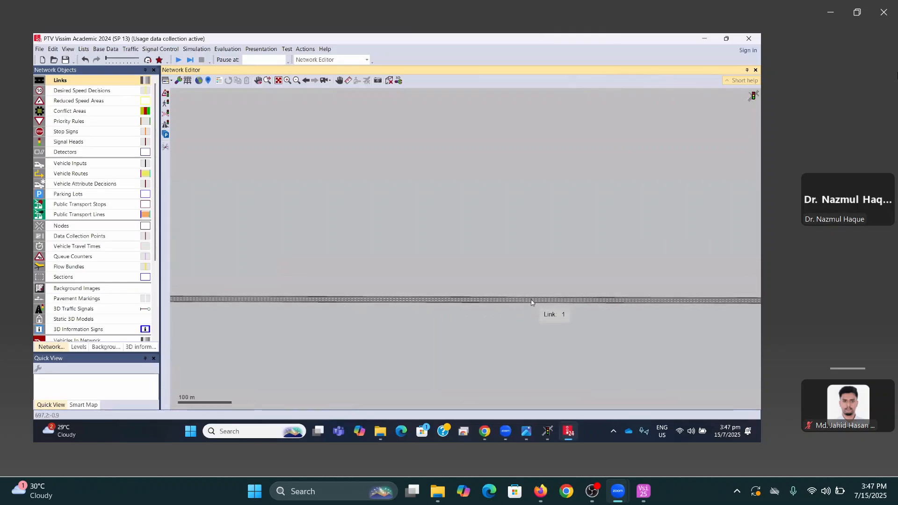
scroll(536, 287, down, 2)
drag(538, 276, 344, 261)
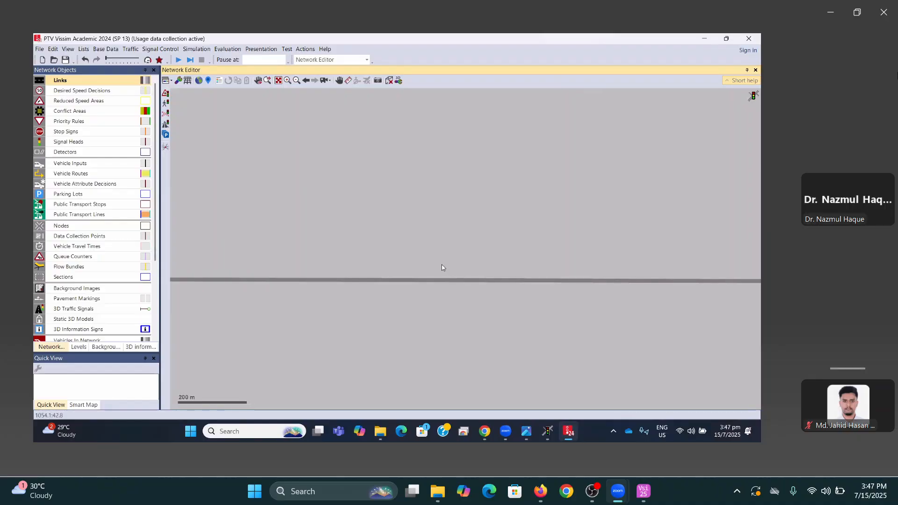
scroll(451, 271, down, 3)
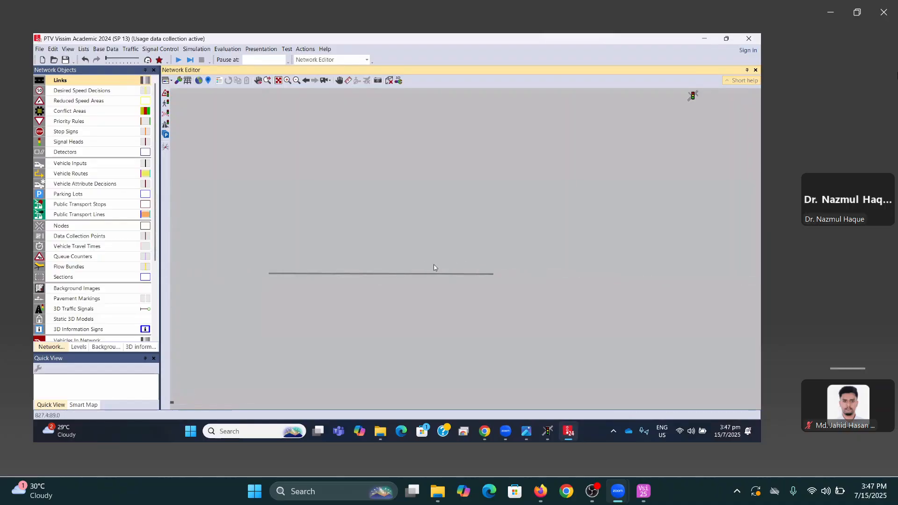
click(446, 274)
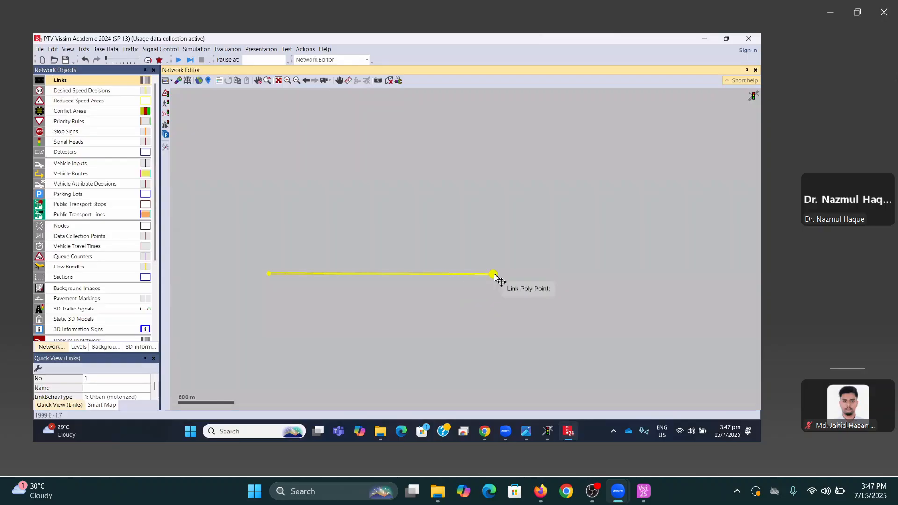
drag(493, 274, 307, 275)
scroll(285, 276, up, 4)
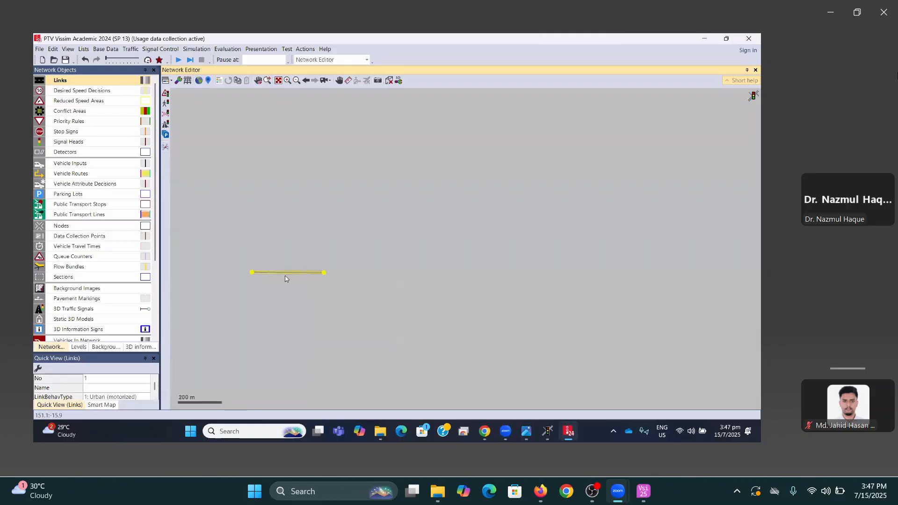
scroll(274, 279, up, 3)
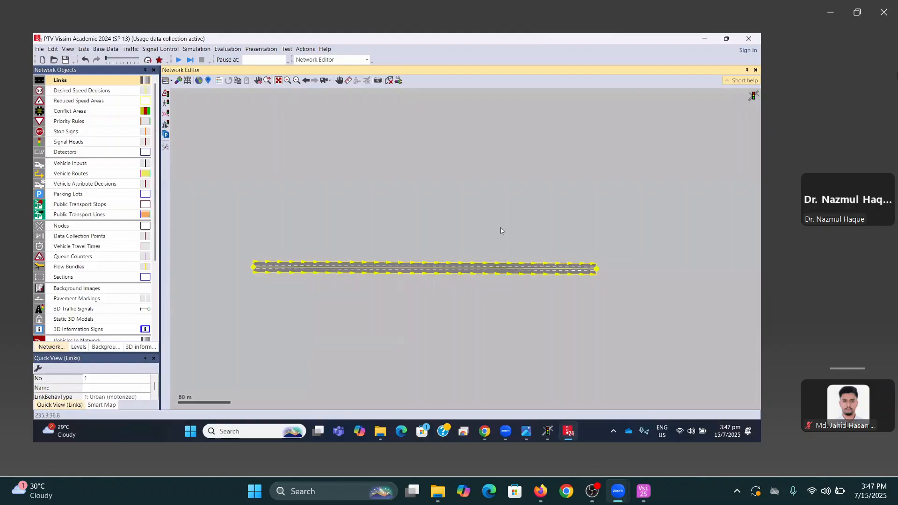
drag(501, 227, 456, 229)
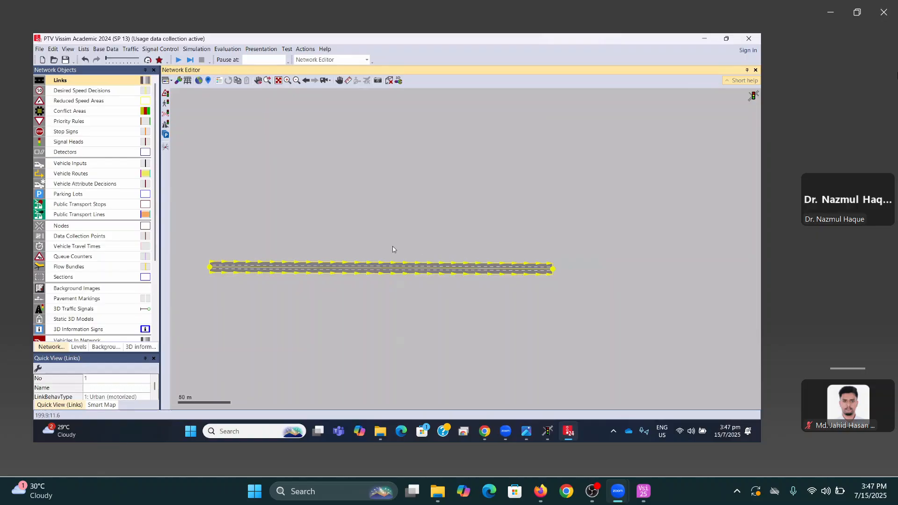
click(220, 142)
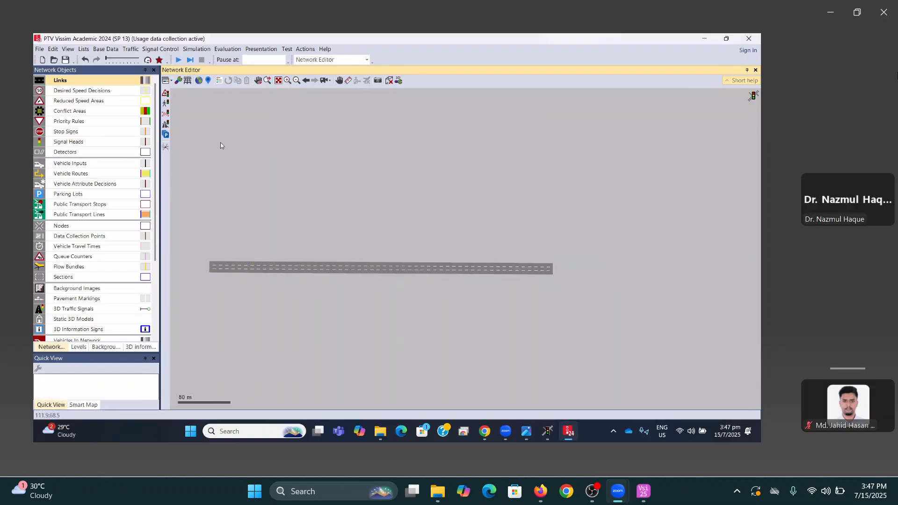
Open the Urban (motorized) driving behavior and examine its car following model options
click(105, 49)
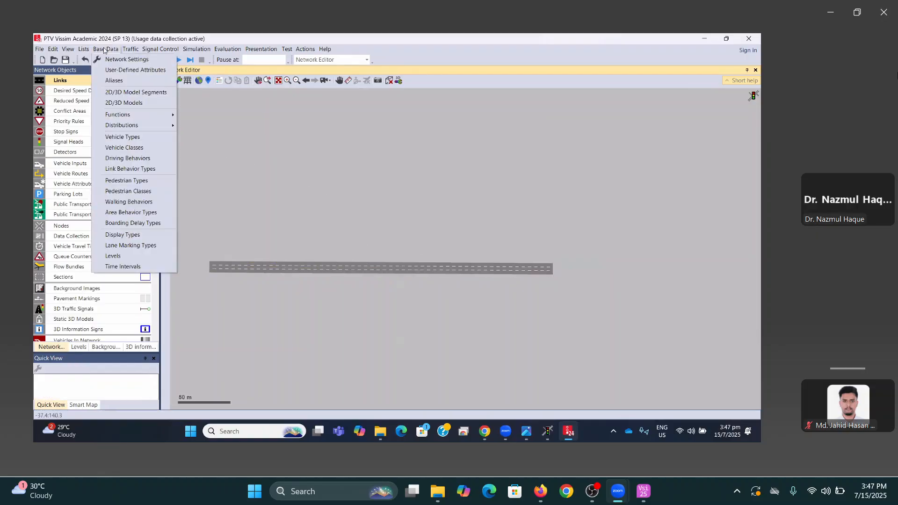
click(127, 158)
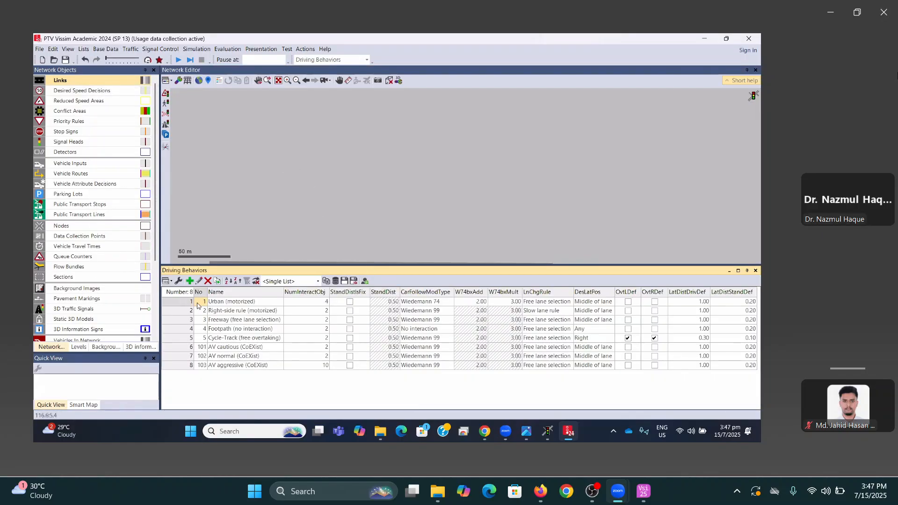
double_click(185, 305)
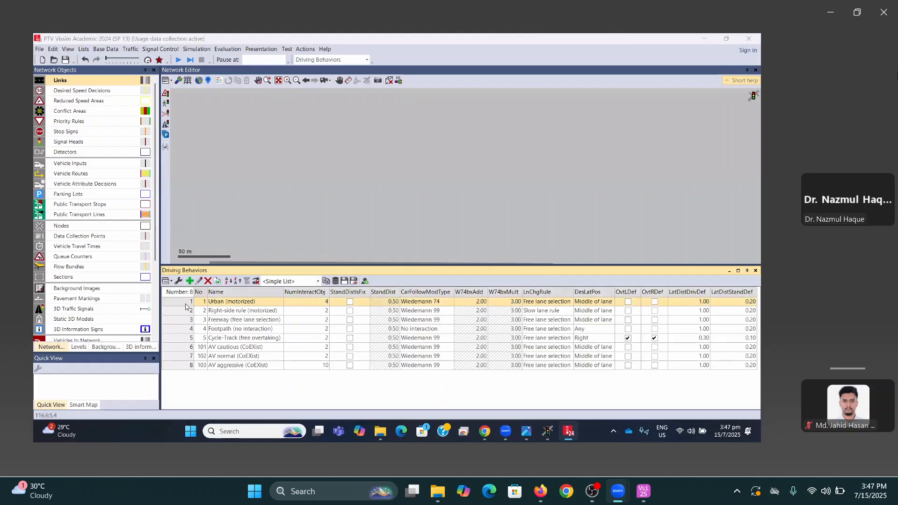
click(293, 100)
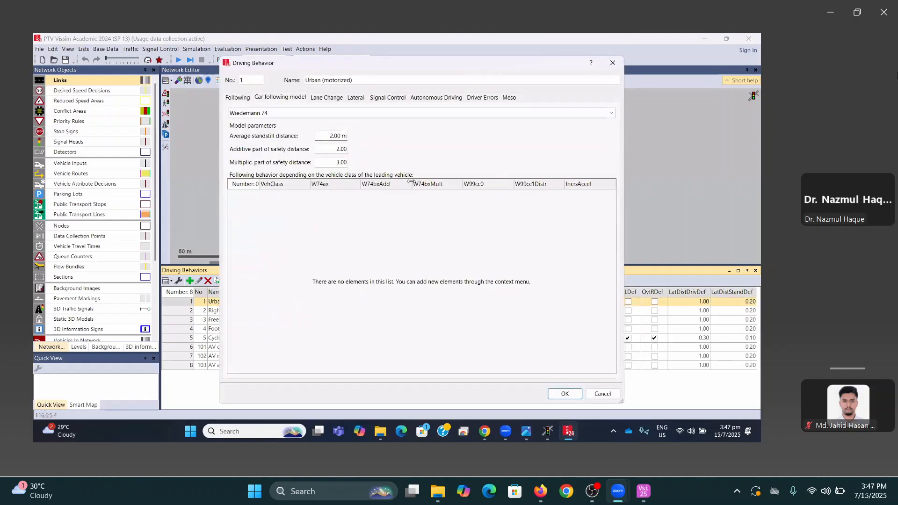
click(273, 114)
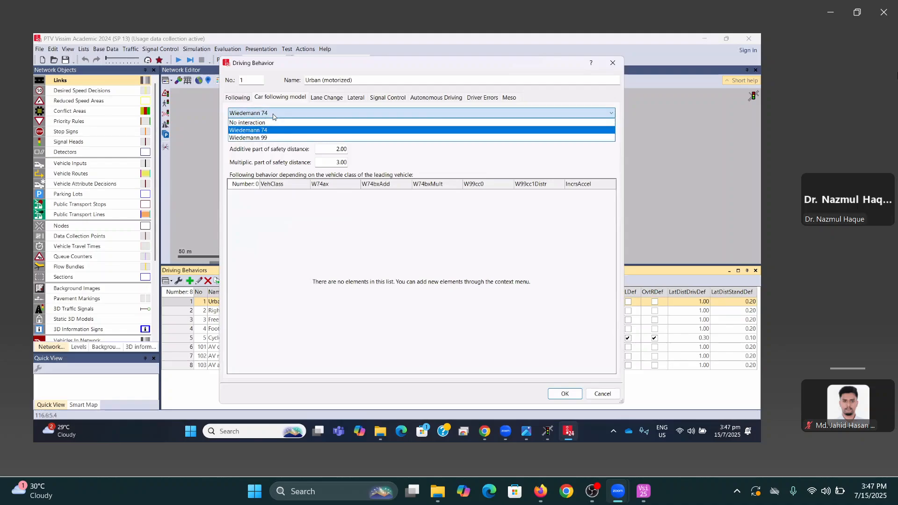
click(273, 115)
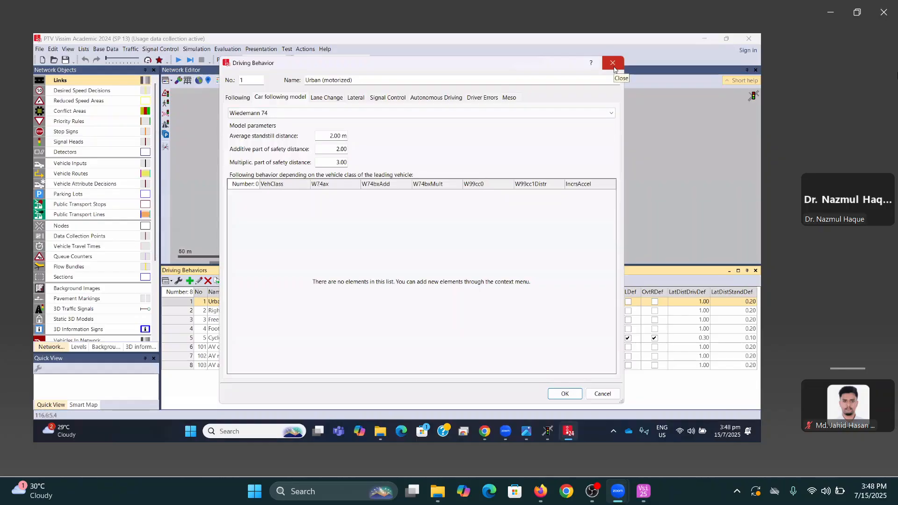
Select Wiedemann 99 as the car following model to view its CC parameters, and close the driving behavior without applying it
click(299, 113)
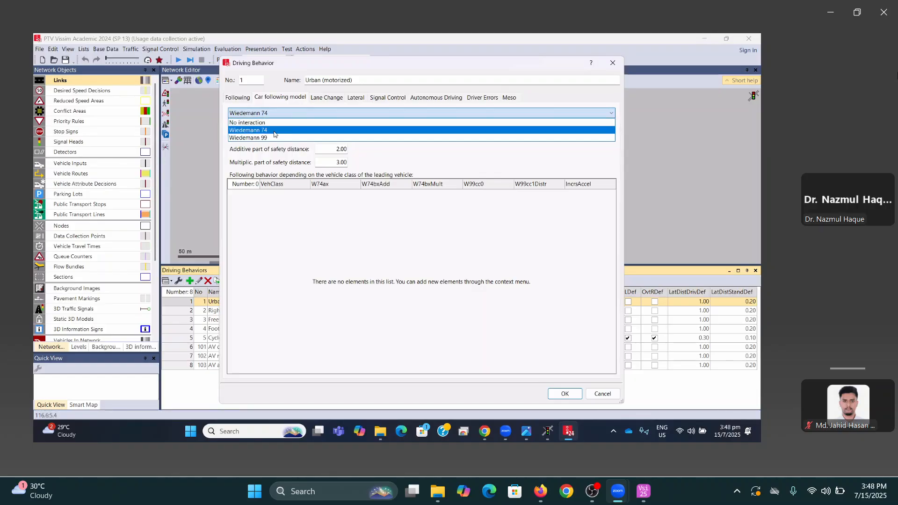
click(274, 131)
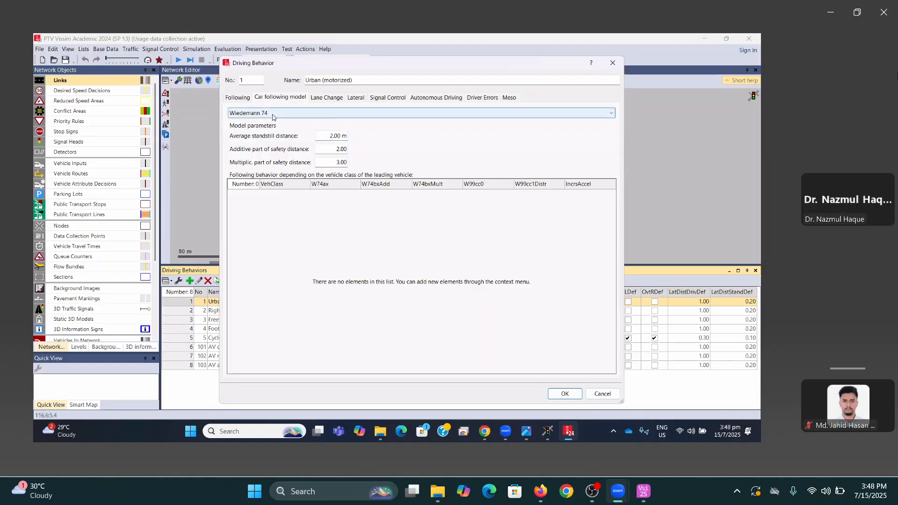
click(274, 116)
click(265, 117)
click(265, 117)
click(264, 137)
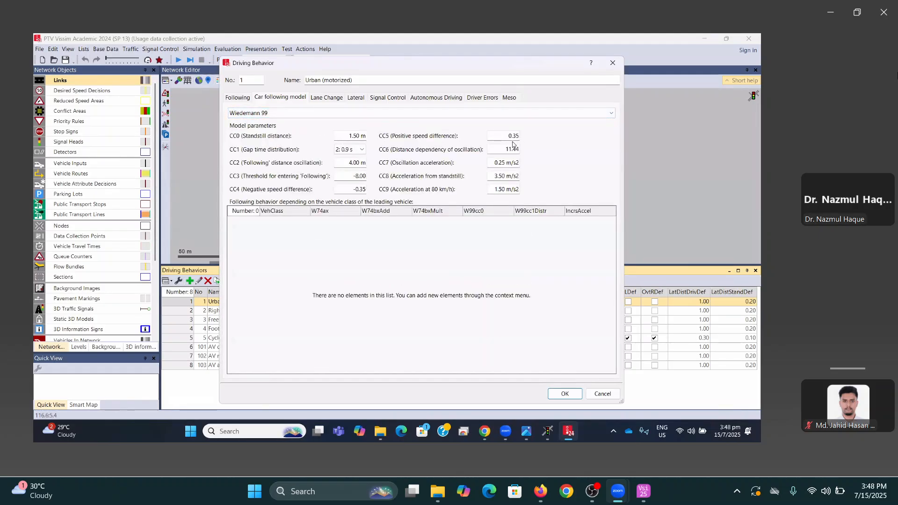
click(612, 63)
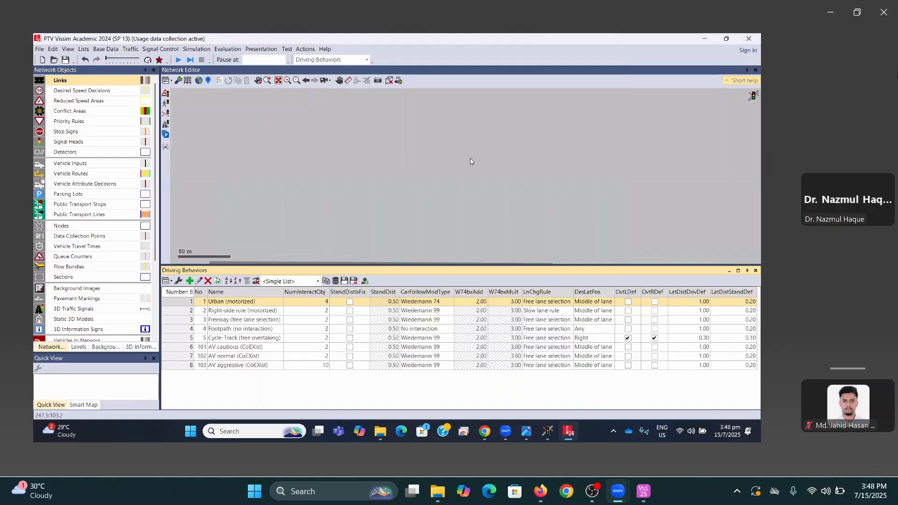
Close PTV Vissim 2024 without saving the changes
click(756, 42)
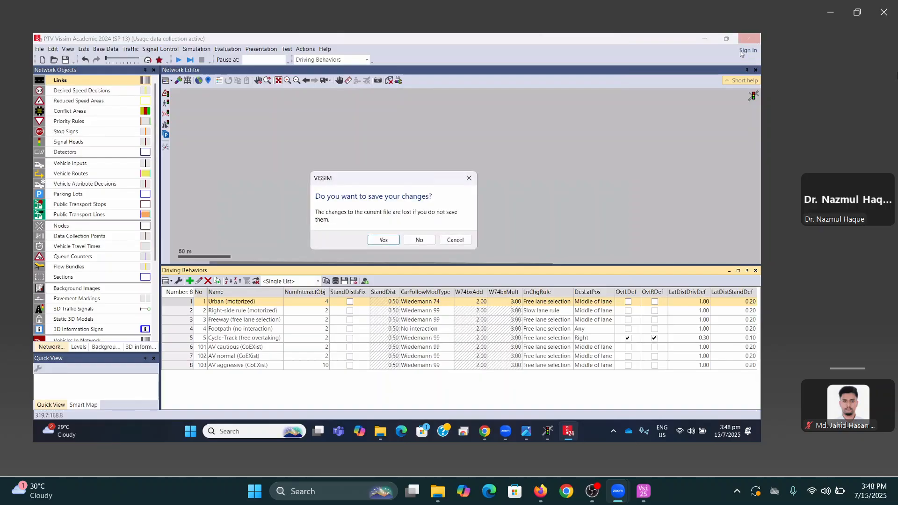
click(381, 241)
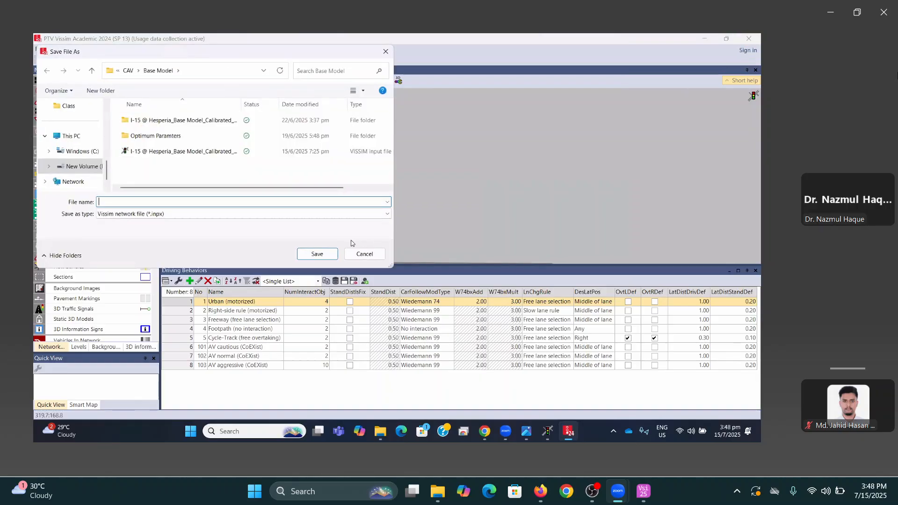
click(356, 253)
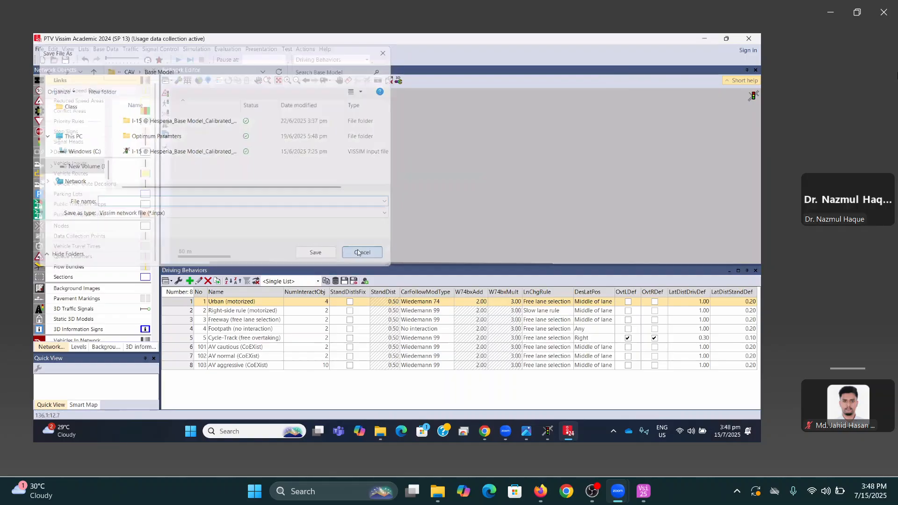
click(750, 40)
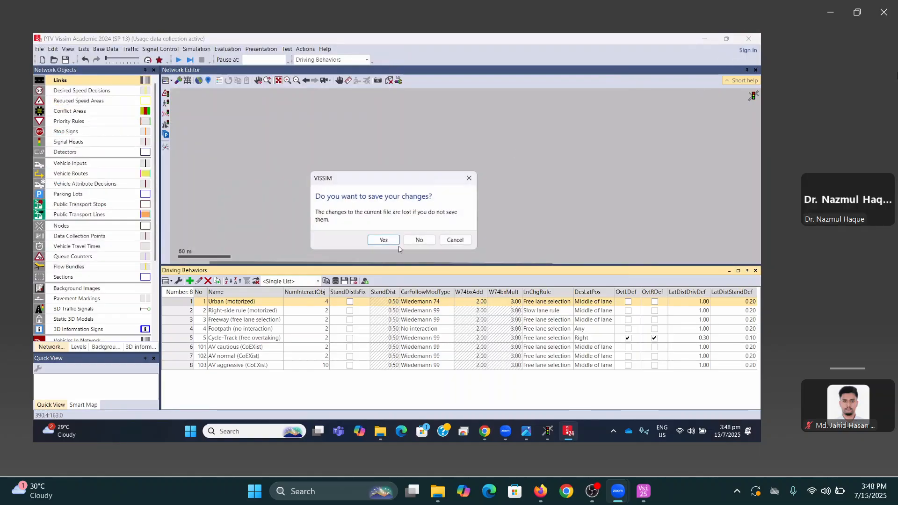
click(419, 240)
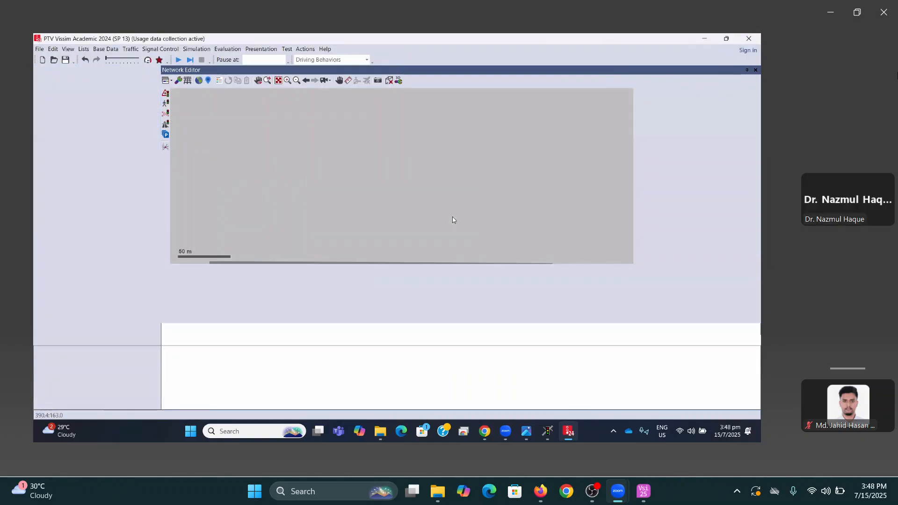
Switch back to VISSIM 5.30 and view the parallel roads beside the roundabout in vissimtutorial.inp
click(548, 433)
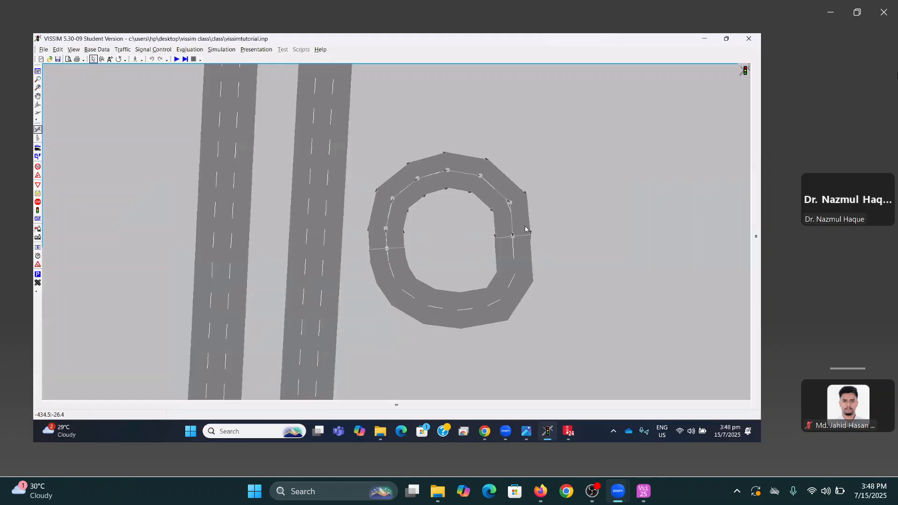
click(546, 206)
click(503, 212)
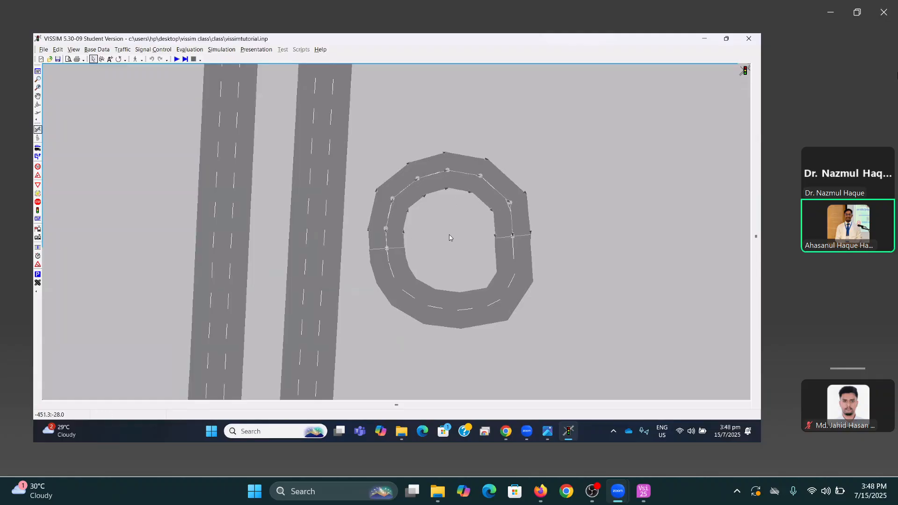
drag(428, 269, 434, 221)
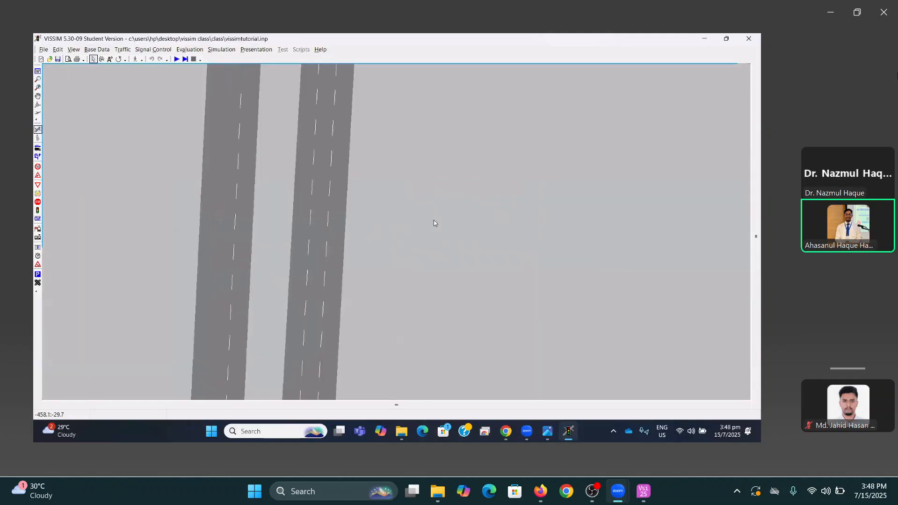
Draw a straight link about 22 m long towards the roundabout from the south, with 3 lanes
scroll(434, 220, down, 1)
scroll(433, 220, down, 1)
drag(503, 165, 473, 139)
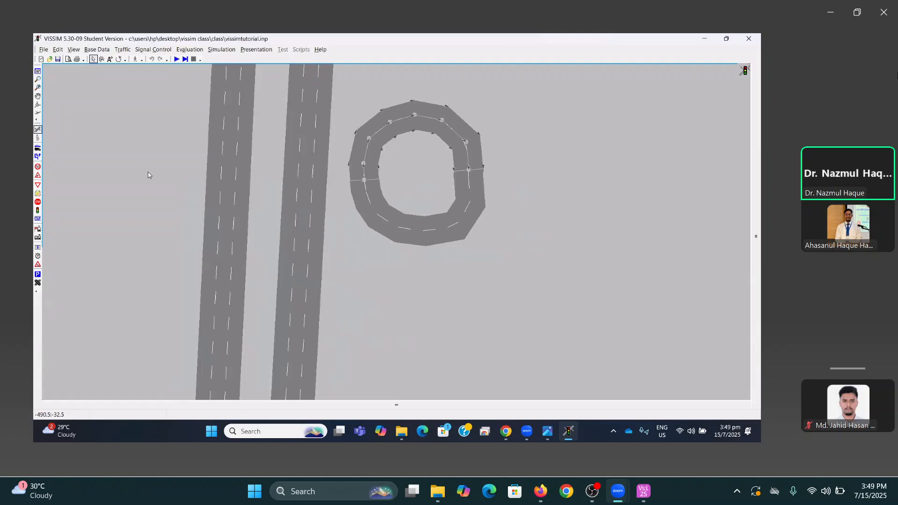
click(38, 130)
drag(429, 292, 418, 261)
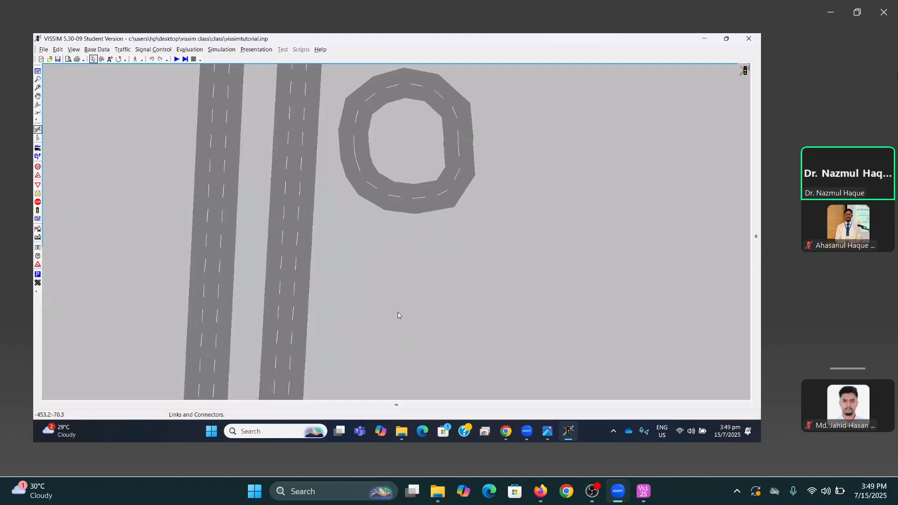
drag(397, 312, 398, 220)
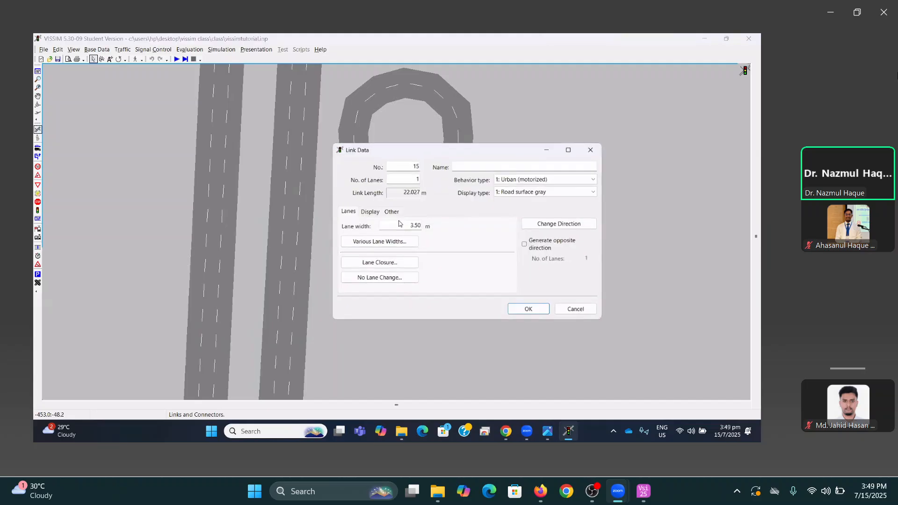
text(2)
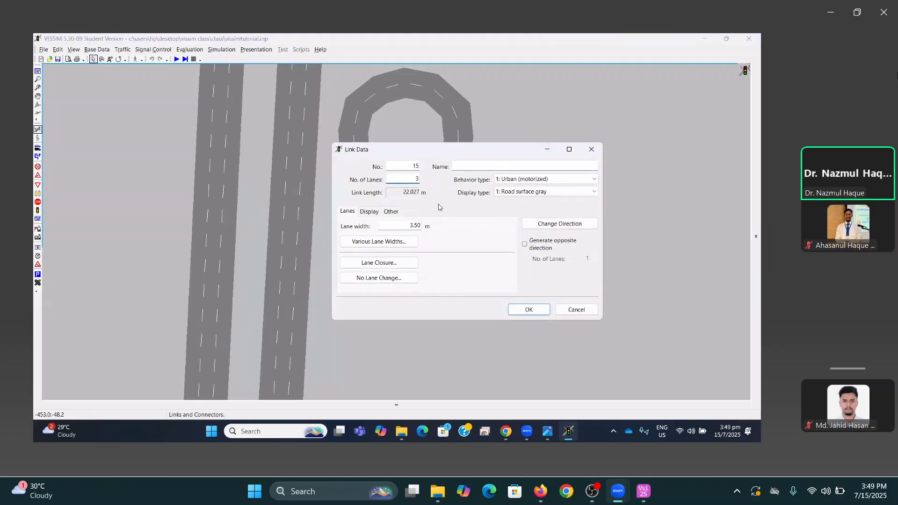
click(533, 310)
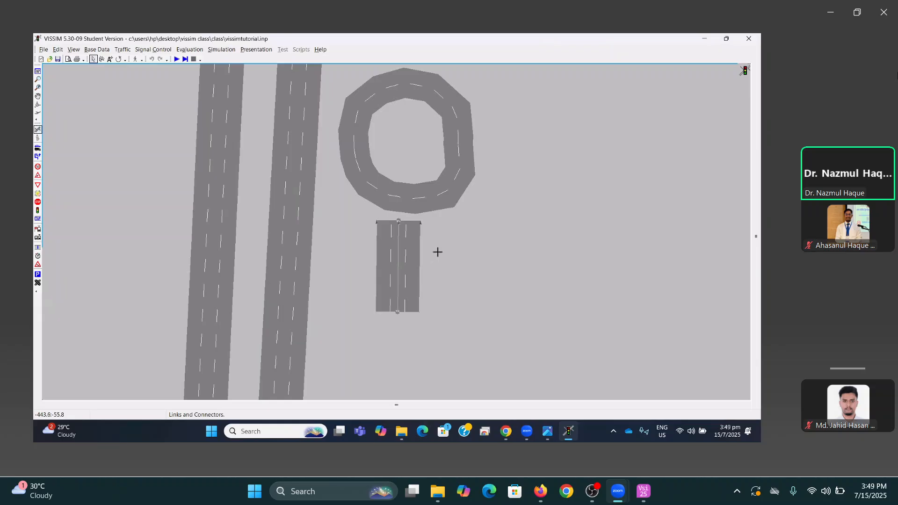
Set the number of lanes of the new approach link south of the roundabout to 2
double_click(402, 244)
double_click(412, 176)
text(2)
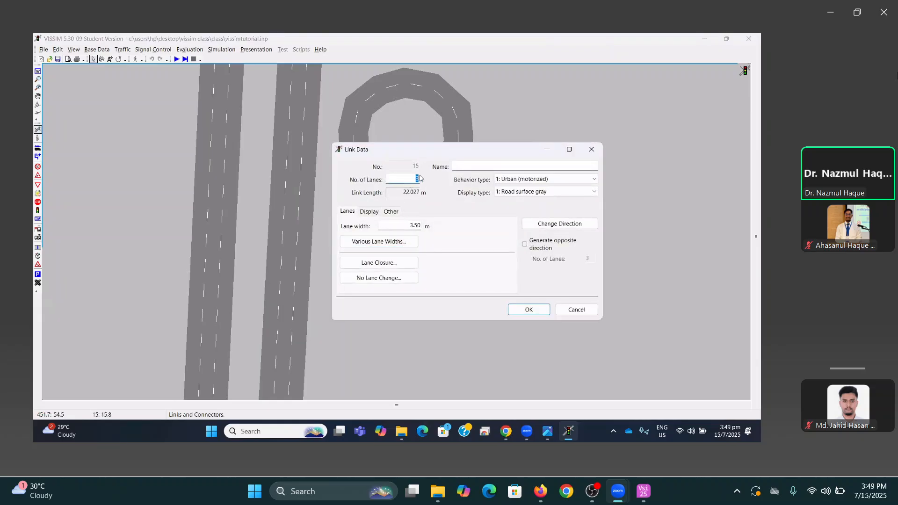
click(528, 309)
Connect both lanes of the approach link to the roundabout's link 14 with a 10-point spline connector
drag(419, 229, 390, 242)
scroll(447, 278, up, 1)
click(447, 277)
click(413, 288)
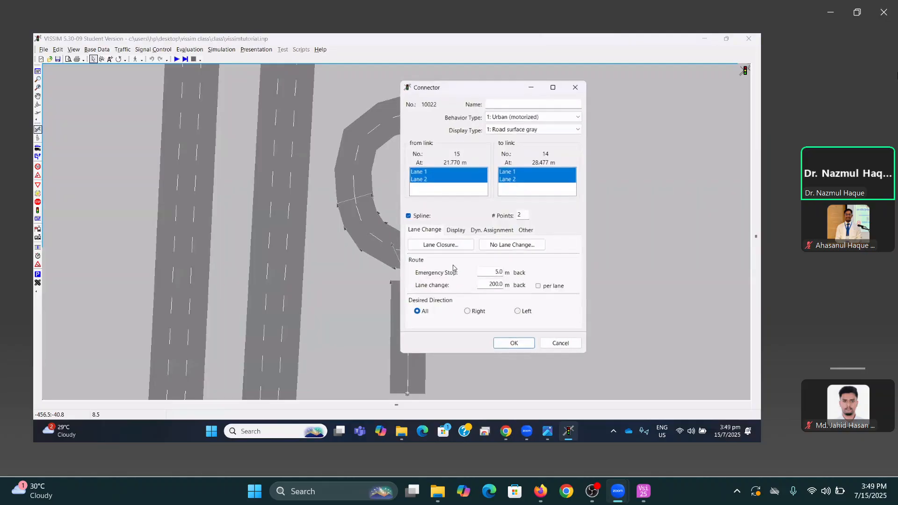
double_click(519, 215)
text(10)
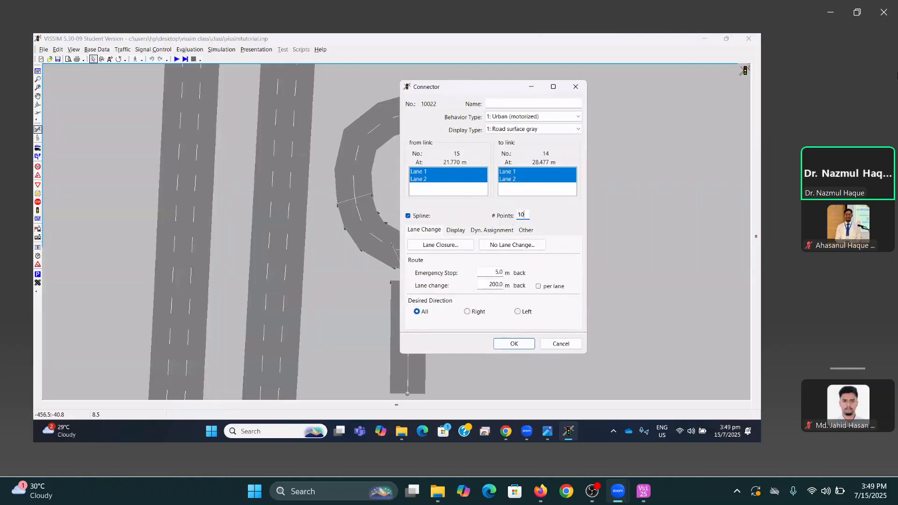
click(514, 345)
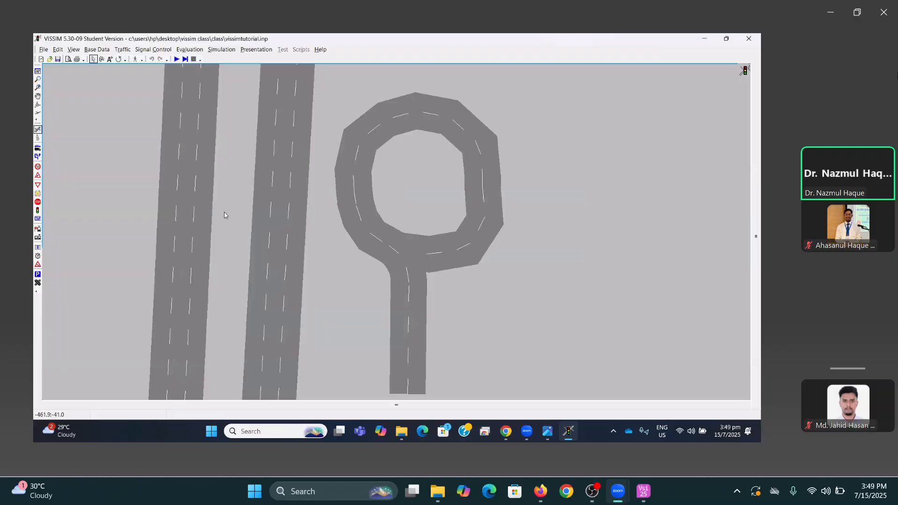
Set the conflict area where the approach connector joins the roundabout to red for both link 14 and connector 10022
click(38, 194)
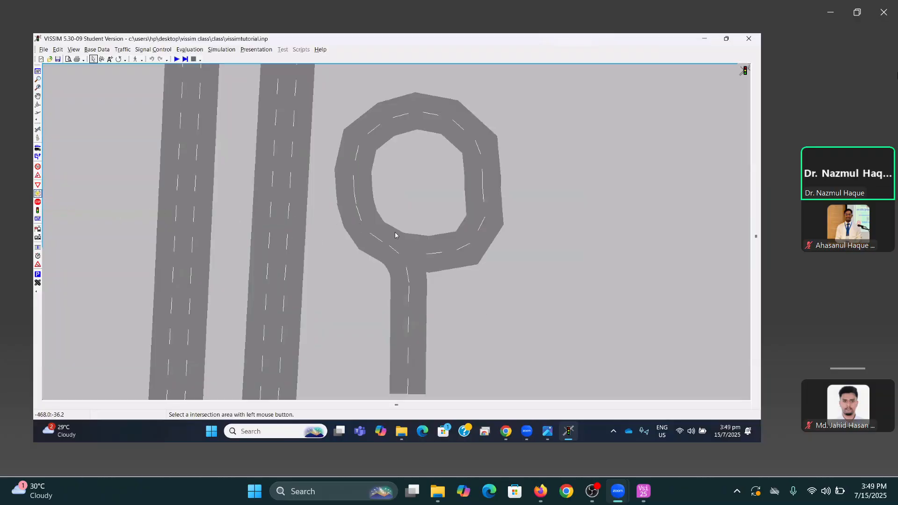
click(404, 256)
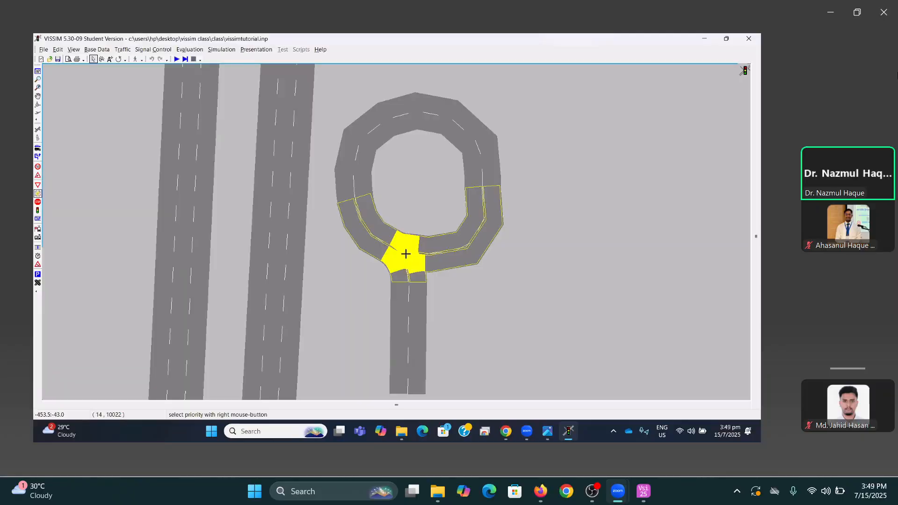
right_click(405, 257)
right_click(406, 257)
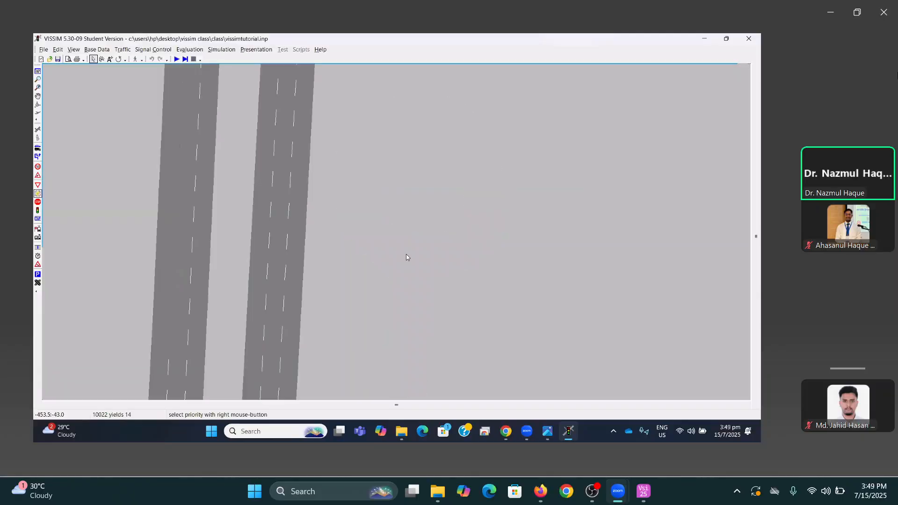
right_click(407, 257)
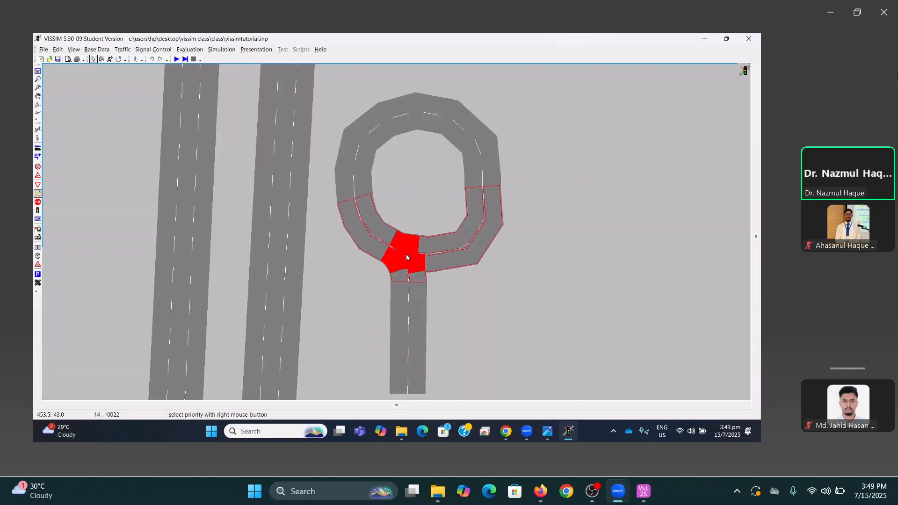
Examine the roundabout conflict area's parameters, including visibility, front and rear gaps, and close them unchanged
double_click(405, 255)
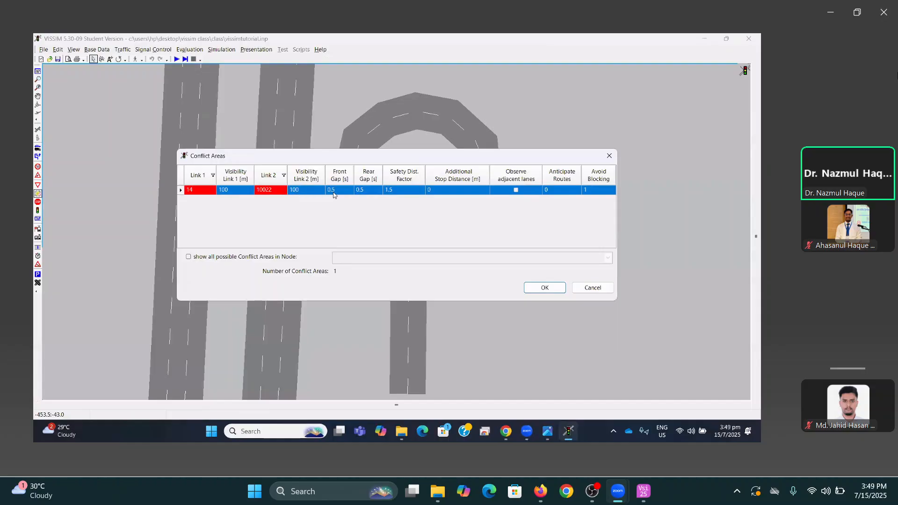
click(337, 191)
drag(386, 158, 363, 173)
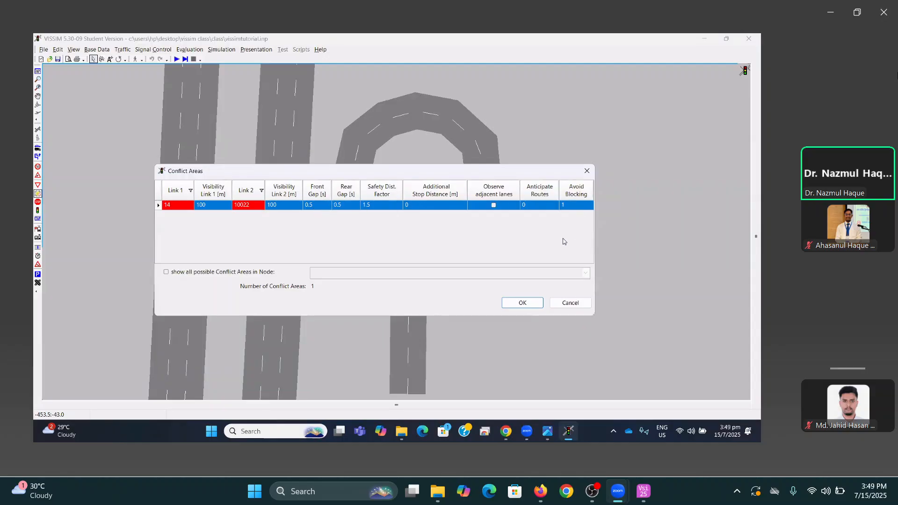
click(510, 304)
click(497, 278)
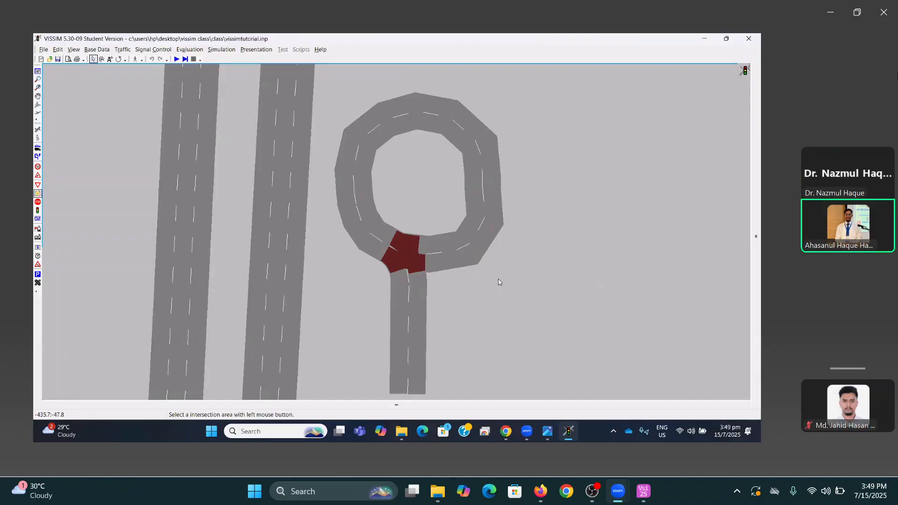
drag(530, 216, 518, 268)
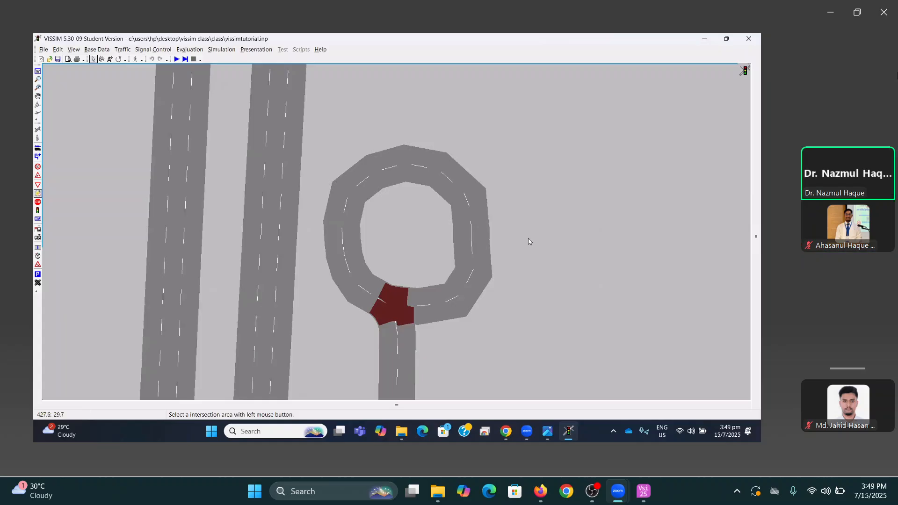
scroll(441, 219, down, 3)
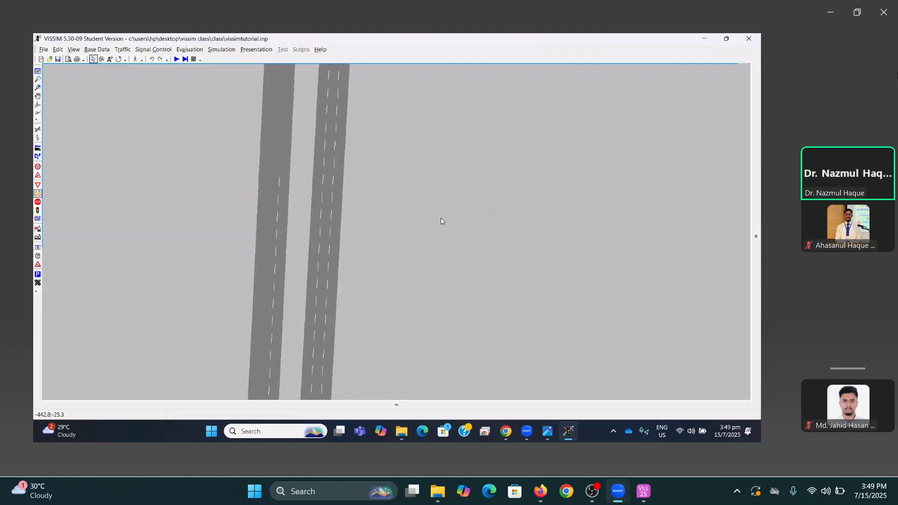
scroll(441, 218, down, 2)
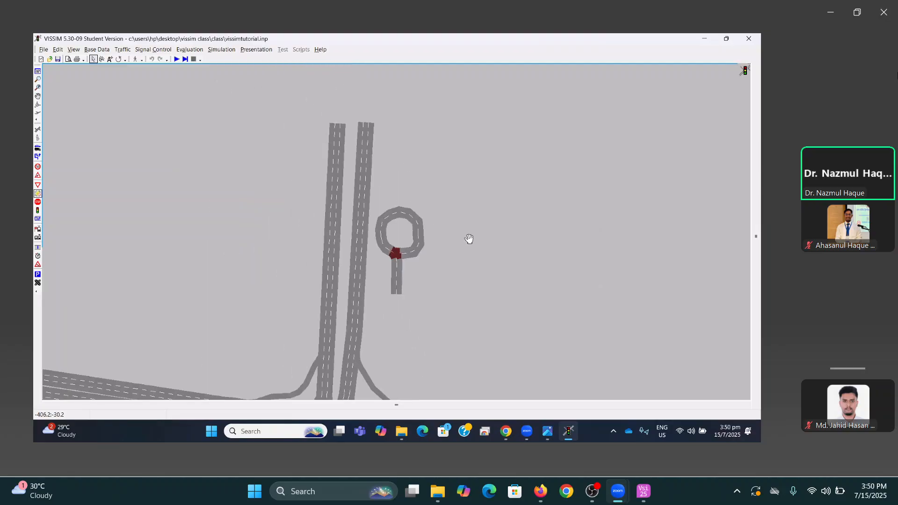
drag(466, 241, 454, 186)
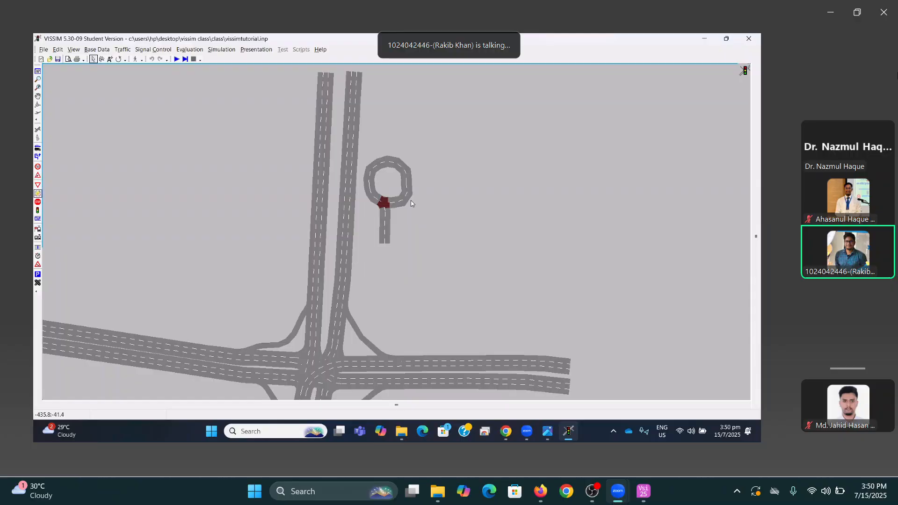
Start a new vehicle type and examine its static, functions and distributions, special and external driver model settings
click(124, 50)
click(119, 95)
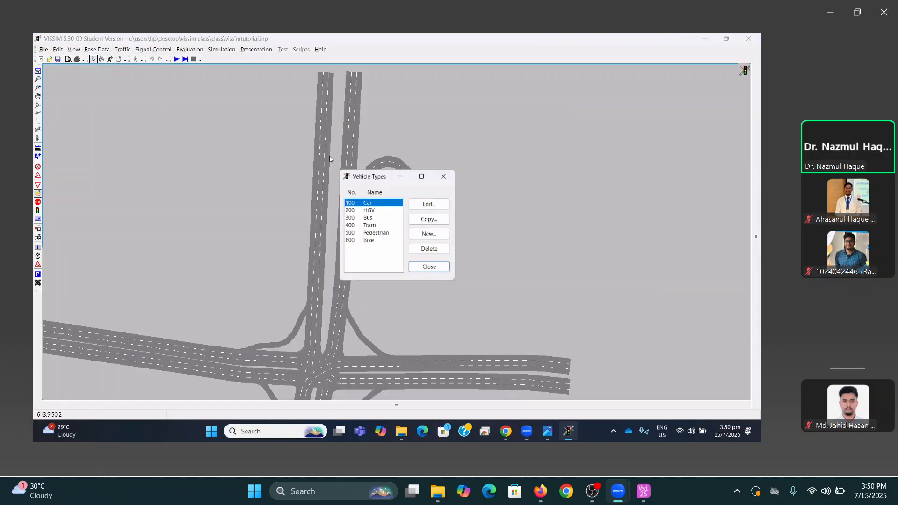
click(434, 236)
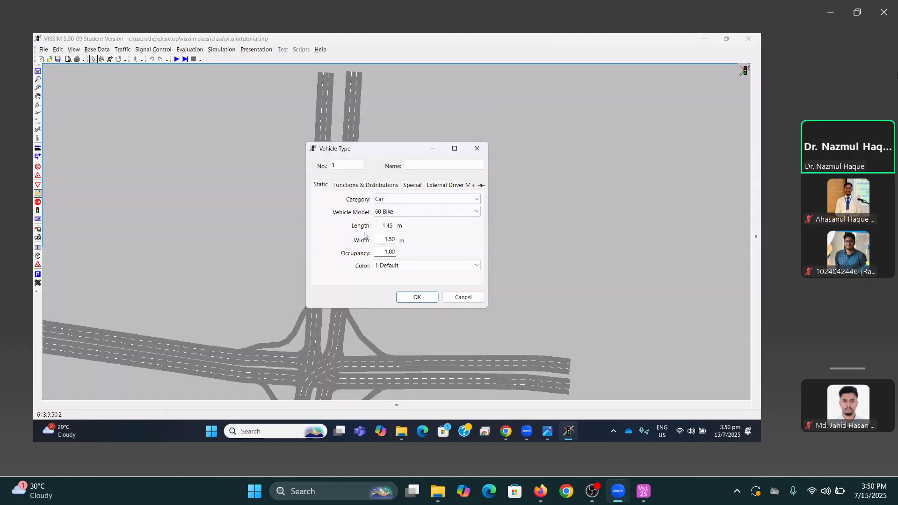
click(358, 186)
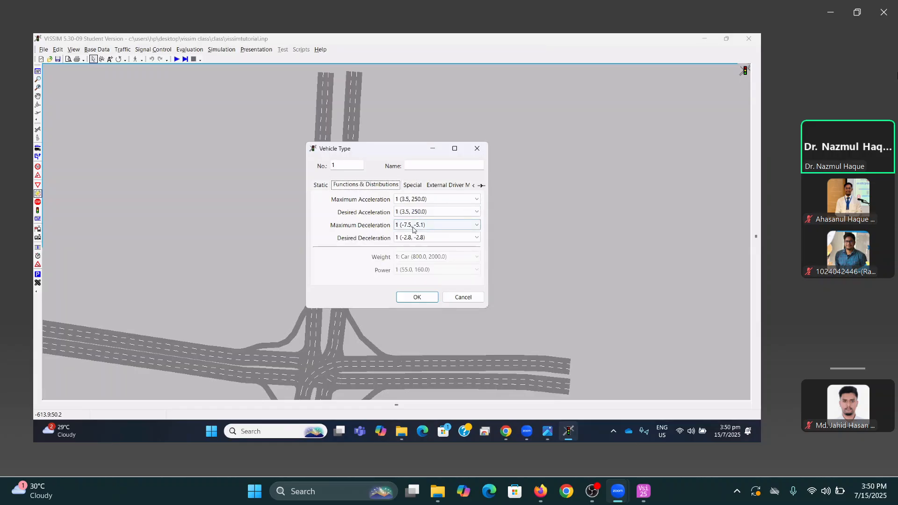
click(412, 186)
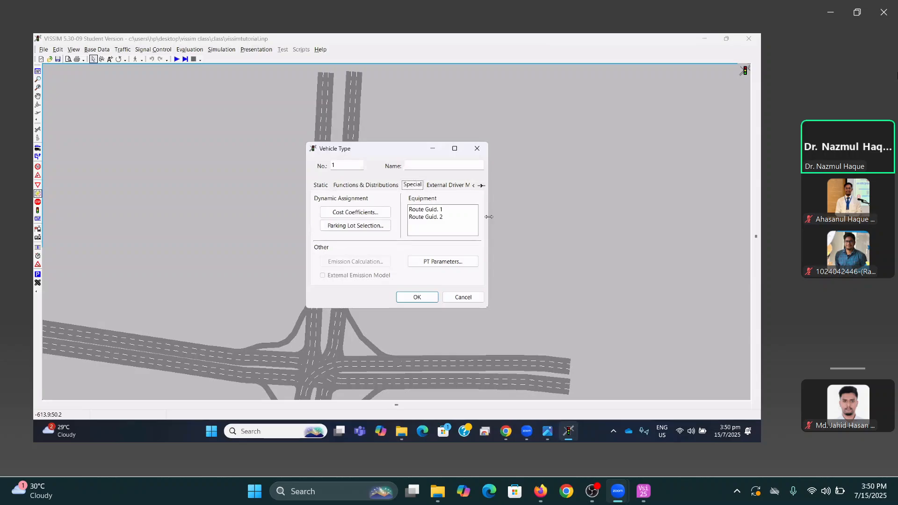
drag(563, 245, 570, 245)
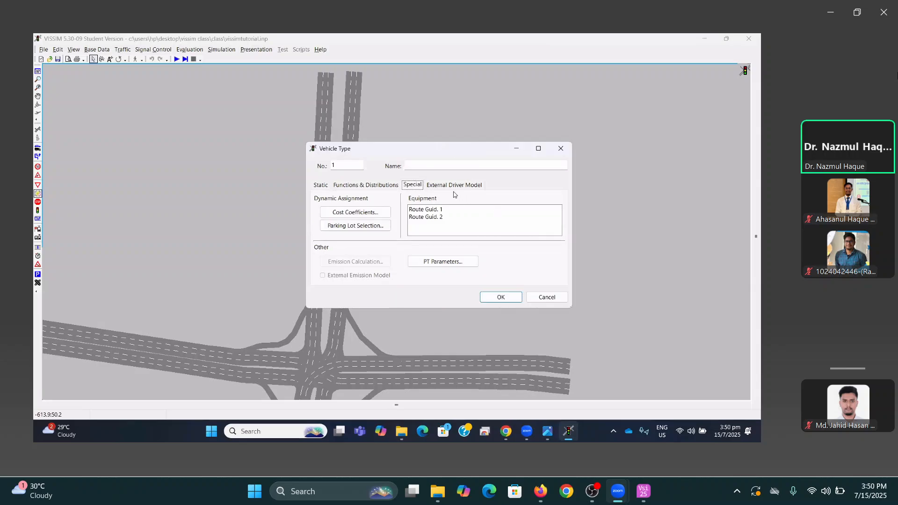
click(452, 185)
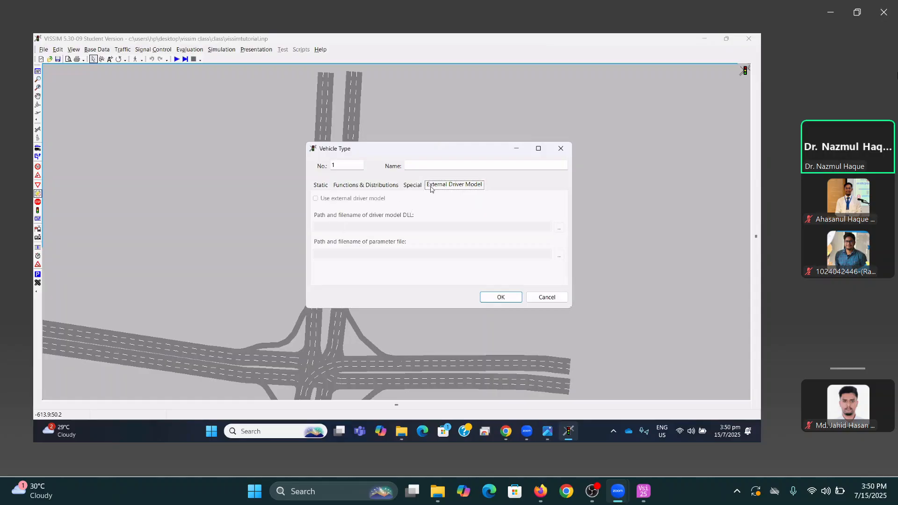
drag(466, 152, 435, 134)
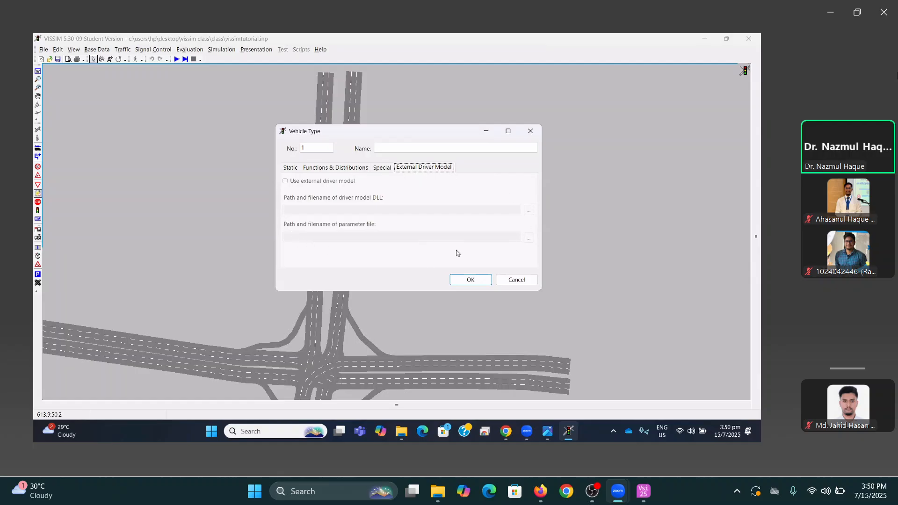
drag(439, 134, 416, 148)
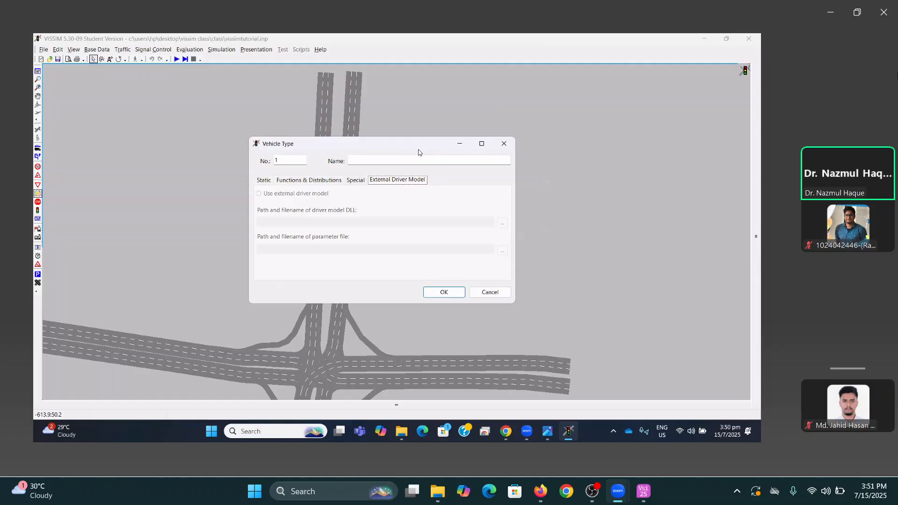
drag(411, 146, 430, 131)
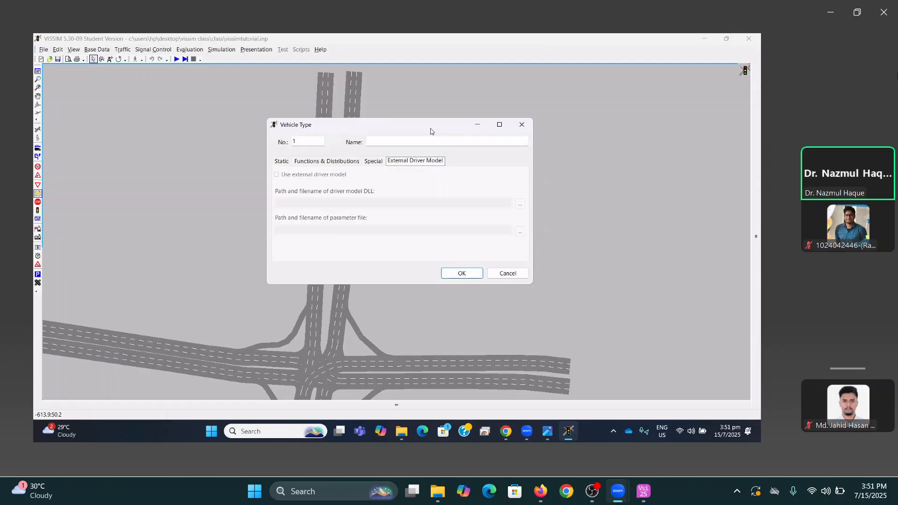
drag(429, 128, 410, 133)
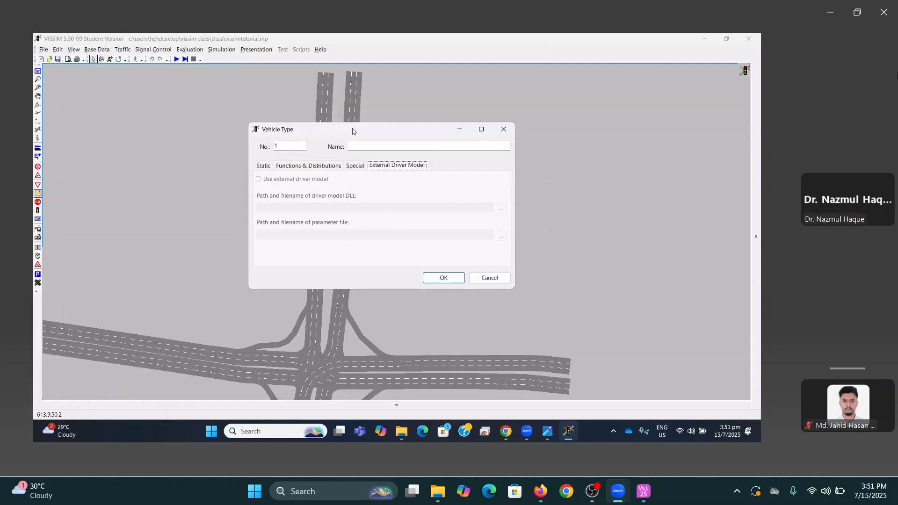
drag(357, 128, 368, 124)
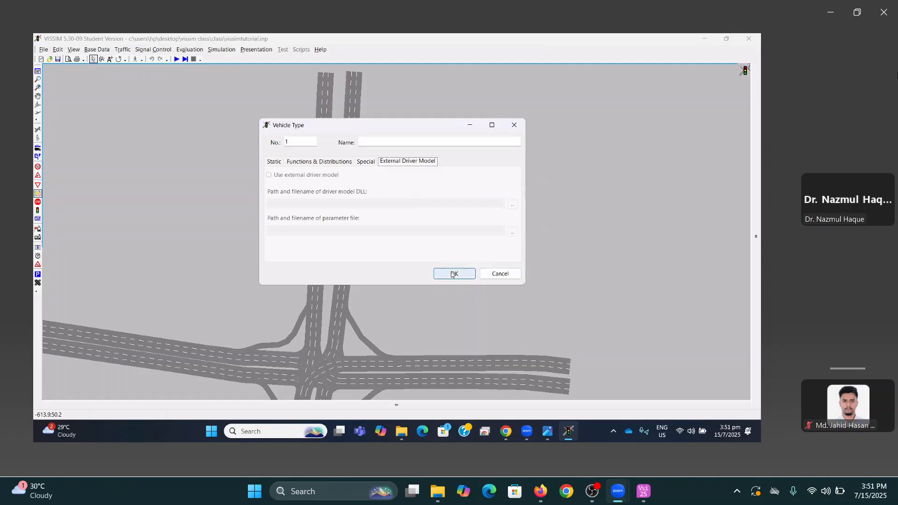
drag(433, 125, 417, 155)
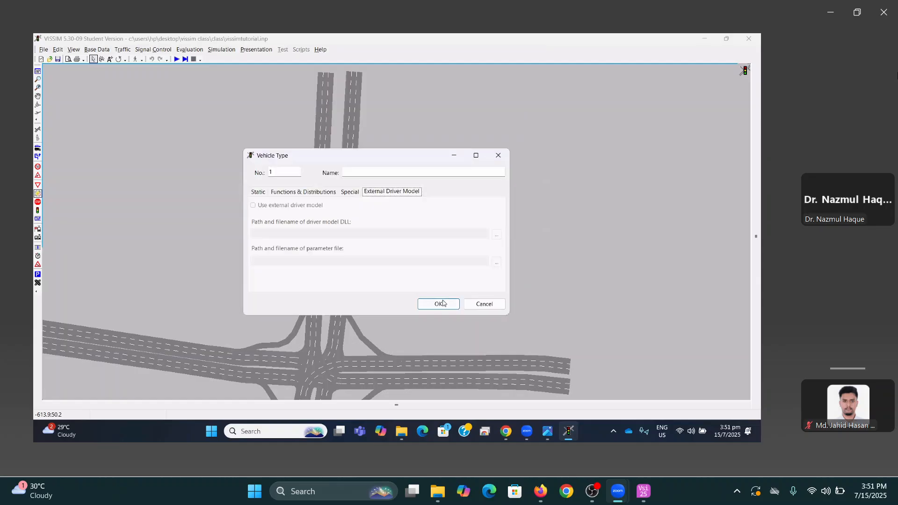
Review the static settings of unnamed vehicle type 1, accept it with its defaults, and close the vehicle types list
click(257, 193)
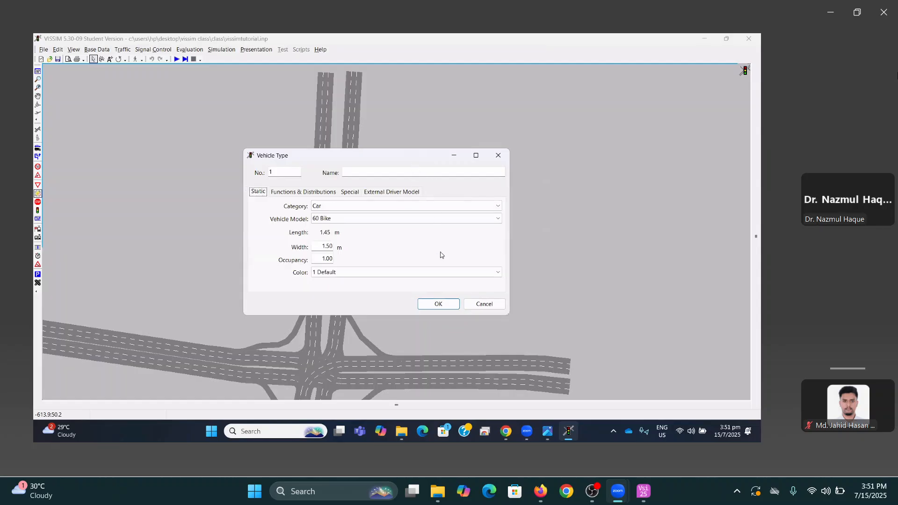
click(439, 304)
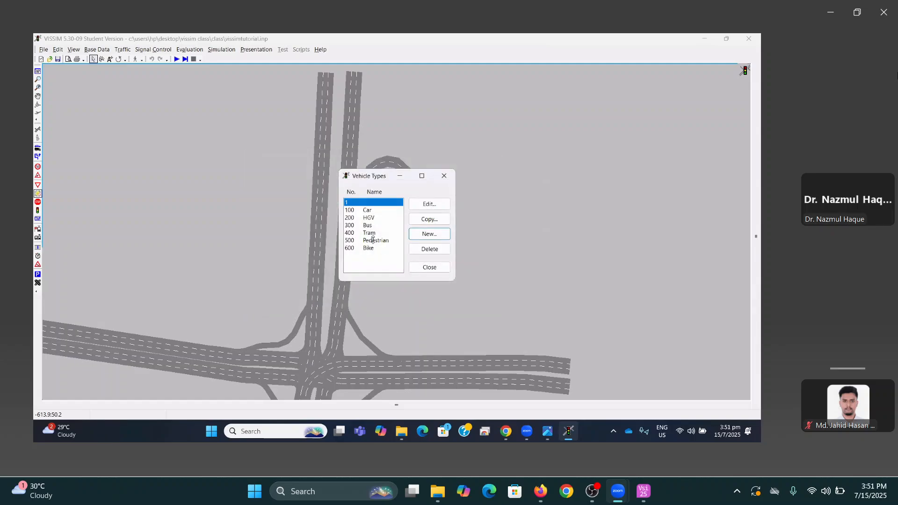
key(Escape)
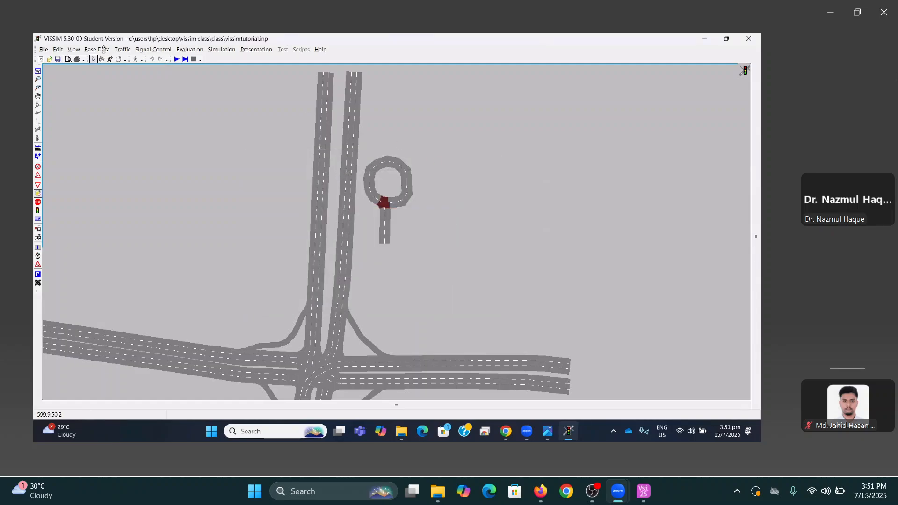
Start a new vehicle class to examine its name, vehicle types and color settings, and leave without creating it
click(96, 49)
click(120, 107)
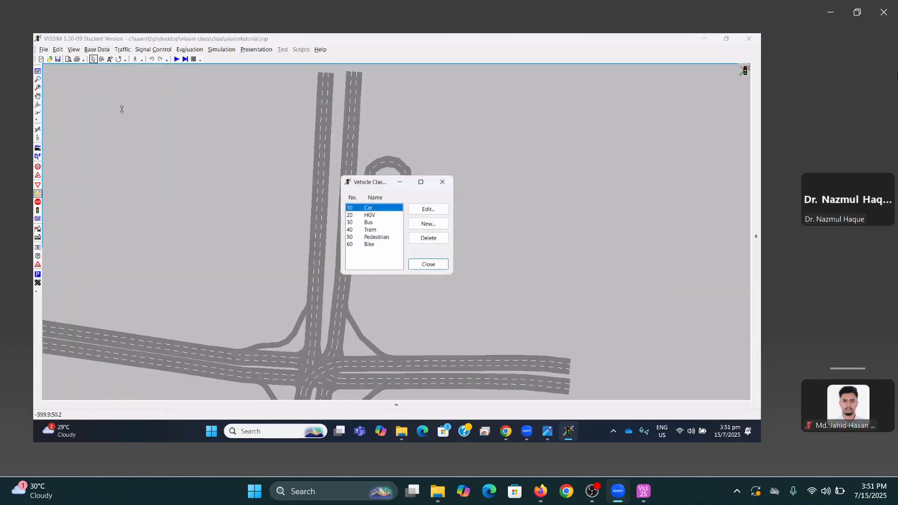
click(429, 223)
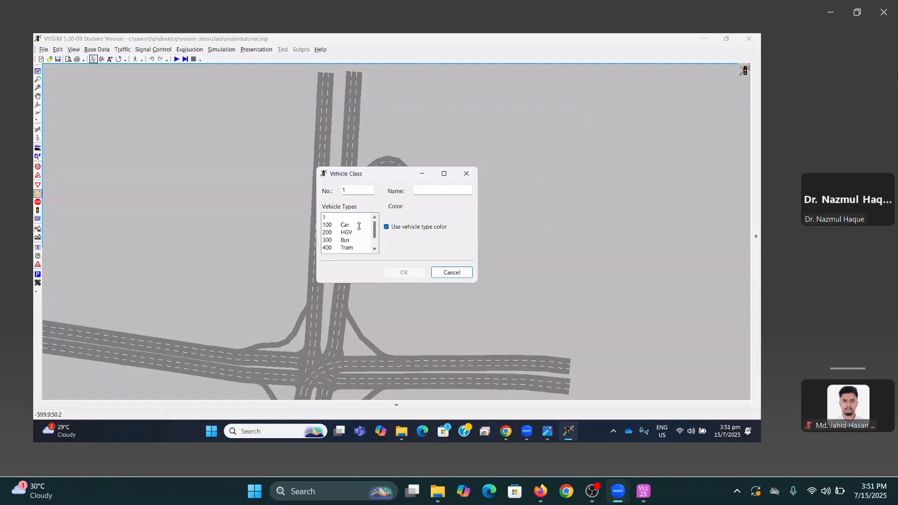
click(466, 173)
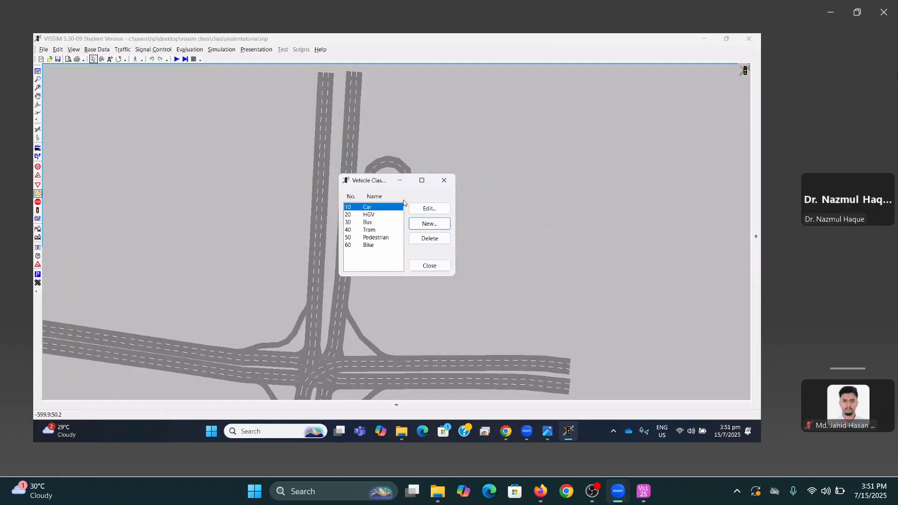
click(444, 180)
Review the vehicle types list, and check which vehicle types a new vehicle class can include without creating one
click(91, 50)
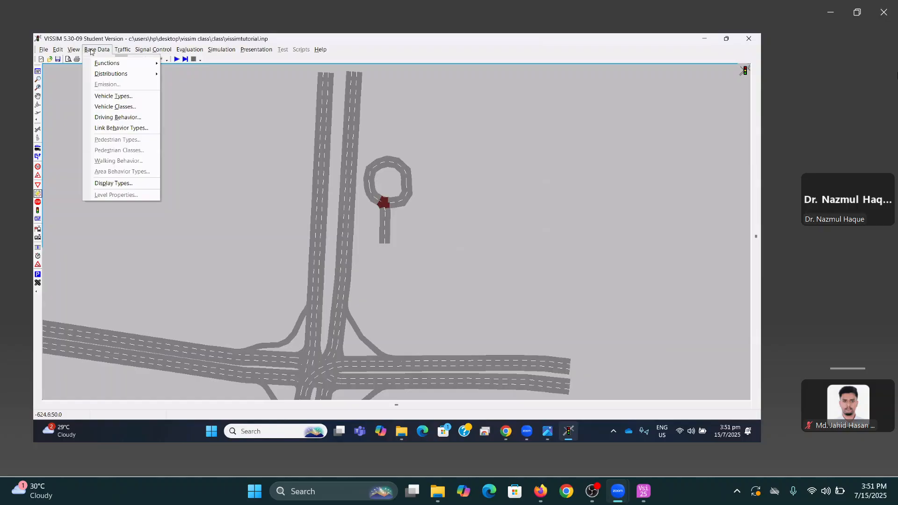
click(114, 96)
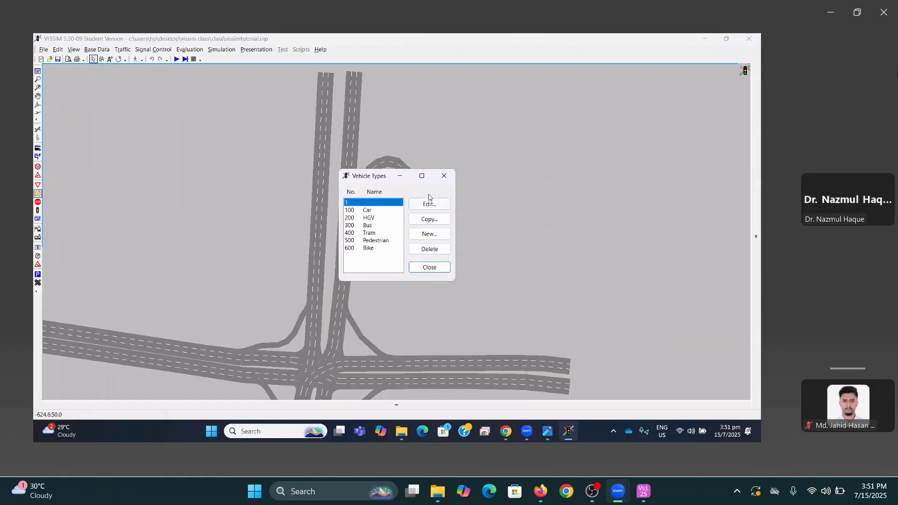
click(446, 180)
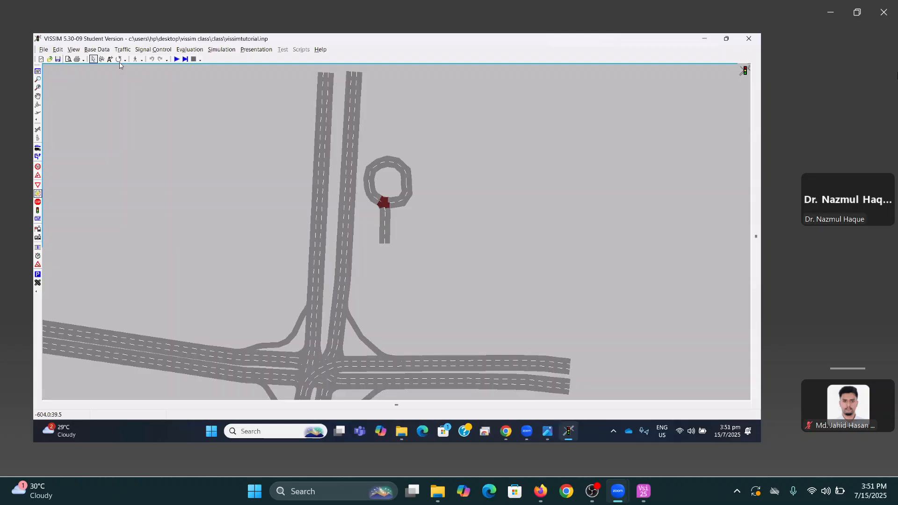
click(97, 49)
click(123, 109)
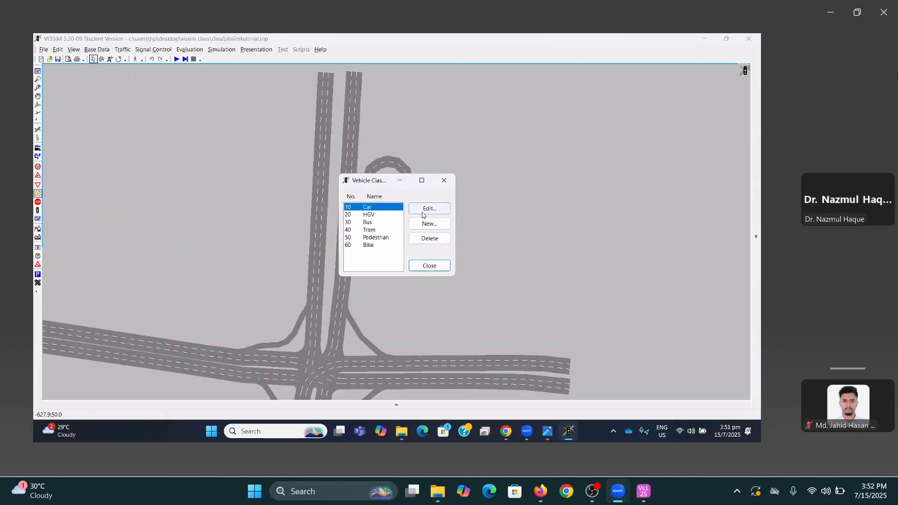
click(447, 227)
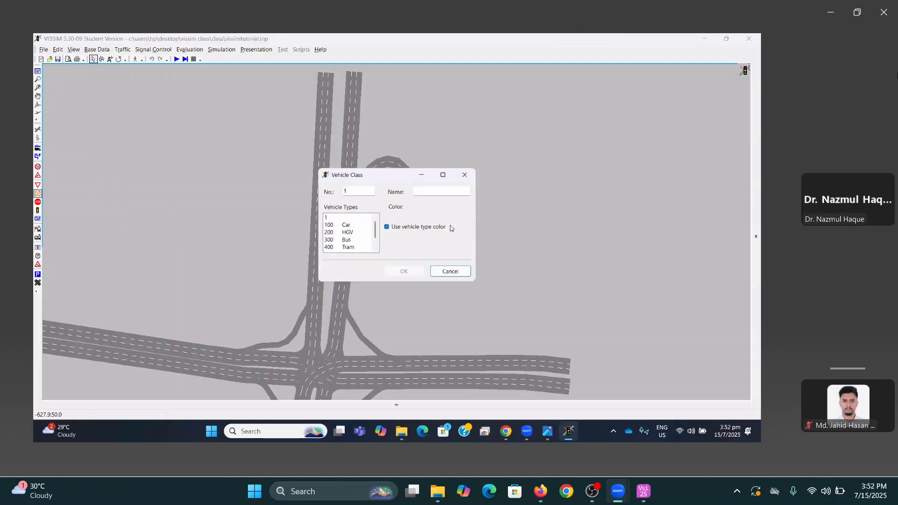
click(452, 272)
click(427, 262)
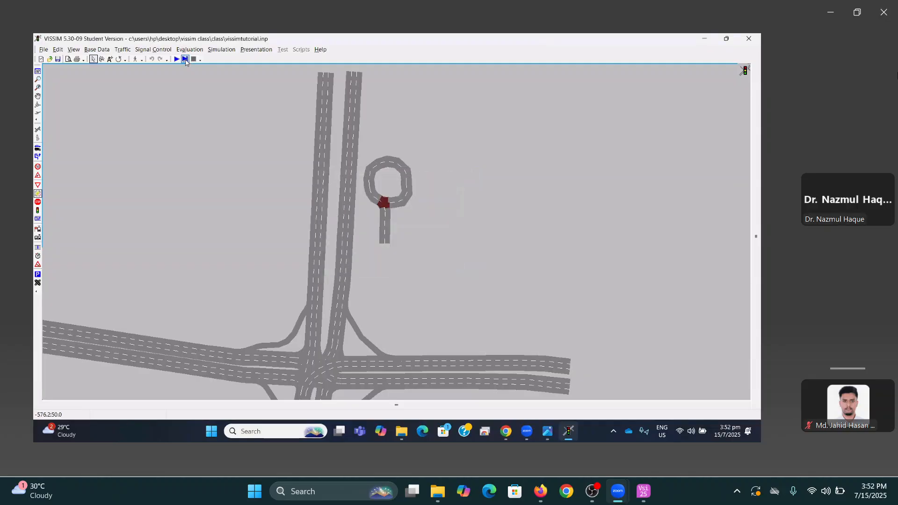
Start a new vehicle composition, examine the vehicle types it can include, and close the compositions without saving it
click(123, 50)
click(136, 62)
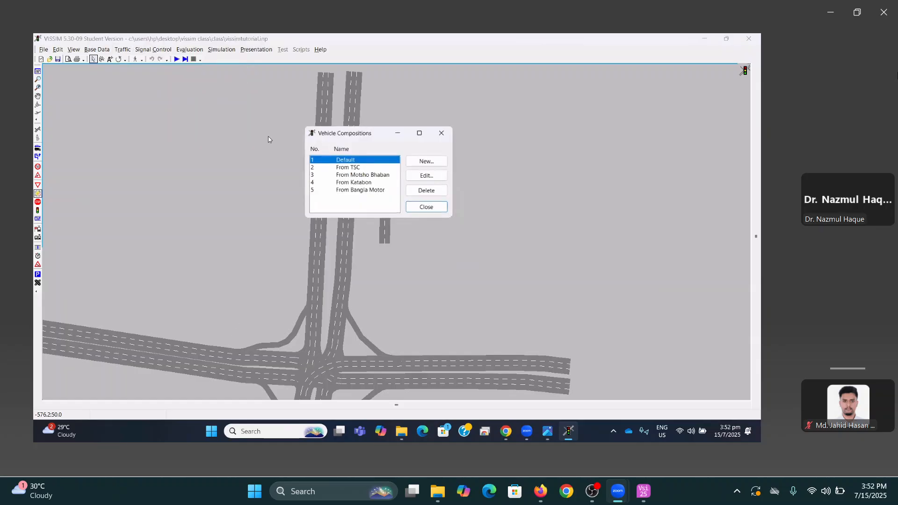
click(426, 164)
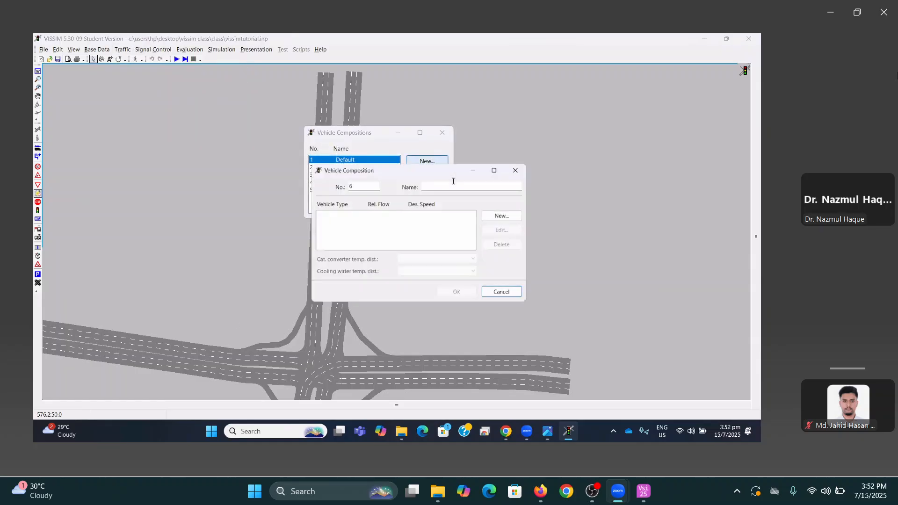
click(503, 215)
click(527, 202)
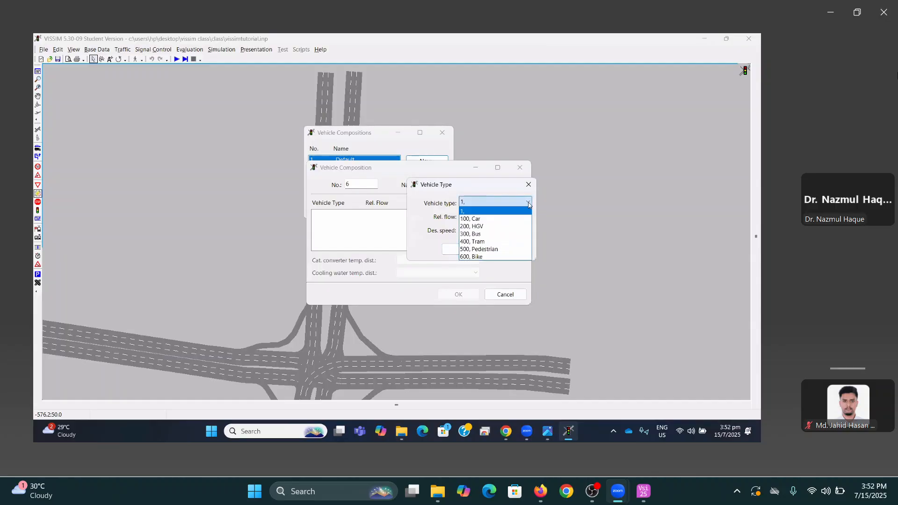
click(528, 202)
click(529, 185)
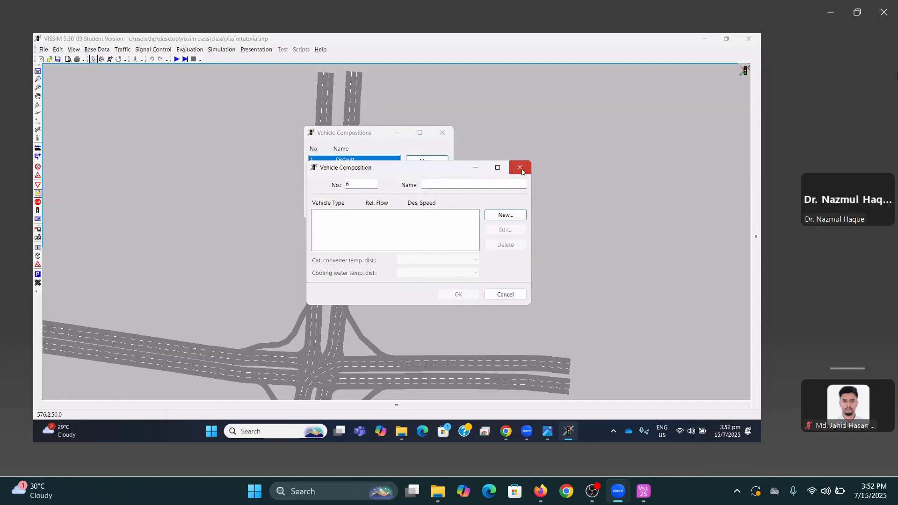
click(520, 167)
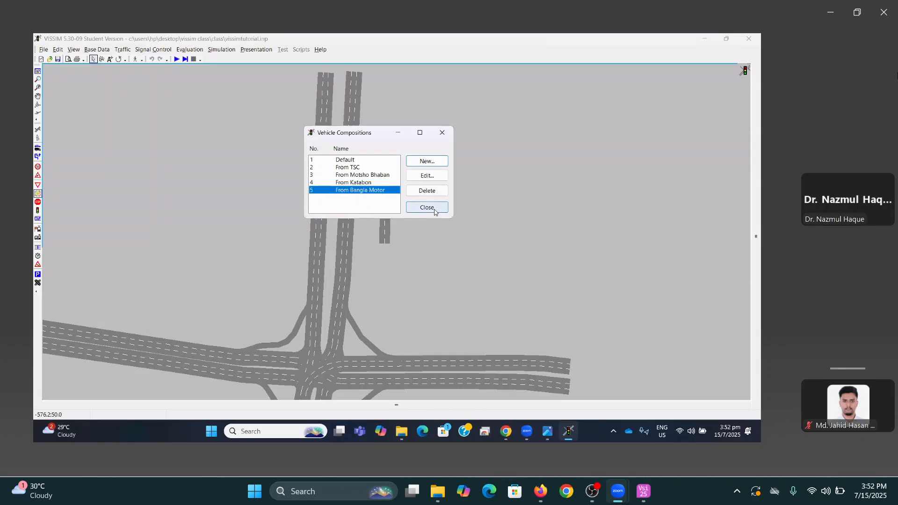
click(434, 211)
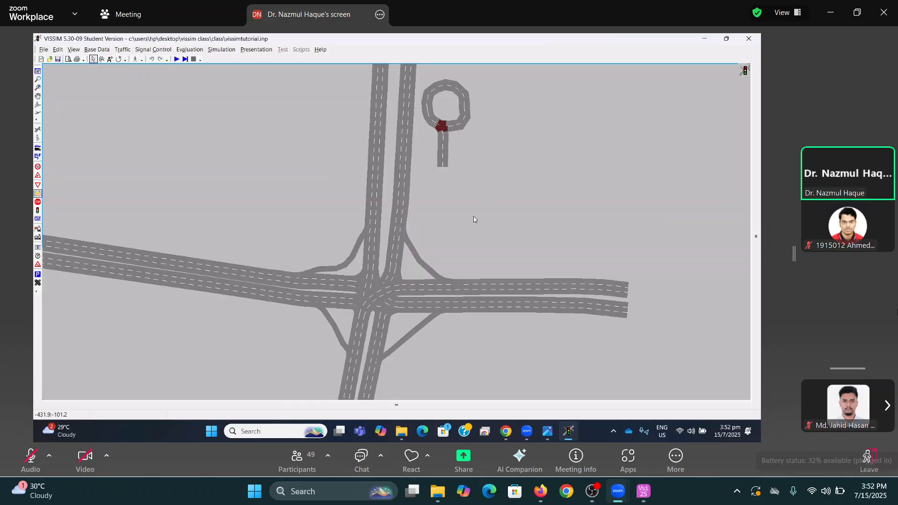
Examine the random seed in the simulation parameters and accept the dialog unchanged
drag(473, 219, 511, 173)
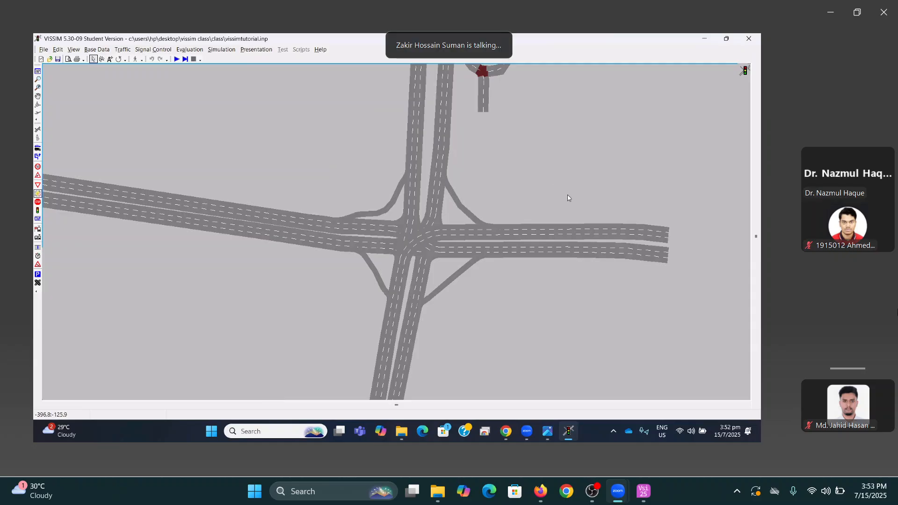
drag(510, 156, 489, 172)
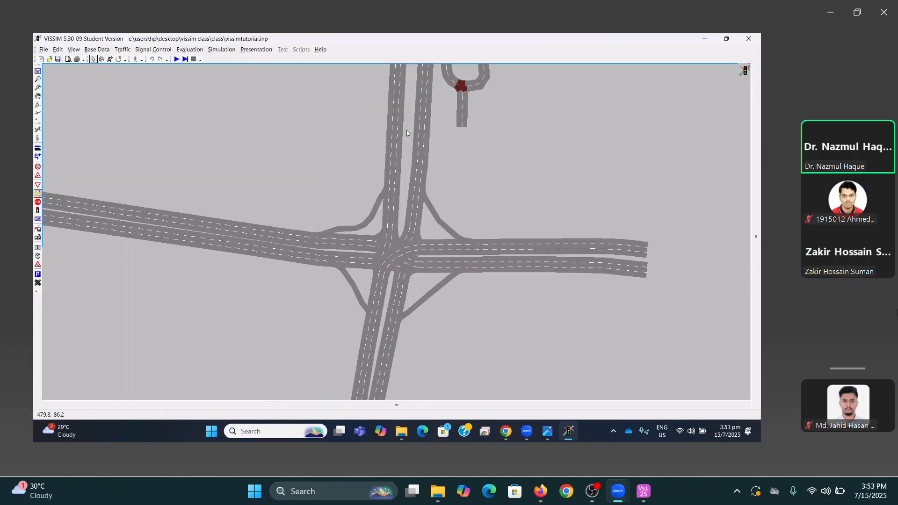
click(229, 49)
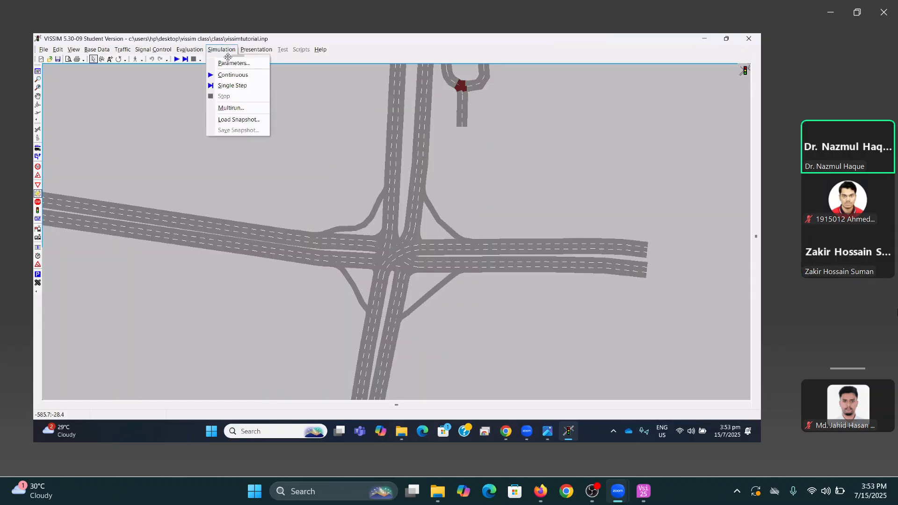
click(228, 62)
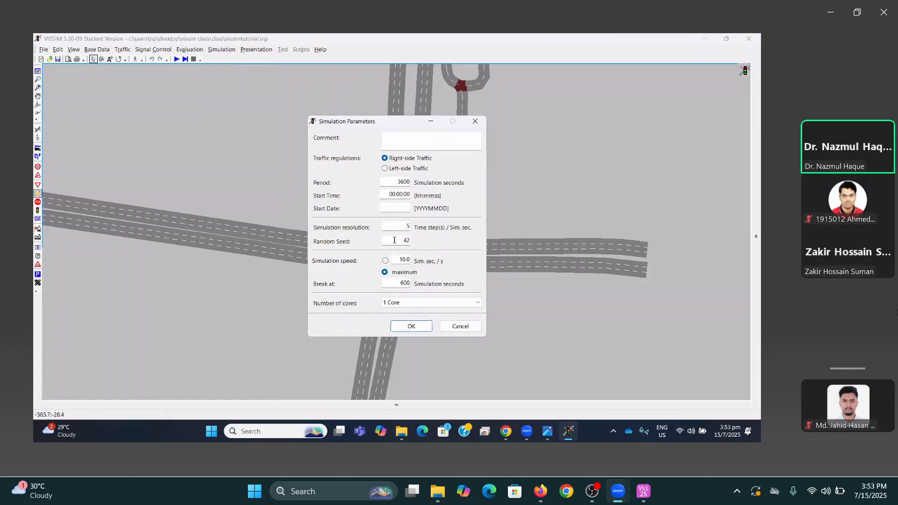
drag(396, 240, 413, 243)
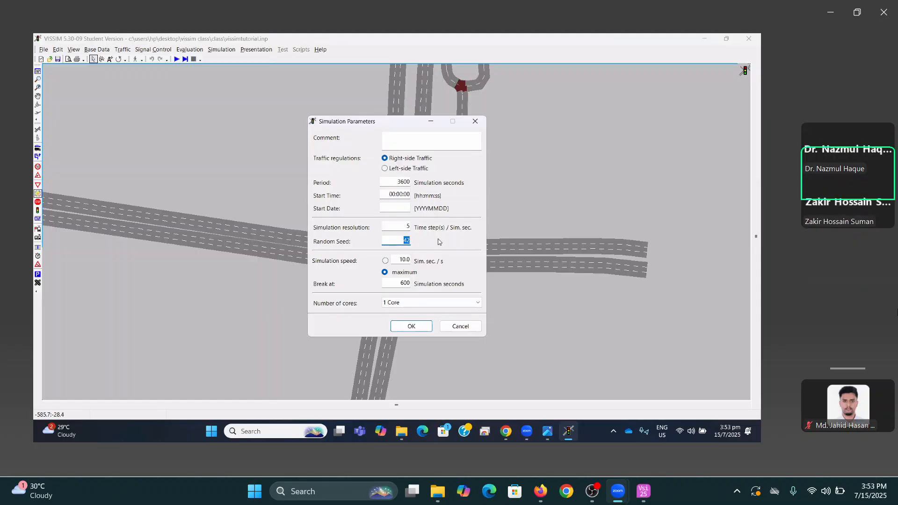
double_click(405, 240)
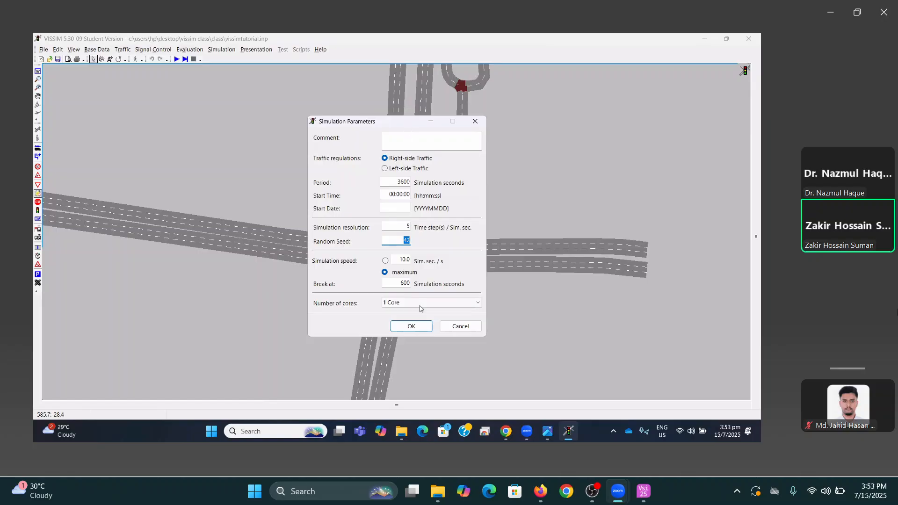
click(412, 326)
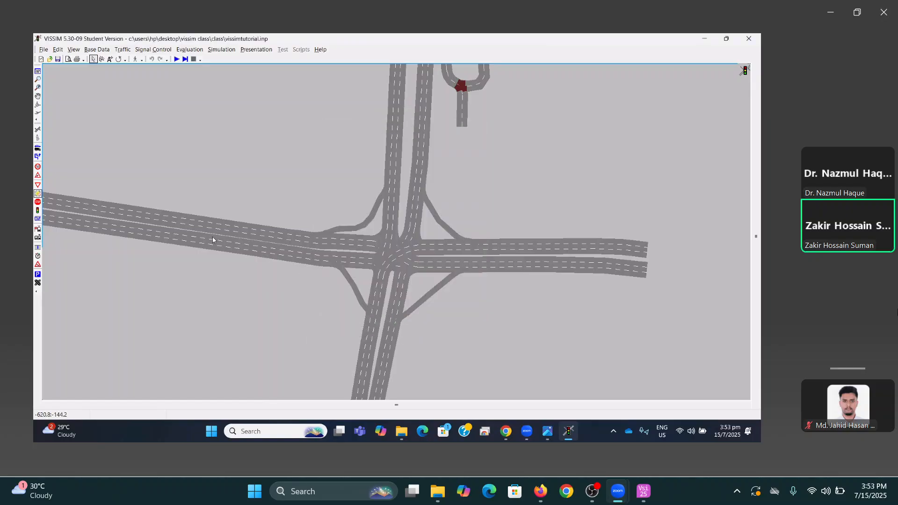
Open the network's vehicle inputs and examine the link and vehicle composition choices for the From TSC input
click(37, 149)
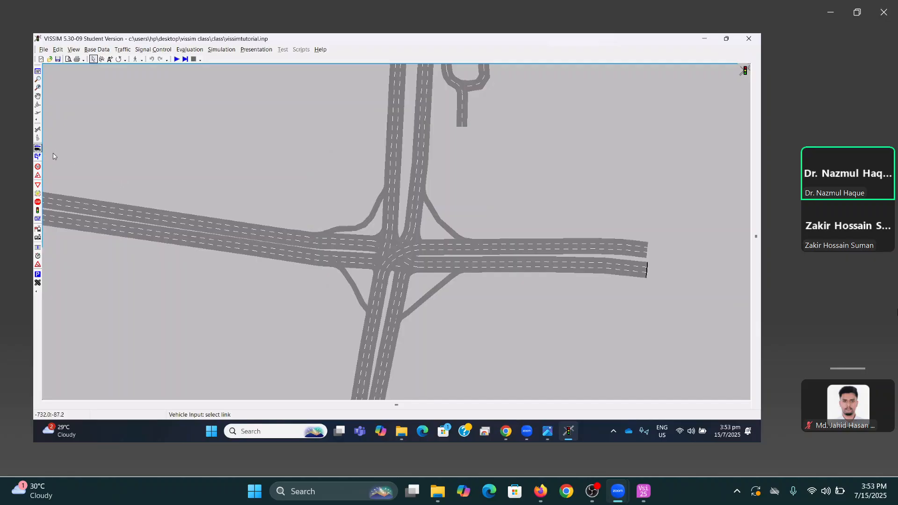
double_click(125, 149)
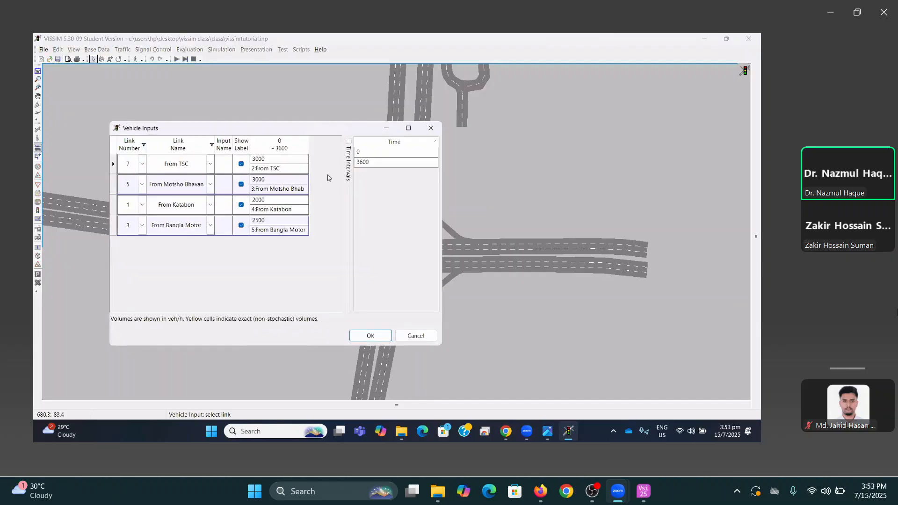
click(272, 168)
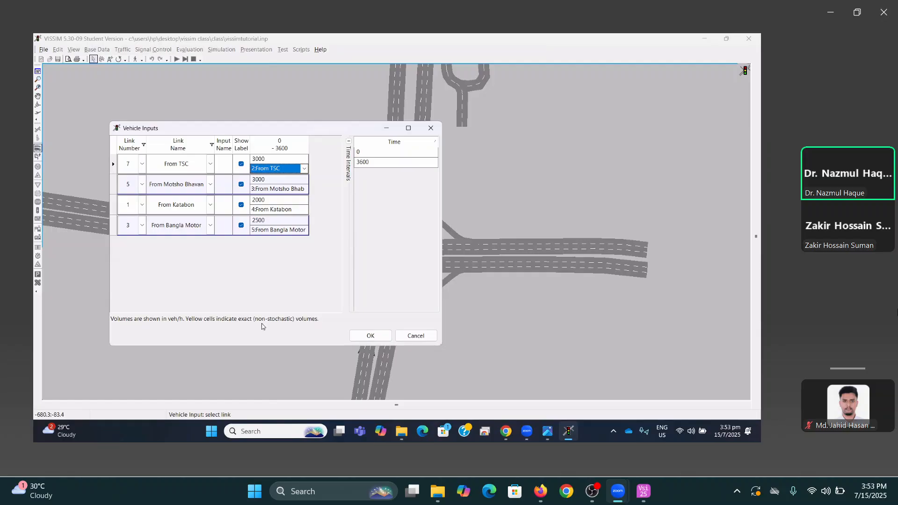
click(209, 171)
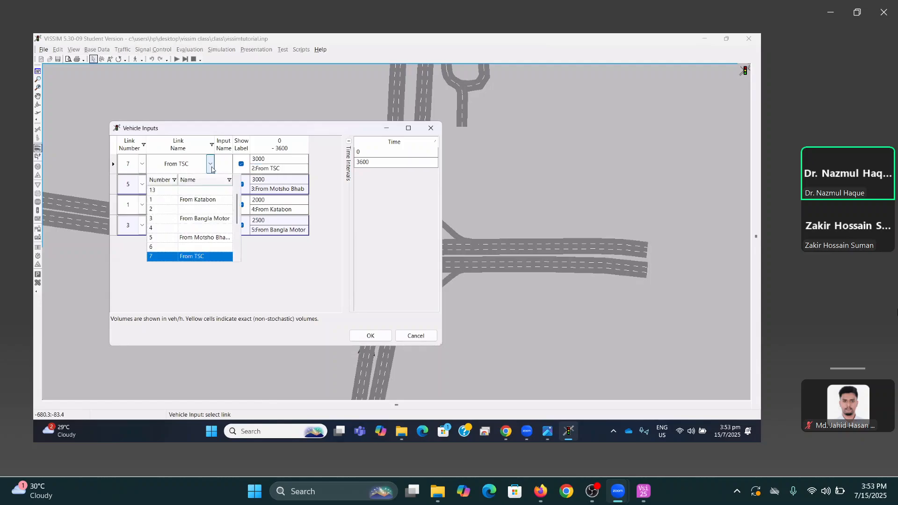
click(210, 165)
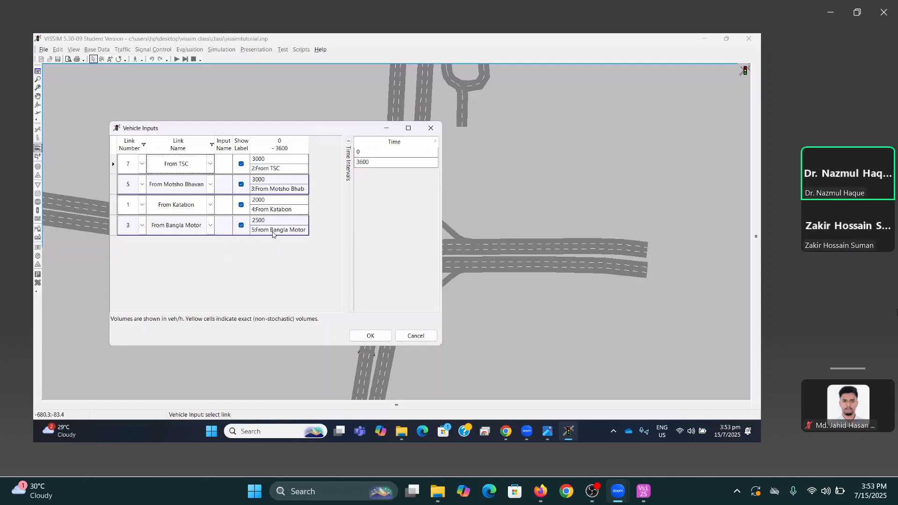
click(225, 165)
click(302, 171)
click(302, 171)
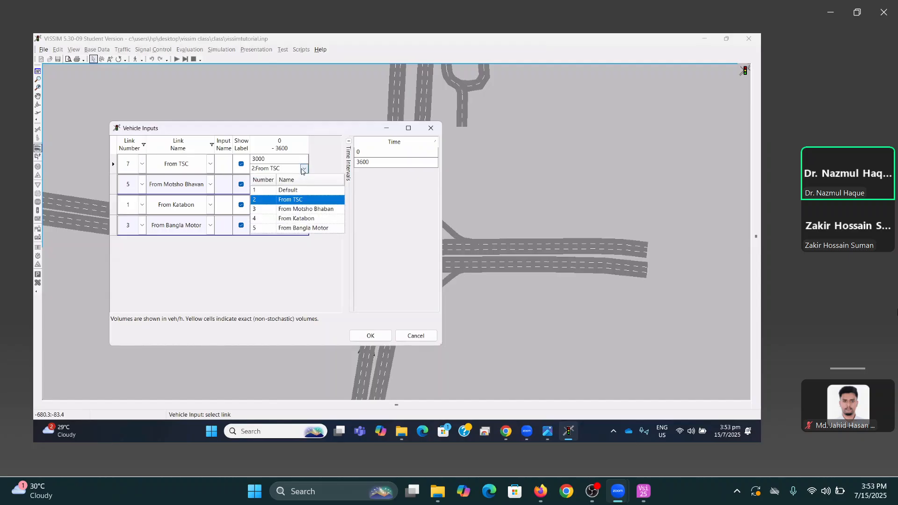
click(338, 166)
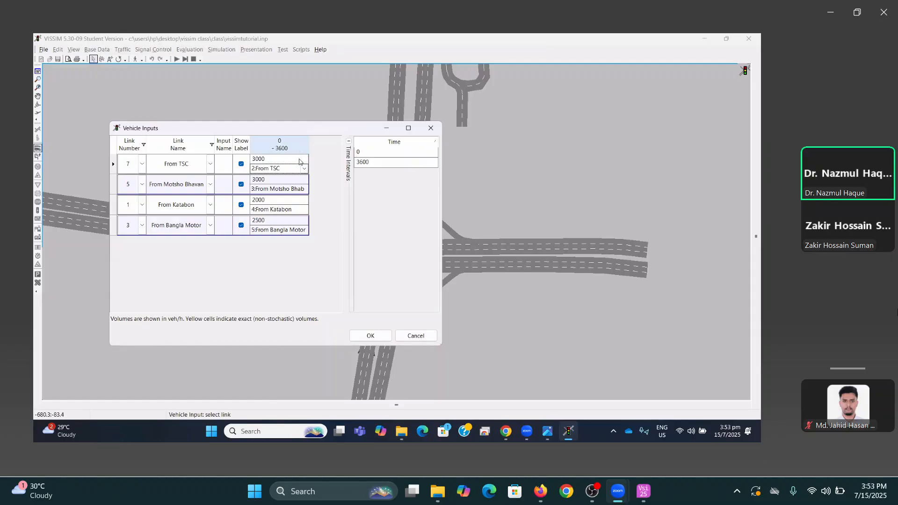
Enlarge the vehicle inputs window and set the From TSC input on link 7 to exact volume
click(408, 127)
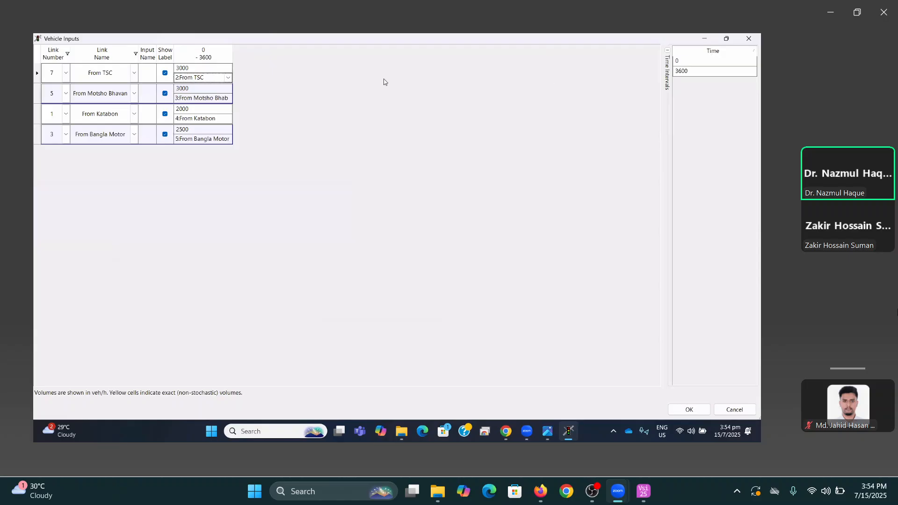
click(218, 71)
click(195, 79)
right_click(196, 78)
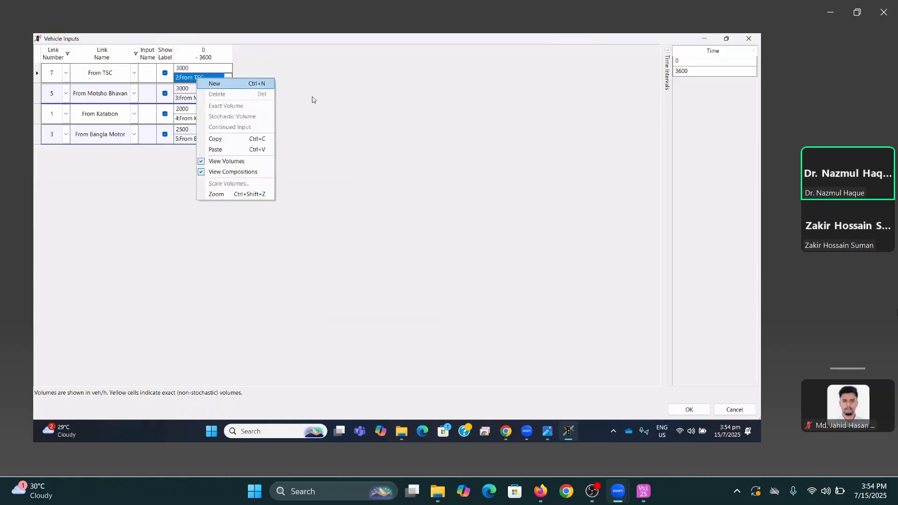
click(283, 98)
click(199, 70)
right_click(200, 71)
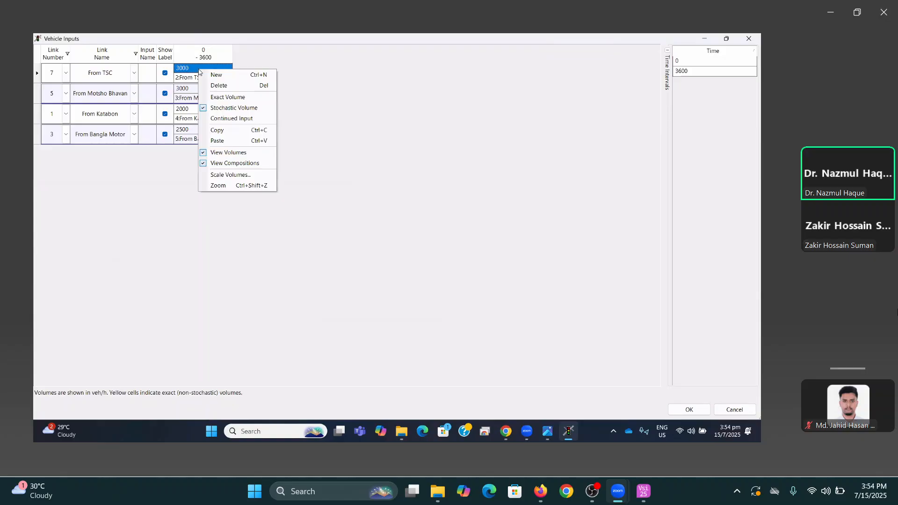
click(220, 101)
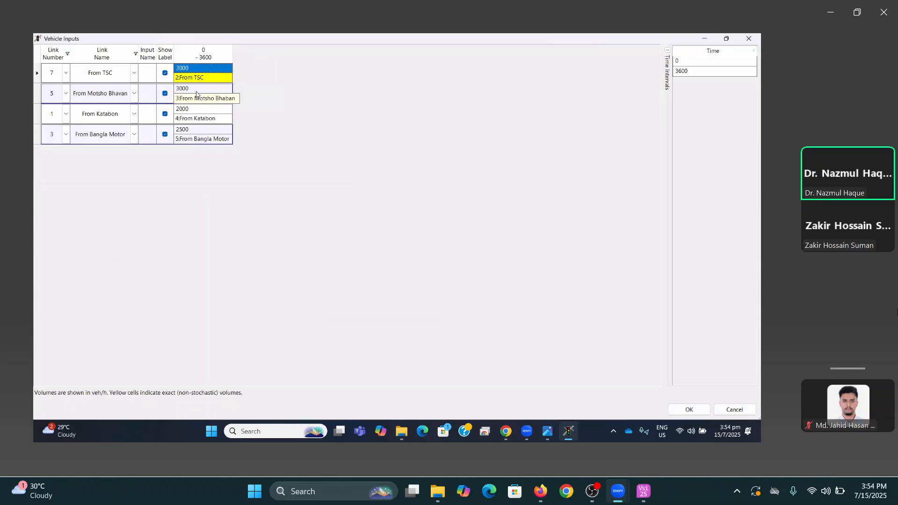
Set the From Motsho Bhavan vehicle input on link 5 to exact volume
click(195, 91)
right_click(195, 89)
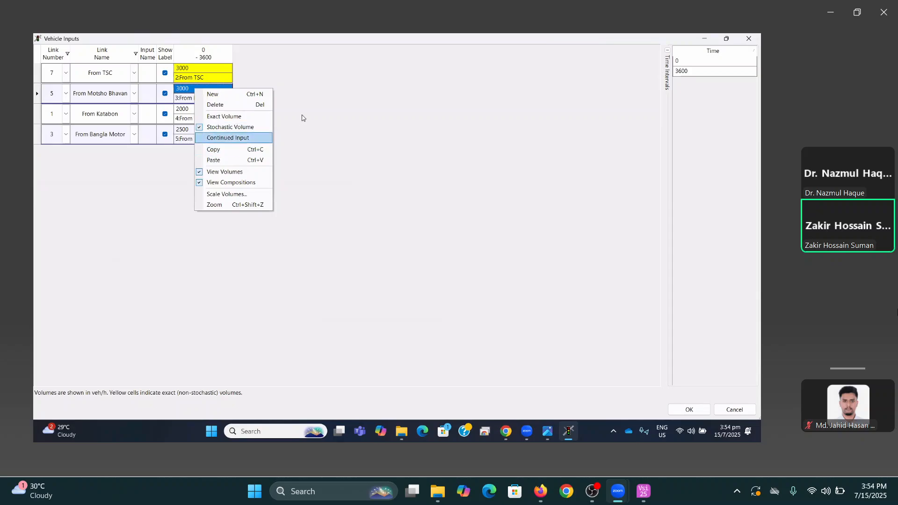
click(303, 116)
right_click(203, 90)
click(232, 115)
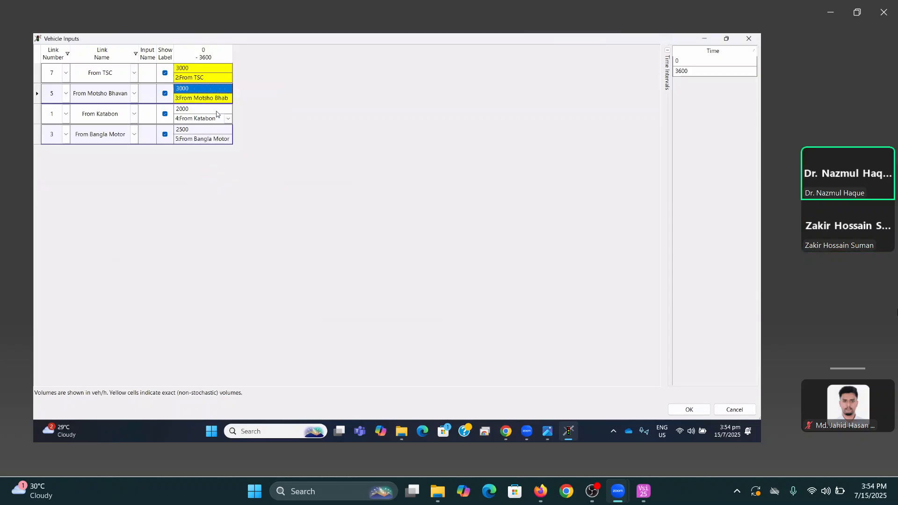
Set the From Katabon and From Bangla Motor vehicle inputs on links 1 and 3 to exact volume and accept the vehicle inputs
right_click(191, 111)
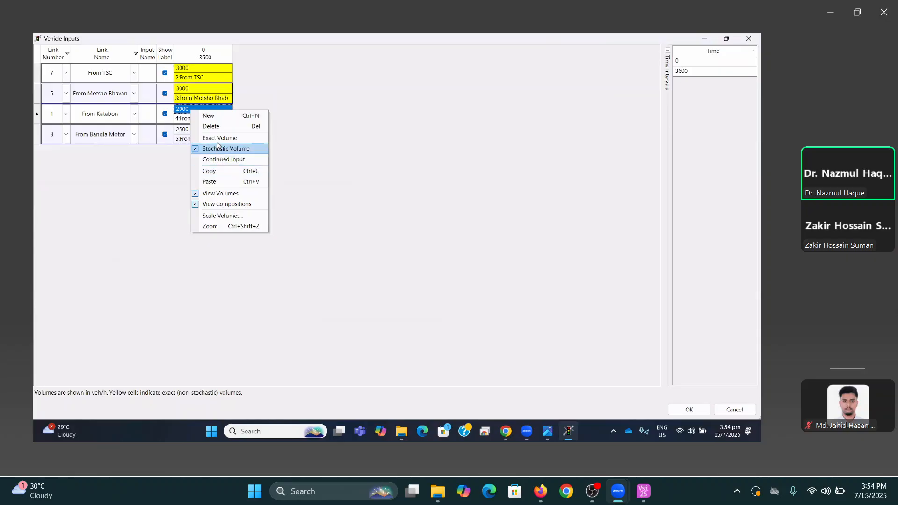
click(220, 138)
right_click(196, 131)
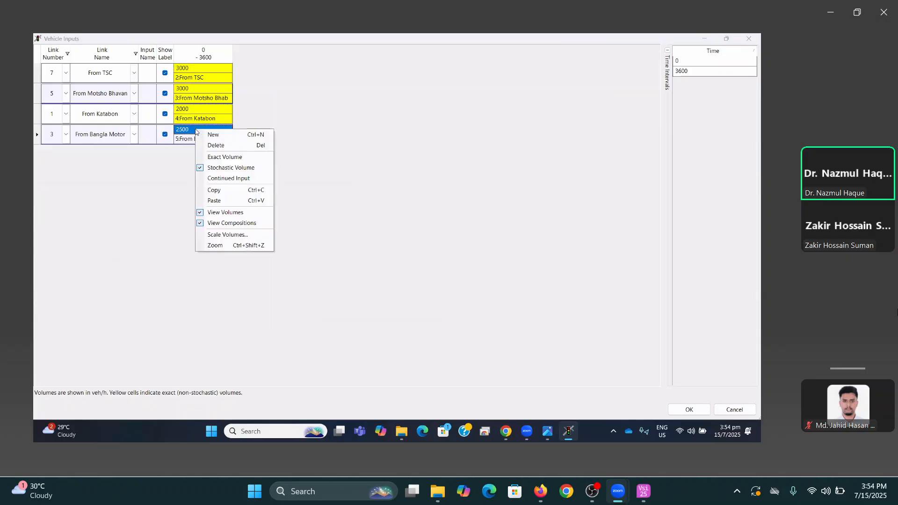
click(222, 157)
right_click(194, 71)
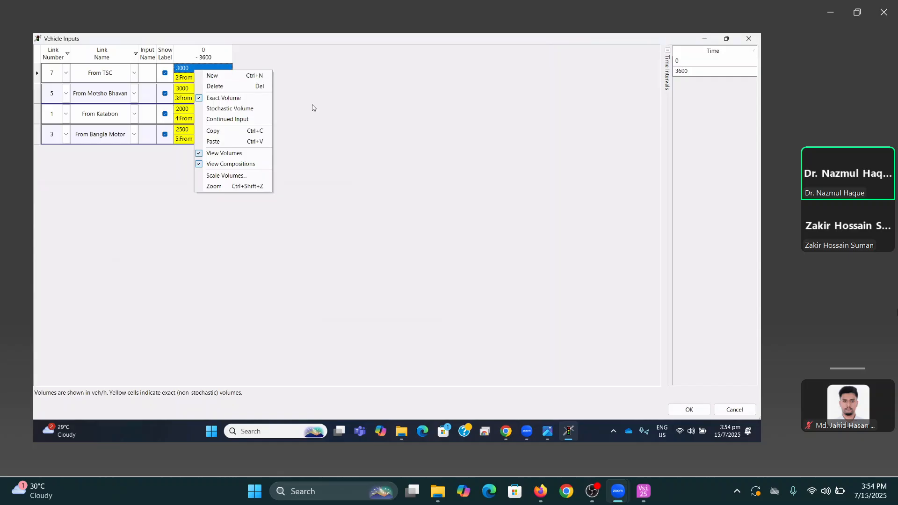
click(310, 107)
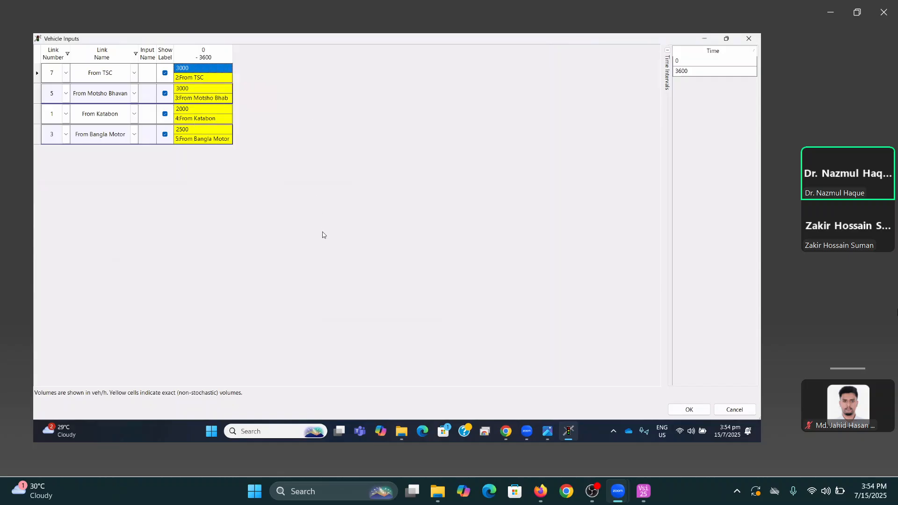
click(692, 412)
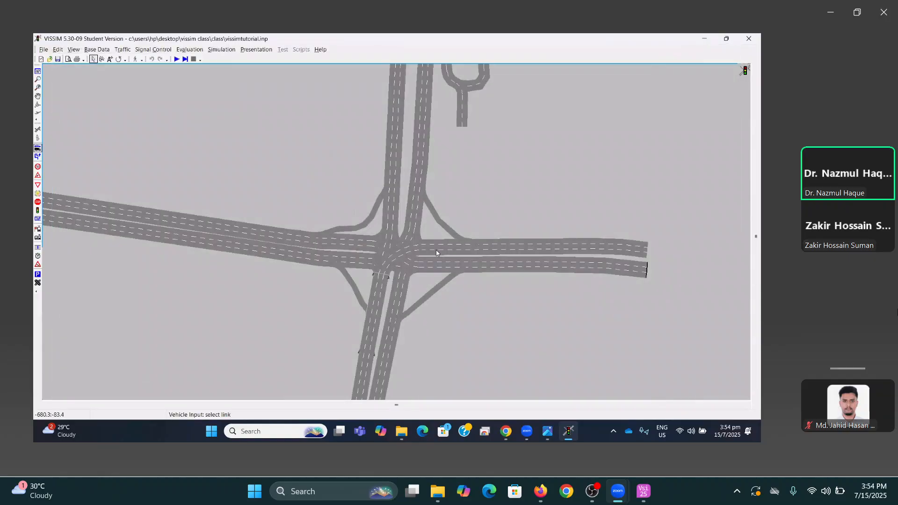
drag(522, 201, 420, 176)
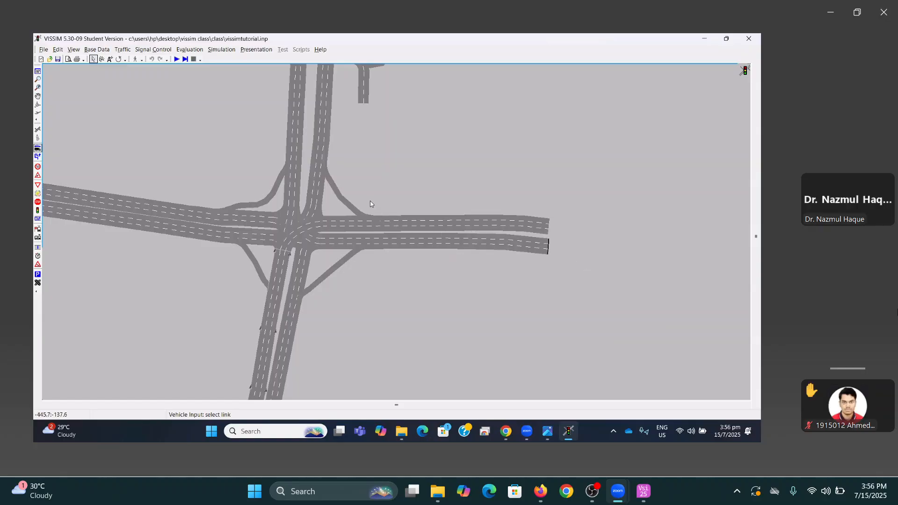
drag(420, 201, 475, 200)
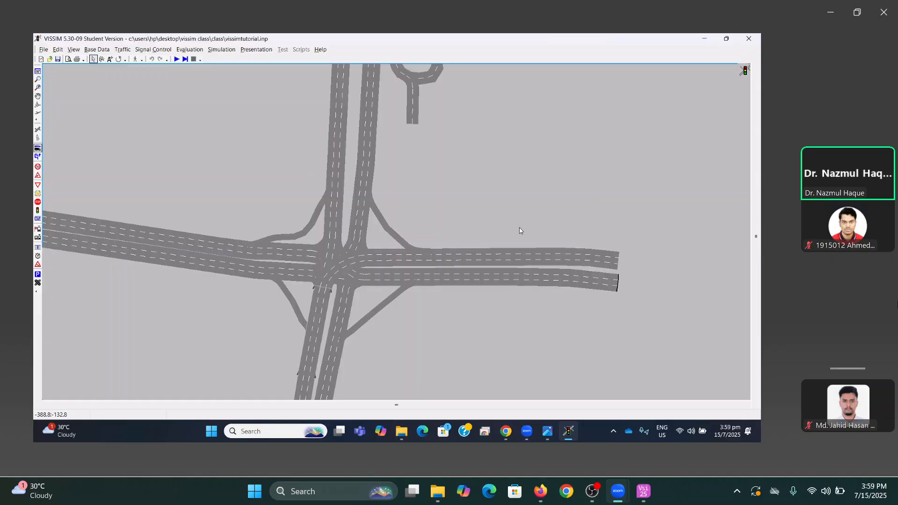
click(694, 470)
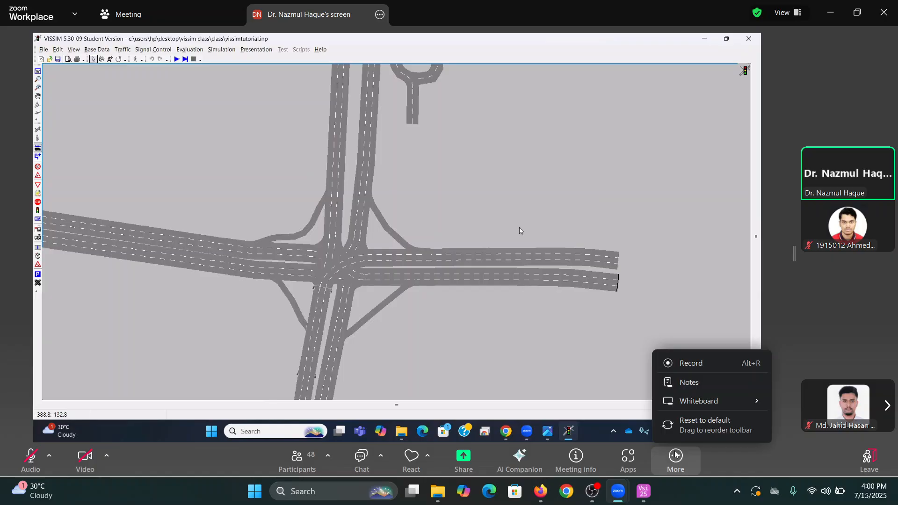
click(720, 459)
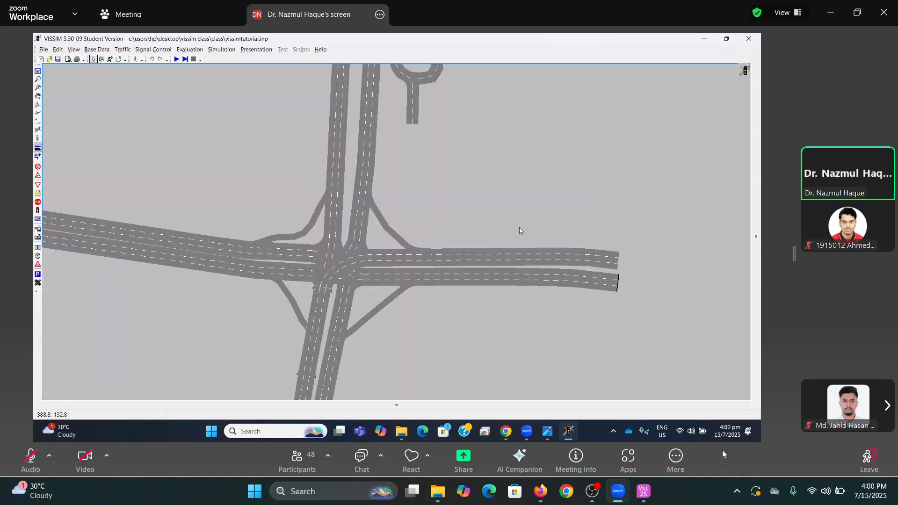
Switch to the Zoom meeting chat, read the lecturer's contact details in the message to everyone, and close the chat
click(363, 465)
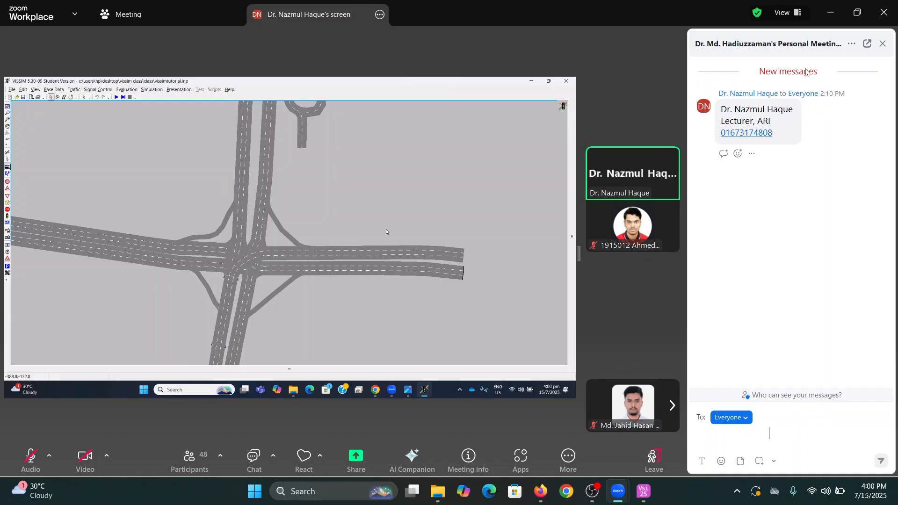
drag(773, 133, 666, 124)
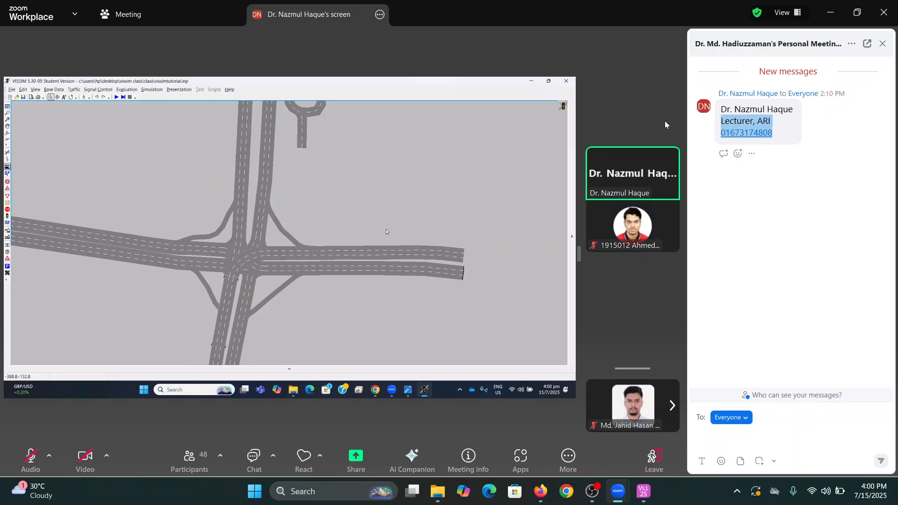
click(725, 230)
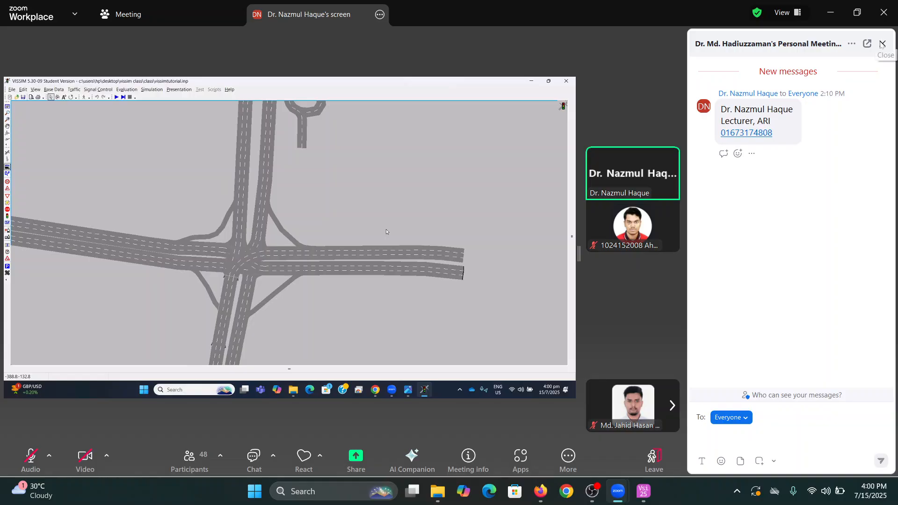
click(882, 43)
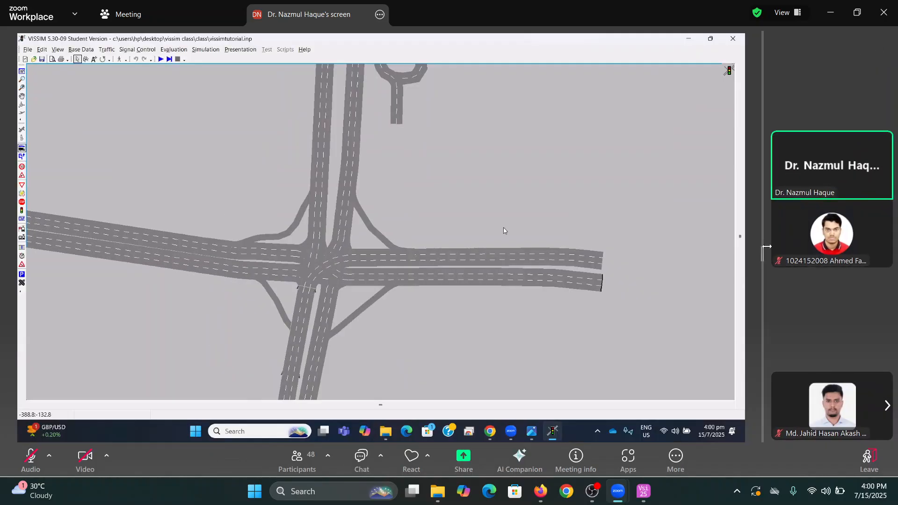